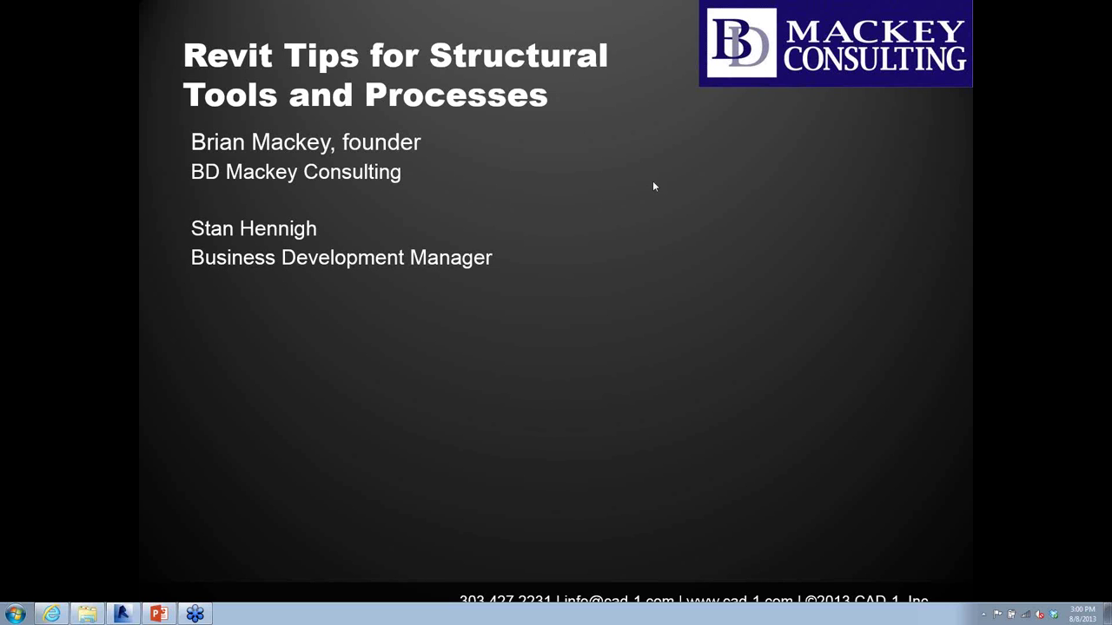
pyautogui.click(679, 198)
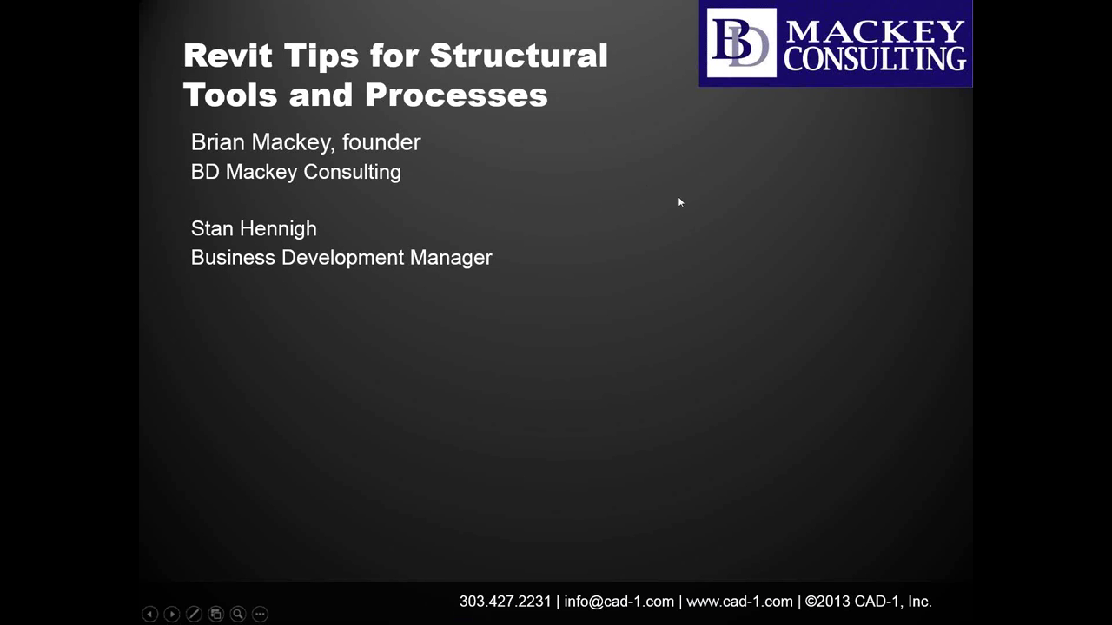
pyautogui.click(678, 198)
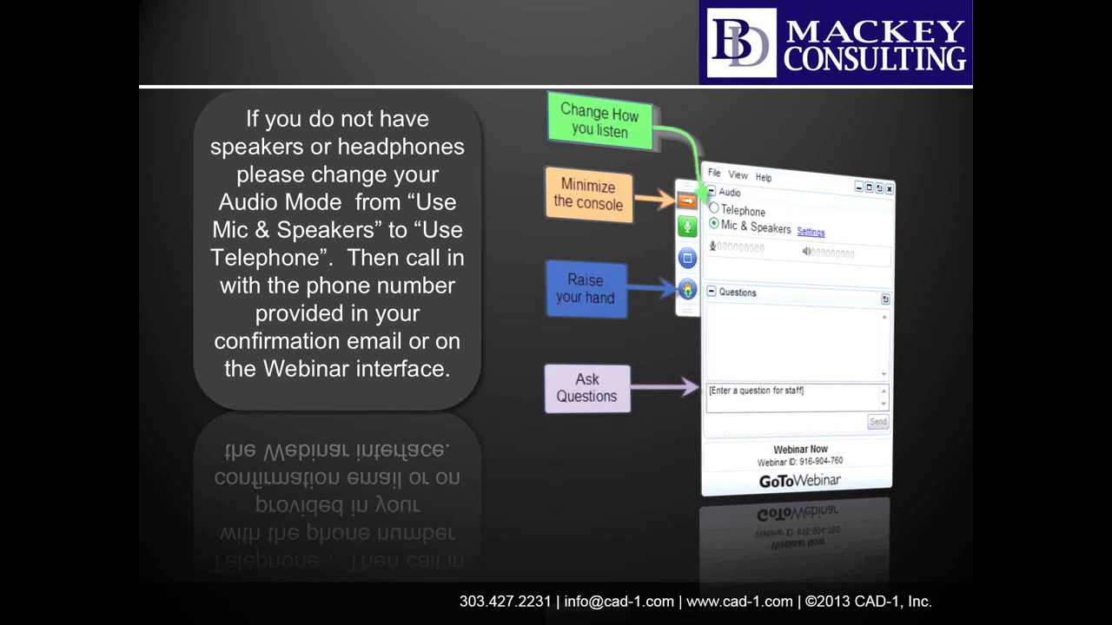
pyautogui.press('super')
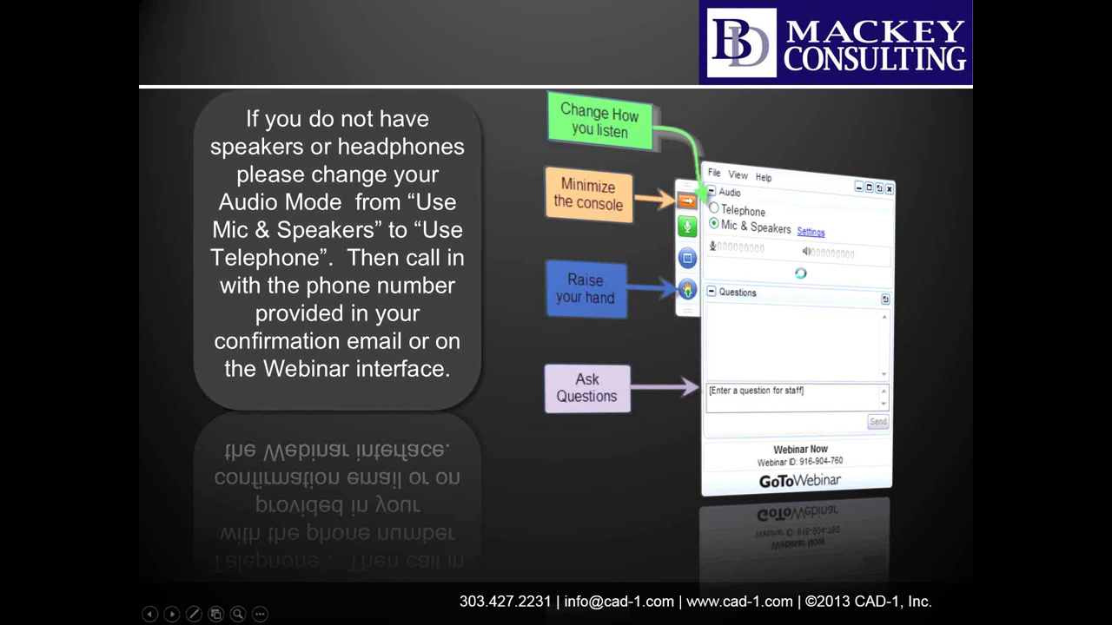
pyautogui.click(801, 272)
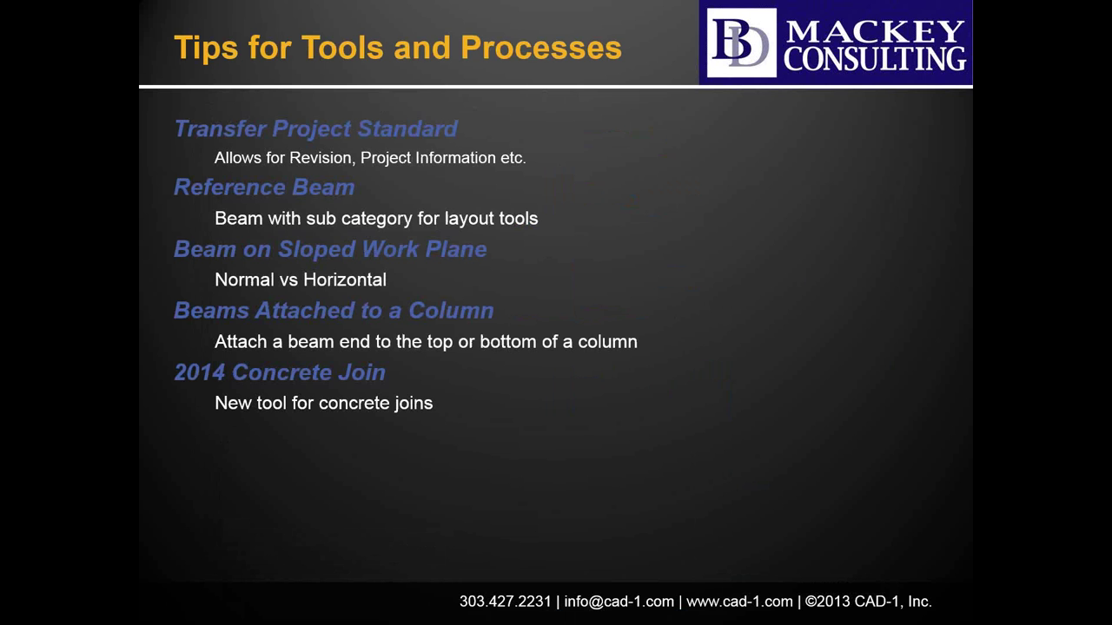
# Step: Leave the slide show and switch to the Revit project window
pyautogui.press('super')
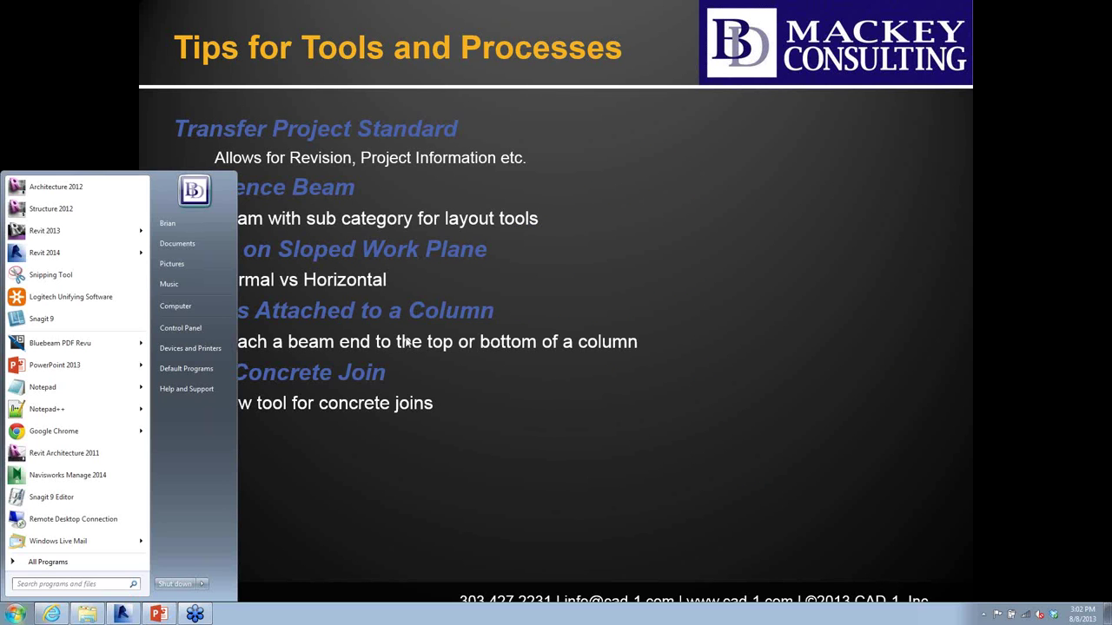
pyautogui.click(128, 614)
pyautogui.hotkey('alt', 'Tab')
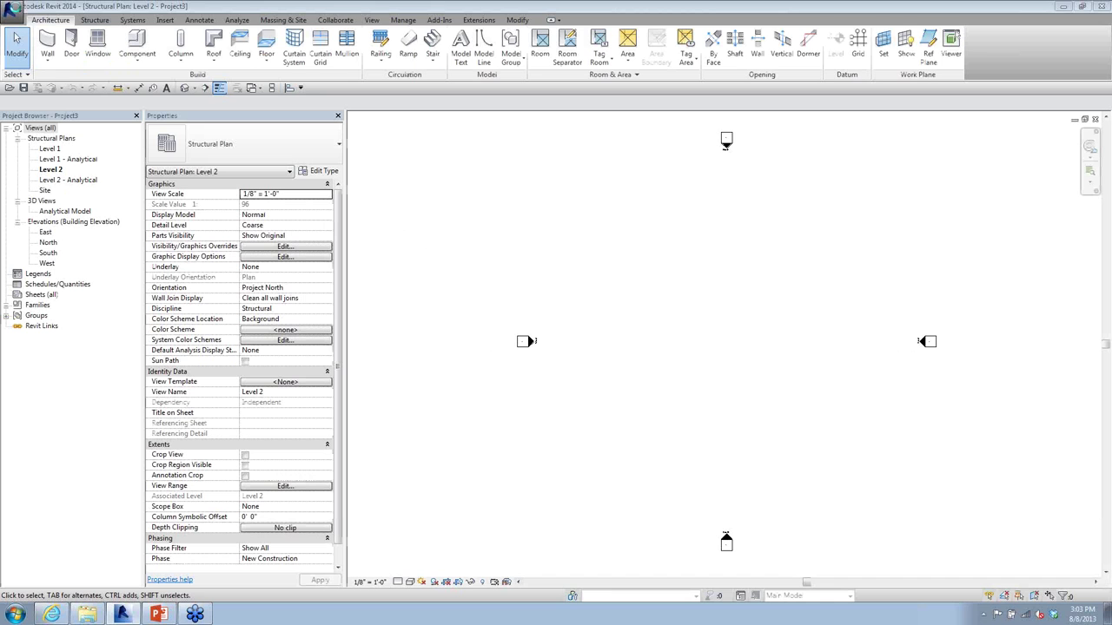
# Step: Open the BHM-Structure-2014.rvt project, accepting the wall part warning without deleting the wall's parts
pyautogui.click(15, 9)
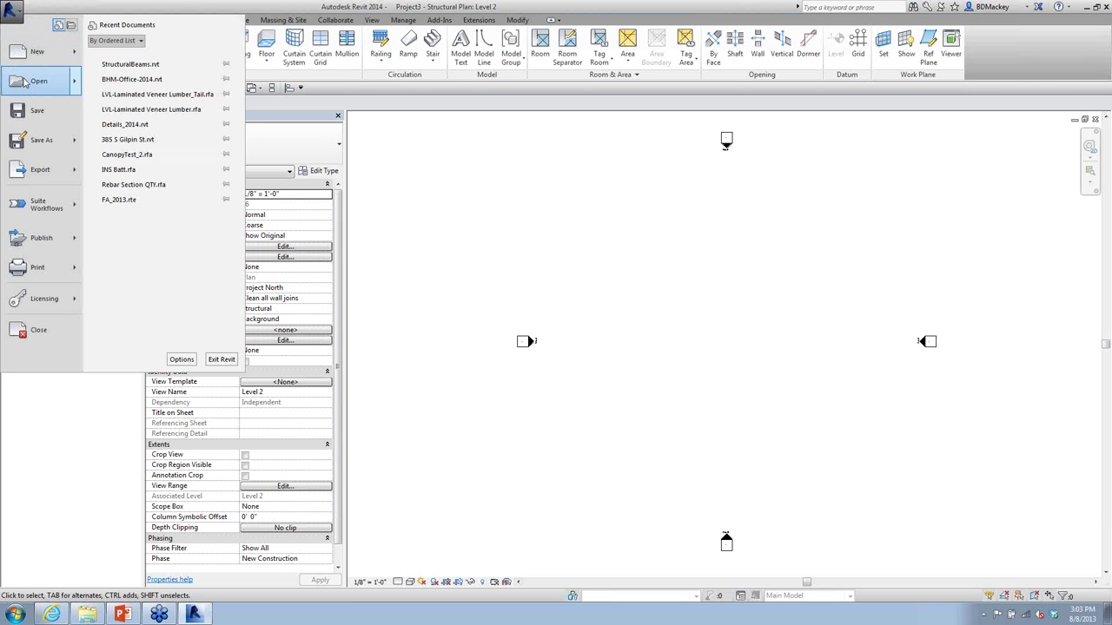
pyautogui.click(77, 92)
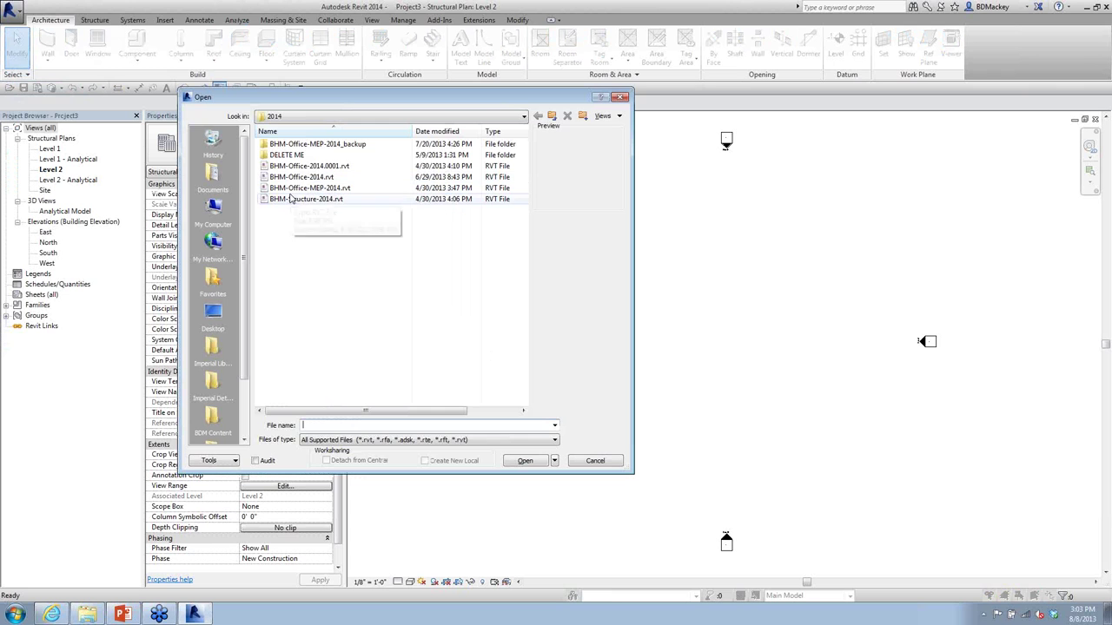
pyautogui.click(296, 199)
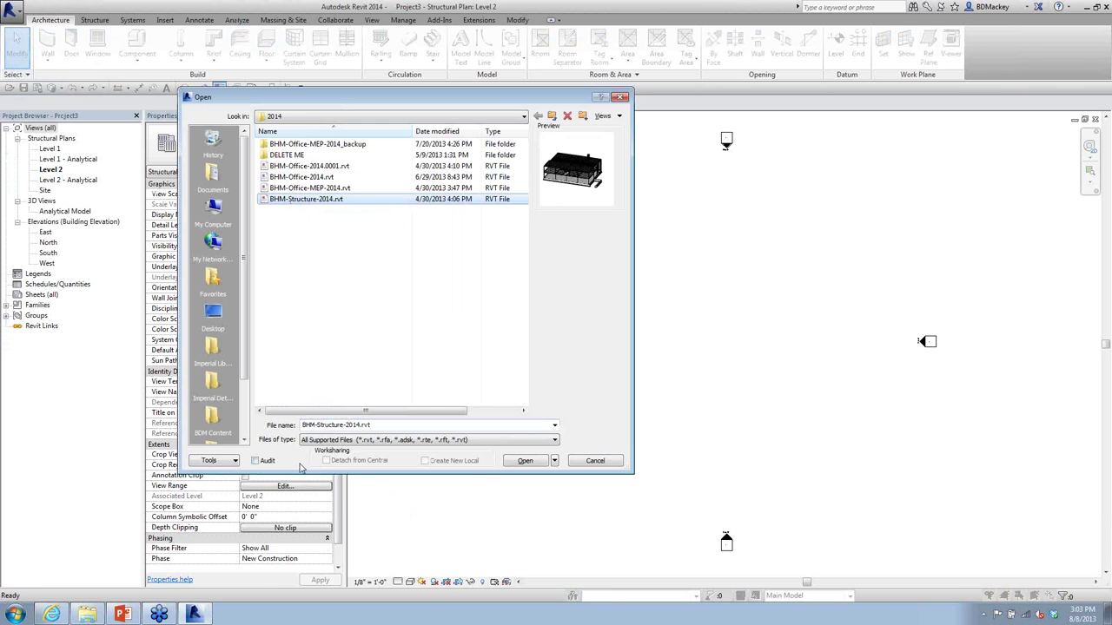
pyautogui.click(525, 460)
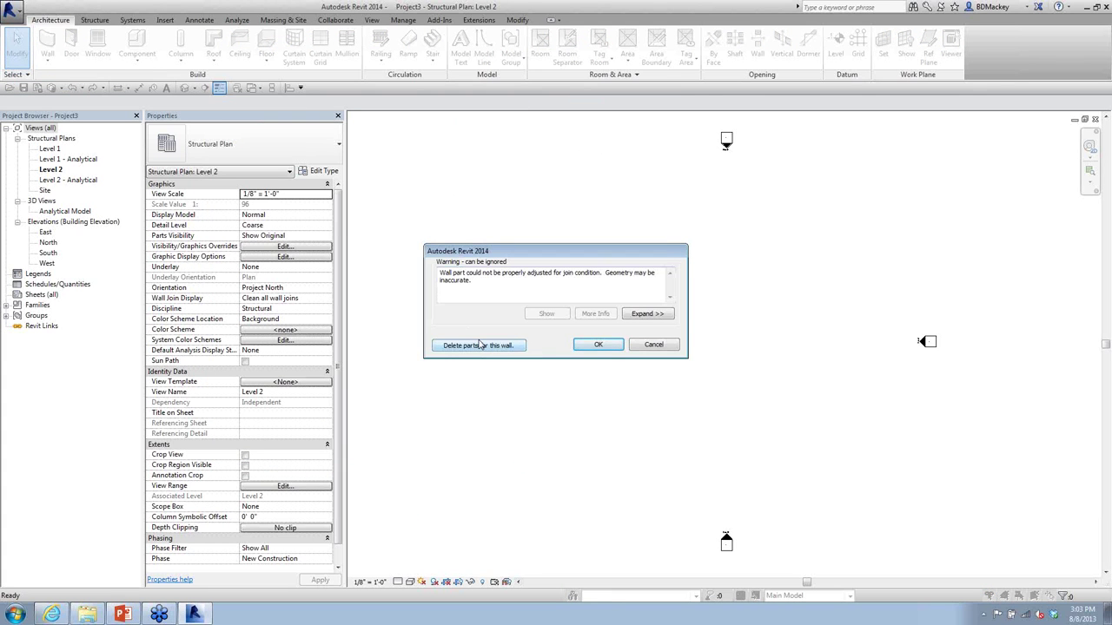
pyautogui.click(601, 344)
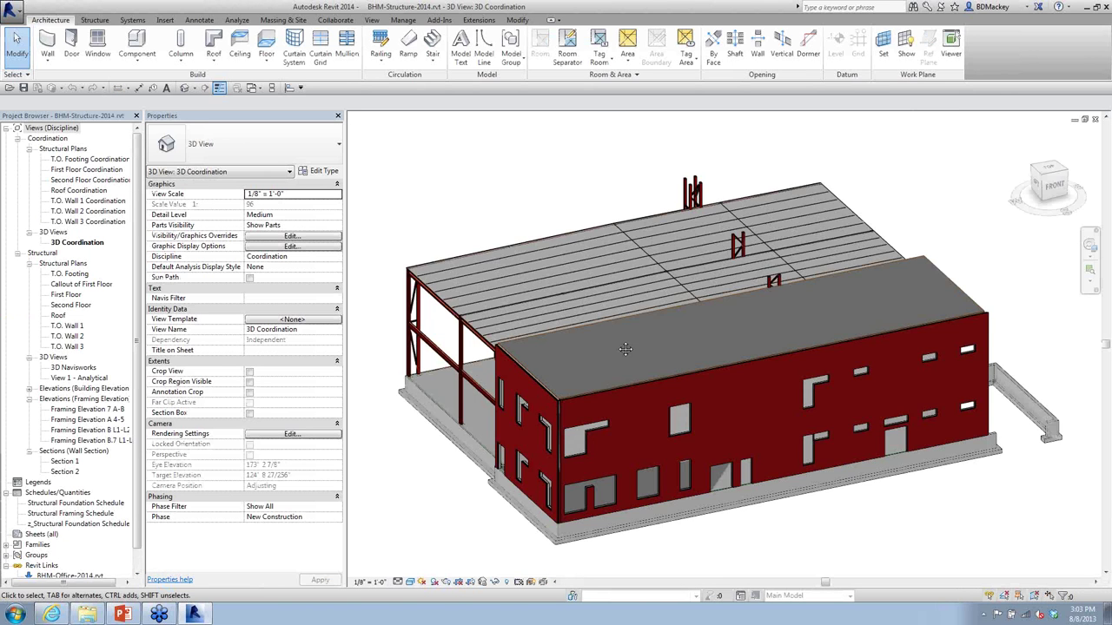
pyautogui.moveTo(748, 333); pyautogui.dragTo(755, 240, button='middle')
pyautogui.moveTo(776, 358); pyautogui.dragTo(795, 406, button='middle')
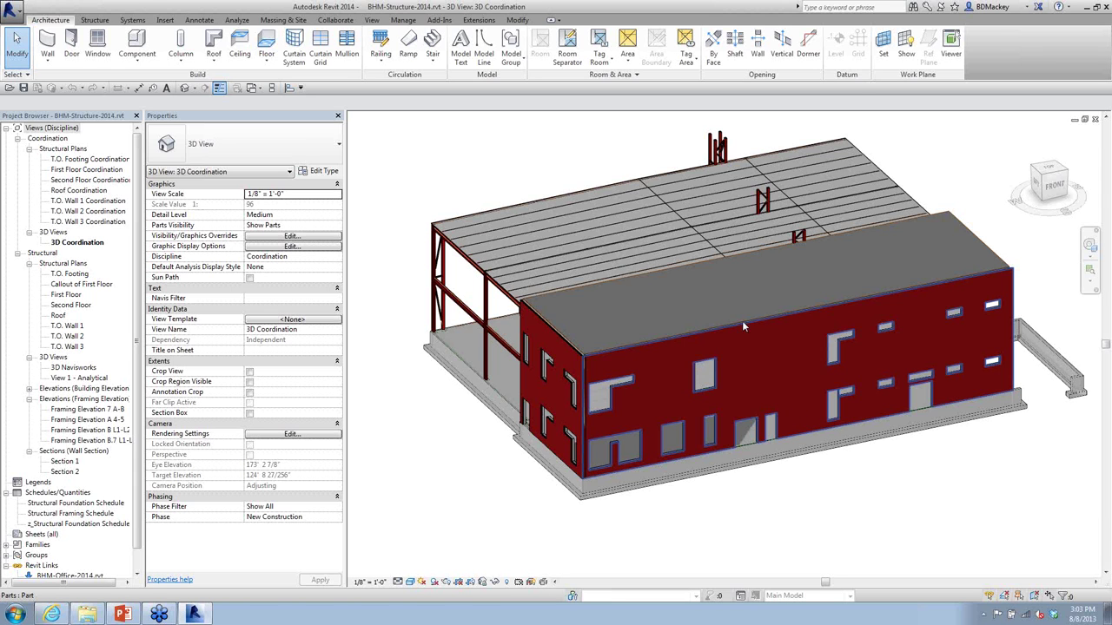
pyautogui.click(403, 21)
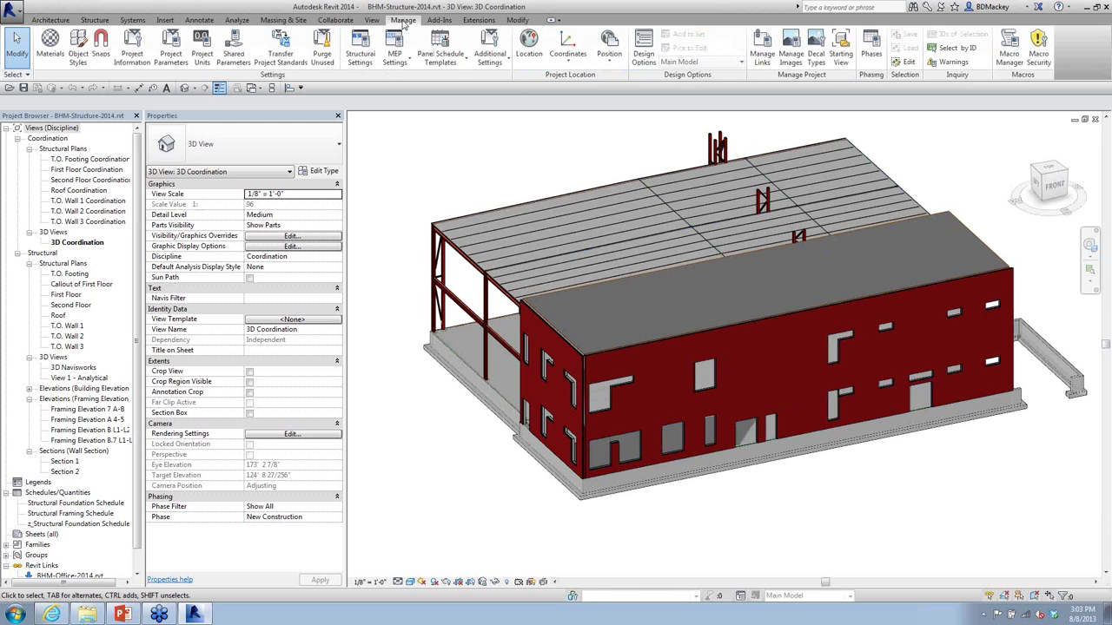
pyautogui.click(284, 45)
pyautogui.click(587, 220)
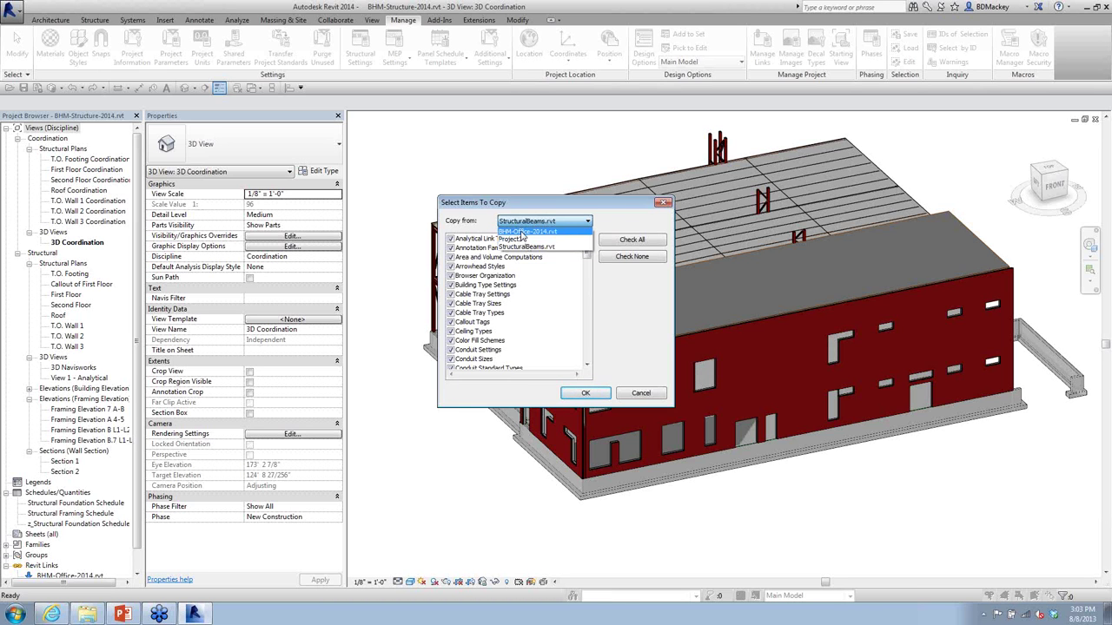
pyautogui.click(522, 232)
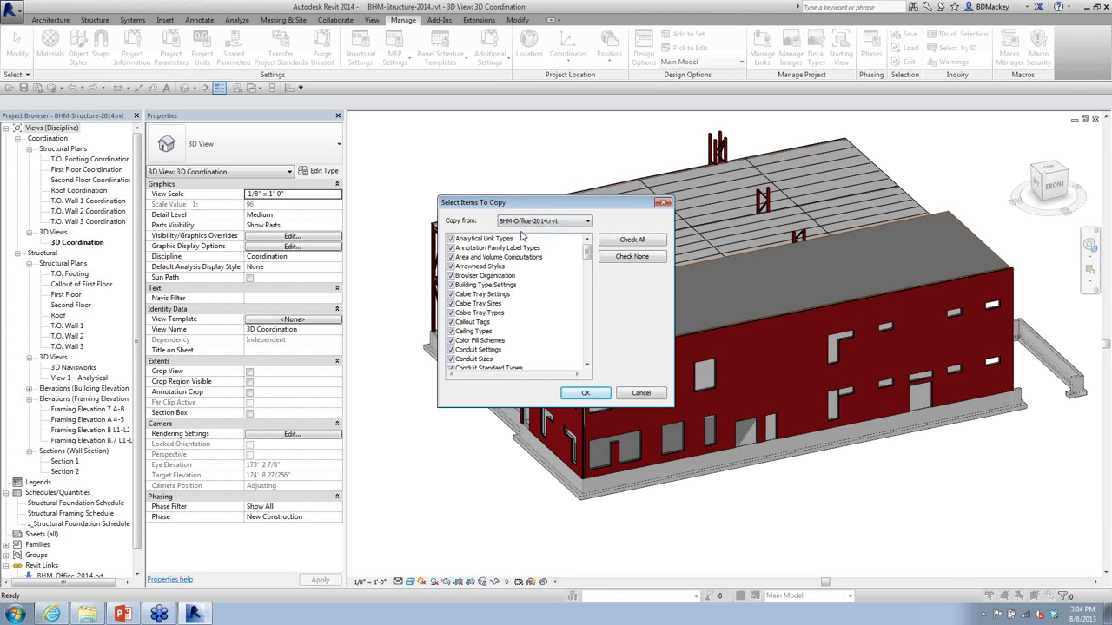
pyautogui.click(646, 260)
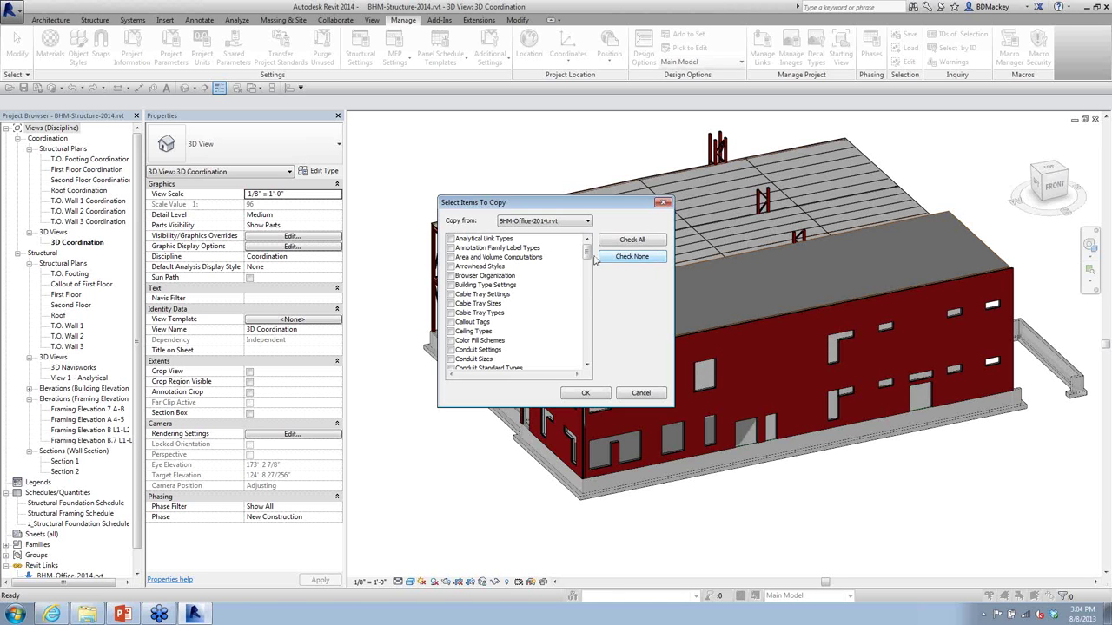
pyautogui.moveTo(587, 253); pyautogui.dragTo(588, 272)
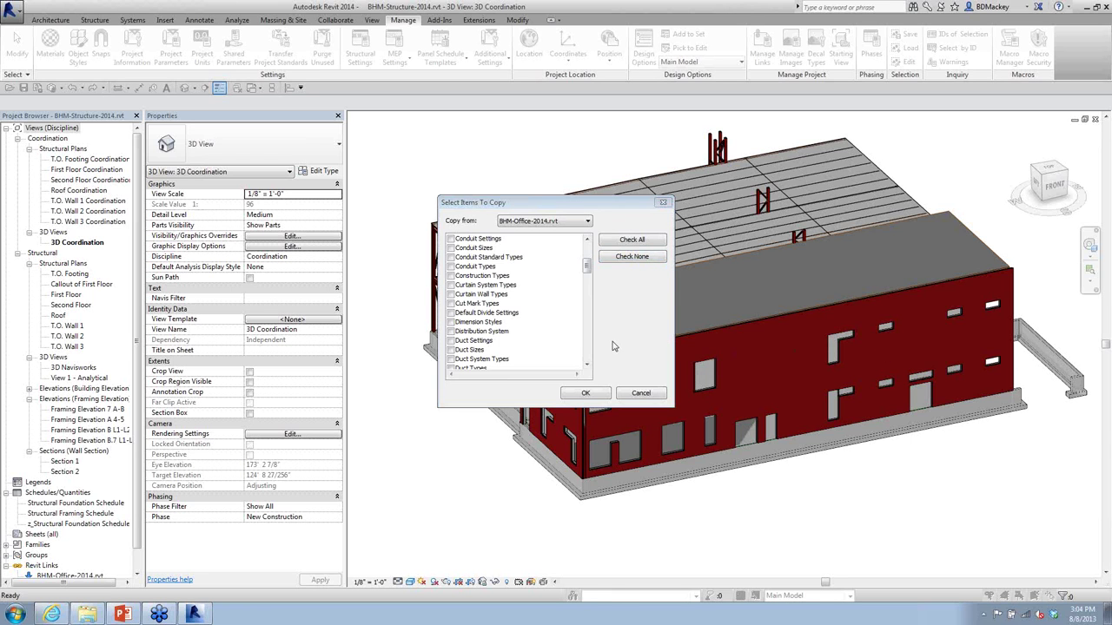
pyautogui.moveTo(587, 269); pyautogui.dragTo(586, 302)
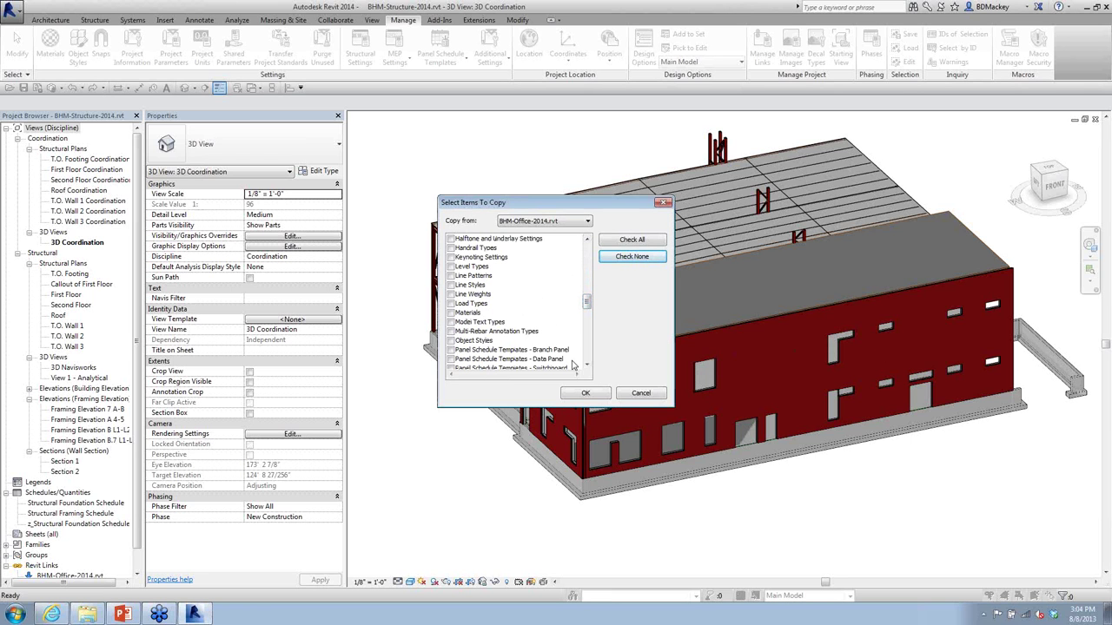
pyautogui.click(633, 395)
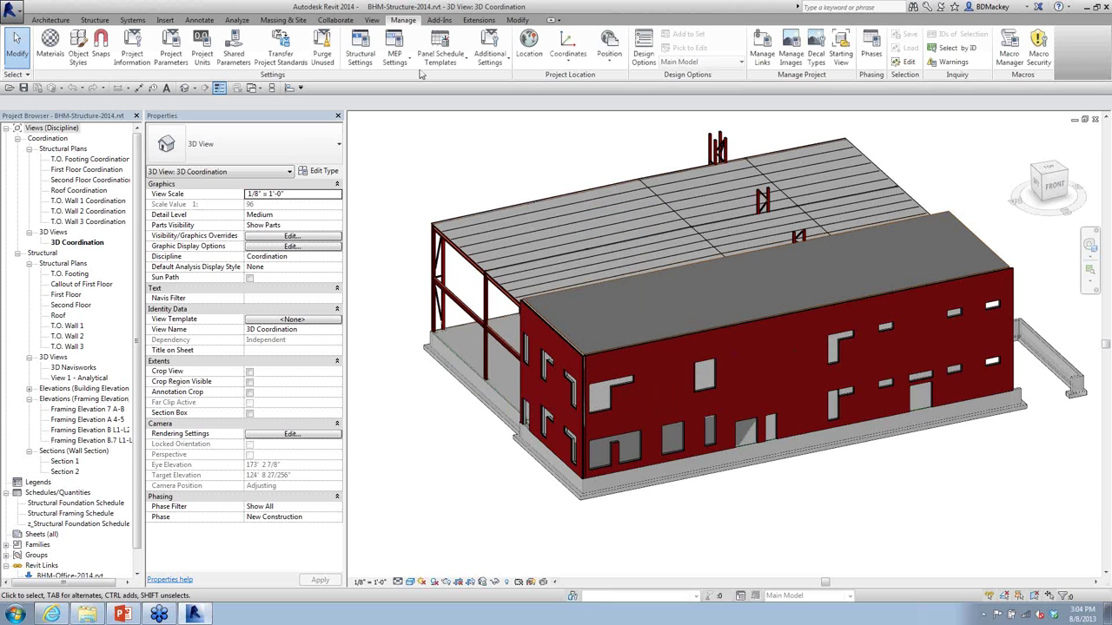
# Step: Check the structural model's project information parameters without changing them
pyautogui.click(132, 50)
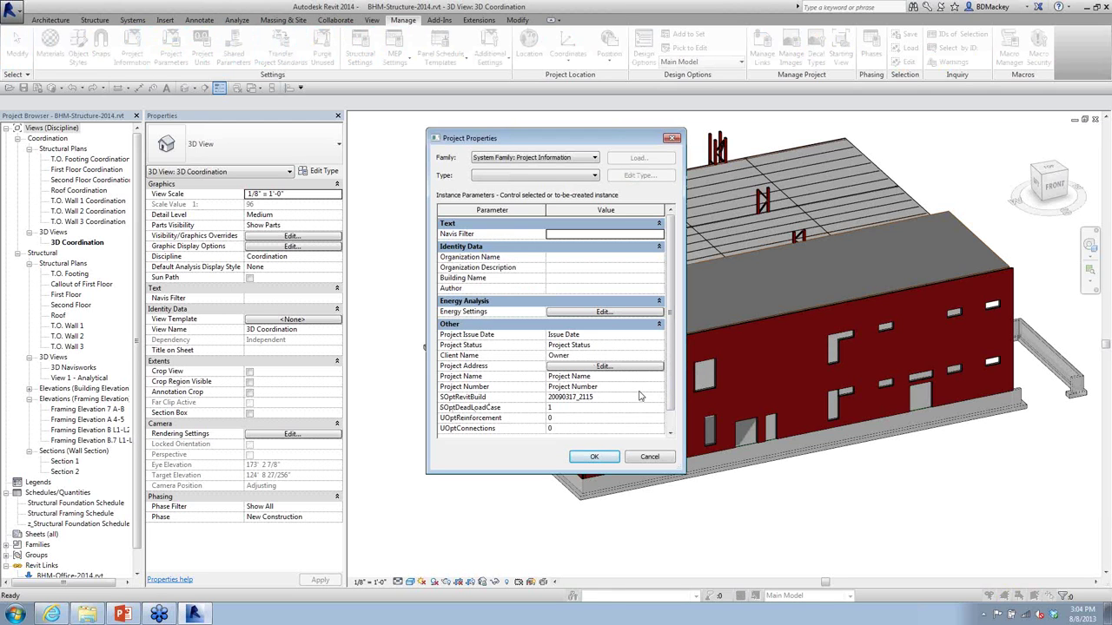
pyautogui.scroll(-1, 669, 354)
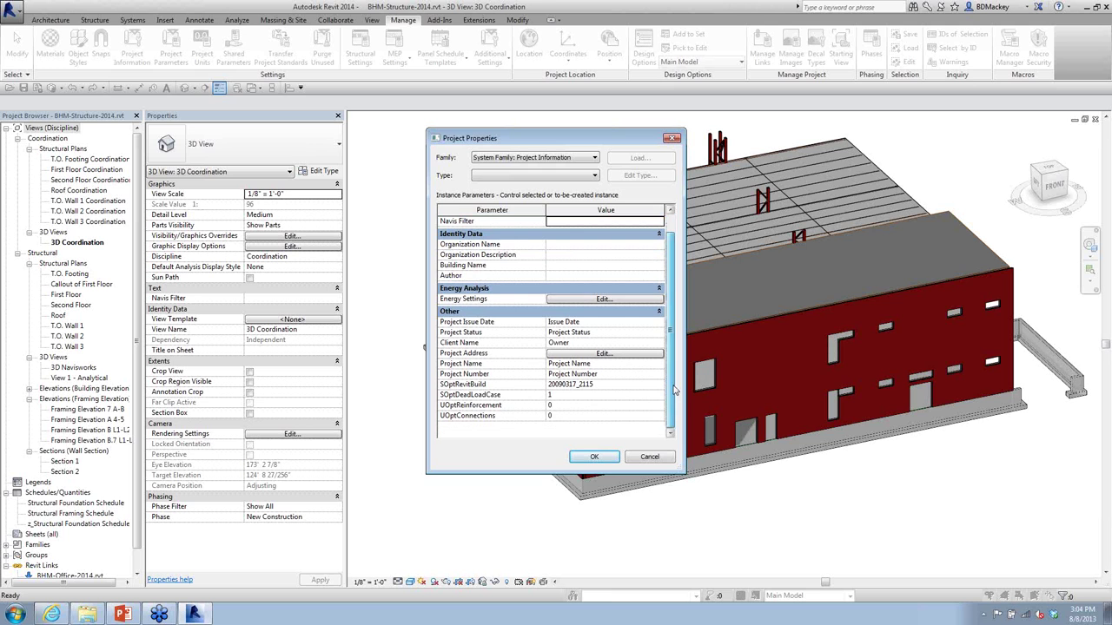
pyautogui.click(649, 458)
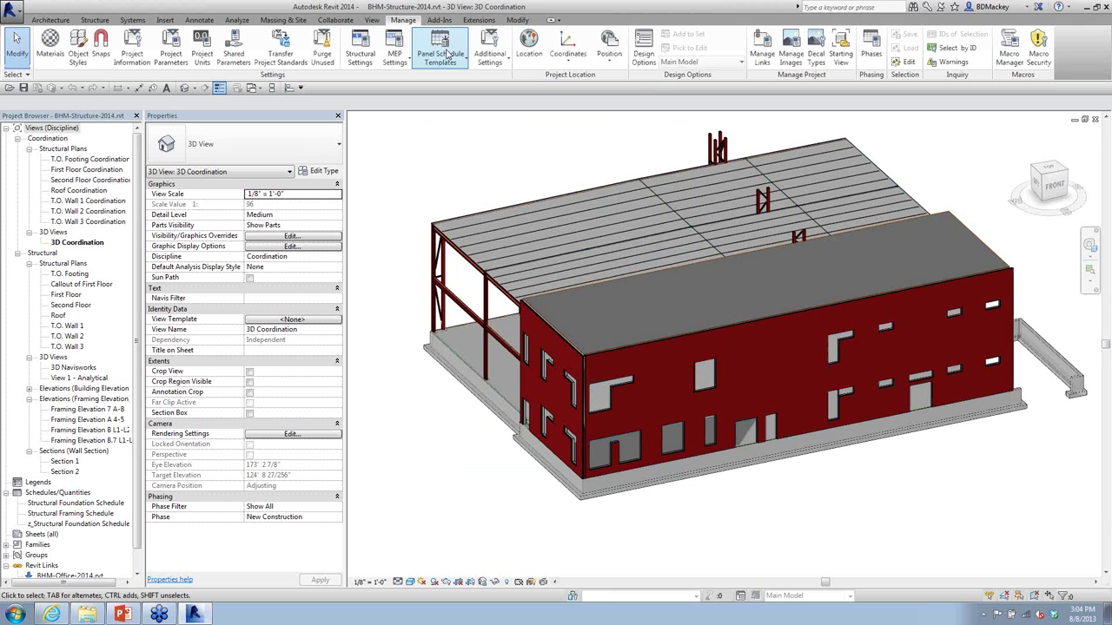
# Step: Transfer only the Project Info standard from BHM-Office-2014.rvt into the structural model, overwriting the duplicate types
pyautogui.click(280, 61)
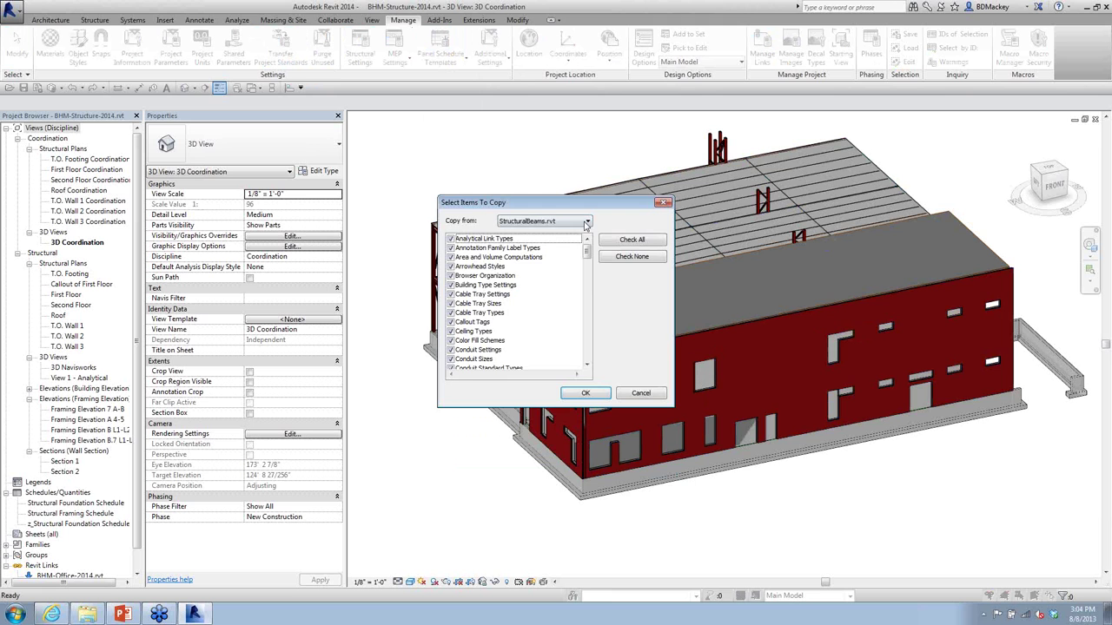
pyautogui.click(538, 222)
pyautogui.click(538, 232)
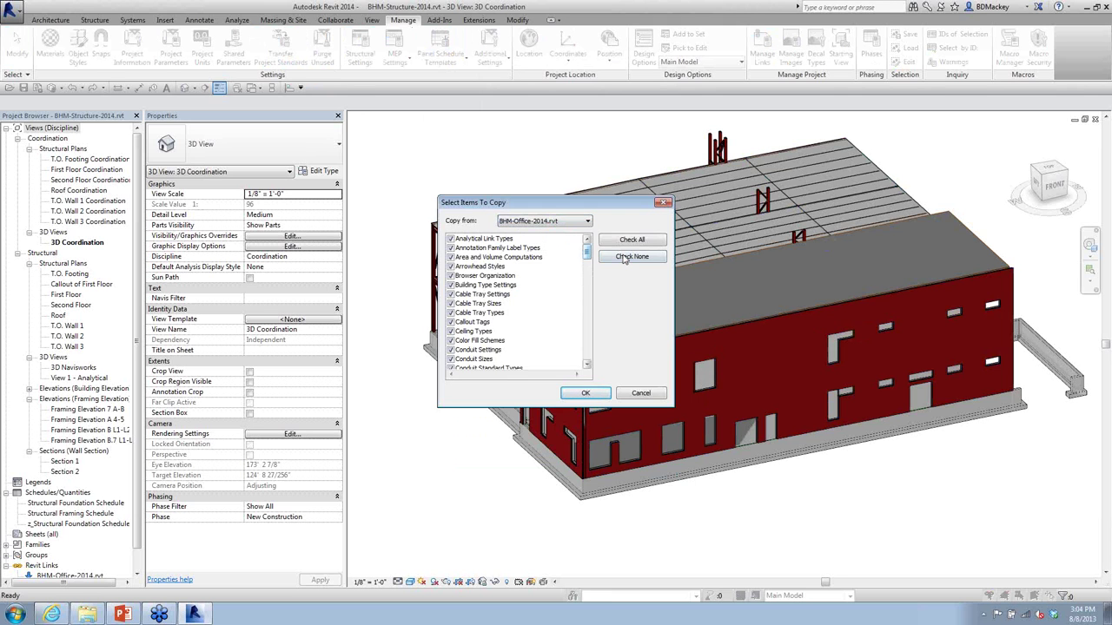
pyautogui.click(632, 256)
pyautogui.moveTo(587, 253); pyautogui.dragTo(588, 327)
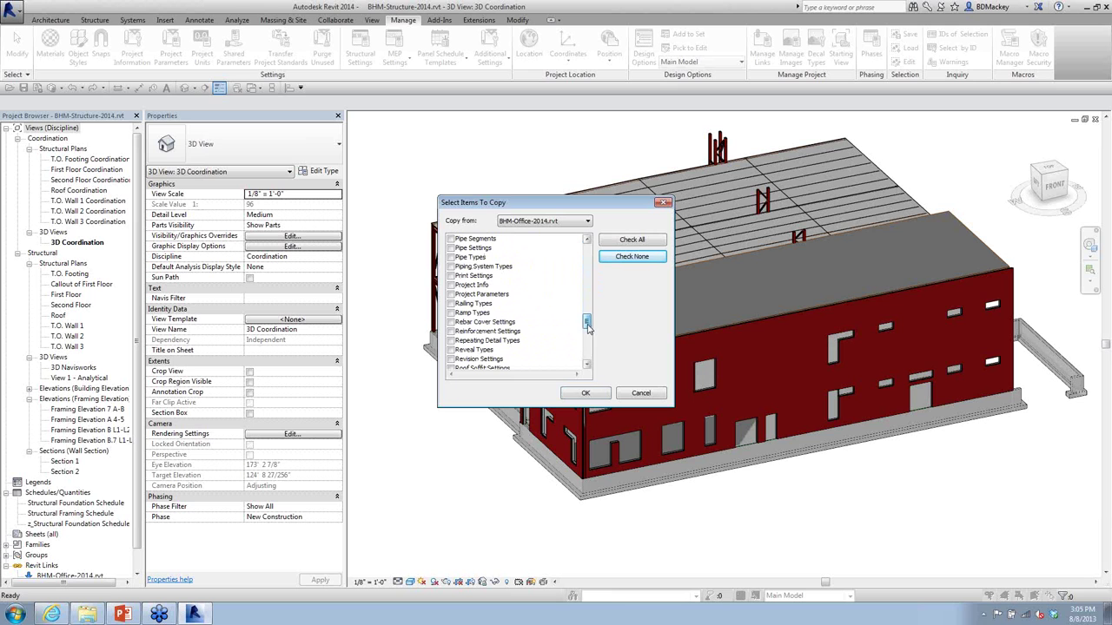
pyautogui.click(451, 286)
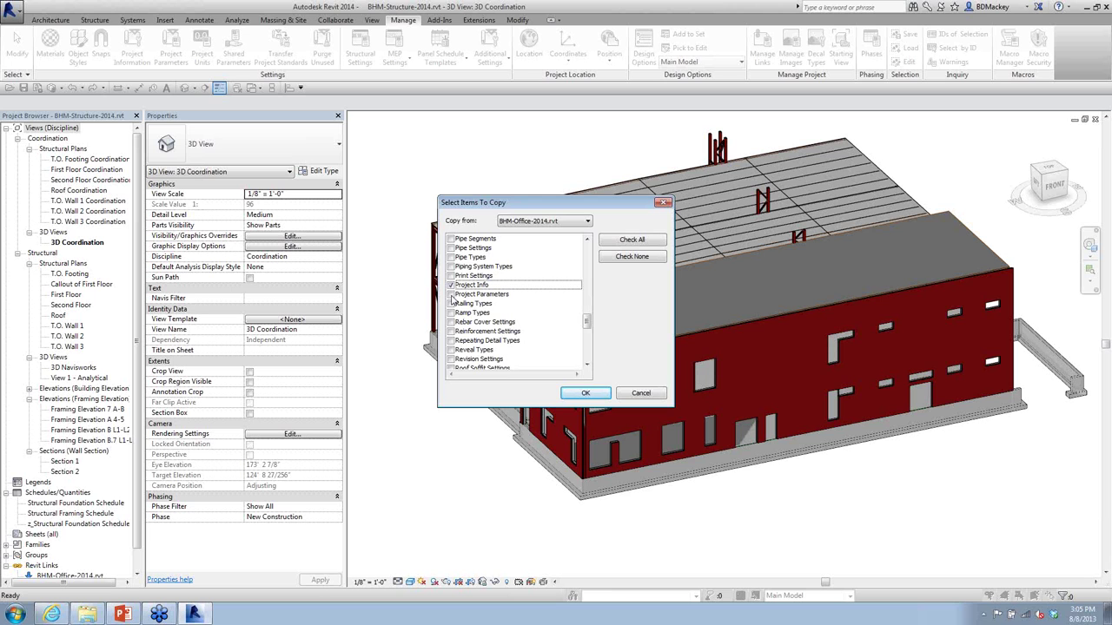
pyautogui.click(575, 394)
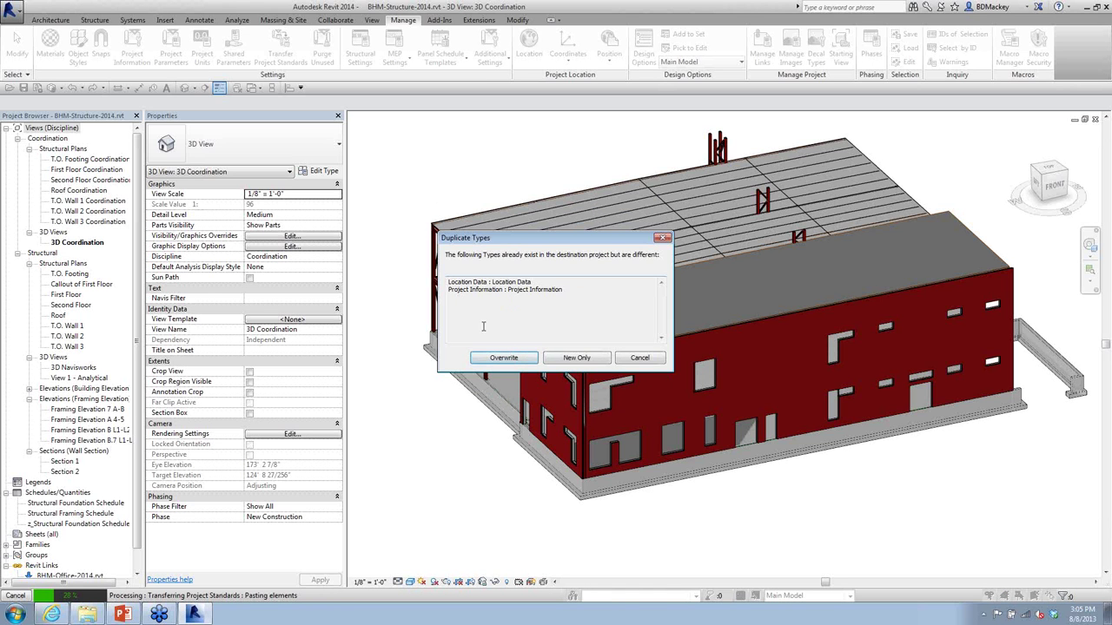
pyautogui.click(527, 361)
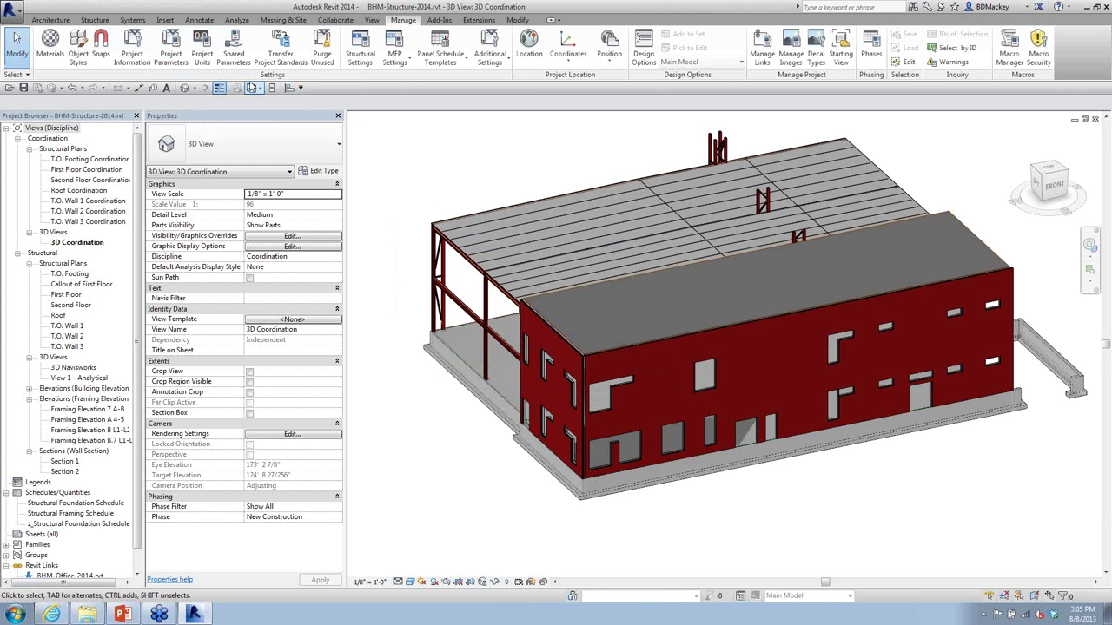
# Step: Review the transferred project information, including the client name, project name and project number, without editing it
pyautogui.click(171, 48)
pyautogui.click(560, 384)
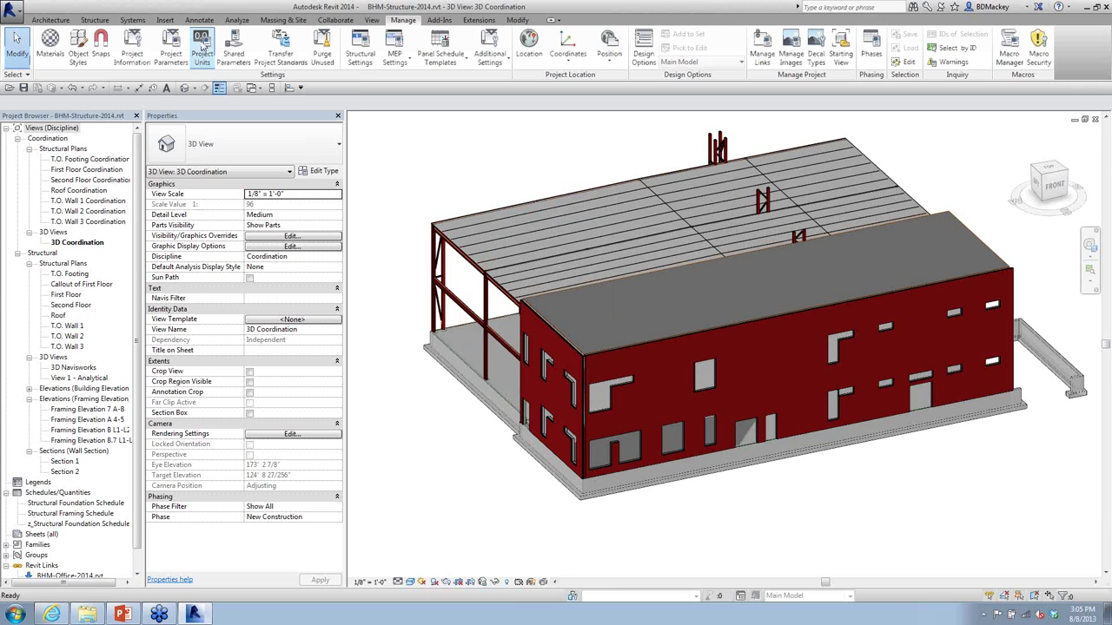
pyautogui.click(132, 48)
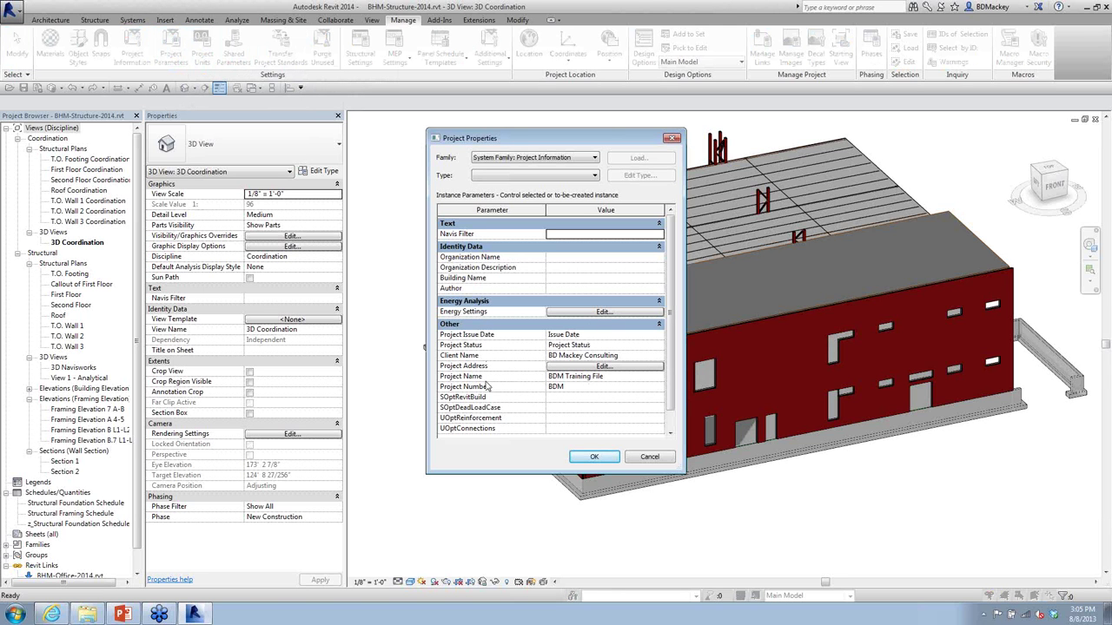
pyautogui.moveTo(673, 312); pyautogui.dragTo(660, 267)
pyautogui.click(648, 458)
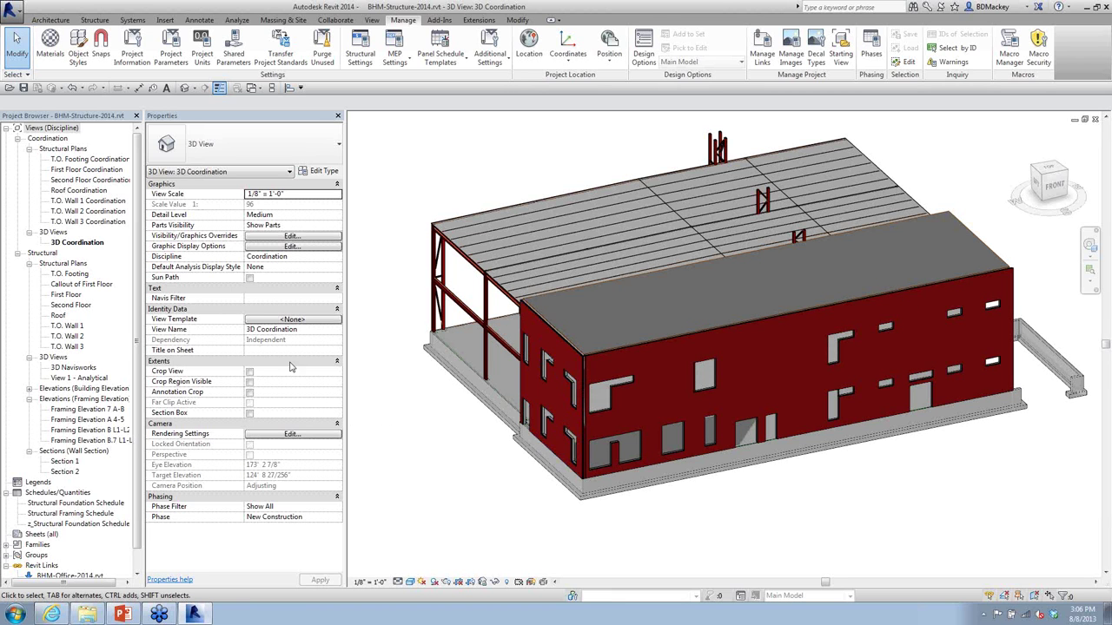
# Step: Find the E1 30 x 42 Horizontal family among the loaded annotation symbols and view its save and reload options
pyautogui.click(7, 545)
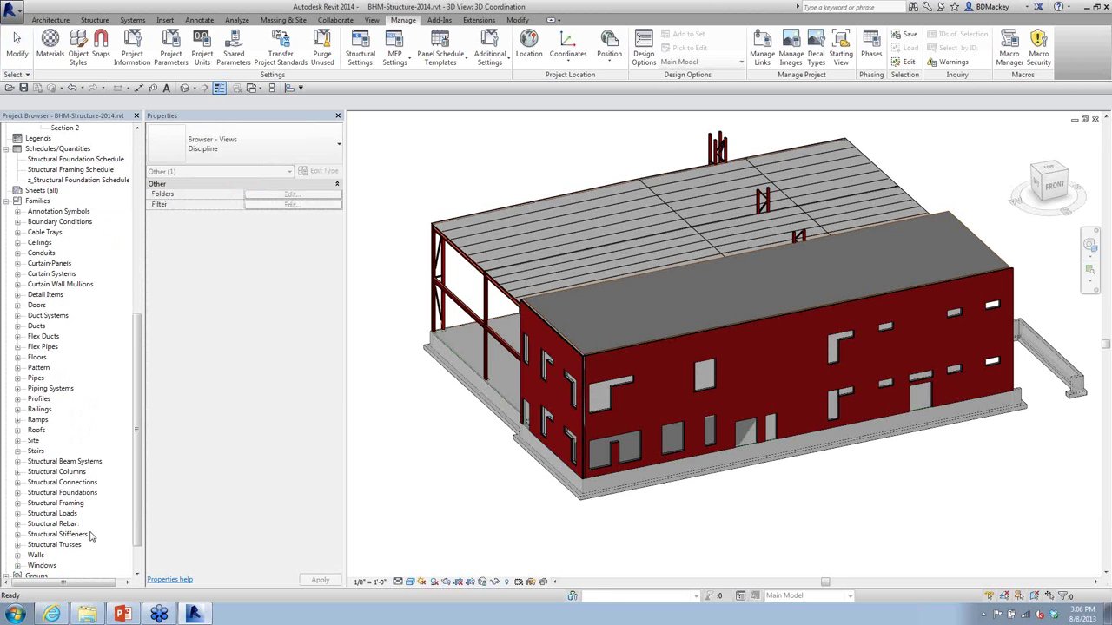
pyautogui.click(17, 213)
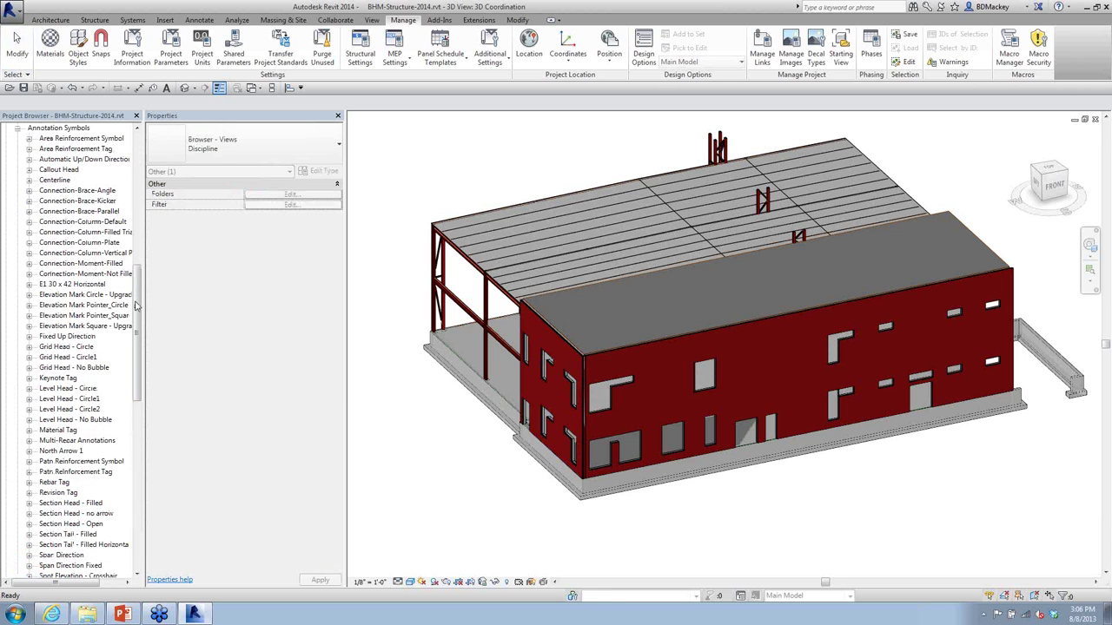
pyautogui.rightClick(78, 286)
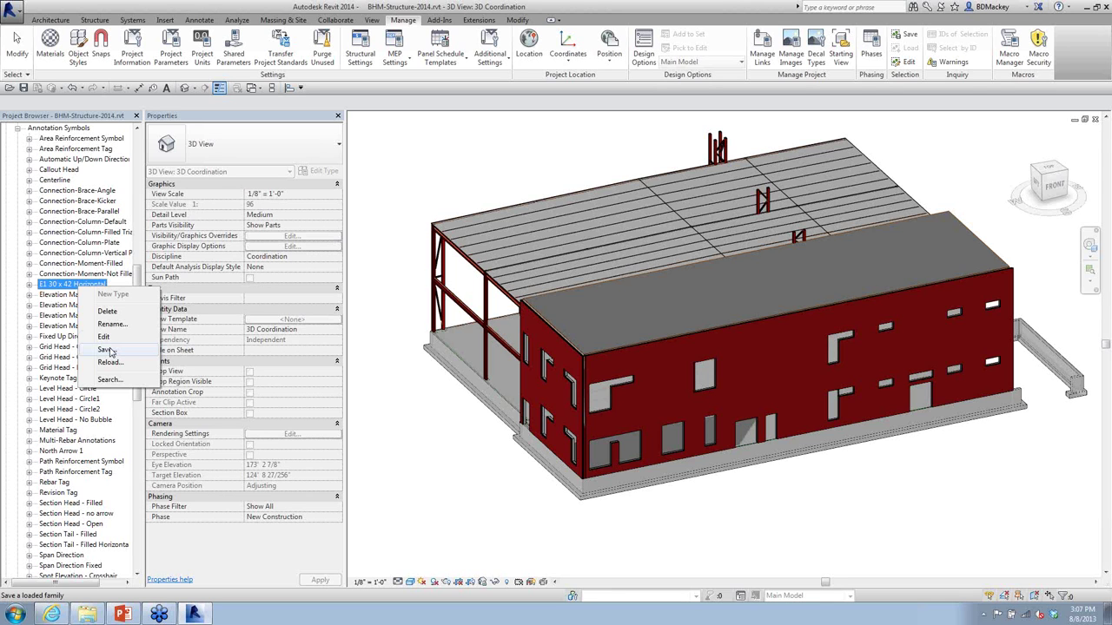
pyautogui.click(418, 218)
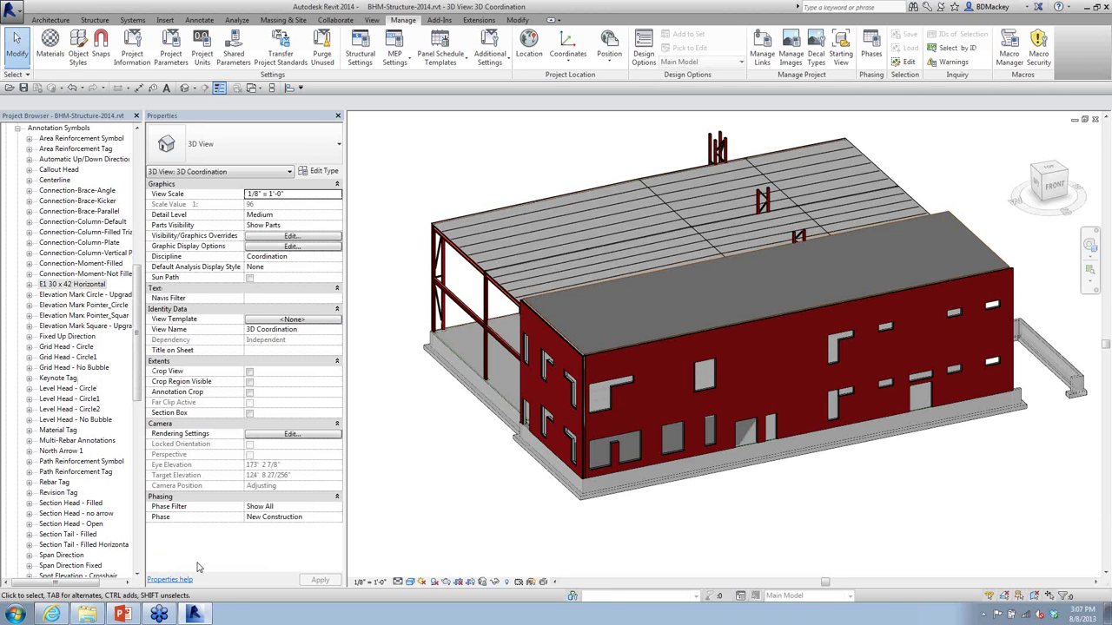
# Step: Show the Tips for Tools and Processes slide in the PowerPoint slide show and switch back to Revit
pyautogui.click(139, 615)
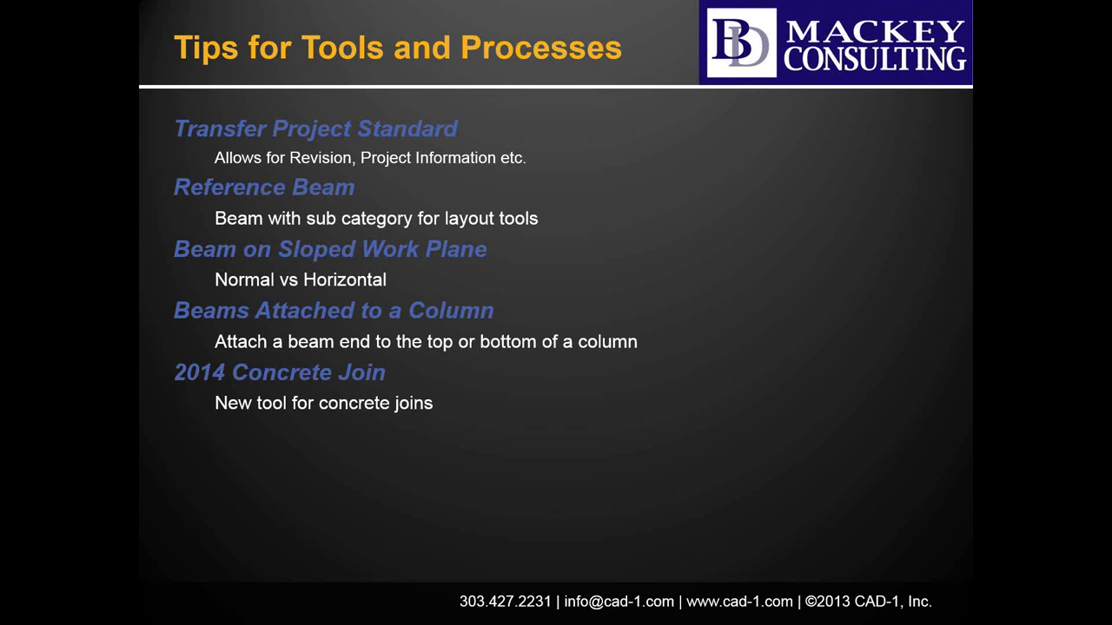
pyautogui.middleClick(144, 616)
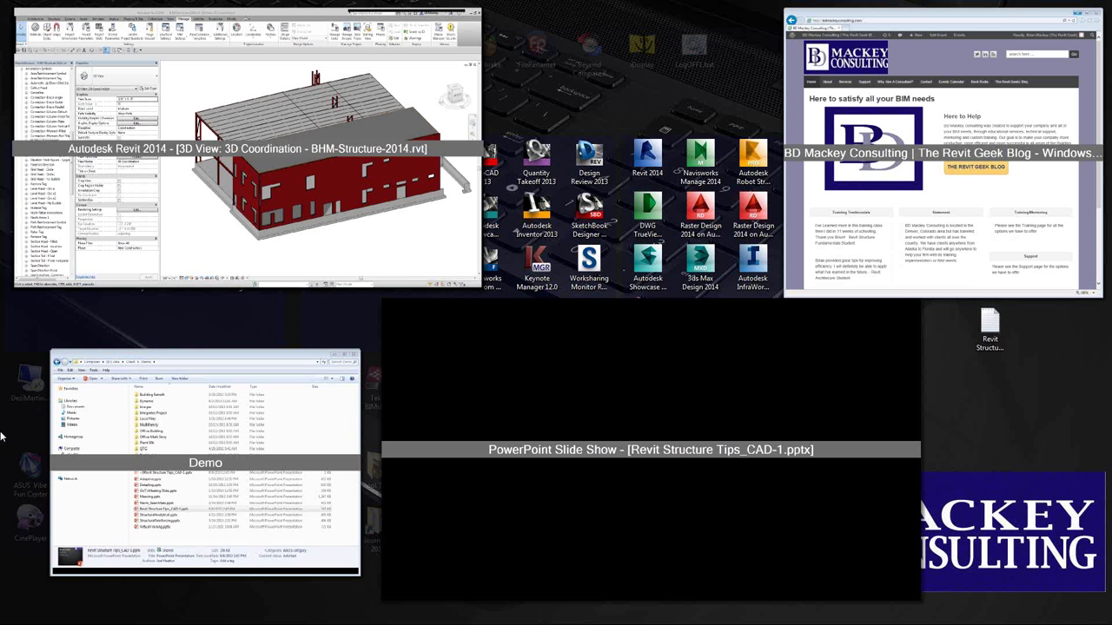
pyautogui.click(235, 274)
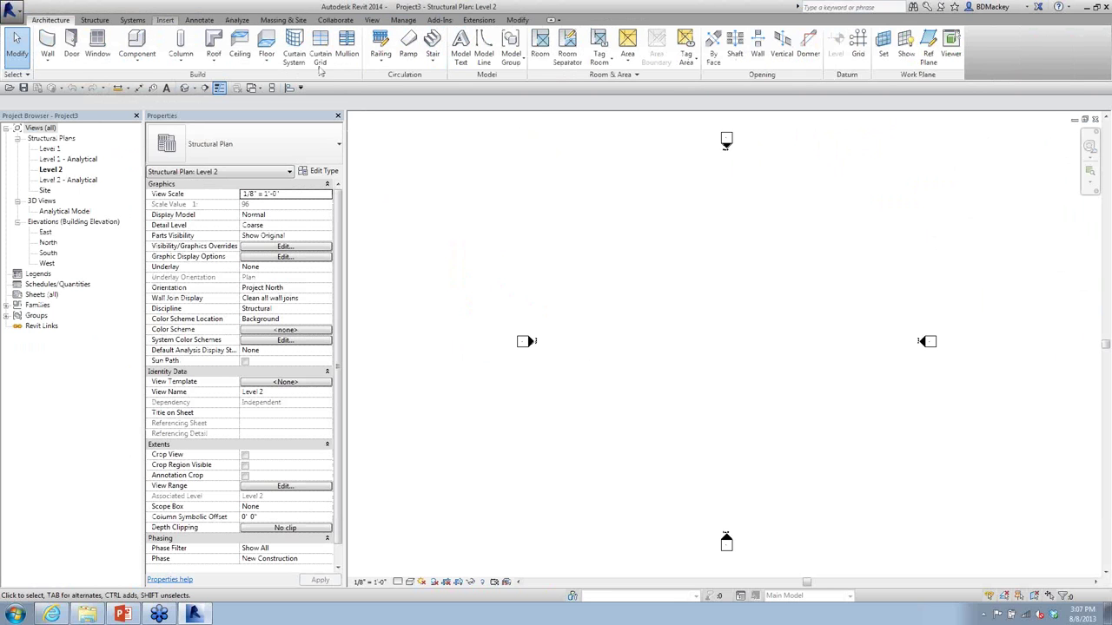
# Step: Load the Reference Beam.rfa family from the 2014 folder of the Revit Family library into the new project
pyautogui.click(164, 19)
pyautogui.click(392, 48)
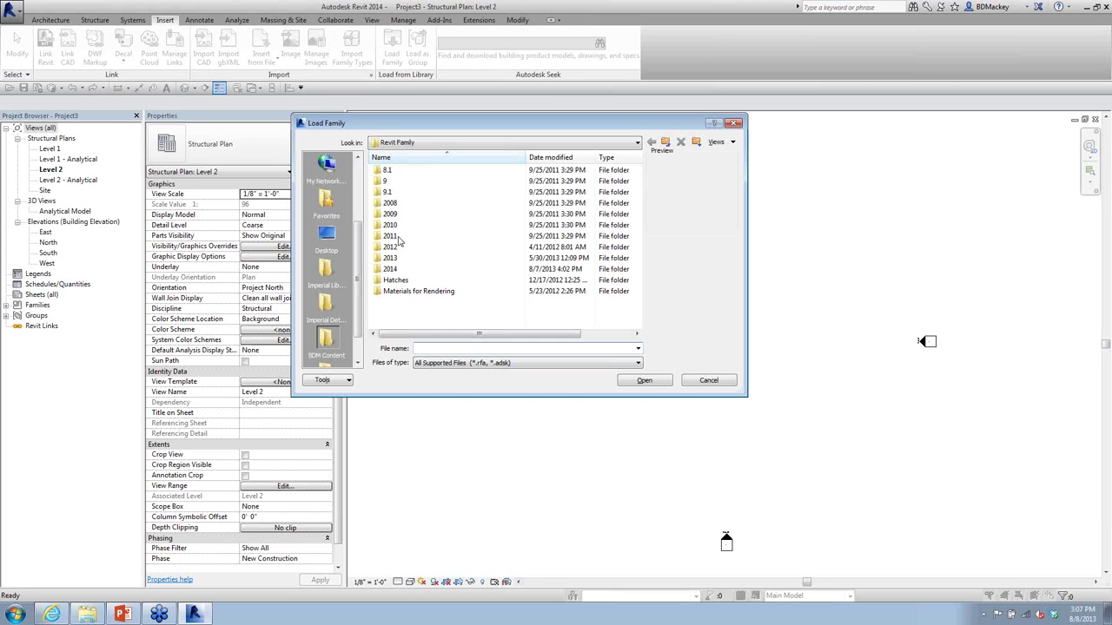
pyautogui.doubleClick(391, 269)
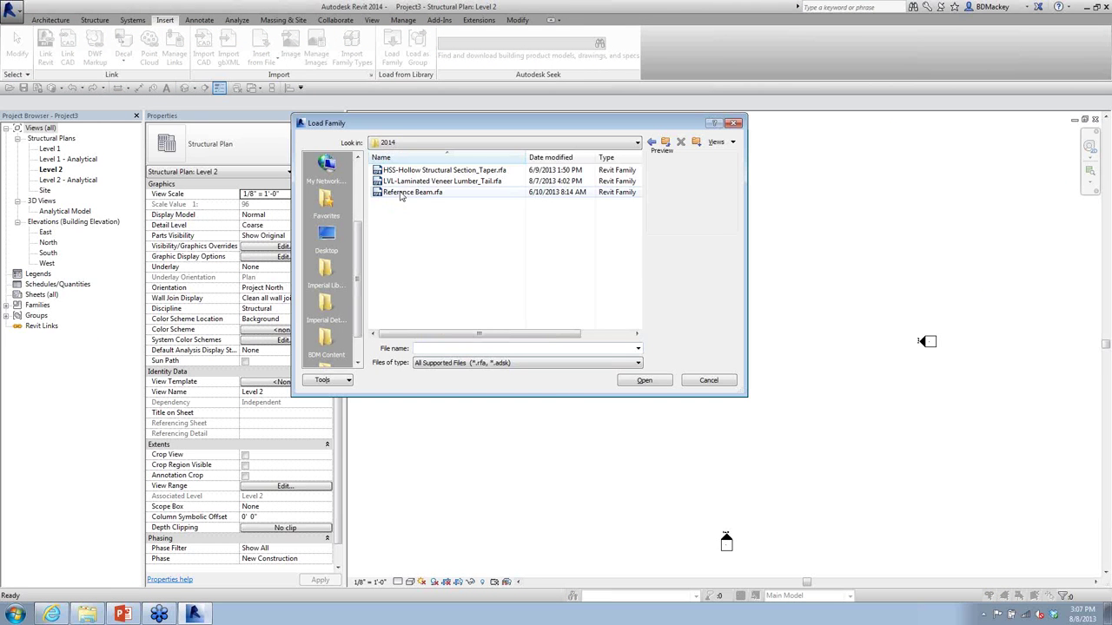
pyautogui.click(404, 192)
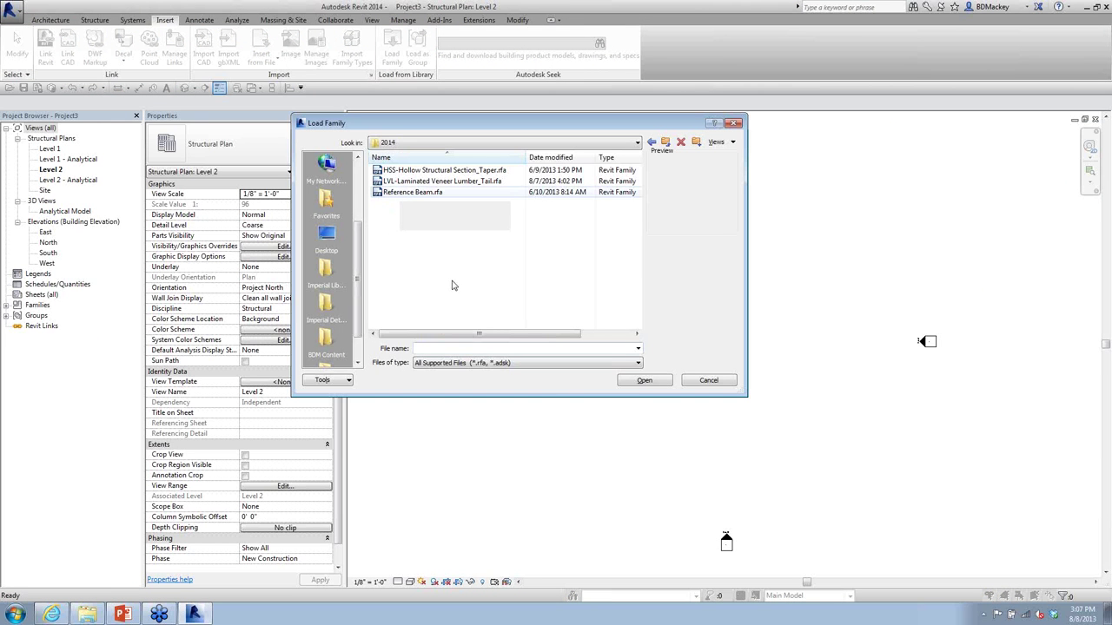
pyautogui.click(641, 387)
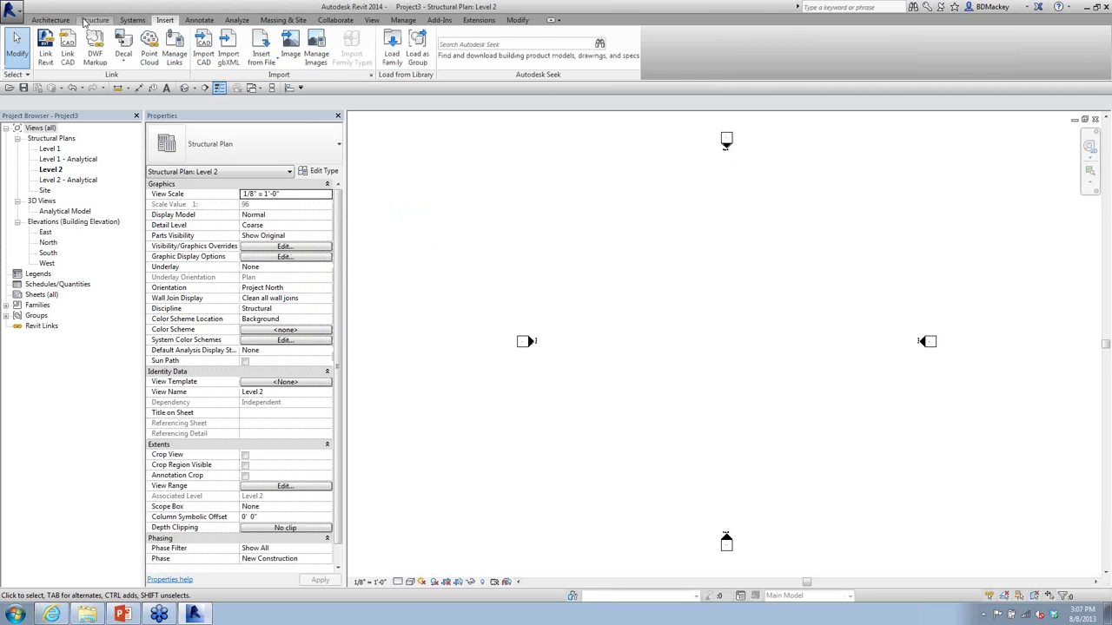
# Step: Start a Generic - 12" roof by footprint on Level 2 and sketch a rectangular boundary about 66 feet long
pyautogui.click(94, 20)
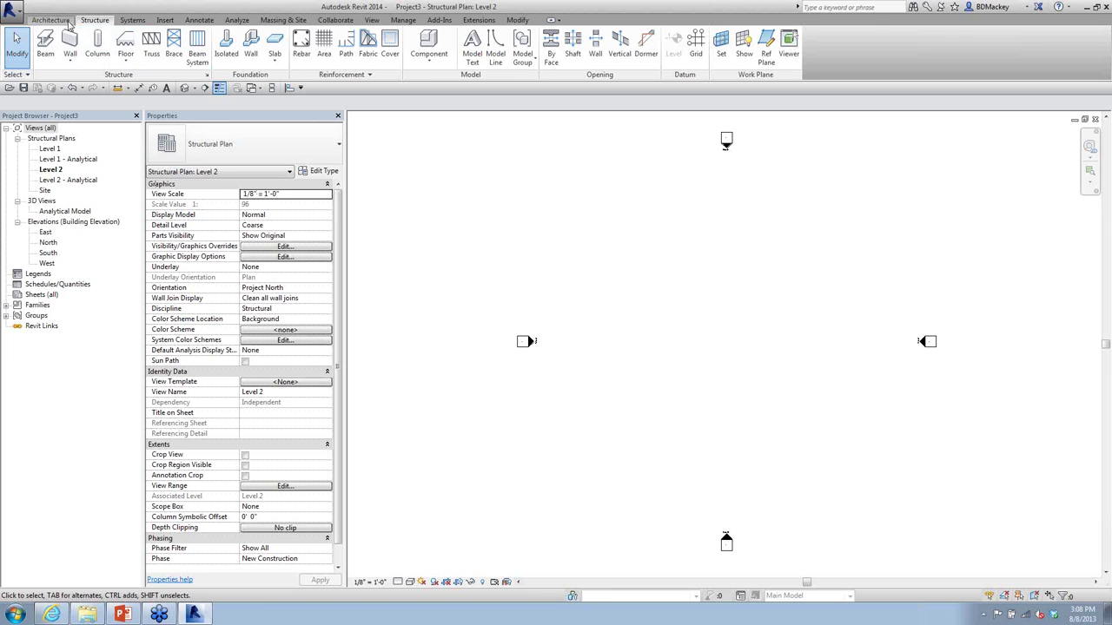
pyautogui.click(50, 19)
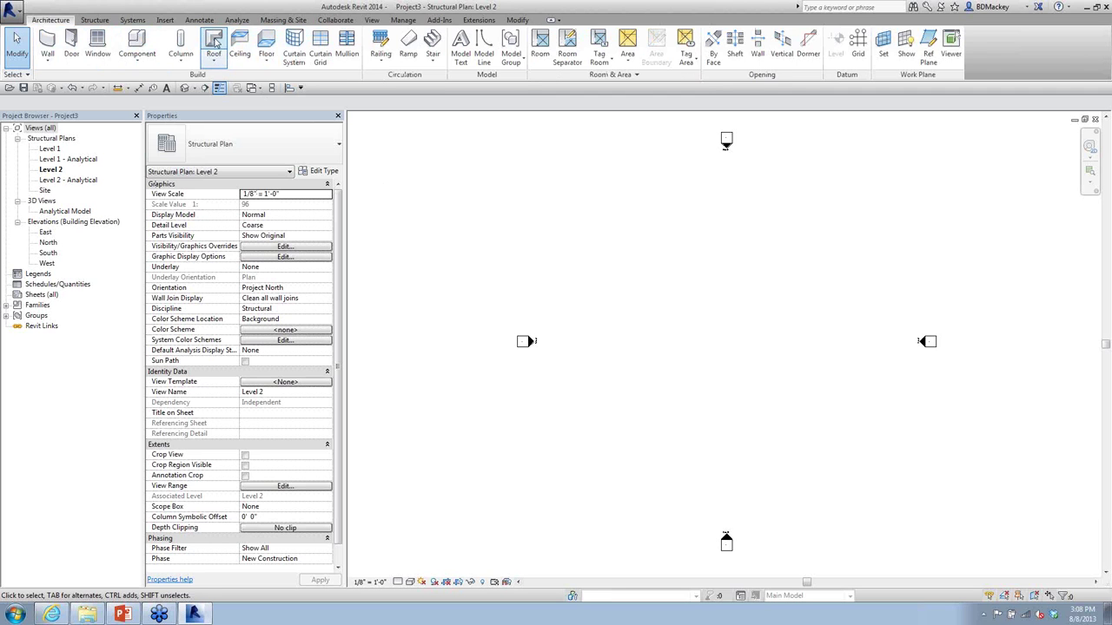
pyautogui.click(213, 42)
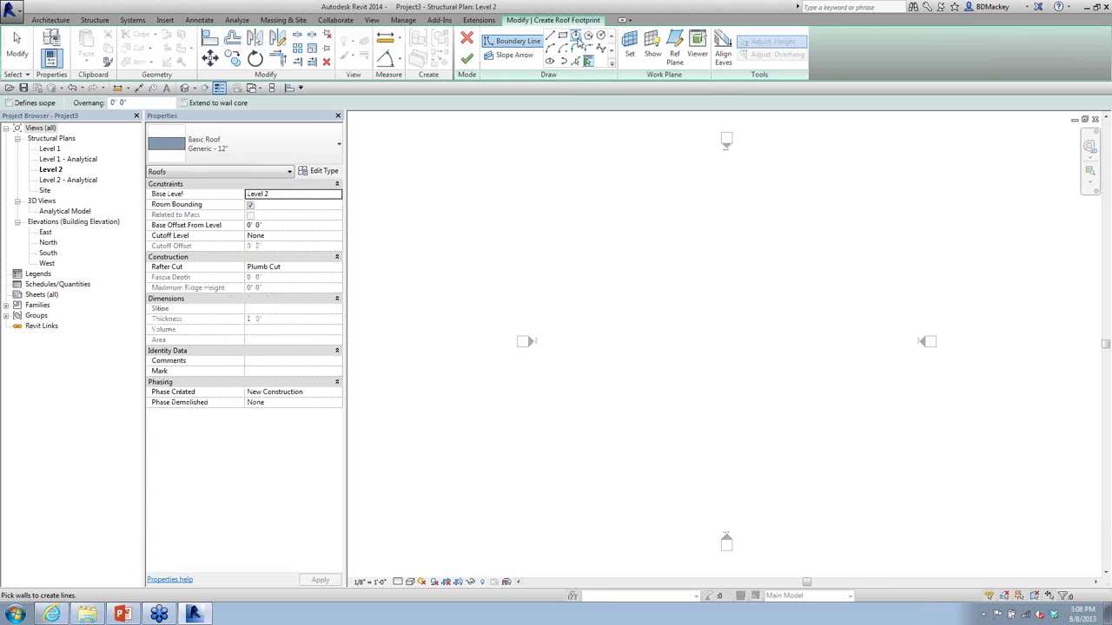
pyautogui.click(563, 36)
pyautogui.click(570, 229)
pyautogui.click(749, 321)
pyautogui.rightClick(626, 188)
pyautogui.click(643, 197)
pyautogui.rightClick(643, 199)
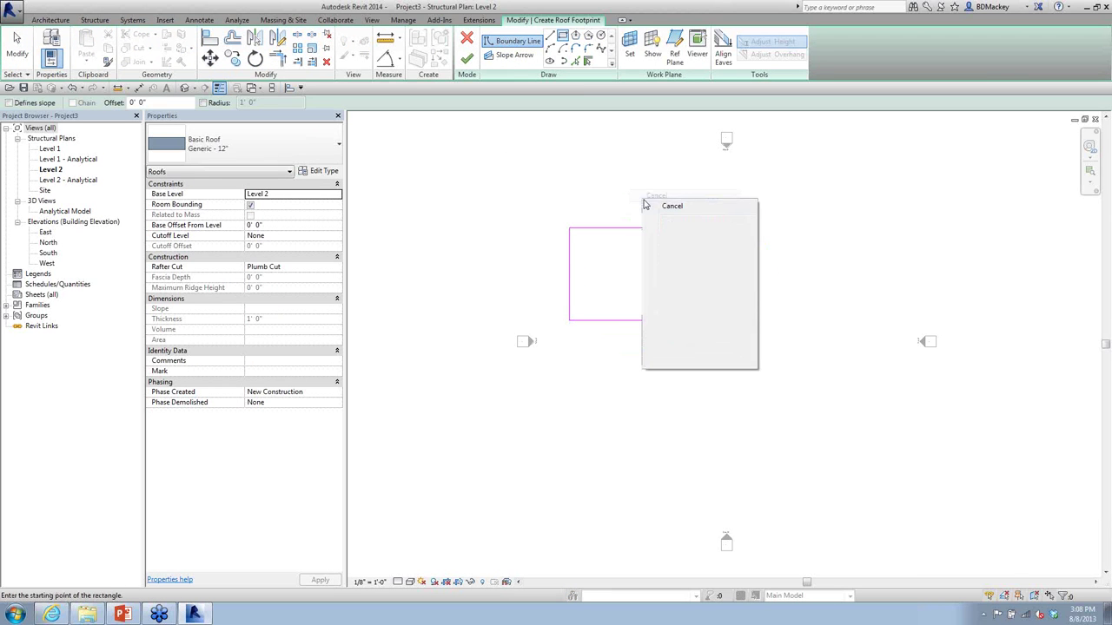
pyautogui.click(660, 209)
# Step: Make the two long edges of the roof footprint slope-defining and finish the roof
pyautogui.moveTo(691, 361); pyautogui.dragTo(648, 212)
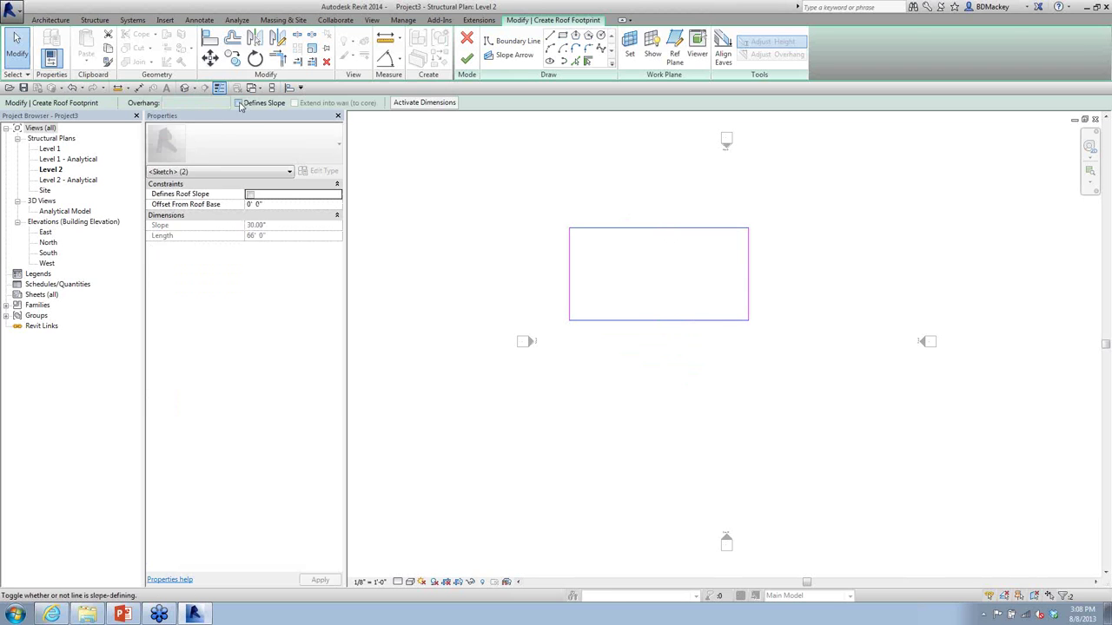
pyautogui.click(239, 103)
pyautogui.click(414, 277)
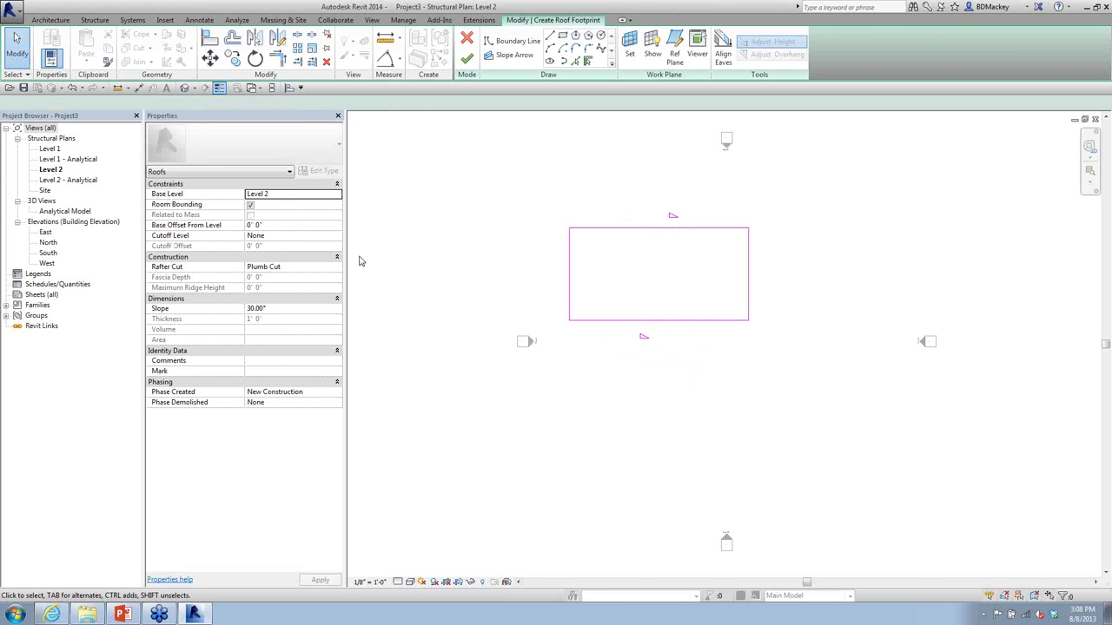
pyautogui.click(467, 59)
pyautogui.click(637, 273)
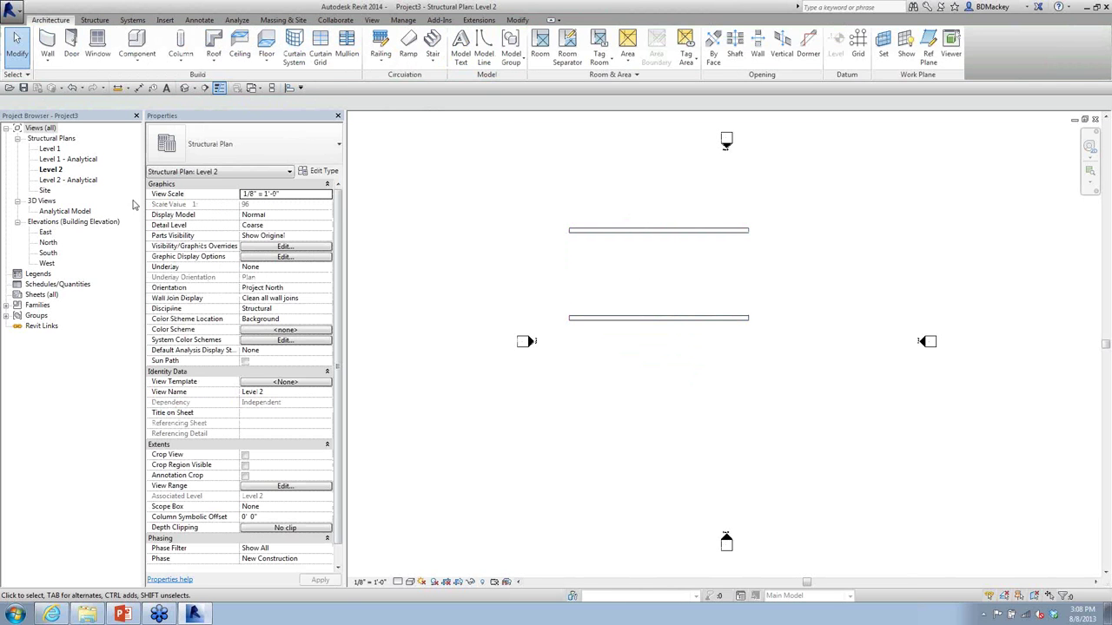
# Step: Open the default 3D view and turn on the visibility of the Roofs category so the gable roof is displayed
pyautogui.click(184, 88)
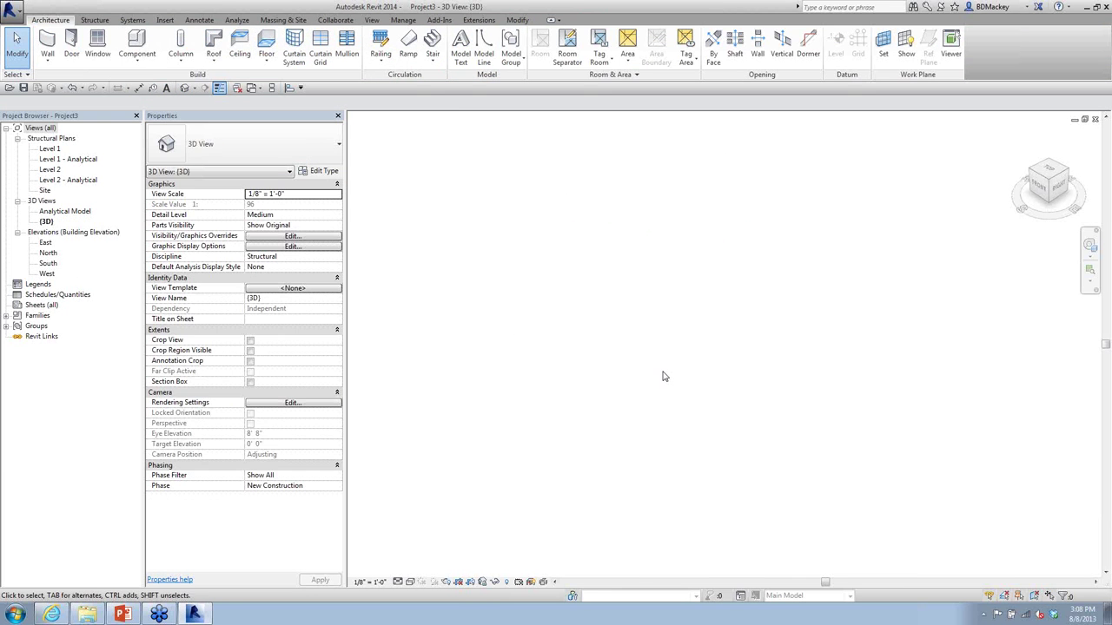
pyautogui.press('v')
pyautogui.press('g')
pyautogui.click(47, 258)
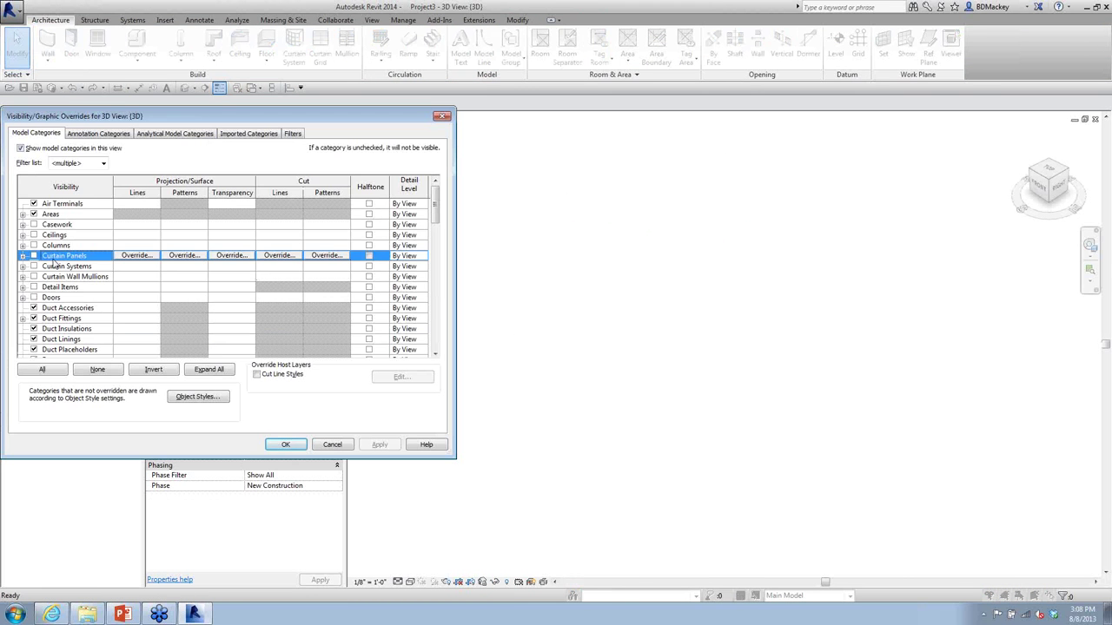
pyautogui.press('r')
pyautogui.scroll(-2, 45, 347)
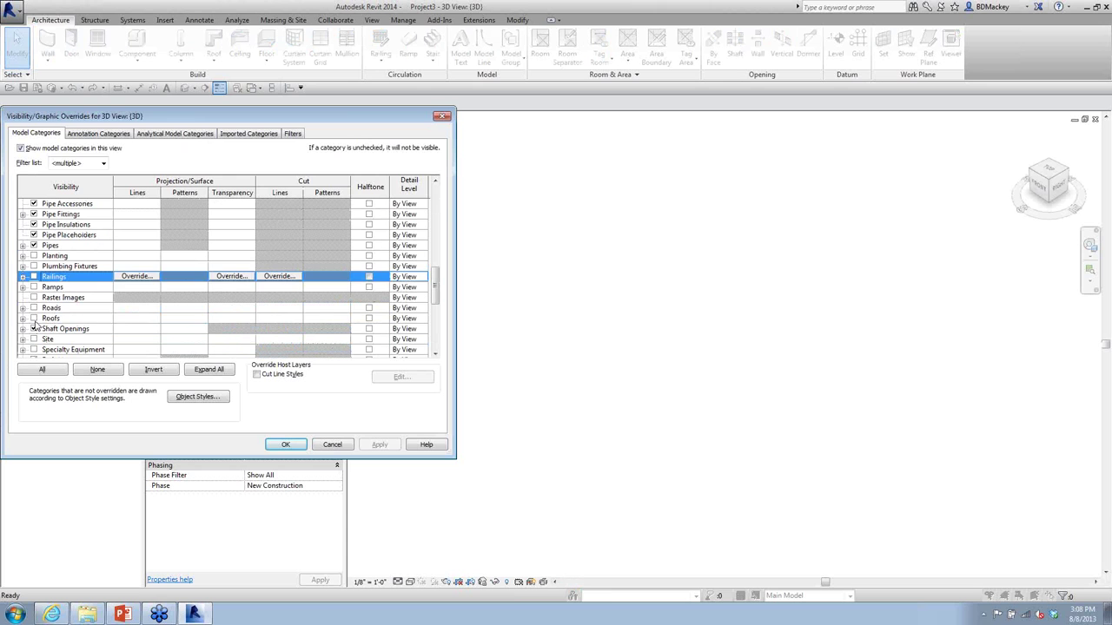
pyautogui.click(40, 319)
pyautogui.click(286, 446)
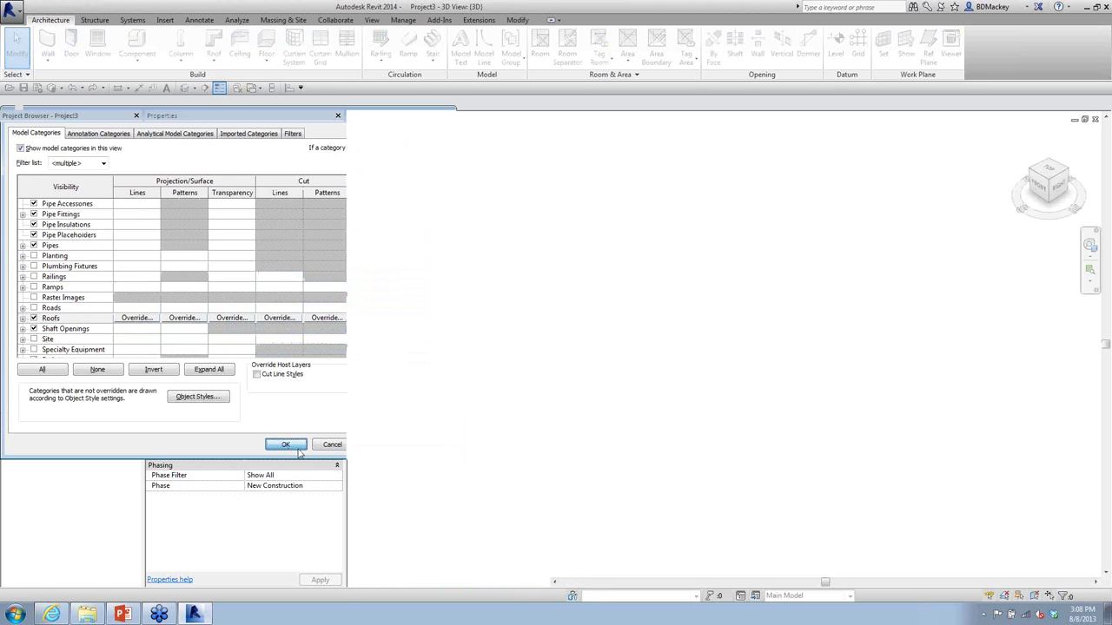
pyautogui.scroll(-2, 704, 434)
pyautogui.scroll(2, 750, 417)
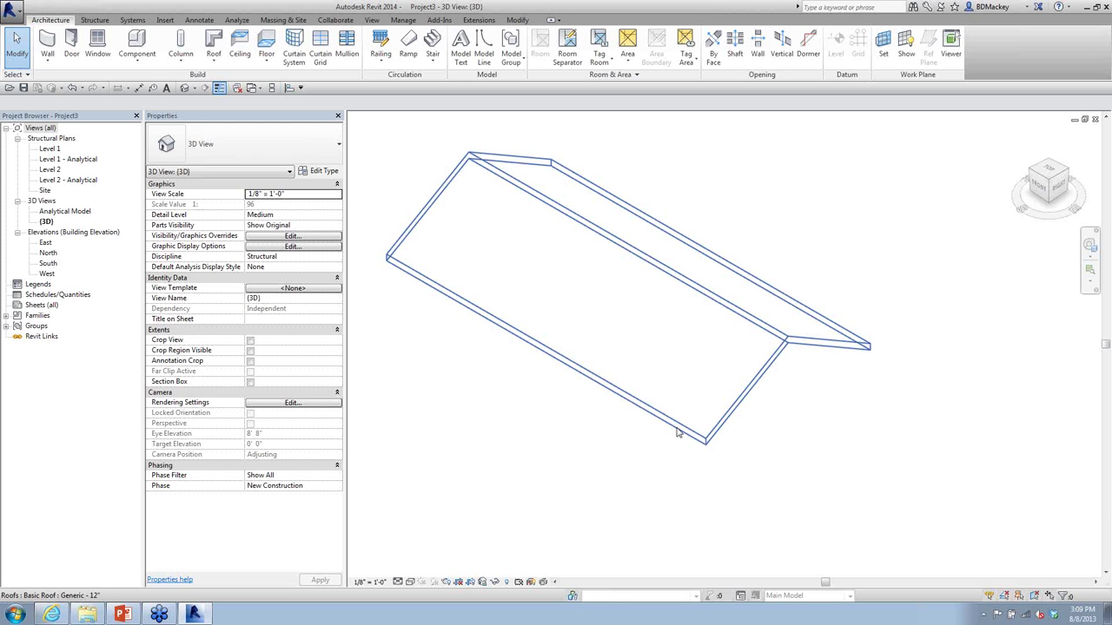
# Step: In the Level 2 plan, place three chained W12X26 beams as a U beside the roof, with sides about 27' 6" long
pyautogui.doubleClick(58, 171)
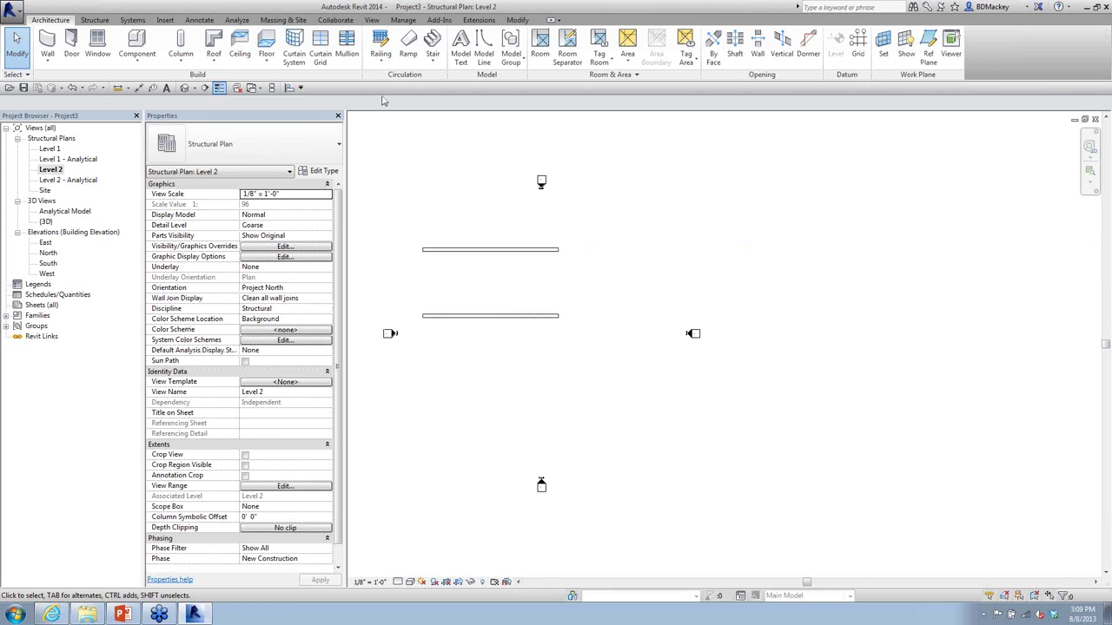
pyautogui.click(94, 20)
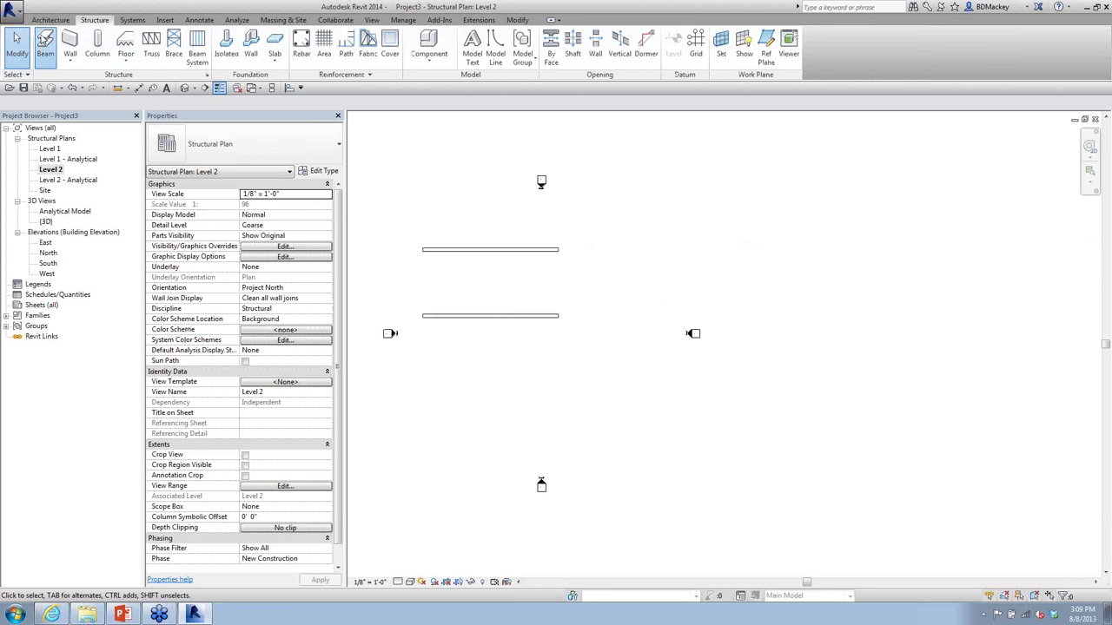
pyautogui.click(46, 43)
pyautogui.click(267, 148)
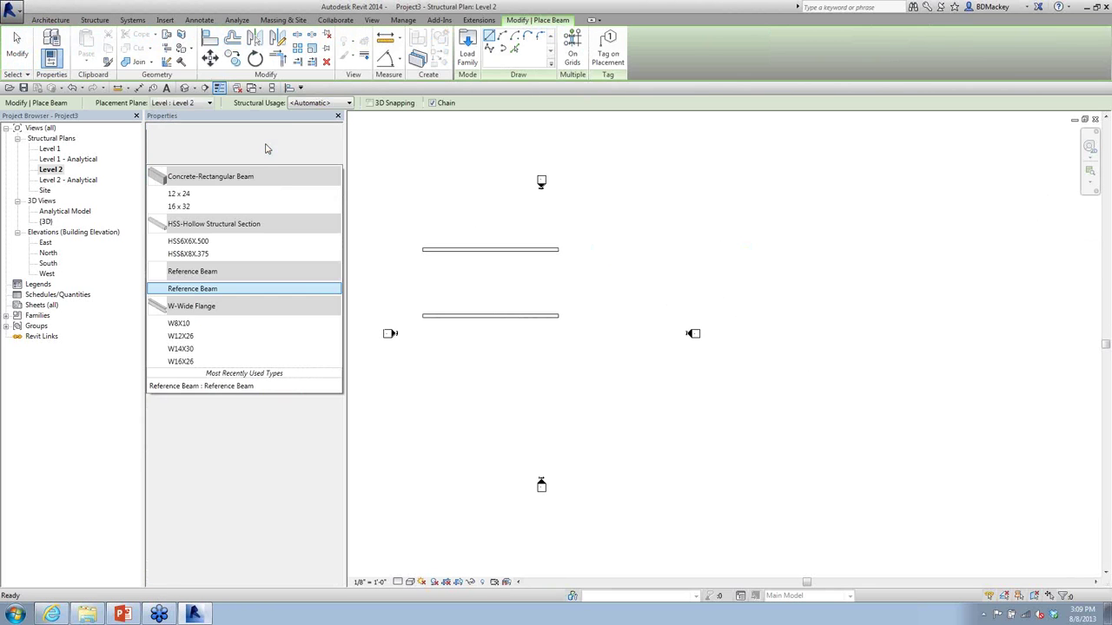
pyautogui.click(196, 336)
pyautogui.scroll(1, 728, 228)
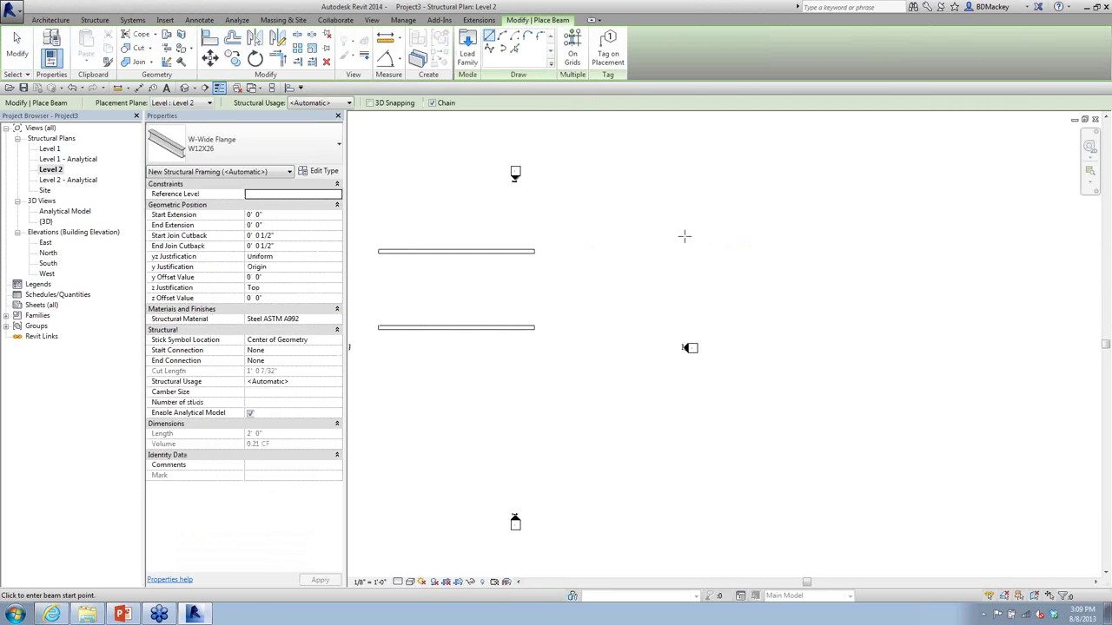
pyautogui.click(672, 233)
pyautogui.click(674, 299)
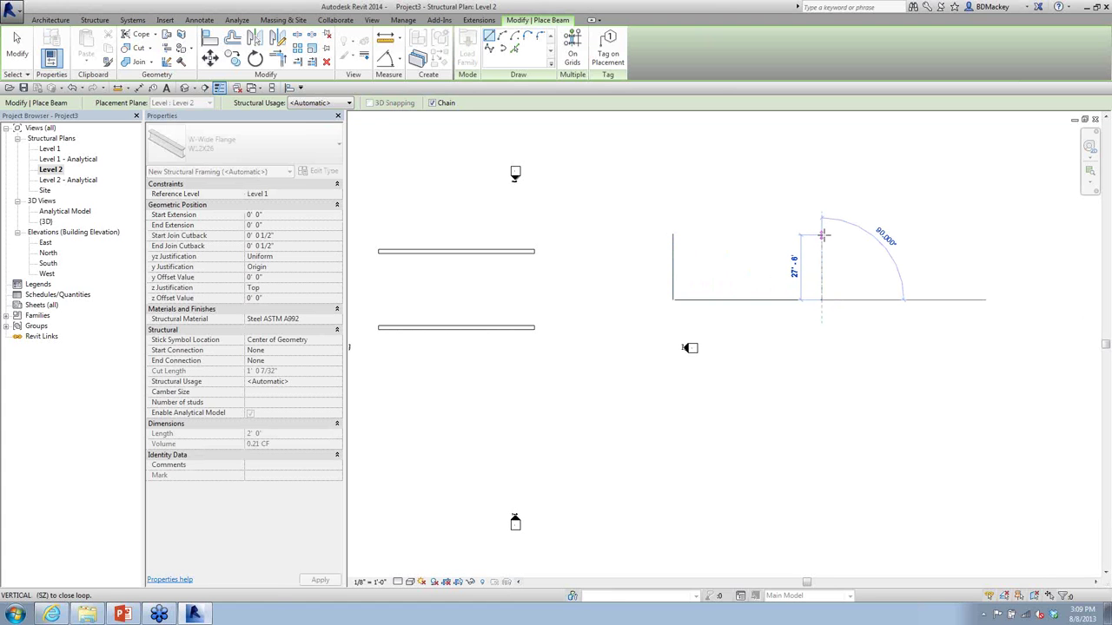
pyautogui.click(822, 236)
pyautogui.rightClick(754, 219)
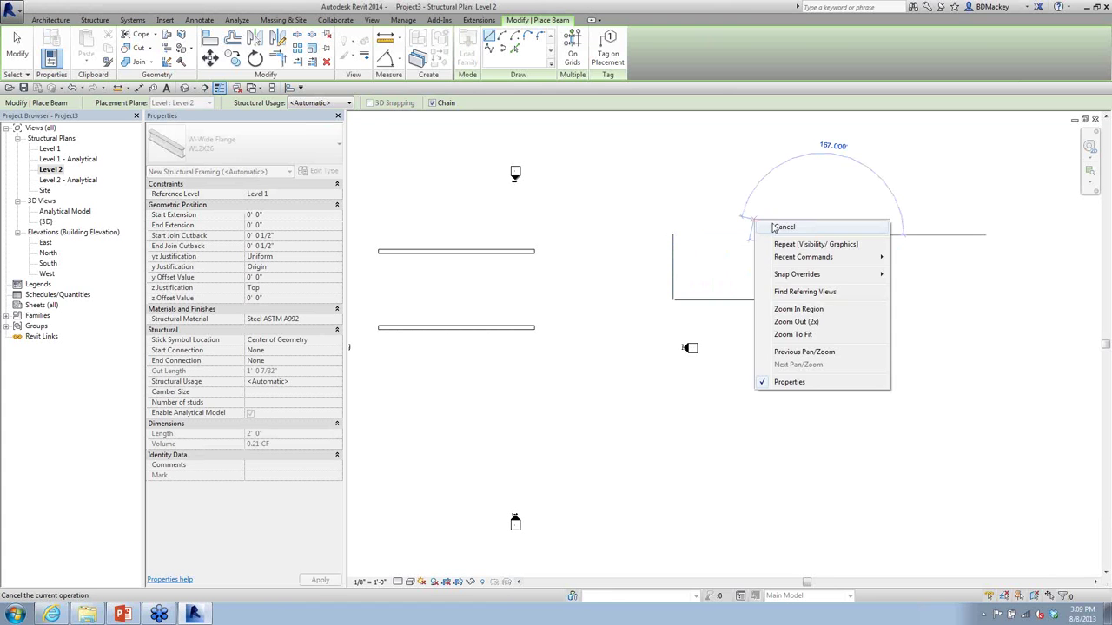
pyautogui.click(773, 226)
pyautogui.rightClick(773, 224)
pyautogui.click(792, 232)
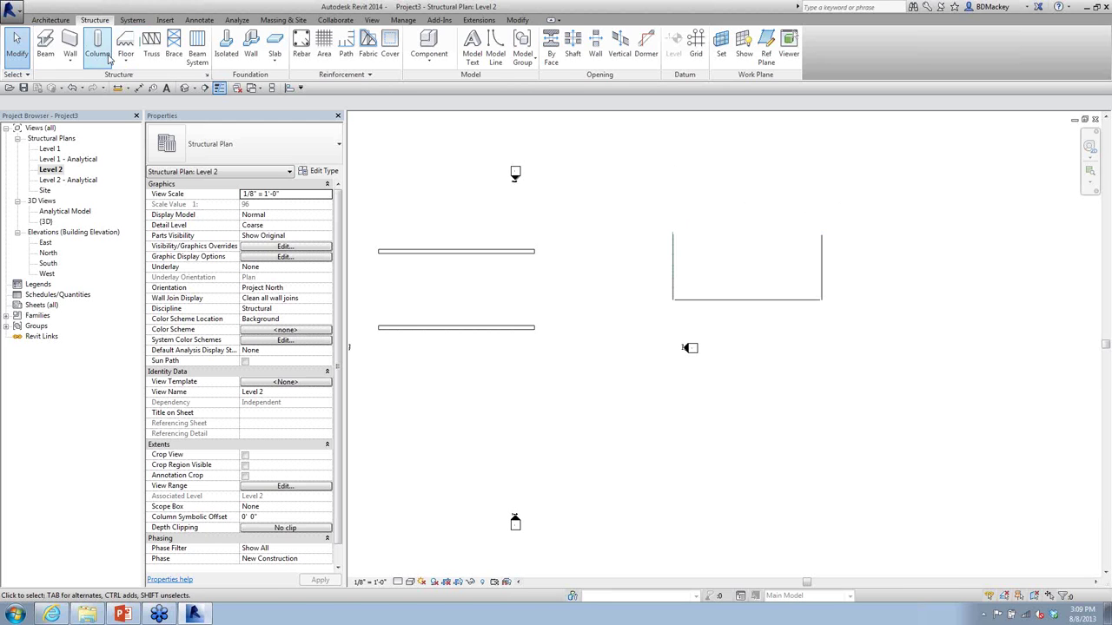
# Step: Place an arched Reference Beam with a radius of about 45 feet between the two free ends of the U-shaped framing
pyautogui.click(45, 43)
pyautogui.click(272, 155)
pyautogui.scroll(2, 235, 203)
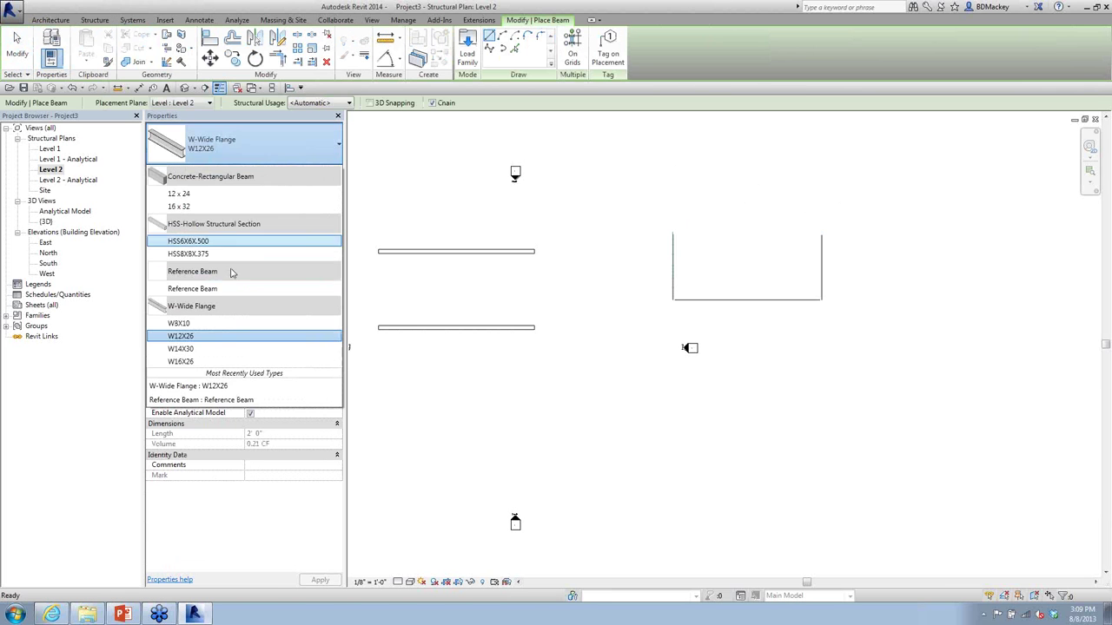
pyautogui.click(236, 203)
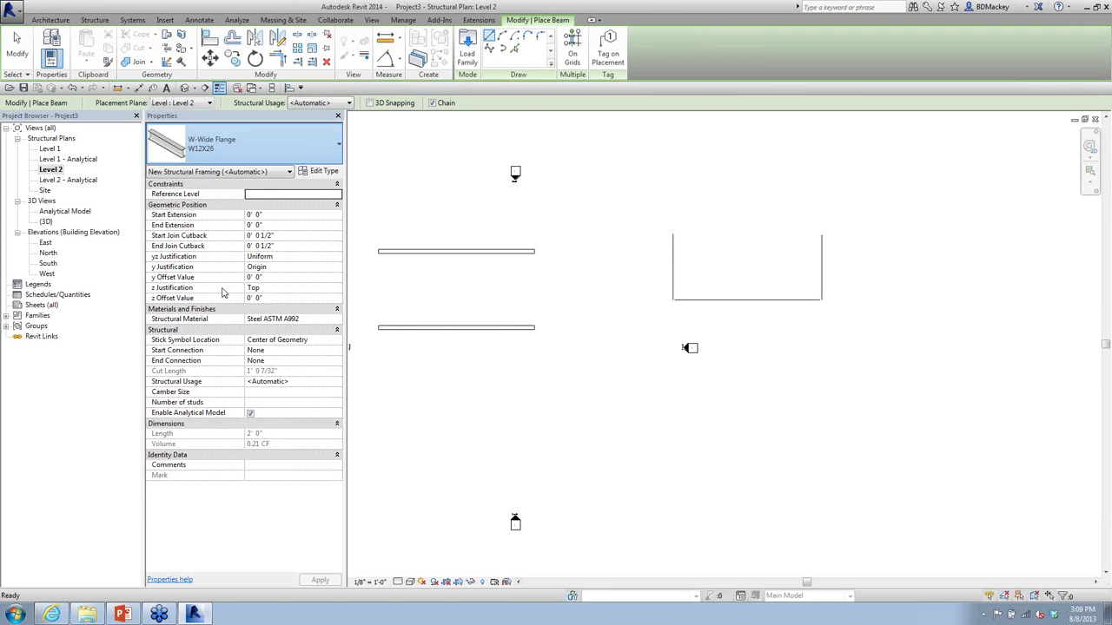
pyautogui.click(505, 36)
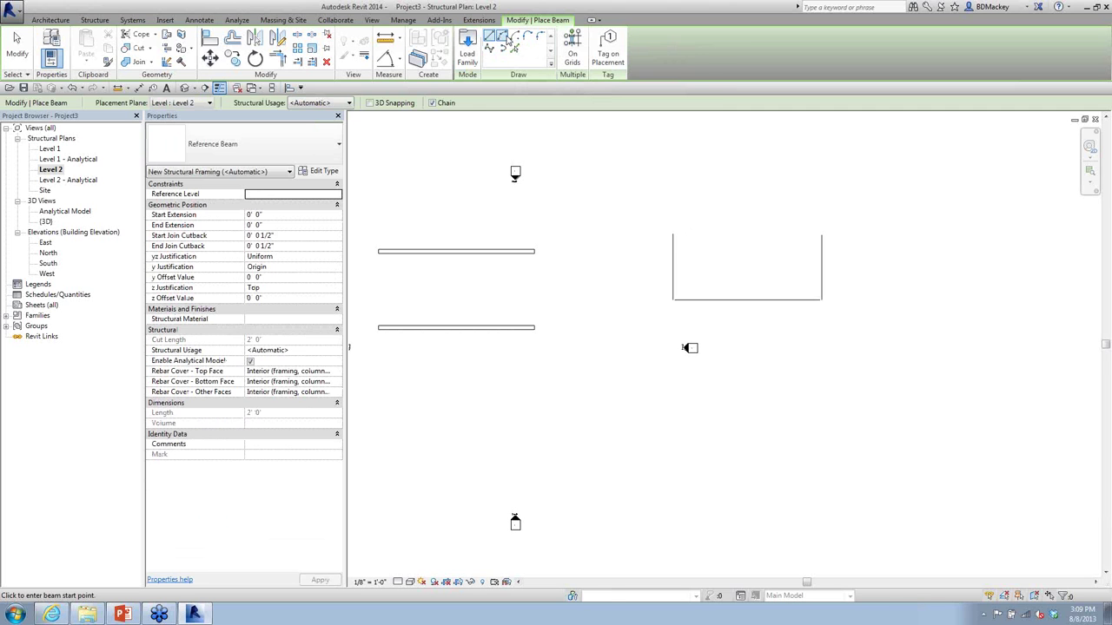
pyautogui.click(673, 234)
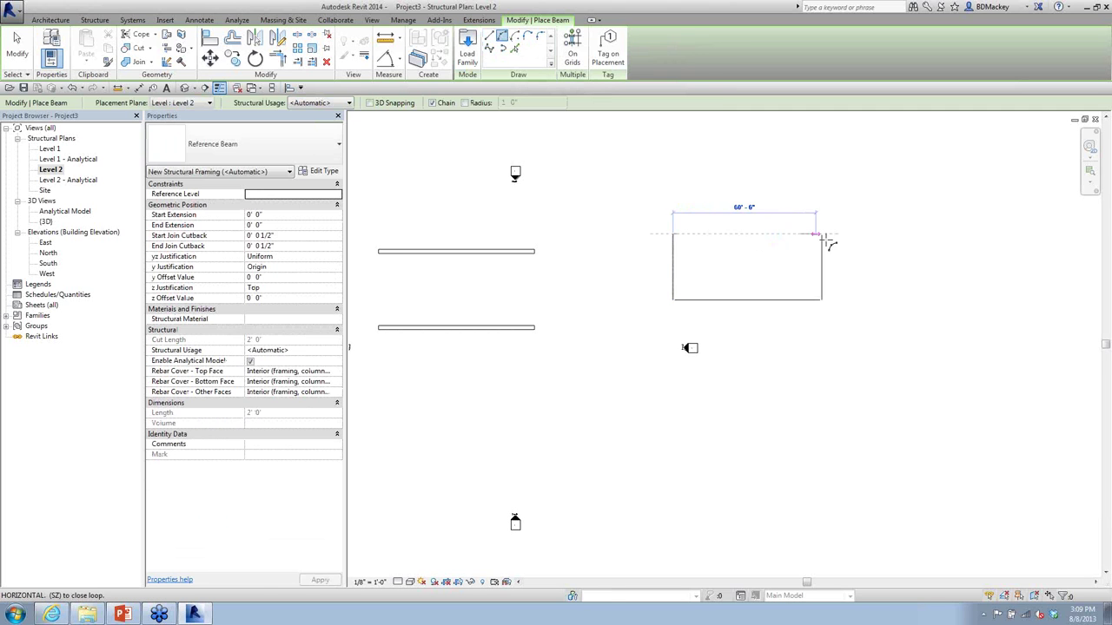
pyautogui.click(822, 235)
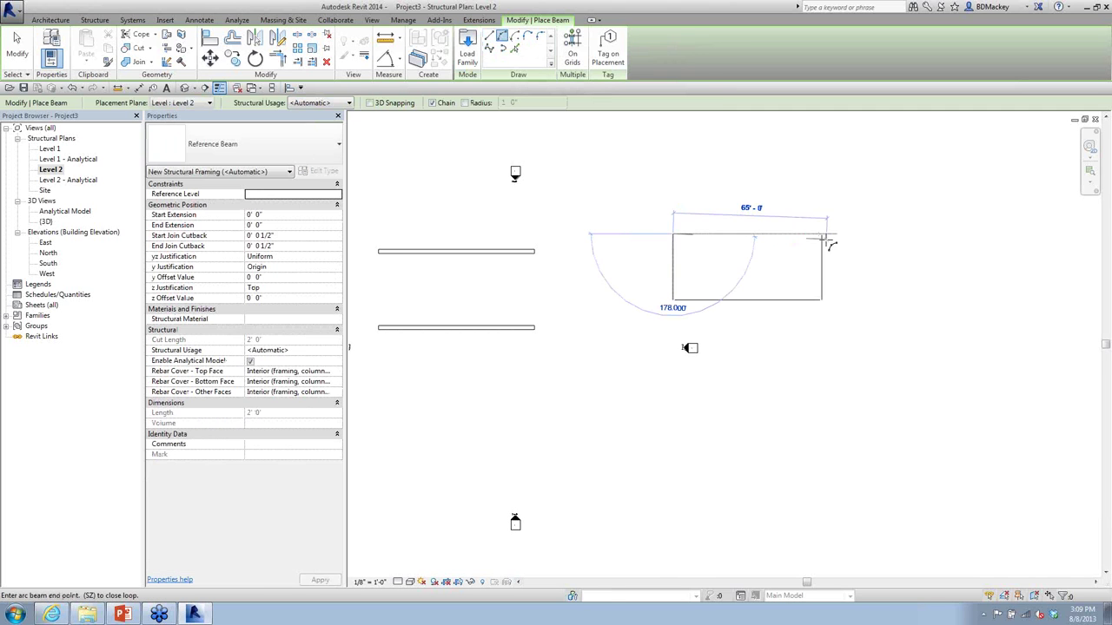
pyautogui.rightClick(674, 179)
pyautogui.click(699, 185)
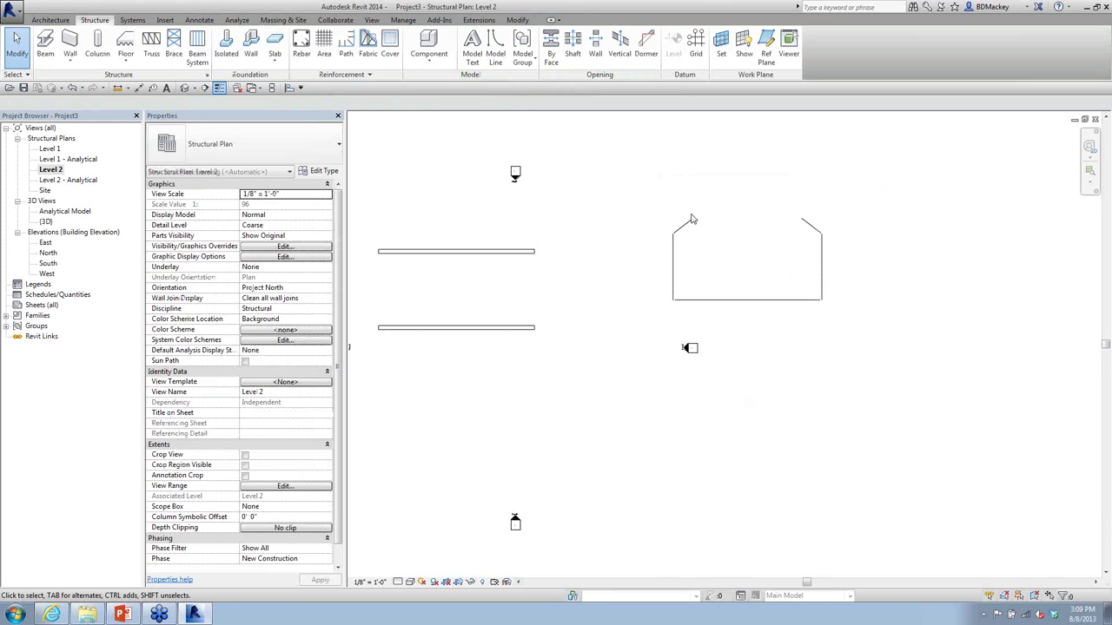
# Step: Select the arched reference beam and examine how it displays in plan and its structural framing properties
pyautogui.scroll(3, 690, 223)
pyautogui.click(690, 219)
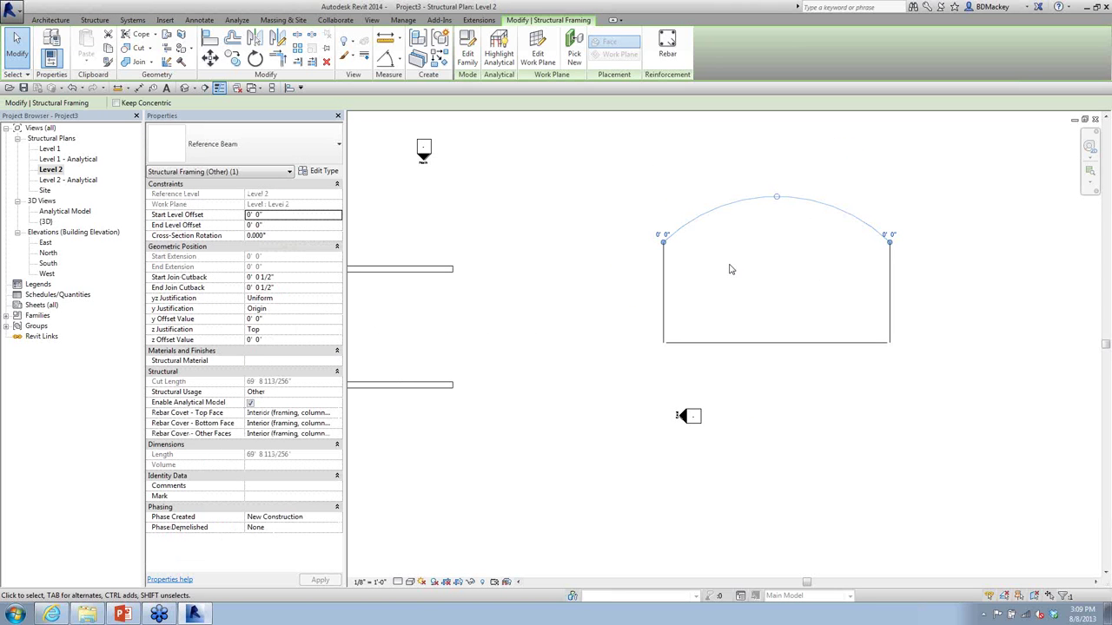
pyautogui.press('Delete')
pyautogui.click(729, 269)
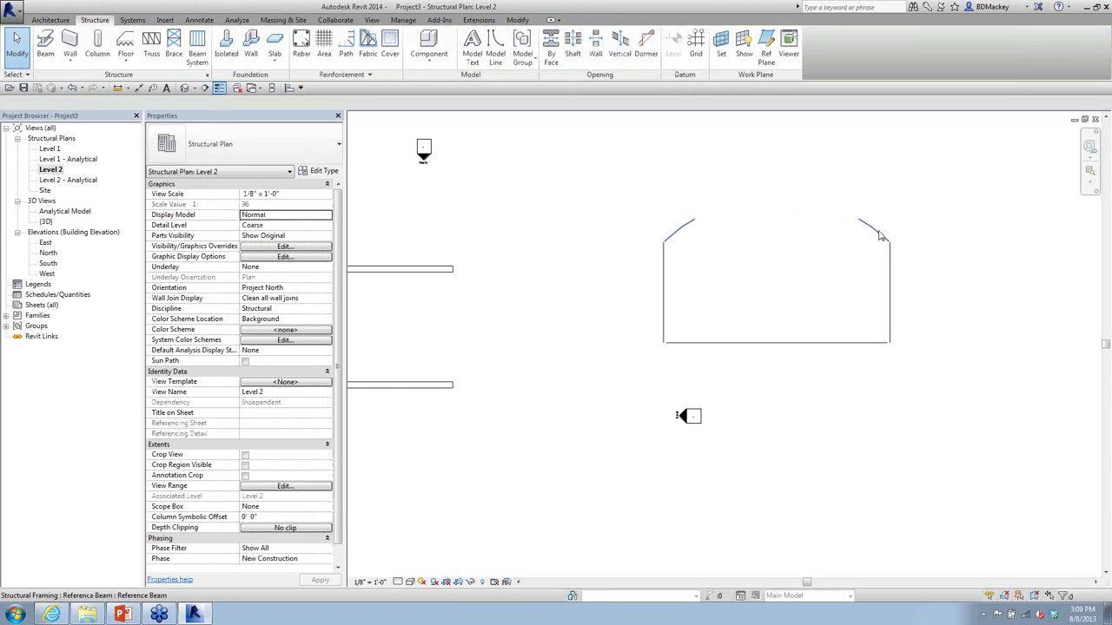
pyautogui.click(880, 234)
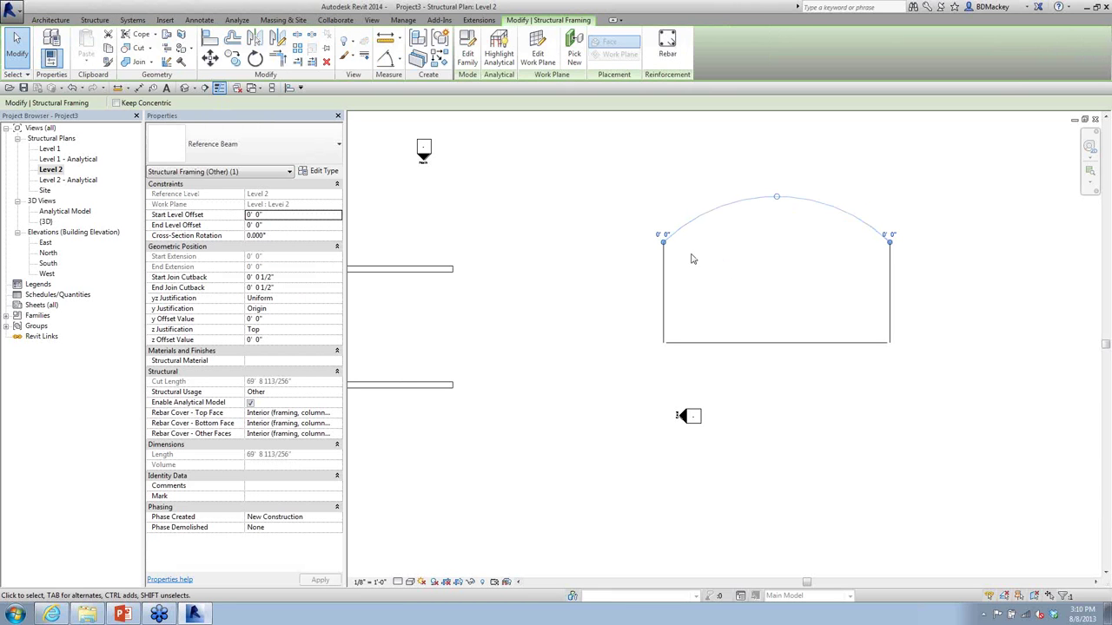
# Step: Switch the Level 2 plan's detail level to Medium and back to Coarse to compare how the arched reference beam displays
pyautogui.click(391, 583)
pyautogui.click(397, 582)
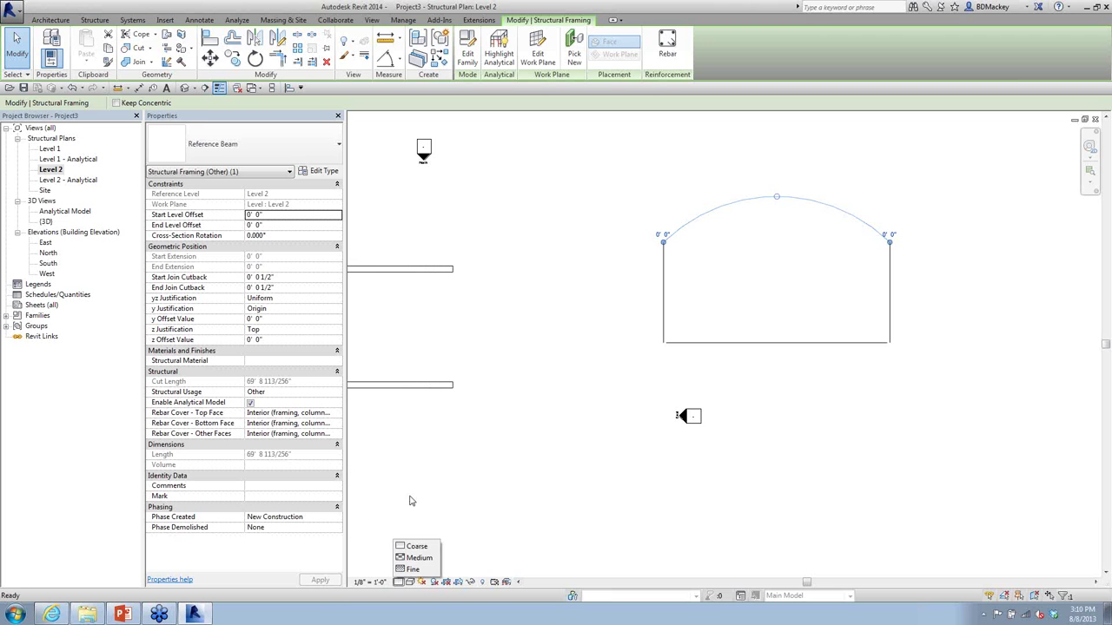
pyautogui.click(410, 563)
pyautogui.click(683, 272)
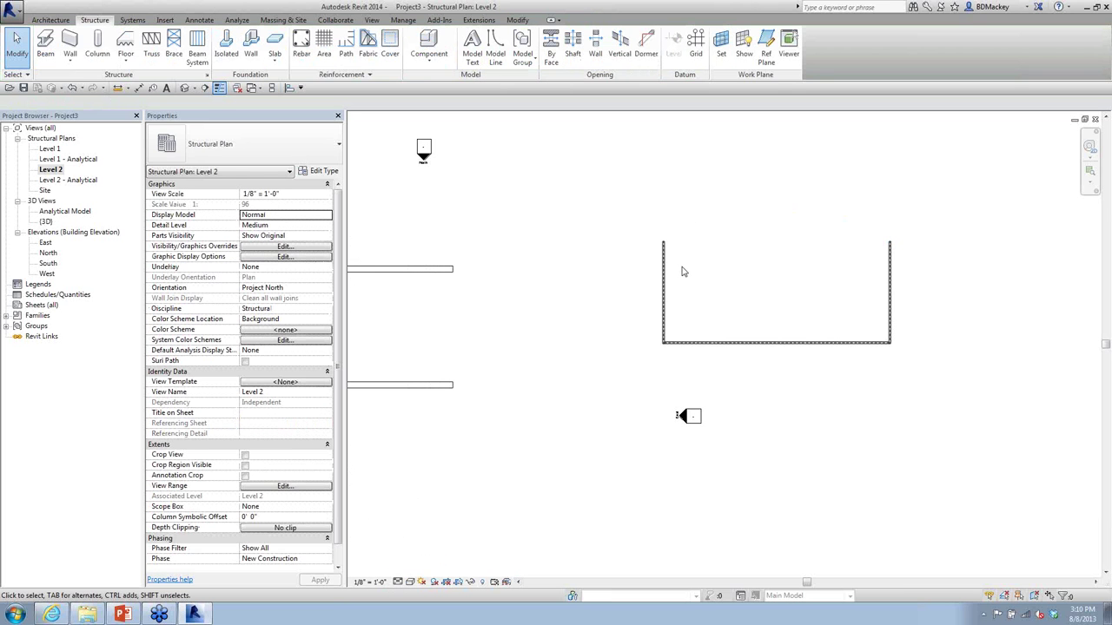
pyautogui.click(397, 582)
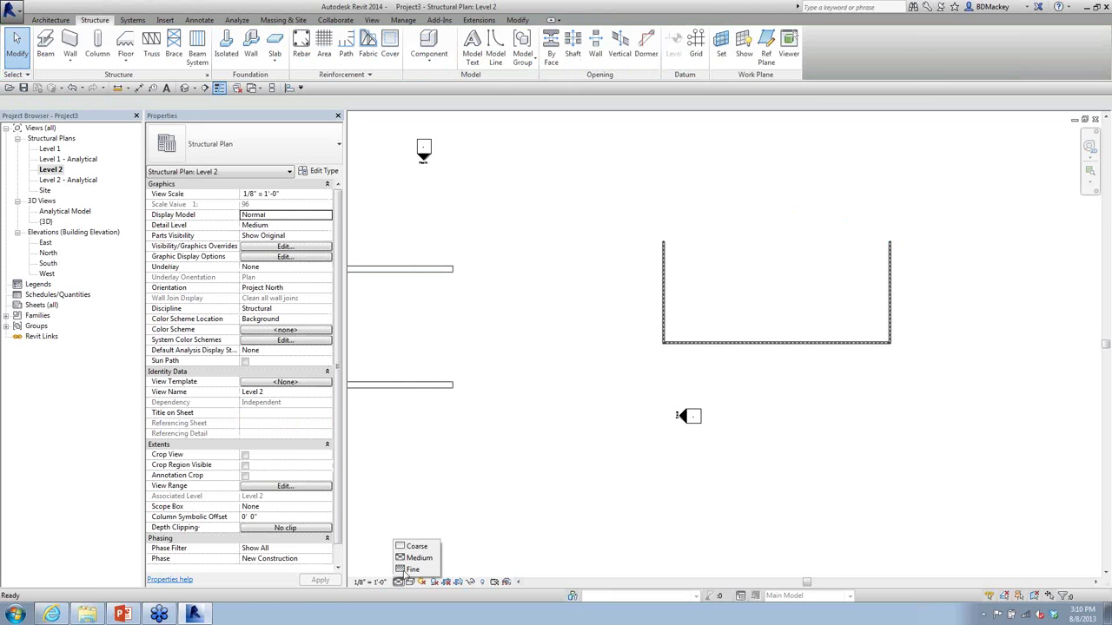
pyautogui.click(412, 548)
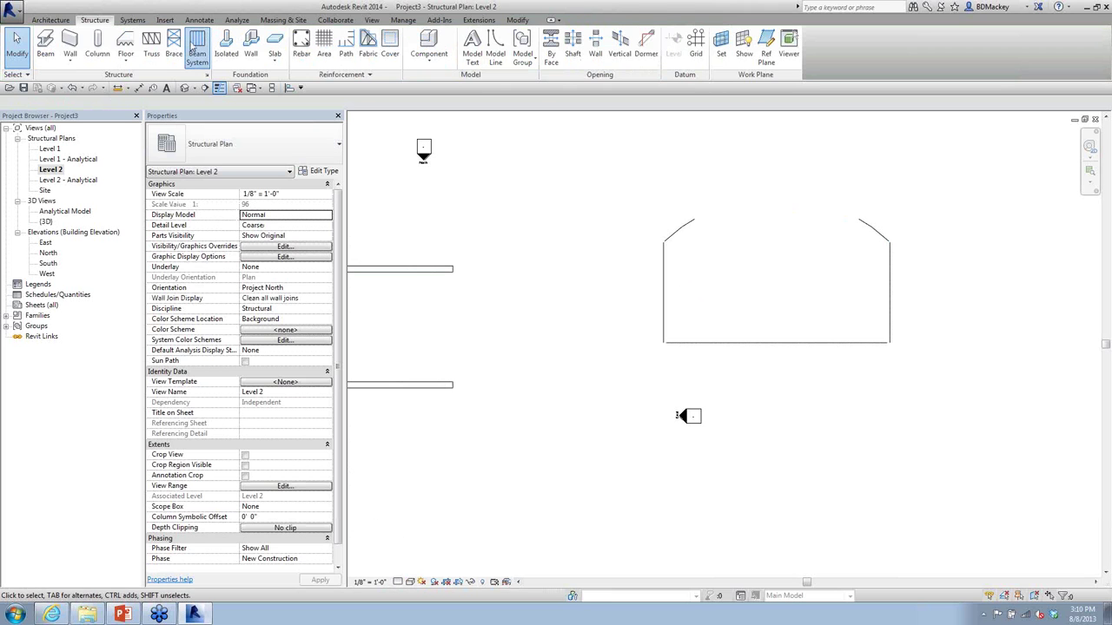
# Step: Place an automatic beam system of W8X10 beams at 6' 0" fixed spacing within the arched framing bay
pyautogui.click(197, 52)
pyautogui.click(233, 102)
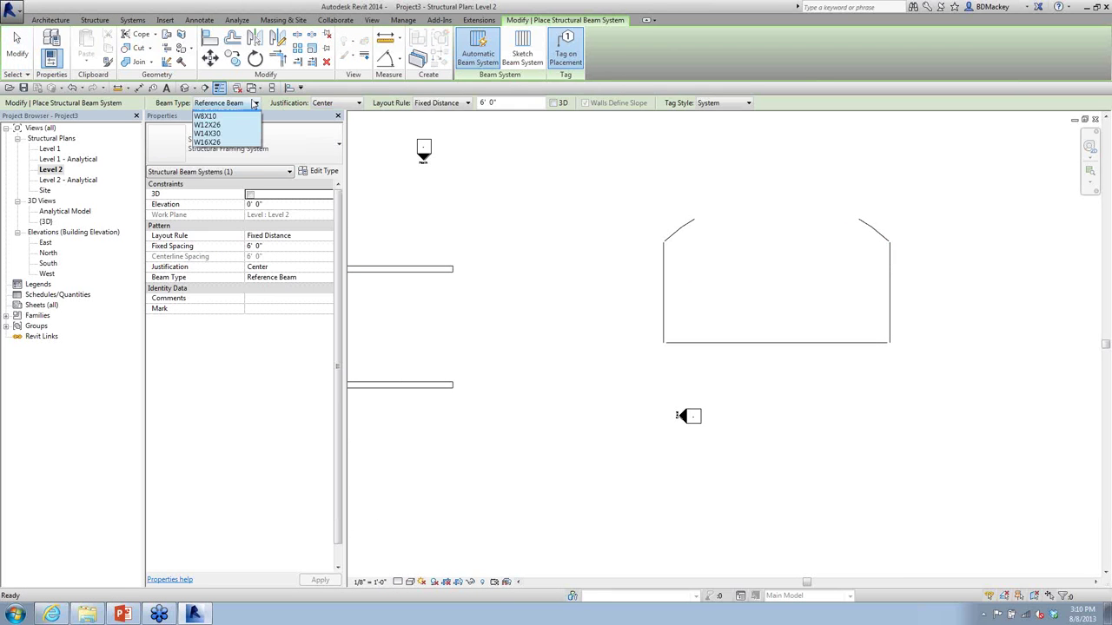
pyautogui.click(209, 157)
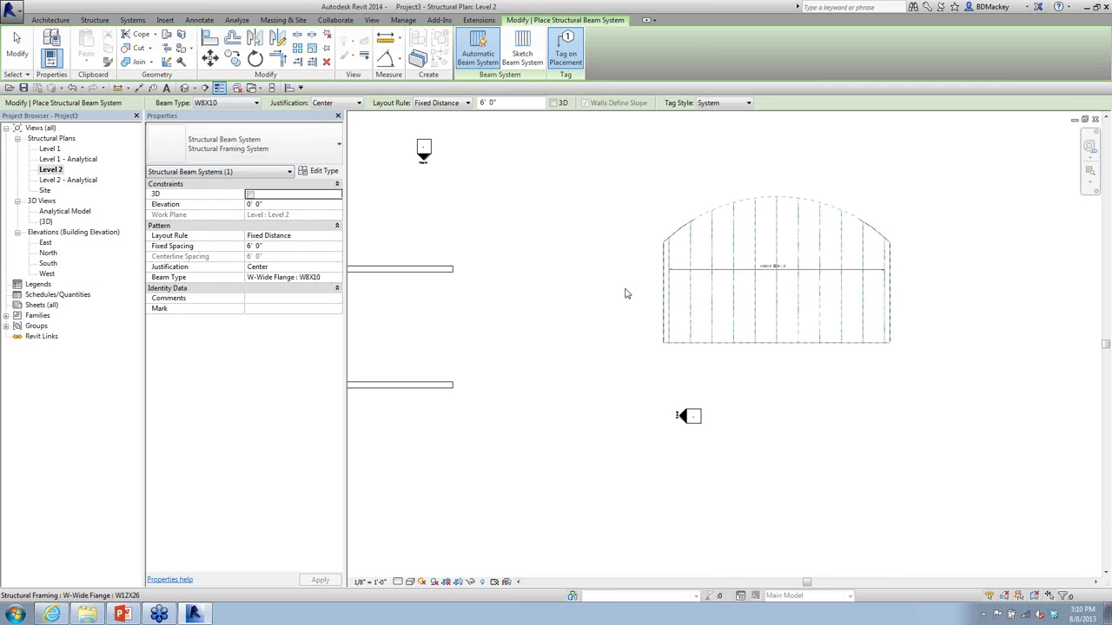
pyautogui.rightClick(625, 196)
pyautogui.click(651, 202)
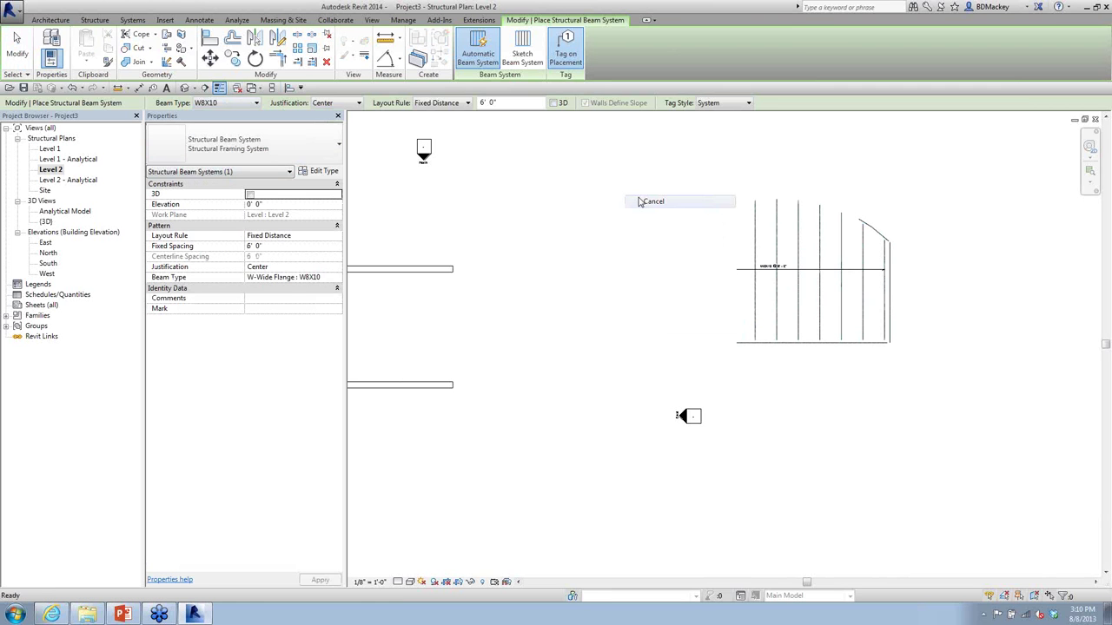
# Step: Open the default 3D view and examine how the beam system meets the arched edge
pyautogui.click(48, 222)
pyautogui.doubleClick(47, 223)
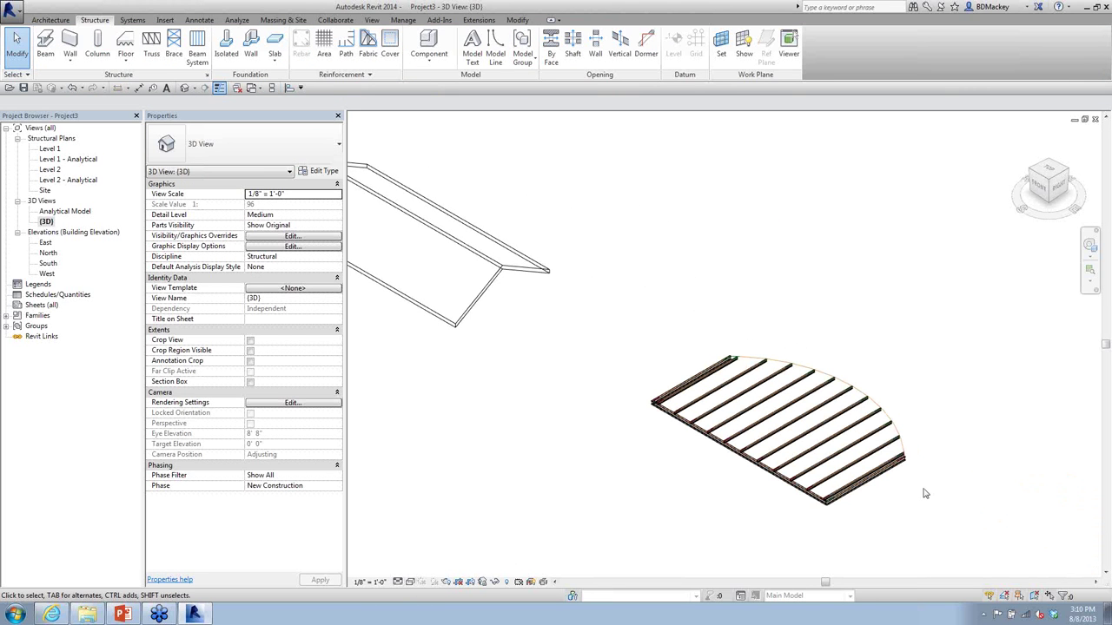
pyautogui.scroll(3, 921, 499)
pyautogui.scroll(2, 921, 499)
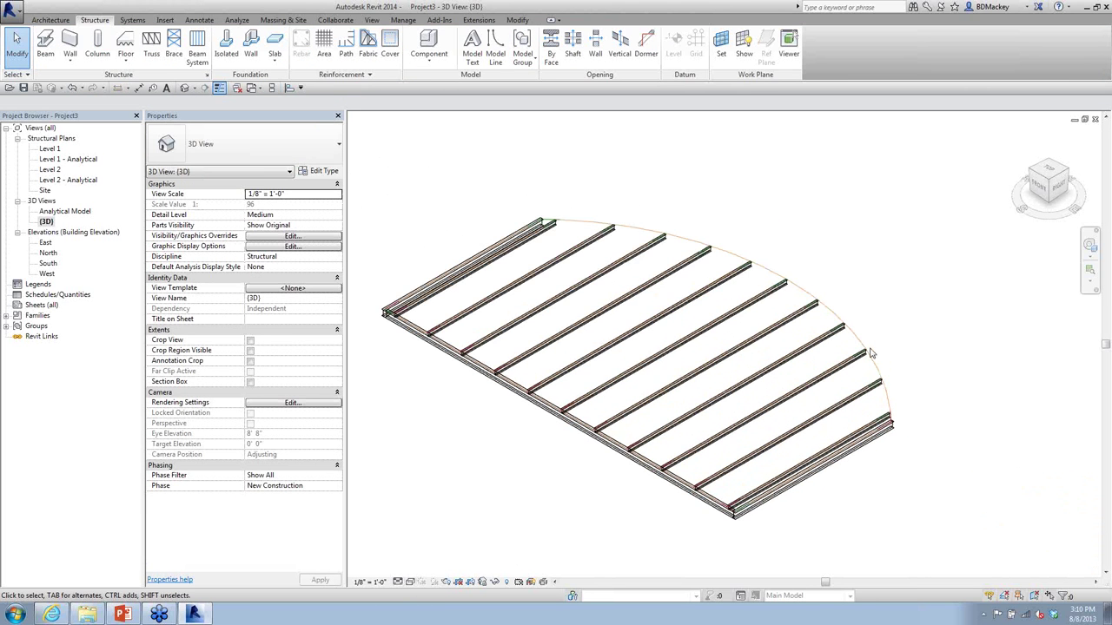
pyautogui.keyDown('shift'); pyautogui.moveTo(910, 438); pyautogui.dragTo(955, 405, button='middle'); pyautogui.keyUp('shift')
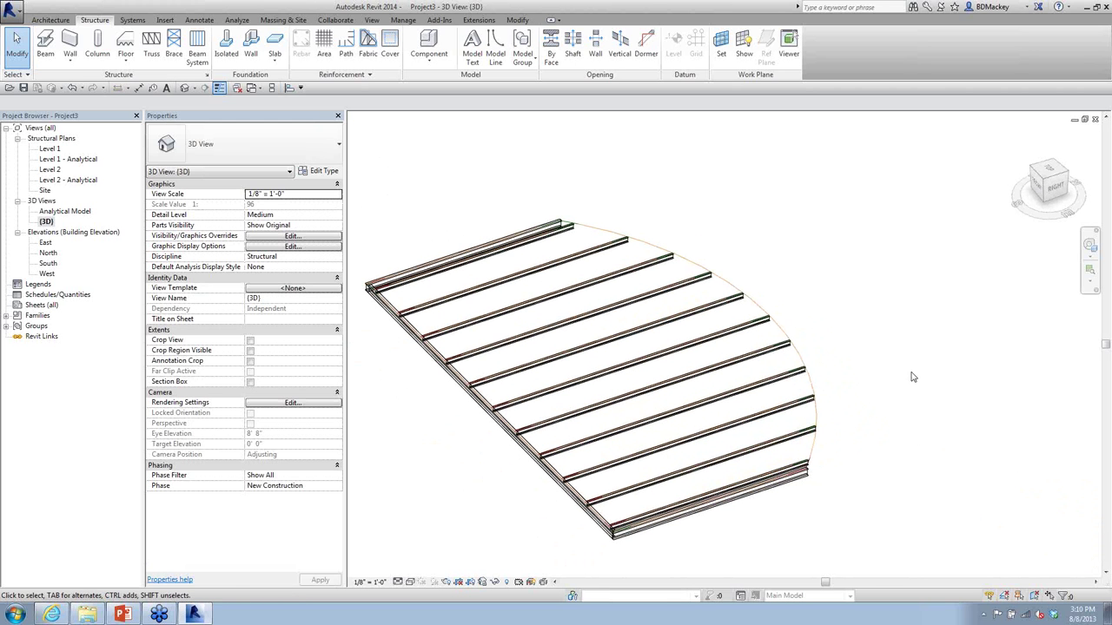
pyautogui.click(815, 368)
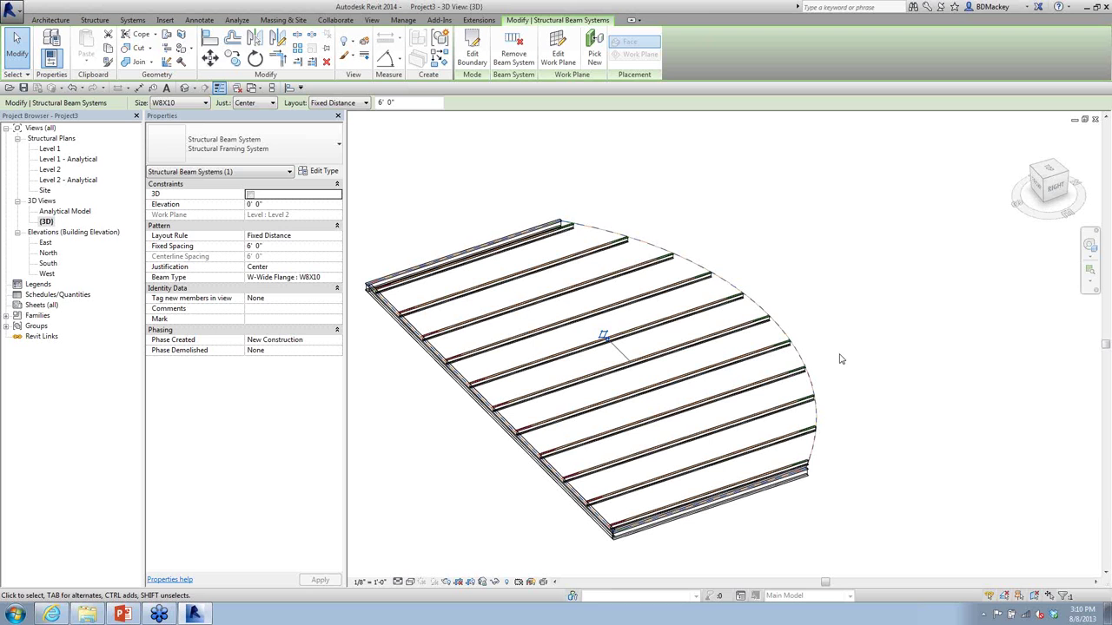
pyautogui.click(840, 366)
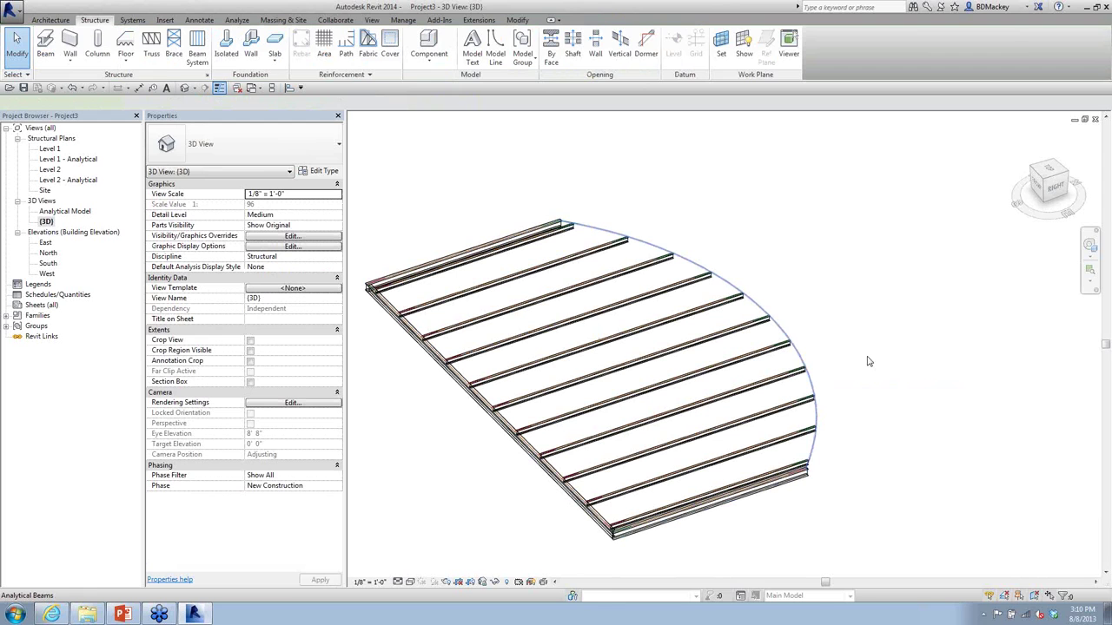
# Step: Disable the analytical model of the arched reference beam through its structural framing properties
pyautogui.click(474, 351)
pyautogui.click(452, 381)
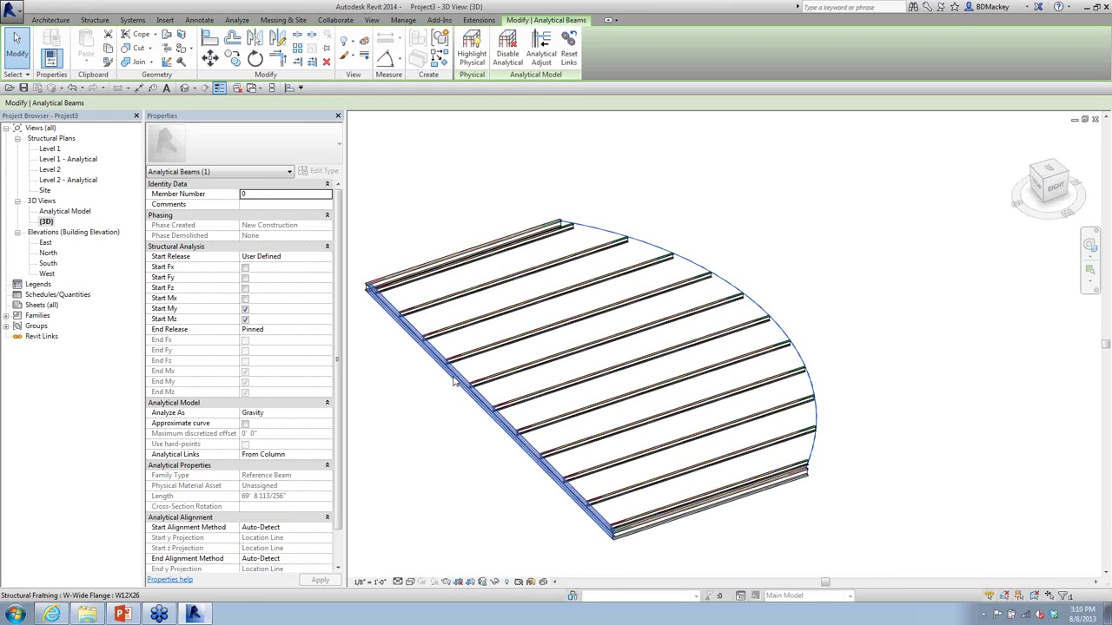
pyautogui.click(289, 172)
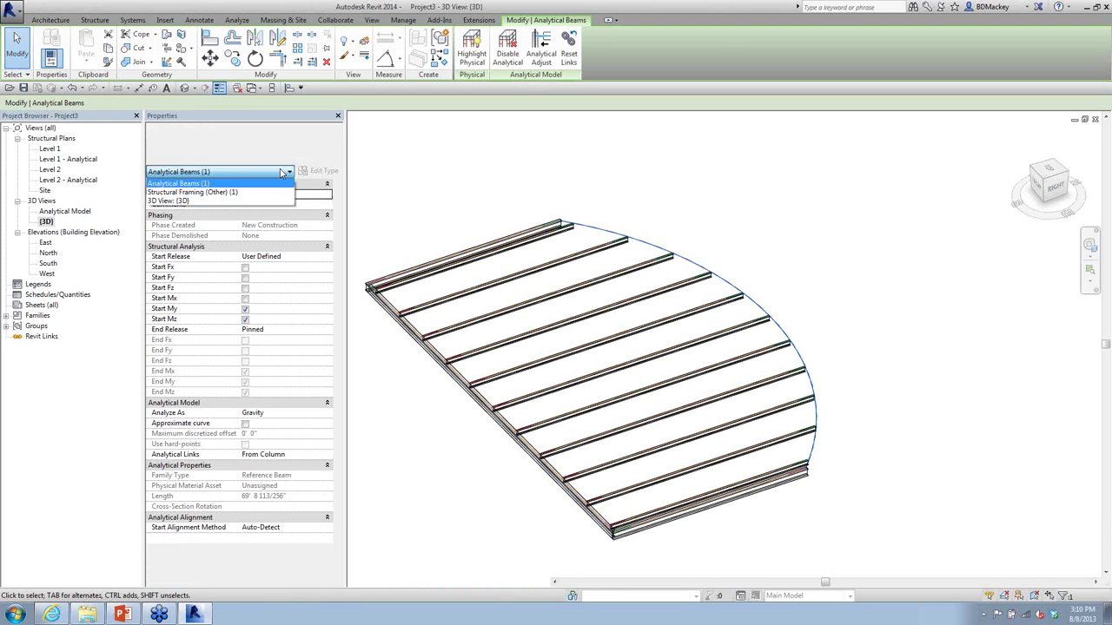
pyautogui.click(209, 192)
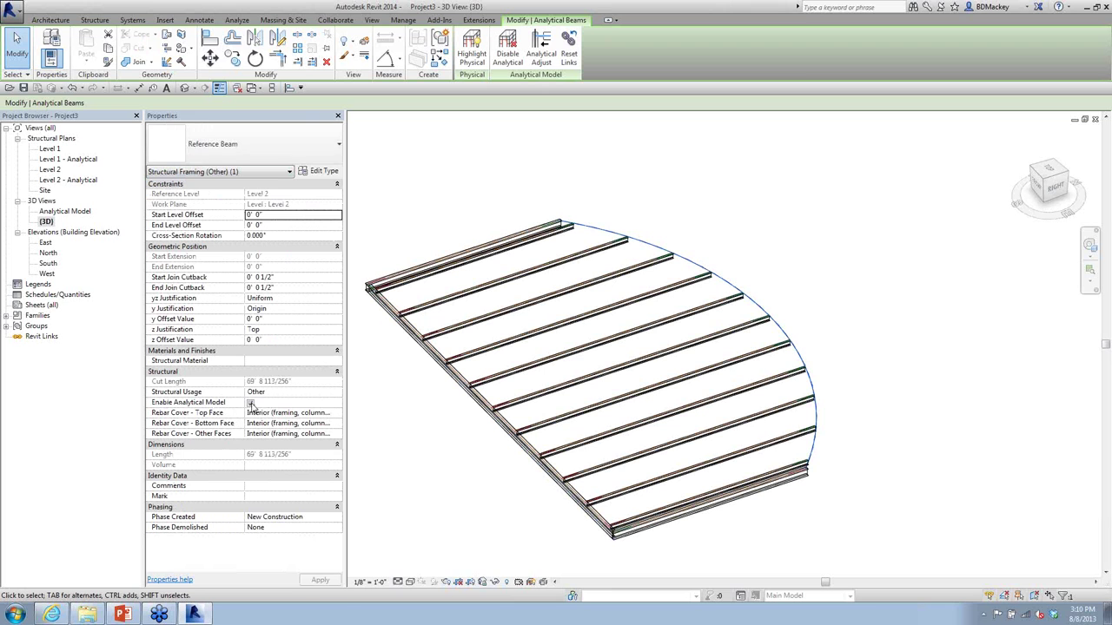
pyautogui.click(251, 403)
pyautogui.click(889, 452)
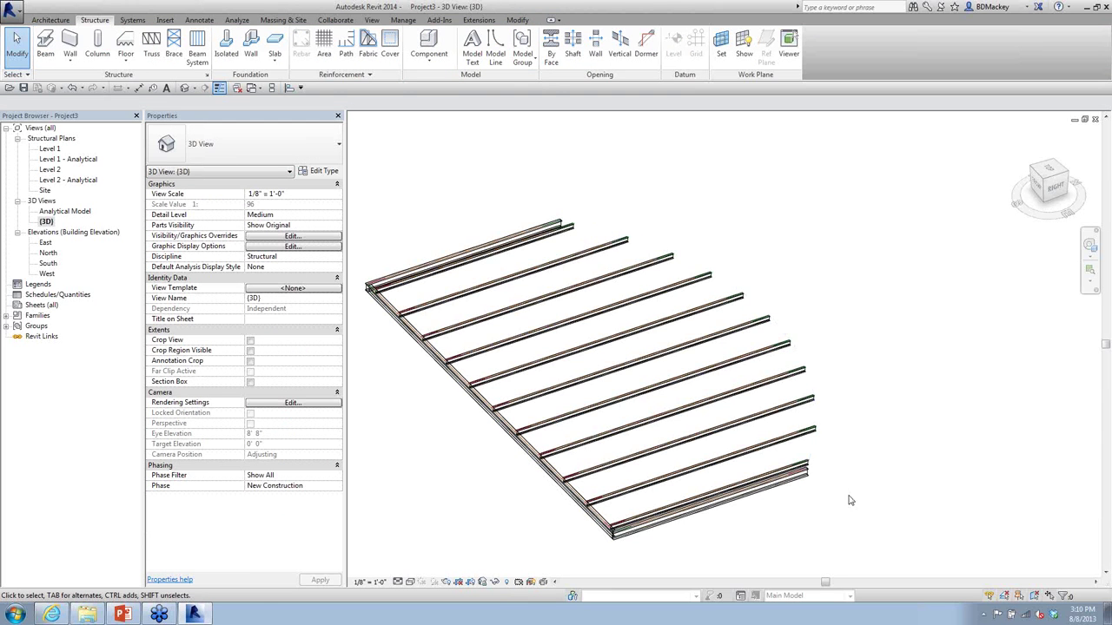
# Step: Set the 3D view's detail level to Coarse and inspect the ends of the arched reference beam
pyautogui.moveTo(851, 496); pyautogui.dragTo(860, 473, button='middle')
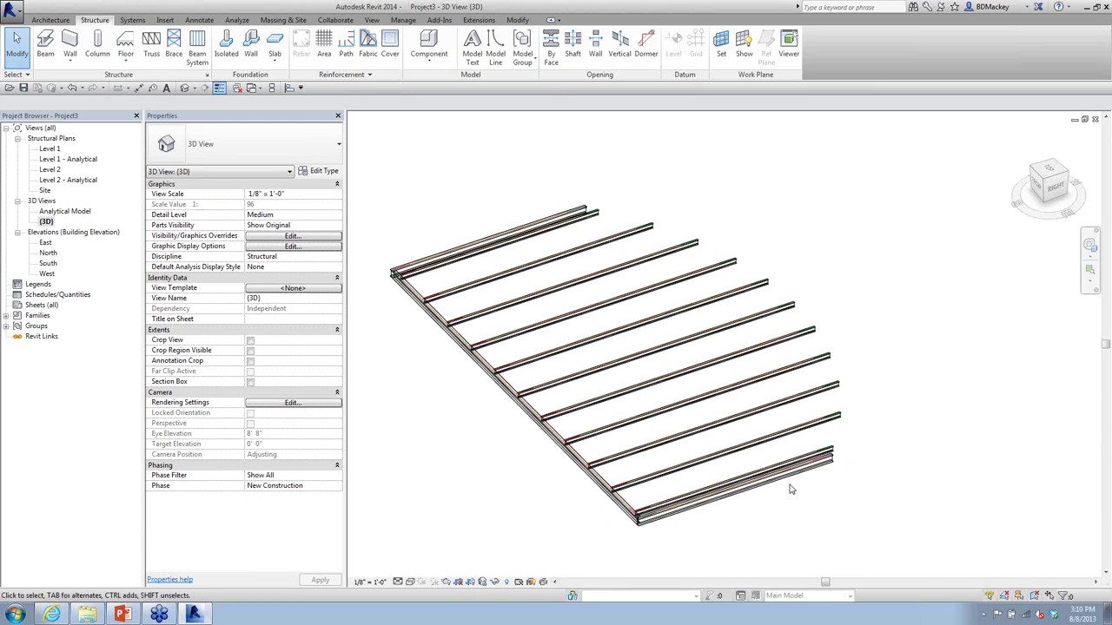
pyautogui.click(398, 581)
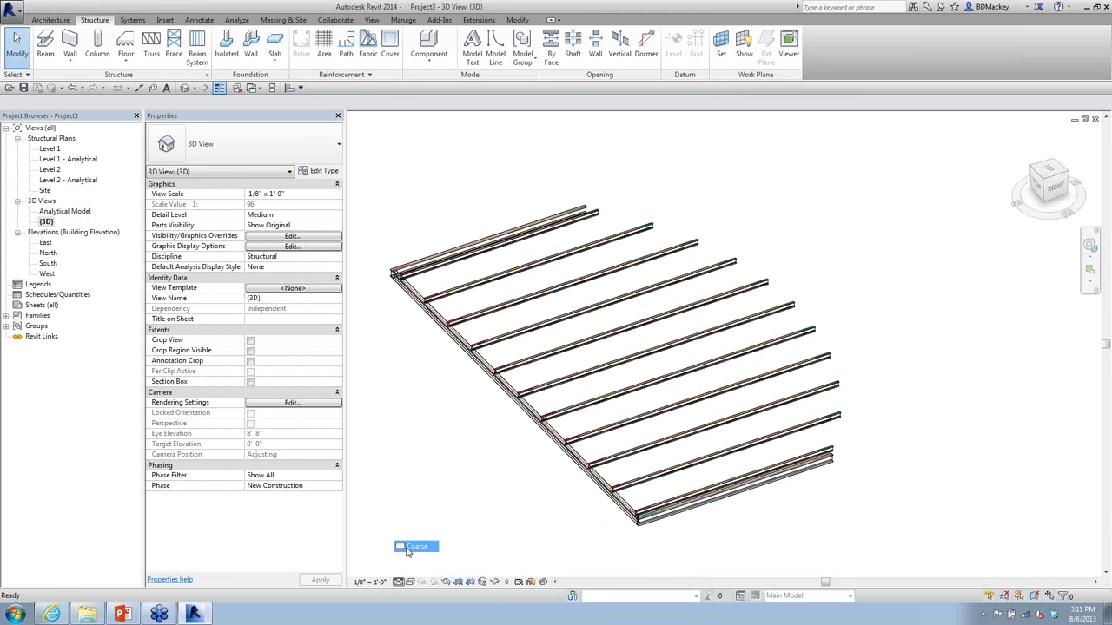
pyautogui.click(416, 546)
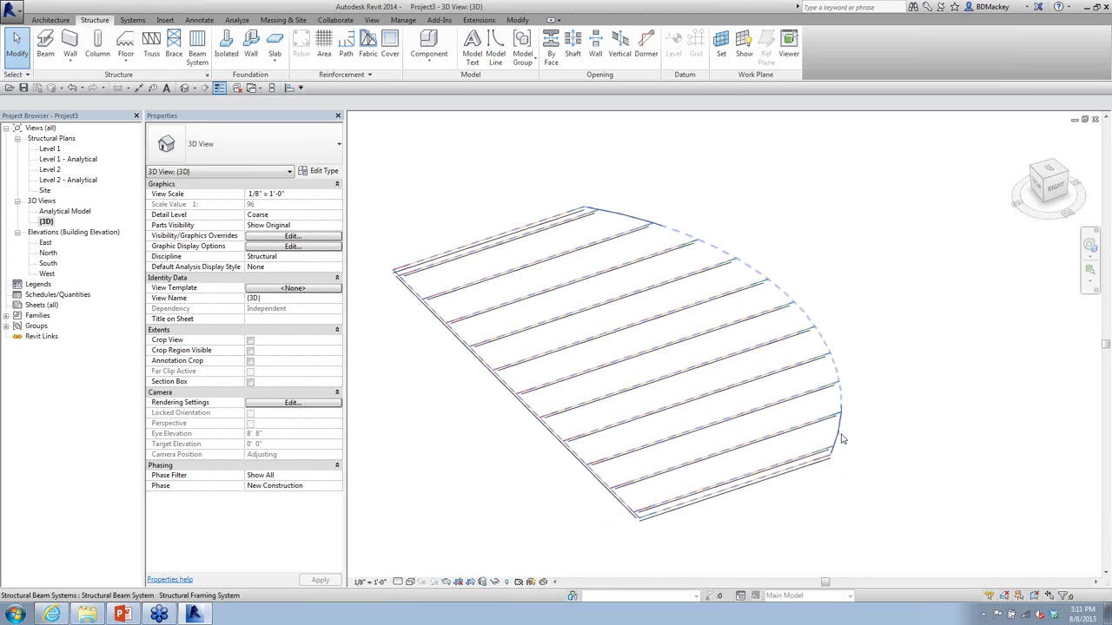
pyautogui.scroll(5, 839, 438)
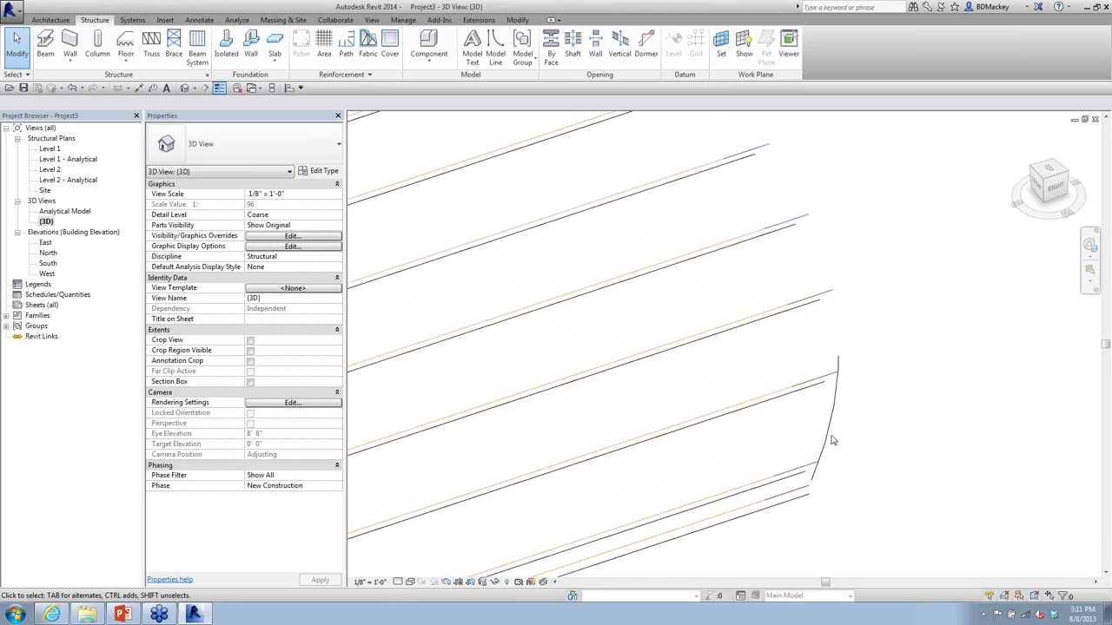
pyautogui.scroll(-5, 832, 441)
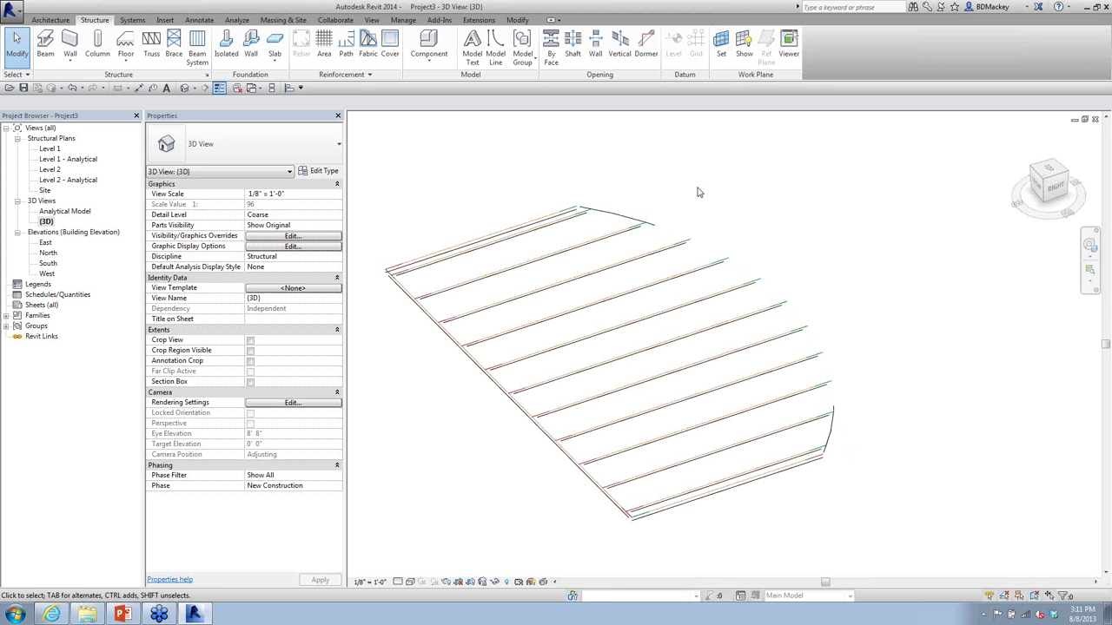
# Step: Examine the Reference Only subcategory of Structural Framing in the project's object styles, leaving the settings unchanged
pyautogui.click(402, 21)
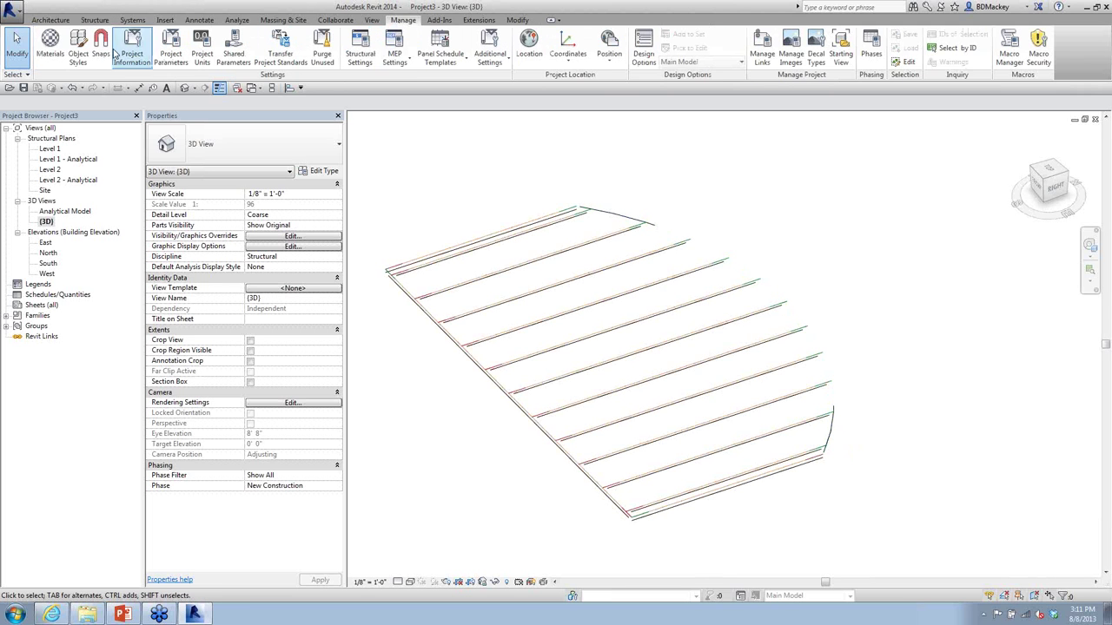
pyautogui.click(79, 45)
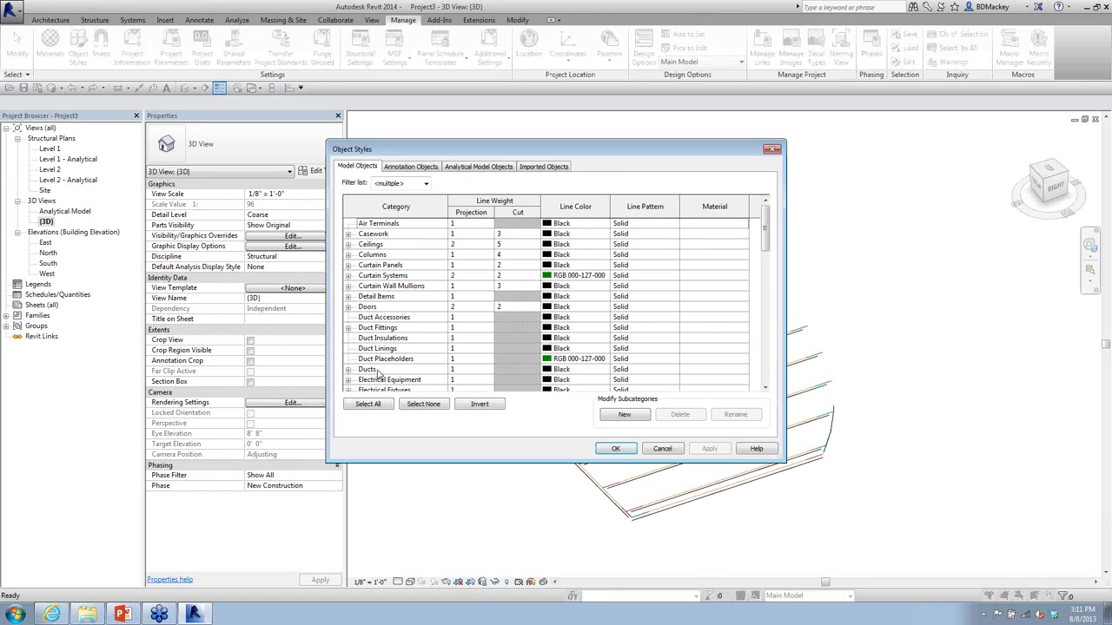
pyautogui.click(377, 371)
pyautogui.press('s')
pyautogui.scroll(-3, 370, 369)
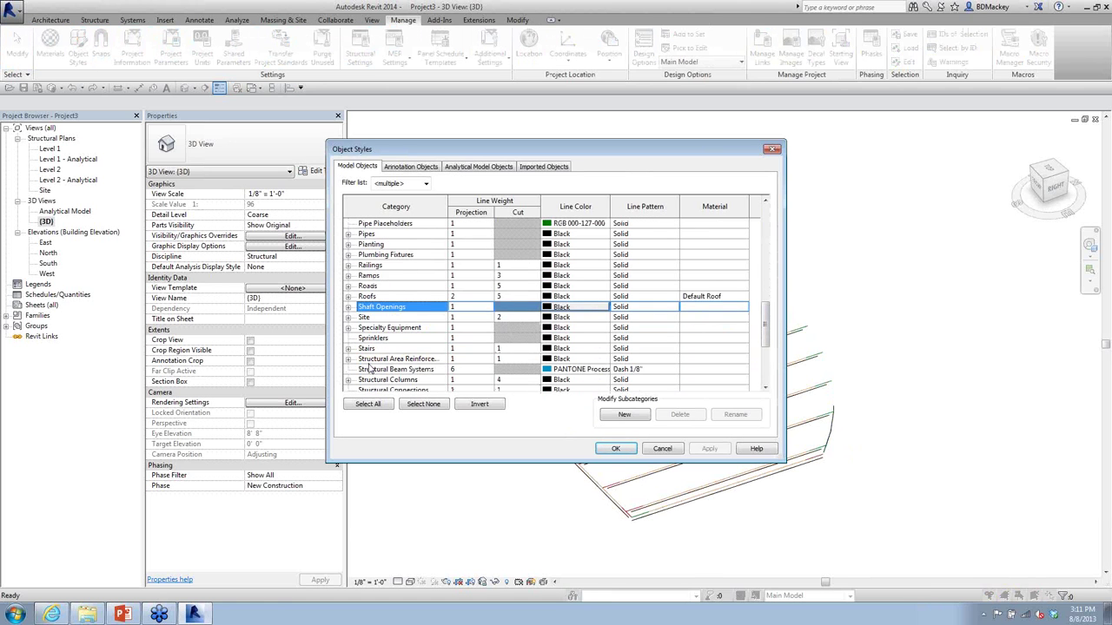
pyautogui.scroll(-3, 369, 370)
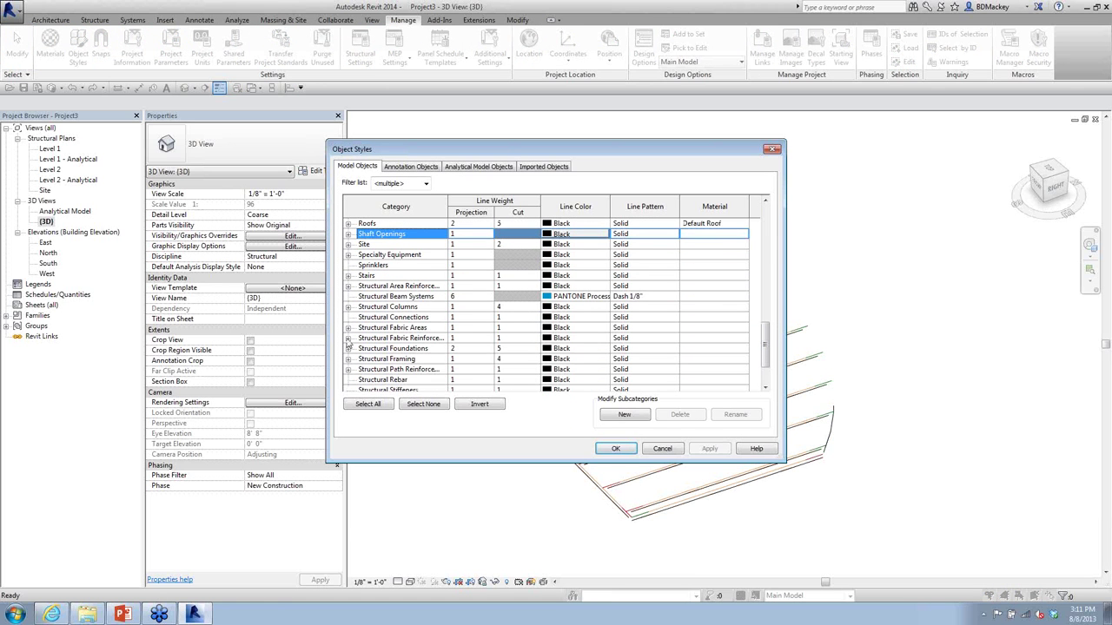
pyautogui.click(349, 359)
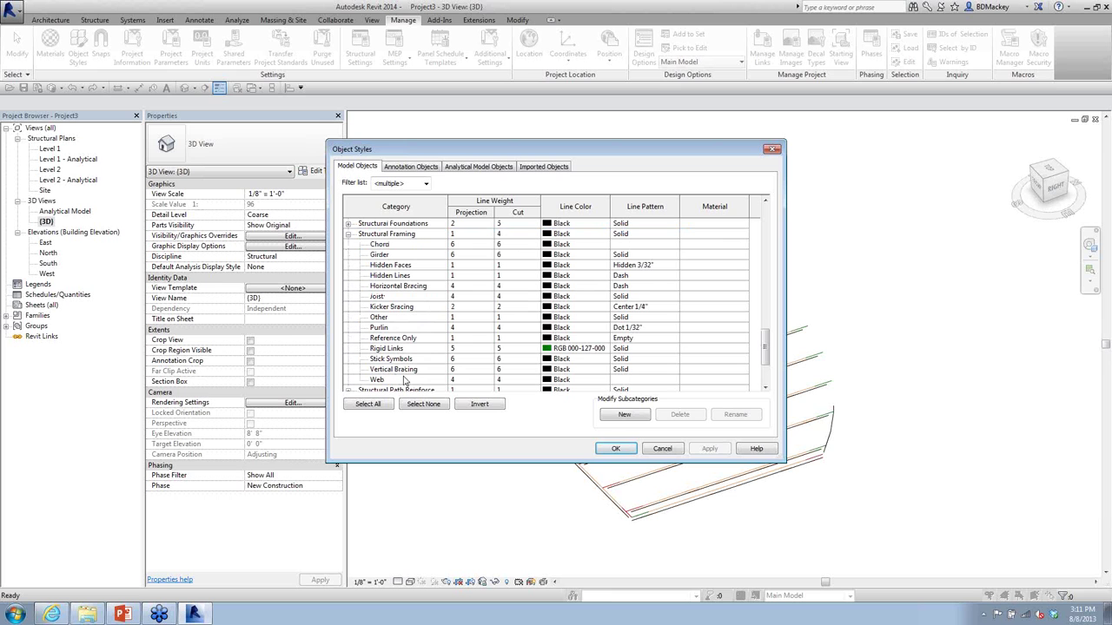
pyautogui.click(415, 338)
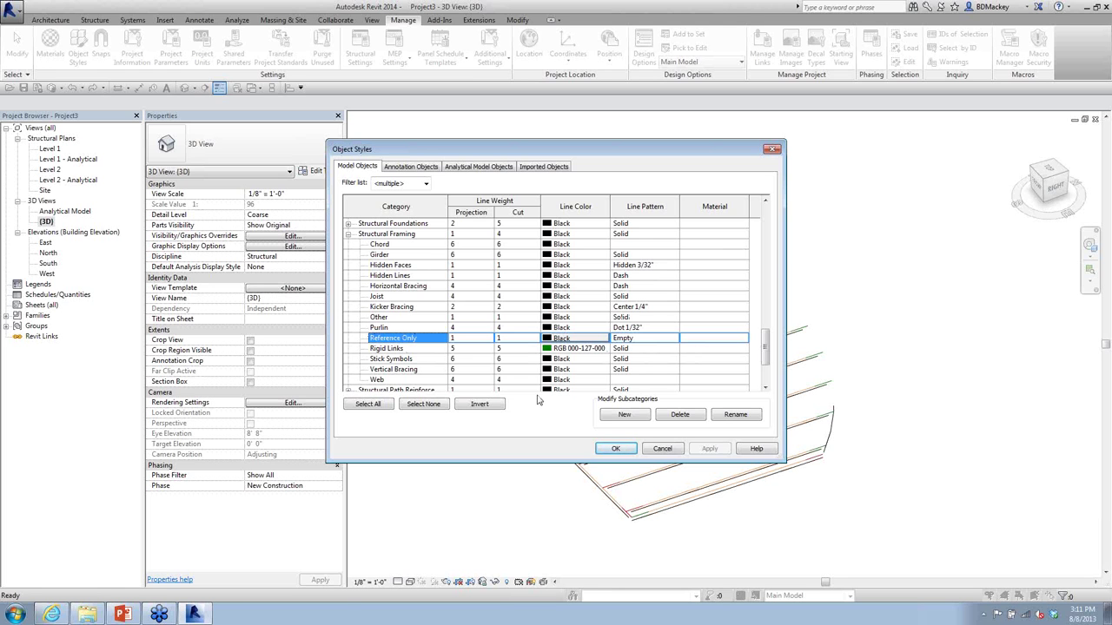
pyautogui.click(657, 449)
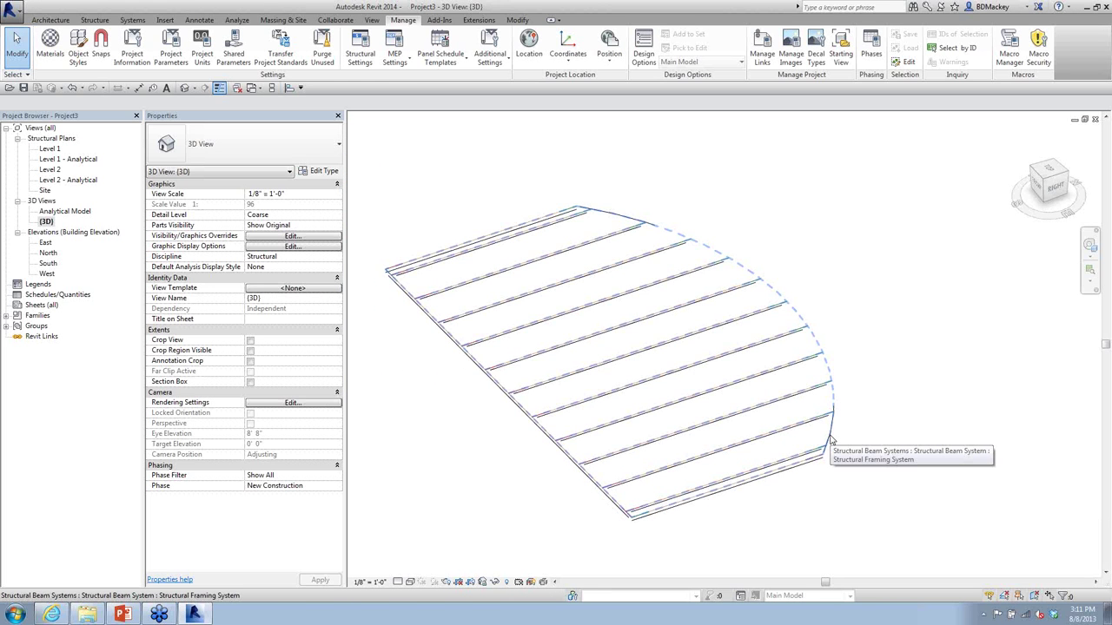
# Step: Hide the Reference Only subcategory of Structural Framing in the 3D view's visibility overrides and check the beam system's arched edge
pyautogui.click(293, 235)
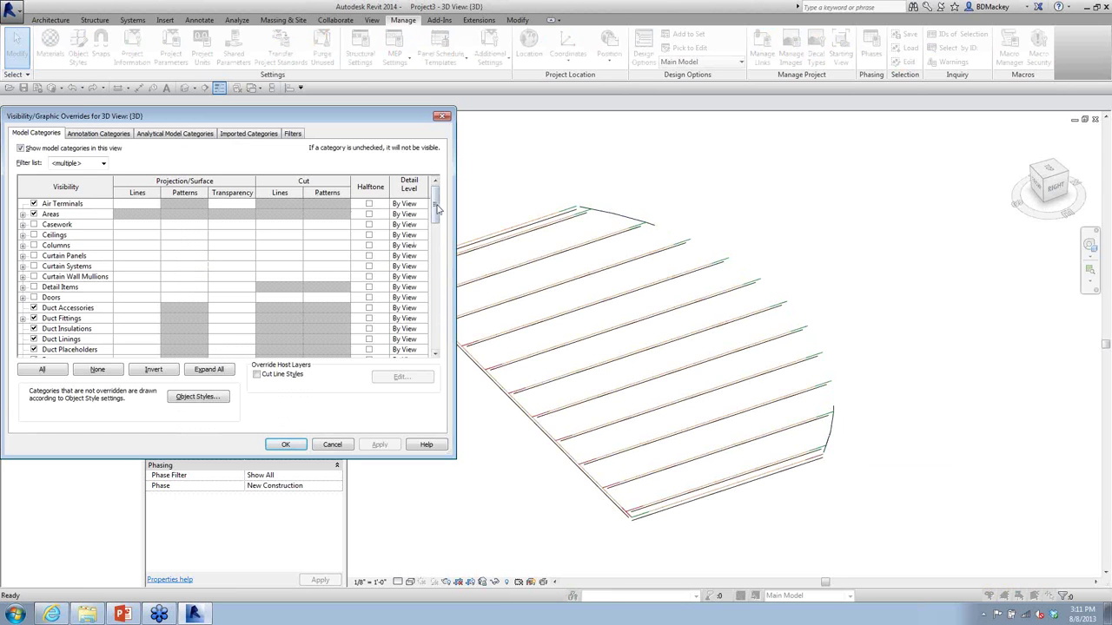
pyautogui.moveTo(435, 215); pyautogui.dragTo(438, 317)
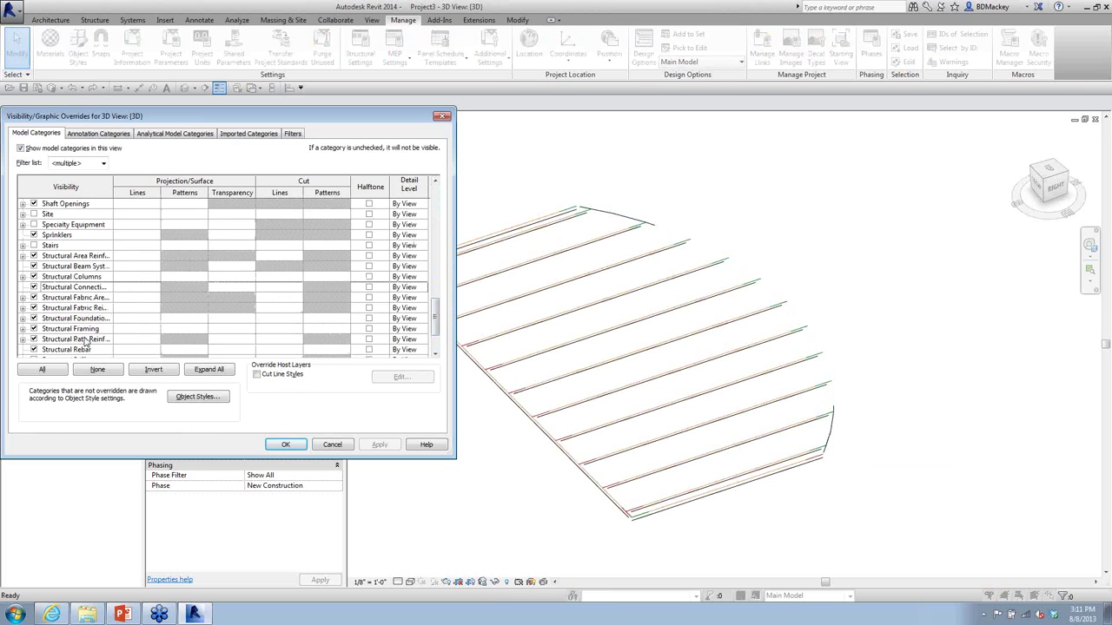
pyautogui.click(23, 328)
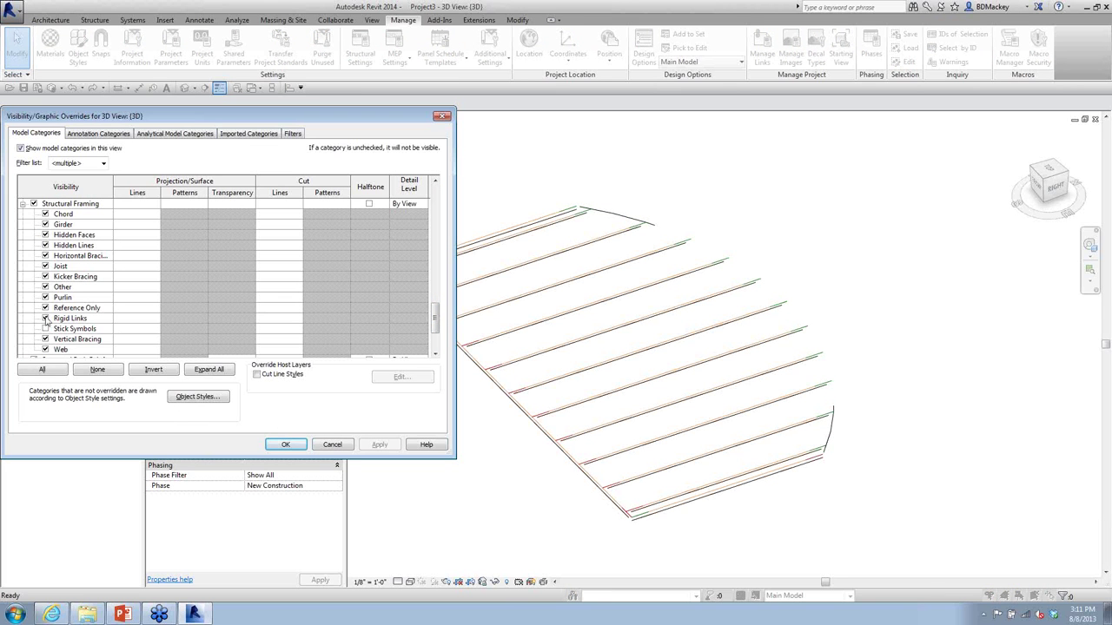
pyautogui.click(45, 307)
pyautogui.click(286, 445)
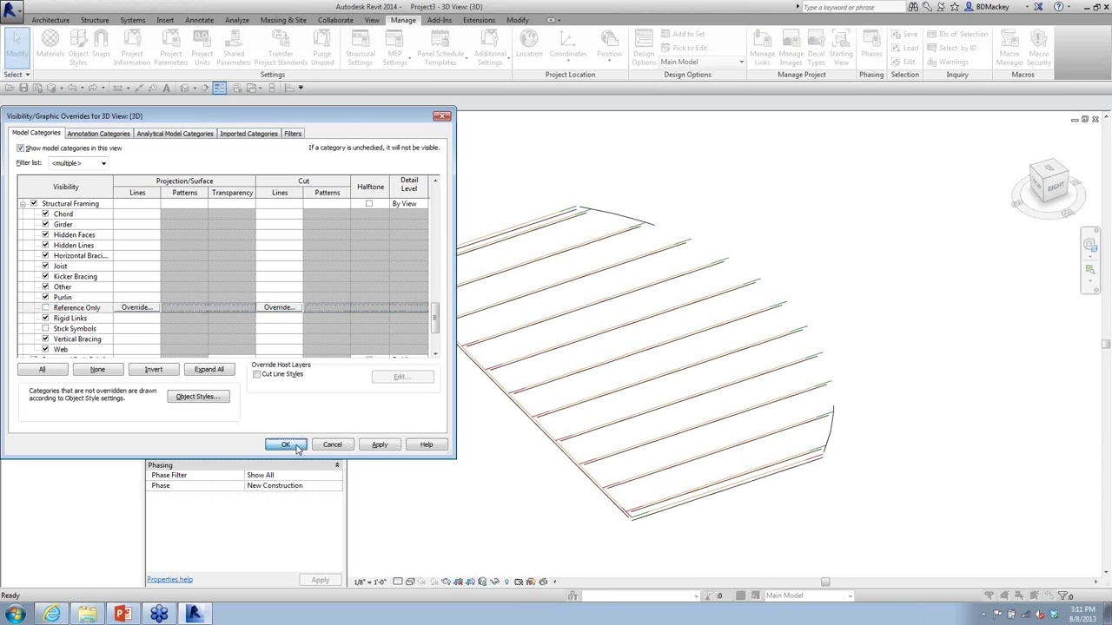
pyautogui.click(825, 354)
pyautogui.click(906, 388)
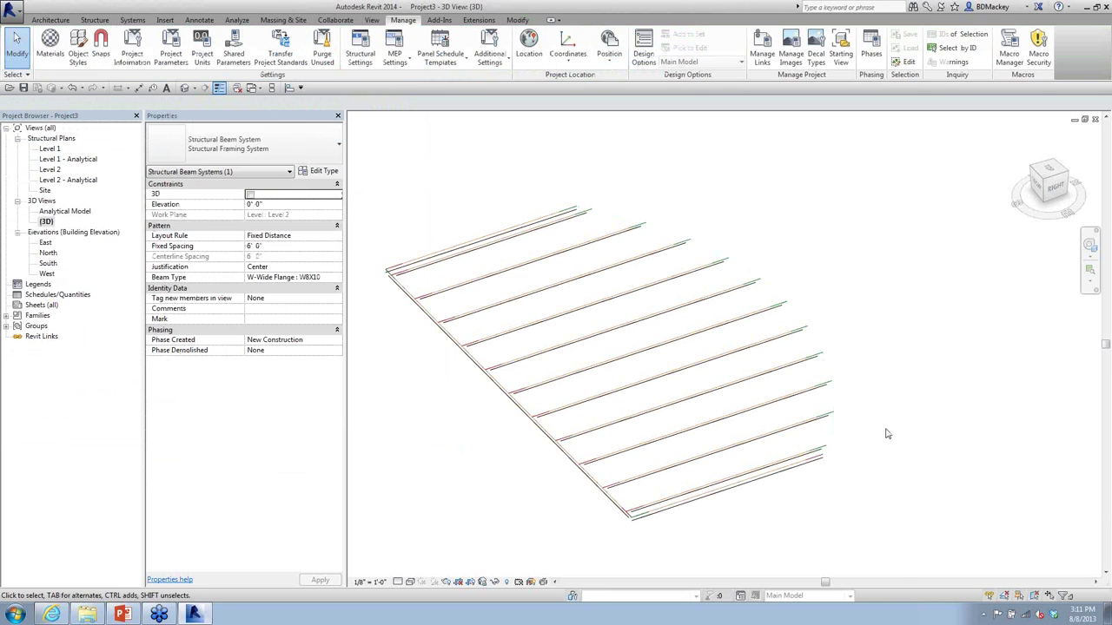
pyautogui.scroll(2, 862, 480)
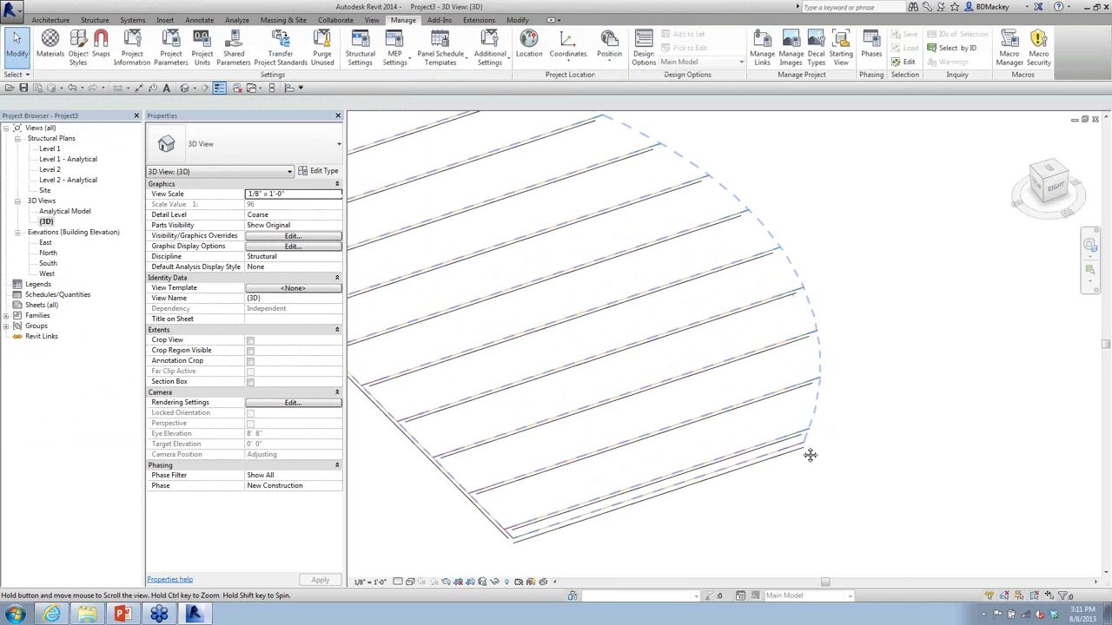
pyautogui.moveTo(811, 455); pyautogui.dragTo(846, 462, button='middle')
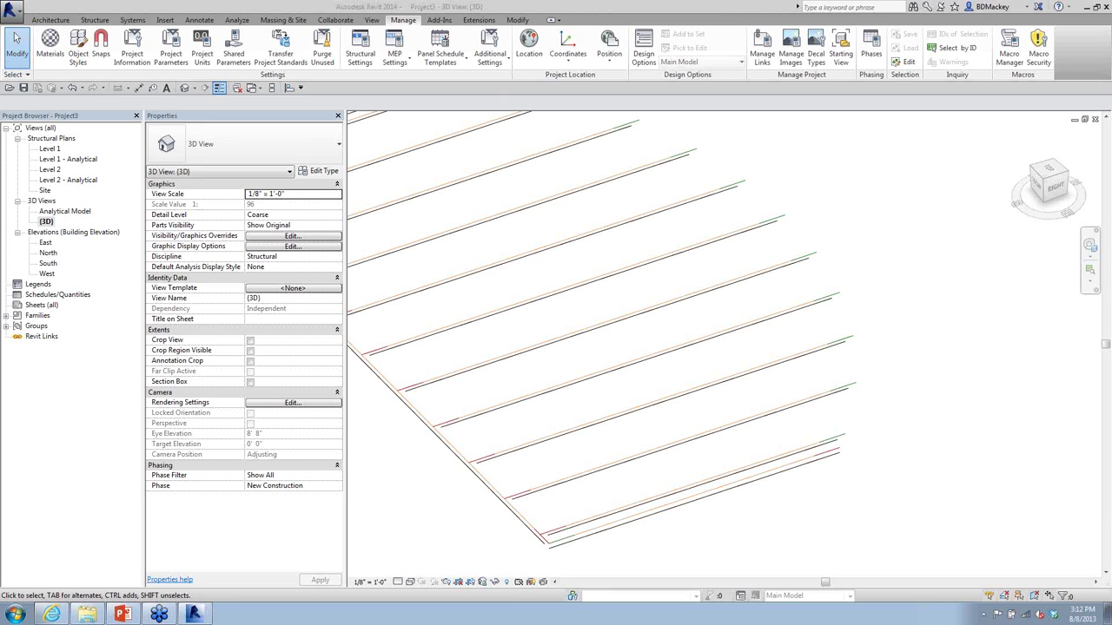
# Step: Set the 3D view's detail level to Medium and examine the gable roof beside the beam system
pyautogui.click(398, 582)
pyautogui.click(419, 558)
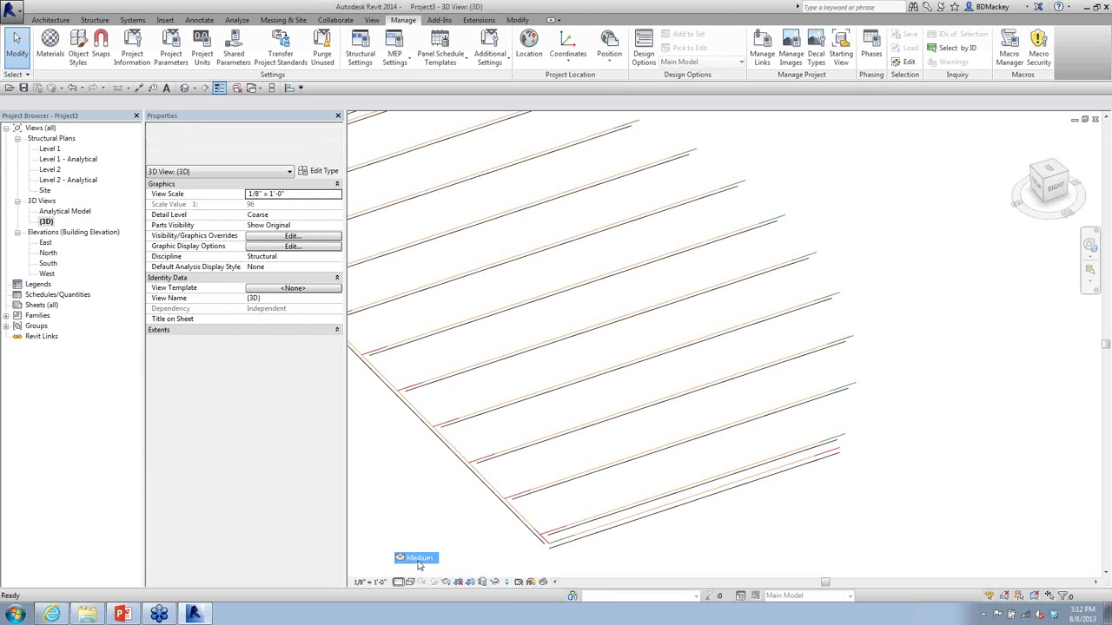
pyautogui.scroll(-3, 928, 435)
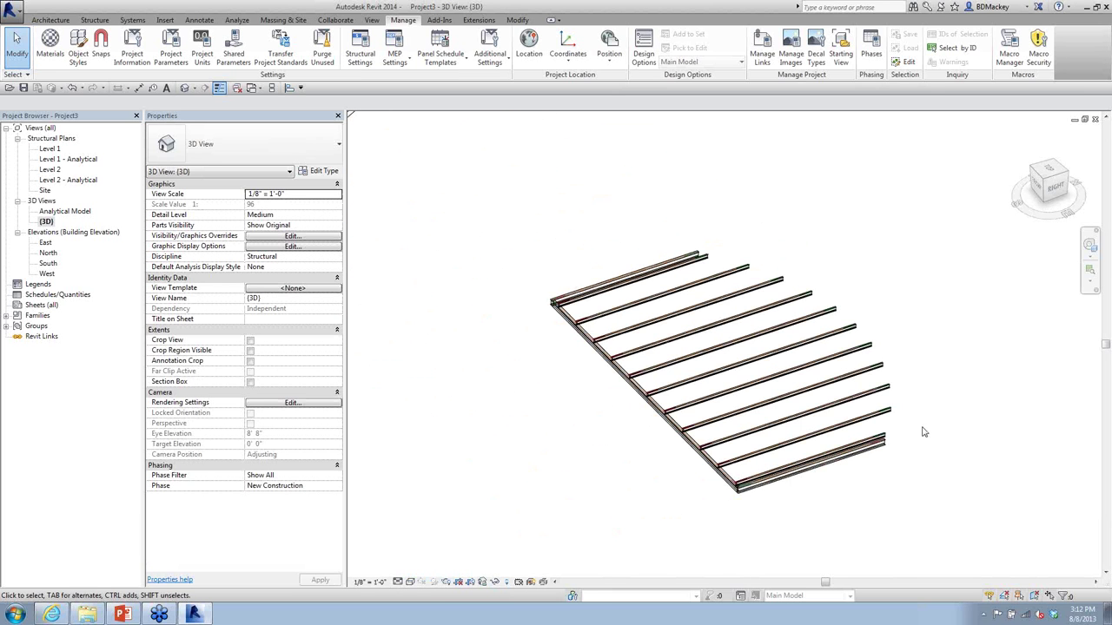
pyautogui.scroll(-4, 913, 422)
pyautogui.moveTo(660, 352); pyautogui.dragTo(726, 455, button='middle')
pyautogui.scroll(2, 671, 333)
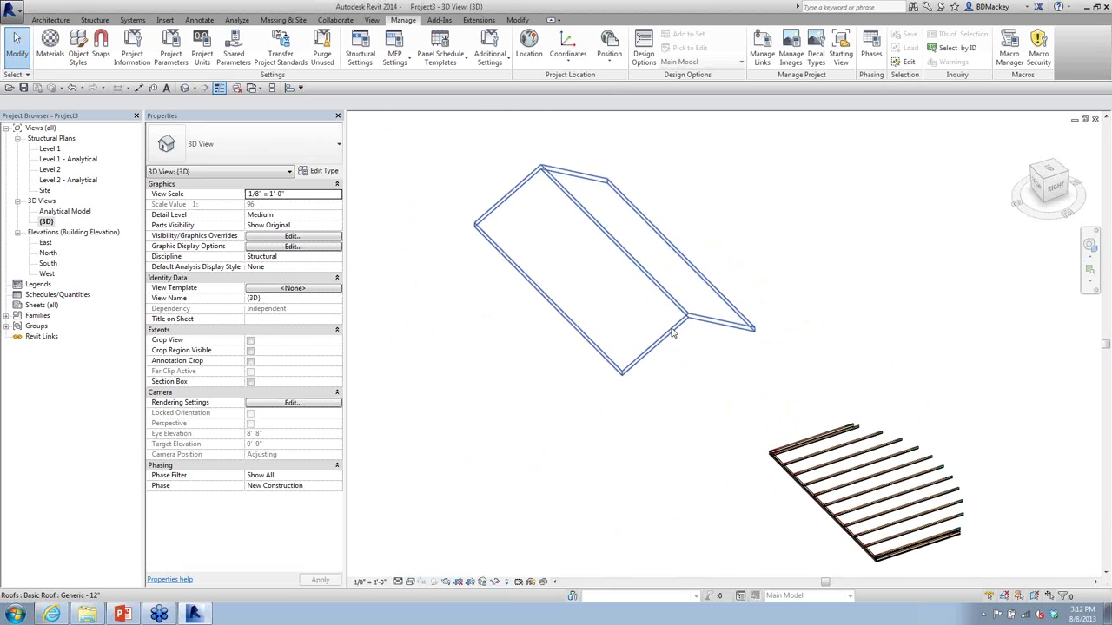
pyautogui.scroll(2, 673, 332)
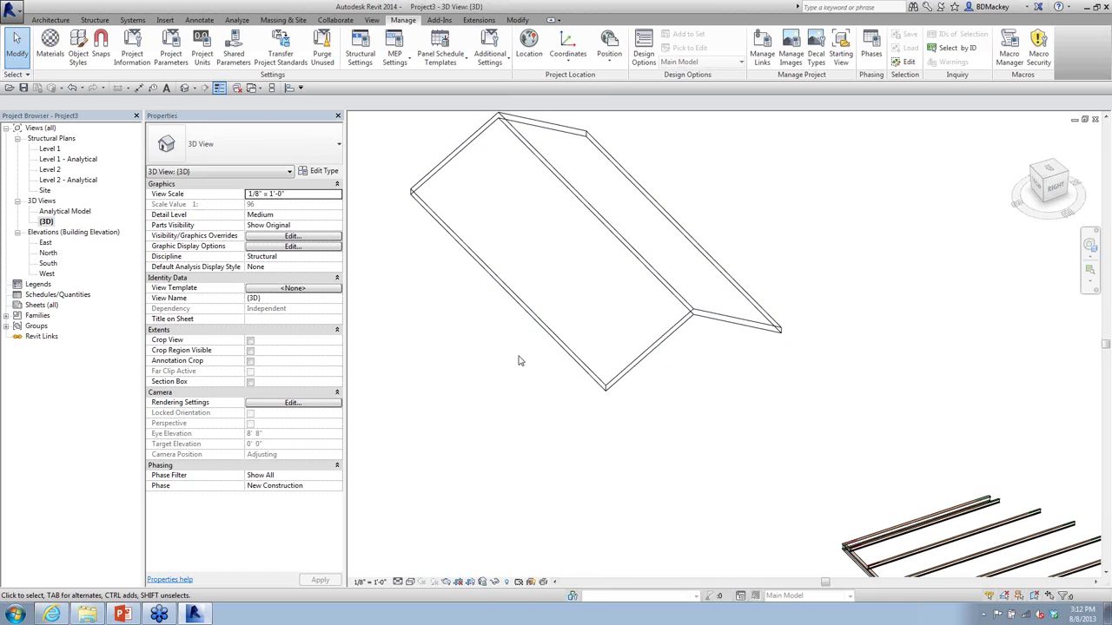
pyautogui.scroll(3, 652, 371)
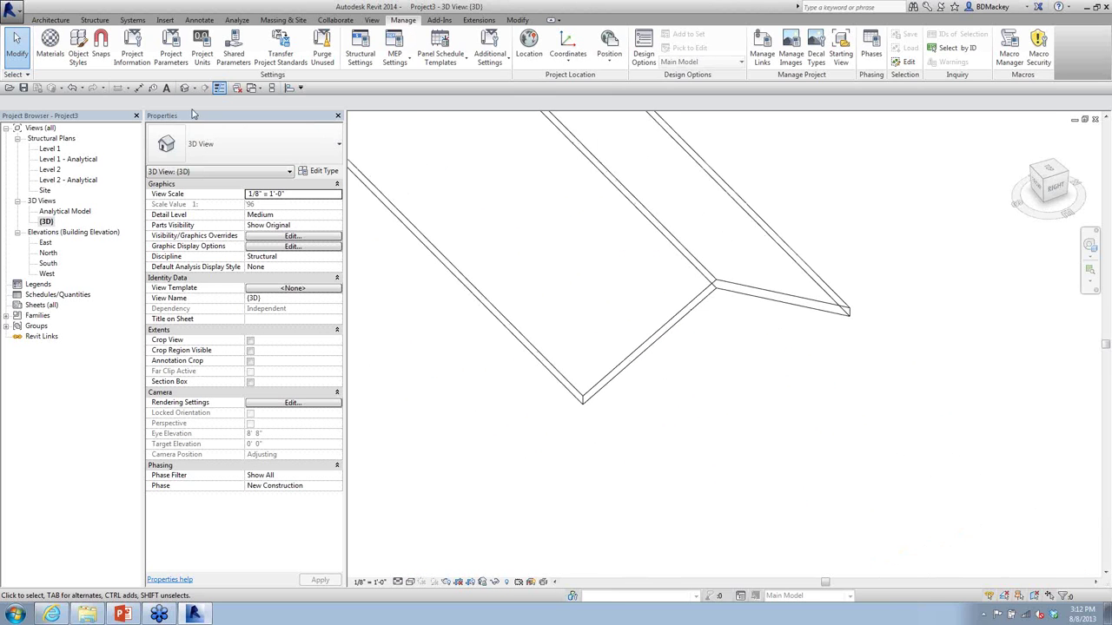
# Step: In the Level 2 structural plan's view range, set the cut plane offset to 40' and the top to Unlimited
pyautogui.doubleClick(54, 170)
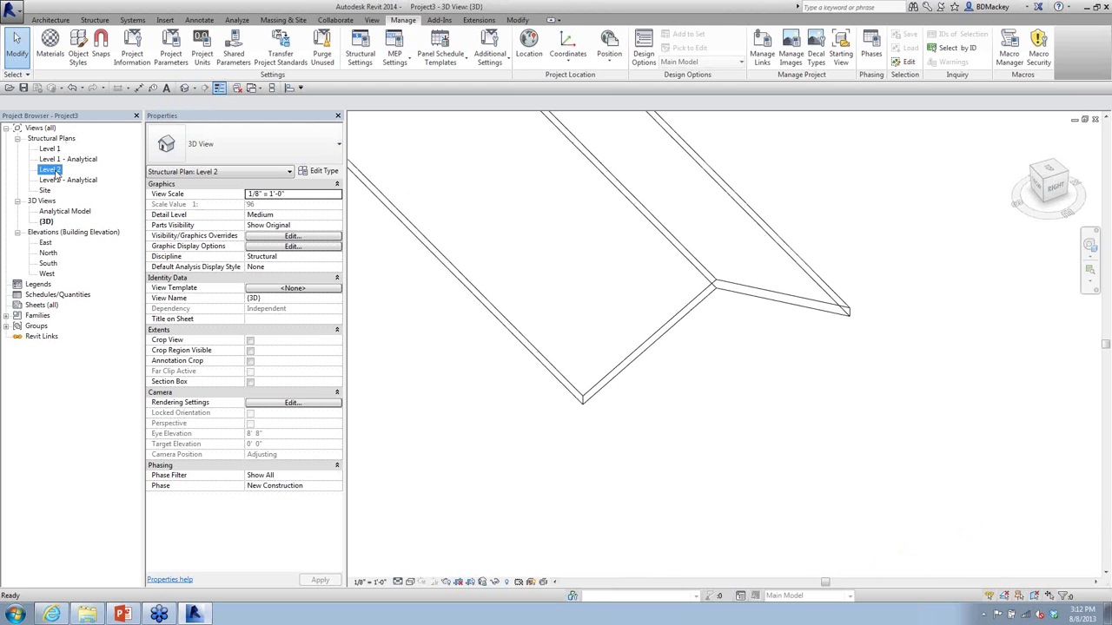
pyautogui.moveTo(641, 335); pyautogui.dragTo(879, 326, button='middle')
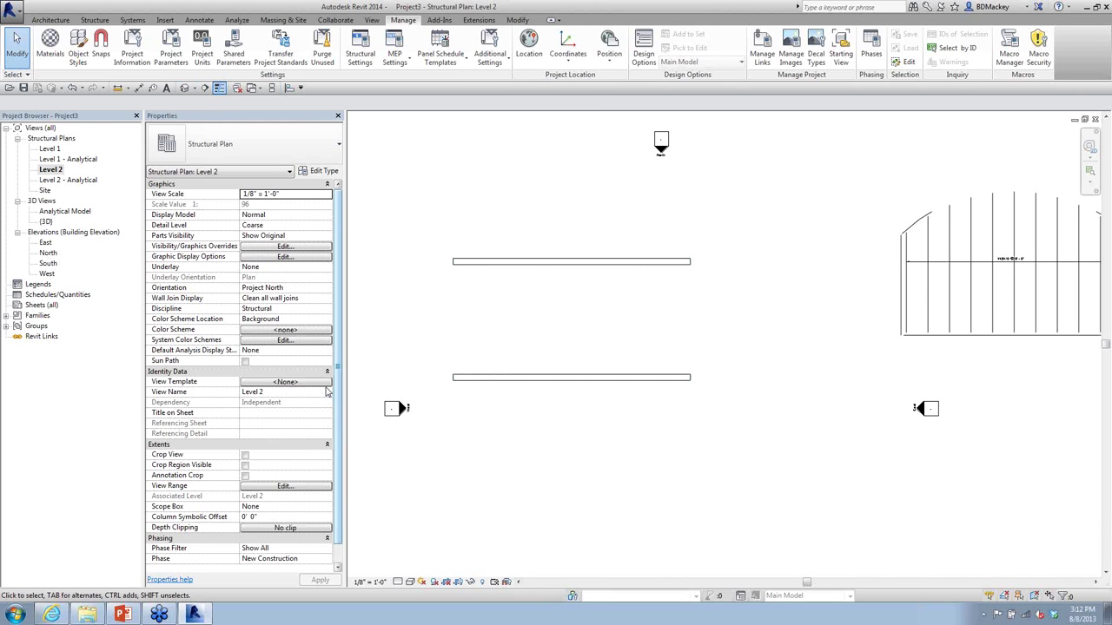
pyautogui.click(285, 486)
pyautogui.doubleClick(563, 199)
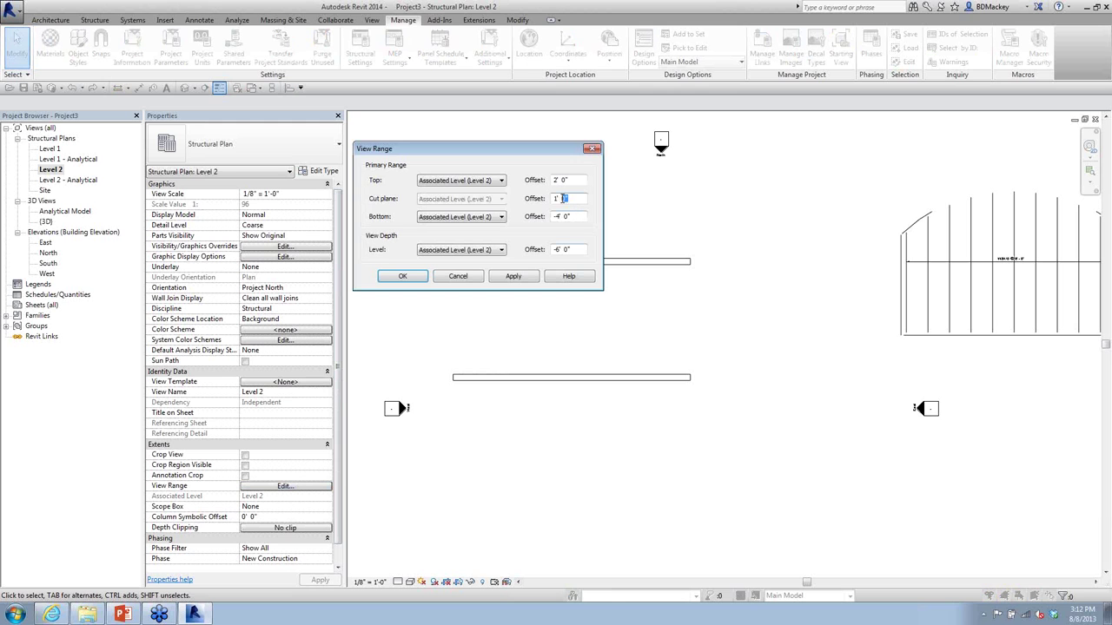
pyautogui.moveTo(563, 199); pyautogui.dragTo(497, 198)
pyautogui.write('40')
pyautogui.click(476, 181)
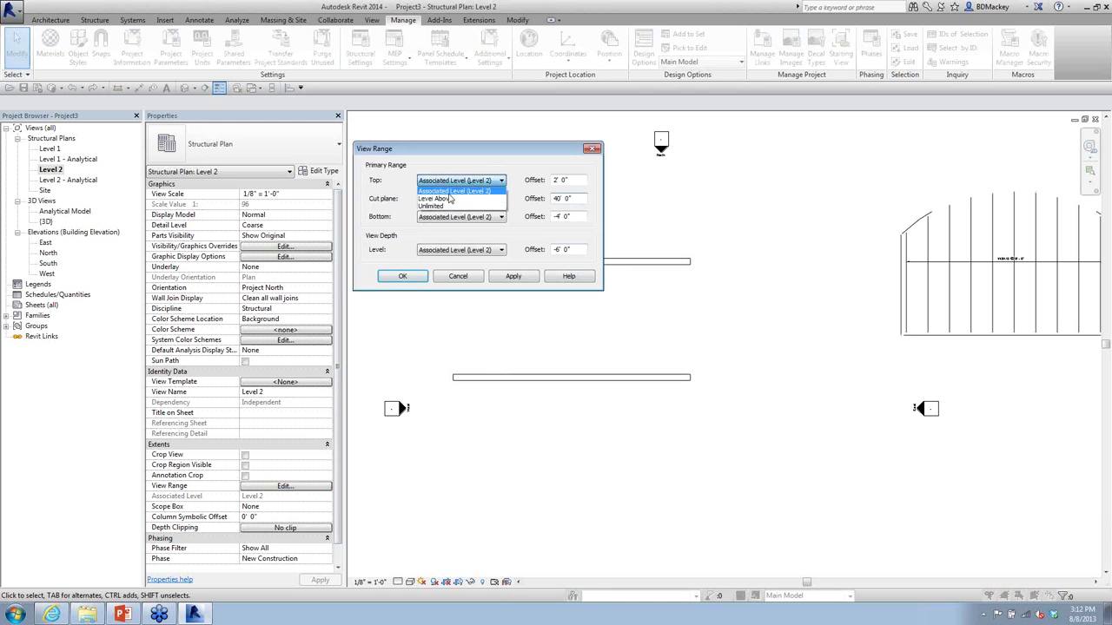
pyautogui.click(456, 217)
pyautogui.click(402, 276)
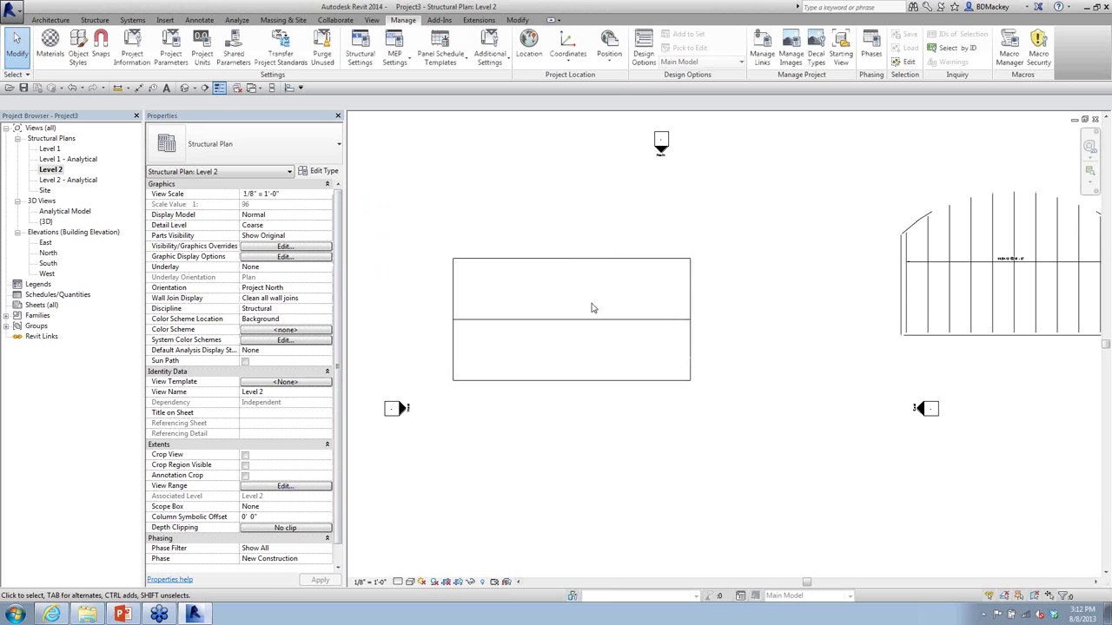
# Step: Set the work plane to the gable roof's southern sloped face by picking the plane
pyautogui.moveTo(682, 322); pyautogui.dragTo(732, 307, button='middle')
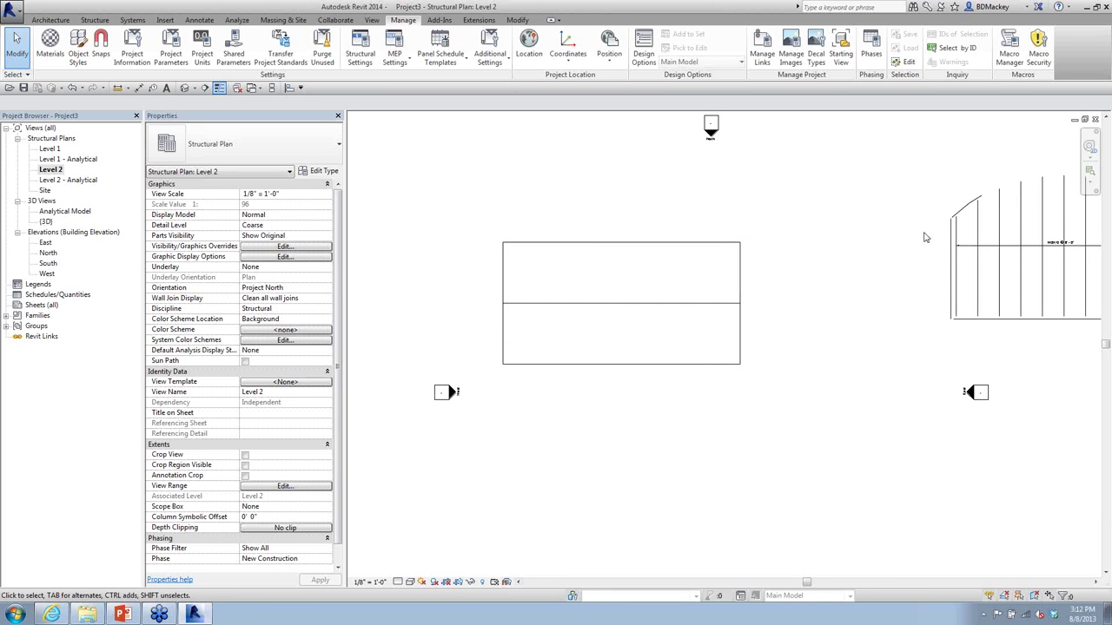
pyautogui.moveTo(894, 239); pyautogui.dragTo(891, 247, button='middle')
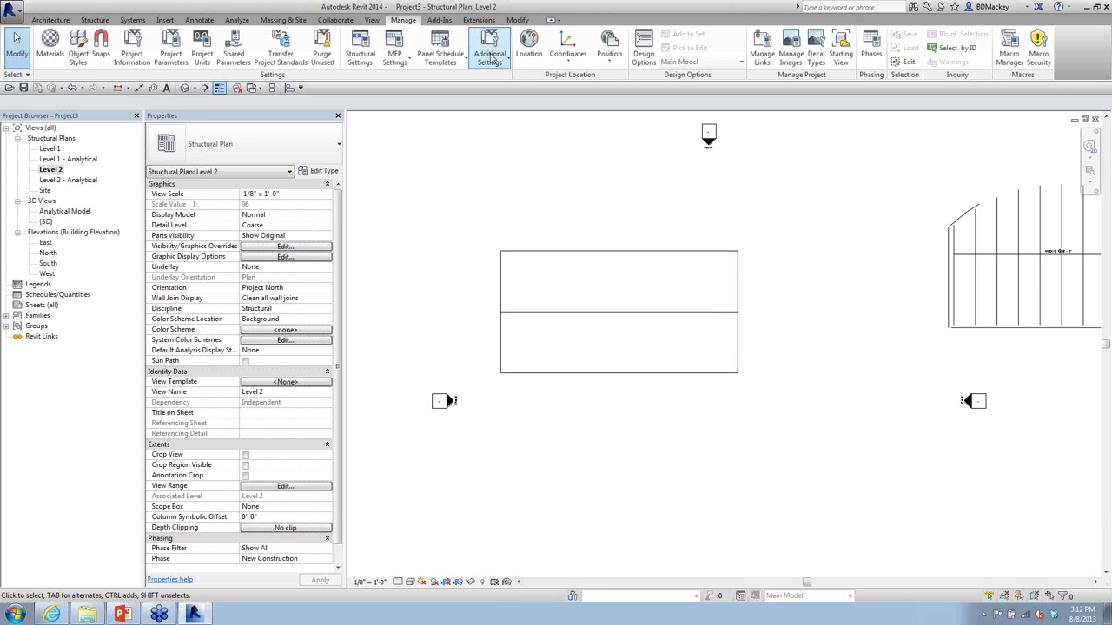
pyautogui.click(94, 20)
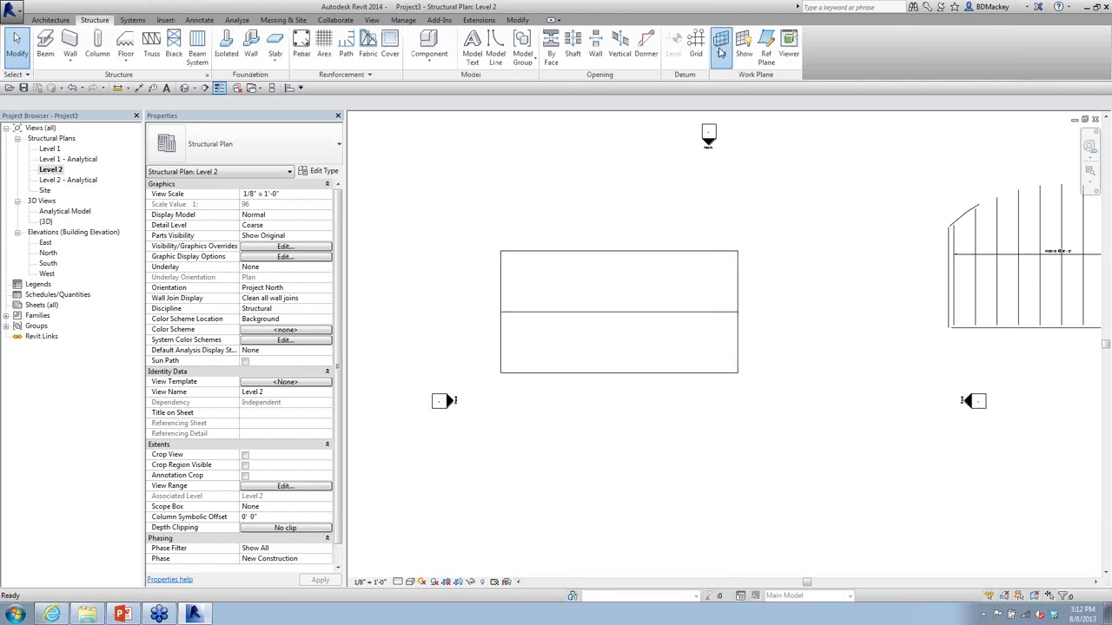
pyautogui.click(721, 48)
pyautogui.click(524, 373)
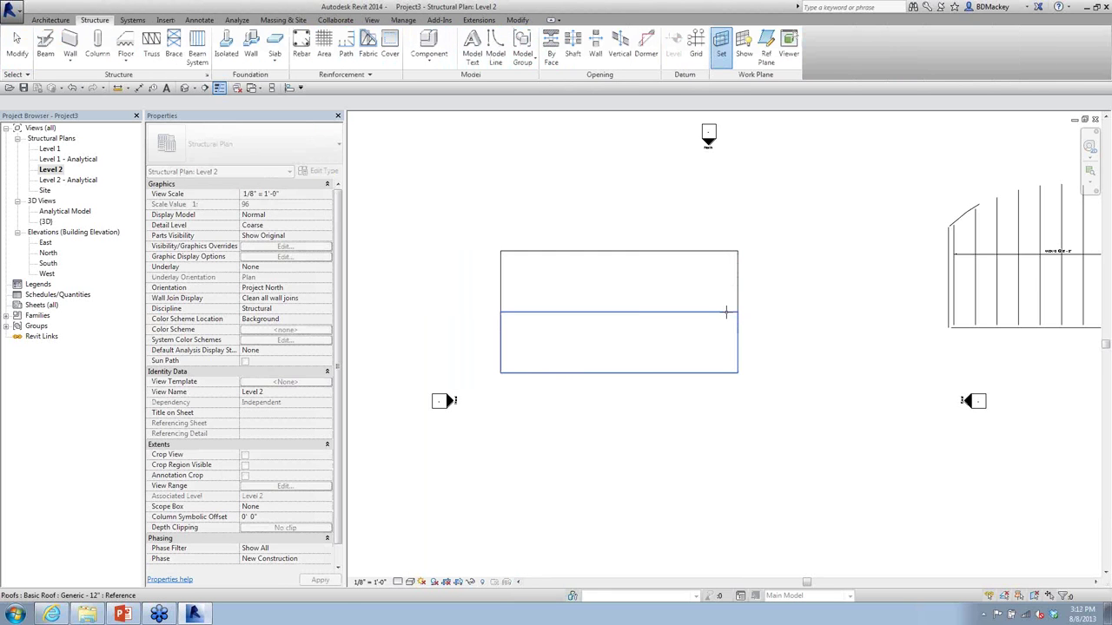
pyautogui.click(725, 314)
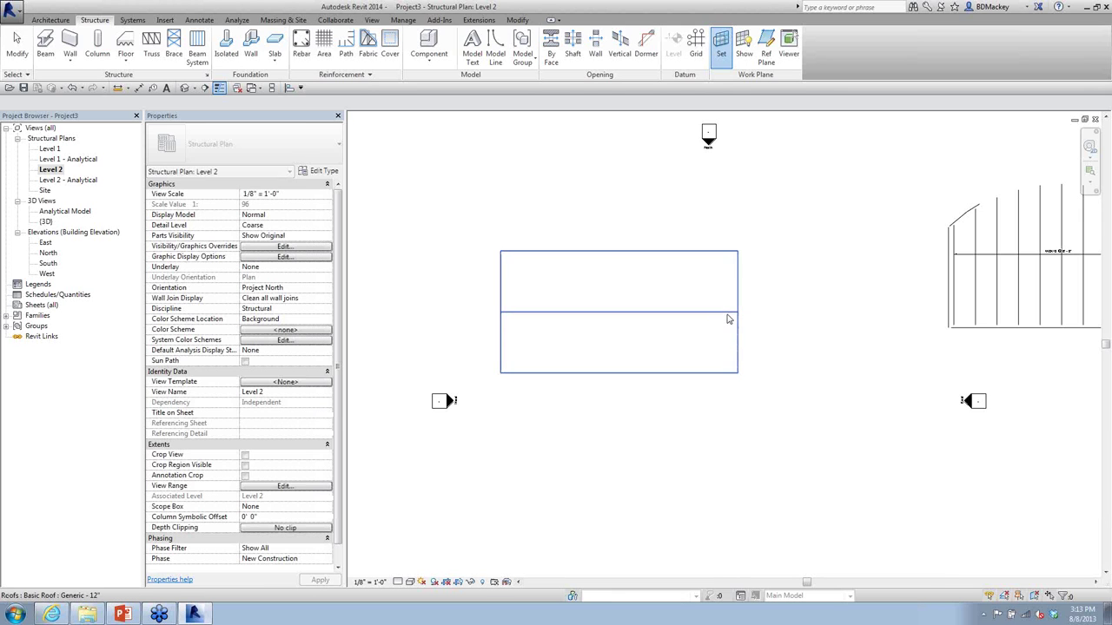
# Step: Place a W12X26 wide-flange beam along the full length of the roof ridge on the sloped work plane
pyautogui.moveTo(700, 350); pyautogui.dragTo(742, 335, button='middle')
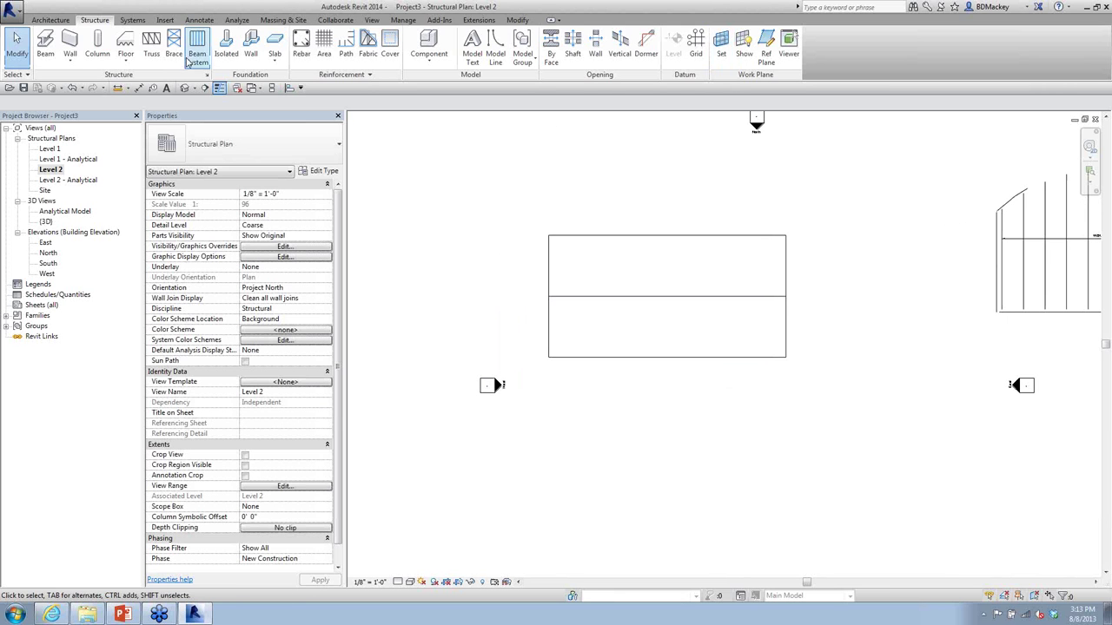
pyautogui.click(45, 45)
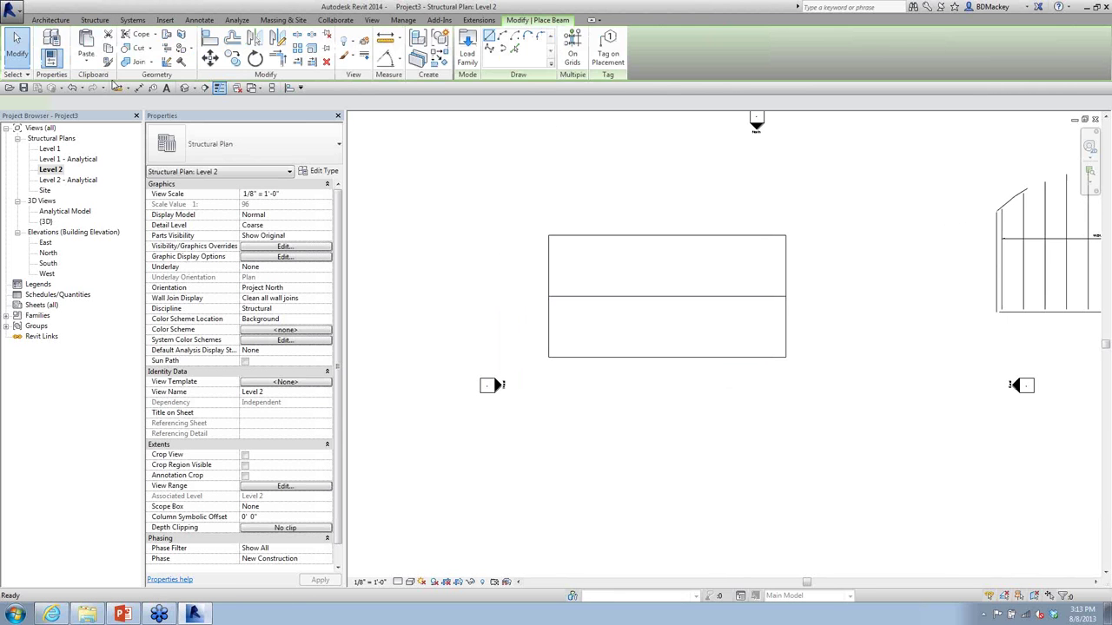
pyautogui.click(243, 144)
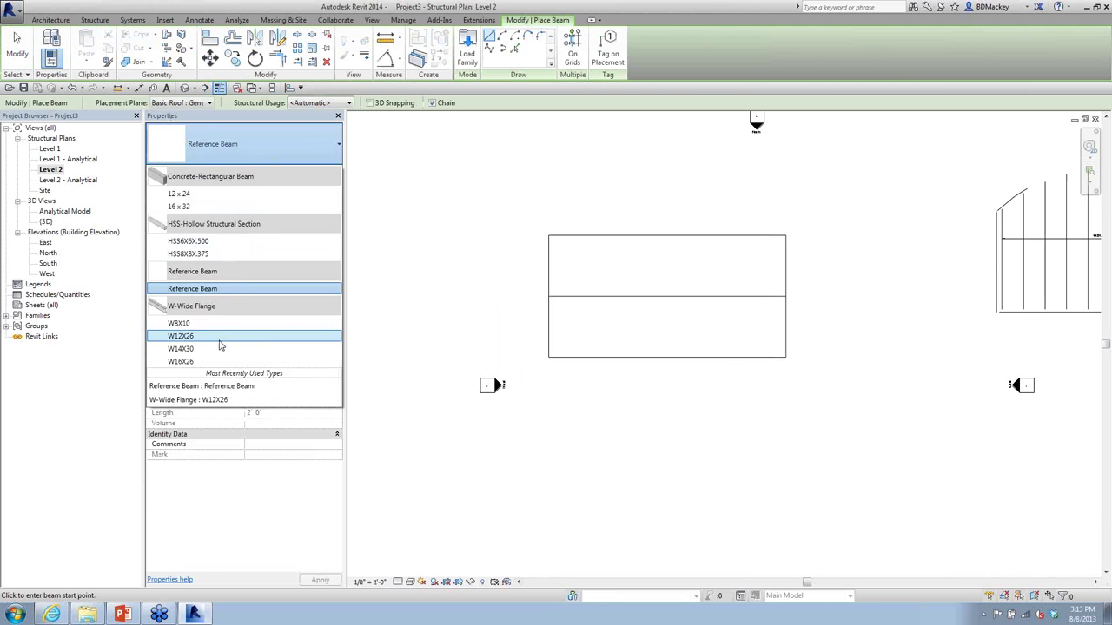
pyautogui.click(221, 336)
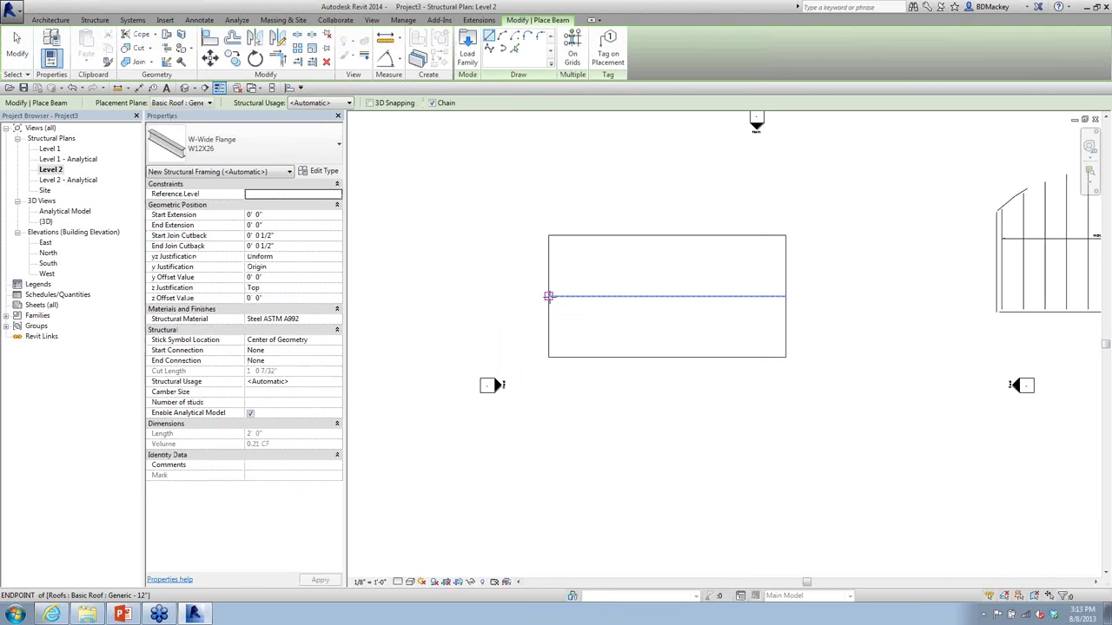
pyautogui.click(549, 296)
pyautogui.click(781, 298)
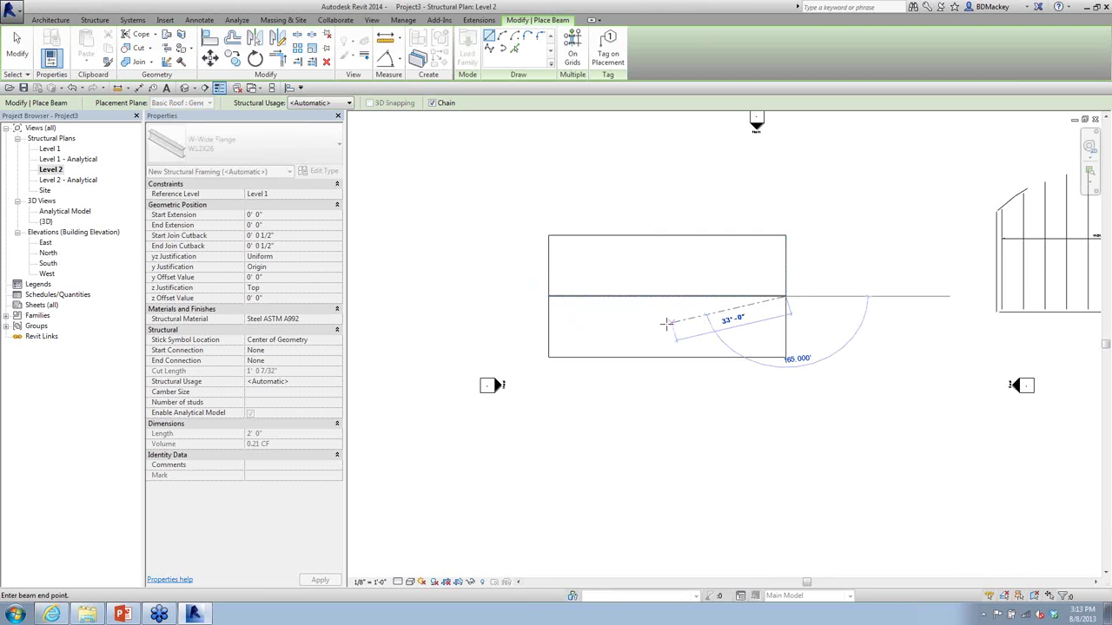
pyautogui.press('Escape')
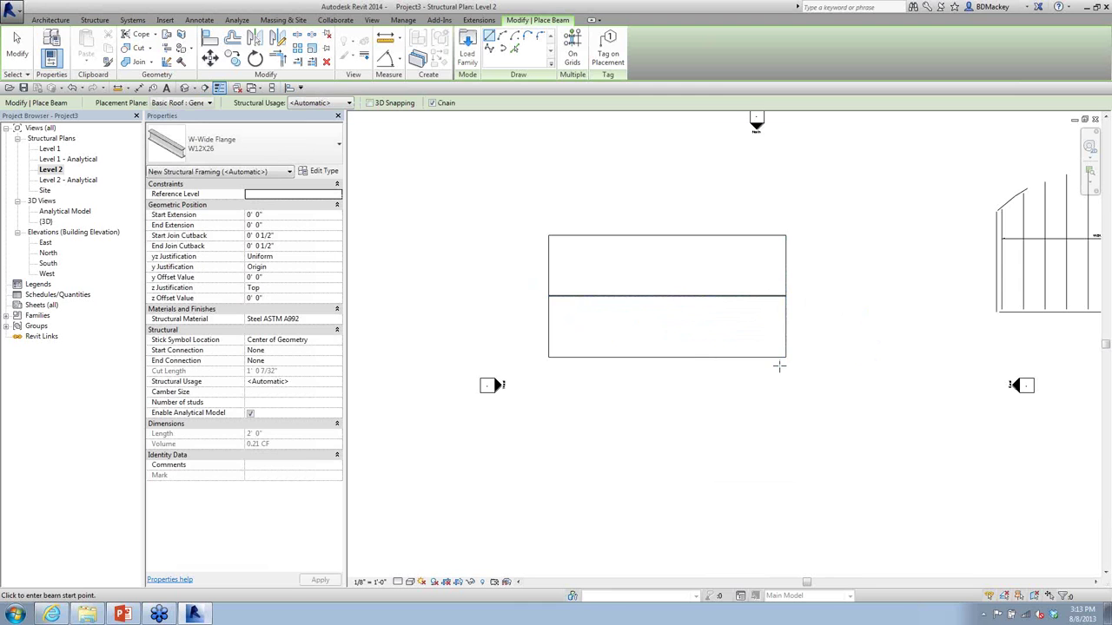
# Step: Place another W12X26 beam along the roof's southern eave, from corner to corner
pyautogui.scroll(3, 777, 367)
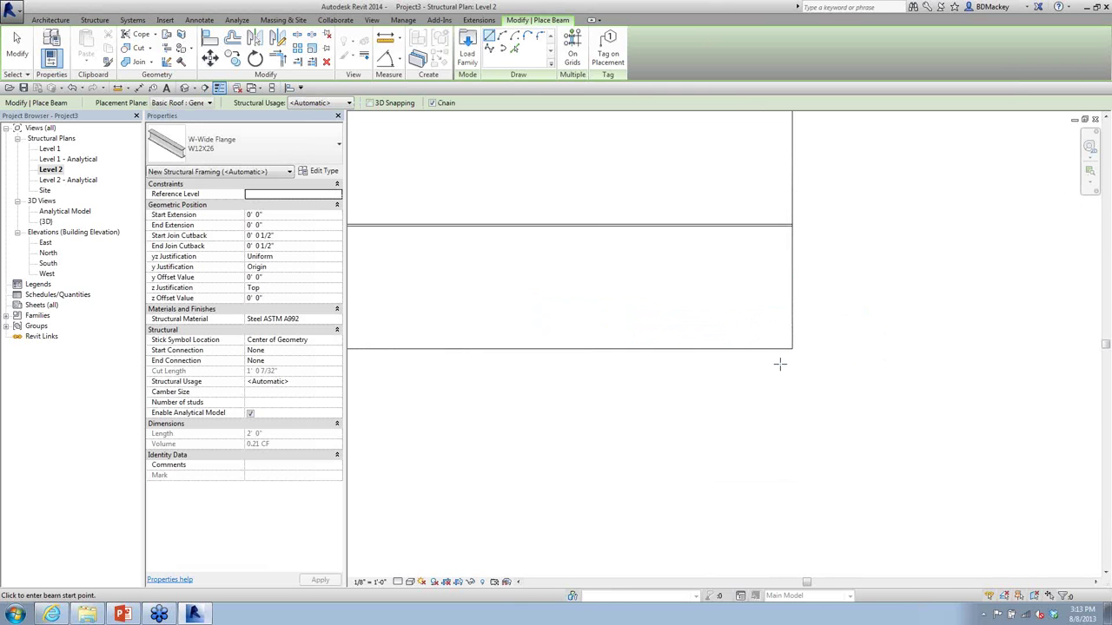
pyautogui.scroll(-3, 781, 365)
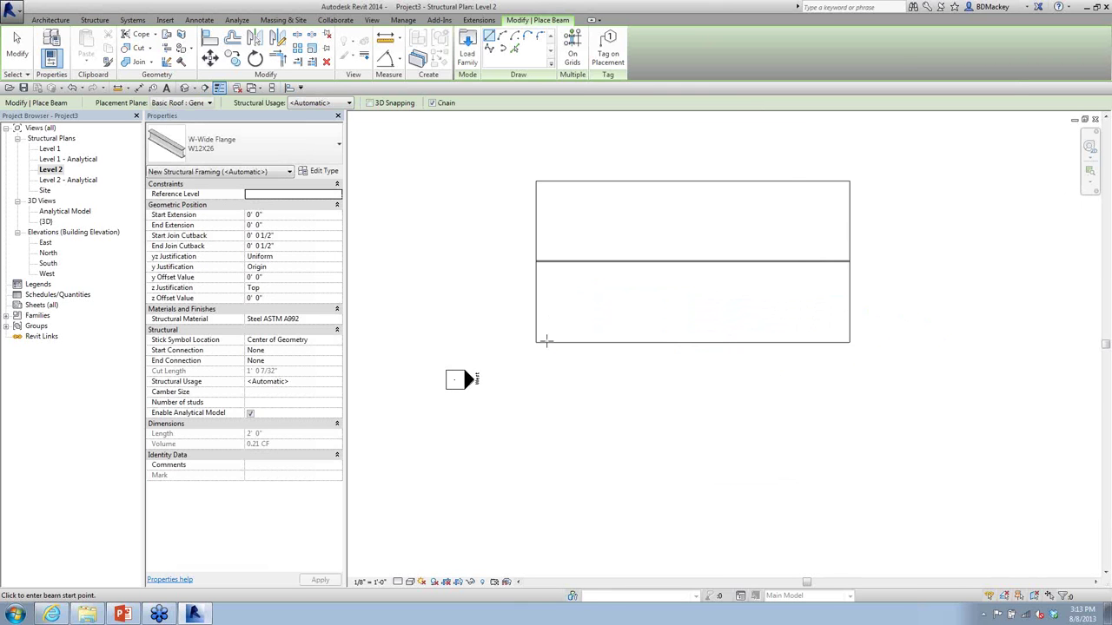
pyautogui.click(536, 341)
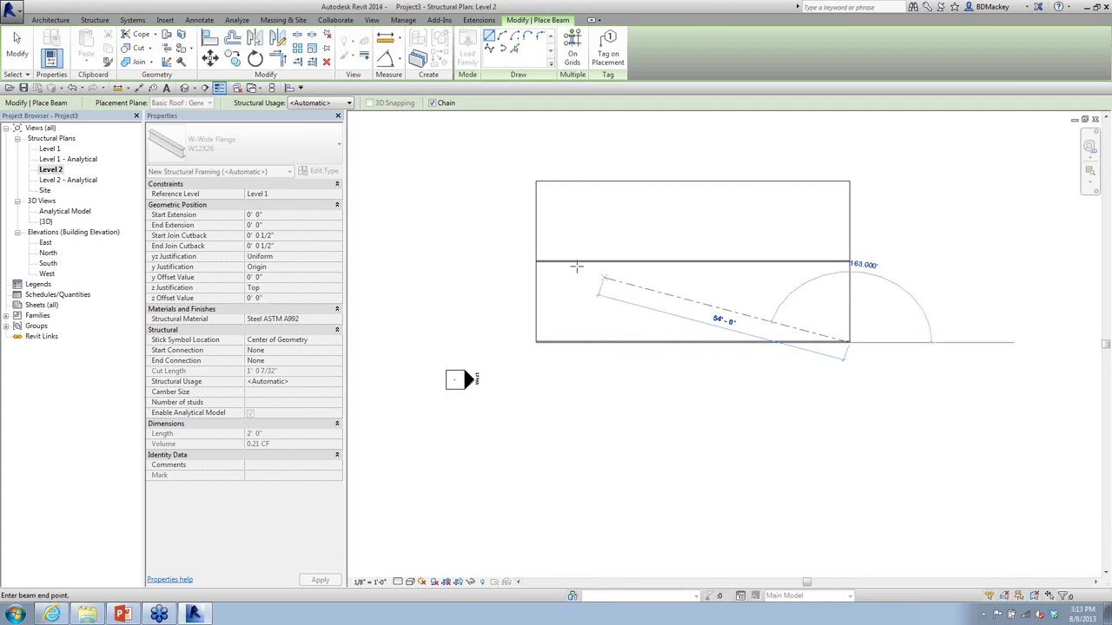
pyautogui.rightClick(557, 223)
pyautogui.click(577, 233)
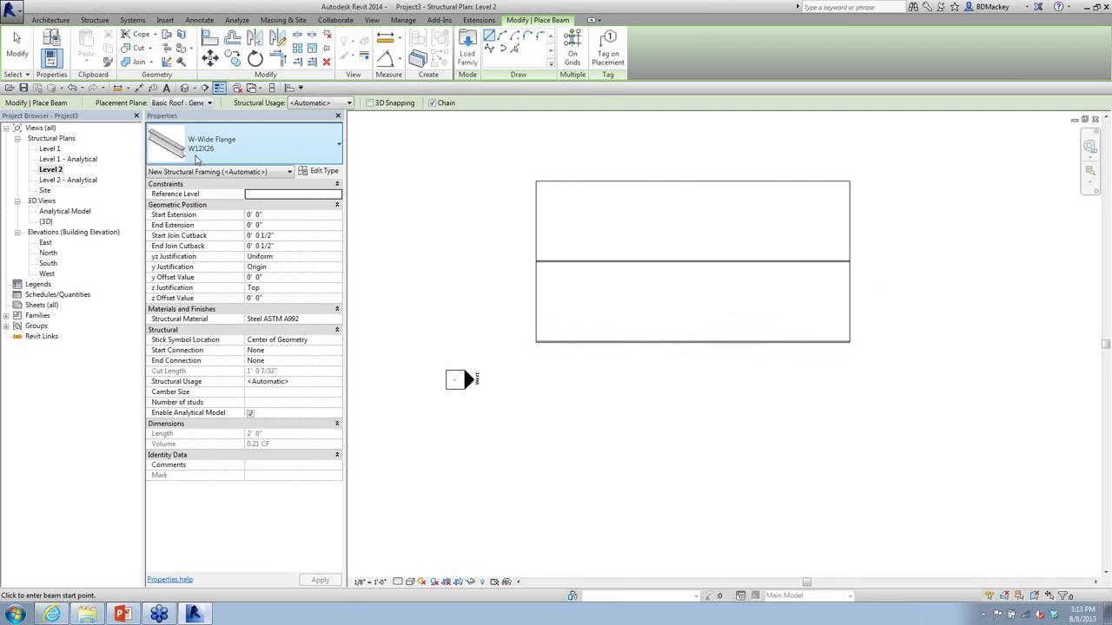
# Step: Place Reference Beams from ridge to eave along both gable ends of the southern roof slope
pyautogui.click(217, 144)
pyautogui.click(224, 289)
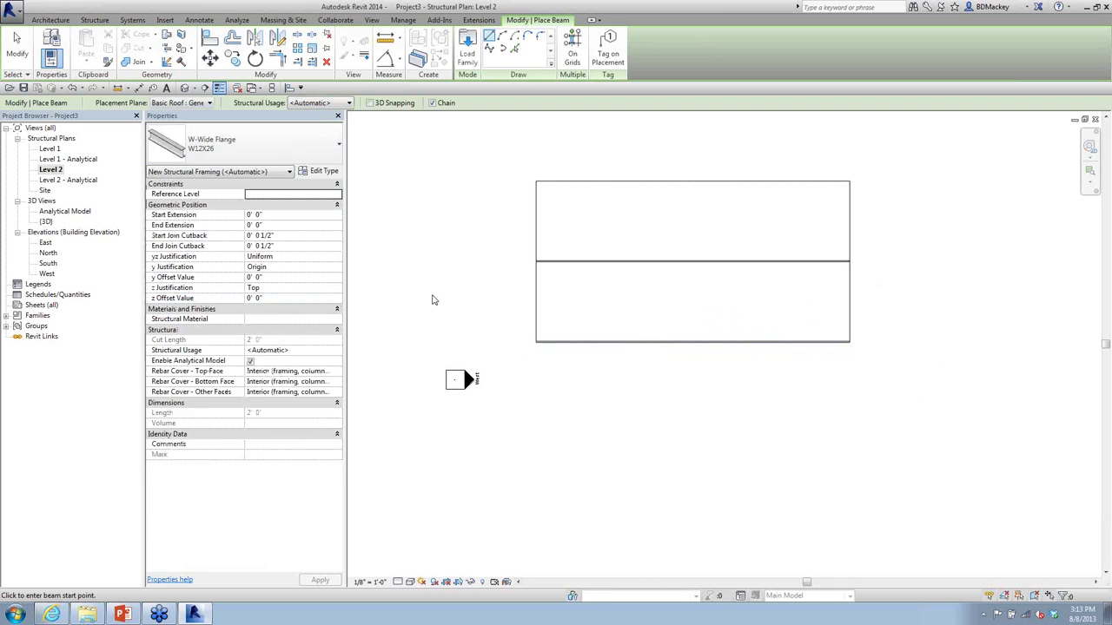
pyautogui.click(536, 260)
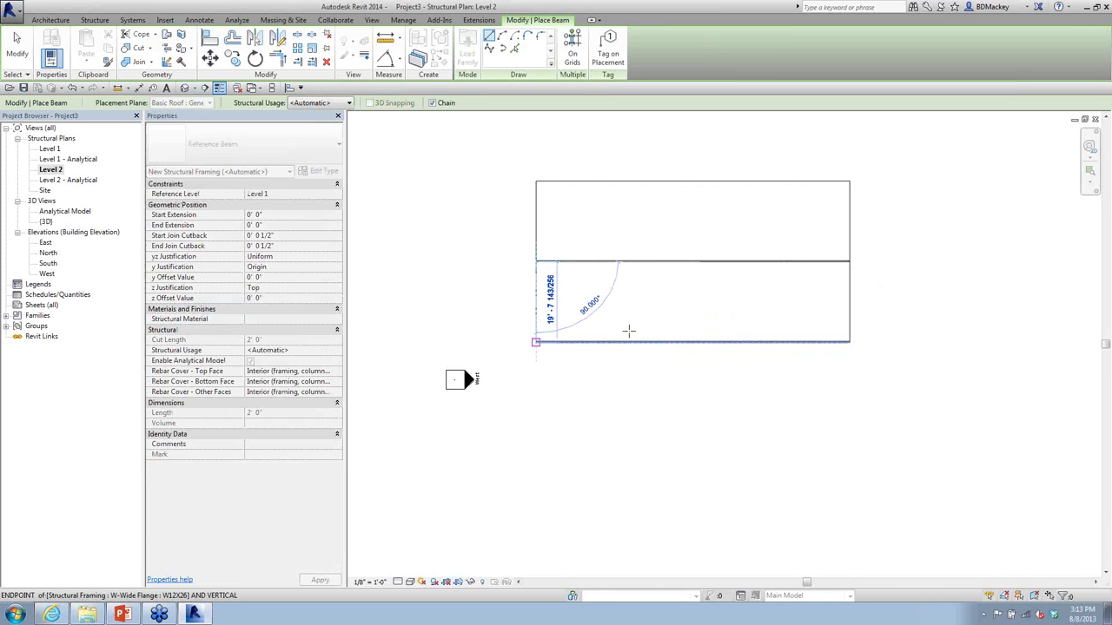
pyautogui.rightClick(718, 301)
pyautogui.click(744, 310)
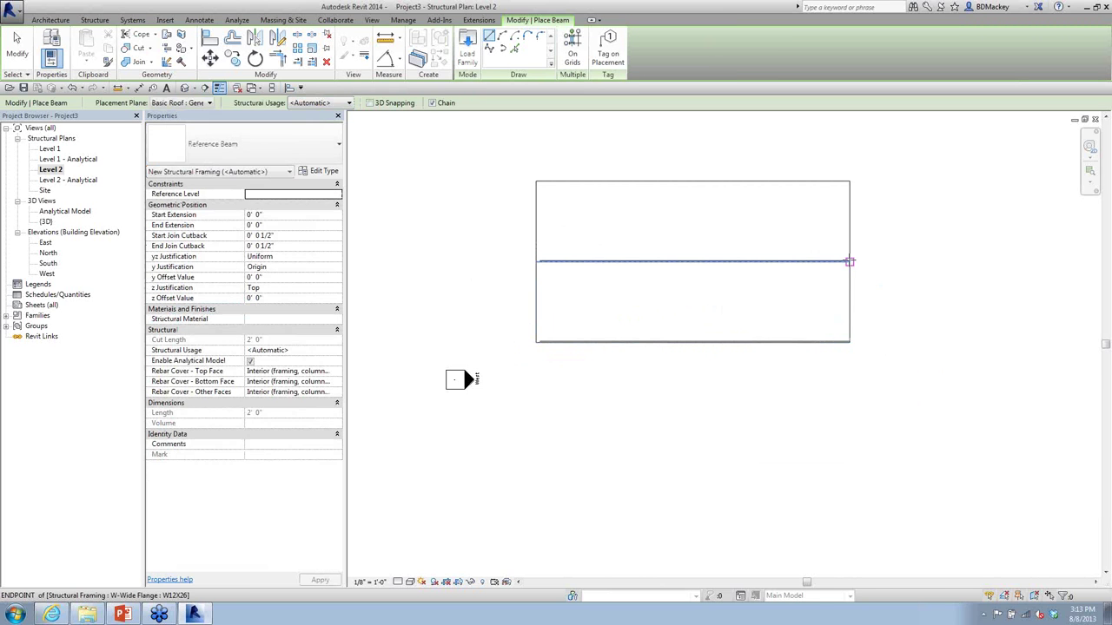
pyautogui.click(850, 342)
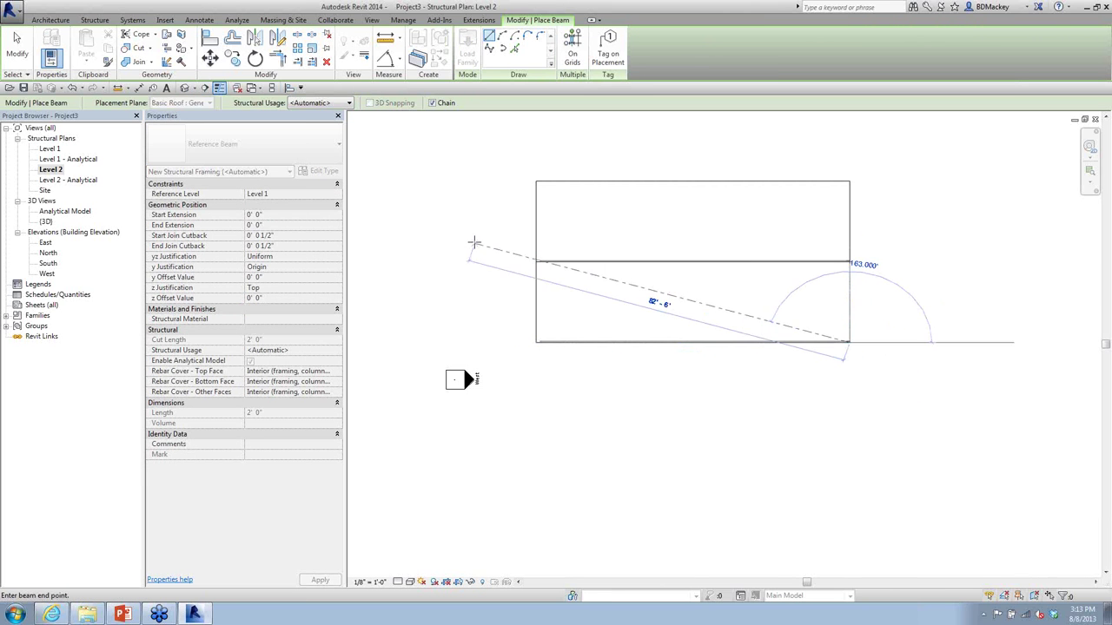
pyautogui.press('Escape')
pyautogui.press('Escape')
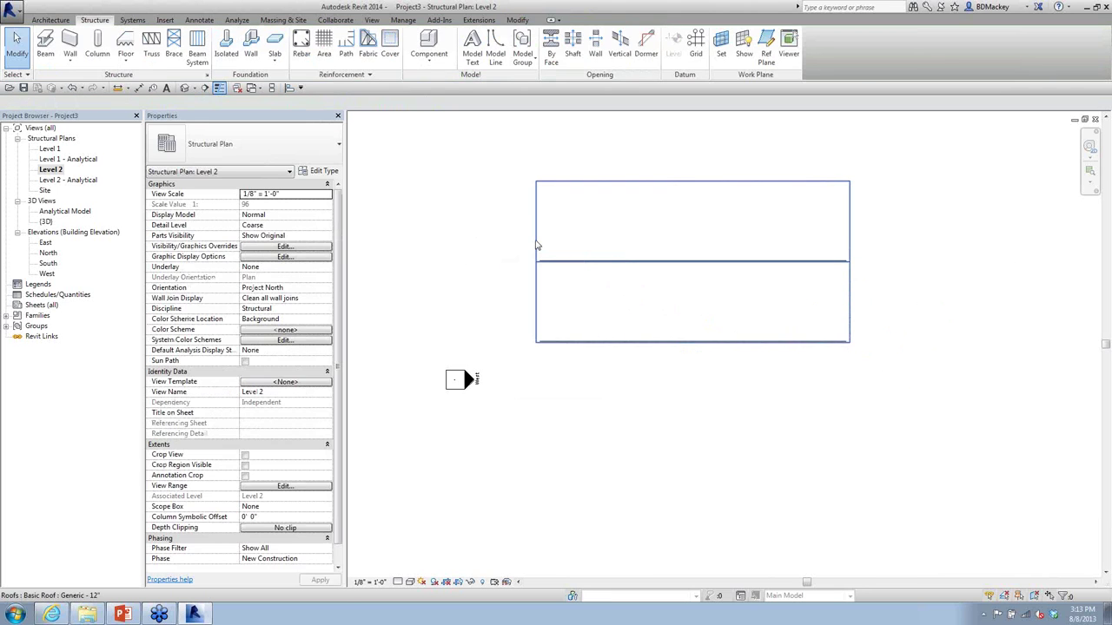
# Step: Temporarily hide the gable roof in the Level 2 plan so only the framing remains
pyautogui.click(536, 248)
pyautogui.press('h')
pyautogui.press('h')
pyautogui.press('Escape')
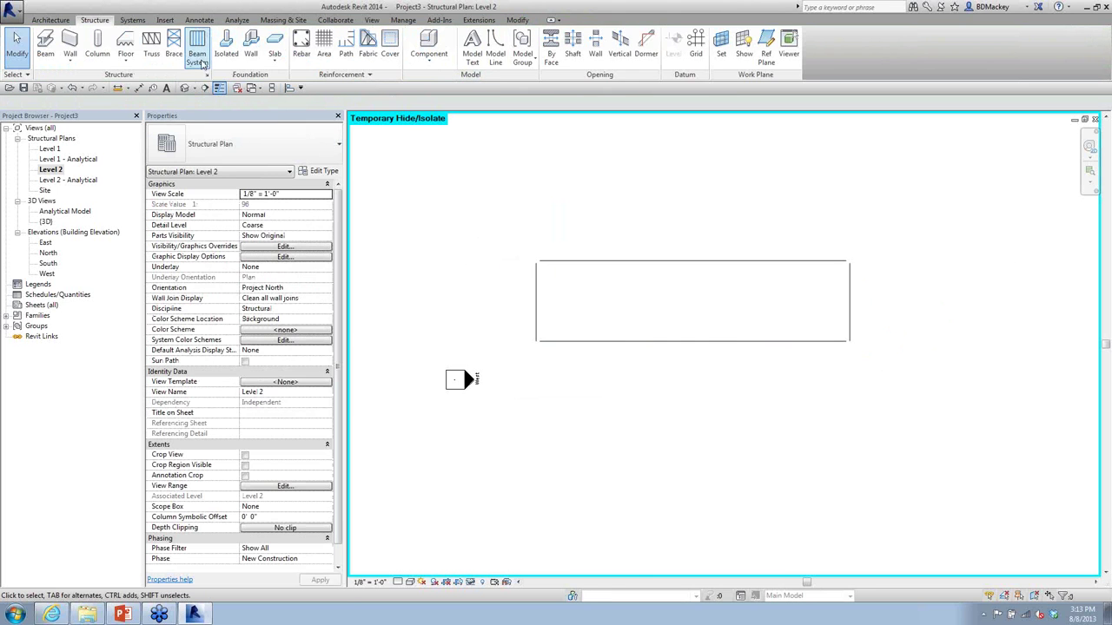
# Step: Try to create a beam system within the sloped roof framing, and leave the boundary sketch without keeping it
pyautogui.press('b')
pyautogui.press('s')
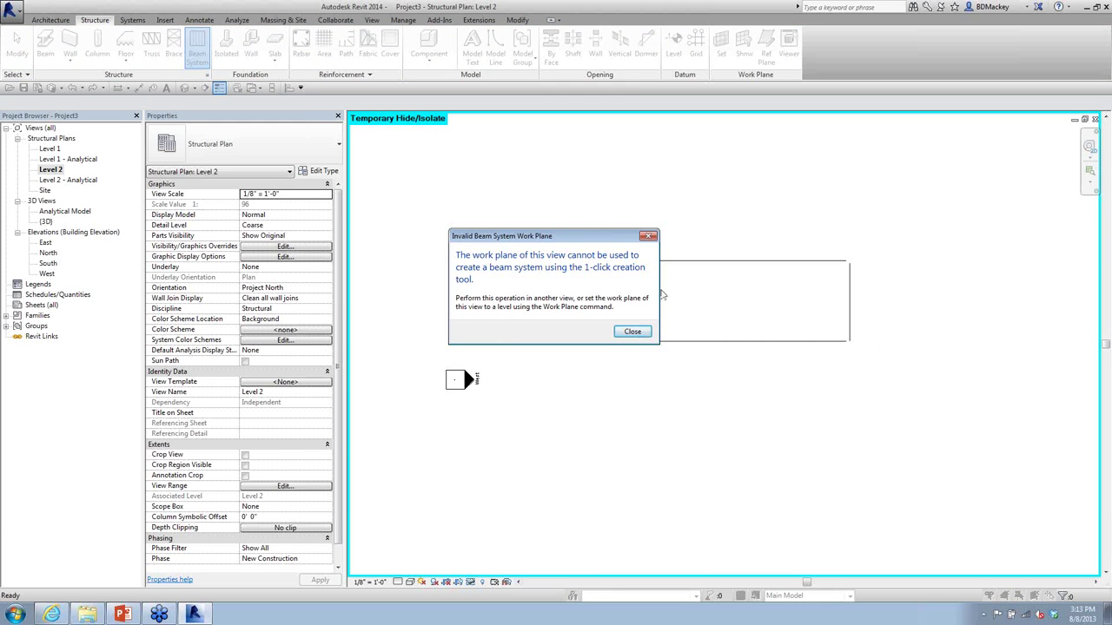
pyautogui.click(633, 332)
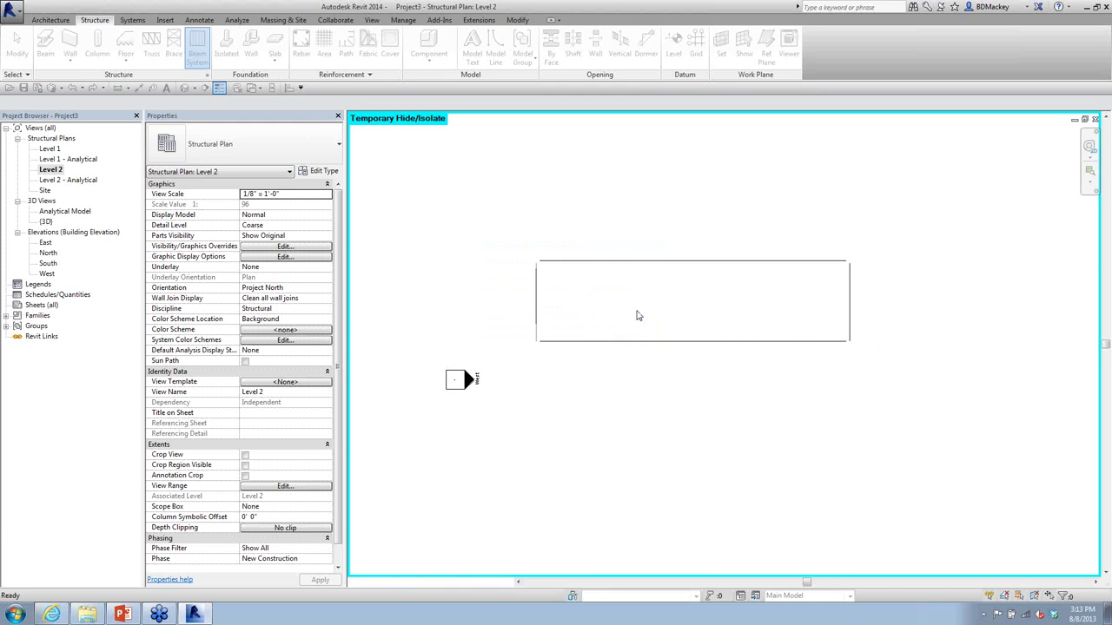
pyautogui.rightClick(531, 184)
pyautogui.click(475, 44)
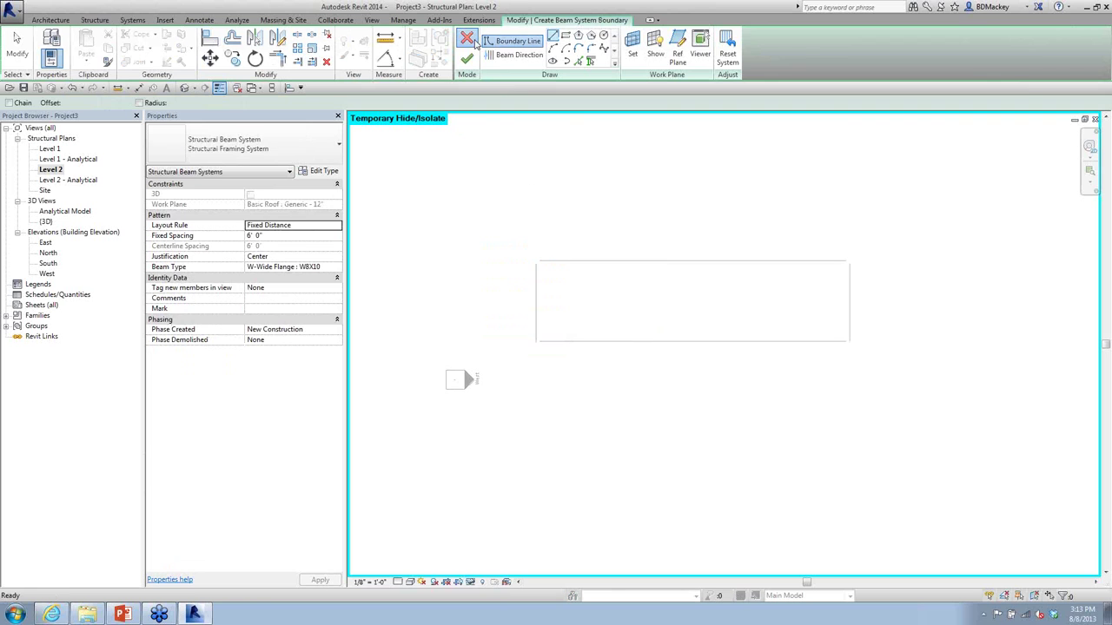
pyautogui.click(468, 40)
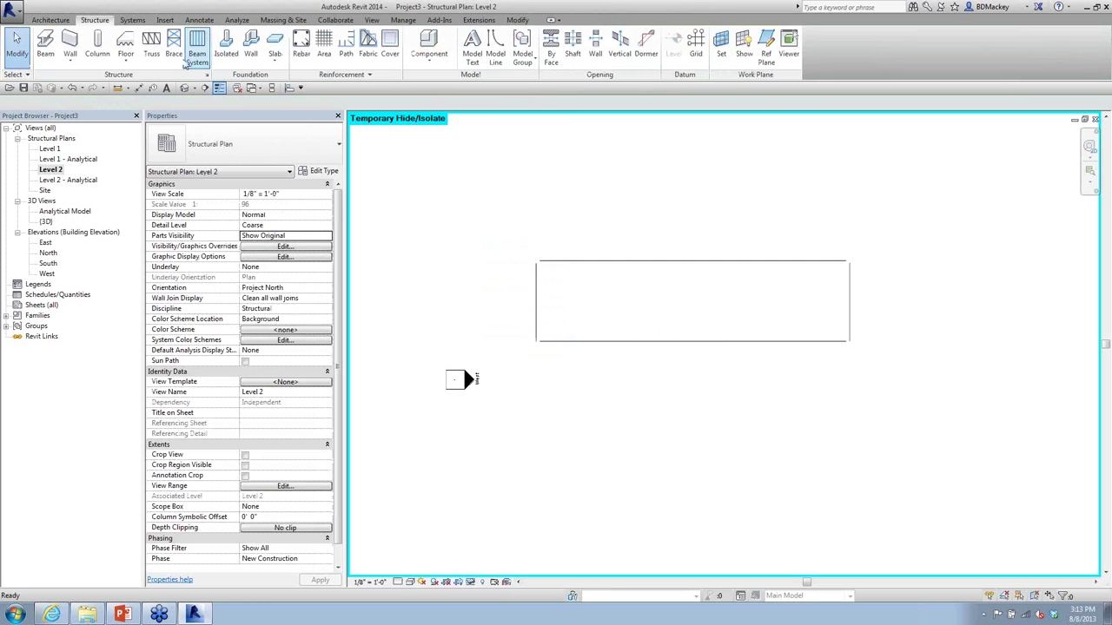
# Step: Set the active work plane to Level 2 in place of the sloped roof plane
pyautogui.click(723, 54)
pyautogui.click(649, 307)
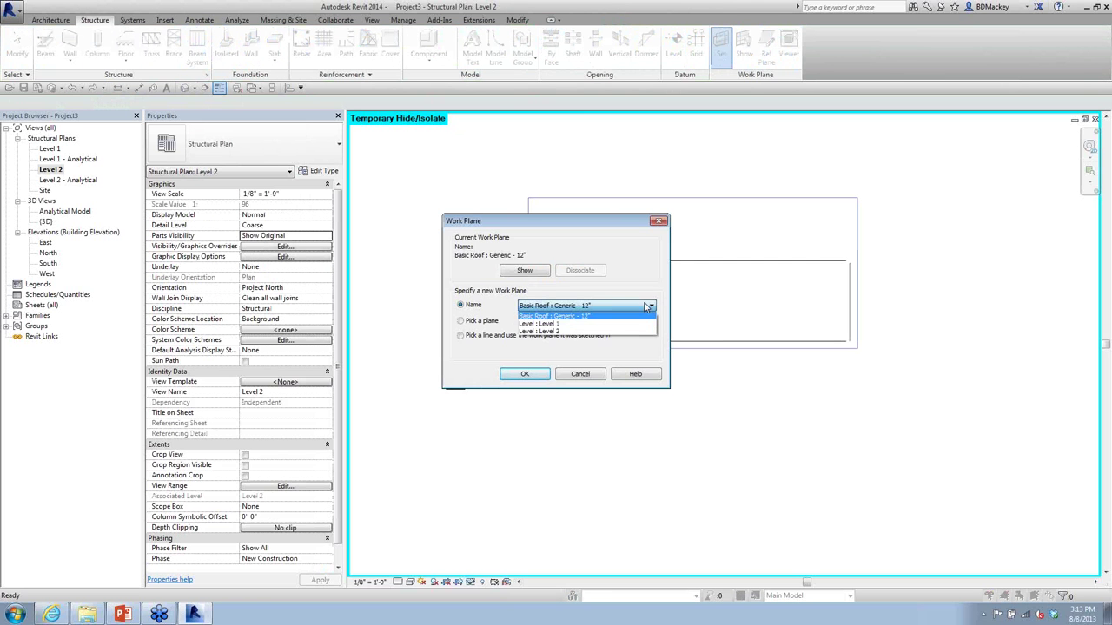
pyautogui.click(555, 337)
pyautogui.click(525, 374)
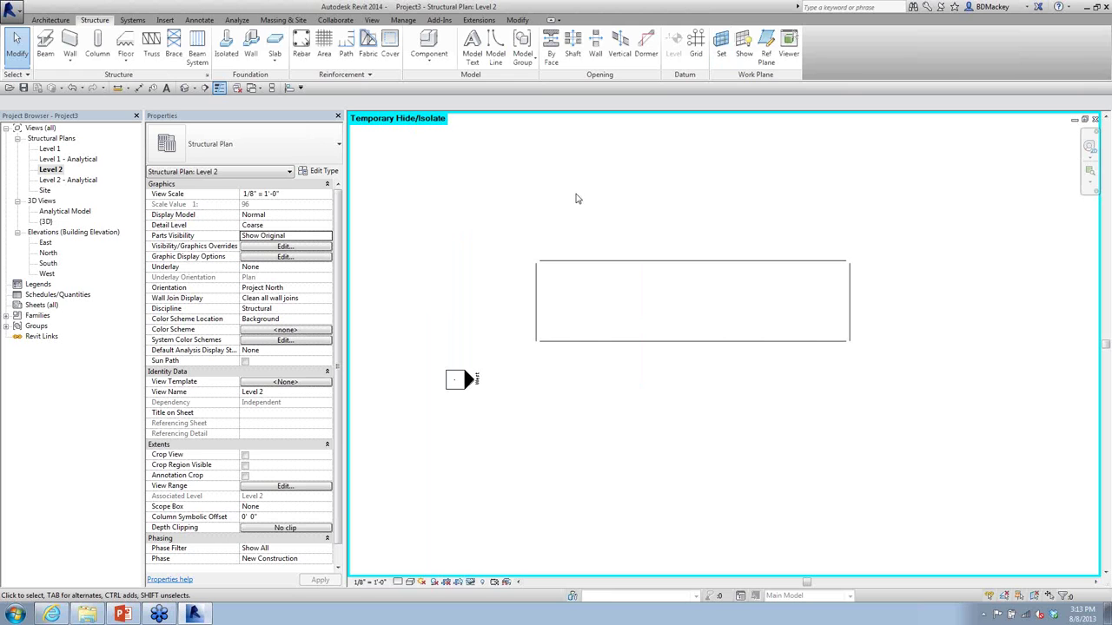
# Step: Place an automatic 3D beam system of W8X10 beams at 6' 0" fixed spacing inside the roof framing, parallel to the gable-end reference beams
pyautogui.click(199, 48)
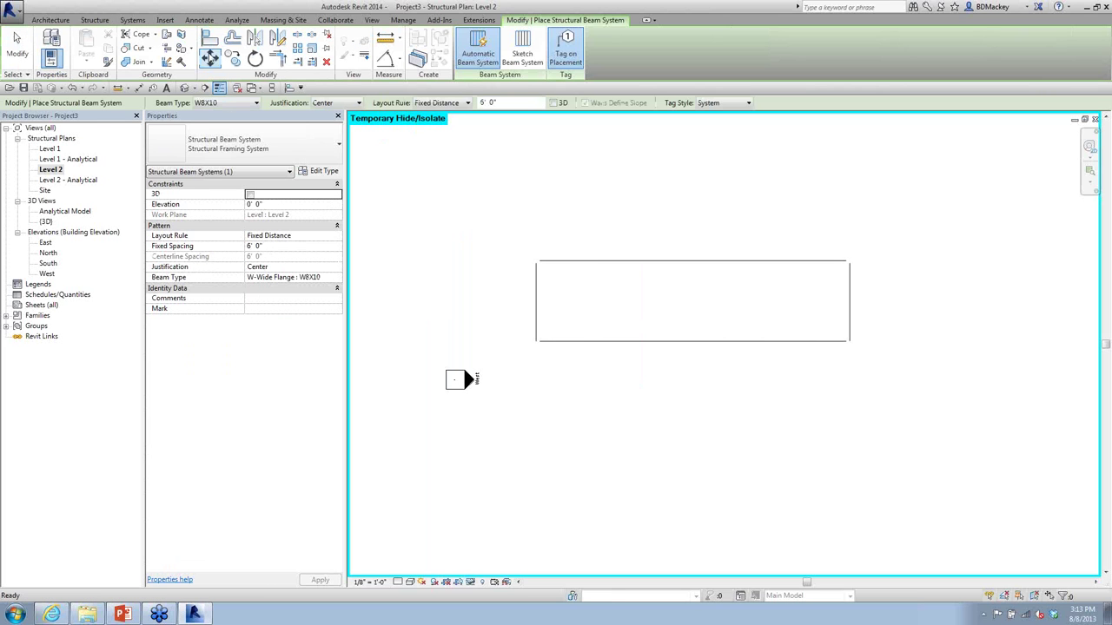
pyautogui.click(554, 103)
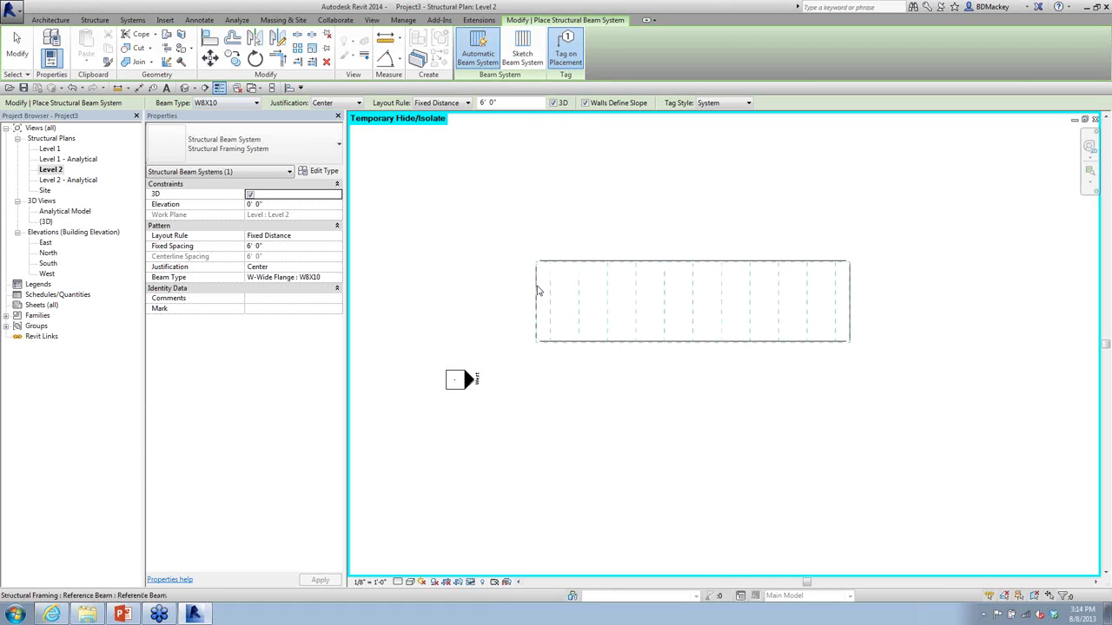
pyautogui.click(644, 290)
pyautogui.rightClick(632, 219)
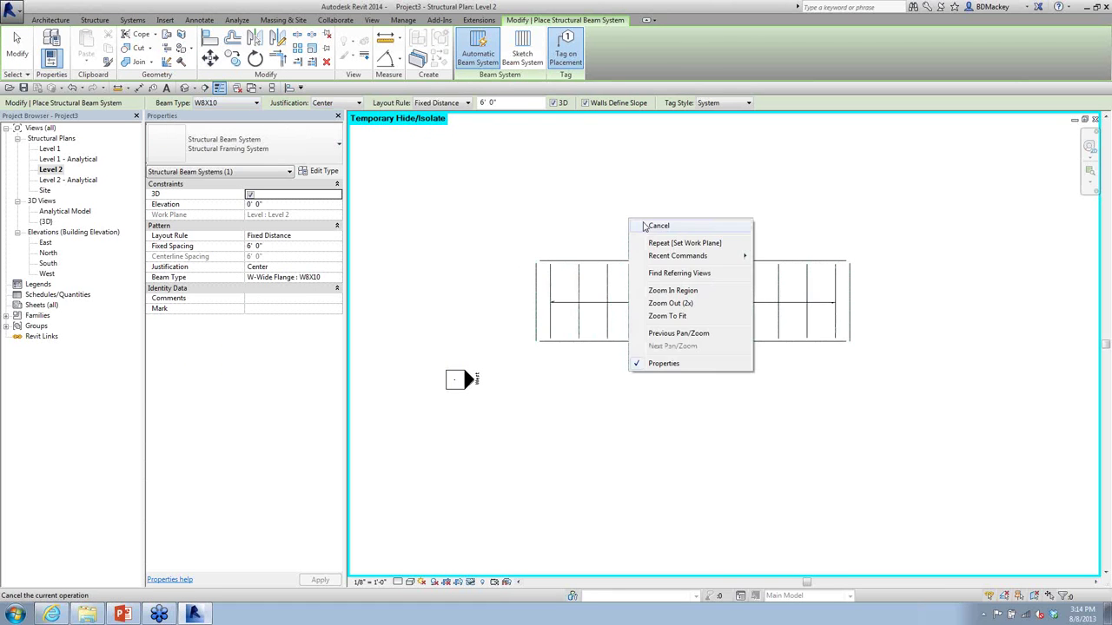
pyautogui.click(647, 224)
pyautogui.rightClick(647, 225)
pyautogui.click(665, 231)
# Step: Display the Level 2 plan at Medium detail and examine the sloped beam system in the default 3D view
pyautogui.click(398, 582)
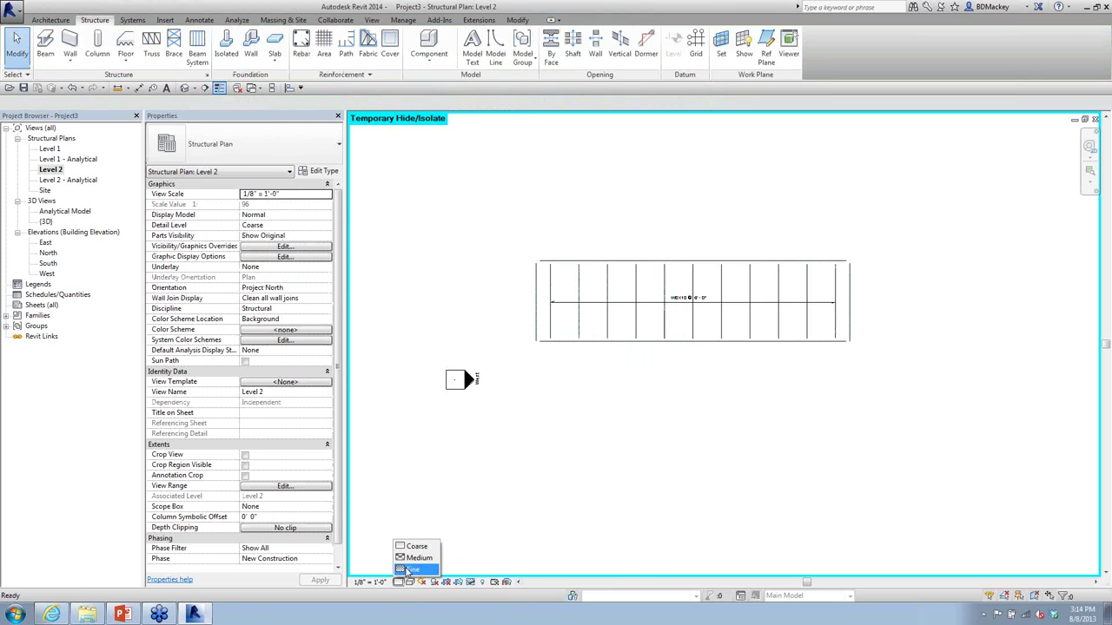
pyautogui.click(416, 559)
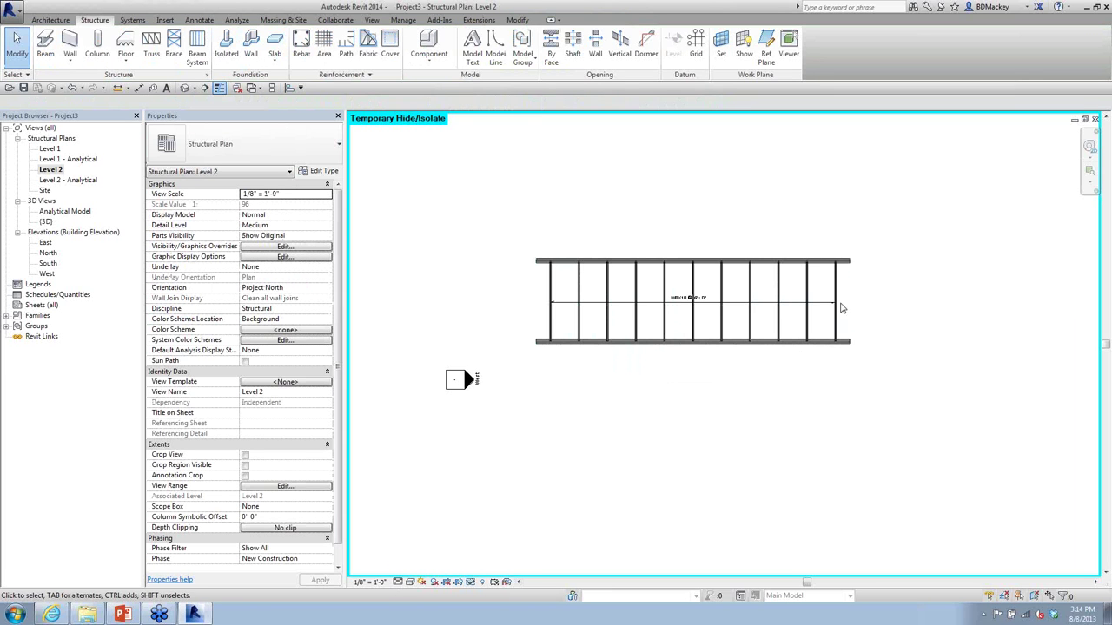
pyautogui.click(46, 221)
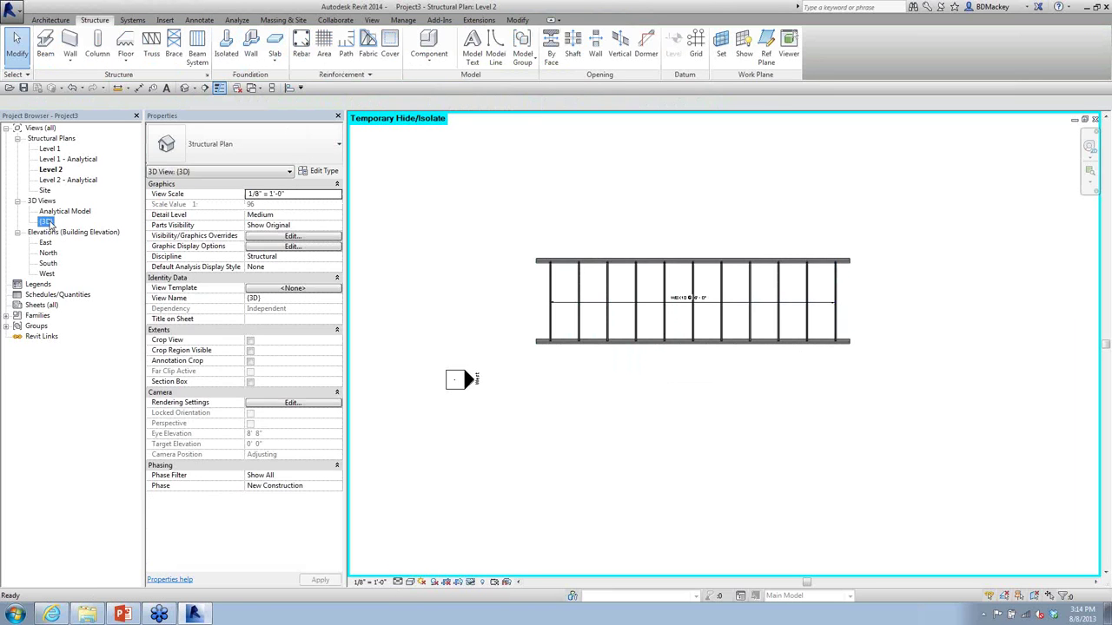
pyautogui.doubleClick(46, 222)
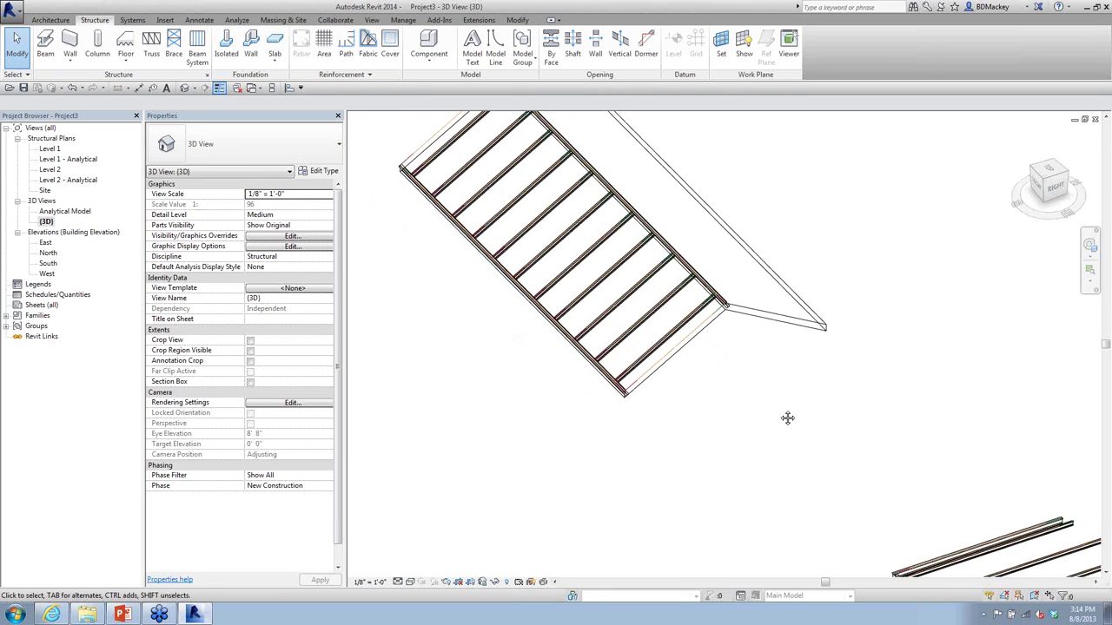
pyautogui.moveTo(787, 418); pyautogui.dragTo(792, 419, button='middle')
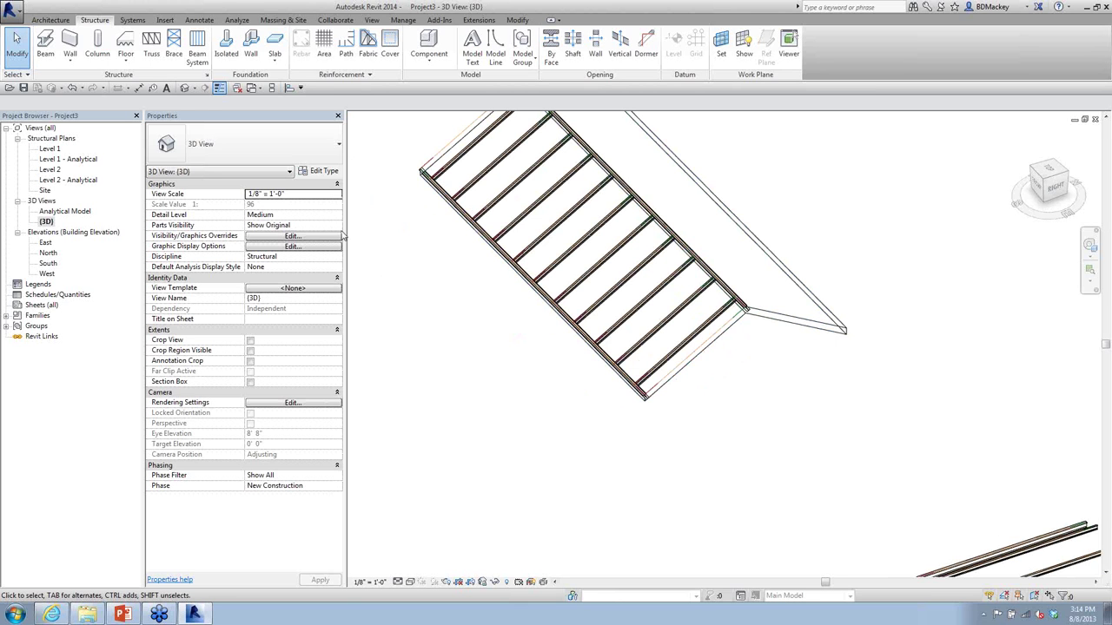
# Step: Return the Level 2 plan to Coarse detail and move the eastern reference beam farther east to stretch the beam system
pyautogui.doubleClick(48, 169)
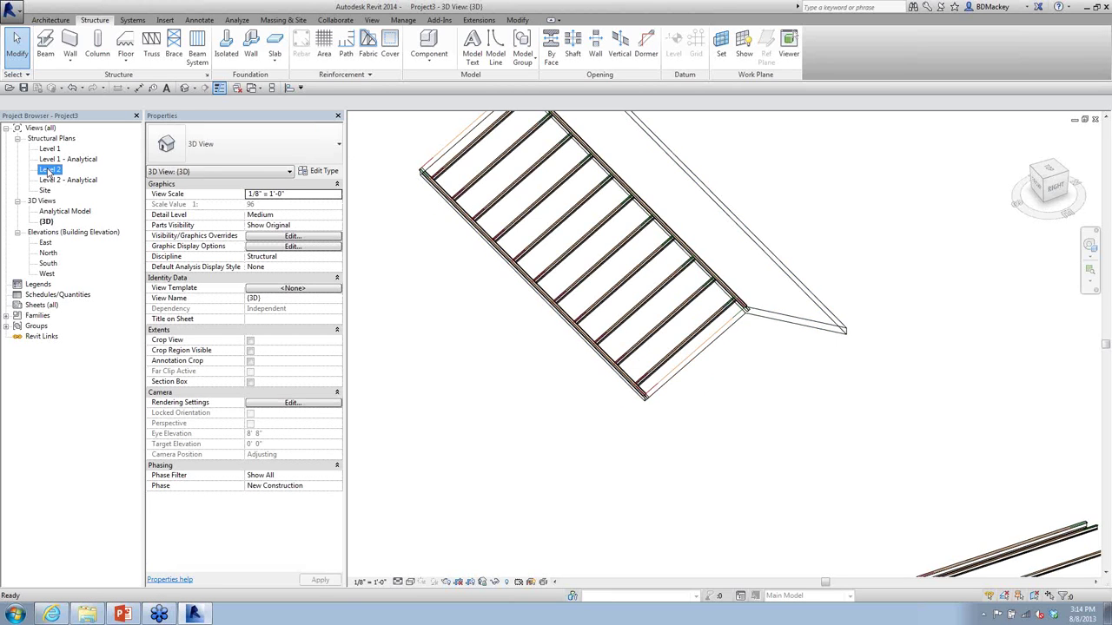
pyautogui.click(401, 582)
pyautogui.click(409, 561)
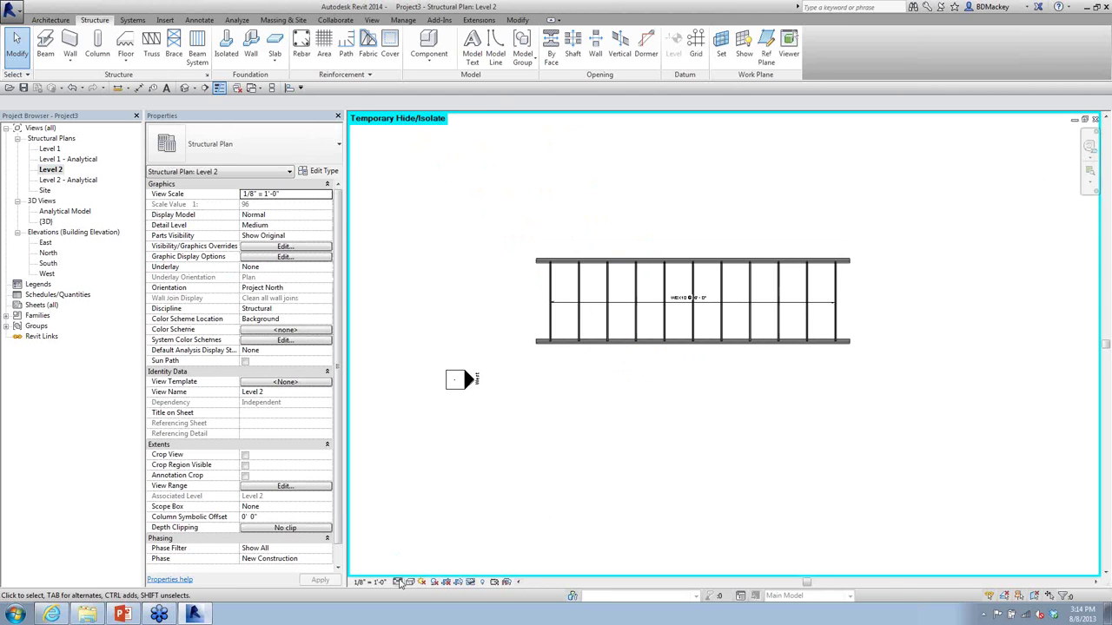
pyautogui.click(401, 582)
pyautogui.click(408, 549)
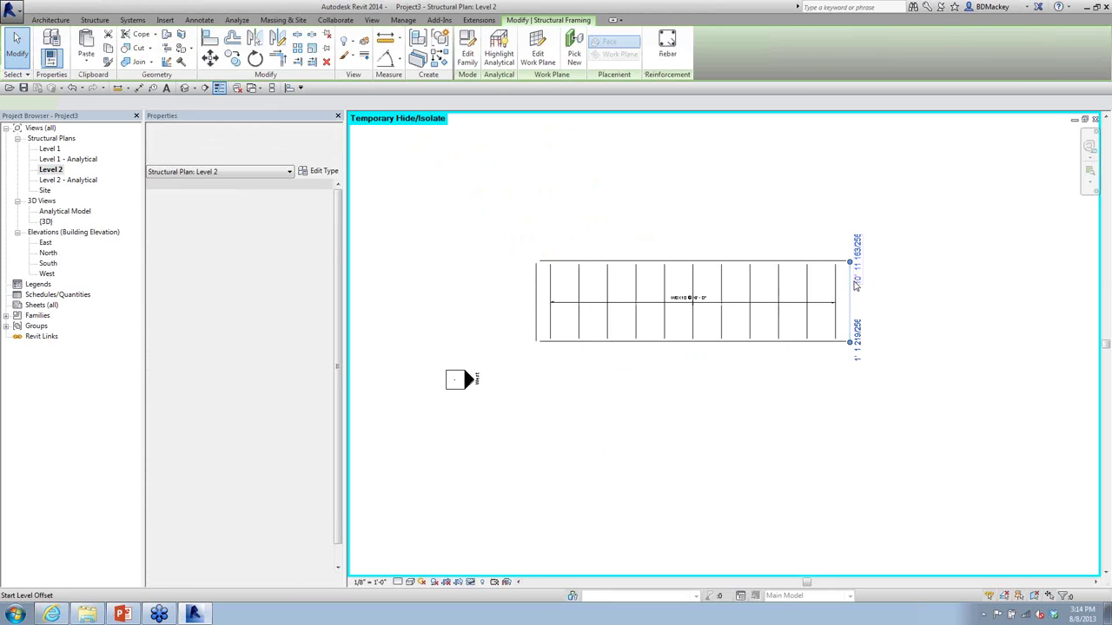
pyautogui.moveTo(851, 295); pyautogui.dragTo(923, 308)
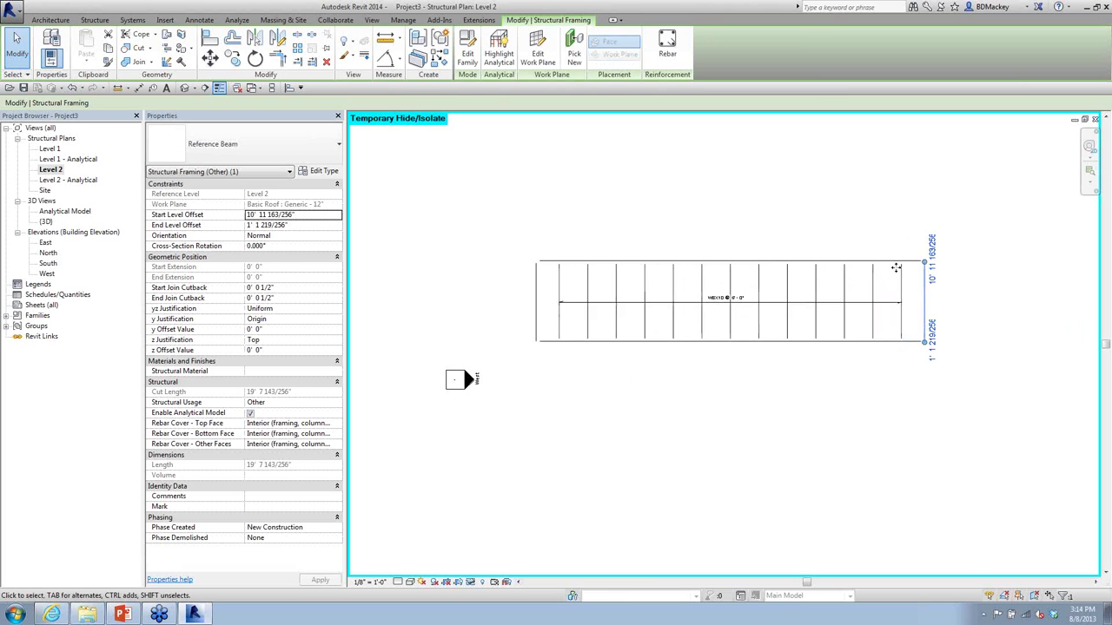
pyautogui.click(863, 405)
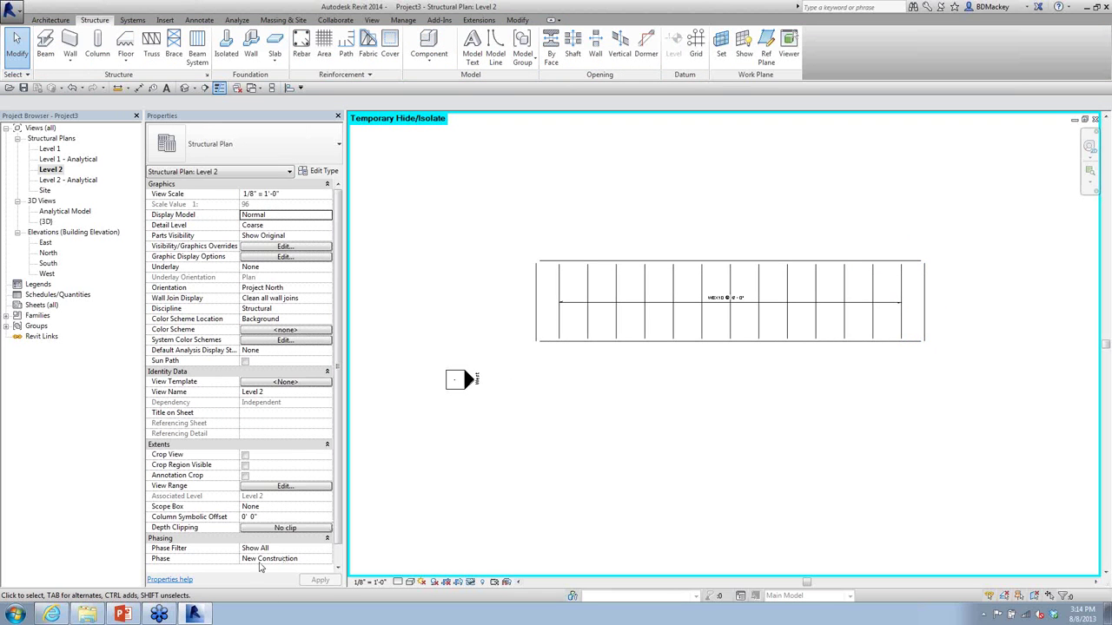
# Step: Switch to the PowerPoint slide show to read the next tip, and return to the Level 2 plan in Revit
pyautogui.moveTo(125, 617)
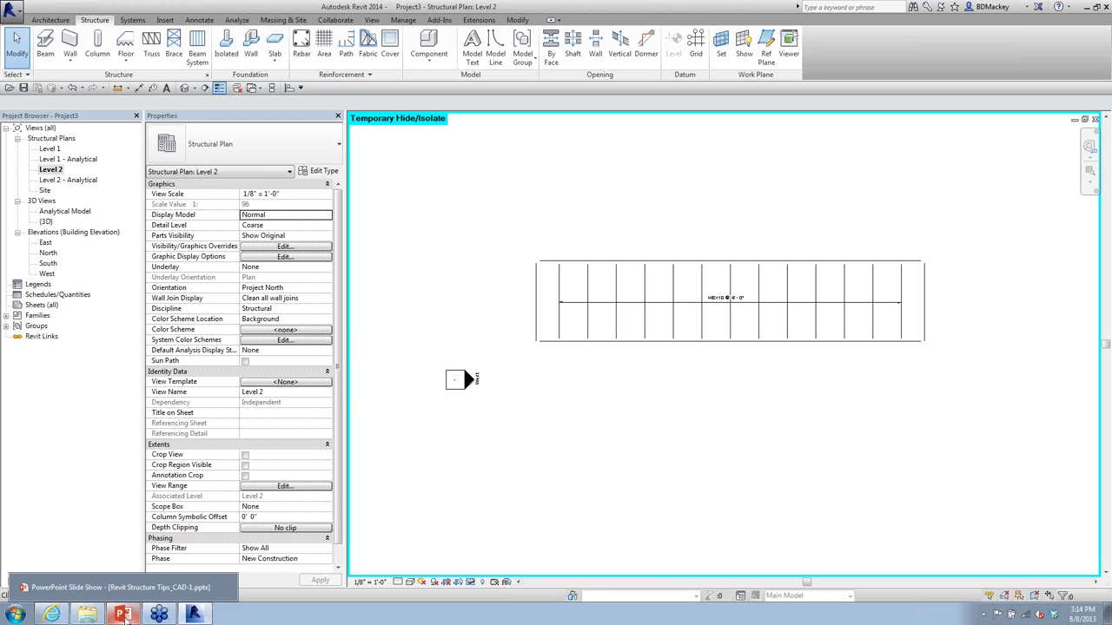
pyautogui.click(124, 615)
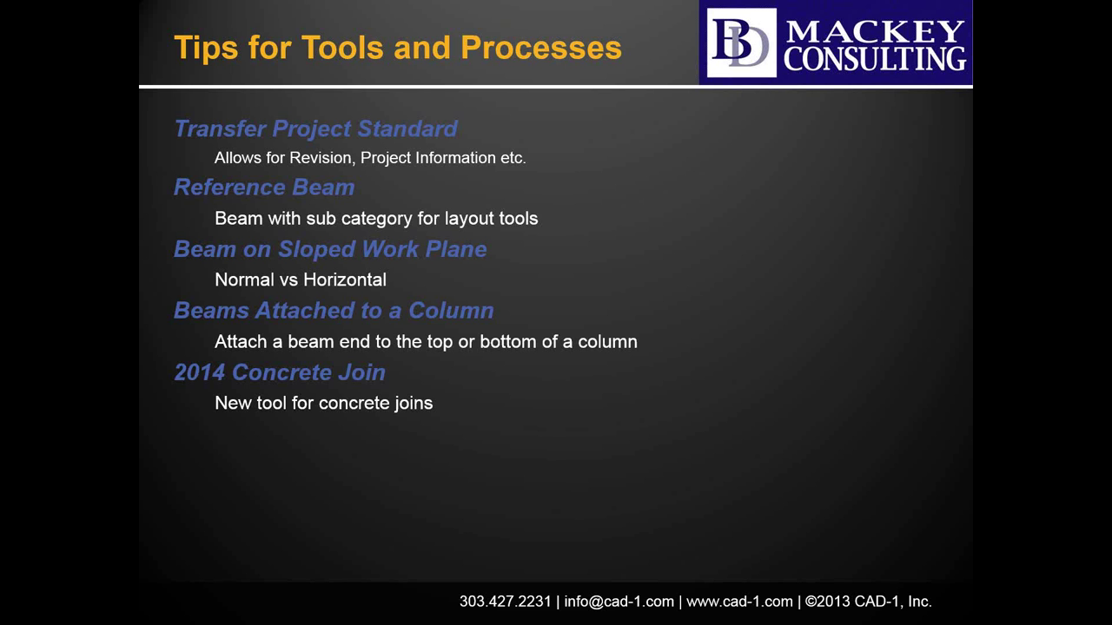
pyautogui.middleClick(301, 476)
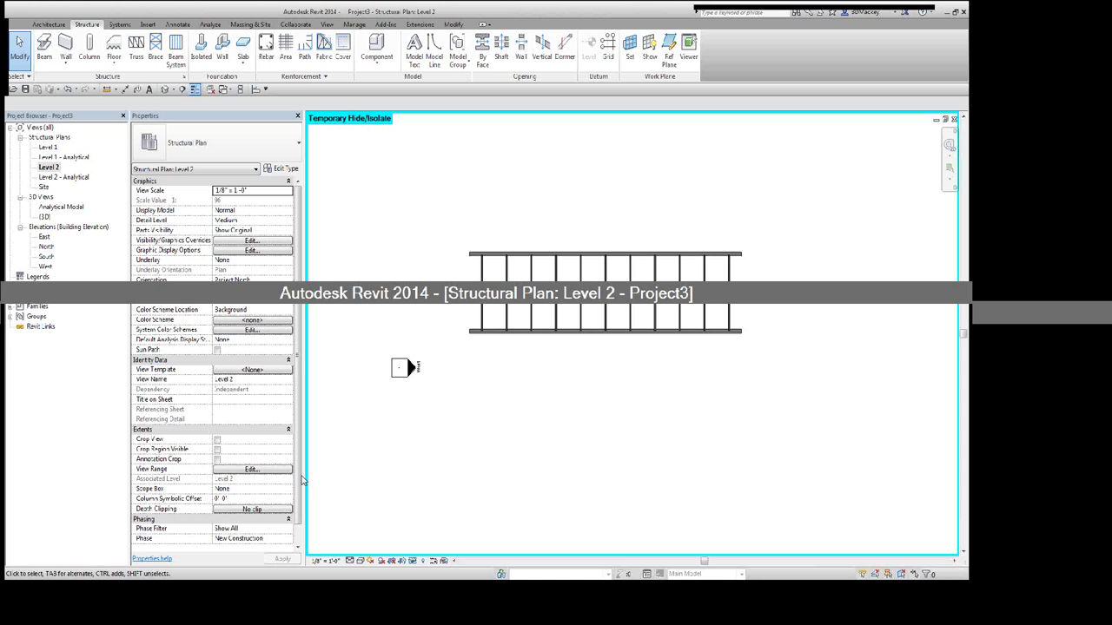
pyautogui.click(356, 261)
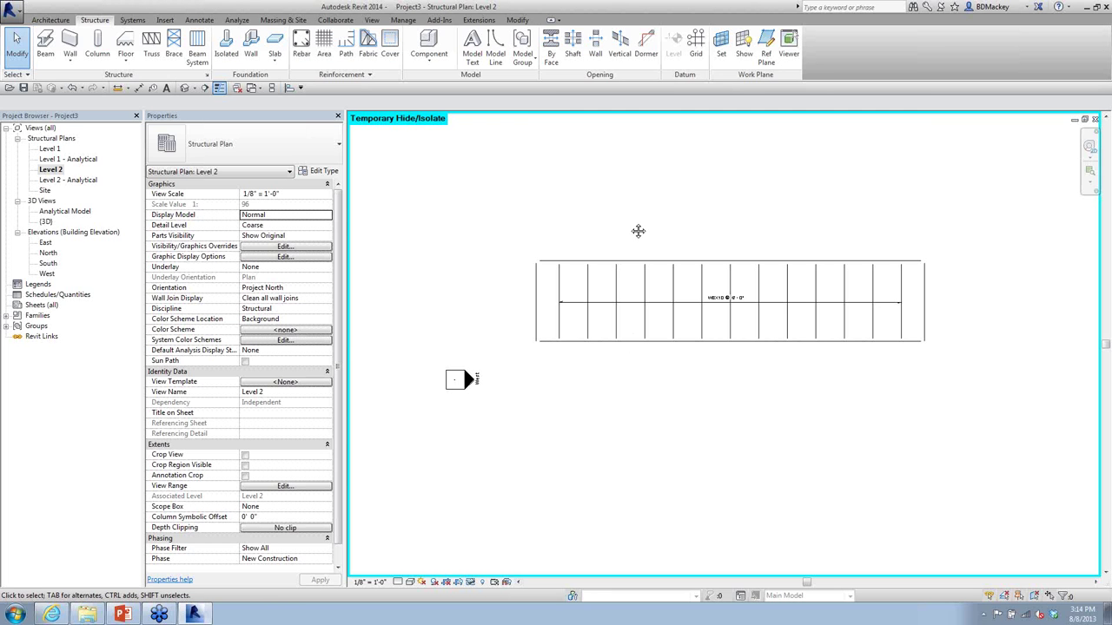
# Step: Check the placement planes offered for a new beam, leave the command, and bring back the temporarily hidden roof in the Level 2 plan
pyautogui.moveTo(637, 231); pyautogui.dragTo(625, 254, button='middle')
pyautogui.click(47, 39)
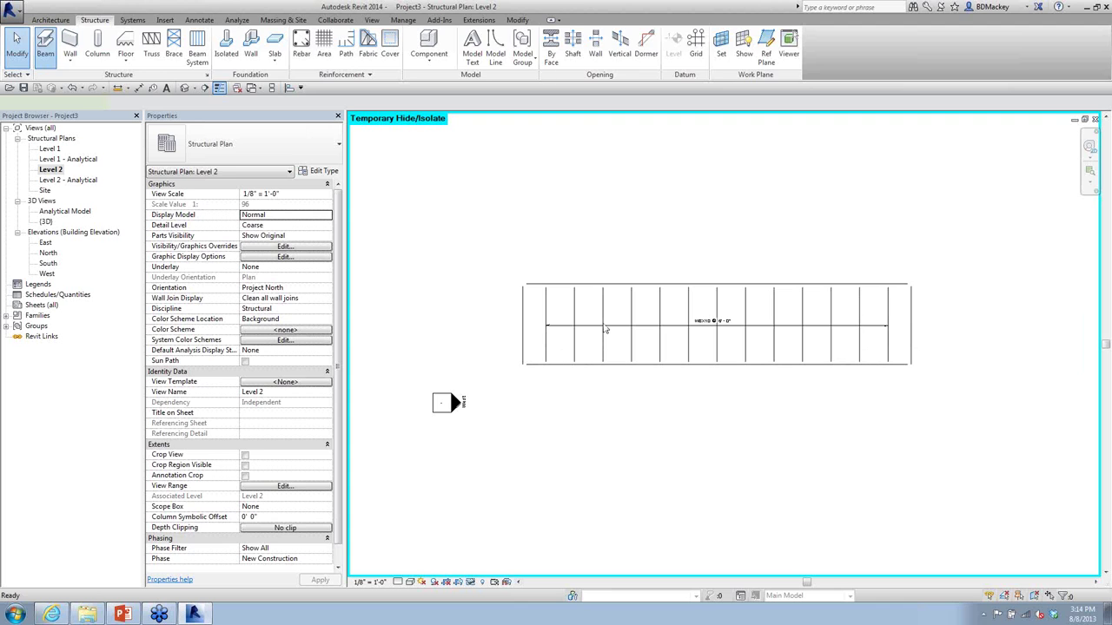
pyautogui.press('b')
pyautogui.press('m')
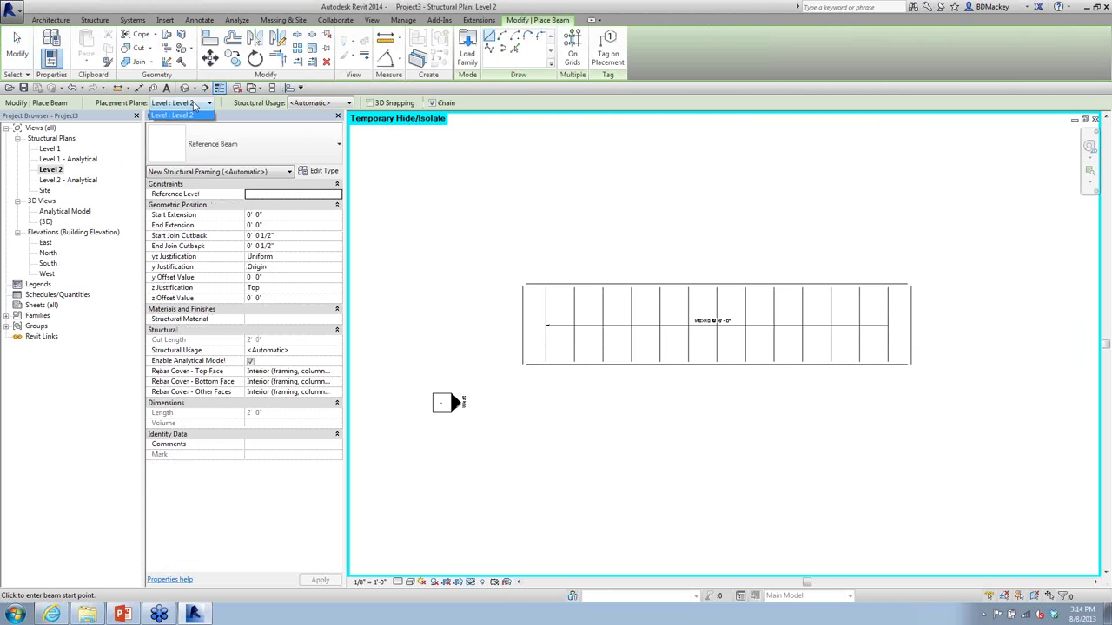
pyautogui.click(195, 104)
pyautogui.click(194, 104)
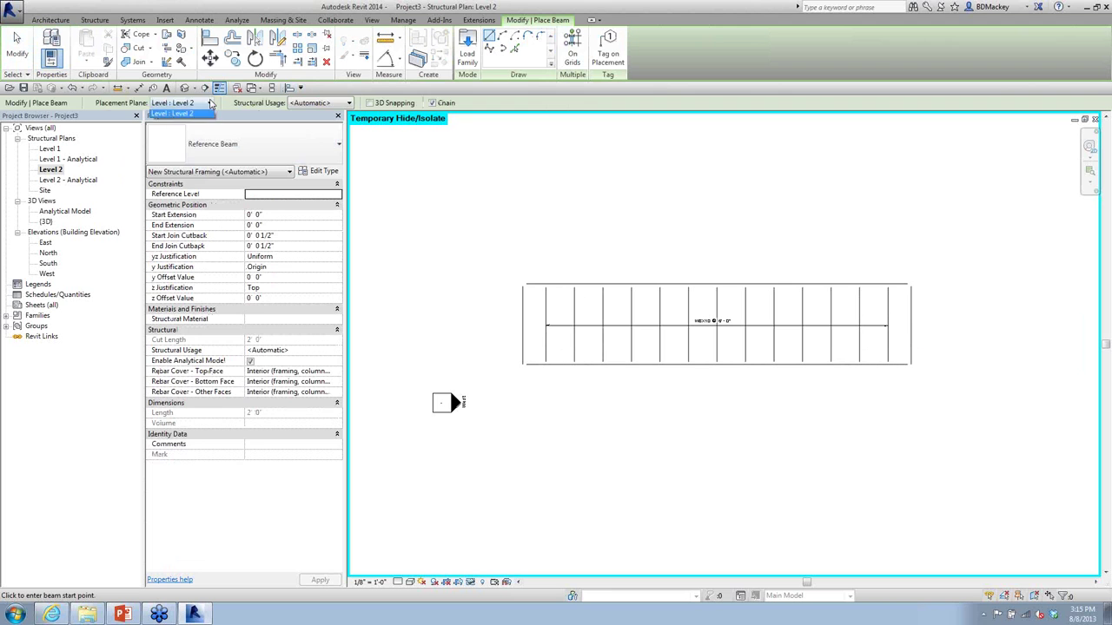
pyautogui.click(211, 103)
pyautogui.click(211, 104)
pyautogui.rightClick(502, 174)
pyautogui.click(511, 181)
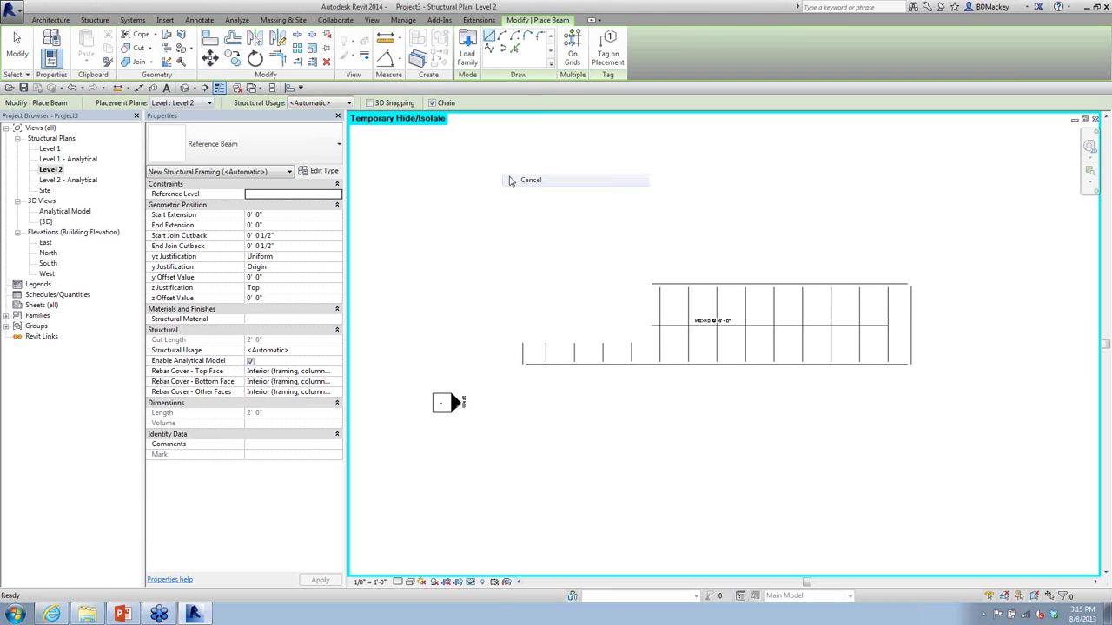
pyautogui.rightClick(528, 187)
pyautogui.click(536, 211)
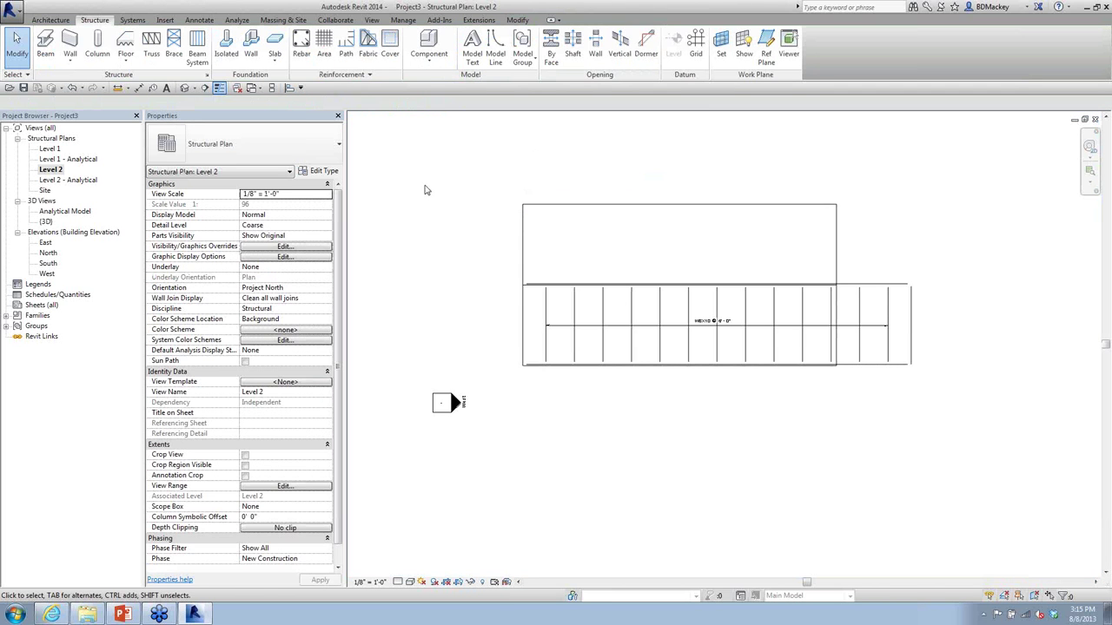
# Step: Set the work plane by picking the northern slope of the gable roof
pyautogui.click(721, 45)
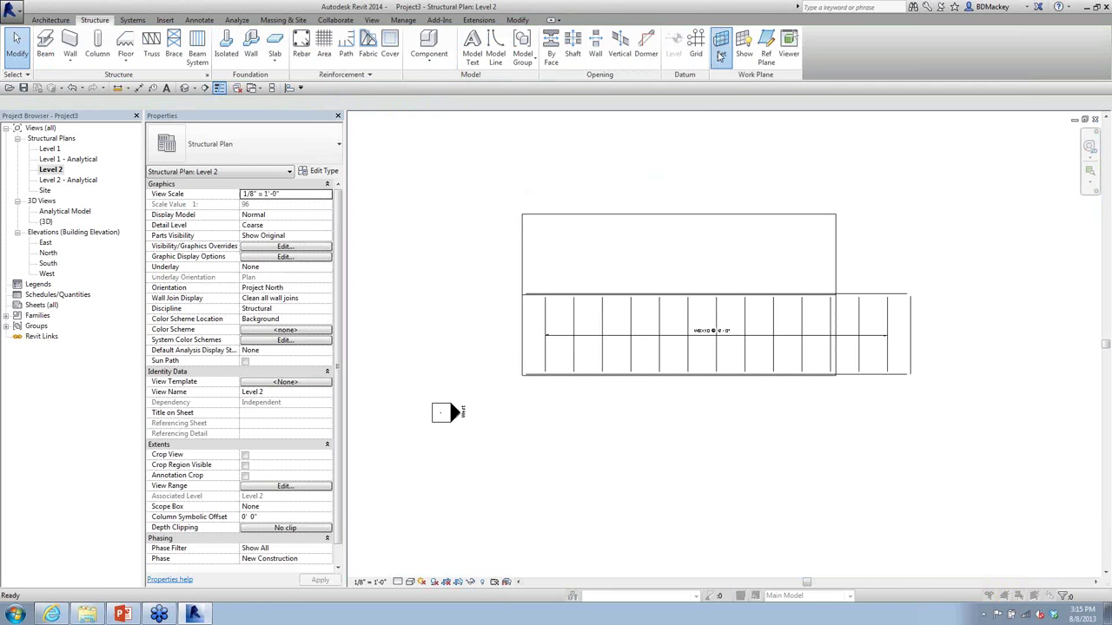
pyautogui.click(489, 322)
pyautogui.click(509, 372)
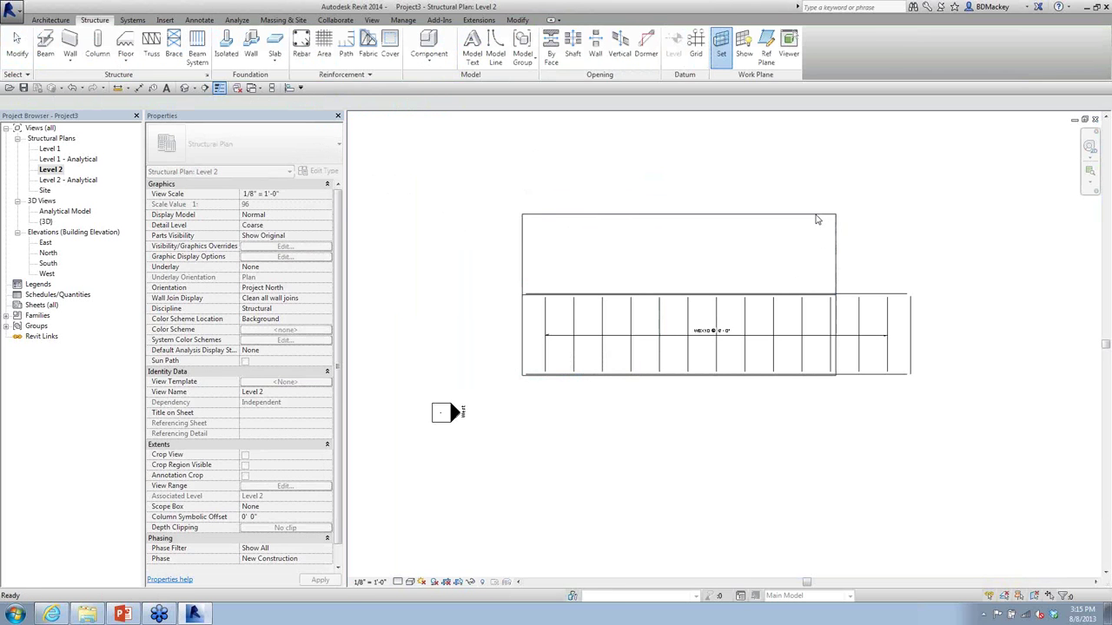
pyautogui.click(814, 217)
# Step: Place a Reference Beam about 37' 6" long on the northern roof slope, running parallel to the ridge
pyautogui.press('b')
pyautogui.press('m')
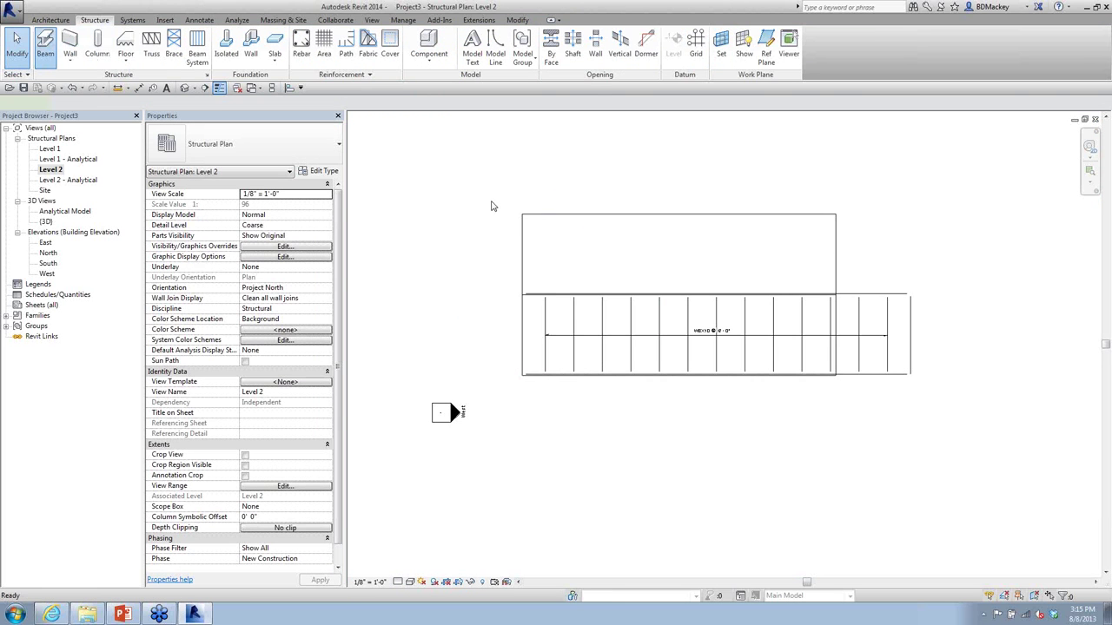
pyautogui.click(599, 262)
pyautogui.click(776, 262)
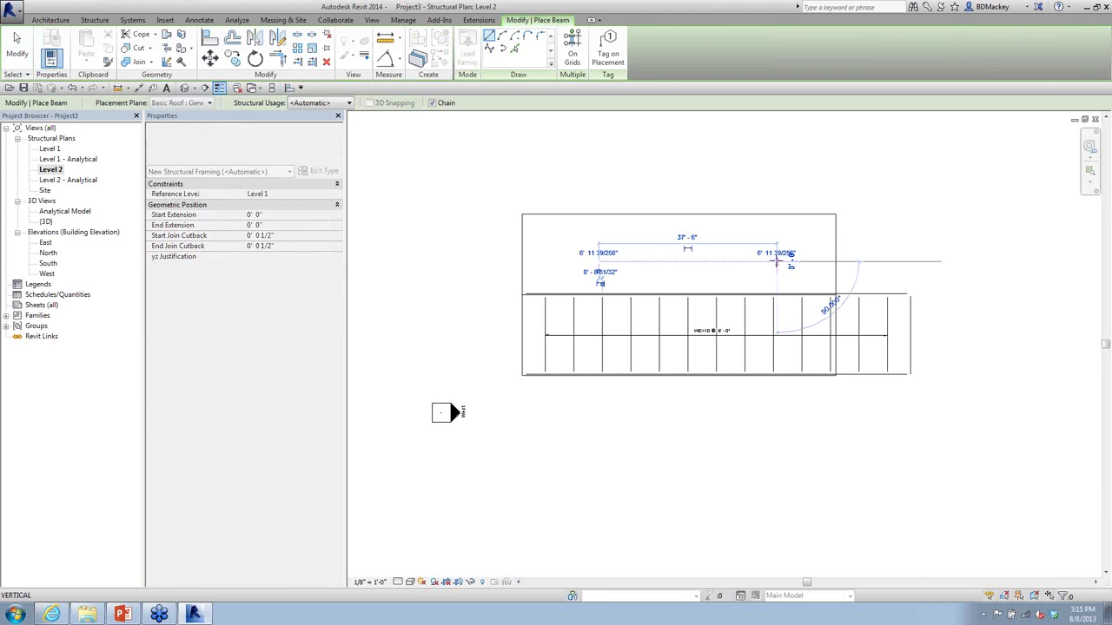
pyautogui.rightClick(701, 155)
pyautogui.click(730, 163)
pyautogui.rightClick(715, 160)
pyautogui.click(732, 168)
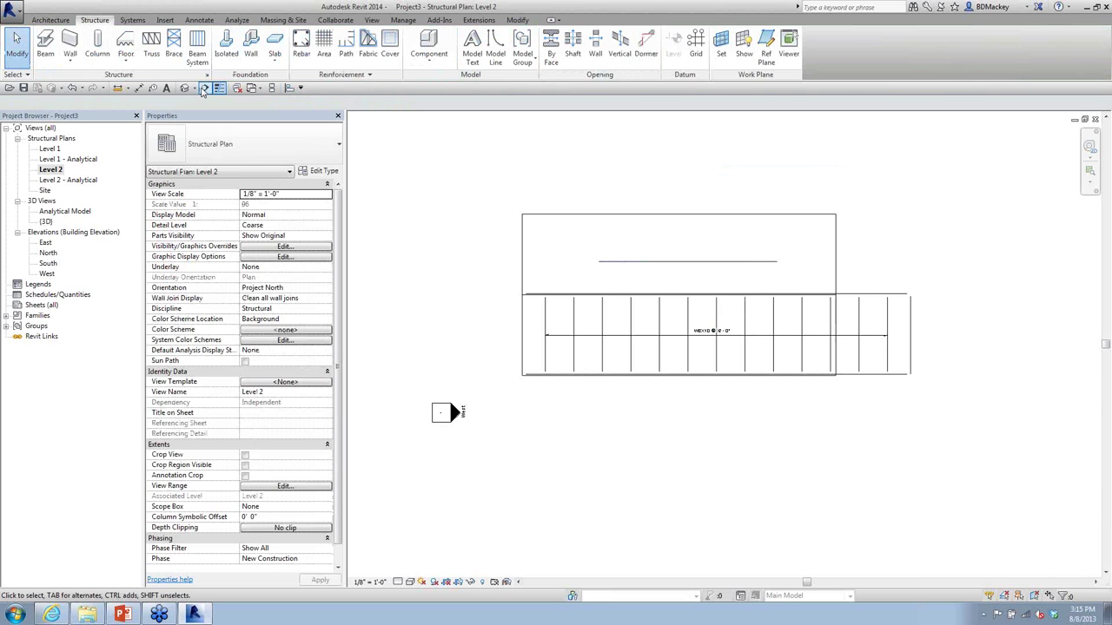
# Step: Cut a building section north-south through the middle of the roof, looking west, and open its view
pyautogui.click(205, 88)
pyautogui.click(694, 412)
pyautogui.click(694, 192)
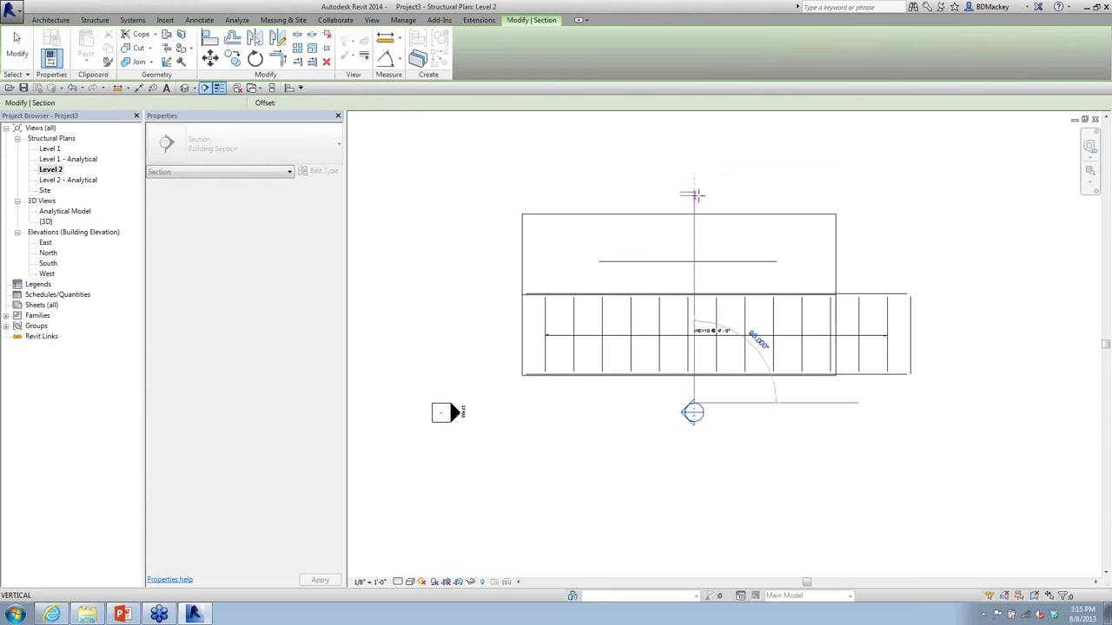
pyautogui.doubleClick(694, 412)
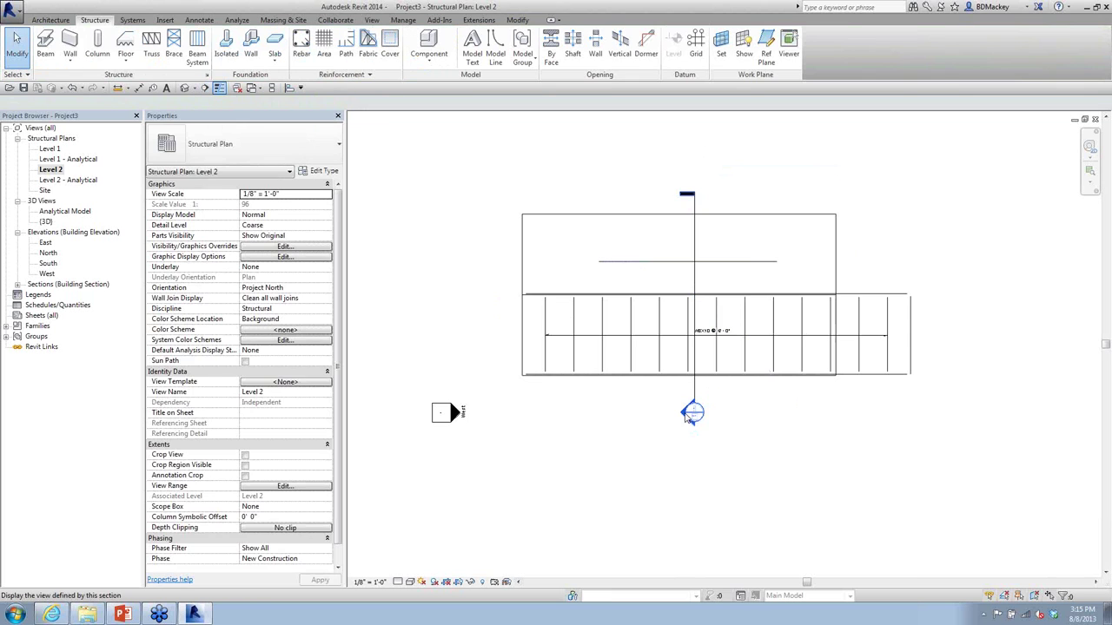
# Step: Try the roof section at Medium detail level and return the view to Coarse
pyautogui.click(397, 582)
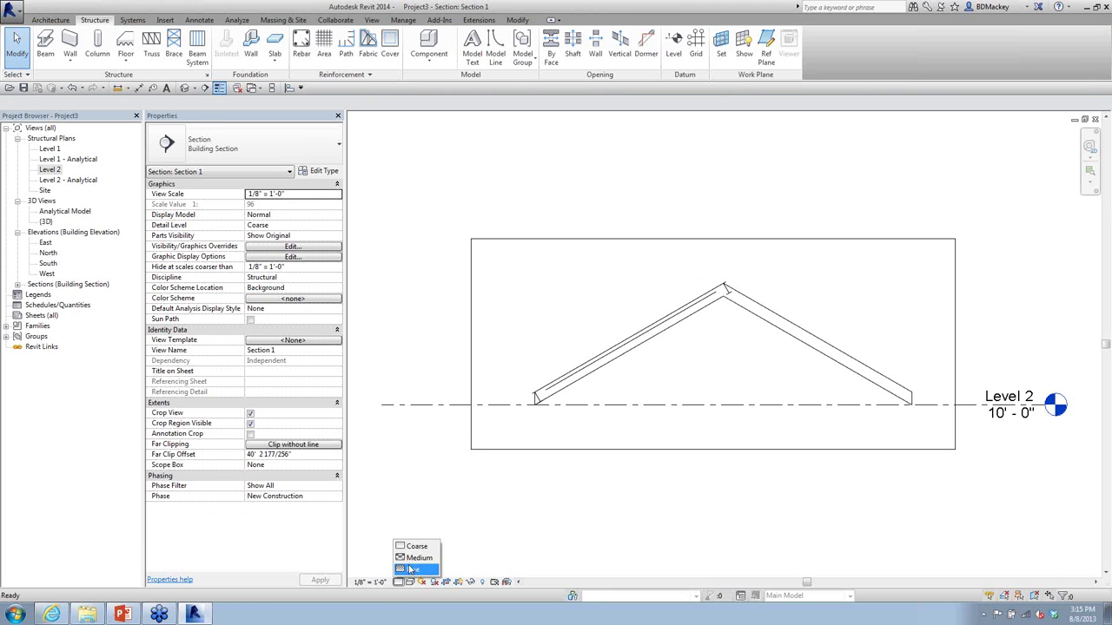
pyautogui.click(415, 557)
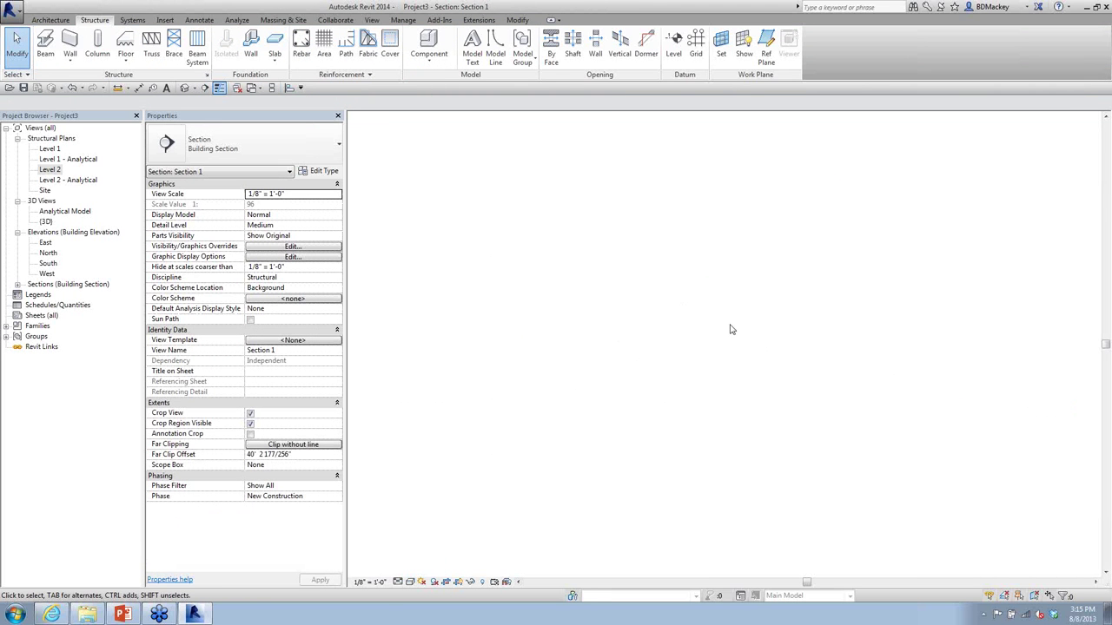
pyautogui.click(400, 582)
pyautogui.click(409, 559)
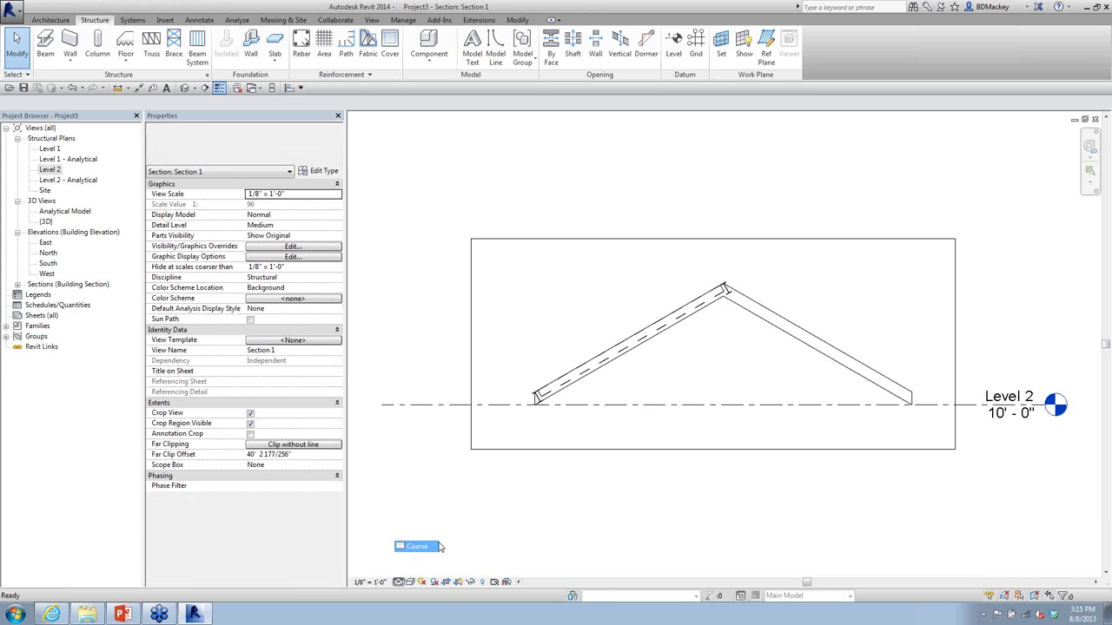
# Step: Change the reference beam on the northern roof slope to a W-Wide Flange W14X30 and inspect its tilt in the section
pyautogui.click(828, 350)
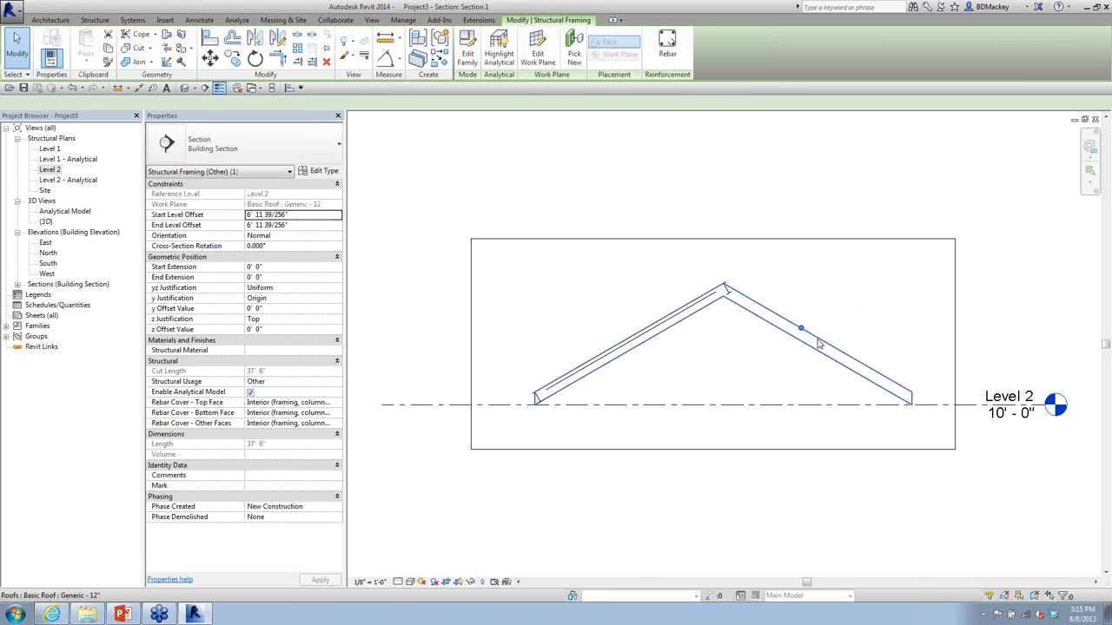
pyautogui.click(244, 145)
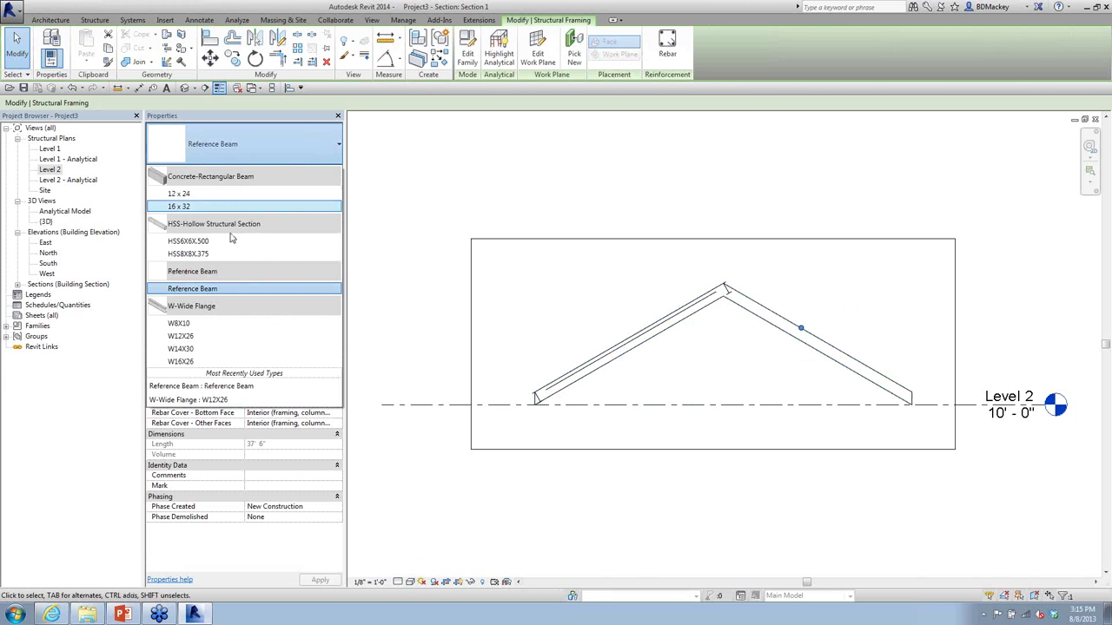
pyautogui.click(193, 351)
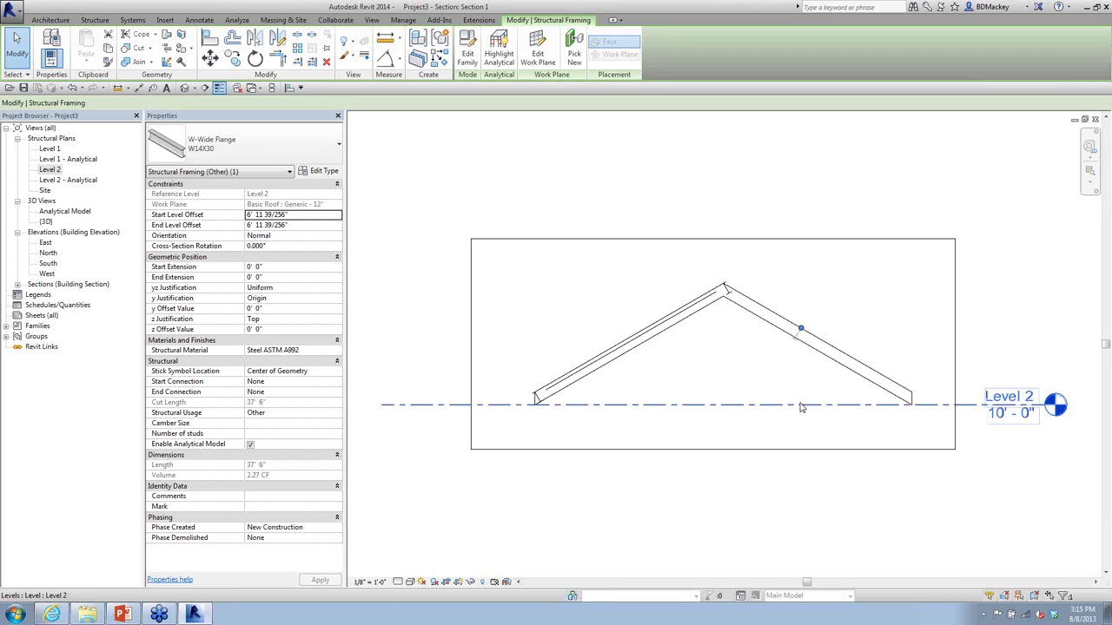
pyautogui.click(710, 362)
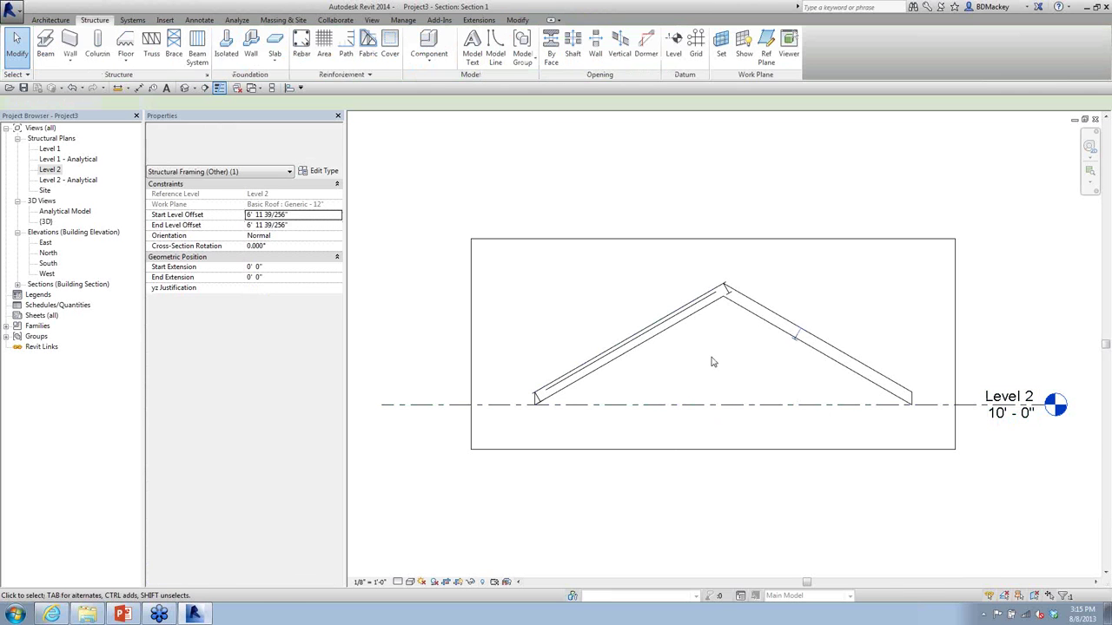
pyautogui.scroll(5, 795, 365)
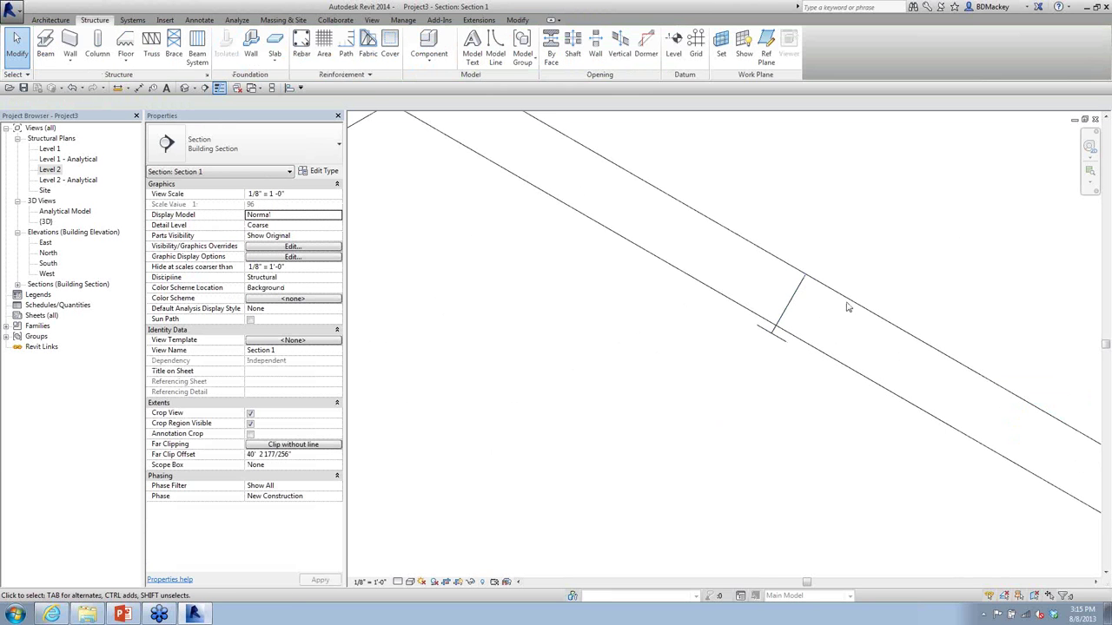
pyautogui.scroll(-5, 658, 227)
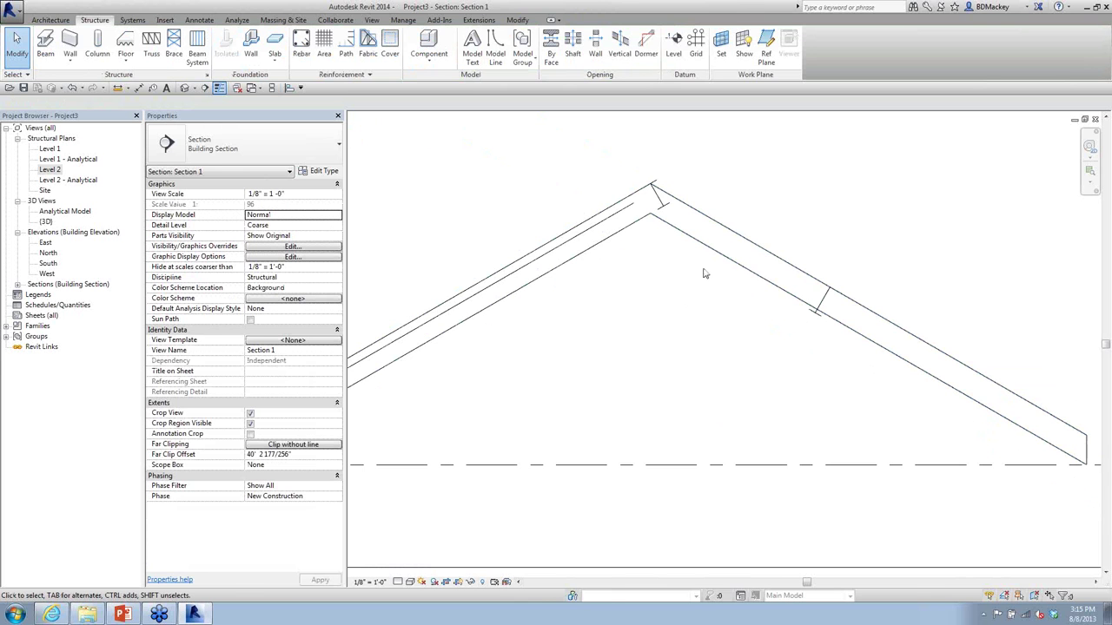
pyautogui.scroll(2, 816, 323)
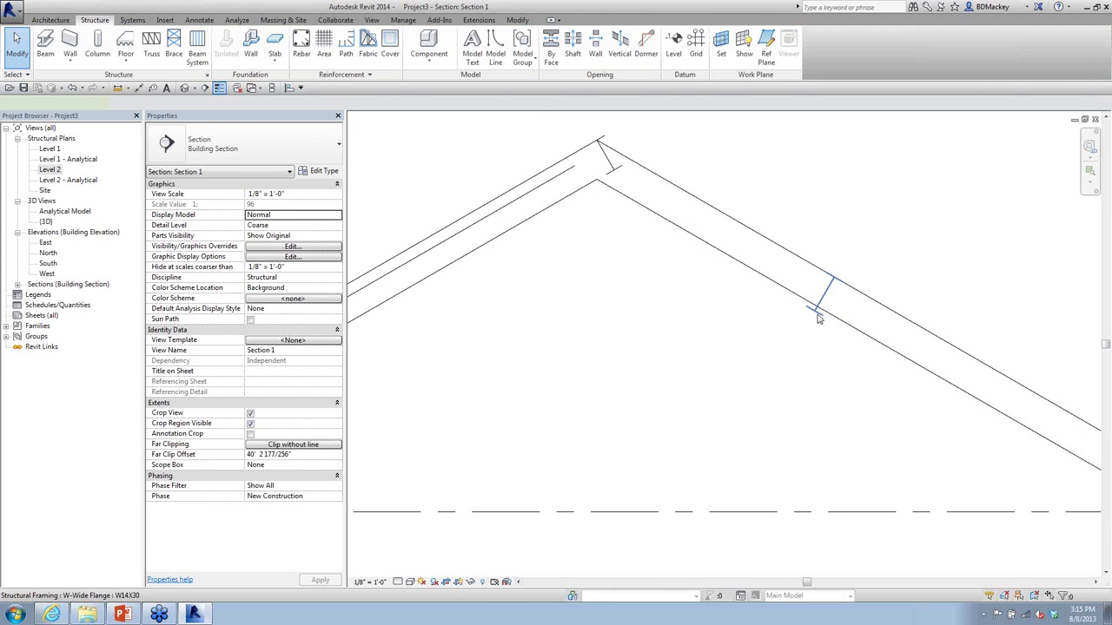
# Step: Try a cross-section rotation of -30° on the W14X30 slope beam and reset the rotation to 0°
pyautogui.click(819, 309)
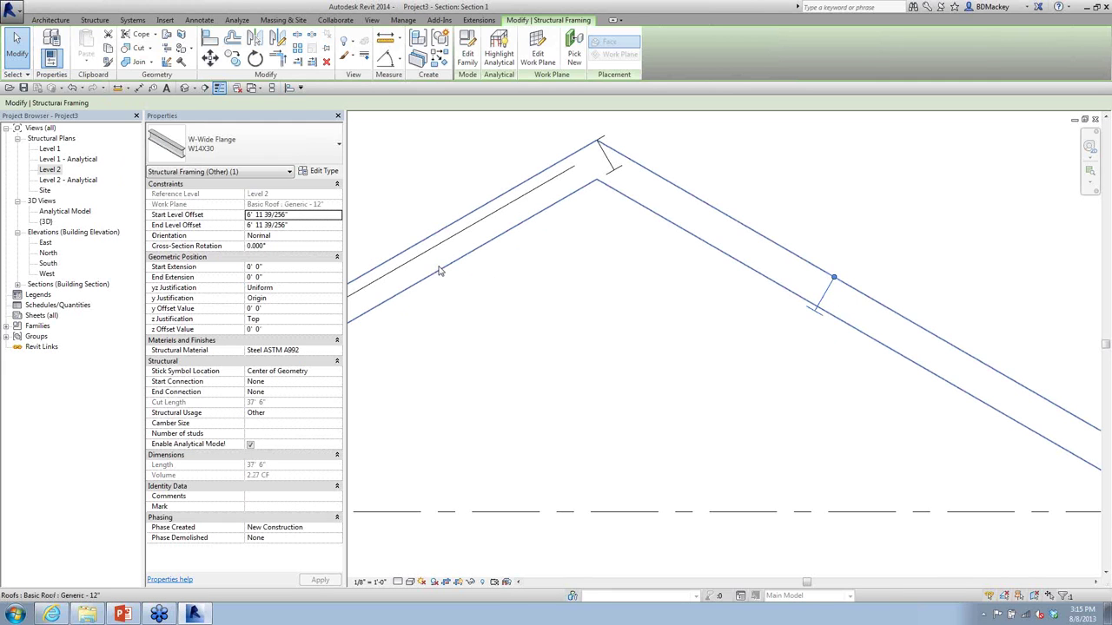
pyautogui.click(285, 245)
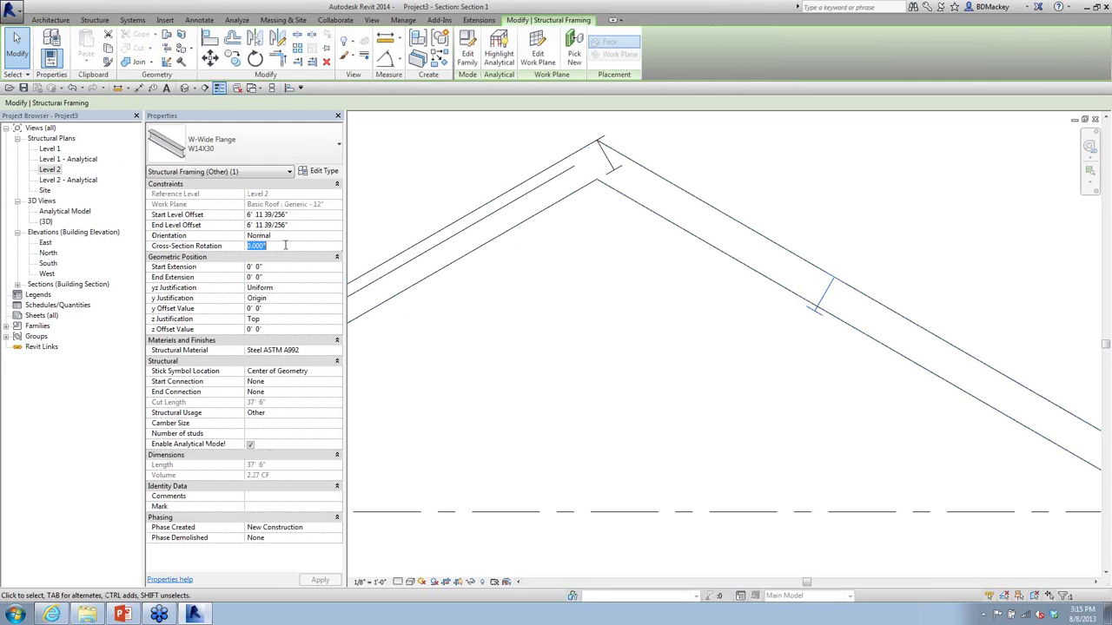
pyautogui.write('-30')
pyautogui.press('Return')
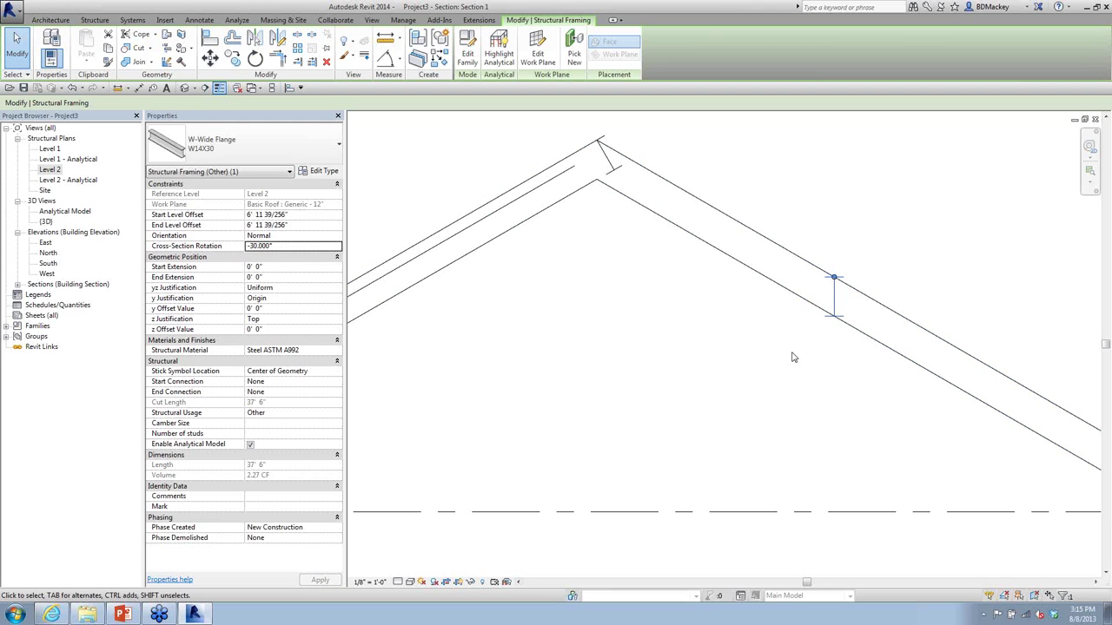
pyautogui.click(301, 249)
pyautogui.write('0')
pyautogui.press('Return')
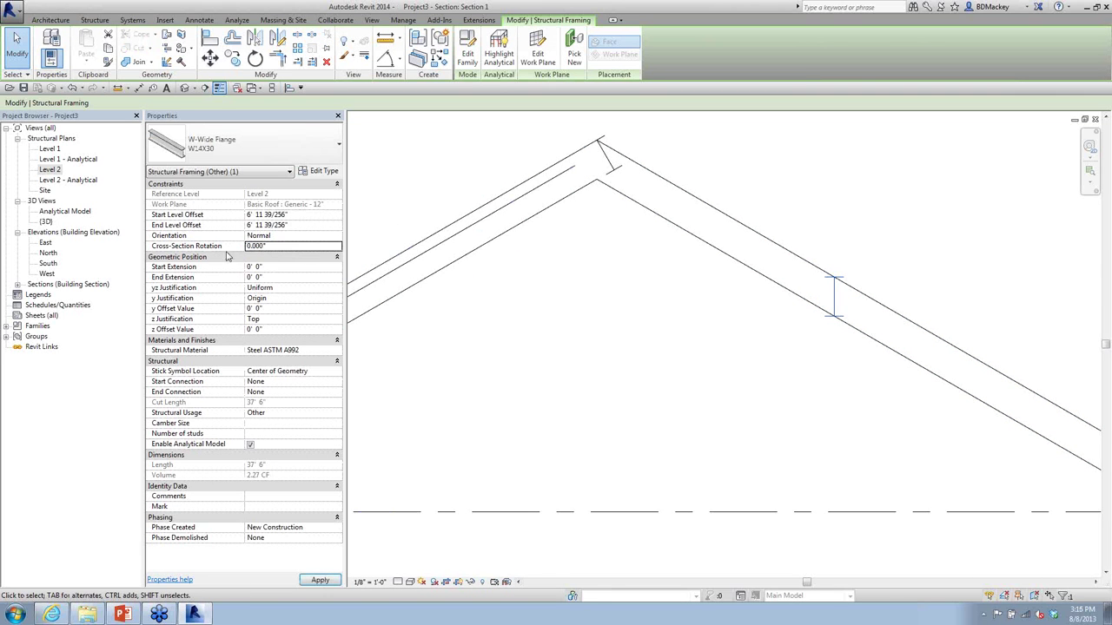
# Step: Try the Horizontal orientation on the W14X30 slope beam and return it to Normal
pyautogui.click(304, 236)
pyautogui.click(338, 237)
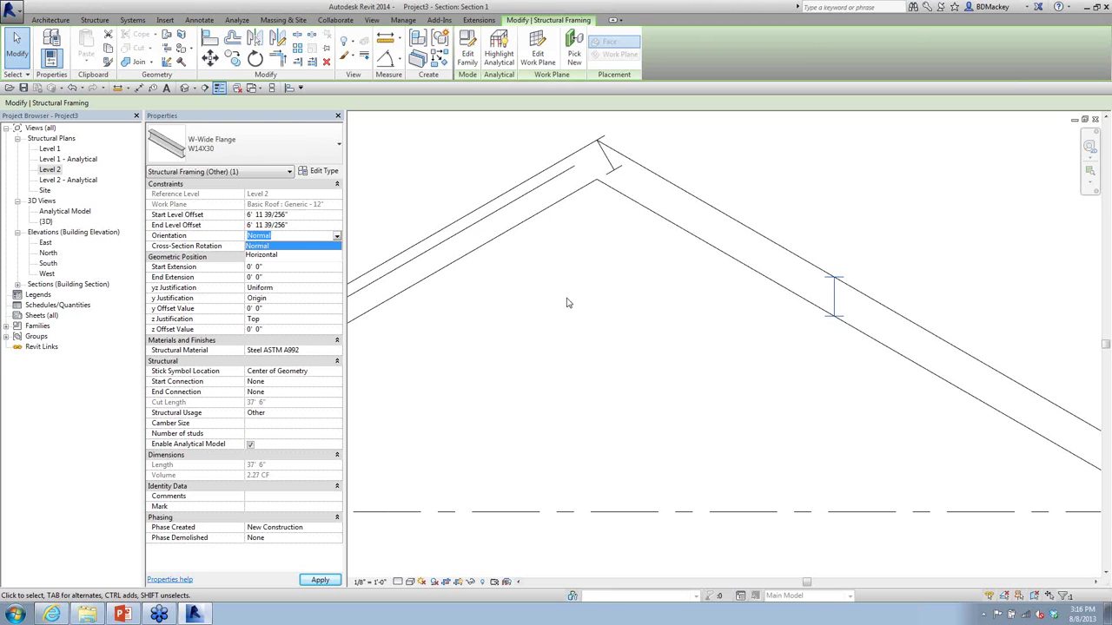
pyautogui.click(261, 254)
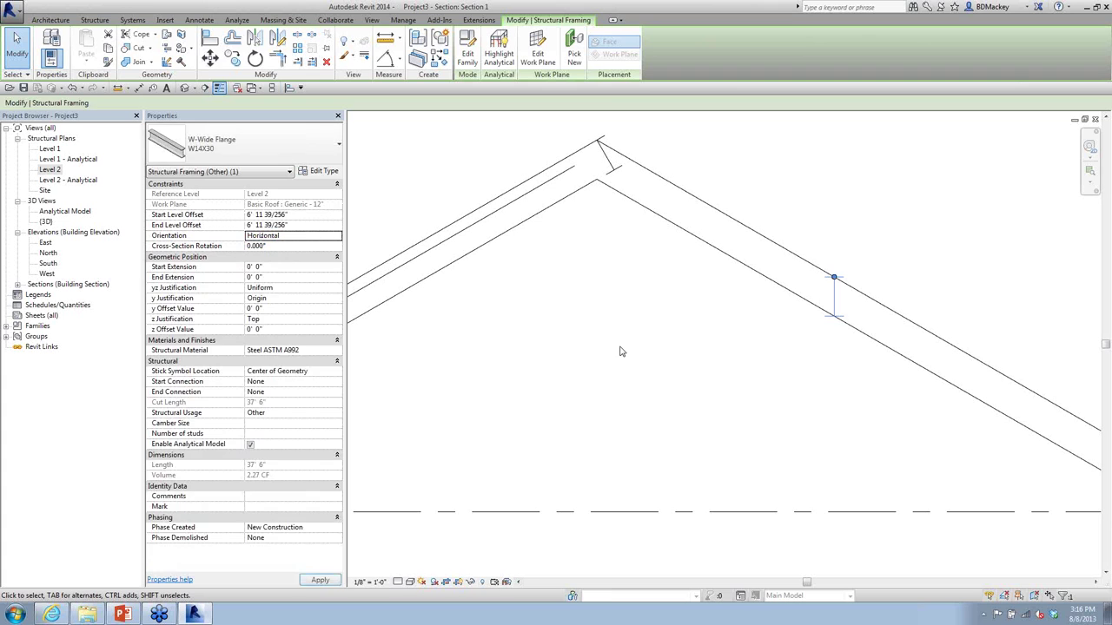
pyautogui.click(621, 351)
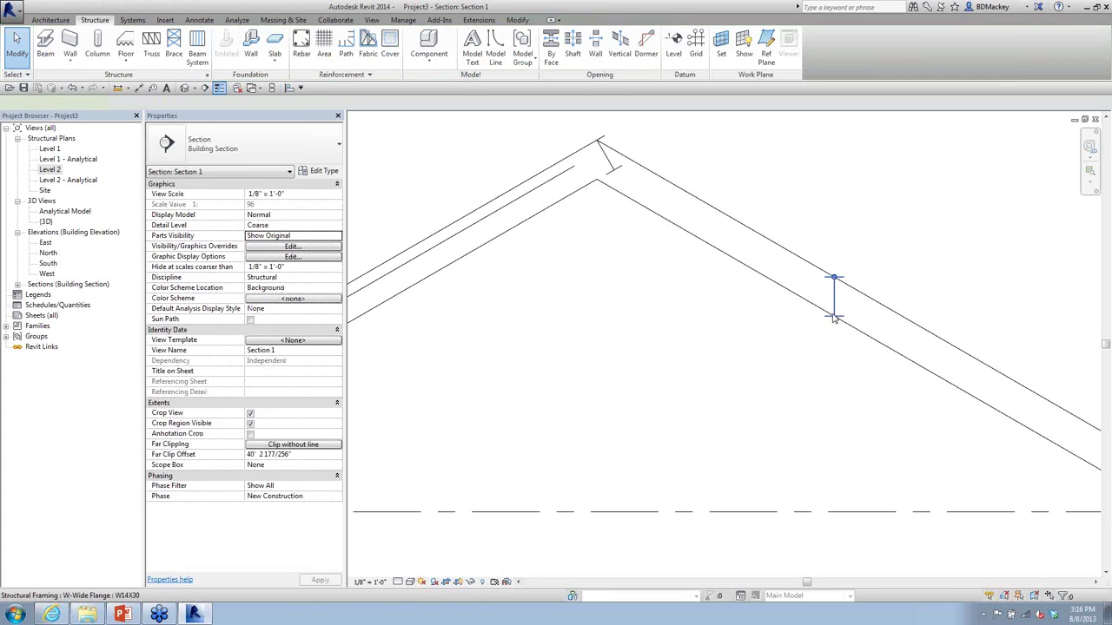
pyautogui.click(789, 287)
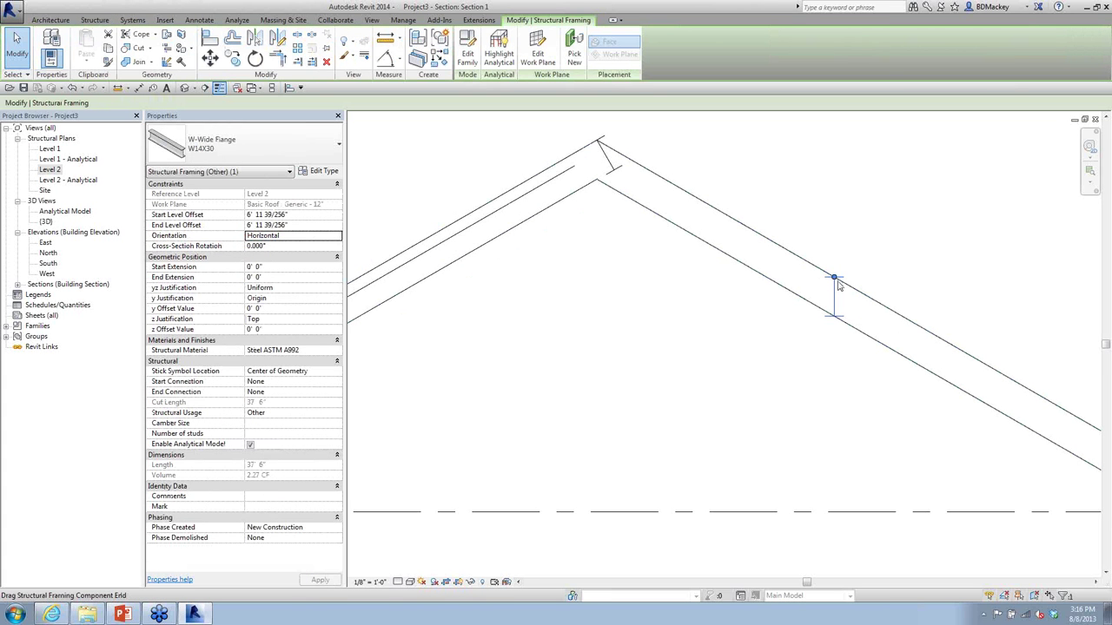
pyautogui.click(339, 236)
pyautogui.click(258, 249)
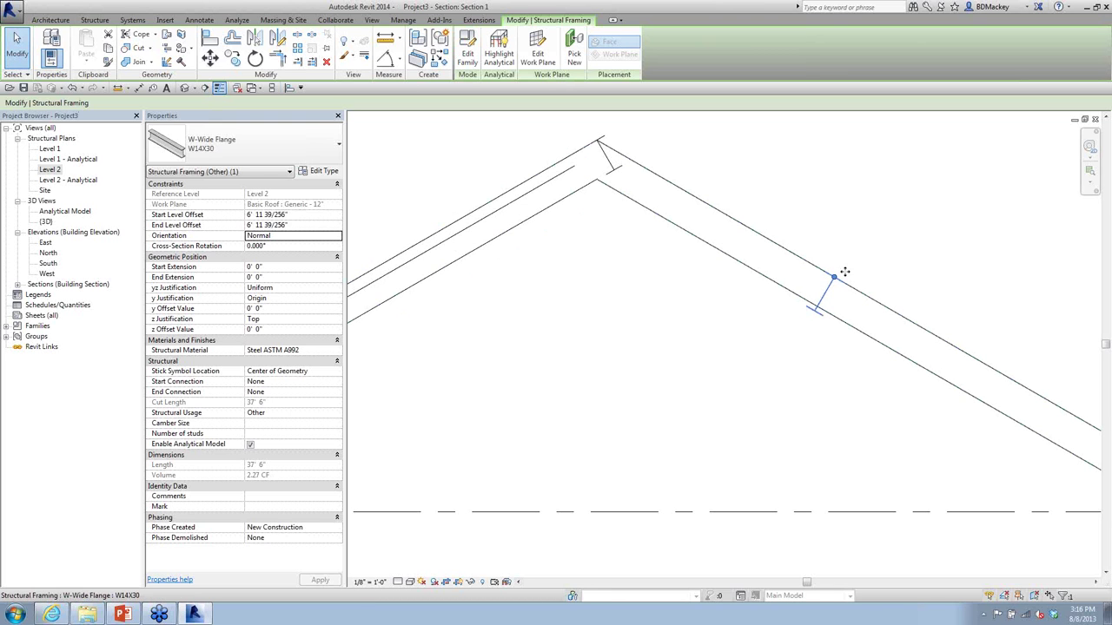
# Step: Set the orientation of the W12X26 beam at the roof ridge to Horizontal
pyautogui.scroll(-2, 828, 295)
pyautogui.moveTo(741, 333); pyautogui.dragTo(853, 329, button='middle')
pyautogui.click(858, 328)
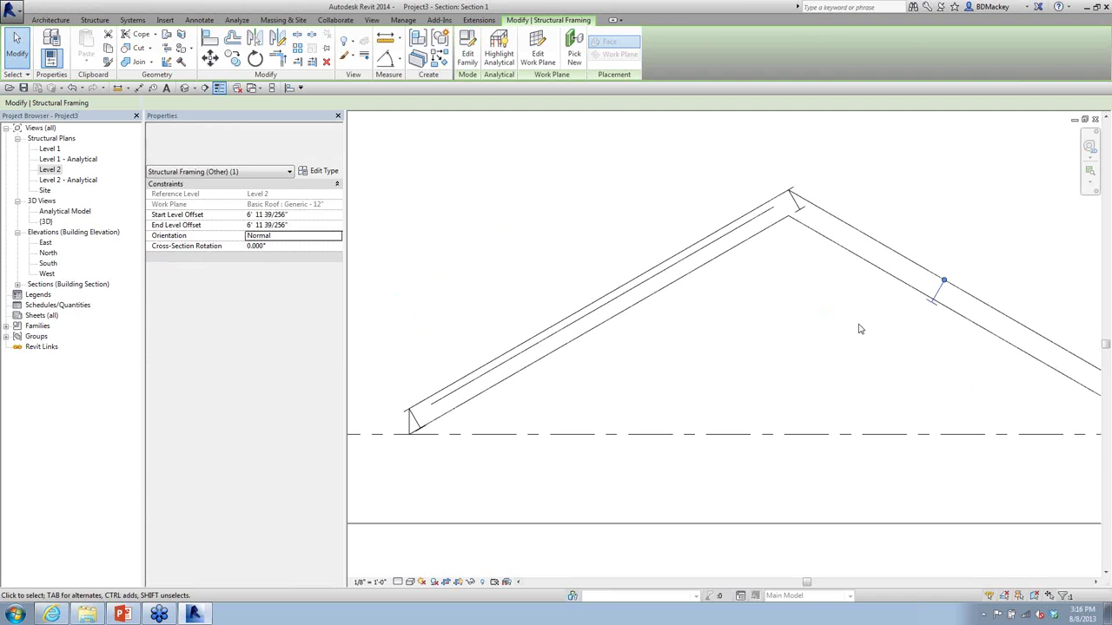
pyautogui.click(583, 333)
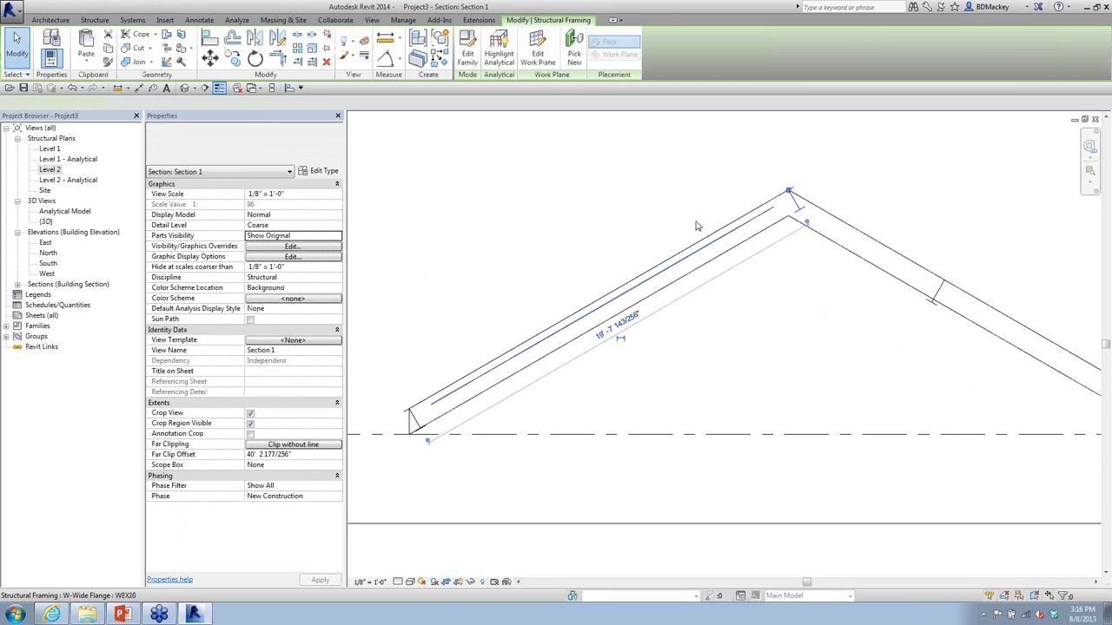
pyautogui.click(337, 236)
pyautogui.click(287, 256)
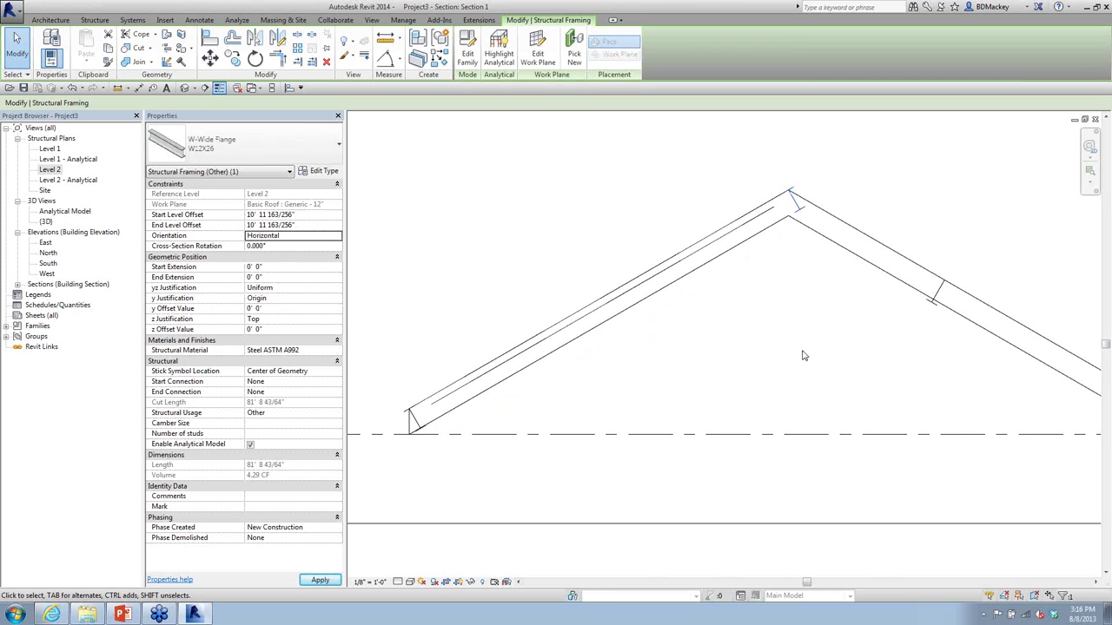
pyautogui.press('Escape')
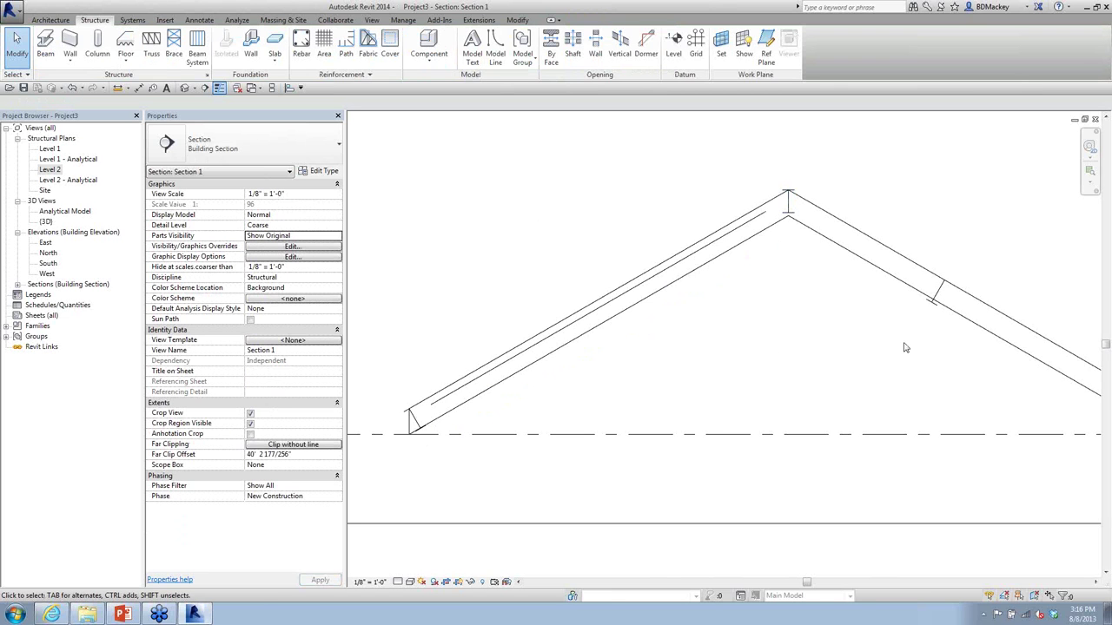
pyautogui.moveTo(906, 356); pyautogui.dragTo(863, 324, button='middle')
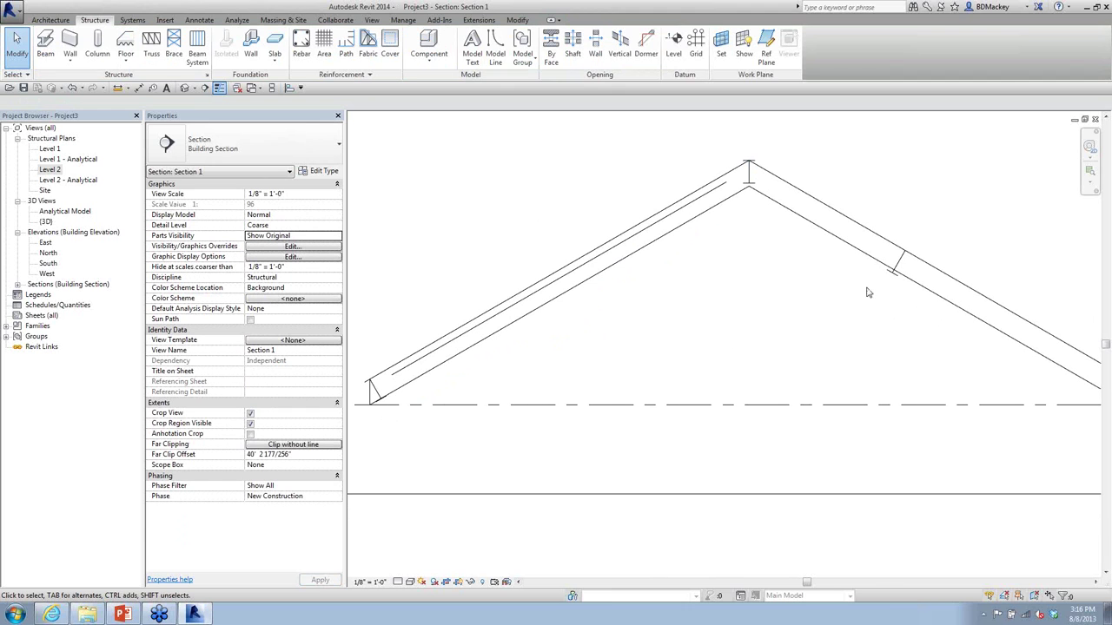
# Step: Review the Tips for Tools and Processes slide in the PowerPoint slide show and switch back to Revit
pyautogui.click(209, 619)
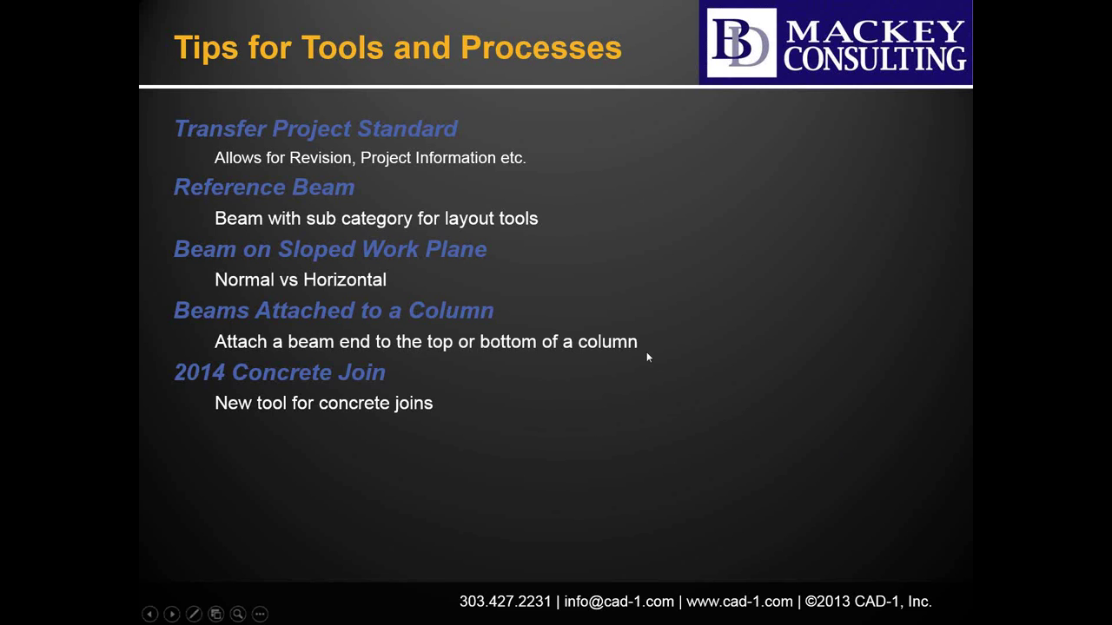
pyautogui.hotkey('alt', 'Tab')
pyautogui.hotkey('alt', 'Tab')
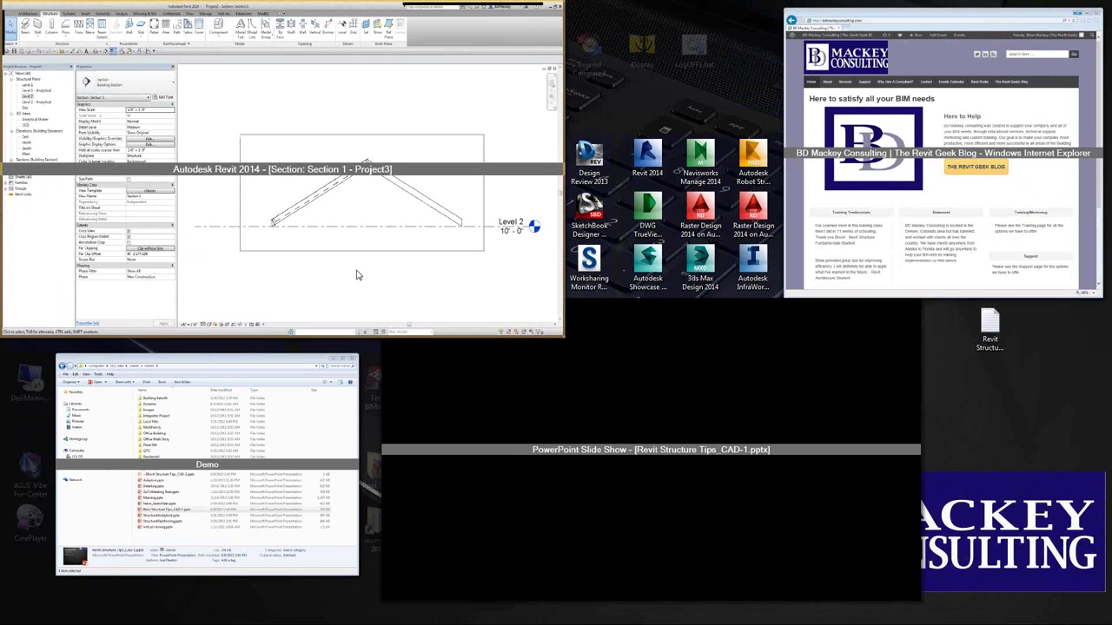
pyautogui.click(355, 273)
# Step: Open the Level 2 structural plan
pyautogui.doubleClick(51, 171)
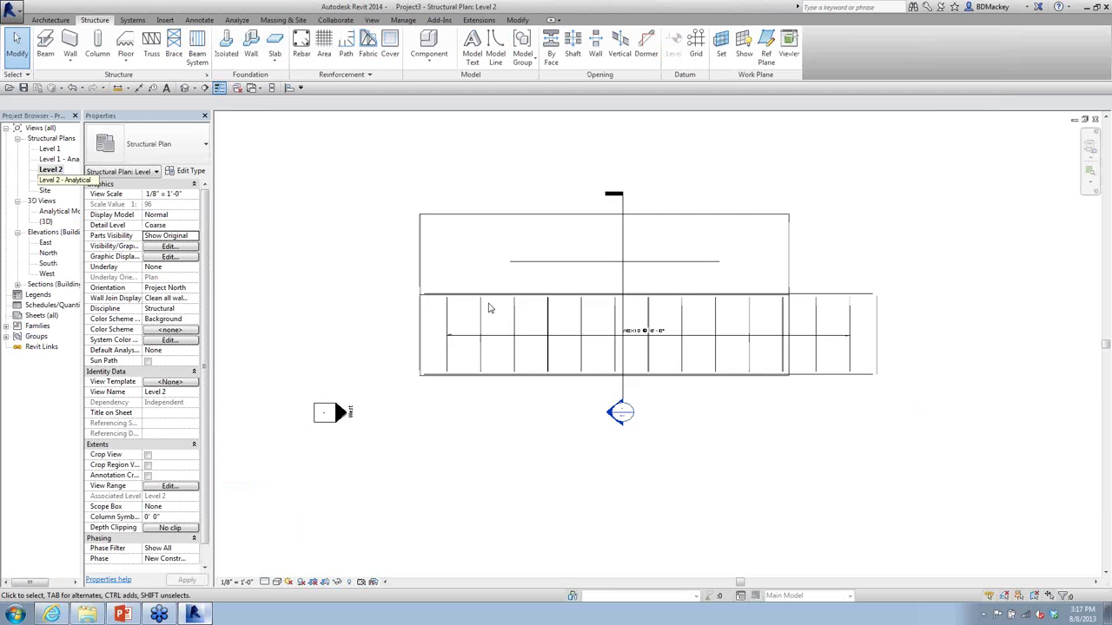
pyautogui.scroll(-4, 495, 310)
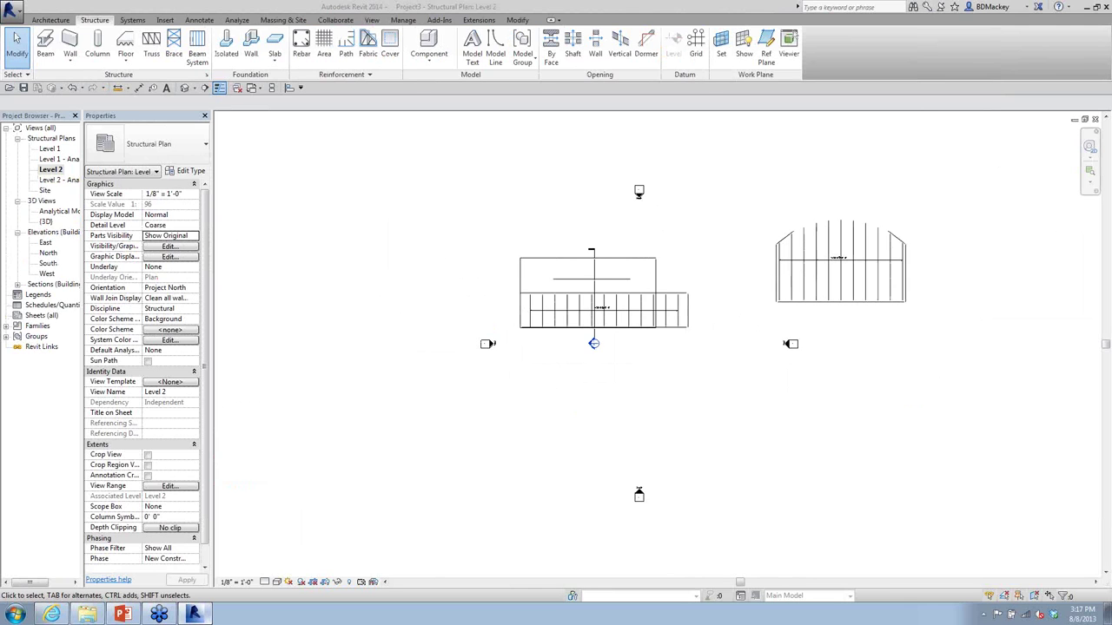
pyautogui.click(917, 370)
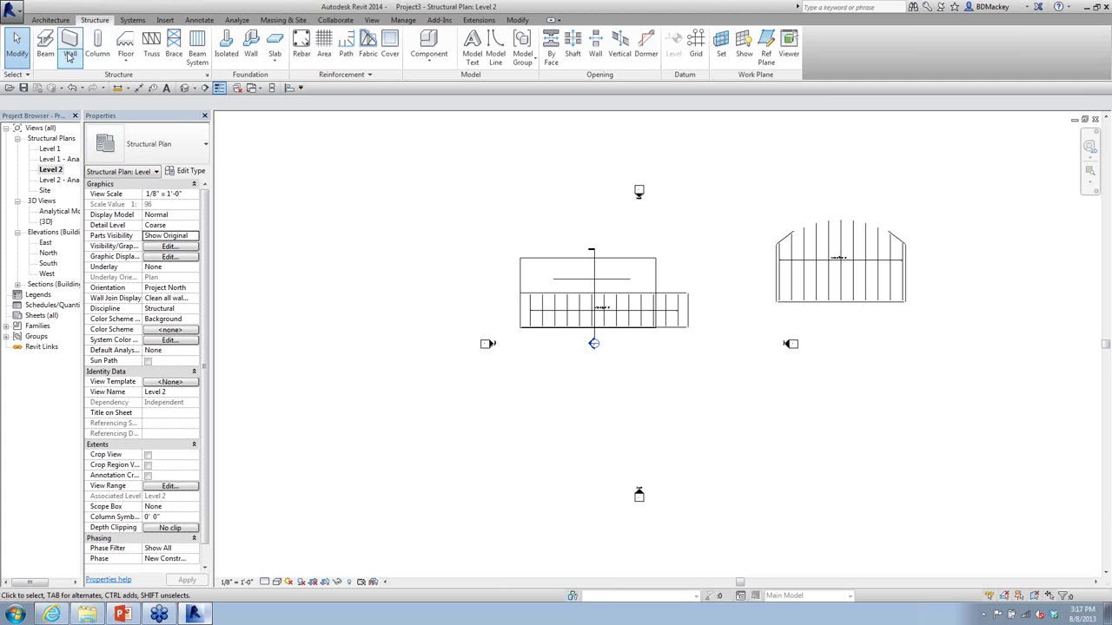
# Step: Place four vertical W10X49 structural columns at the corners of a rectangle in the empty area south of the roof
pyautogui.click(97, 43)
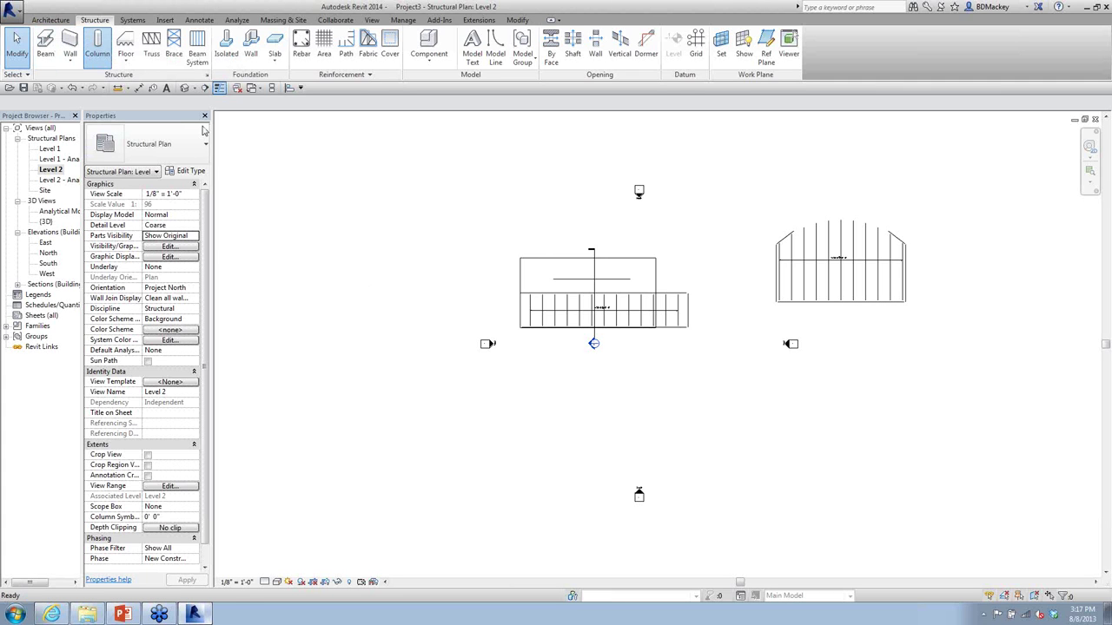
pyautogui.scroll(3, 576, 403)
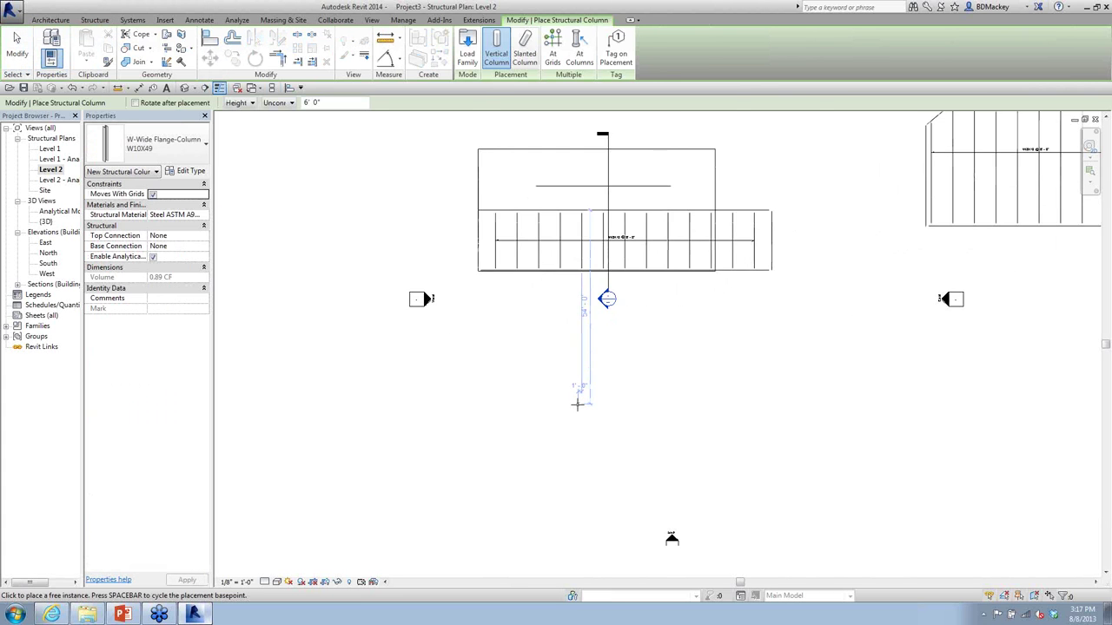
pyautogui.scroll(2, 576, 403)
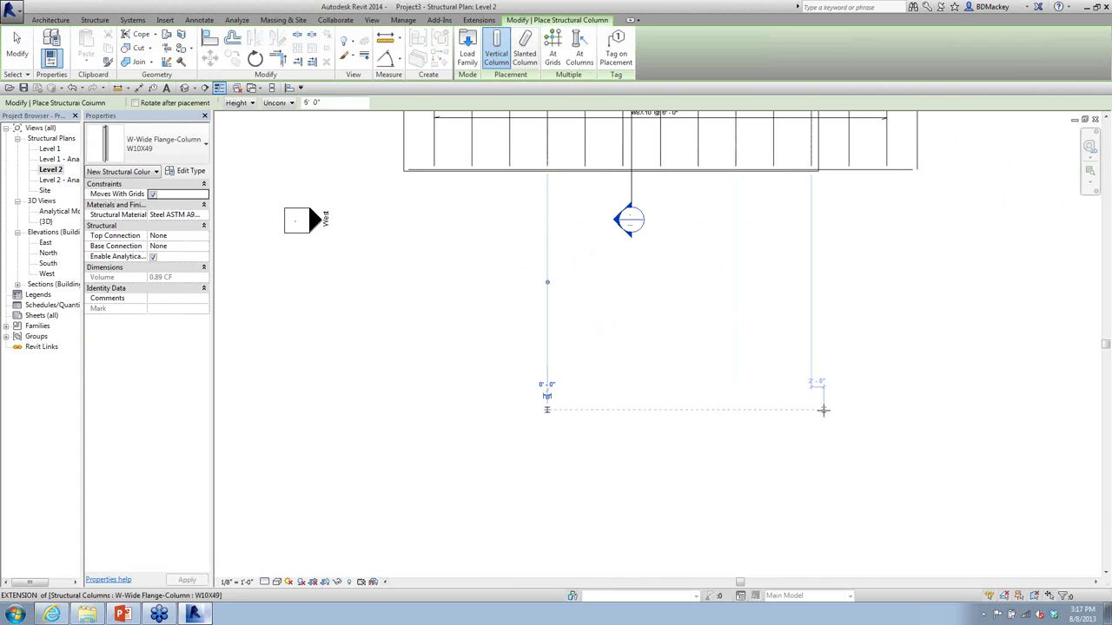
pyautogui.click(823, 410)
pyautogui.moveTo(828, 445); pyautogui.dragTo(821, 396, button='middle')
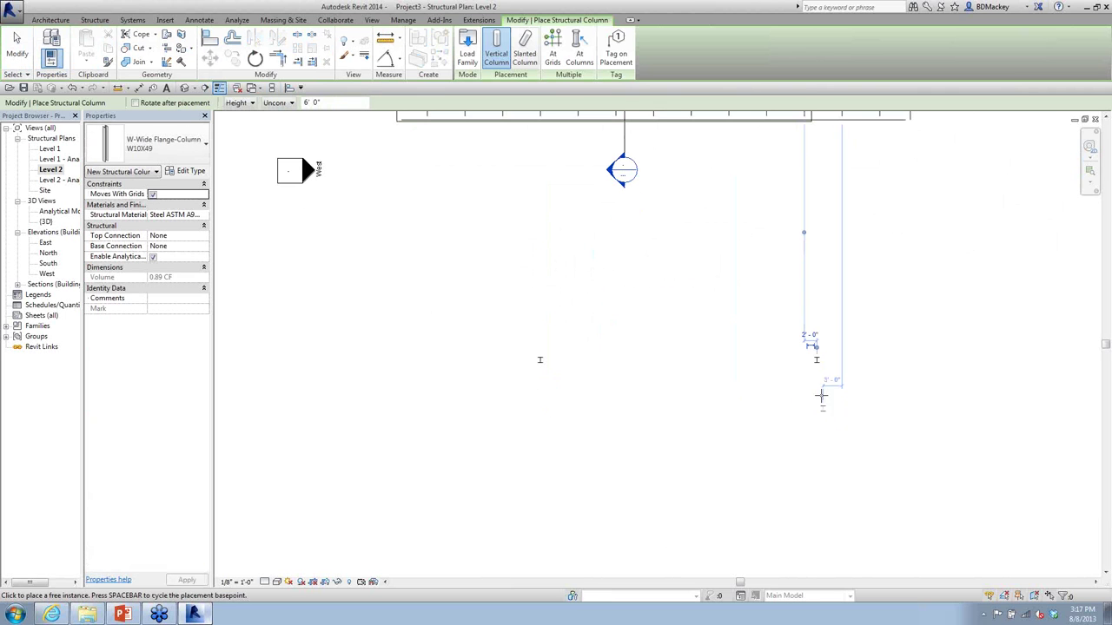
pyautogui.click(815, 499)
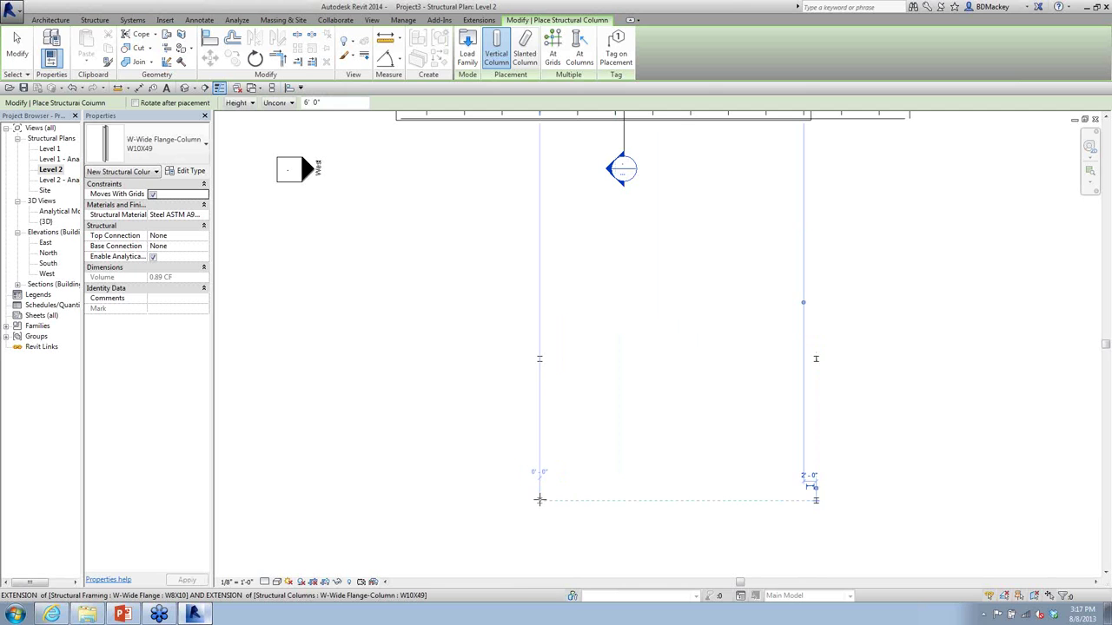
pyautogui.click(539, 500)
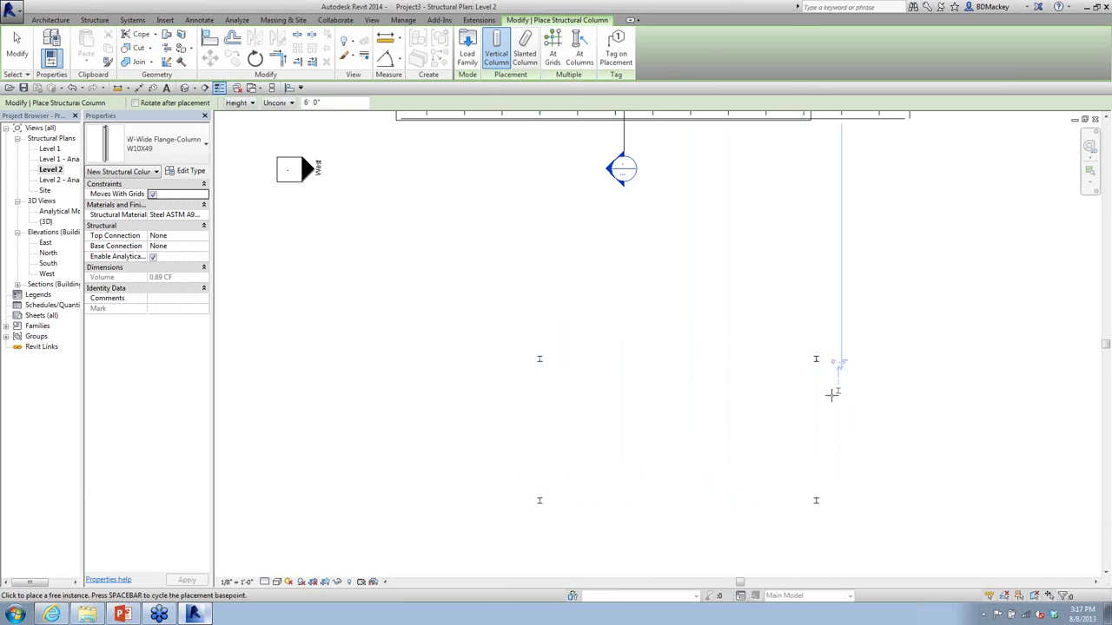
pyautogui.press('Escape')
pyautogui.press('Escape')
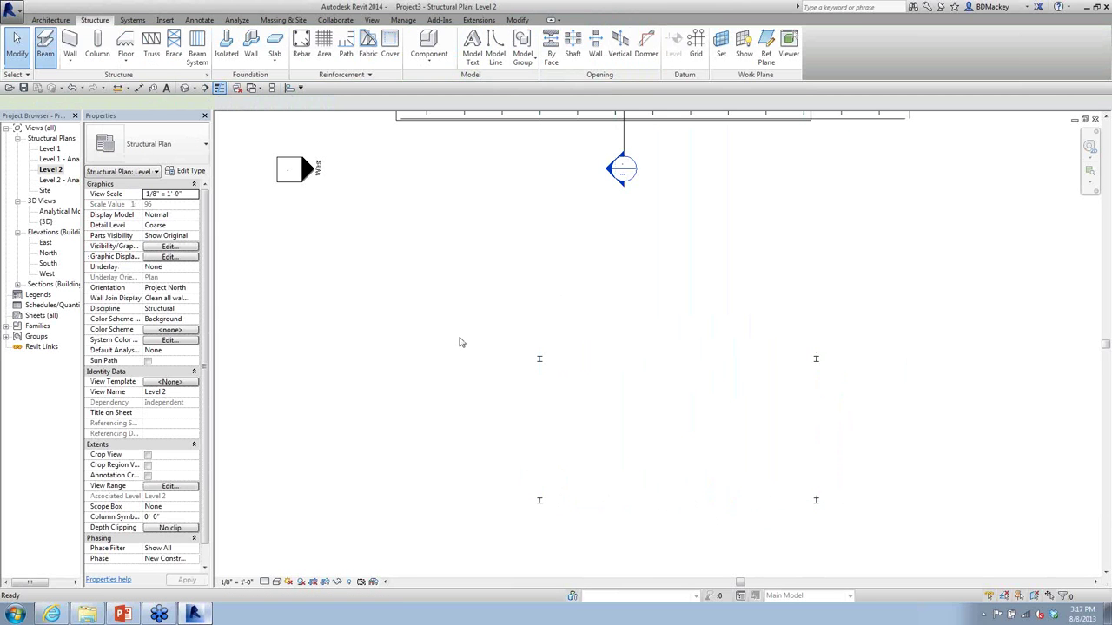
pyautogui.press('b')
pyautogui.press('m')
pyautogui.click(539, 359)
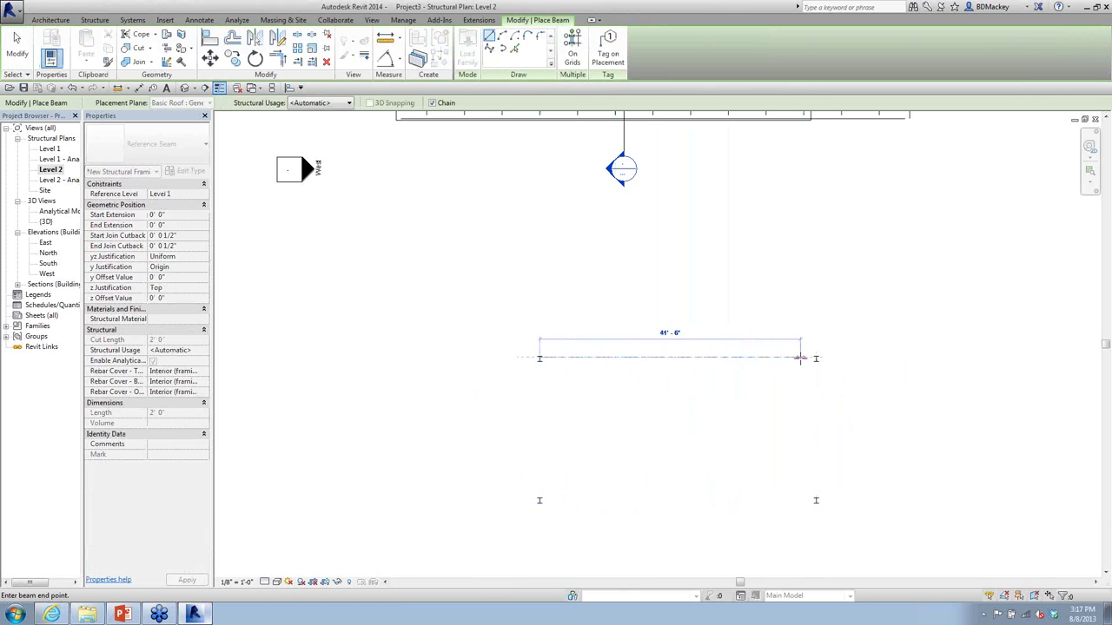
pyautogui.rightClick(665, 283)
pyautogui.click(686, 294)
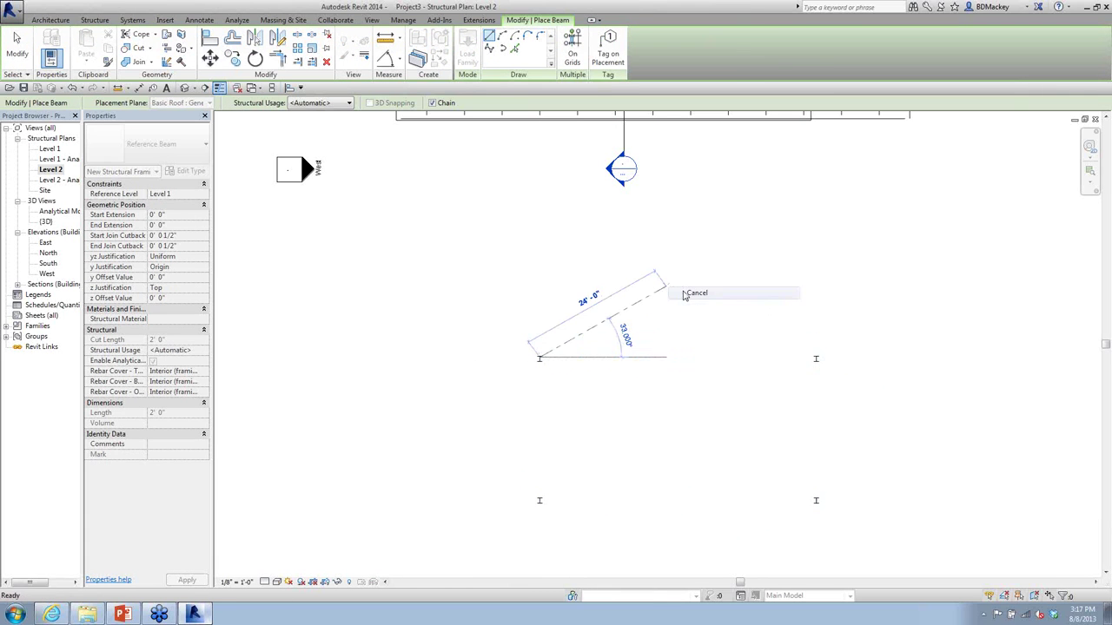
pyautogui.press('Escape')
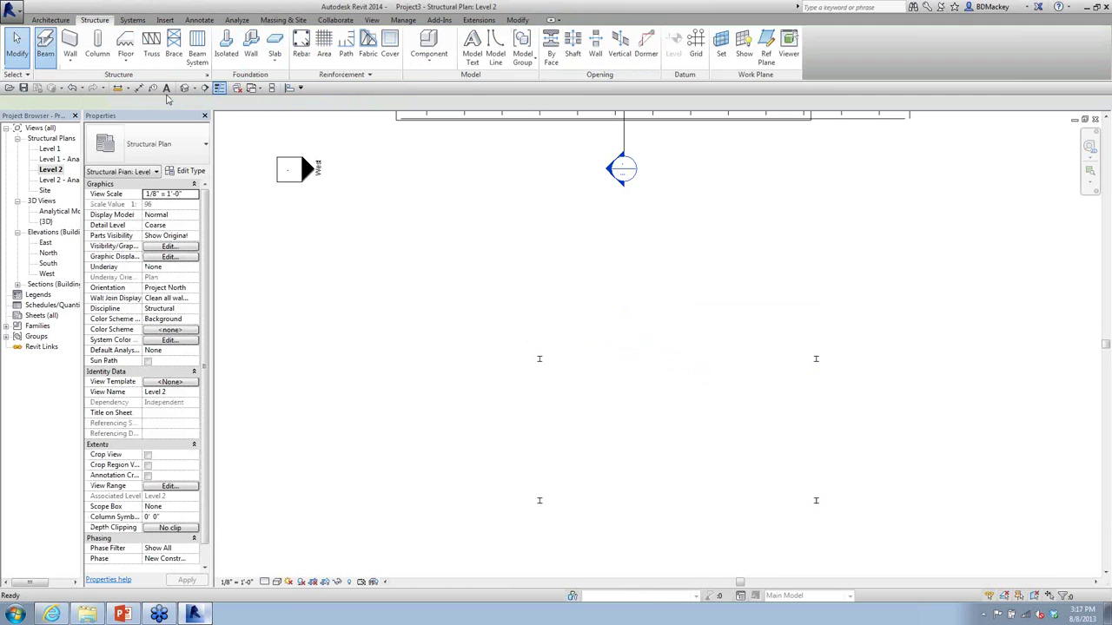
# Step: Draw a closed rectangle of four chained reference beams on the Level 2 placement plane, connecting the four corner columns
pyautogui.press('b')
pyautogui.press('m')
pyautogui.click(178, 102)
pyautogui.click(184, 130)
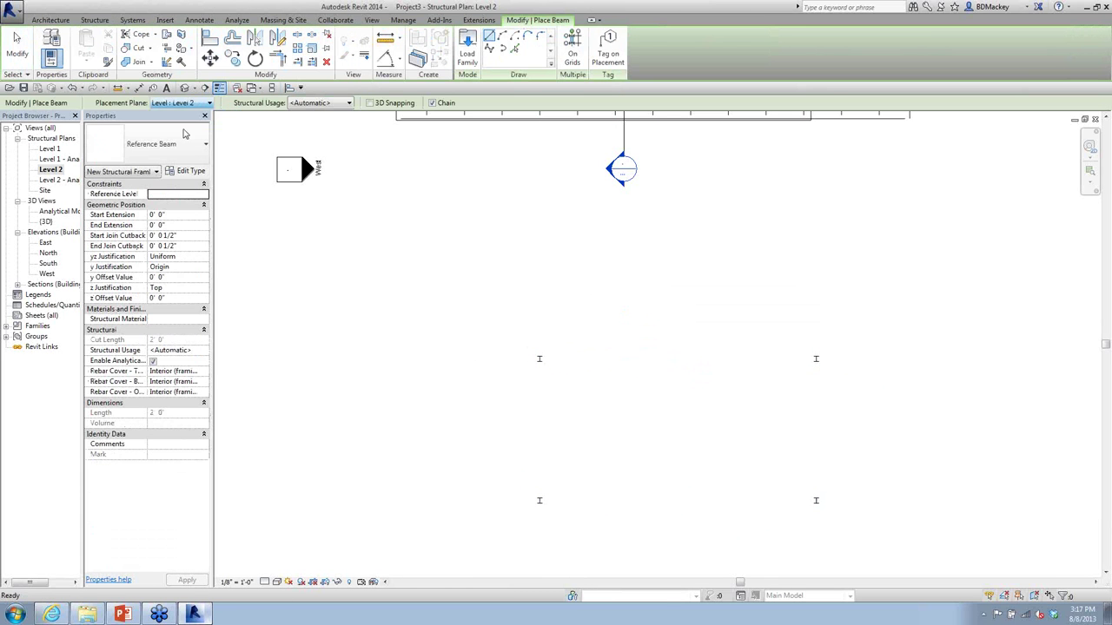
pyautogui.click(539, 358)
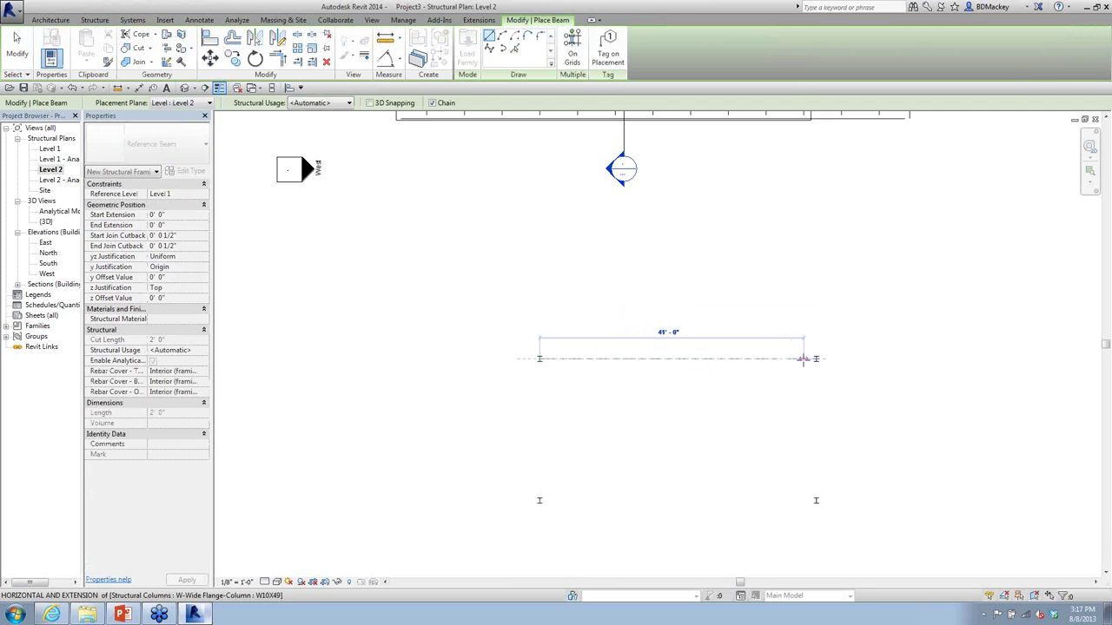
pyautogui.click(815, 358)
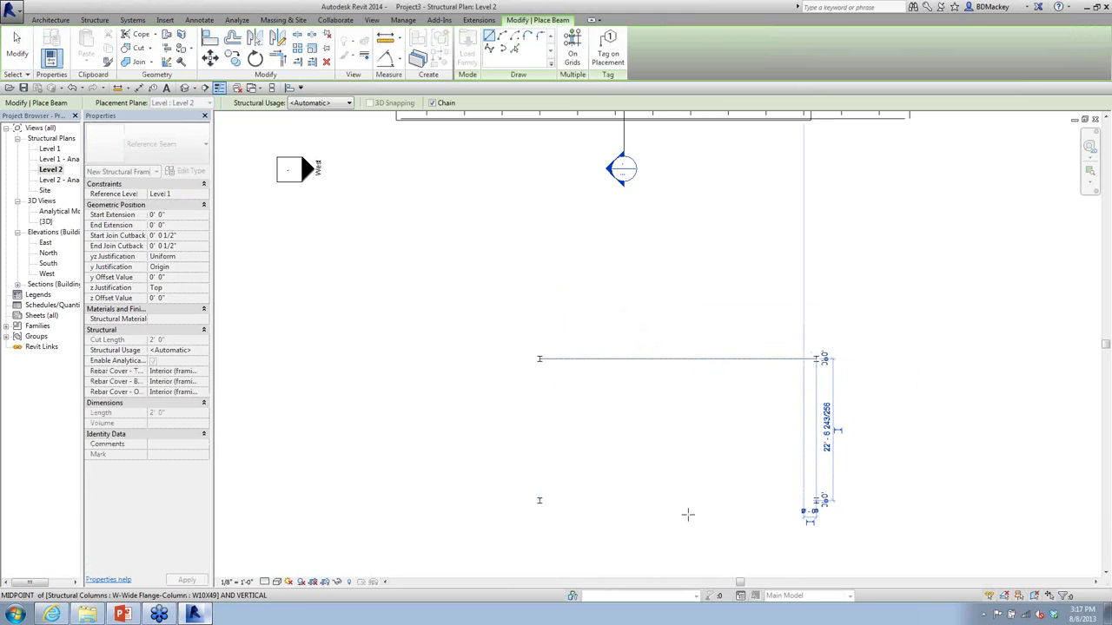
pyautogui.click(815, 500)
pyautogui.click(538, 501)
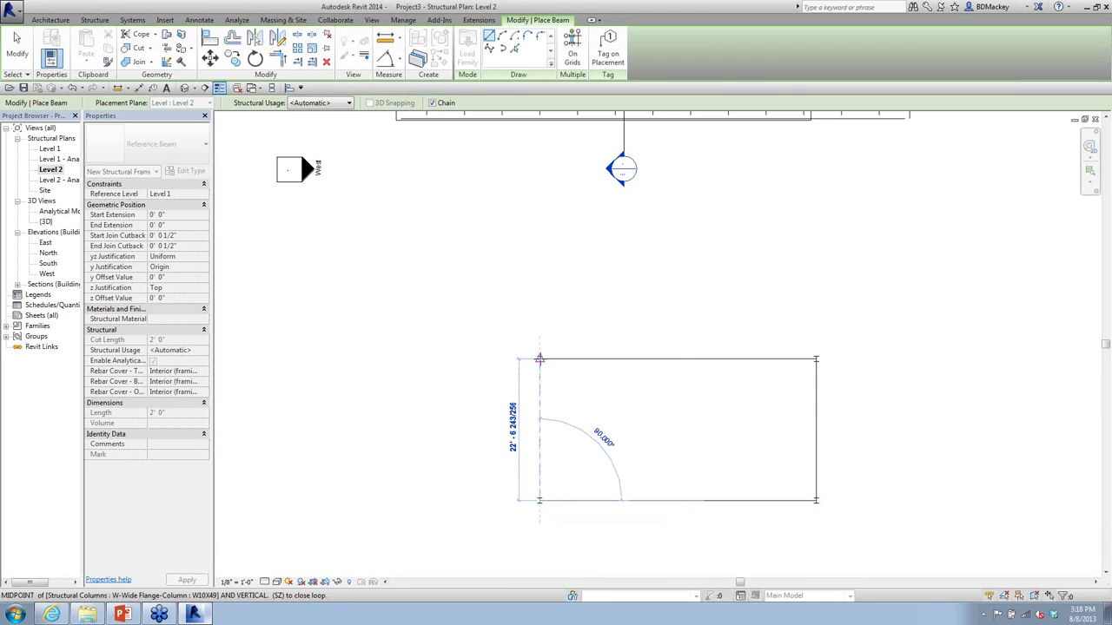
pyautogui.click(539, 359)
pyautogui.rightClick(491, 287)
pyautogui.click(515, 294)
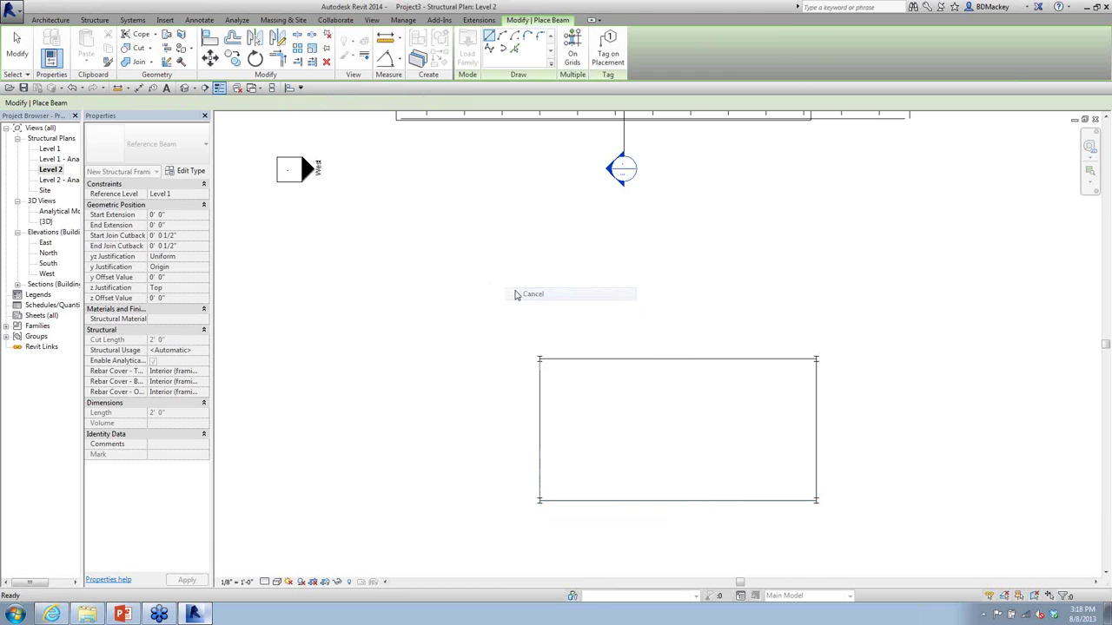
# Step: Open the 3D view and select the whole chain of four reference beams between the columns
pyautogui.click(184, 88)
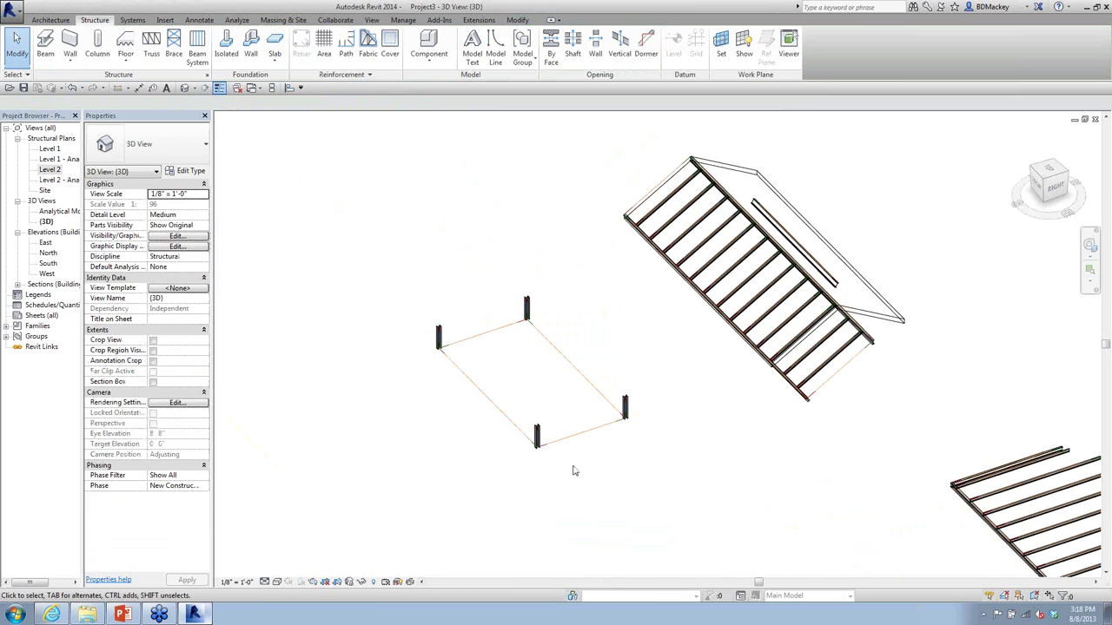
pyautogui.keyDown('shift'); pyautogui.moveTo(573, 471); pyautogui.dragTo(608, 435, button='middle'); pyautogui.keyUp('shift')
pyautogui.click(265, 582)
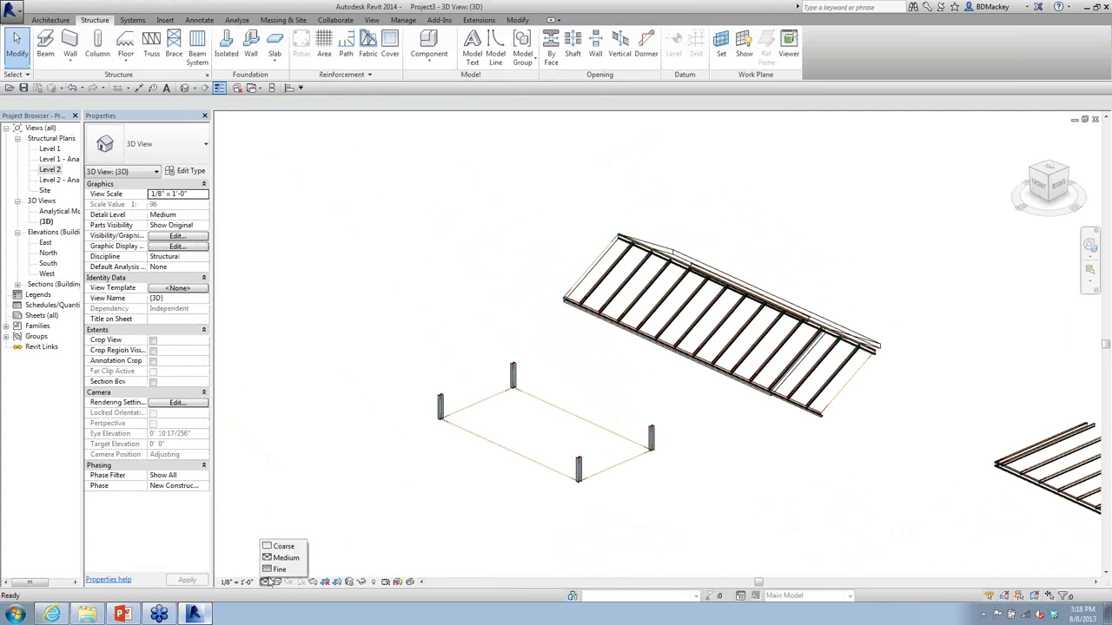
pyautogui.press('Tab')
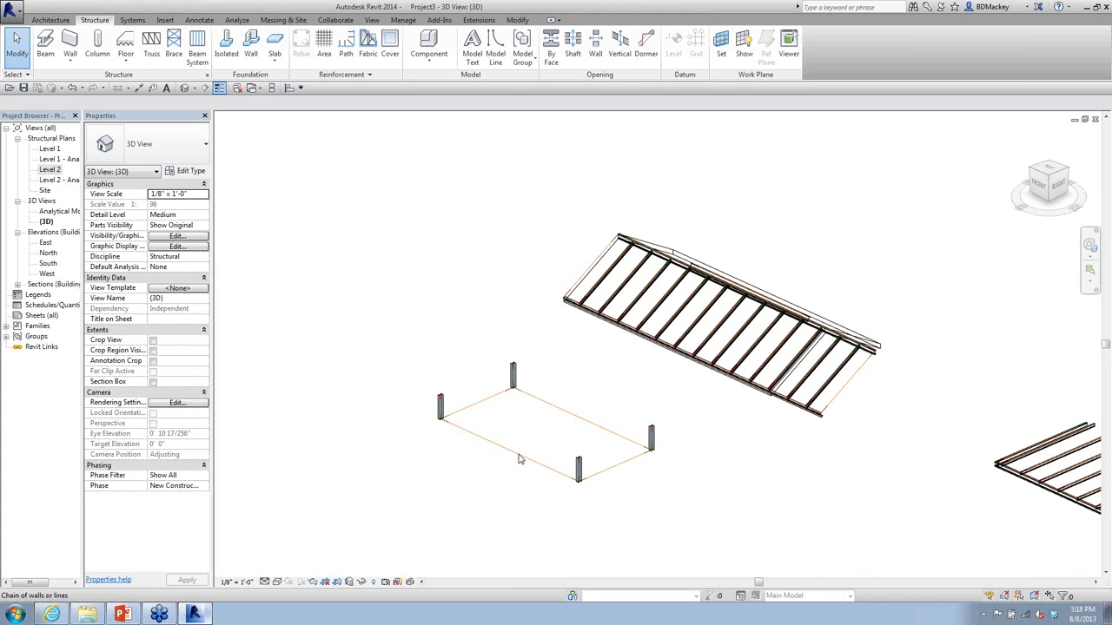
pyautogui.click(519, 460)
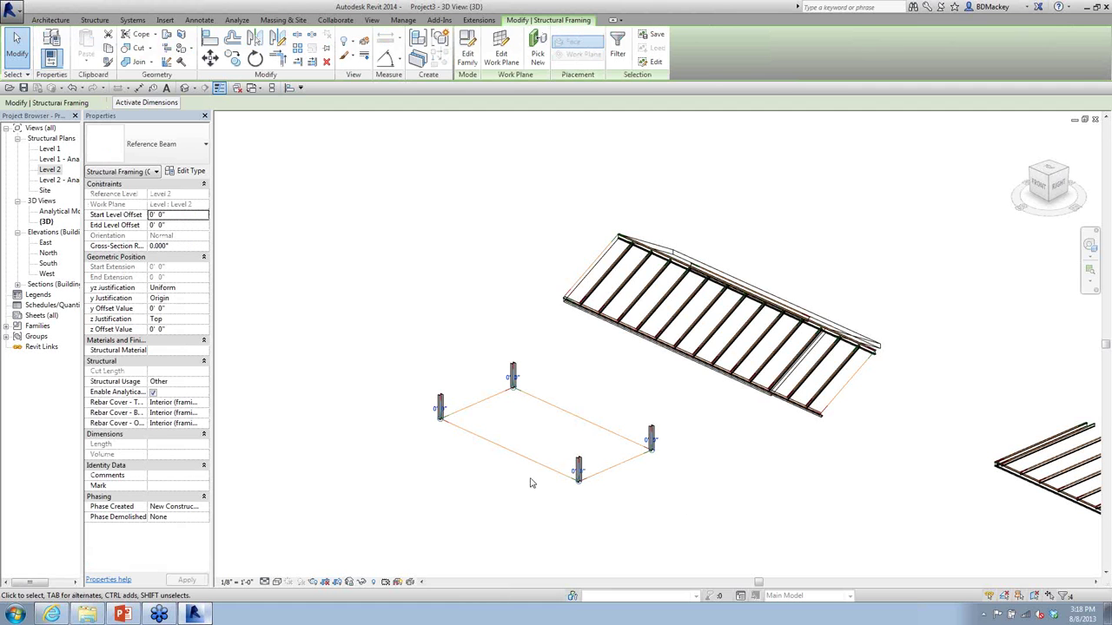
# Step: Compare selecting the whole reference beam chain with selecting only the single beam on the east short side
pyautogui.click(531, 483)
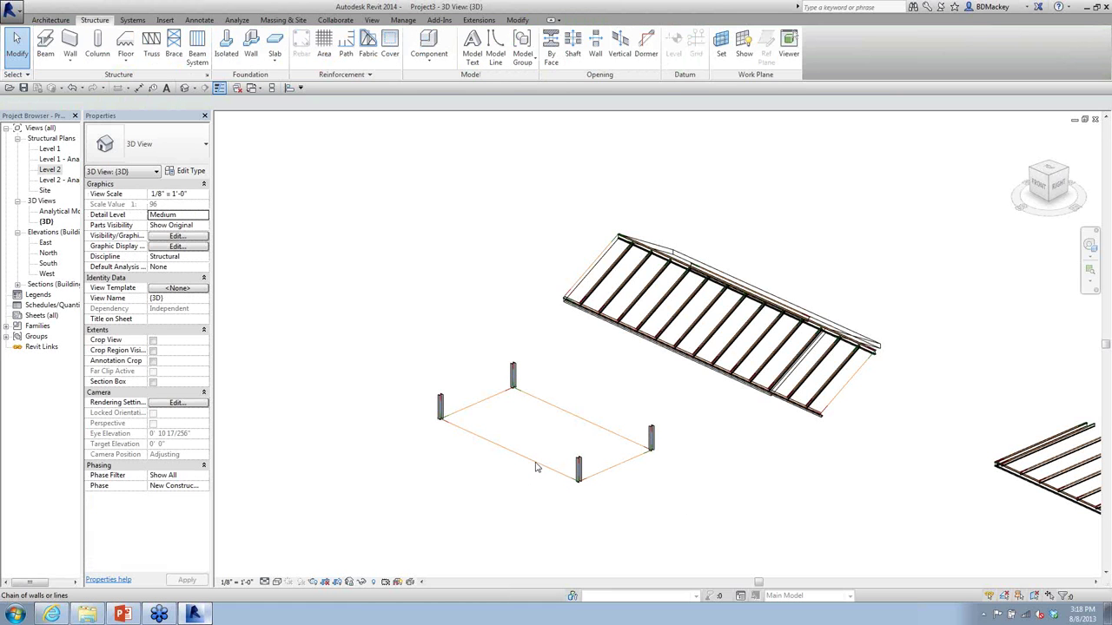
pyautogui.click(536, 467)
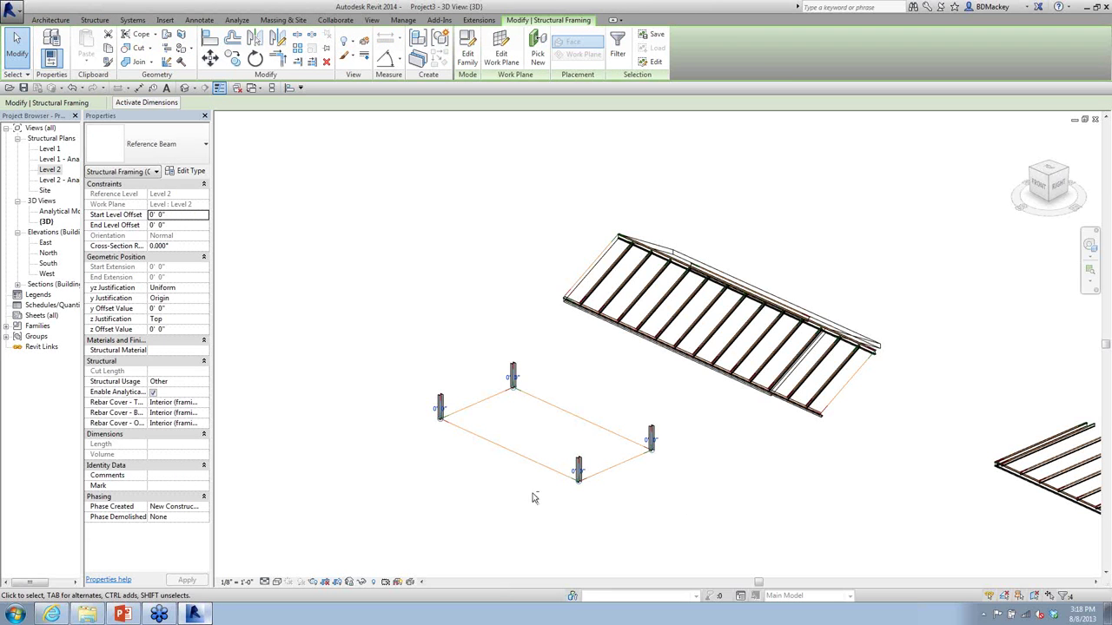
pyautogui.moveTo(545, 495)
pyautogui.keyDown('shift'); pyautogui.mouseDown(button='middle')
pyautogui.moveTo(553, 464)
pyautogui.moveTo(549, 486)
pyautogui.mouseUp(button='middle'); pyautogui.keyUp('shift')
pyautogui.click(639, 495)
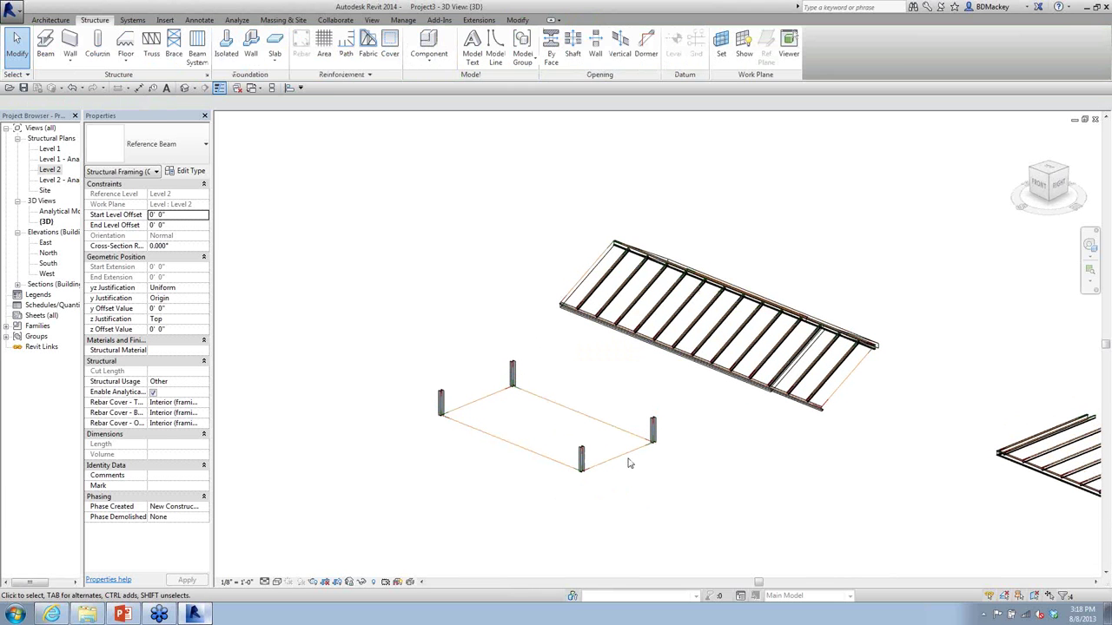
pyautogui.click(628, 457)
pyautogui.click(631, 475)
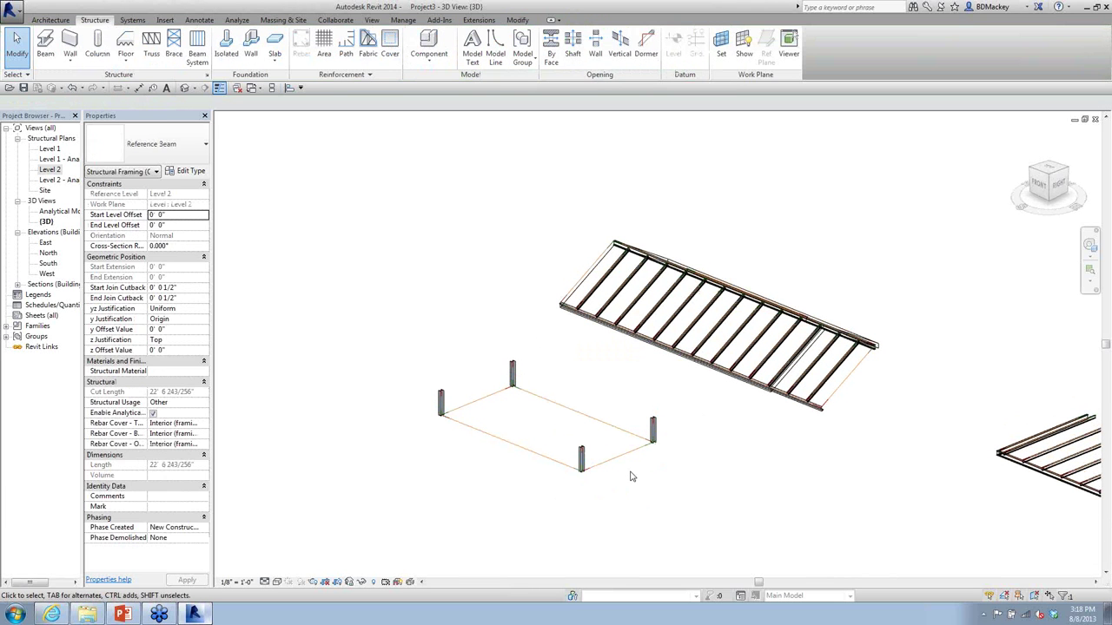
# Step: Select the chain of four reference beams and change their type to W-Wide Flange W12X26
pyautogui.press('Tab')
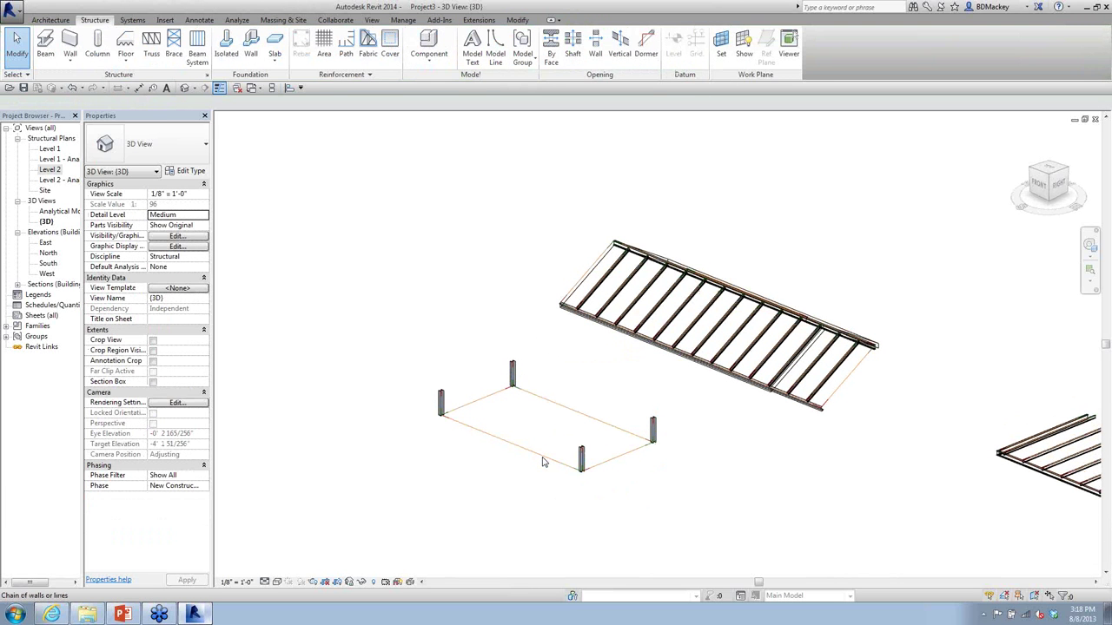
pyautogui.click(543, 462)
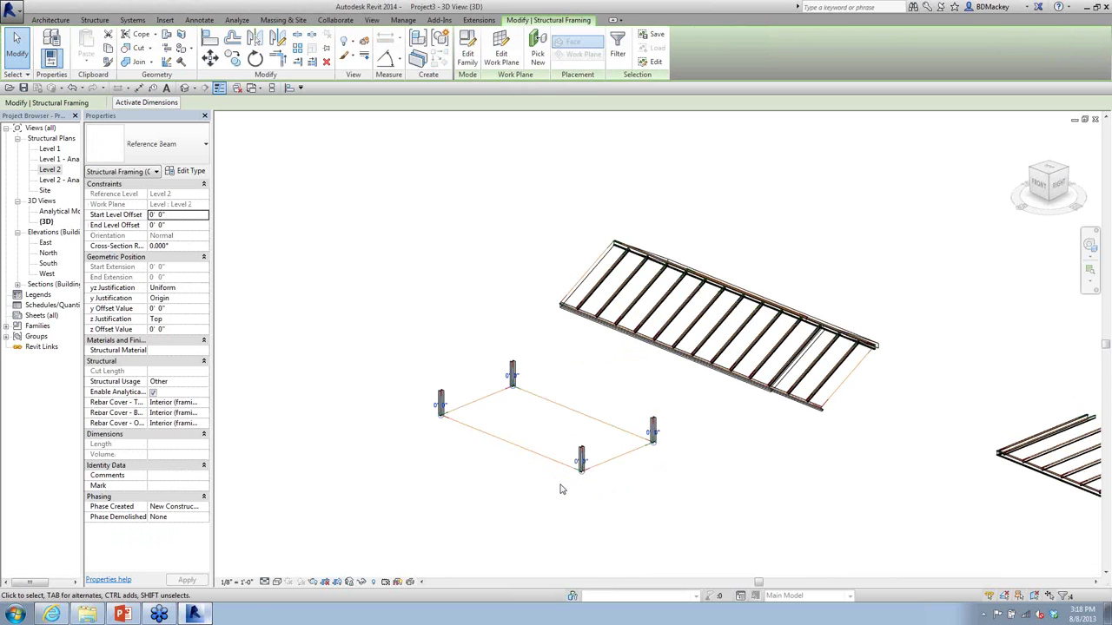
pyautogui.keyDown('shift'); pyautogui.moveTo(573, 494); pyautogui.dragTo(466, 438, button='middle'); pyautogui.keyUp('shift')
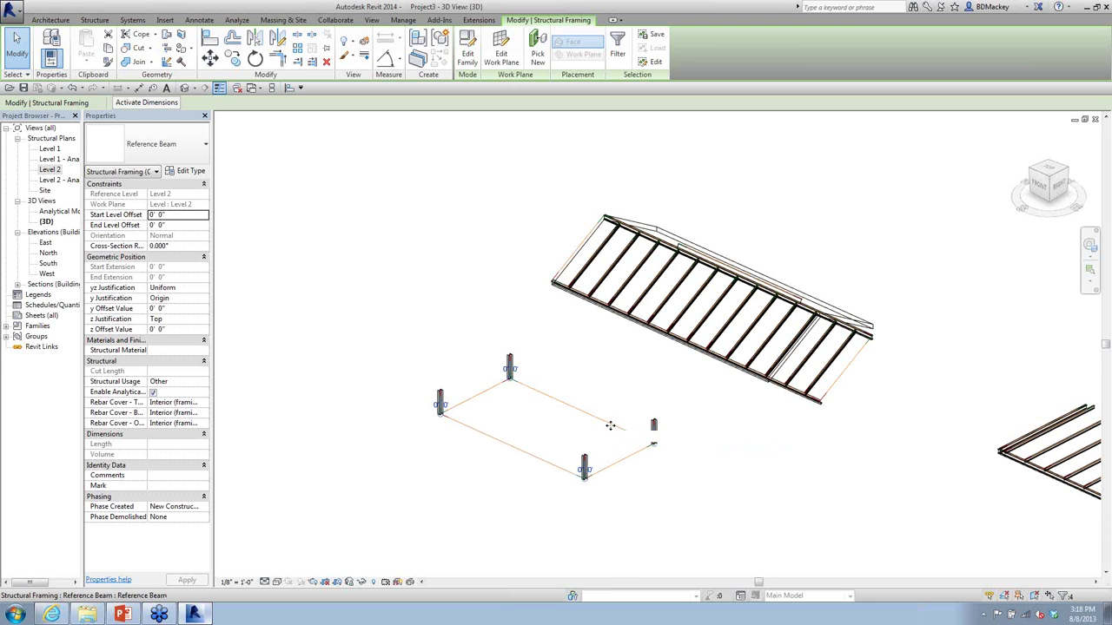
pyautogui.scroll(-1, 621, 458)
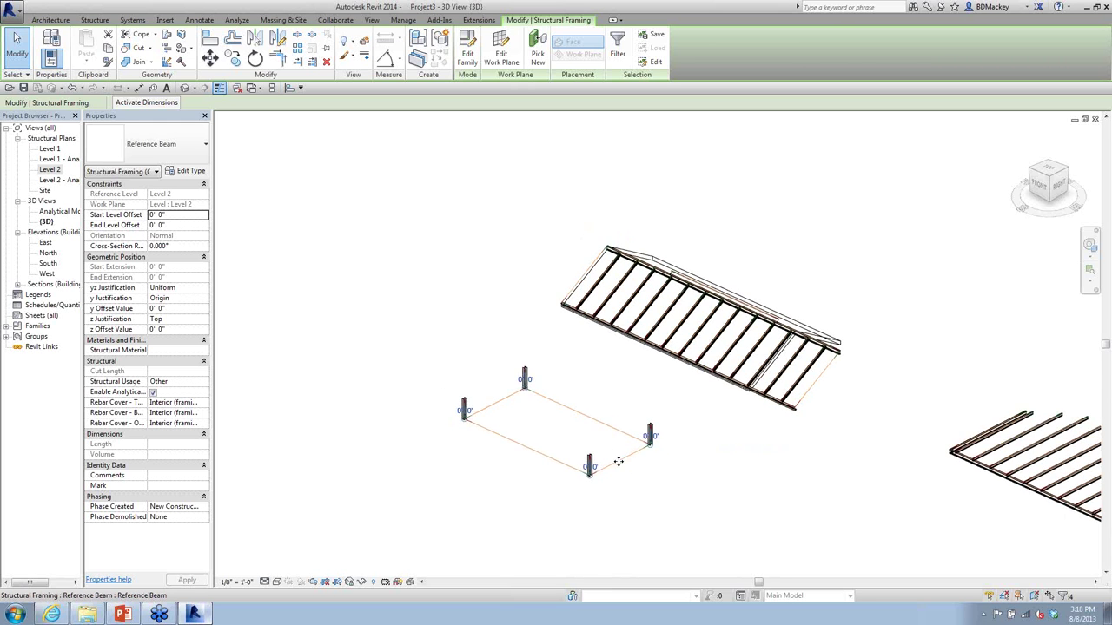
pyautogui.scroll(2, 621, 457)
pyautogui.click(165, 144)
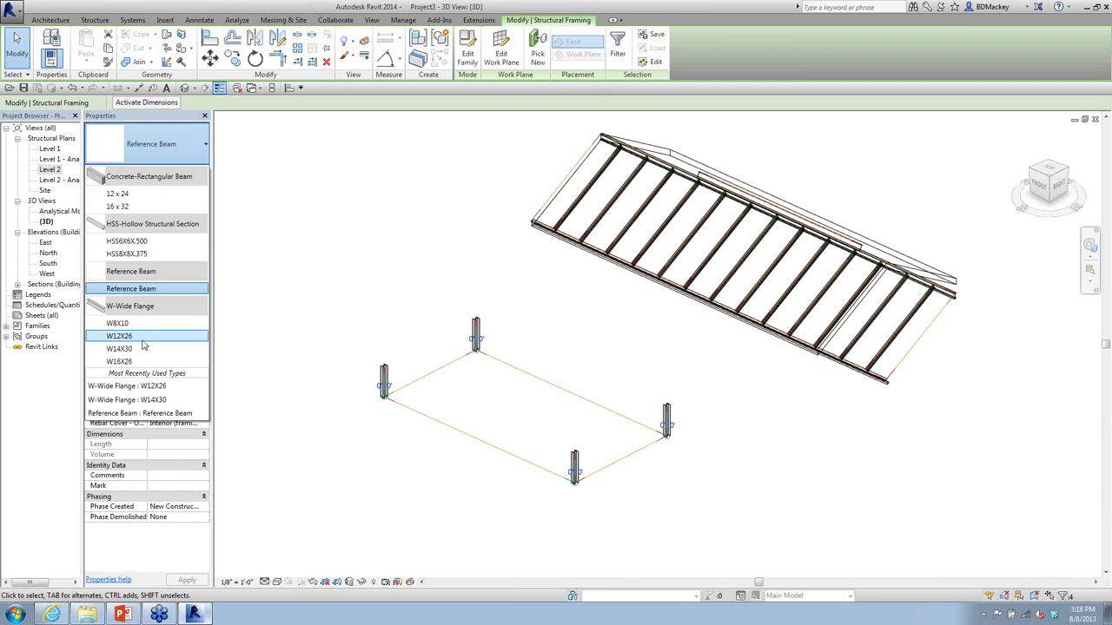
pyautogui.click(126, 332)
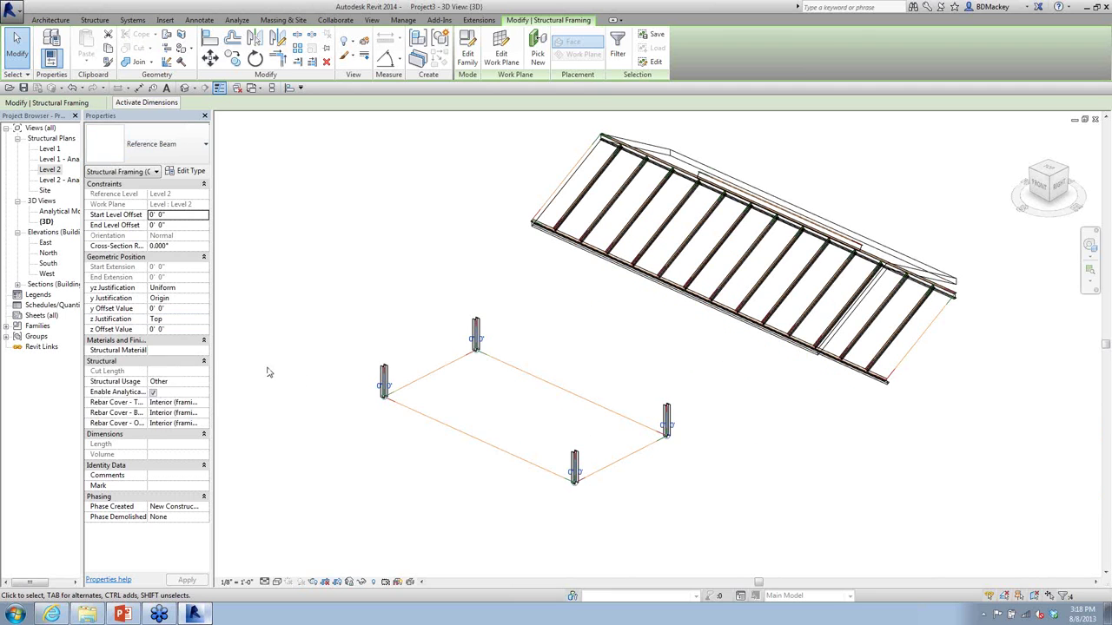
pyautogui.click(447, 467)
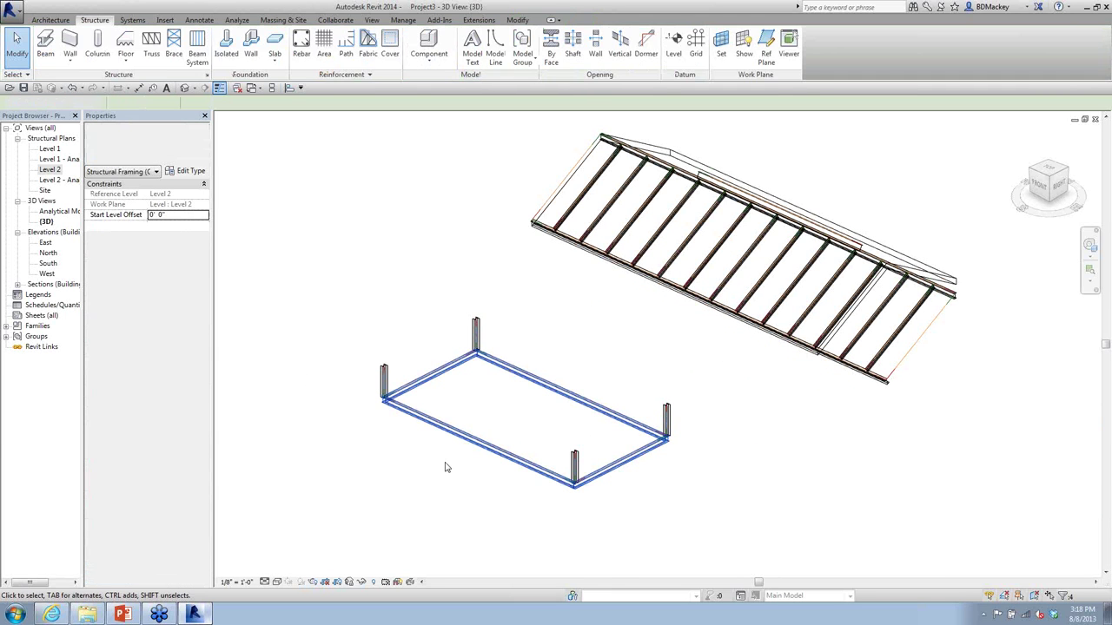
# Step: Set the base level of all four corner columns to Level 1 and their top offset to 0' 0"
pyautogui.click(387, 382)
pyautogui.keyDown('ctrl'); pyautogui.click(477, 337); pyautogui.keyUp('ctrl')
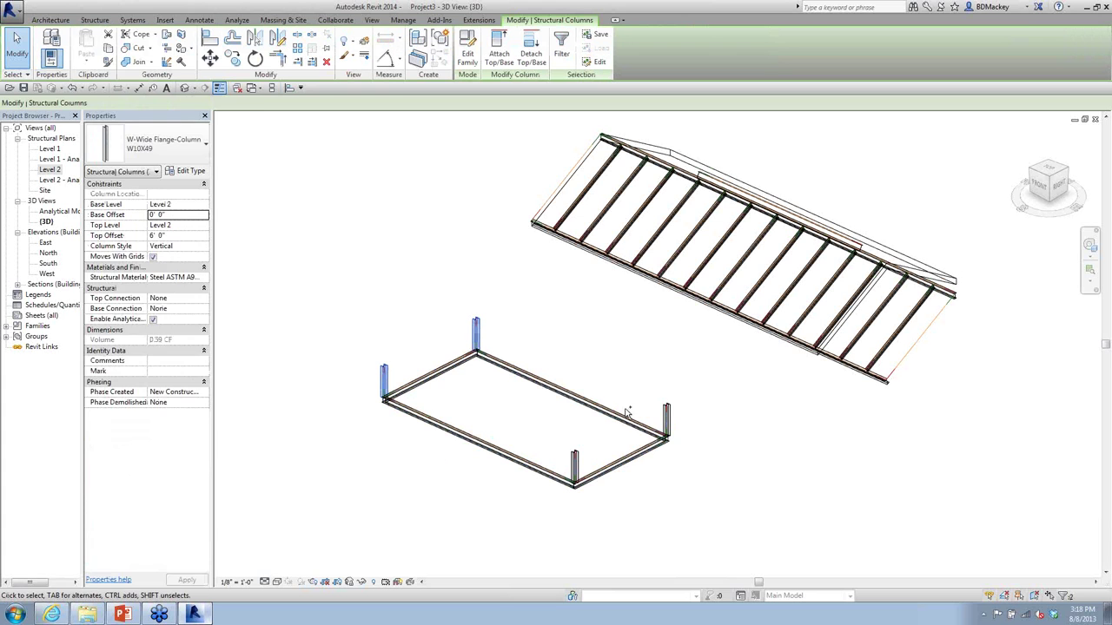
pyautogui.keyDown('ctrl'); pyautogui.click(667, 420); pyautogui.keyUp('ctrl')
pyautogui.keyDown('ctrl'); pyautogui.click(575, 467); pyautogui.keyUp('ctrl')
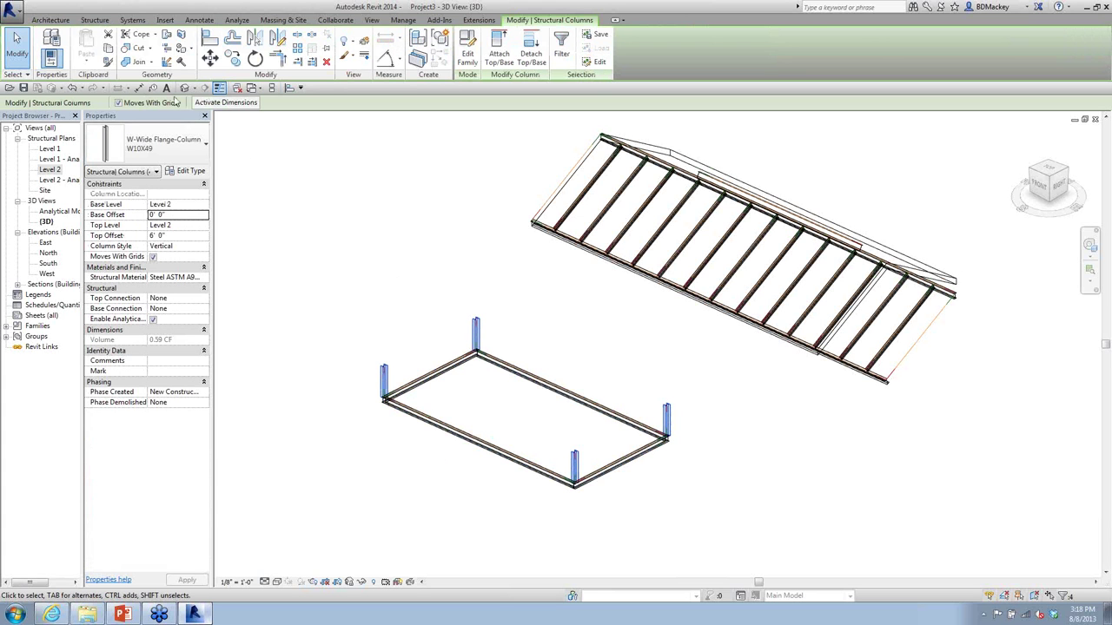
pyautogui.click(204, 205)
pyautogui.click(179, 215)
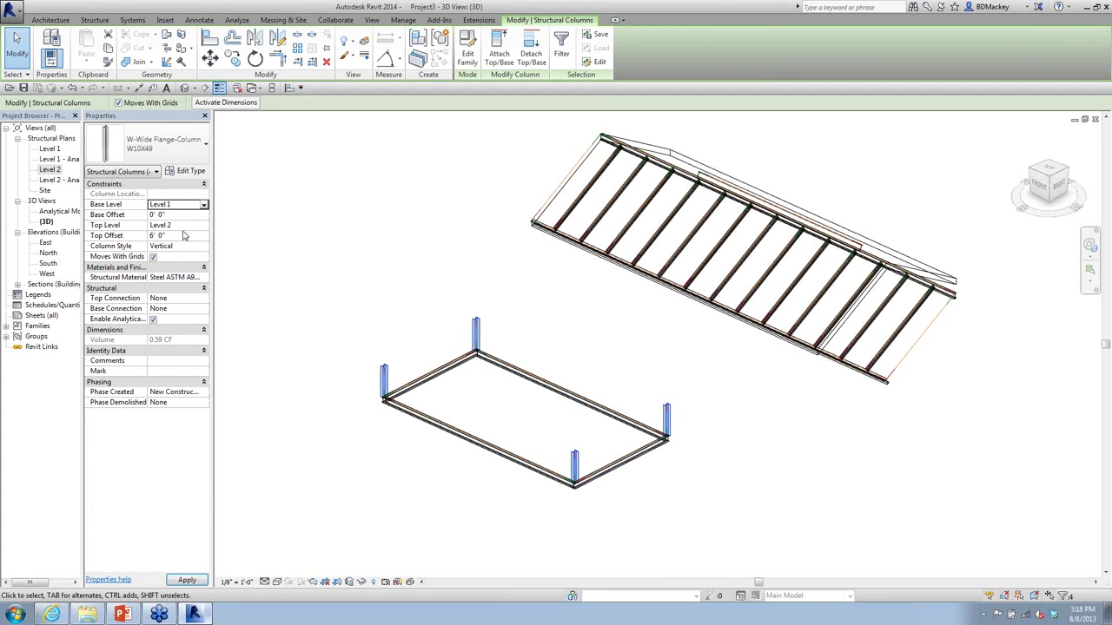
pyautogui.click(189, 236)
pyautogui.write('0')
pyautogui.press('Return')
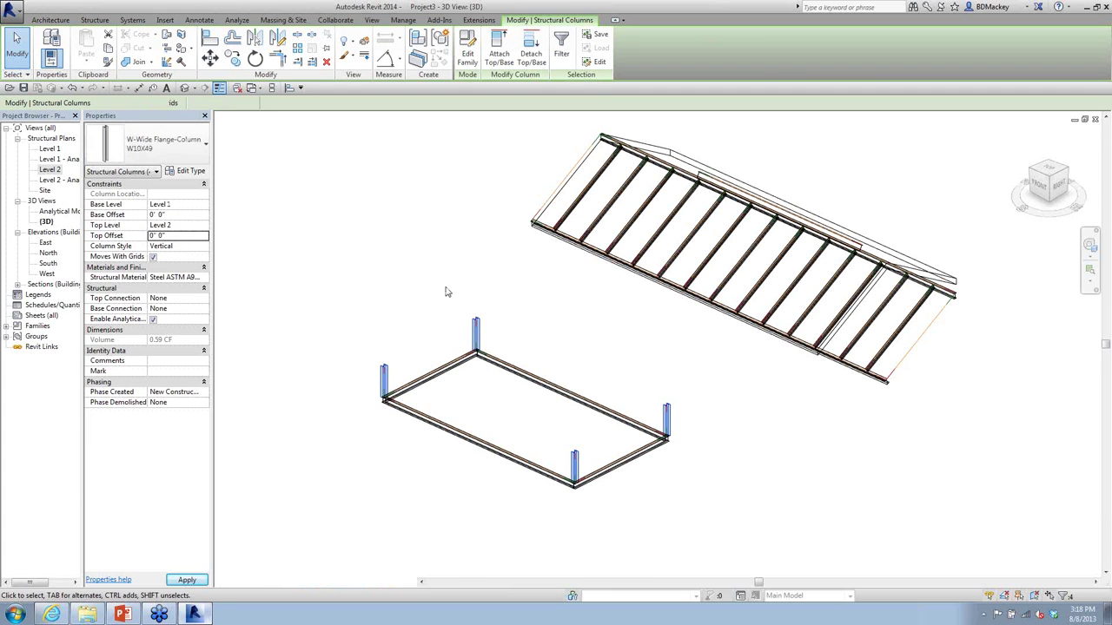
pyautogui.click(445, 292)
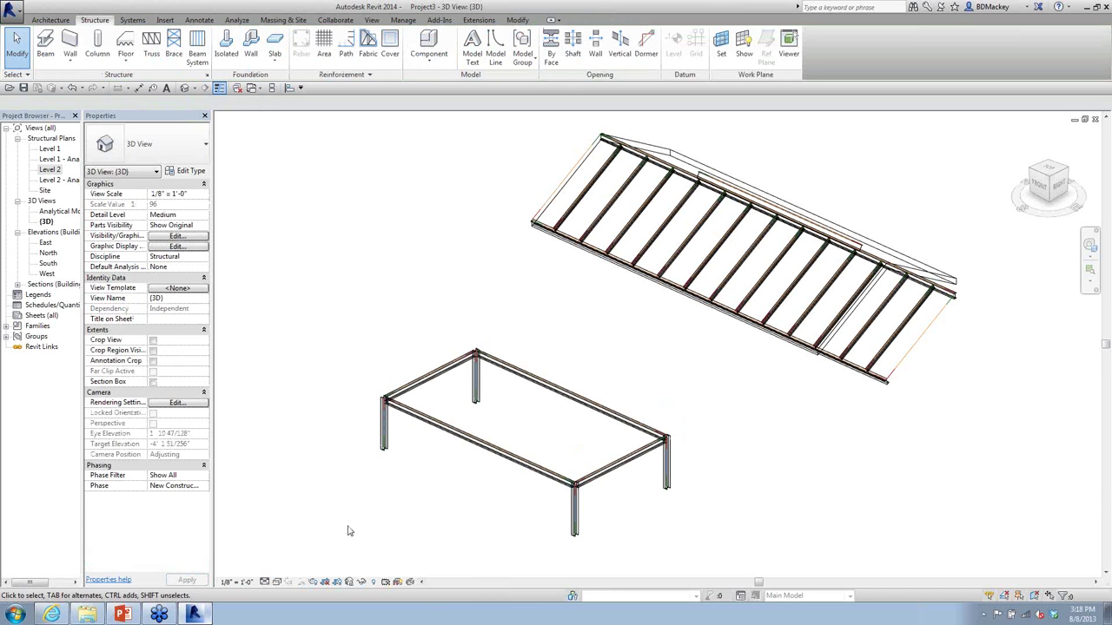
# Step: Set the 3D view's visual style to Consistent Colors and look closely at the frame's southwest corner
pyautogui.click(277, 582)
pyautogui.click(296, 550)
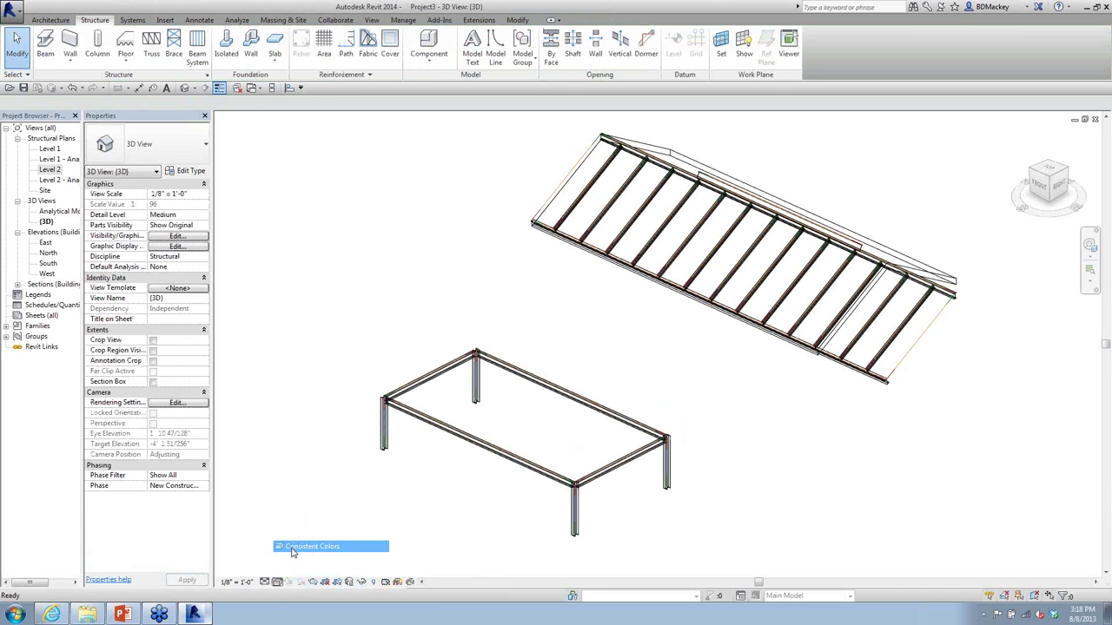
pyautogui.scroll(5, 521, 377)
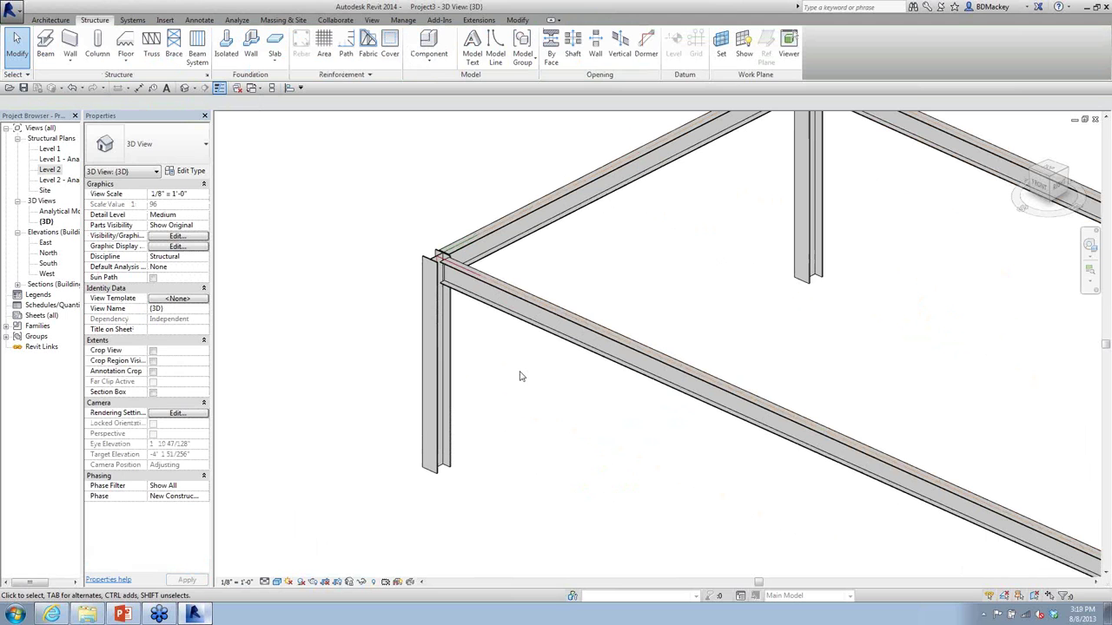
# Step: Try a top offset of 2' 0" on the southwest corner column and restore its original top offset
pyautogui.click(441, 371)
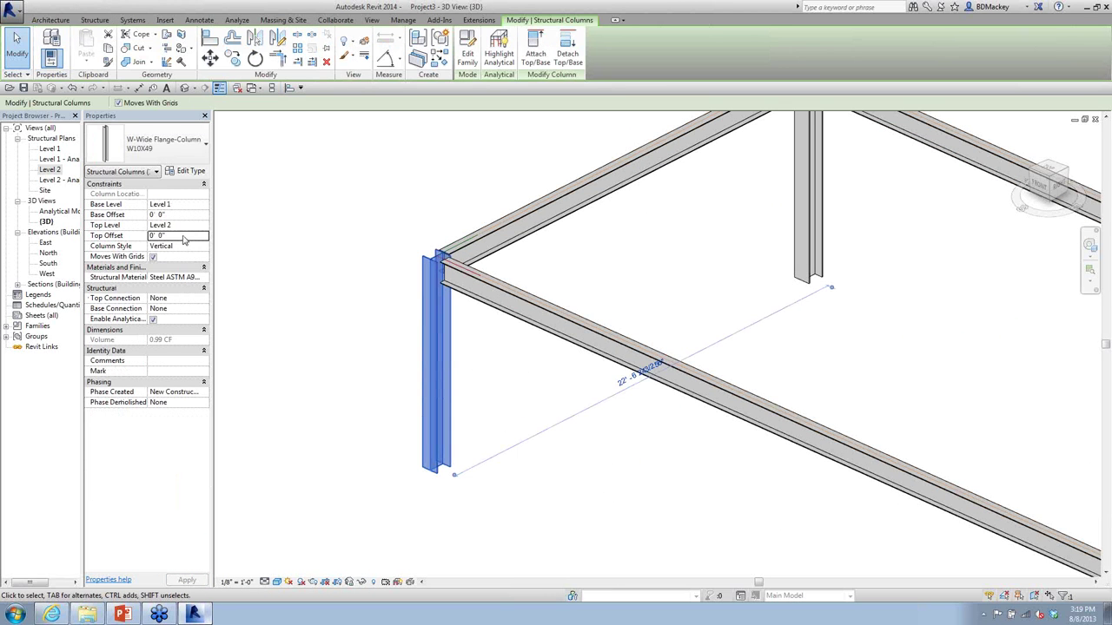
pyautogui.click(183, 236)
pyautogui.write('2')
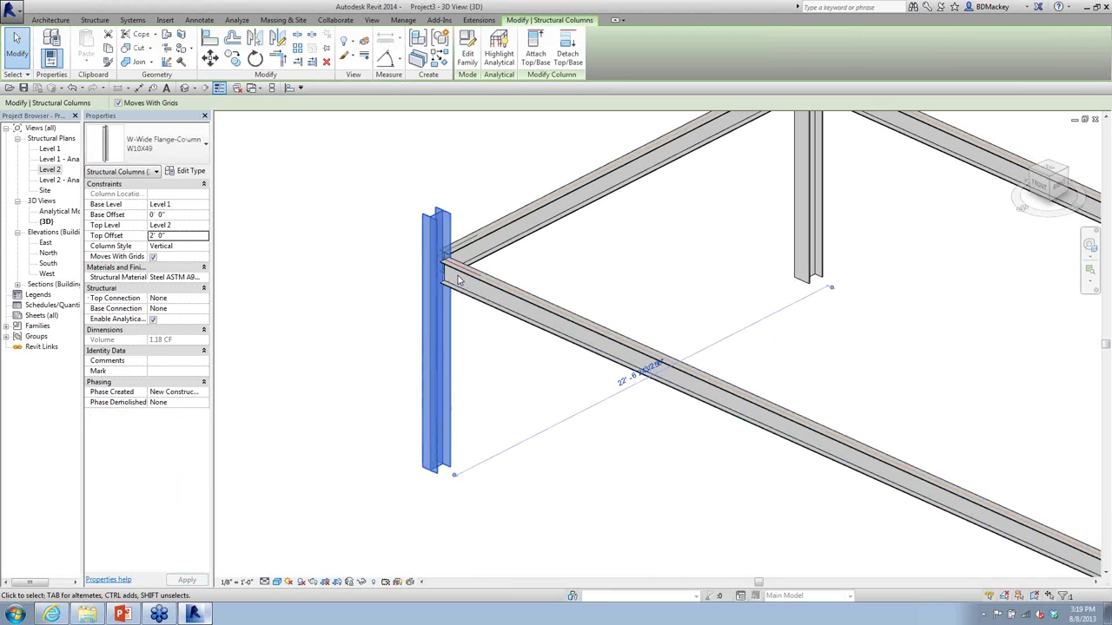
pyautogui.click(191, 235)
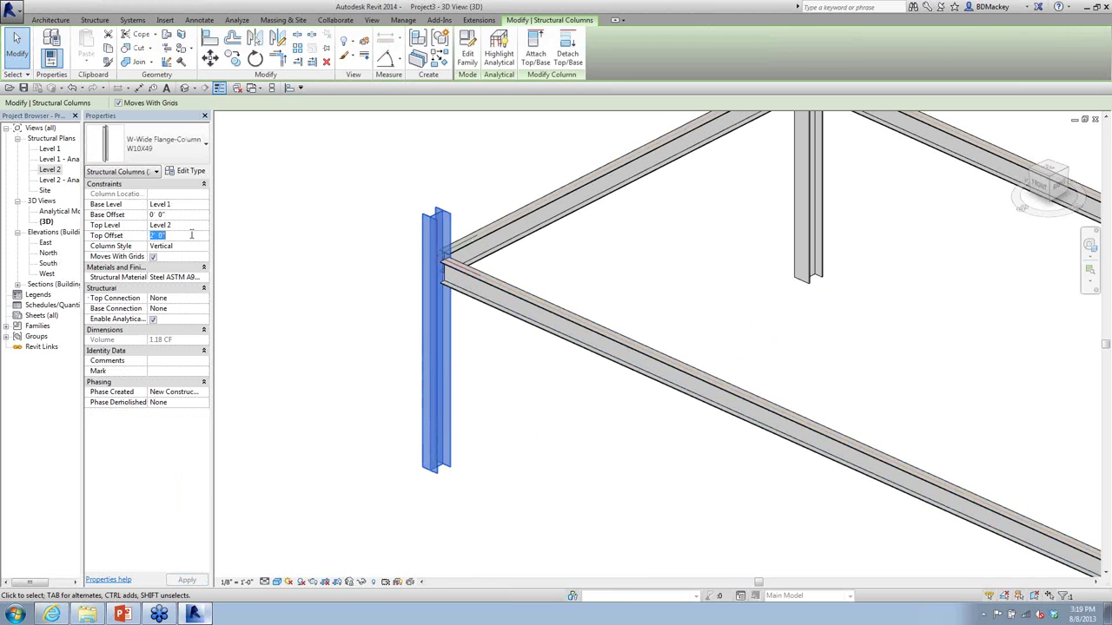
pyautogui.click(453, 348)
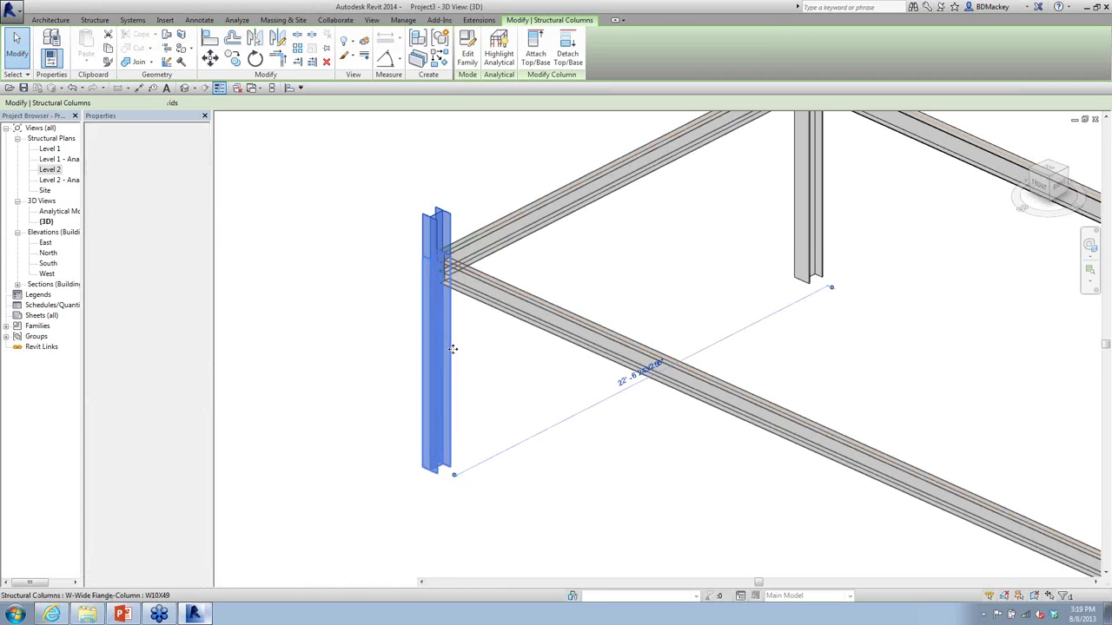
pyautogui.click(466, 354)
# Step: Inspect the attachment settings in the properties of the long W12X26 beam on the frame's south side
pyautogui.moveTo(520, 344); pyautogui.dragTo(561, 353, button='middle')
pyautogui.click(556, 322)
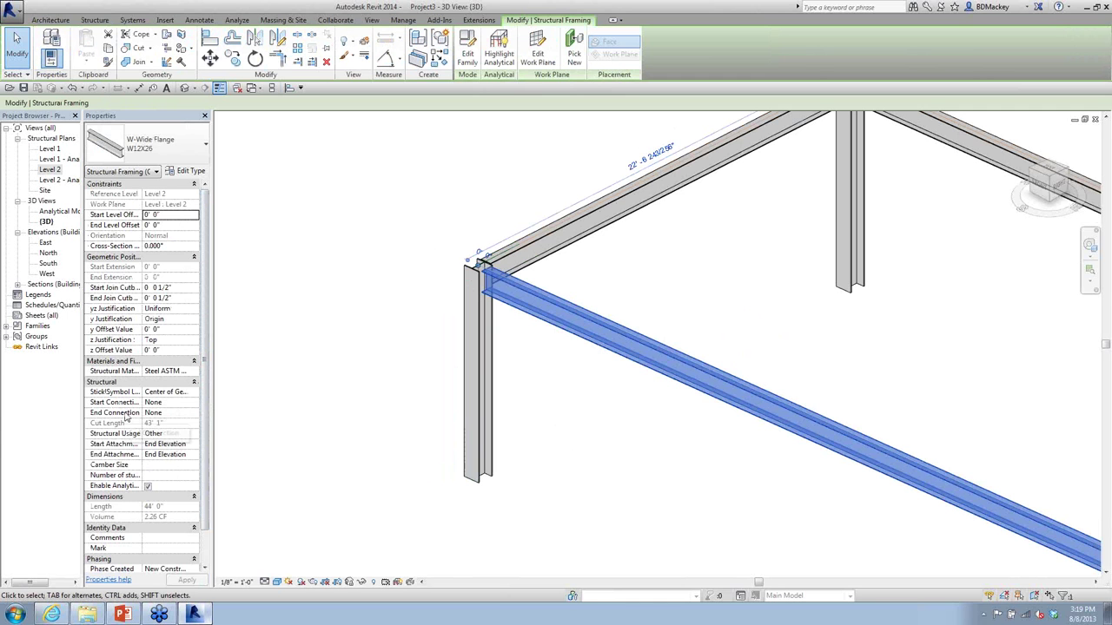
pyautogui.click(560, 450)
# Step: Delete the W10X49 column at the frame's southeast corner and select the long south W12X26 beam
pyautogui.scroll(-2, 561, 450)
pyautogui.moveTo(560, 450); pyautogui.dragTo(485, 331, button='middle')
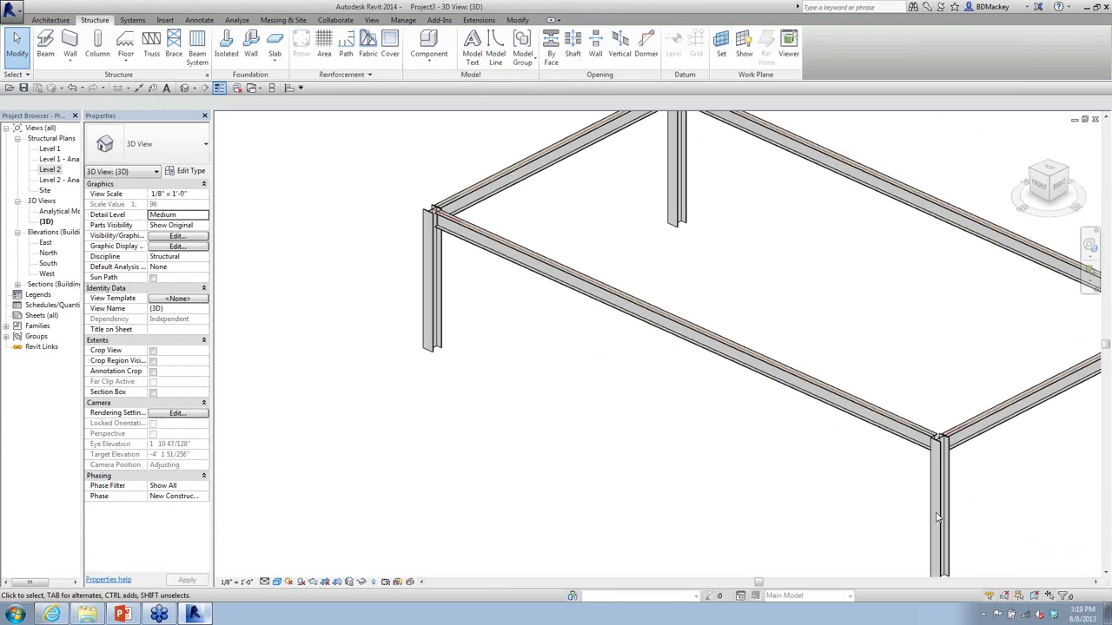
pyautogui.click(947, 517)
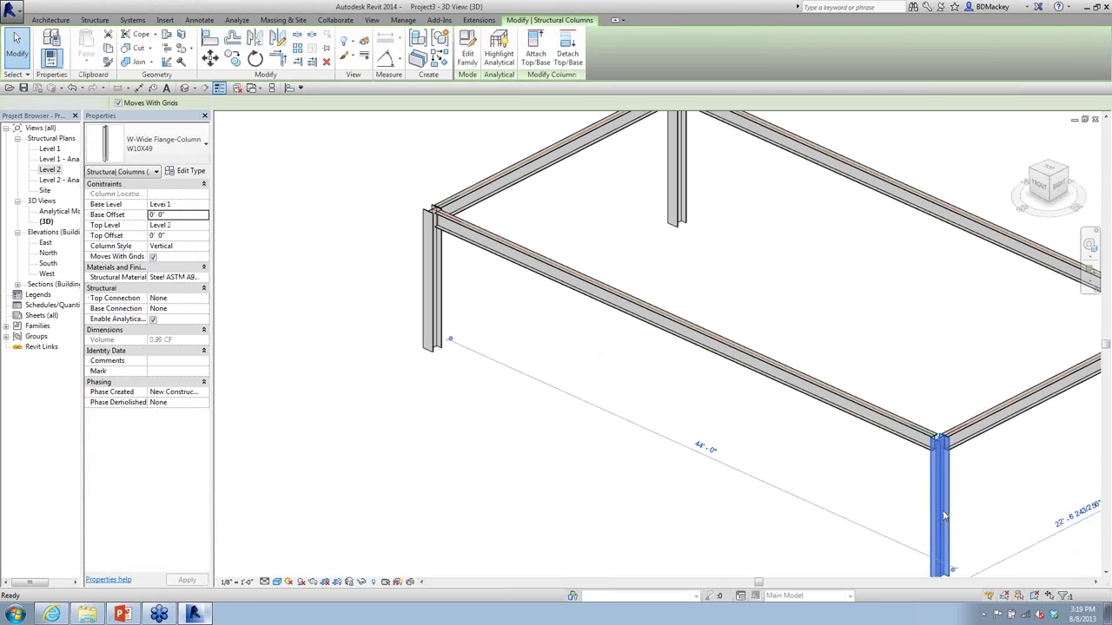
pyautogui.press('Delete')
pyautogui.scroll(-3, 945, 486)
pyautogui.click(912, 452)
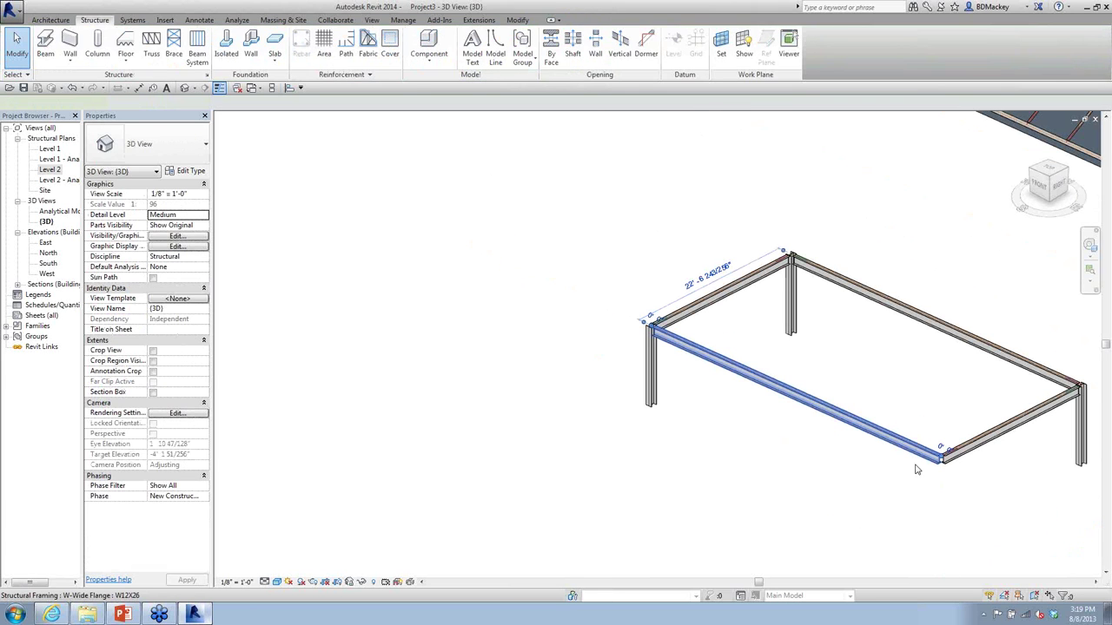
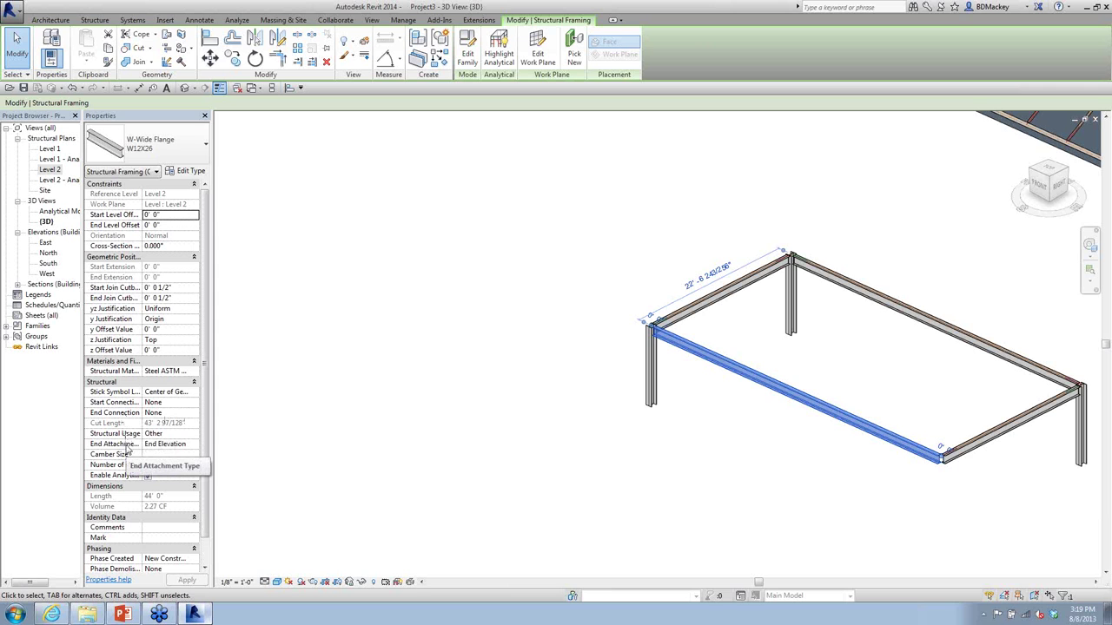
# Step: Set the end attachment type of the long south W12X26 beam to Distance
pyautogui.click(194, 445)
pyautogui.click(173, 455)
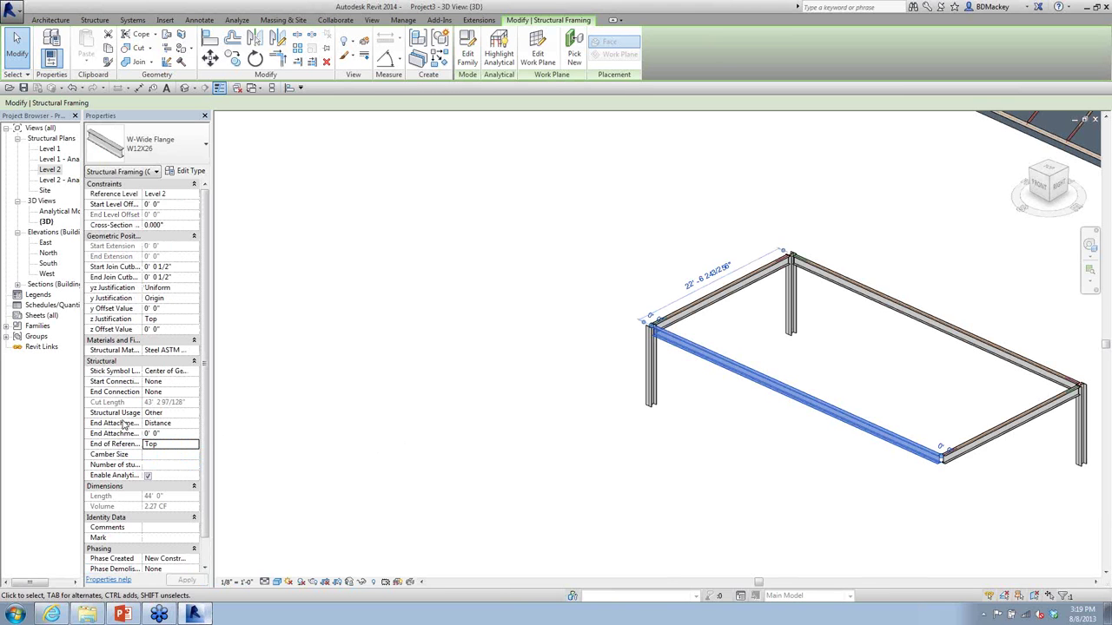
pyautogui.click(609, 427)
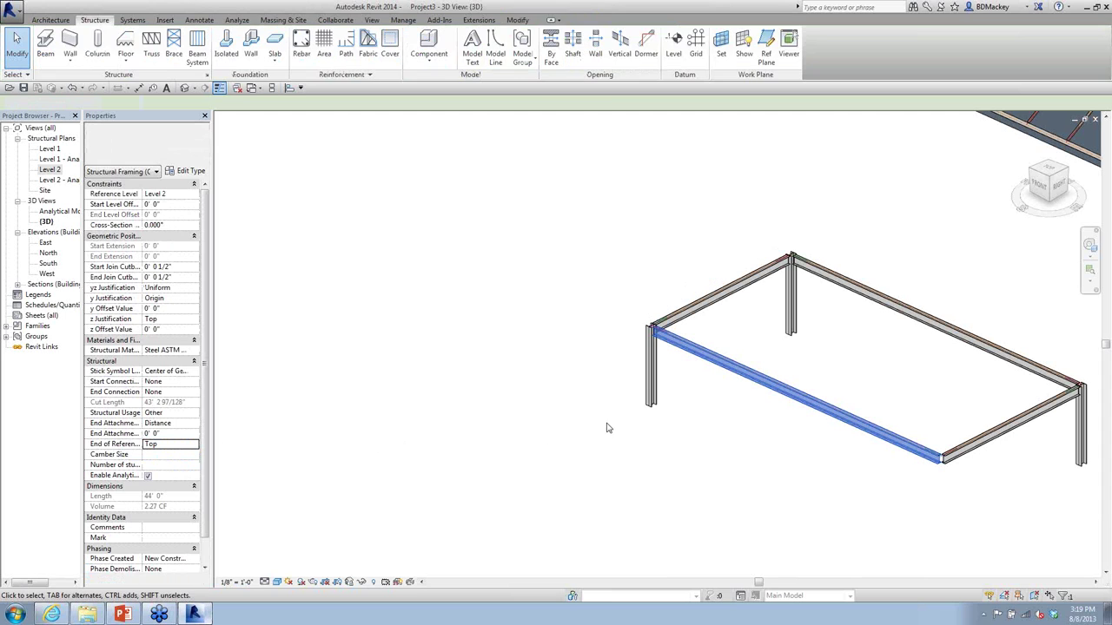
# Step: Set the top offset of the W10X49 column at the frame's southwest corner to 2' 0"
pyautogui.click(650, 365)
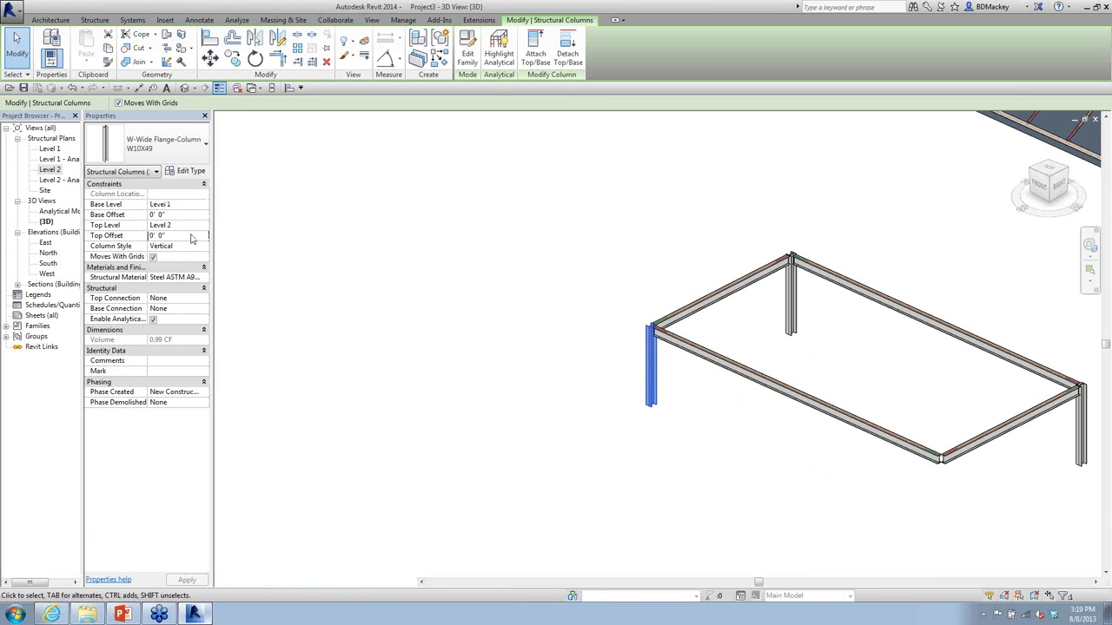
pyautogui.click(191, 235)
pyautogui.write('2')
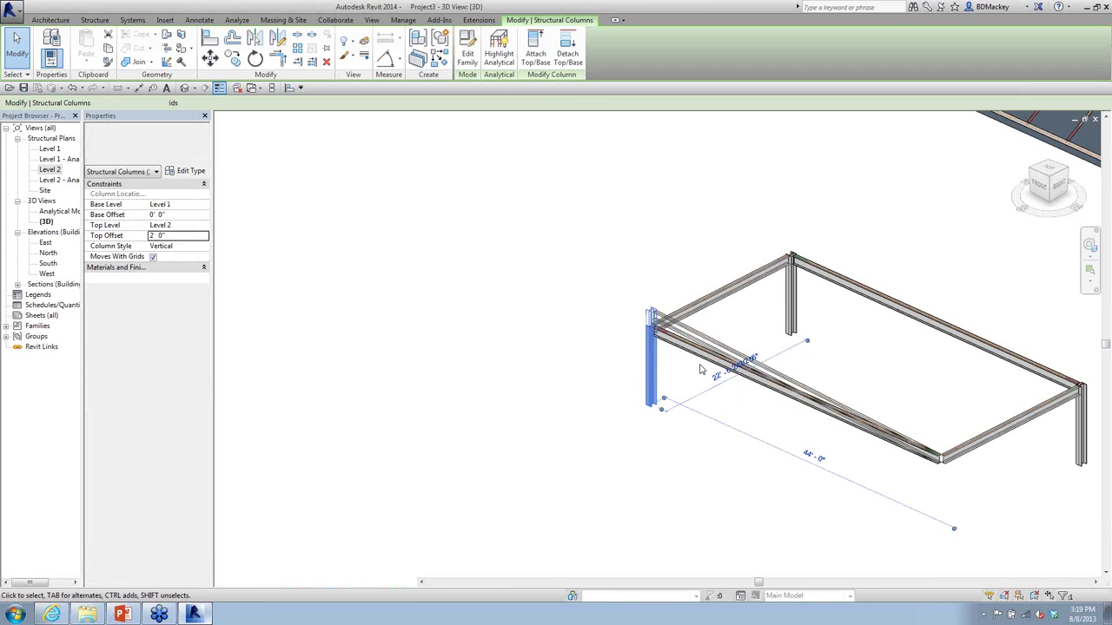
pyautogui.scroll(4, 638, 337)
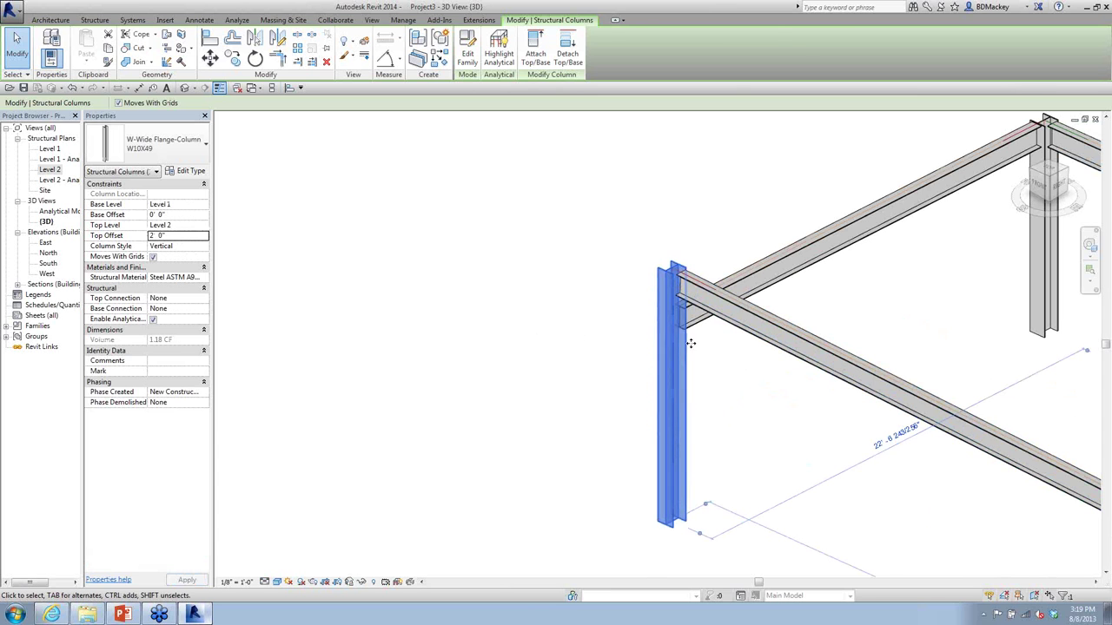
pyautogui.click(716, 368)
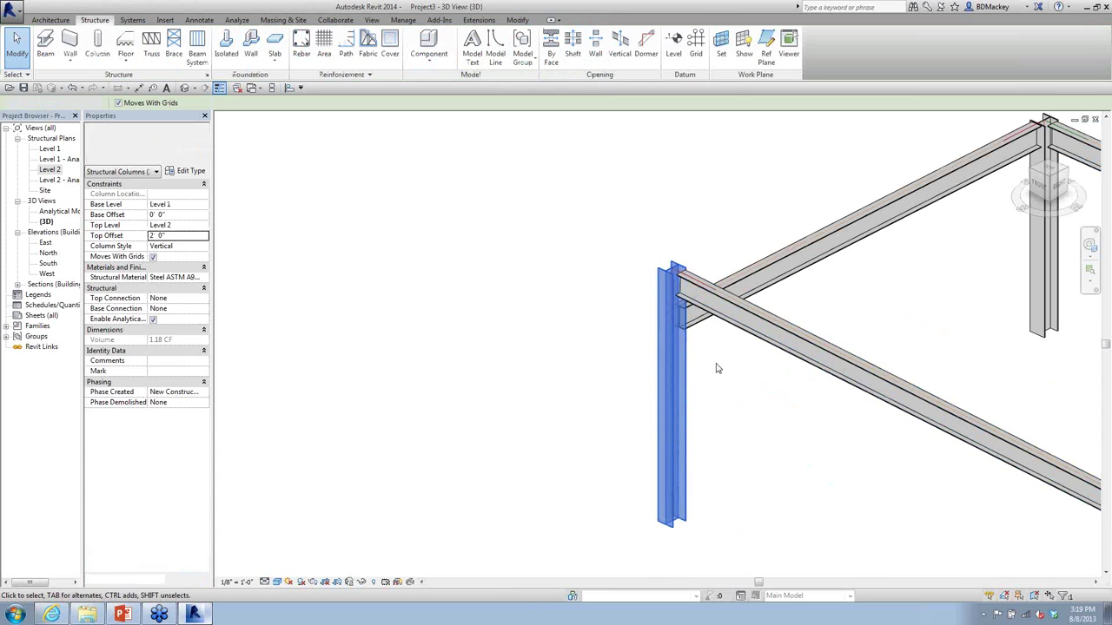
# Step: Try Bottom as the end of referenced column for the long south W12X26 beam and inspect its end attachment distance
pyautogui.click(764, 343)
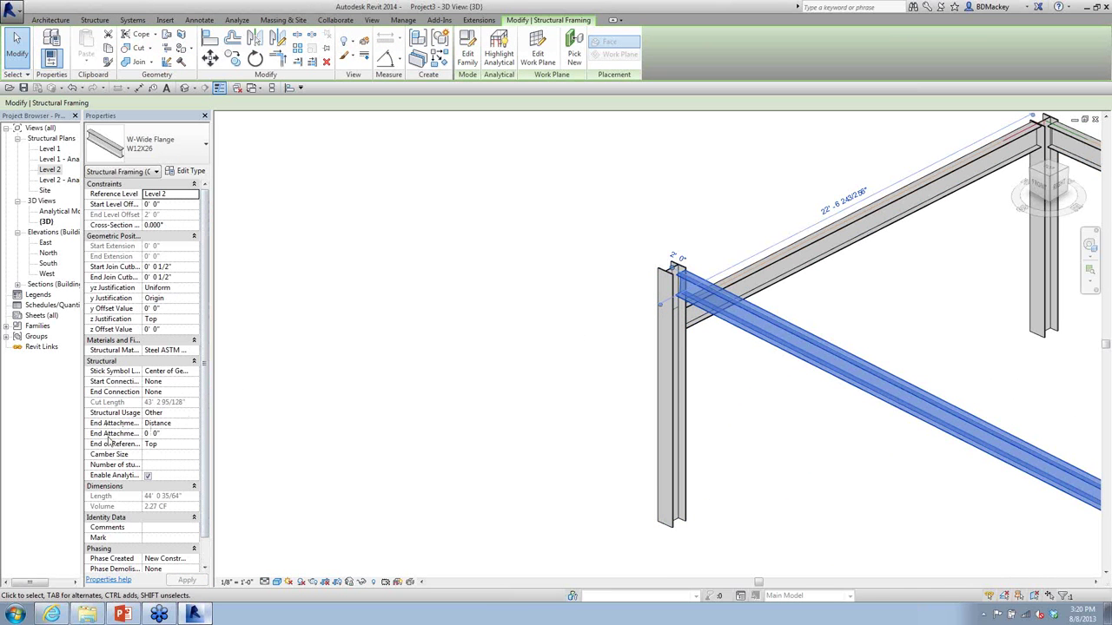
pyautogui.click(173, 444)
pyautogui.click(194, 445)
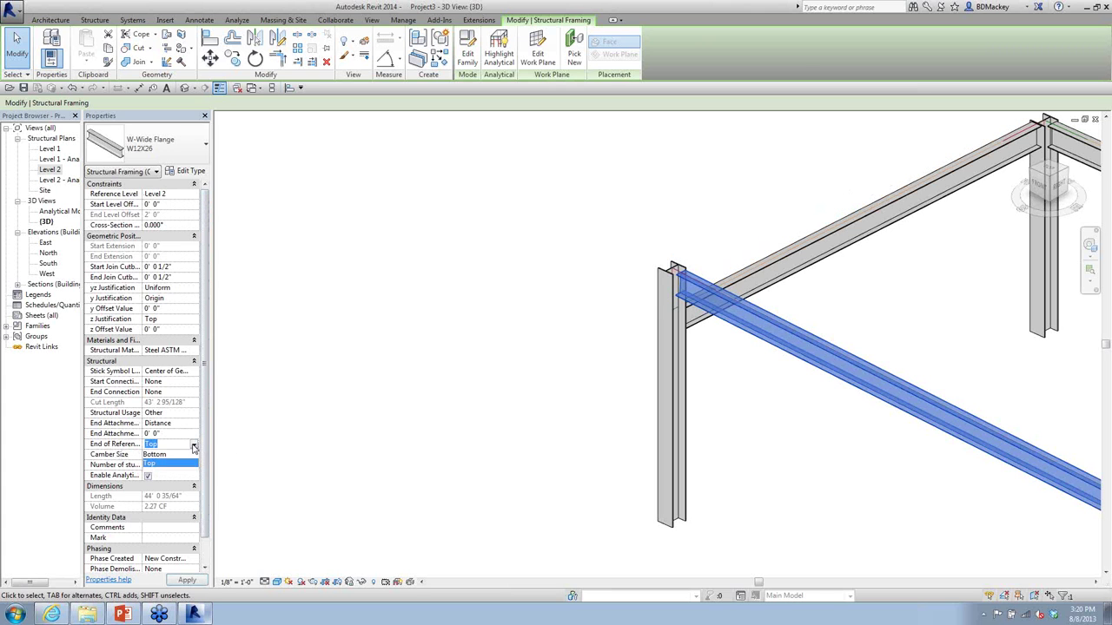
pyautogui.click(162, 455)
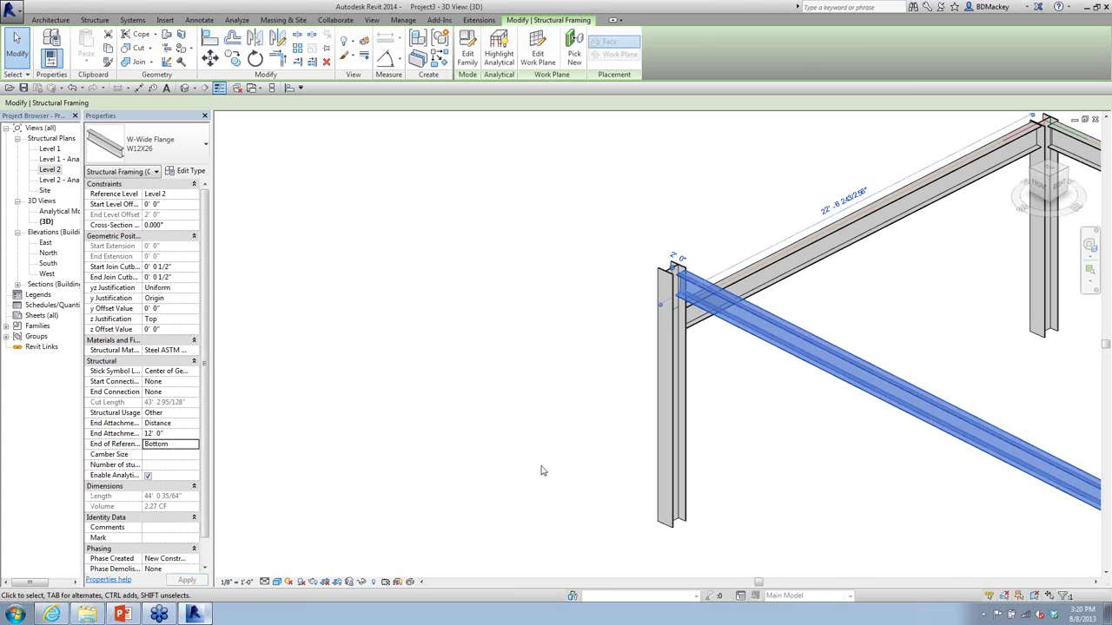
pyautogui.moveTo(548, 469); pyautogui.dragTo(546, 446, button='middle')
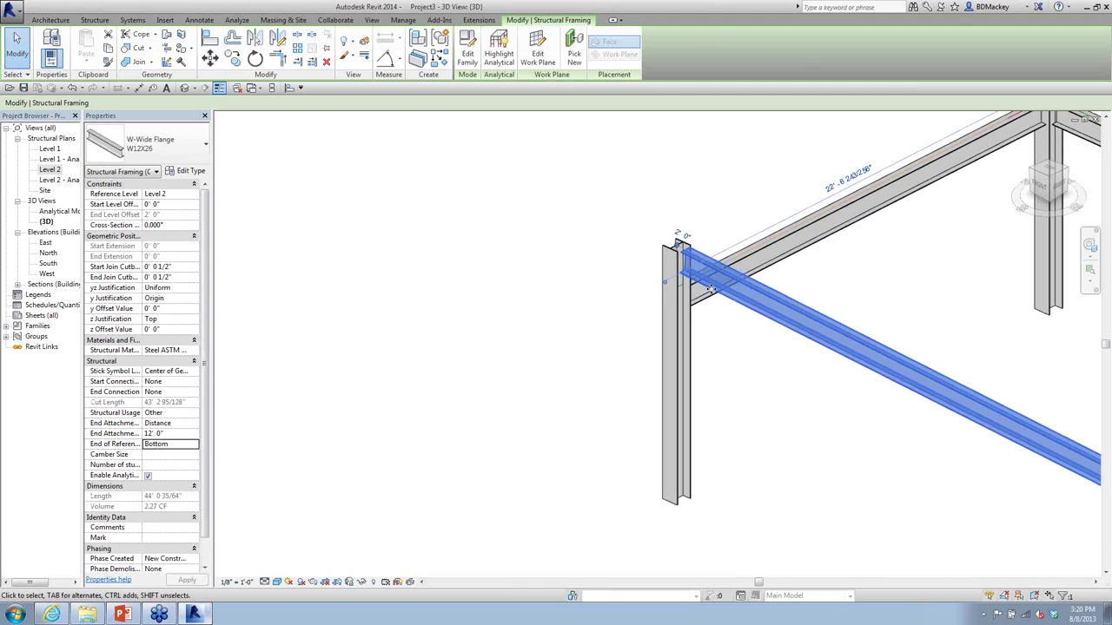
pyautogui.click(181, 434)
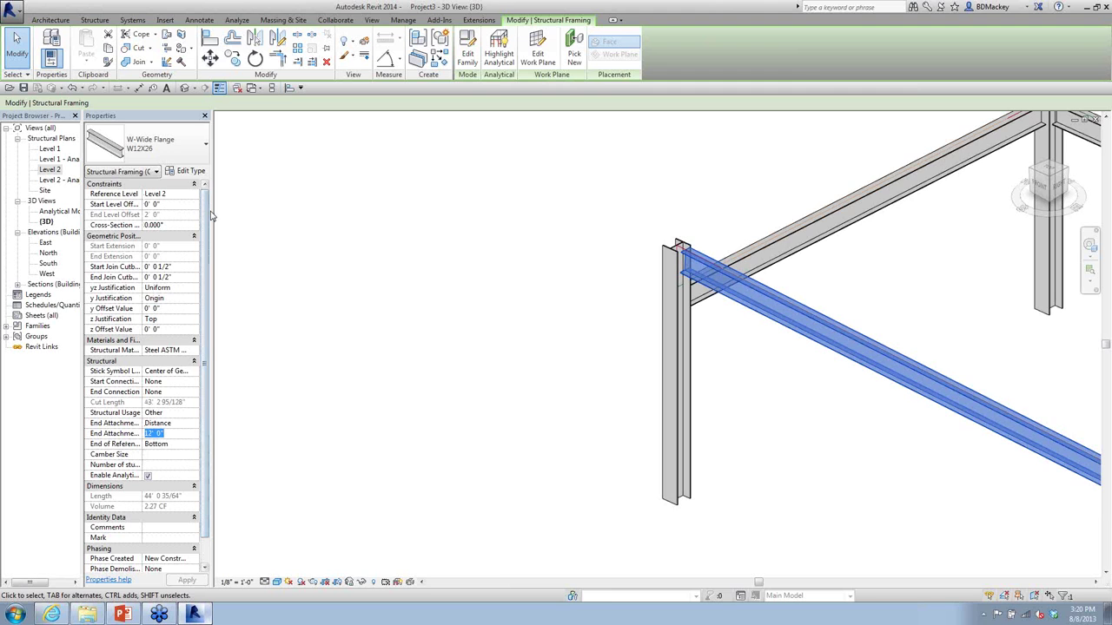
# Step: Widen the property display to show full parameter names and set the south beam's end of referenced column to Top
pyautogui.moveTo(211, 215); pyautogui.dragTo(285, 217)
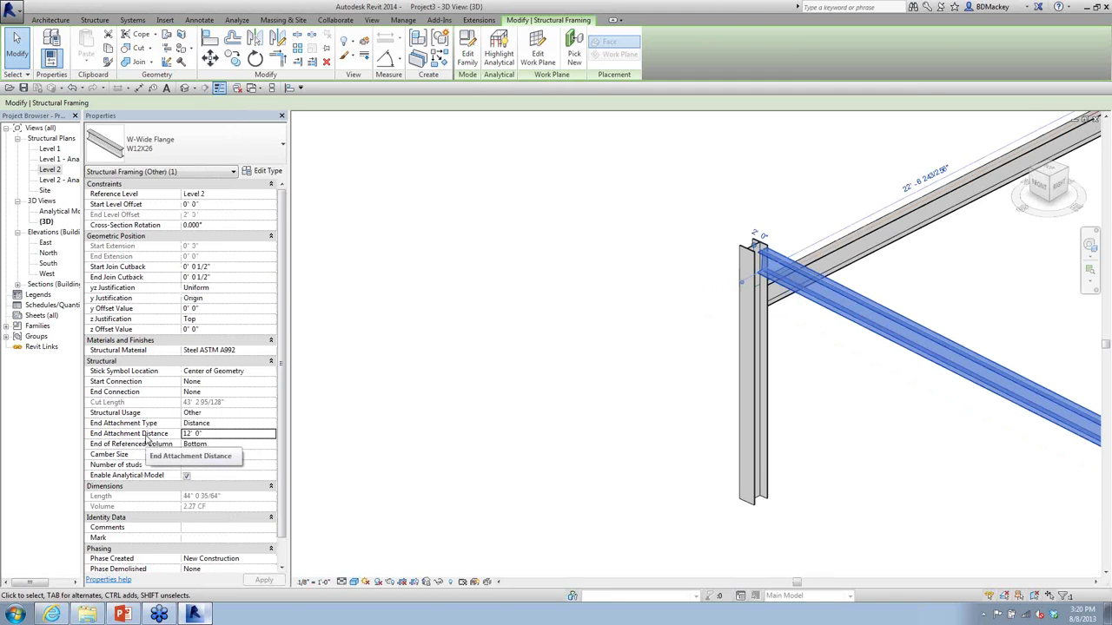
pyautogui.click(271, 446)
pyautogui.click(218, 456)
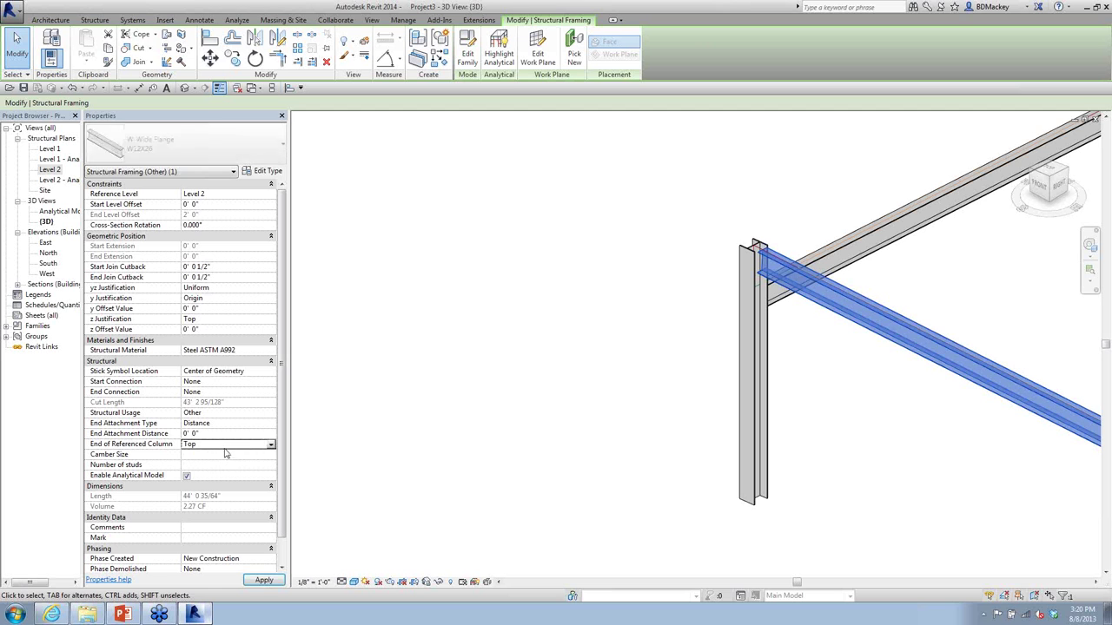
# Step: Try an end attachment distance of 2" on the long south beam, then set it to 2 1/2"
pyautogui.click(223, 433)
pyautogui.write('2')
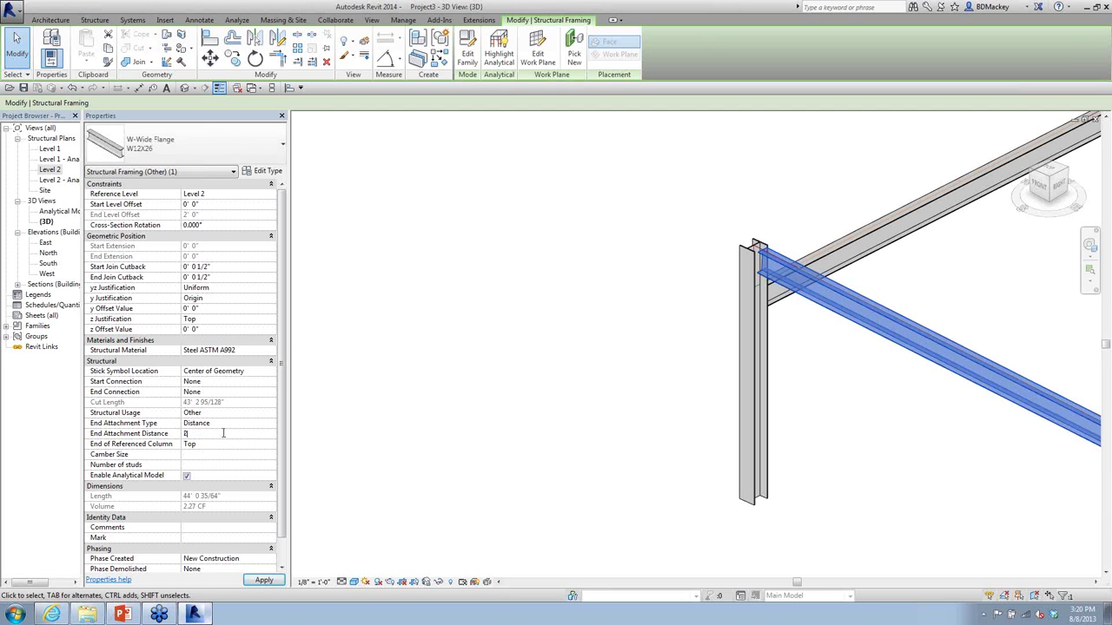
pyautogui.press('Return')
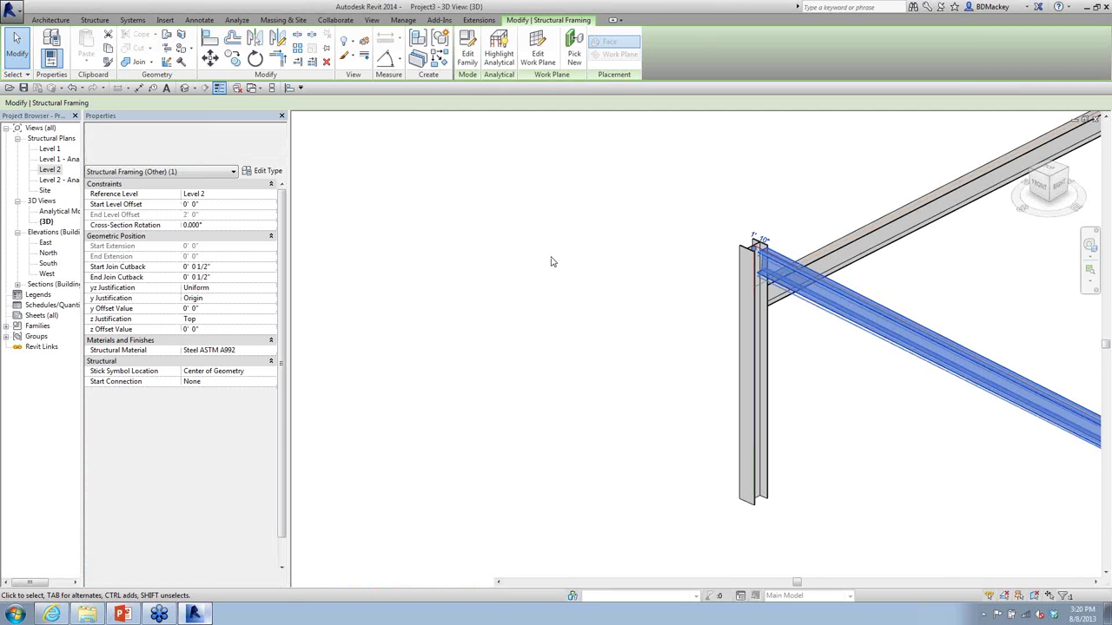
pyautogui.click(218, 433)
pyautogui.write('2.5')
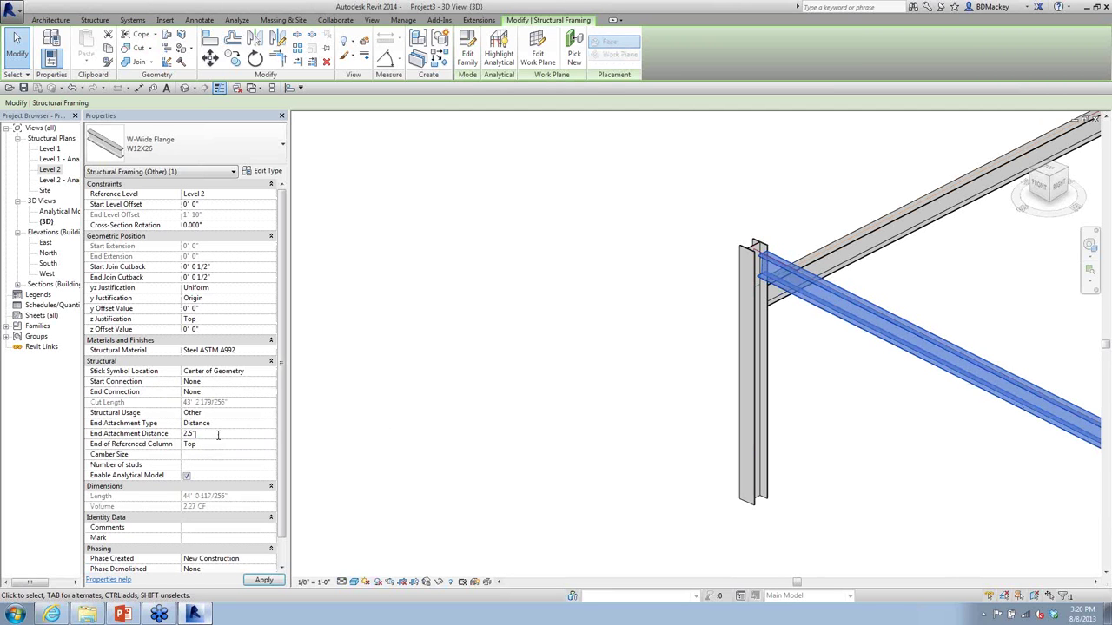
pyautogui.press('Return')
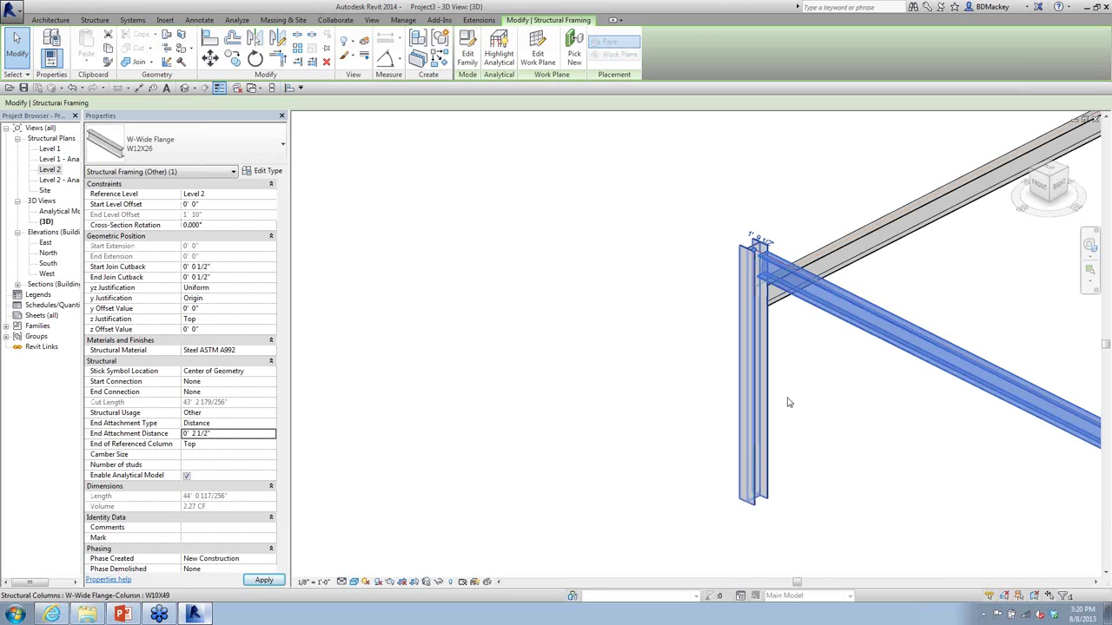
pyautogui.moveTo(713, 427); pyautogui.dragTo(605, 461, button='middle')
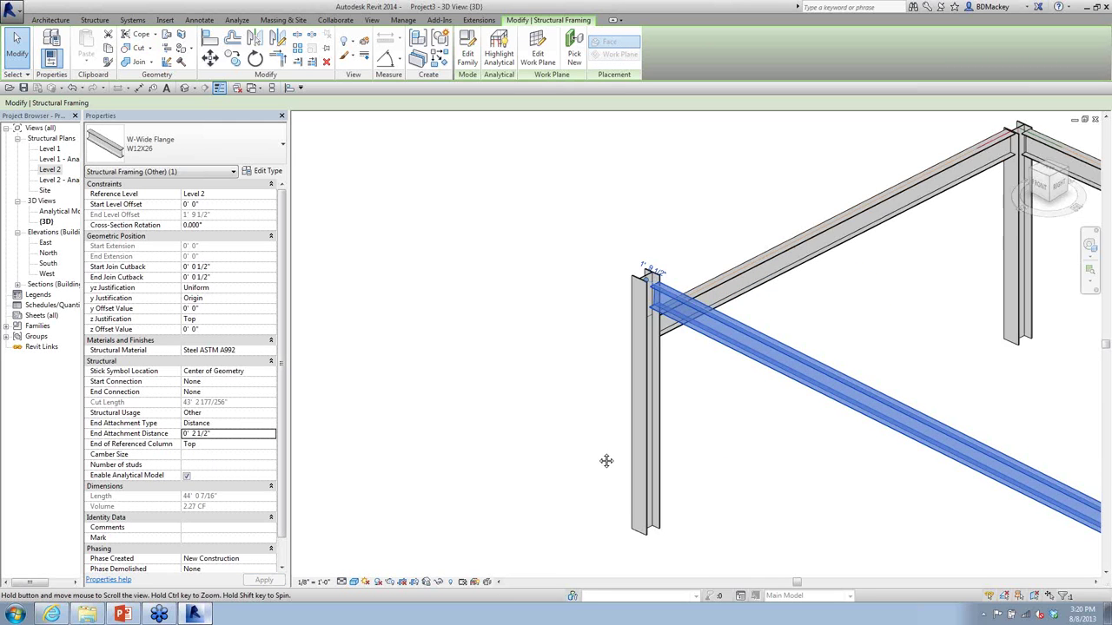
# Step: Set the short west W12X26 beam's start attachment type to Distance with a start attachment distance of 0' 0"
pyautogui.keyDown('ctrl'); pyautogui.click(711, 293); pyautogui.keyUp('ctrl')
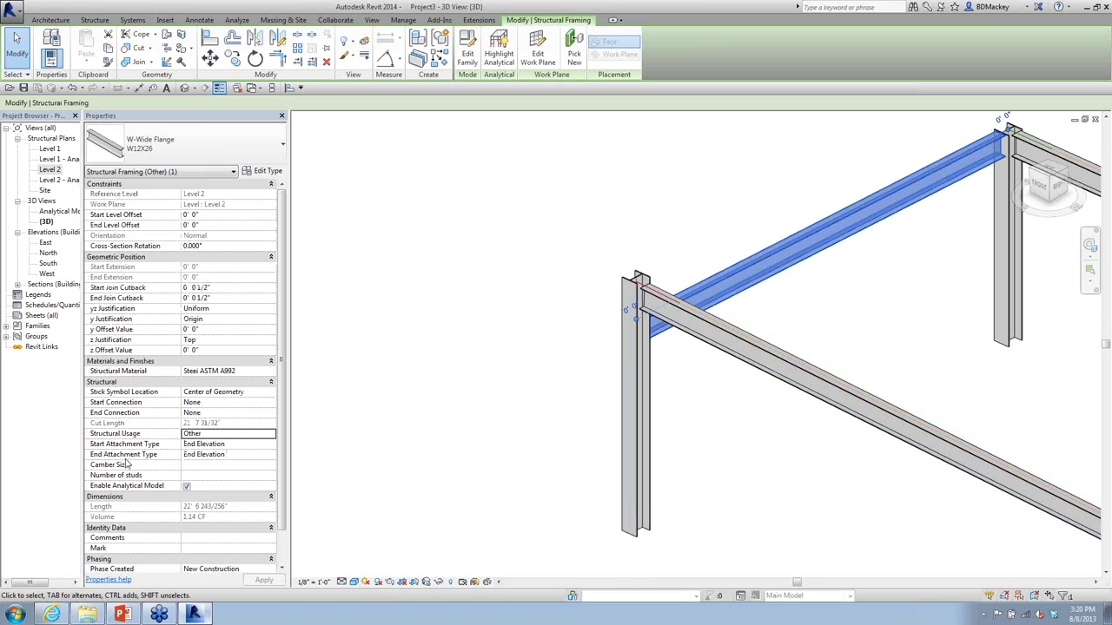
pyautogui.click(271, 445)
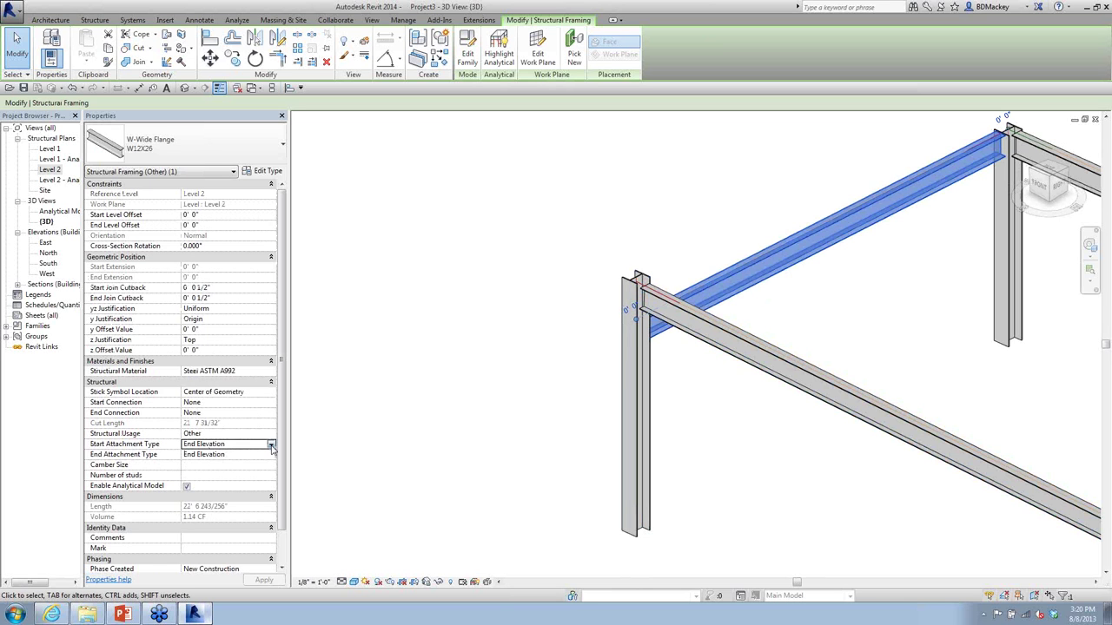
pyautogui.click(271, 445)
pyautogui.click(201, 455)
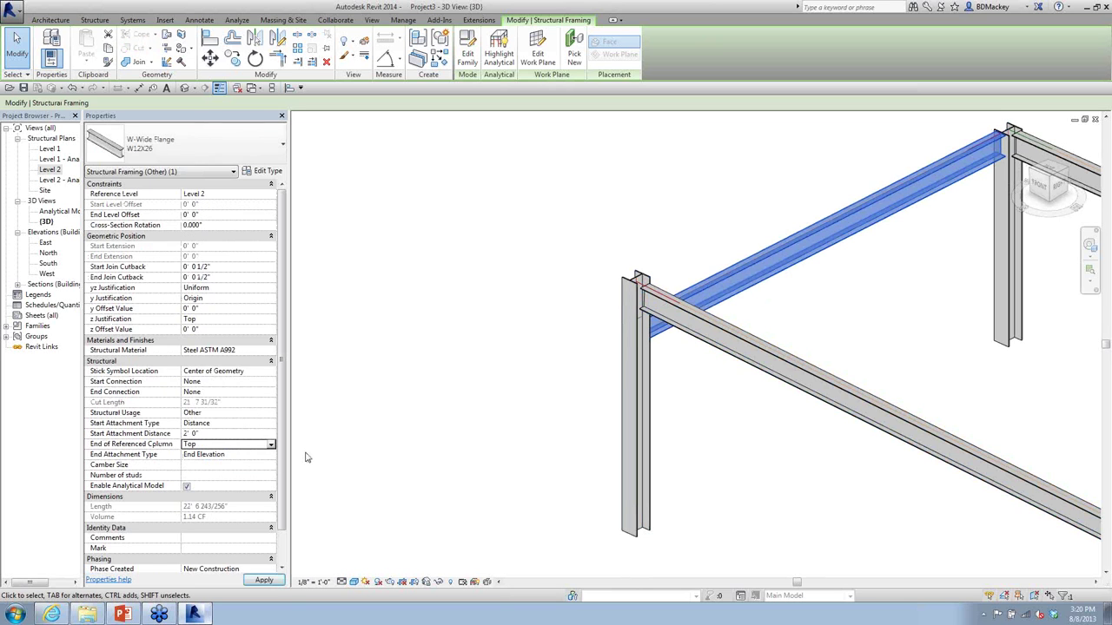
pyautogui.click(227, 433)
pyautogui.write('0')
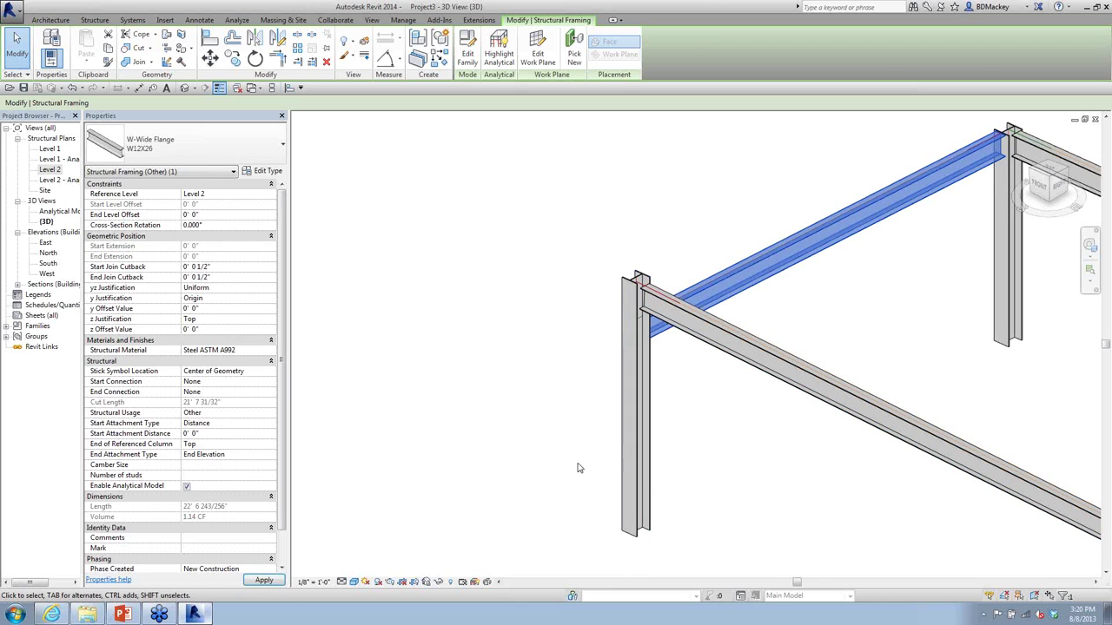
pyautogui.press('Return')
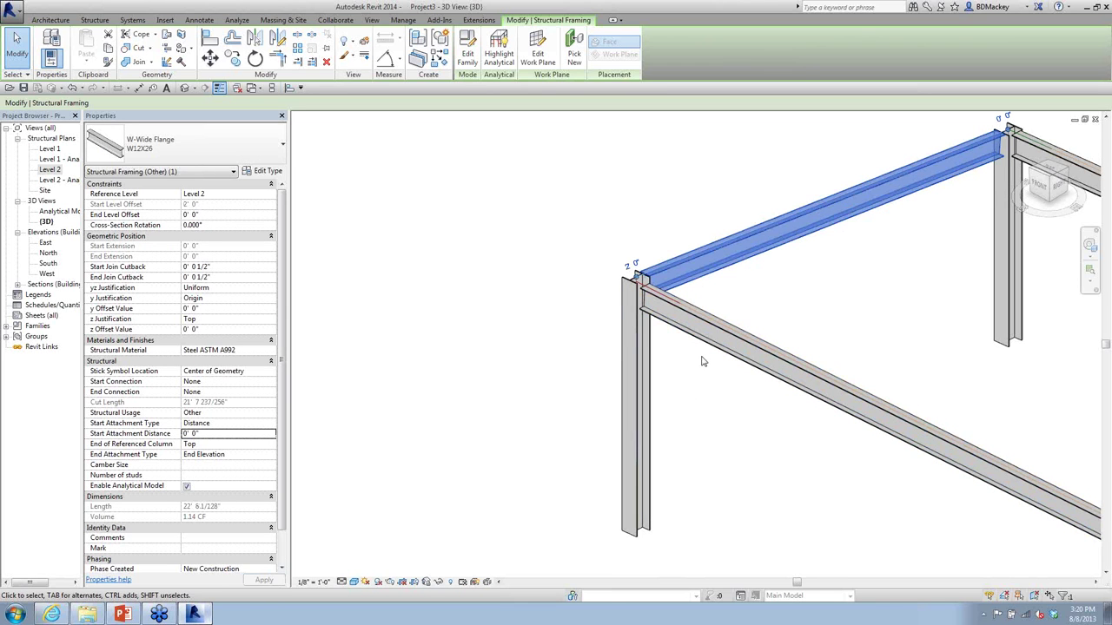
# Step: Raise the southwest corner column to a top offset of 4' 0"
pyautogui.keyDown('shift'); pyautogui.moveTo(720, 383); pyautogui.dragTo(615, 271, button='middle'); pyautogui.keyUp('shift')
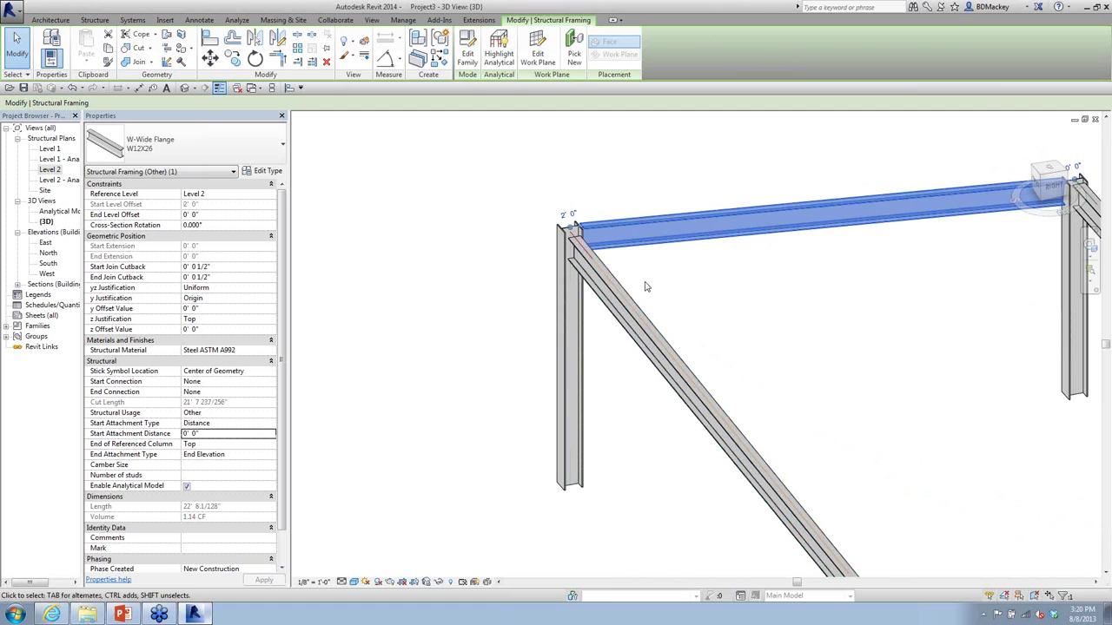
pyautogui.keyDown('shift'); pyautogui.moveTo(643, 278); pyautogui.dragTo(647, 343, button='middle'); pyautogui.keyUp('shift')
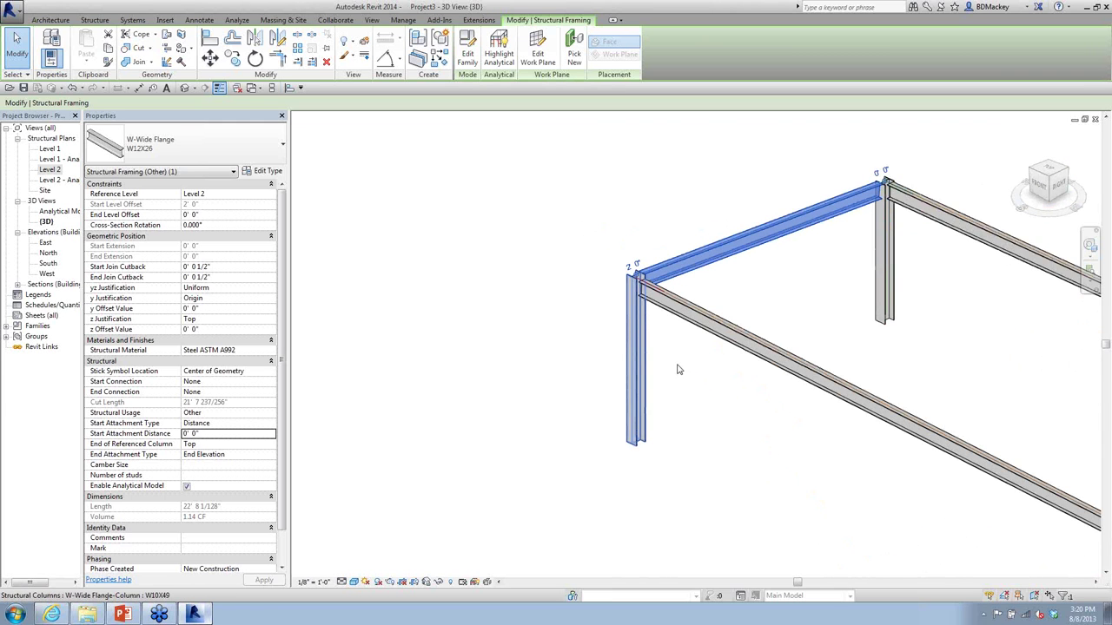
pyautogui.scroll(2, 676, 365)
pyautogui.moveTo(668, 382); pyautogui.dragTo(597, 375, button='middle')
pyautogui.click(560, 364)
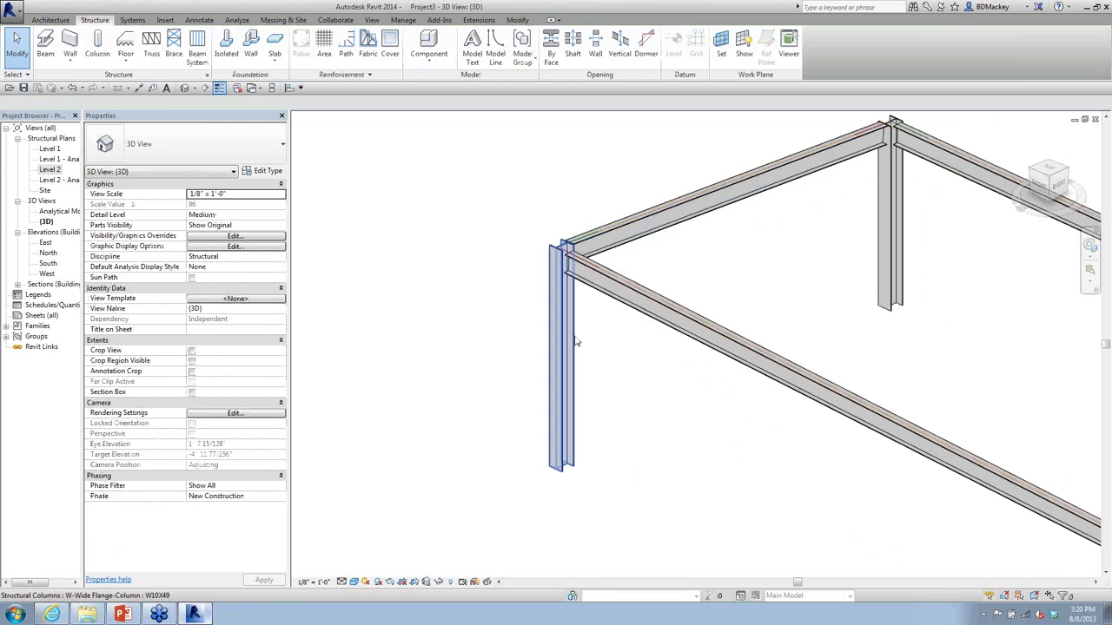
pyautogui.doubleClick(194, 235)
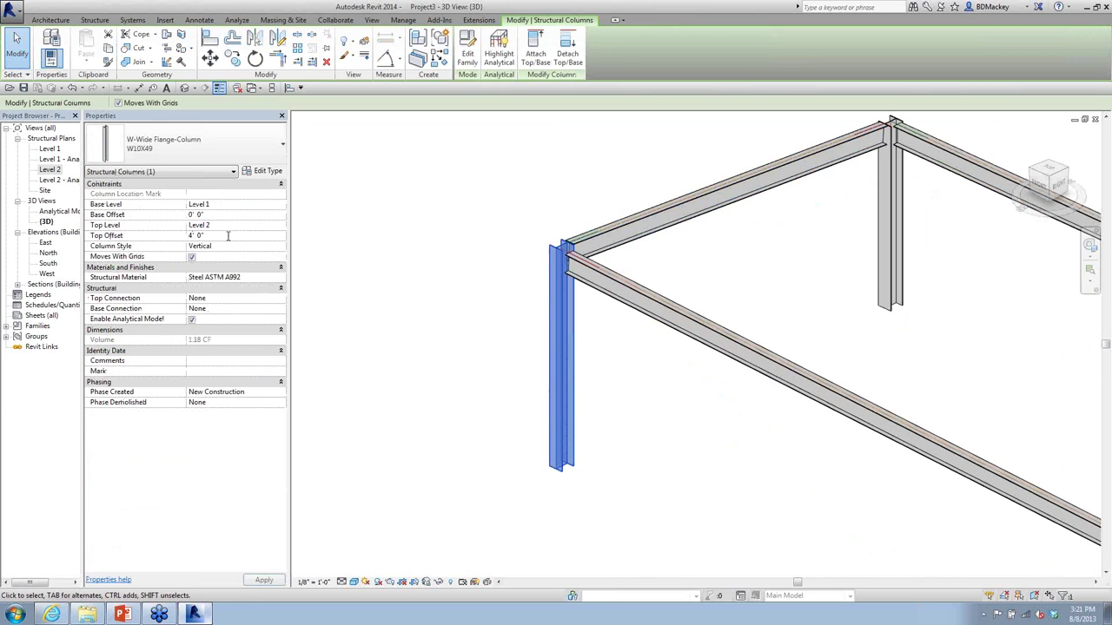
pyautogui.write('4')
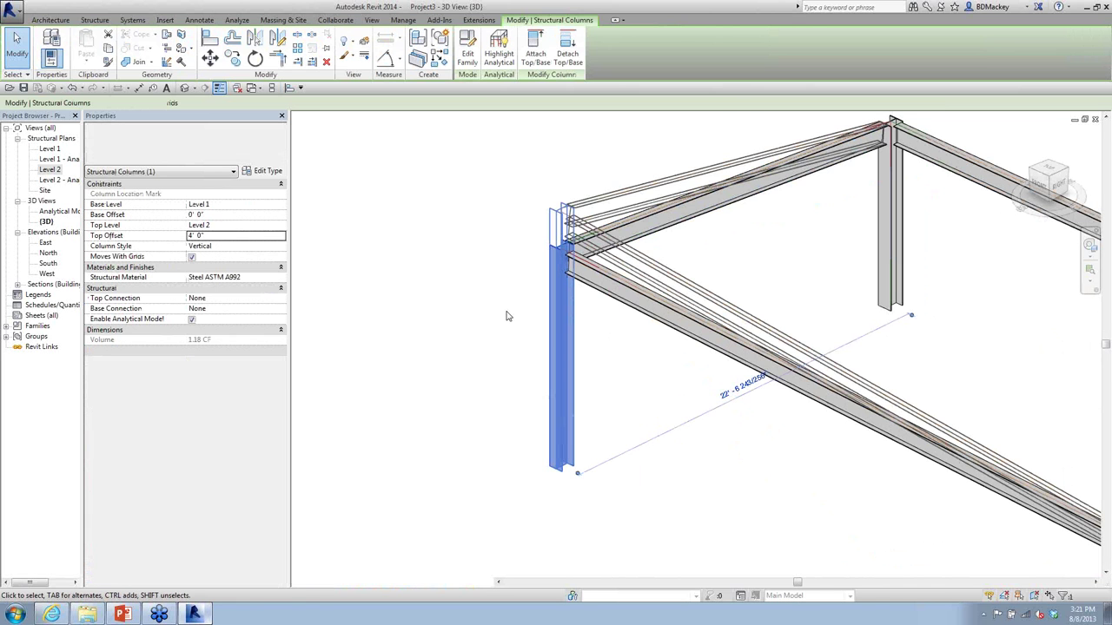
pyautogui.click(508, 322)
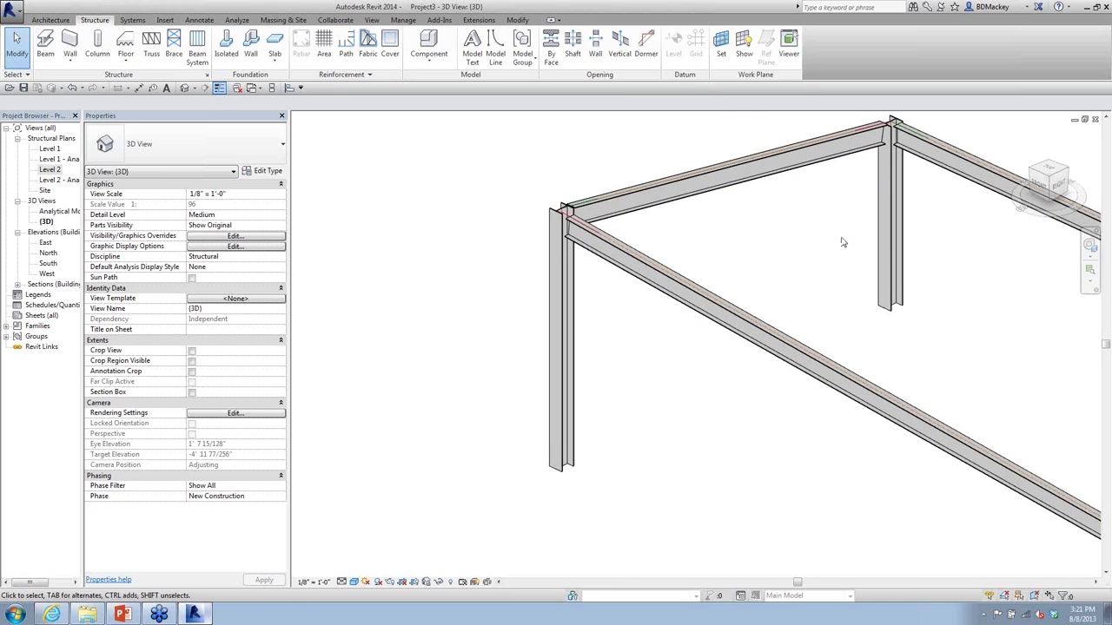
# Step: Set the top offset of the W10X49 column at the frame's northwest corner to 2' 0"
pyautogui.moveTo(802, 286); pyautogui.dragTo(722, 336, button='middle')
pyautogui.click(800, 255)
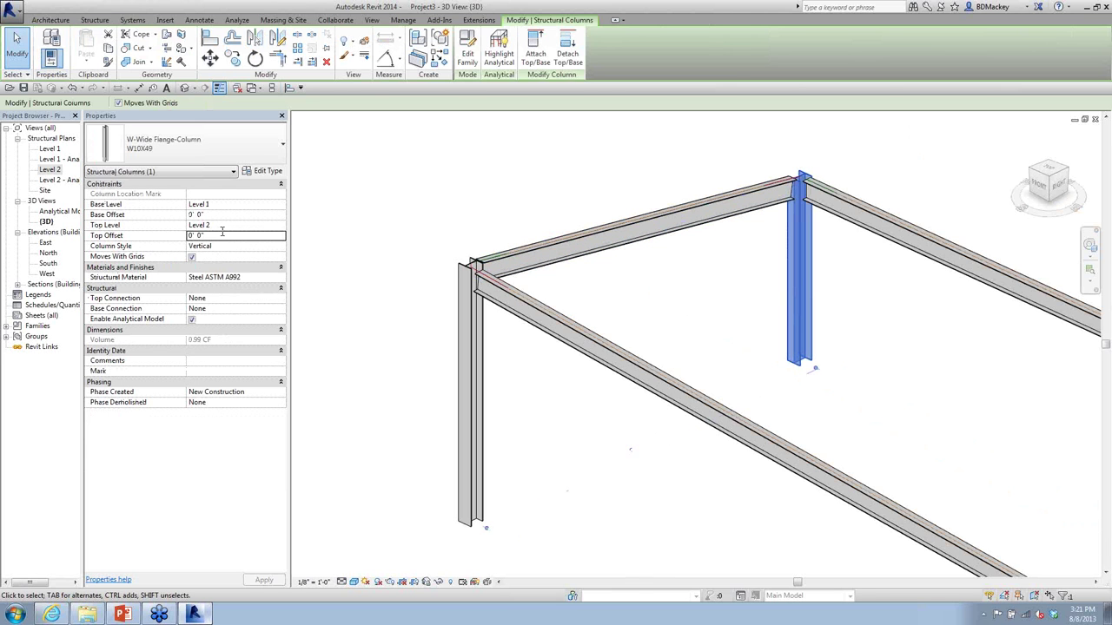
pyautogui.click(222, 235)
pyautogui.write('2')
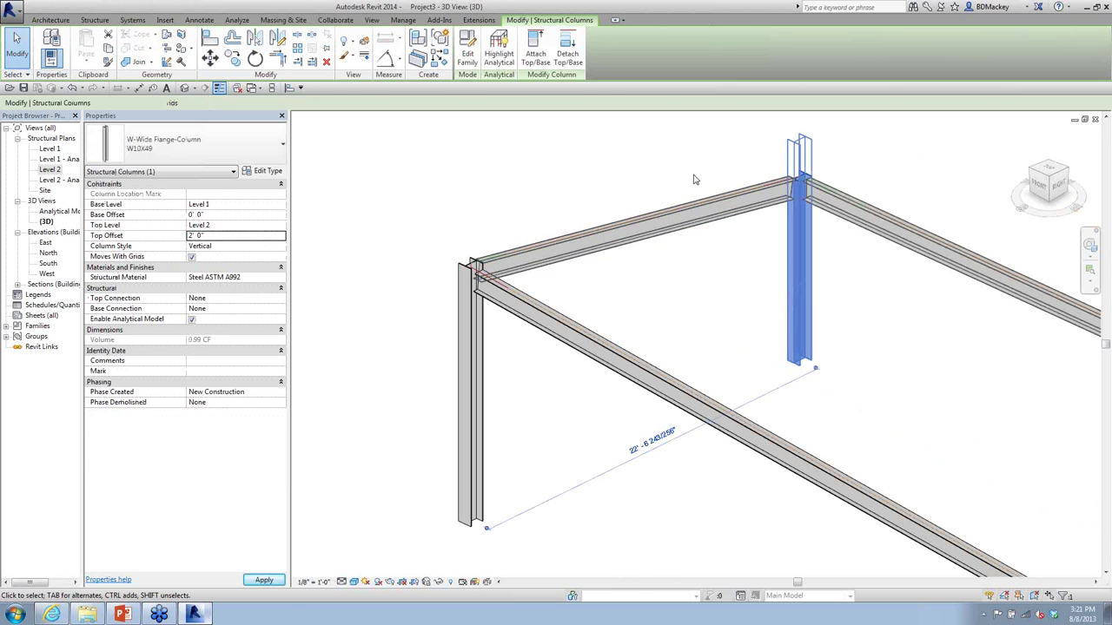
pyautogui.click(698, 178)
# Step: Raise the meeting ends of the two W12X26 beams at the northwest column to a level offset of 2' 0"
pyautogui.click(806, 198)
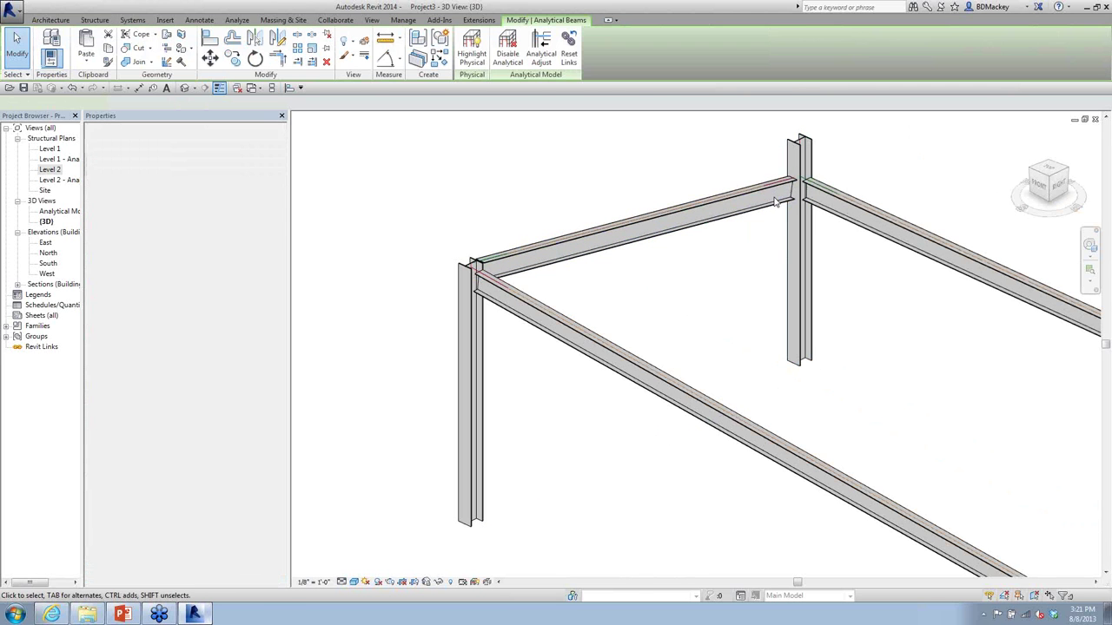
pyautogui.moveTo(826, 247); pyautogui.dragTo(788, 247, button='middle')
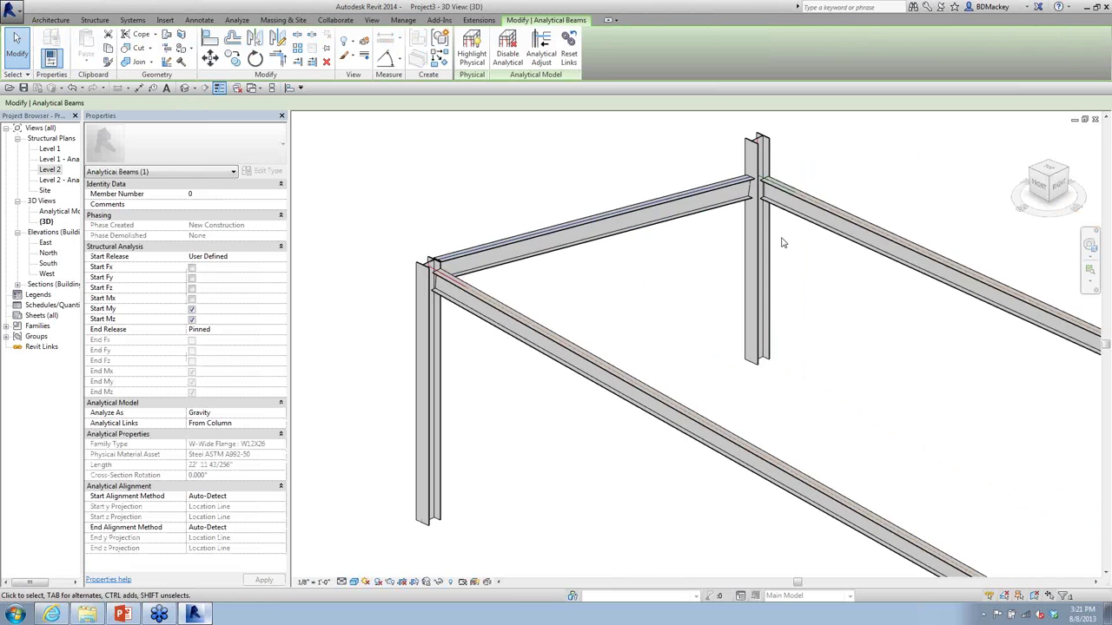
pyautogui.scroll(-2, 781, 241)
pyautogui.click(782, 241)
pyautogui.click(794, 221)
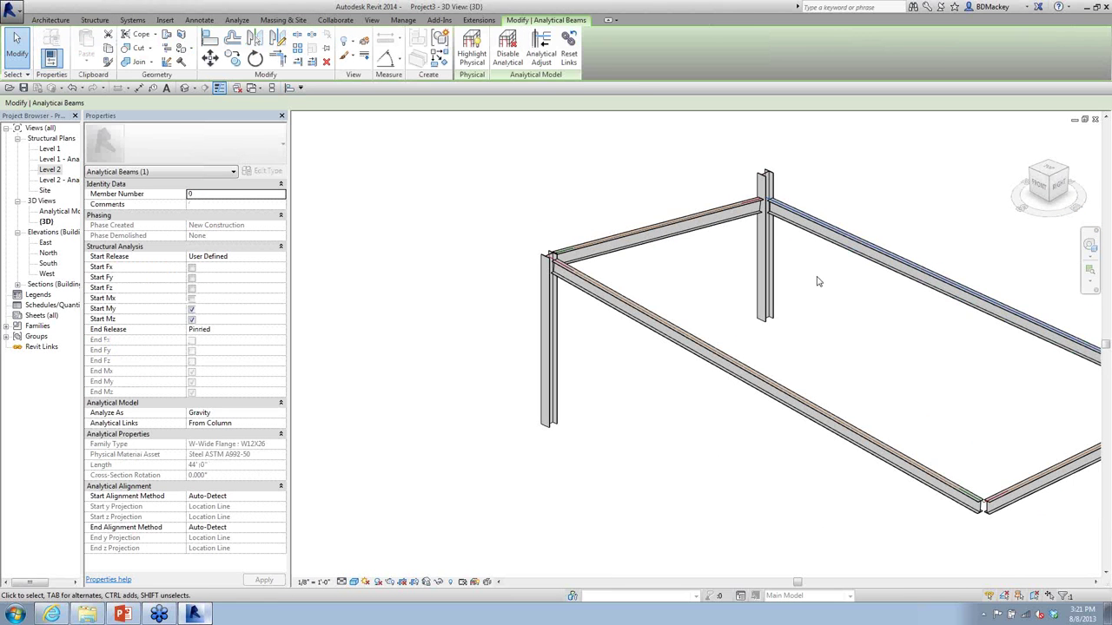
pyautogui.keyDown('shift'); pyautogui.moveTo(817, 281); pyautogui.dragTo(734, 300, button='middle'); pyautogui.keyUp('shift')
pyautogui.scroll(4, 836, 186)
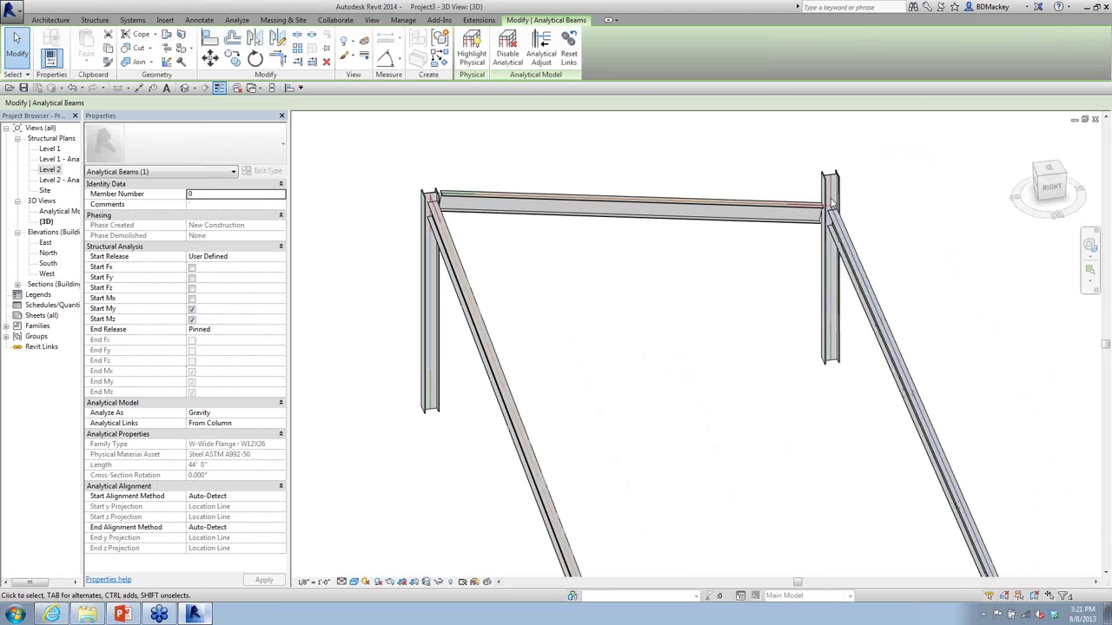
pyautogui.click(922, 227)
pyautogui.click(841, 239)
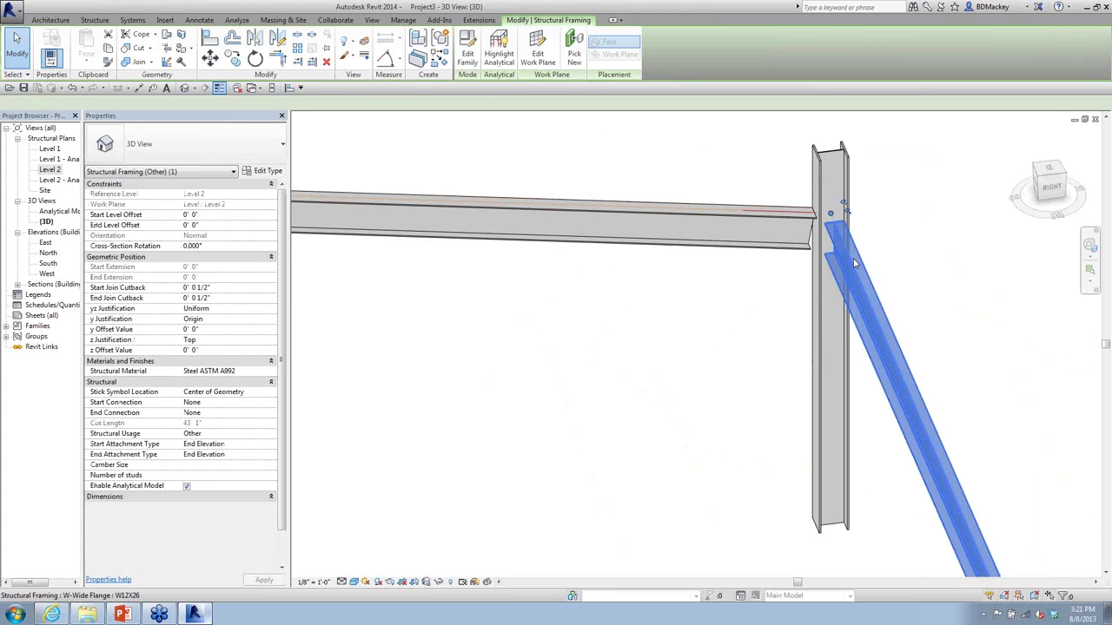
pyautogui.keyDown('ctrl'); pyautogui.click(816, 219); pyautogui.keyUp('ctrl')
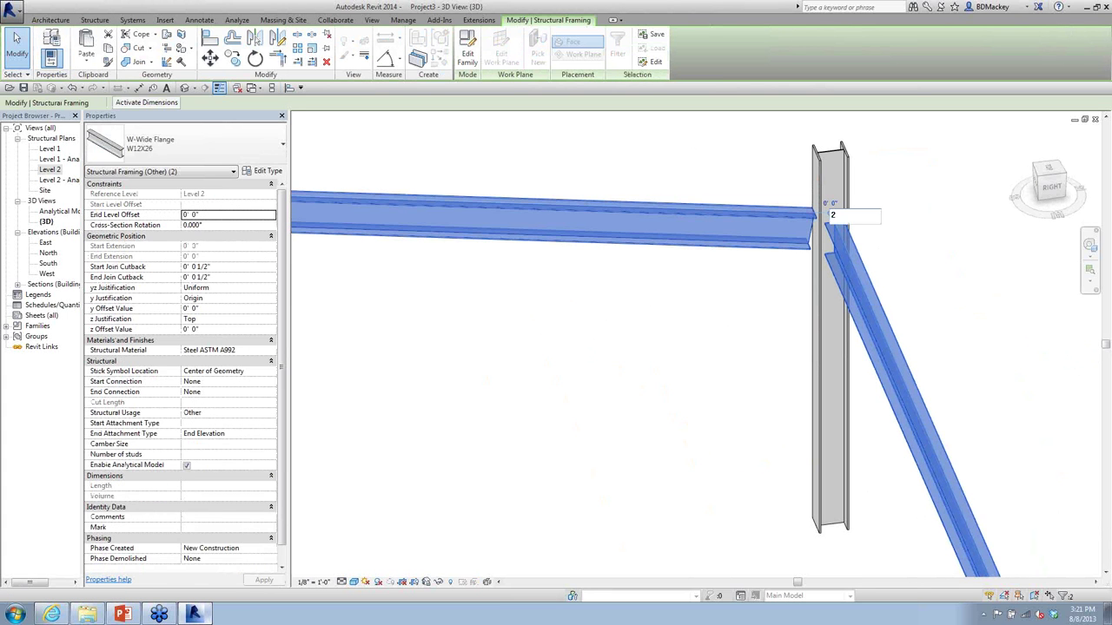
pyautogui.press('Return')
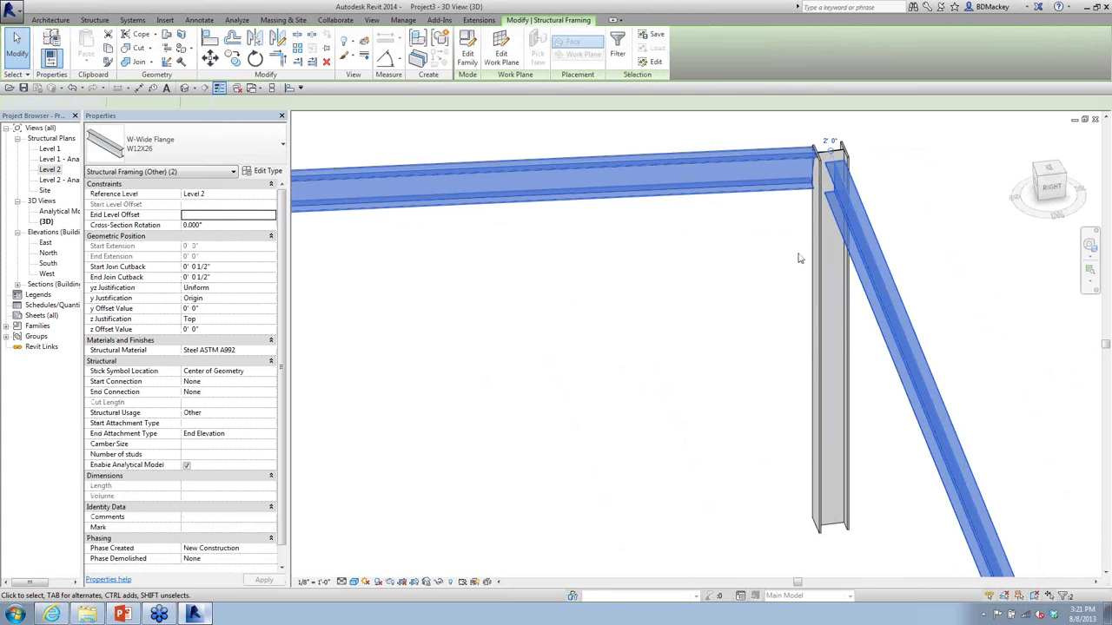
pyautogui.click(800, 258)
pyautogui.scroll(-2, 801, 222)
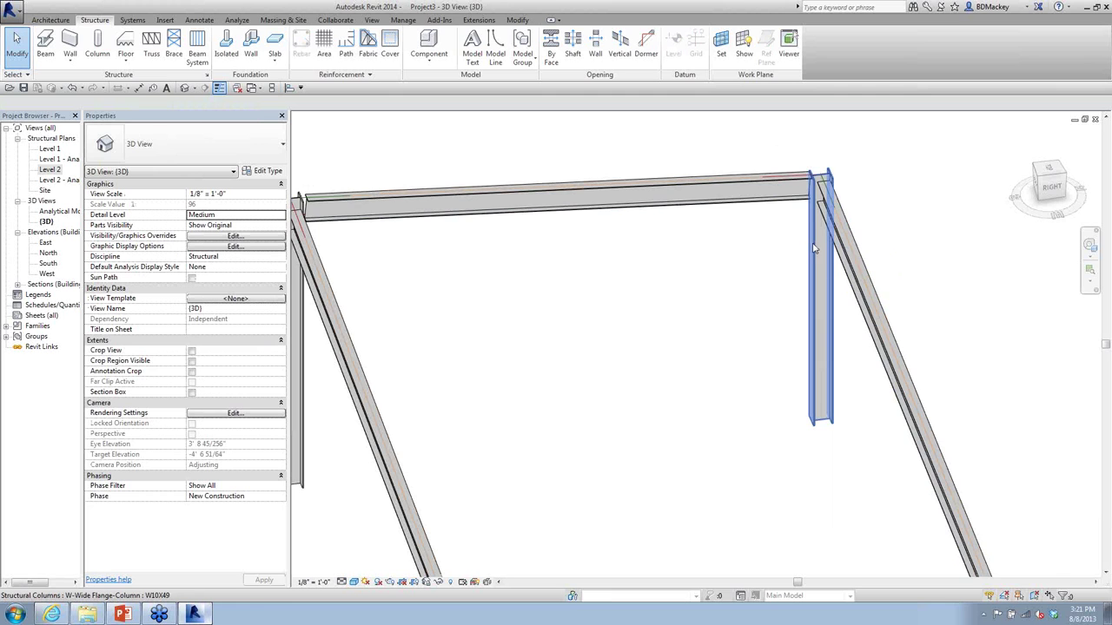
# Step: Lower the meeting ends of the two W12X26 beams at the northeast column to a level offset of -1' 0"
pyautogui.scroll(-5, 810, 234)
pyautogui.moveTo(898, 373); pyautogui.dragTo(862, 318, button='middle')
pyautogui.scroll(5, 893, 439)
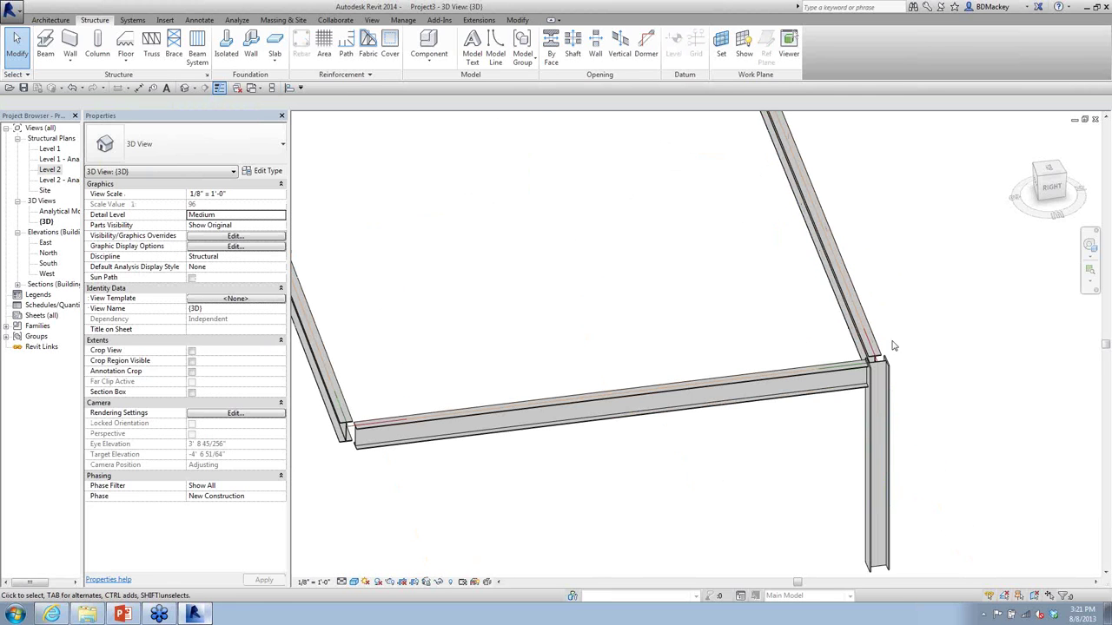
pyautogui.click(894, 401)
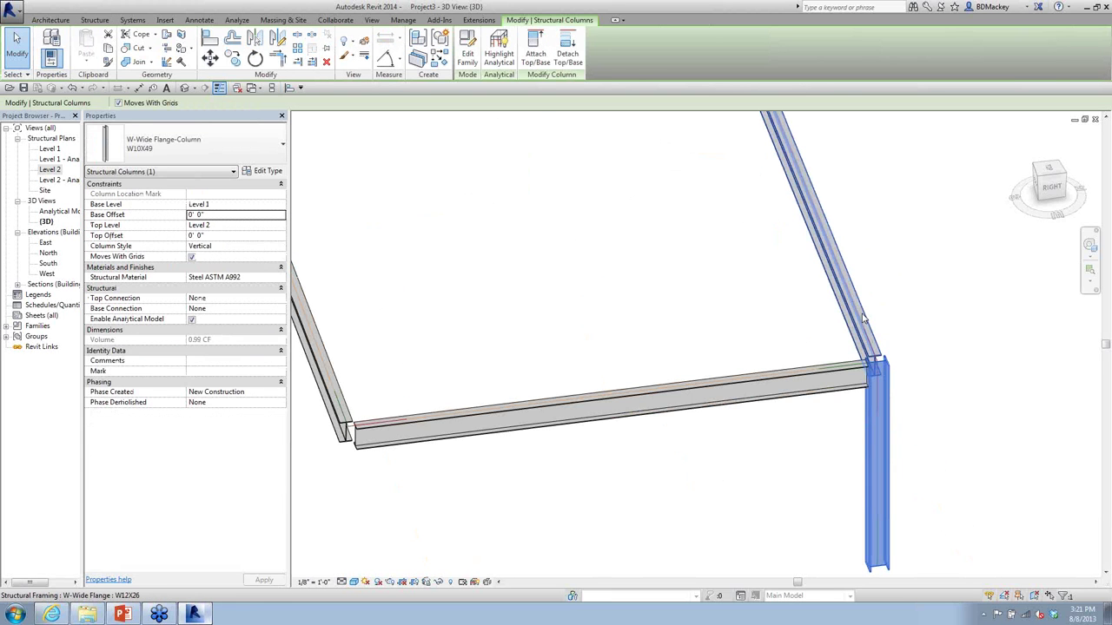
pyautogui.click(880, 369)
pyautogui.keyDown('ctrl'); pyautogui.click(879, 368); pyautogui.keyUp('ctrl')
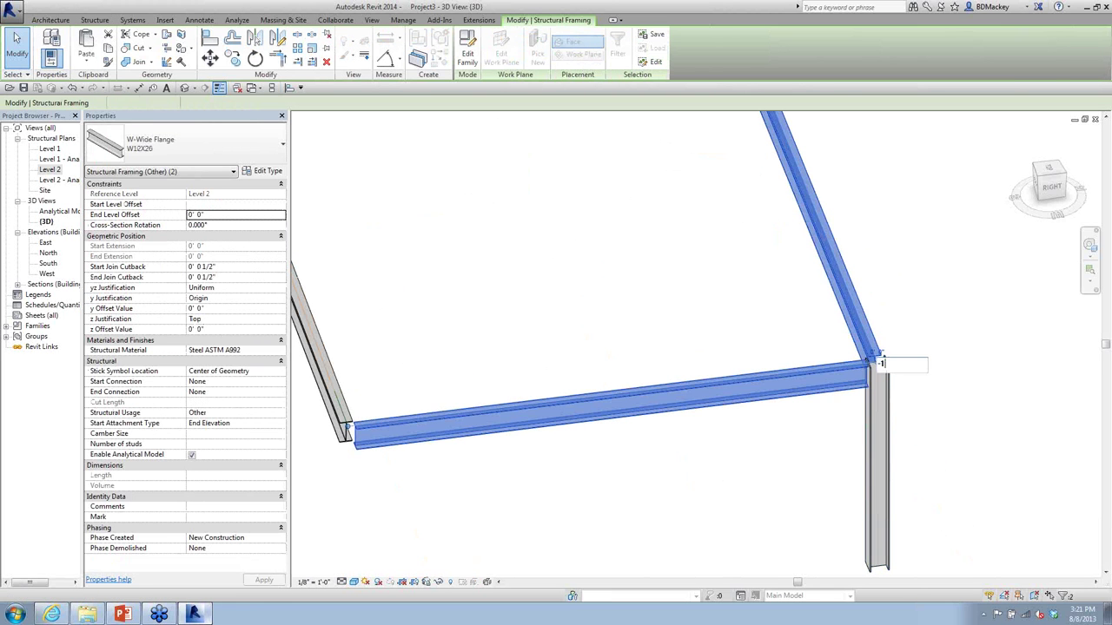
pyautogui.press('Return')
# Step: Set the top offset of the W10X49 column at the frame's northeast corner to -1' 0"
pyautogui.click(886, 414)
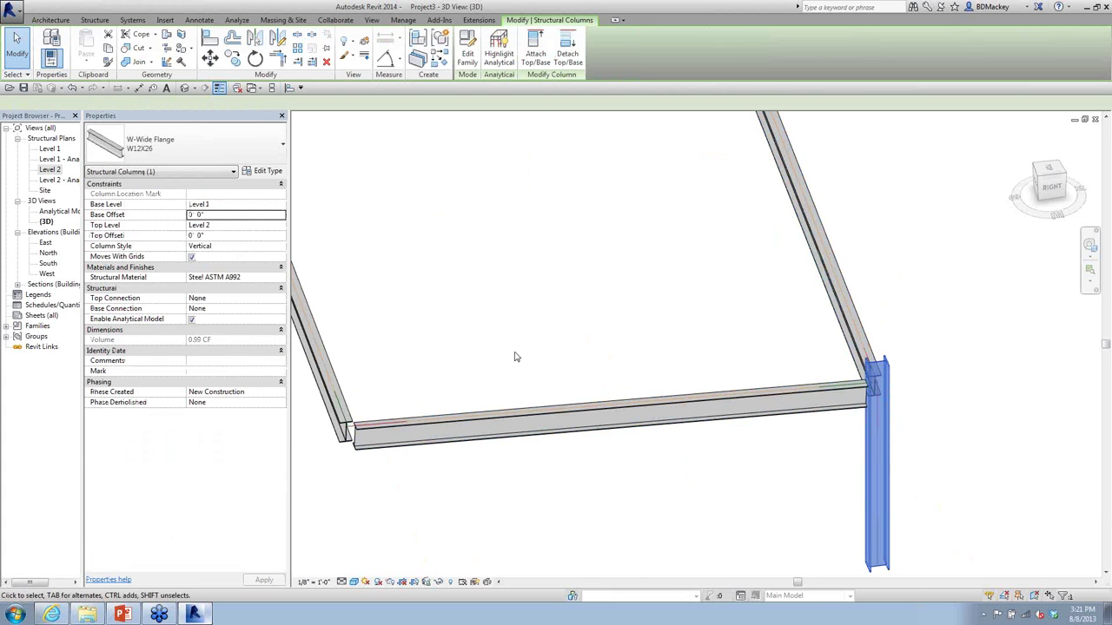
pyautogui.click(241, 235)
pyautogui.write('-1')
pyautogui.press('Return')
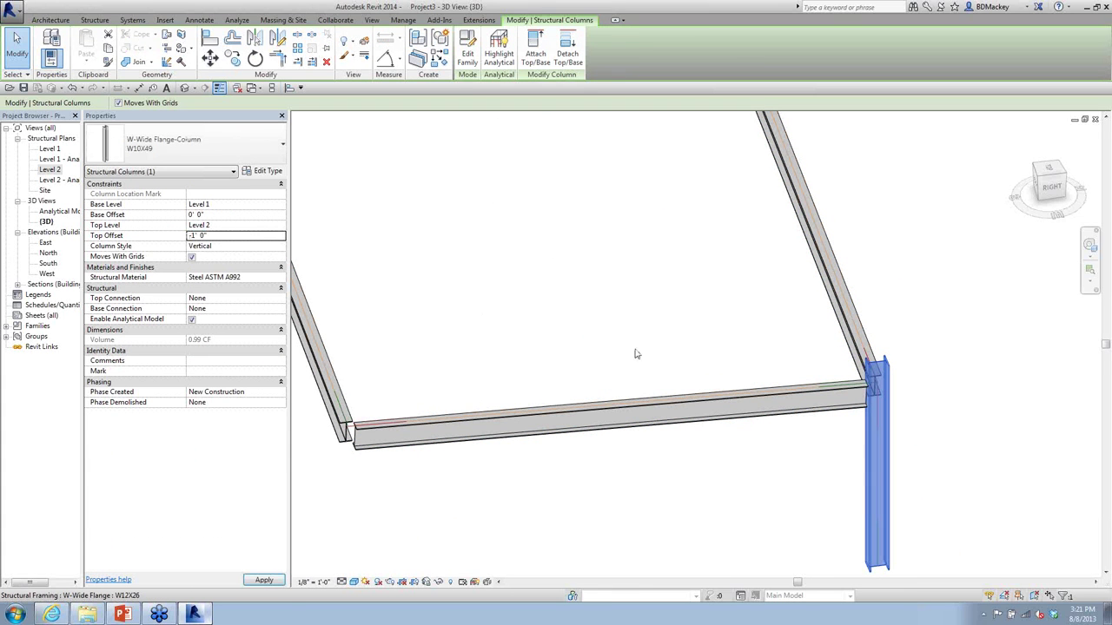
pyautogui.click(786, 437)
pyautogui.scroll(-3, 787, 437)
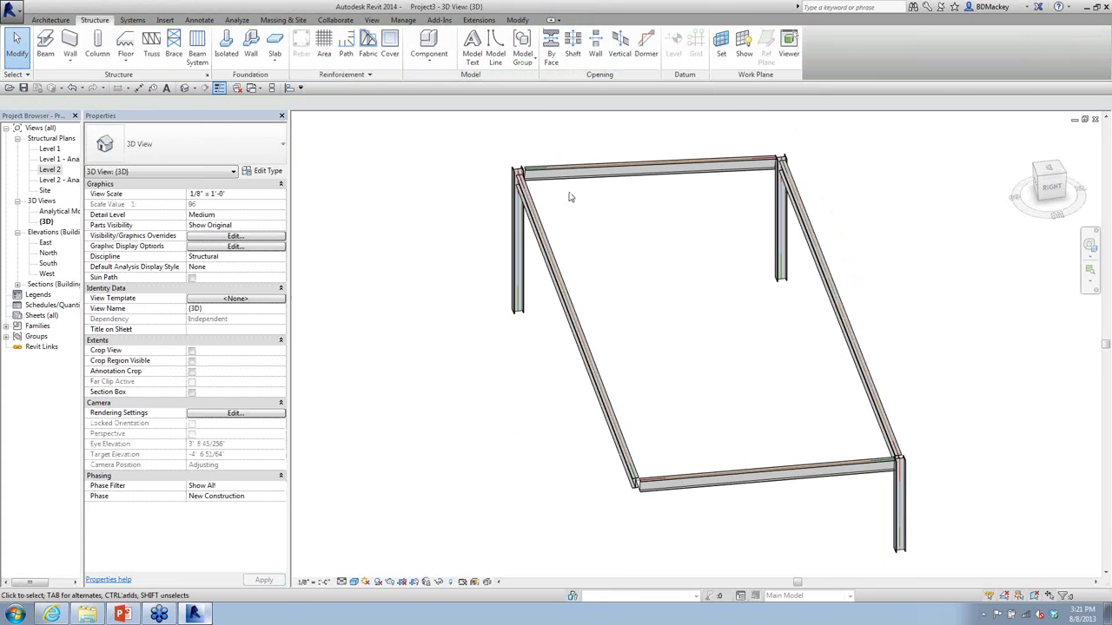
# Step: Inspect the long south beam's end attachment settings, check the tips list in the PowerPoint slideshow, and switch back to Revit
pyautogui.click(538, 210)
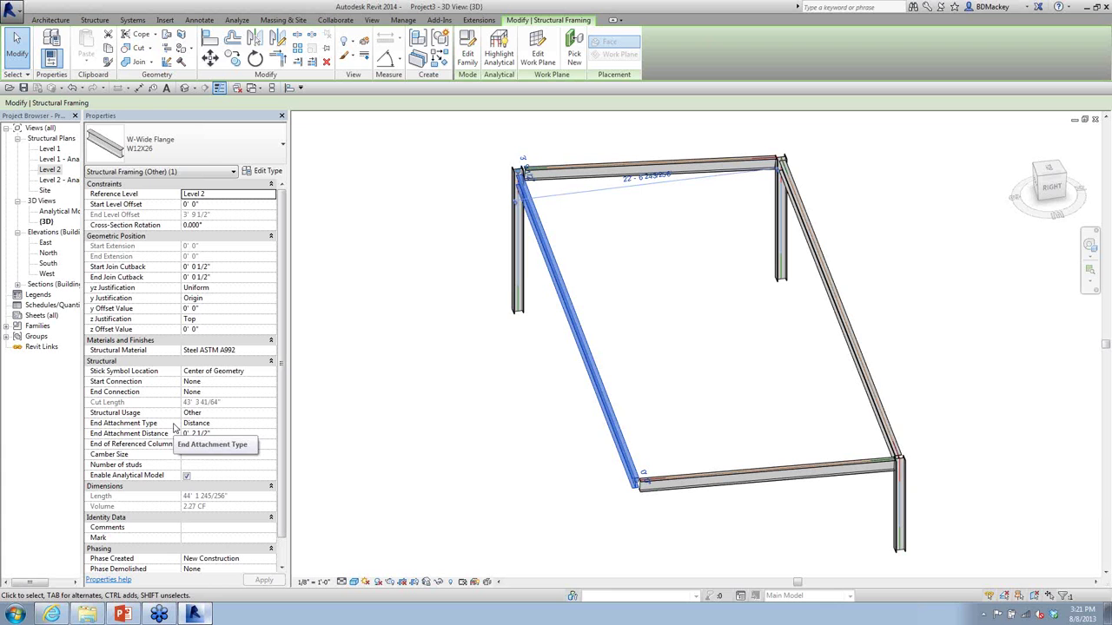
pyautogui.click(124, 615)
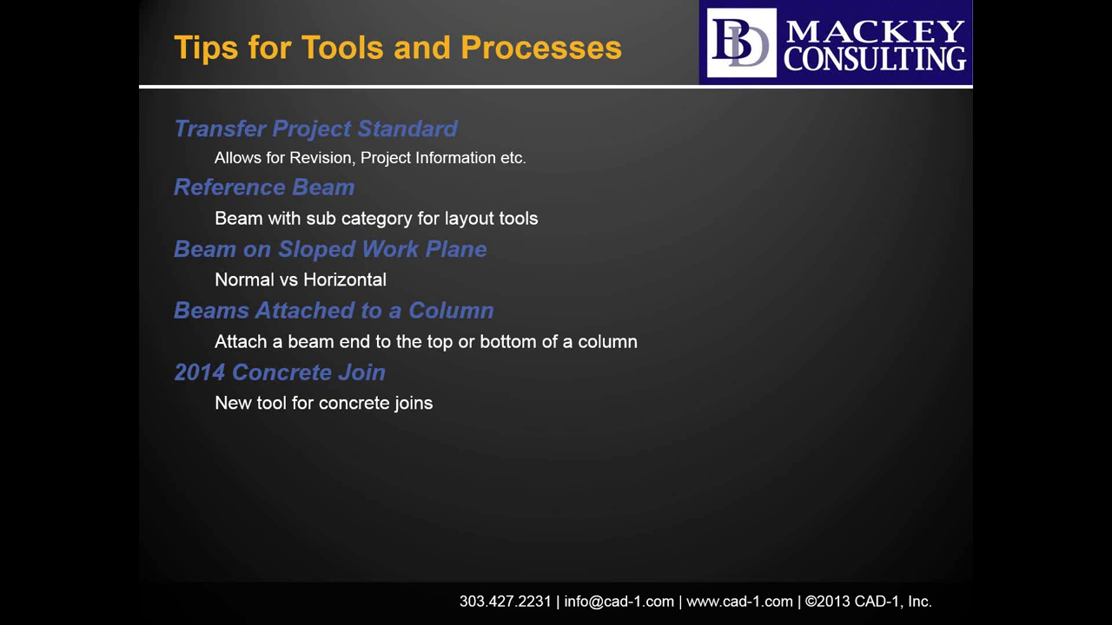
pyautogui.press('Right')
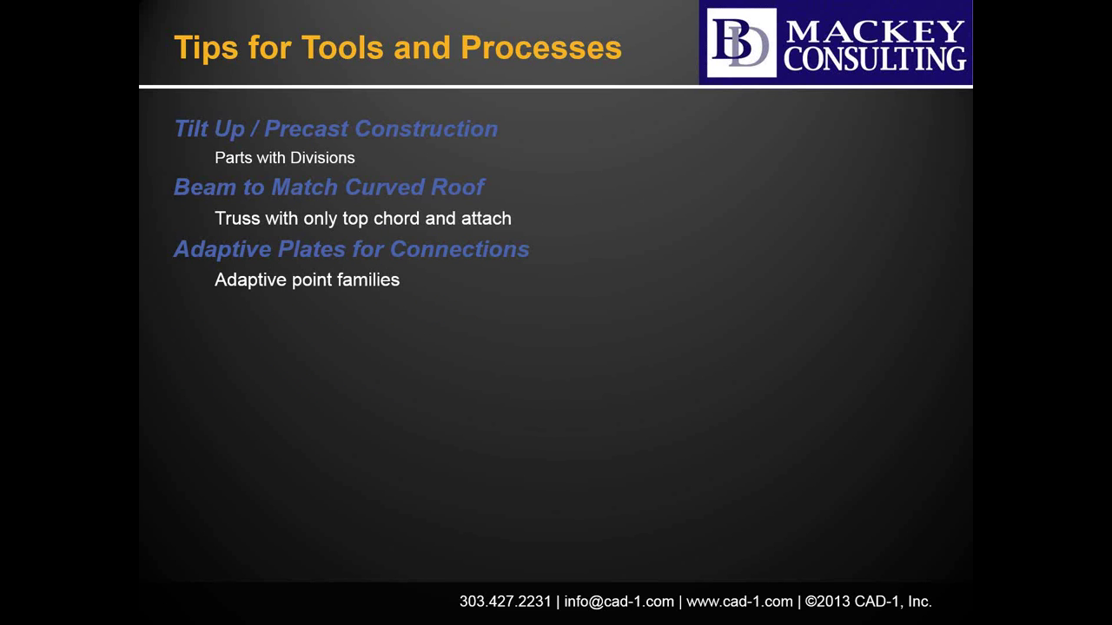
pyautogui.press('Right')
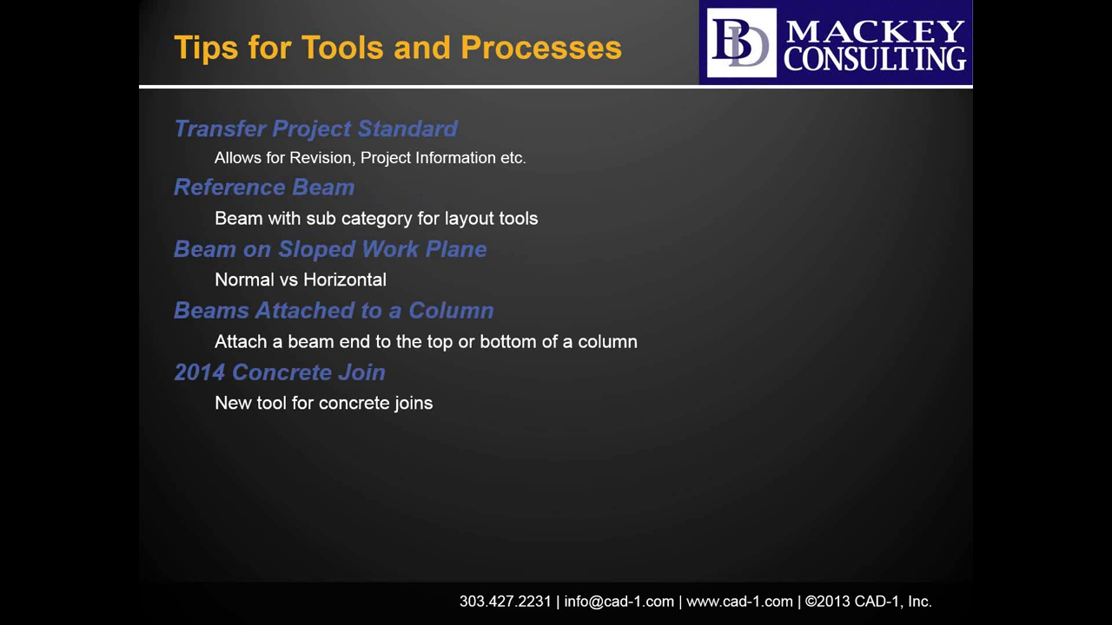
pyautogui.press('super+Tab')
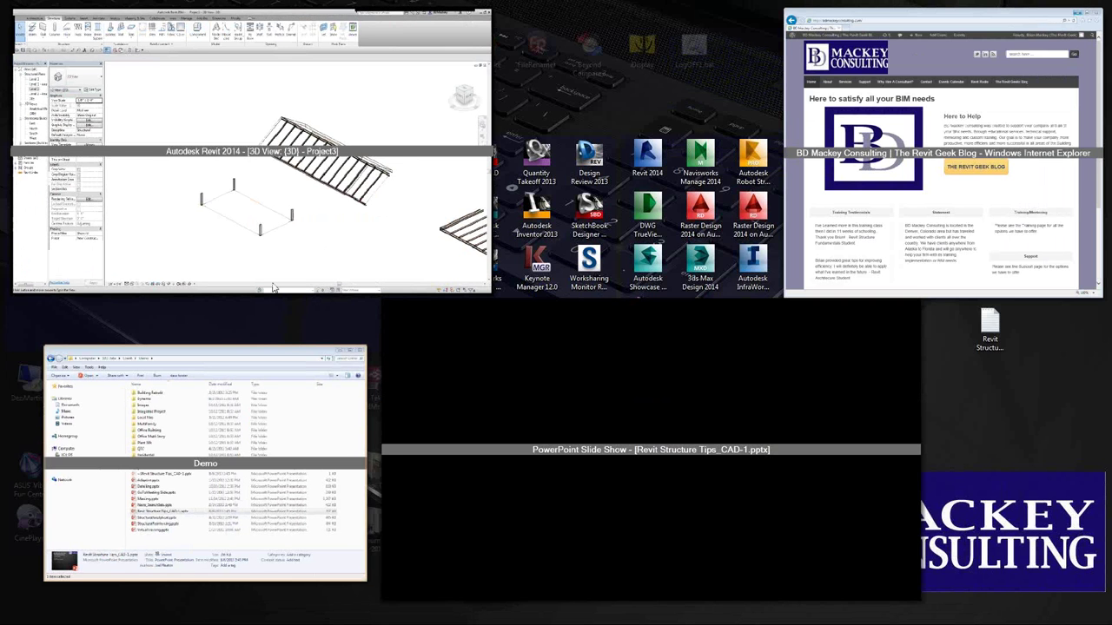
pyautogui.click(272, 288)
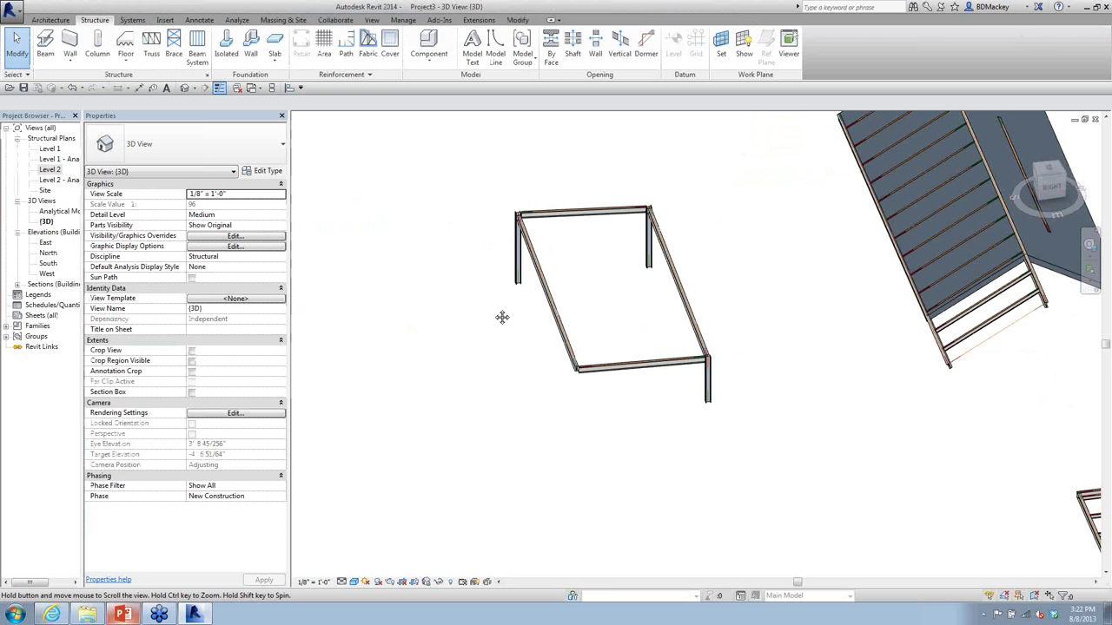
# Step: Place two 18 x 24 concrete rectangular columns on the Level 1 structural plan, one directly north of the other
pyautogui.doubleClick(48, 149)
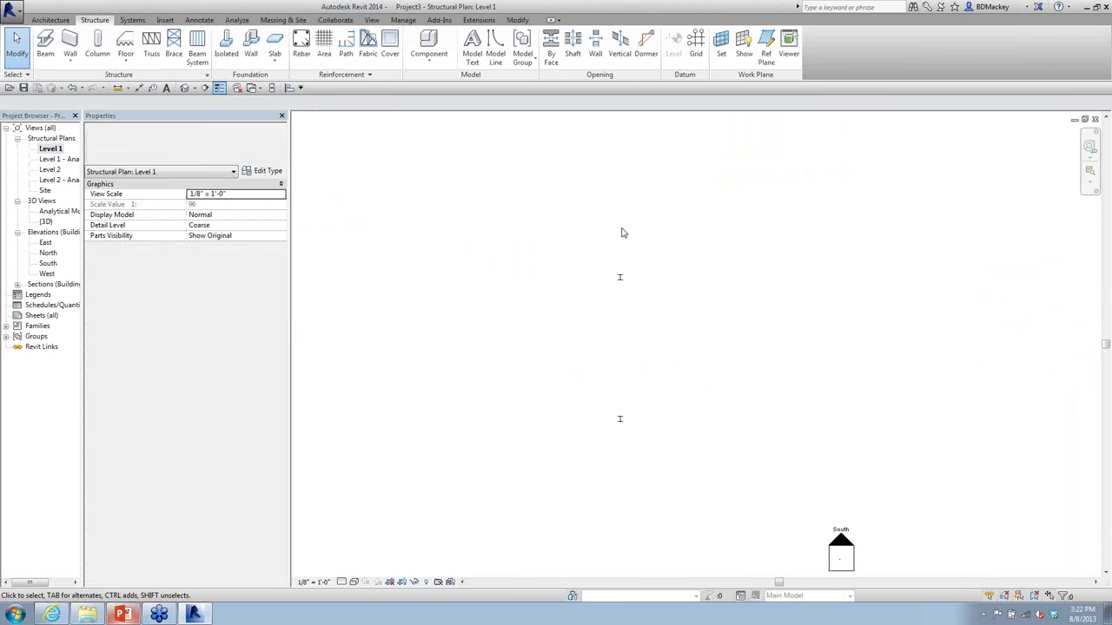
pyautogui.click(97, 44)
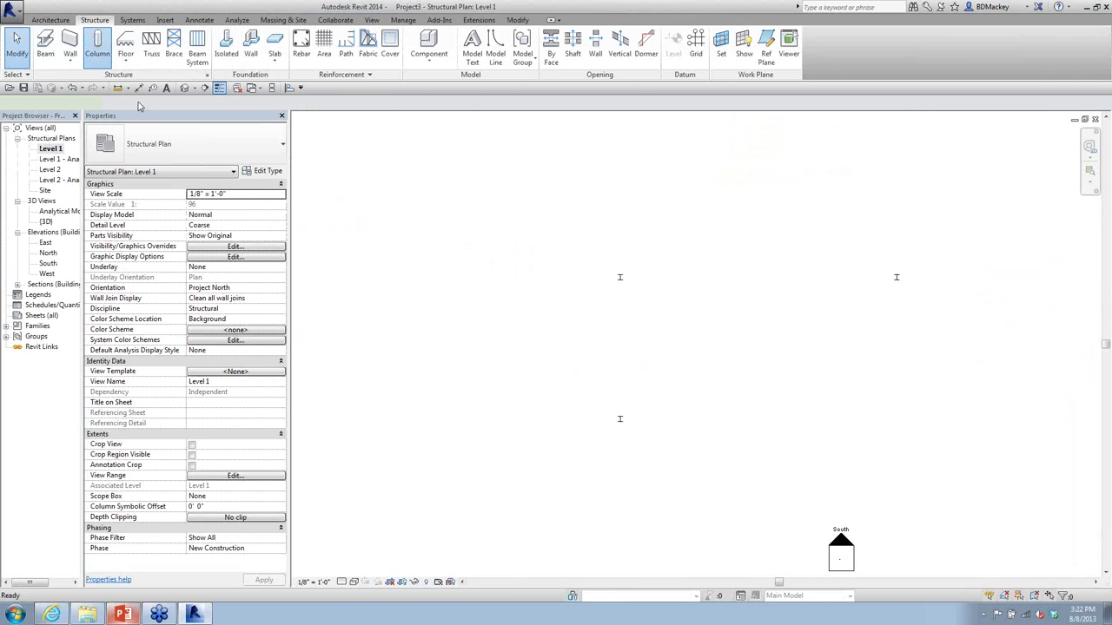
pyautogui.click(182, 149)
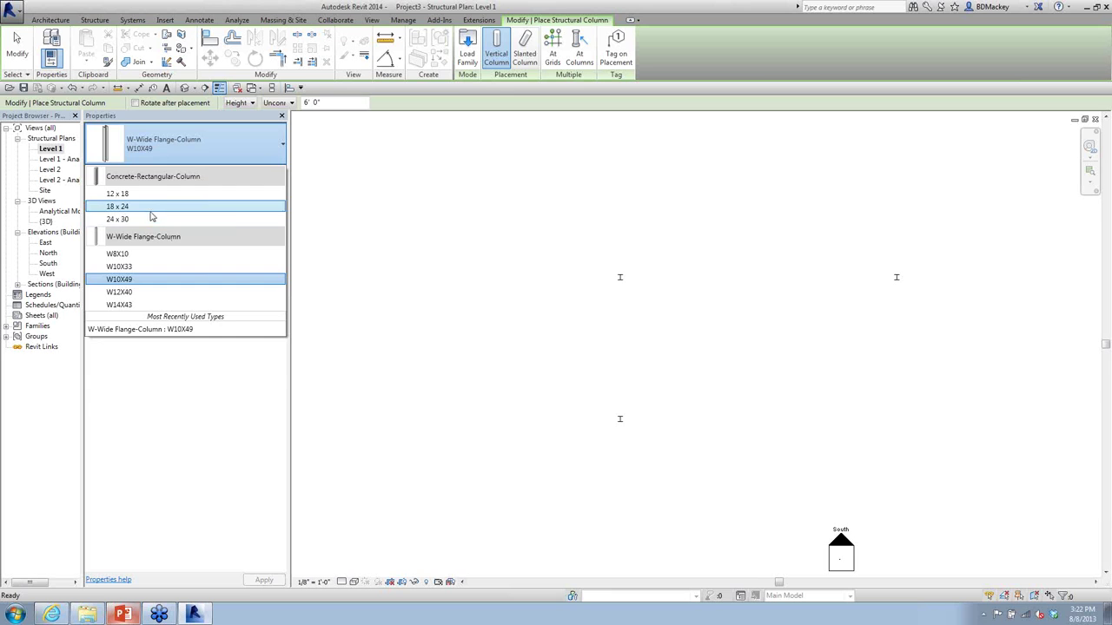
pyautogui.click(152, 209)
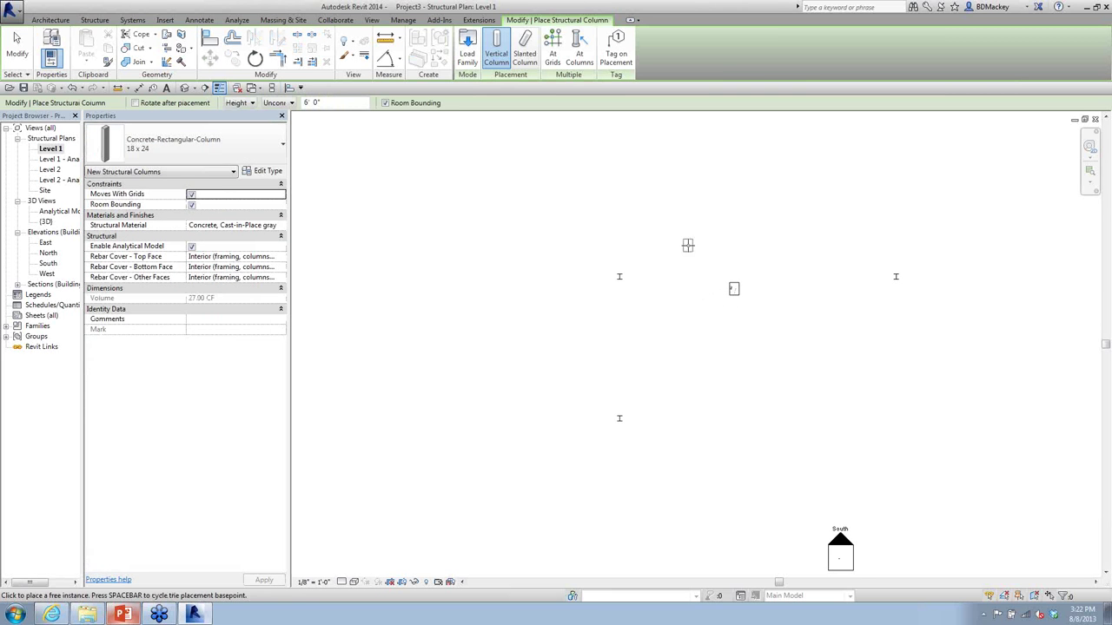
pyautogui.click(734, 181)
# Step: Draw a horizontal Exterior - 8" Concrete structural wall about 48' long running through the northern concrete column
pyautogui.click(93, 20)
pyautogui.click(69, 44)
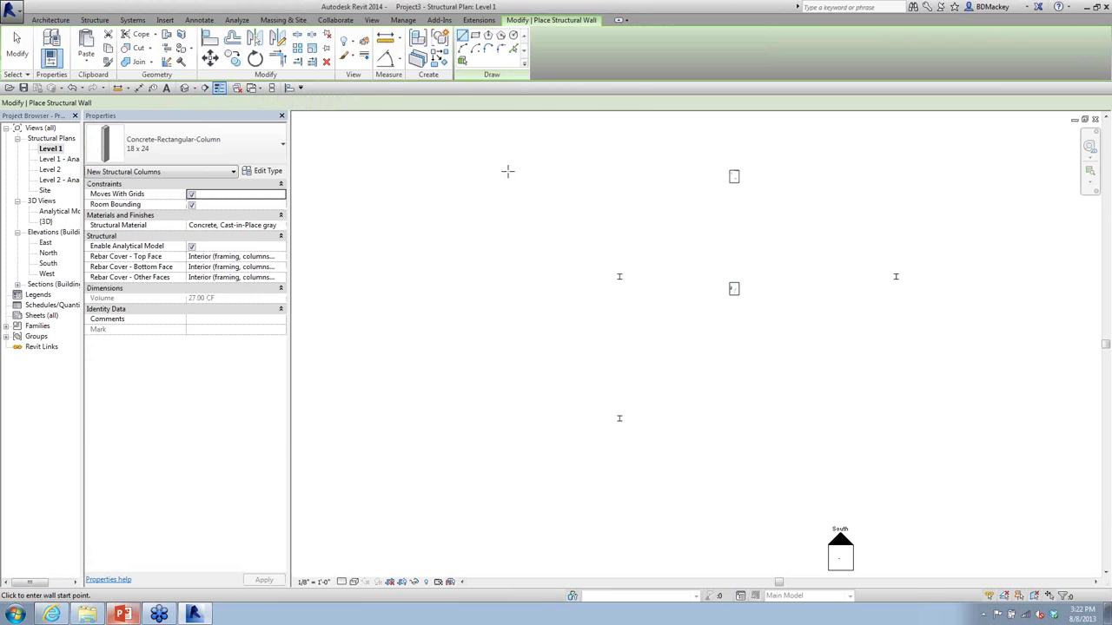
pyautogui.click(239, 147)
pyautogui.click(174, 190)
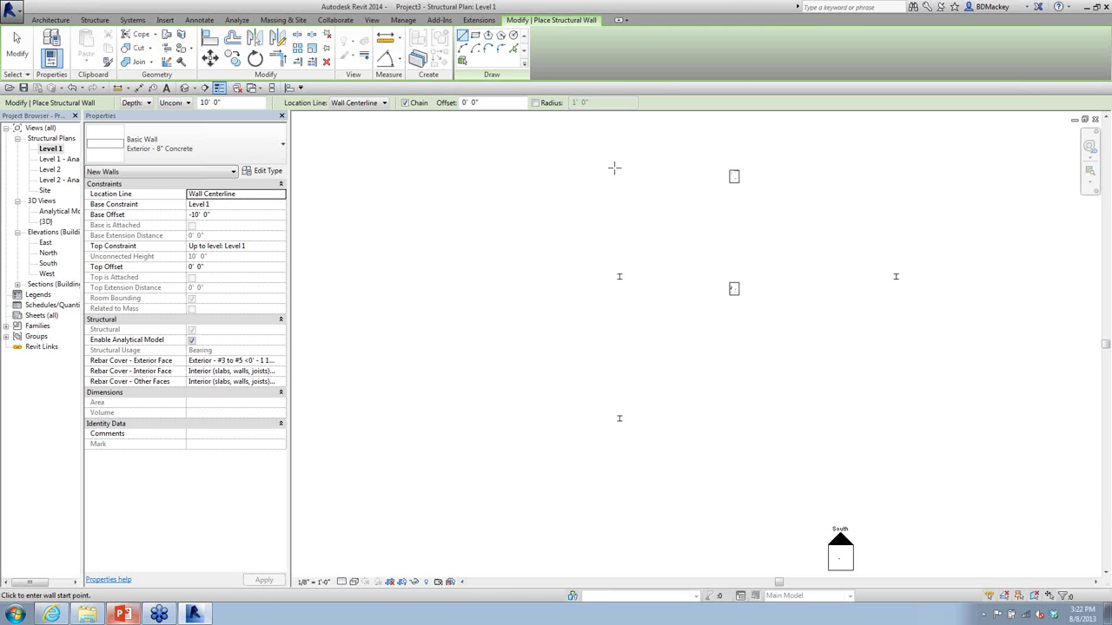
pyautogui.click(733, 175)
pyautogui.rightClick(763, 152)
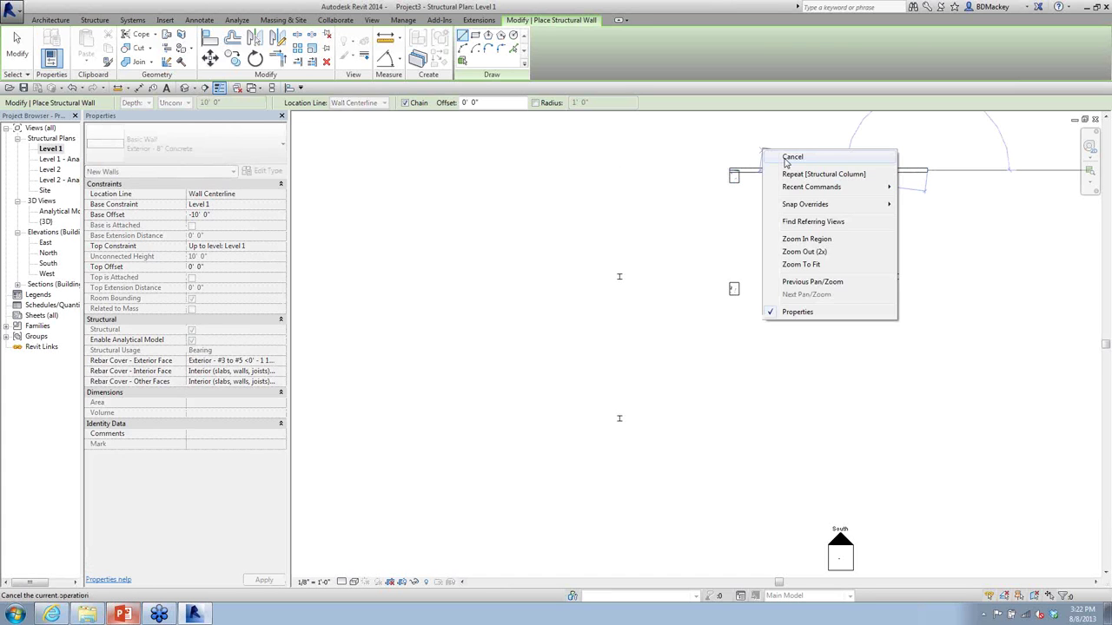
pyautogui.click(788, 159)
pyautogui.rightClick(785, 161)
pyautogui.click(798, 167)
pyautogui.click(715, 170)
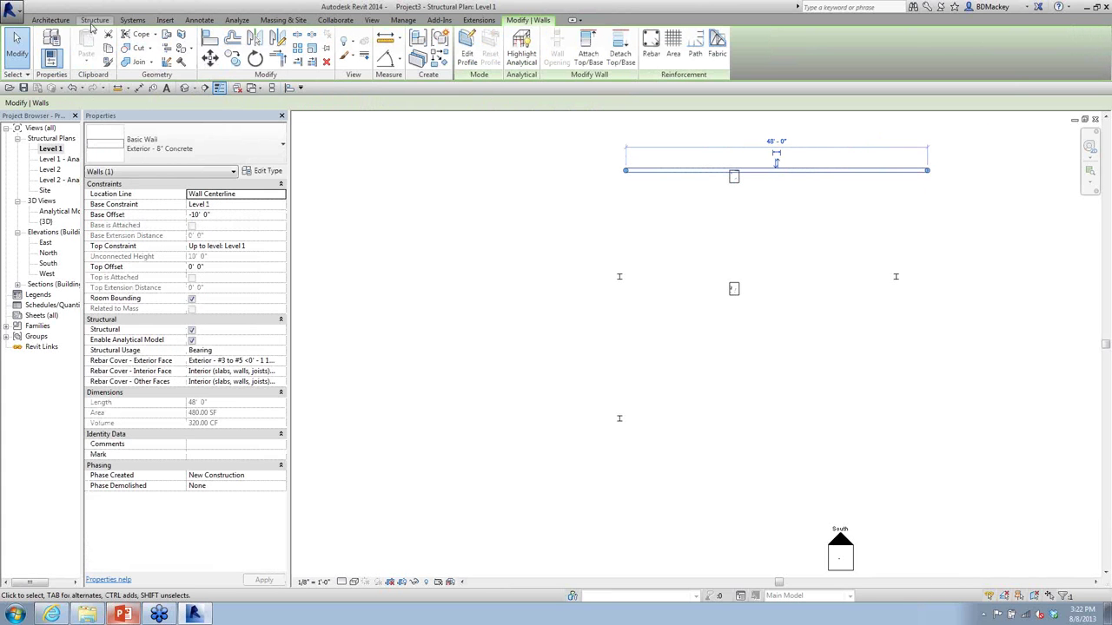
# Step: Draw the west, south and east Exterior - 8" Concrete walls to close a rectangle with the north wall
pyautogui.press('Return')
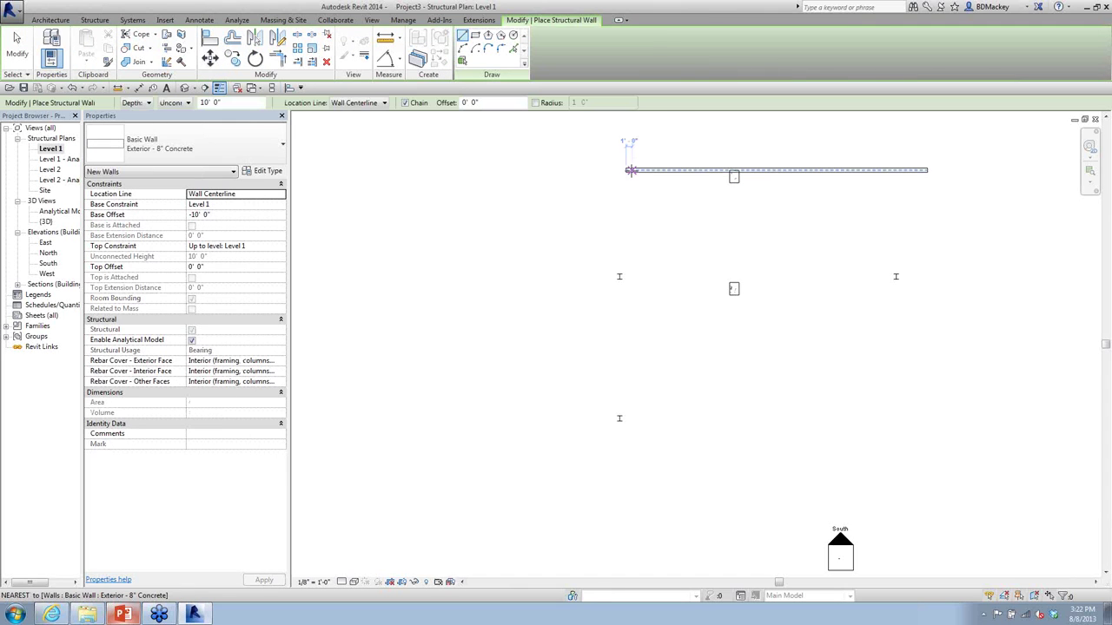
pyautogui.click(626, 170)
pyautogui.click(629, 357)
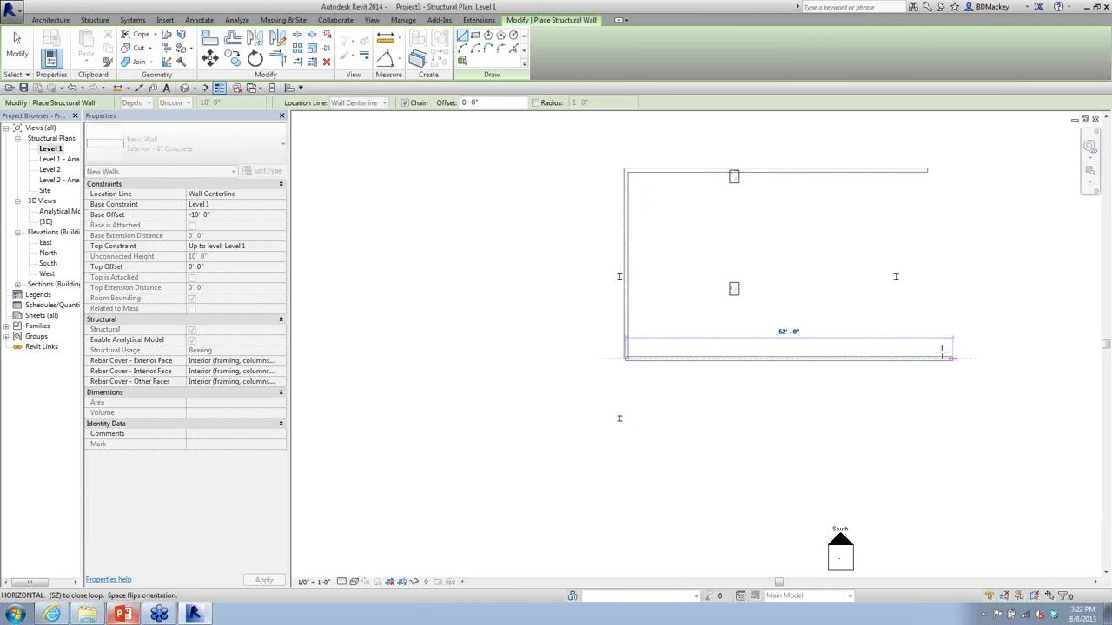
pyautogui.click(928, 358)
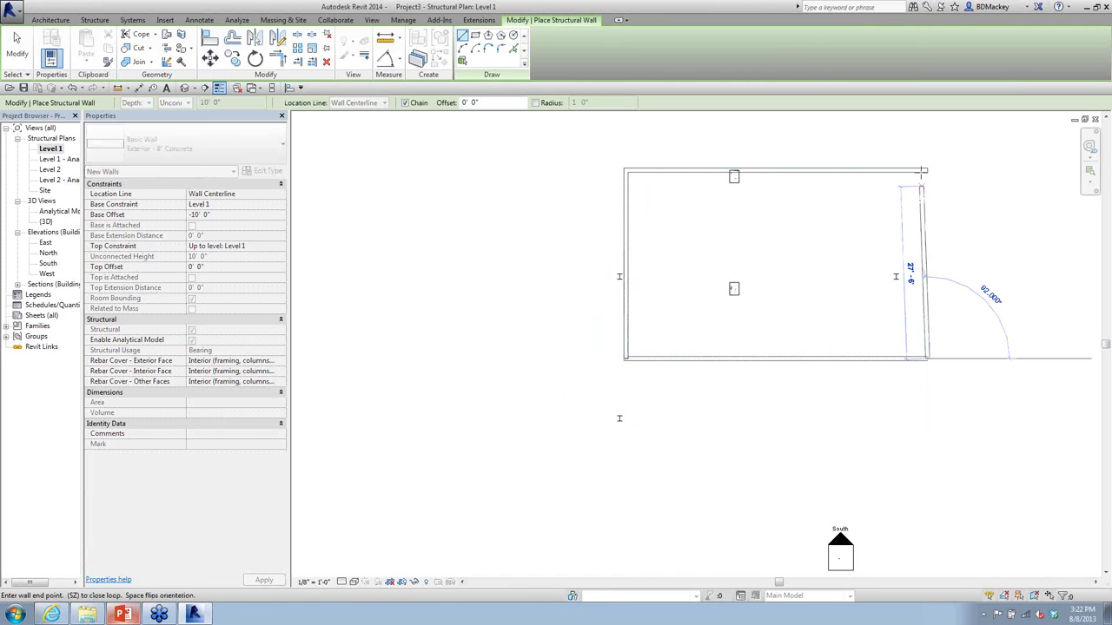
pyautogui.click(927, 170)
pyautogui.rightClick(759, 141)
pyautogui.click(770, 149)
pyautogui.rightClick(777, 141)
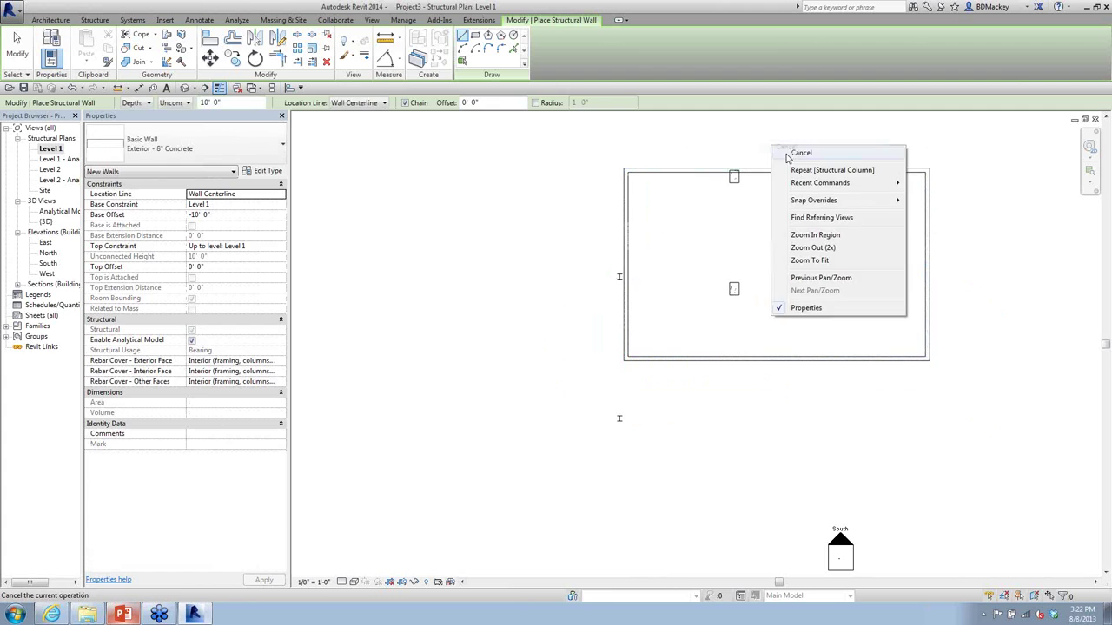
pyautogui.click(787, 151)
# Step: Set the top constraint of all four chained concrete walls to Up to level: Level 2
pyautogui.press('Tab')
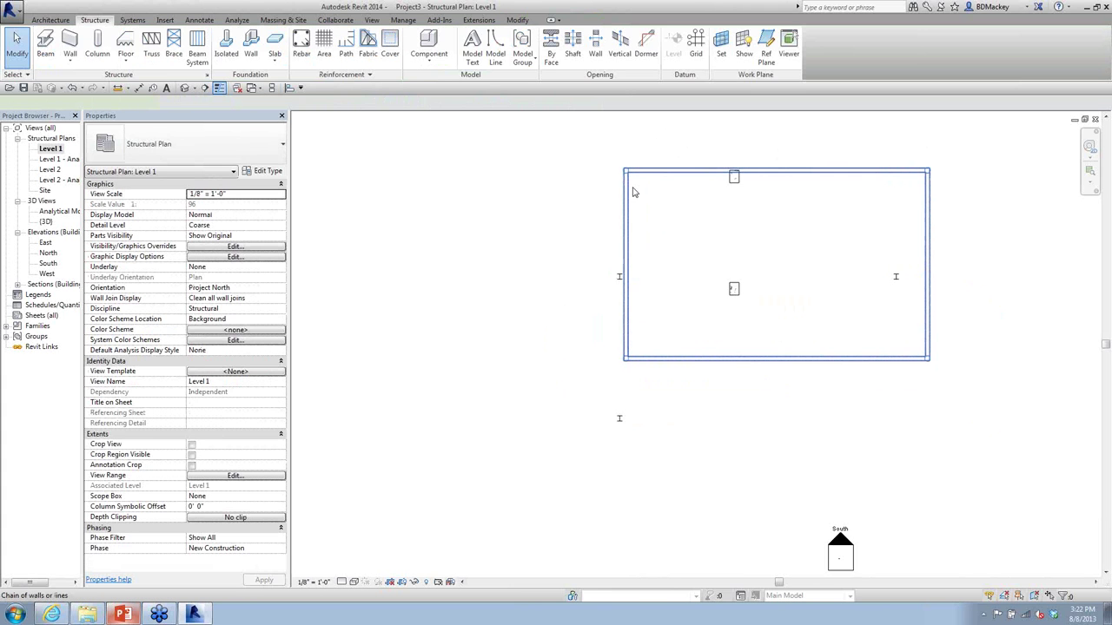
pyautogui.click(632, 191)
pyautogui.click(259, 246)
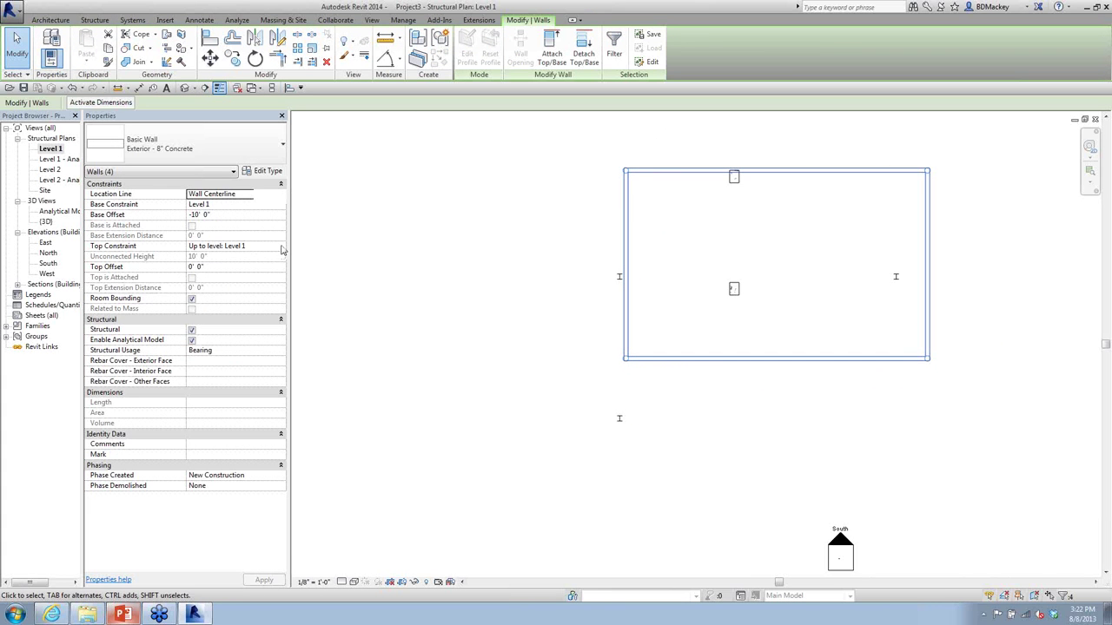
pyautogui.click(281, 247)
pyautogui.click(217, 278)
pyautogui.click(474, 263)
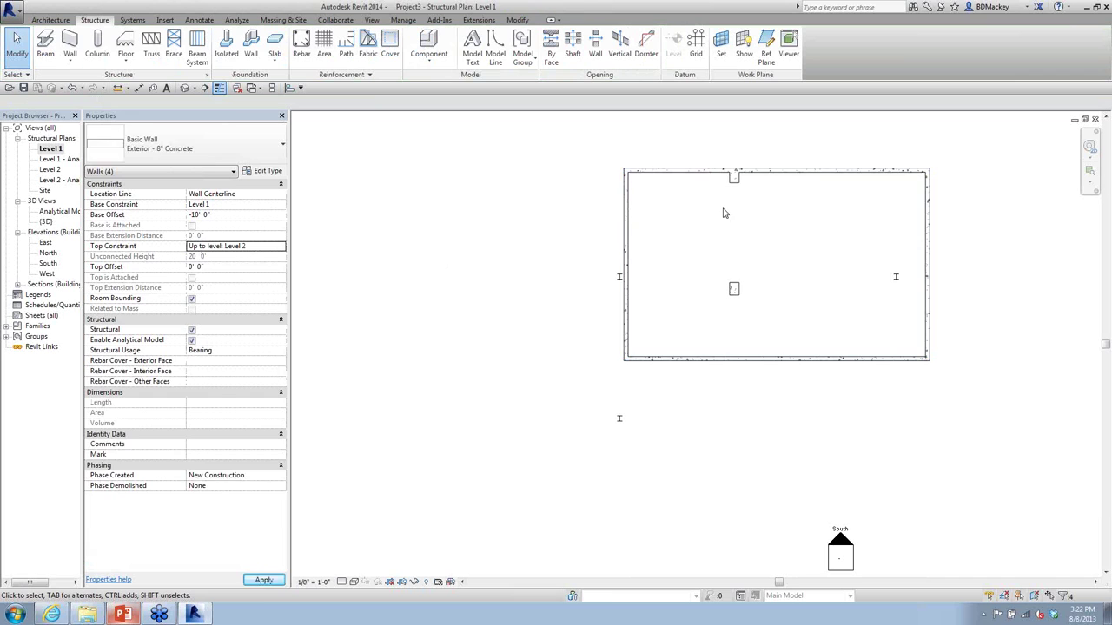
# Step: Create a 6" Concrete floor on Level 1 with its boundary picked from the chain of four concrete walls
pyautogui.scroll(1, 749, 236)
pyautogui.moveTo(752, 239); pyautogui.dragTo(758, 283, button='middle')
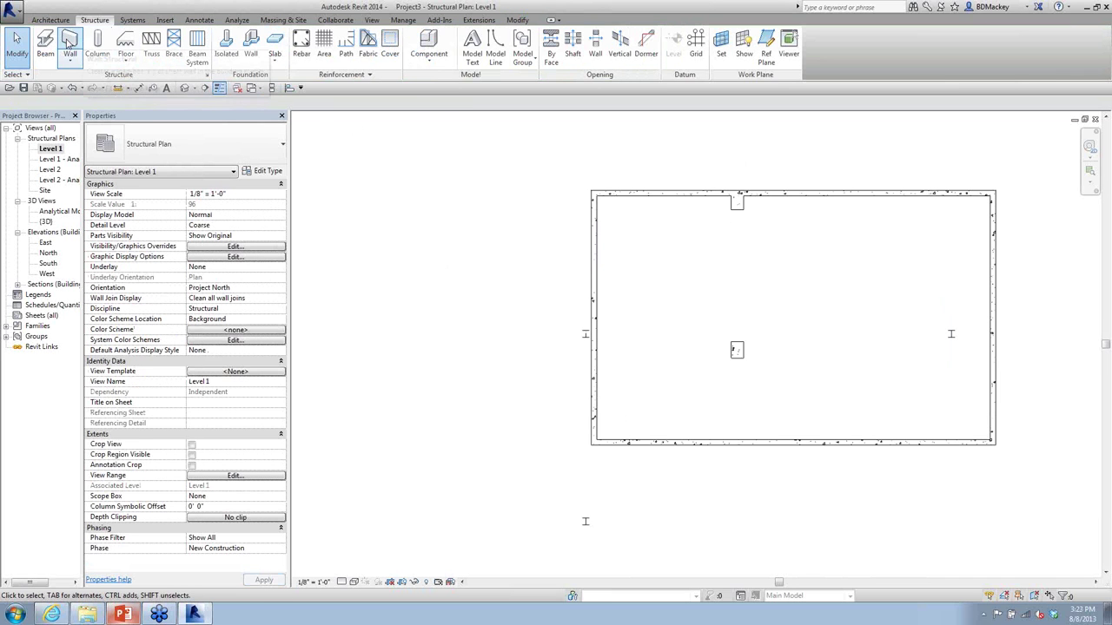
pyautogui.click(126, 43)
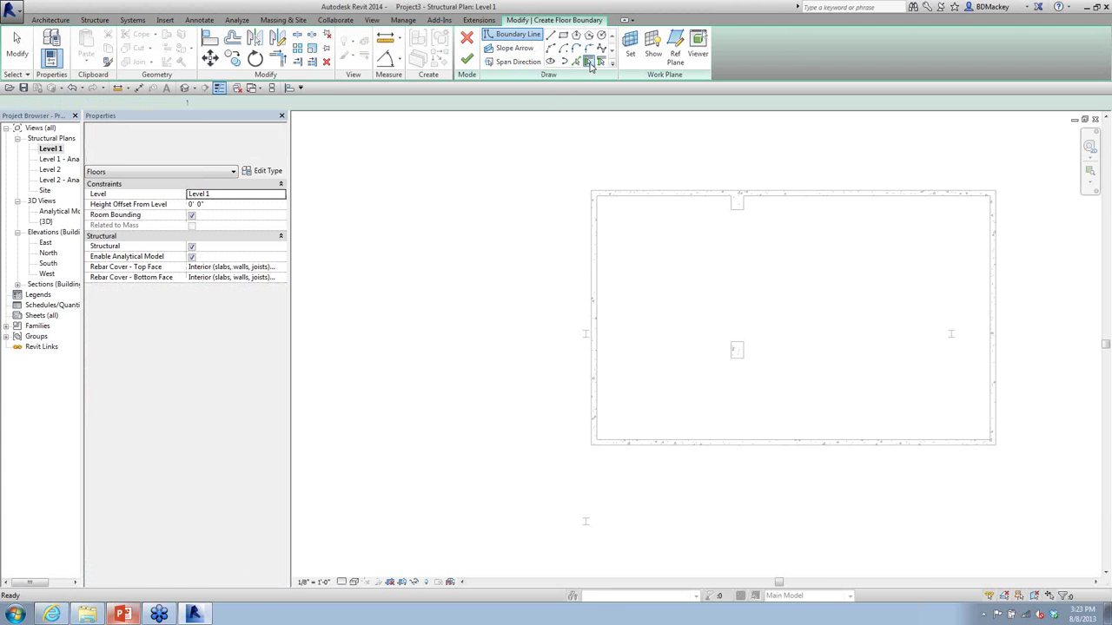
pyautogui.press('Tab')
pyautogui.click(635, 200)
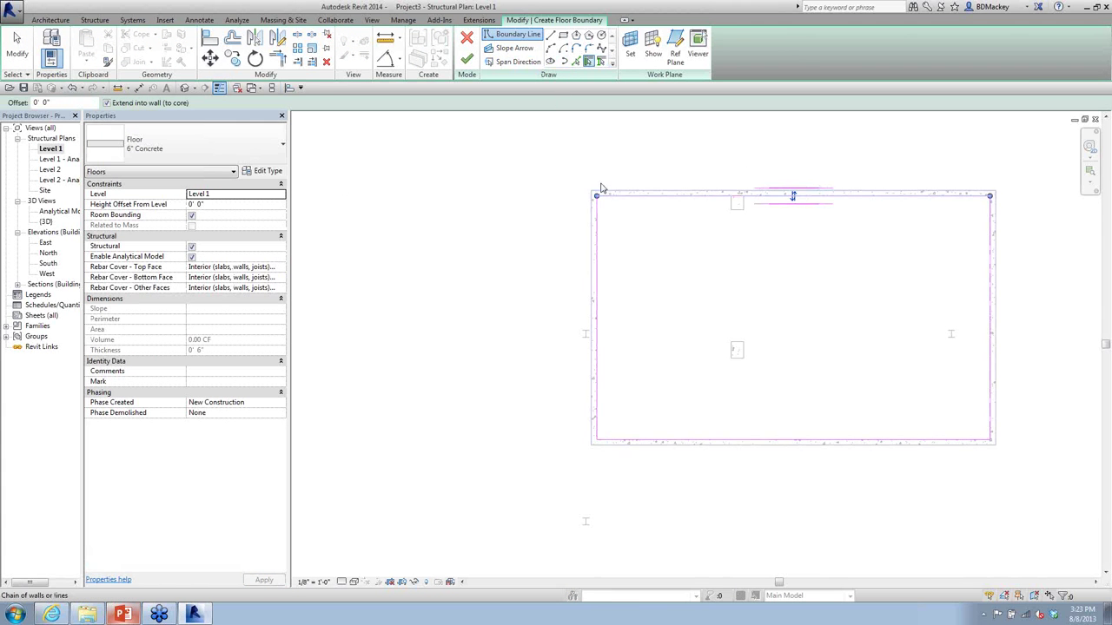
pyautogui.click(466, 60)
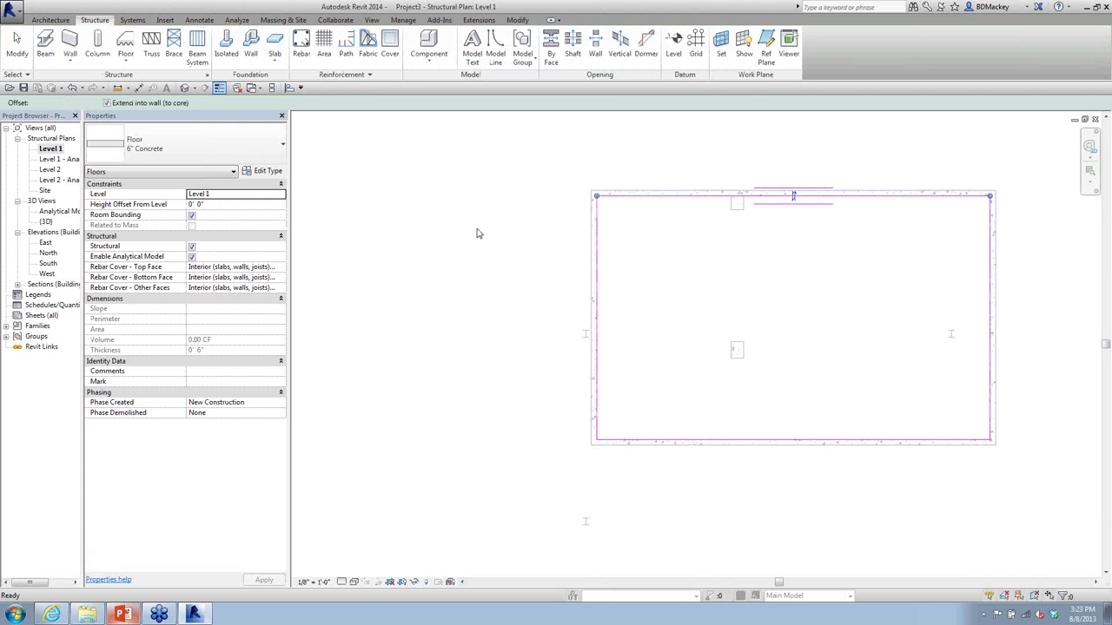
pyautogui.click(598, 324)
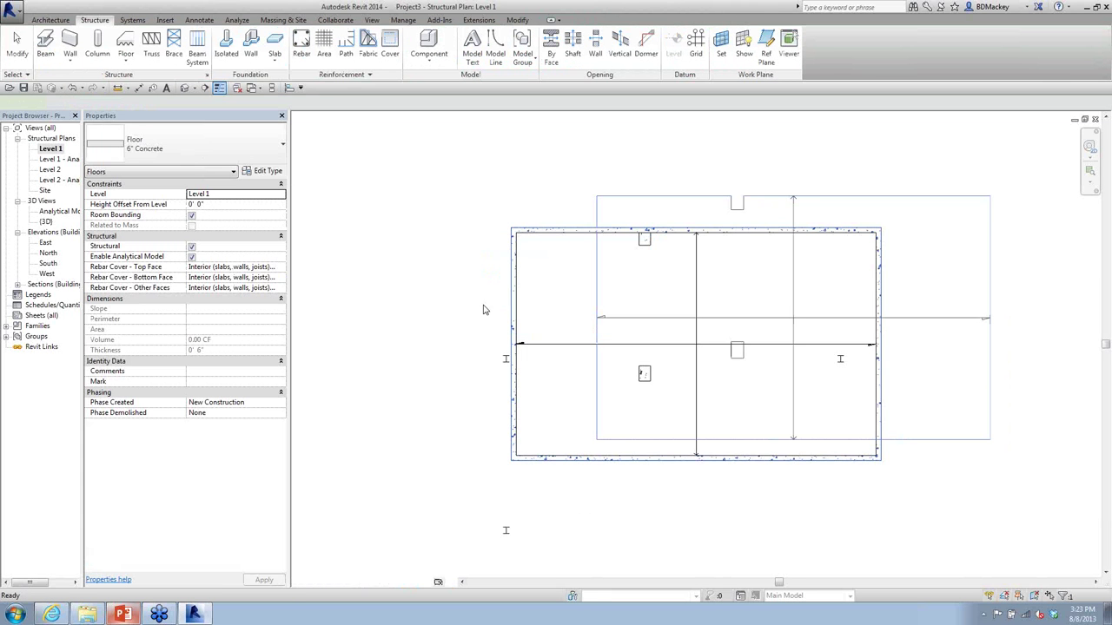
pyautogui.click(492, 305)
# Step: Open the {3D} view, apply the Consistent Colors visual style and hide the analytical model
pyautogui.doubleClick(46, 222)
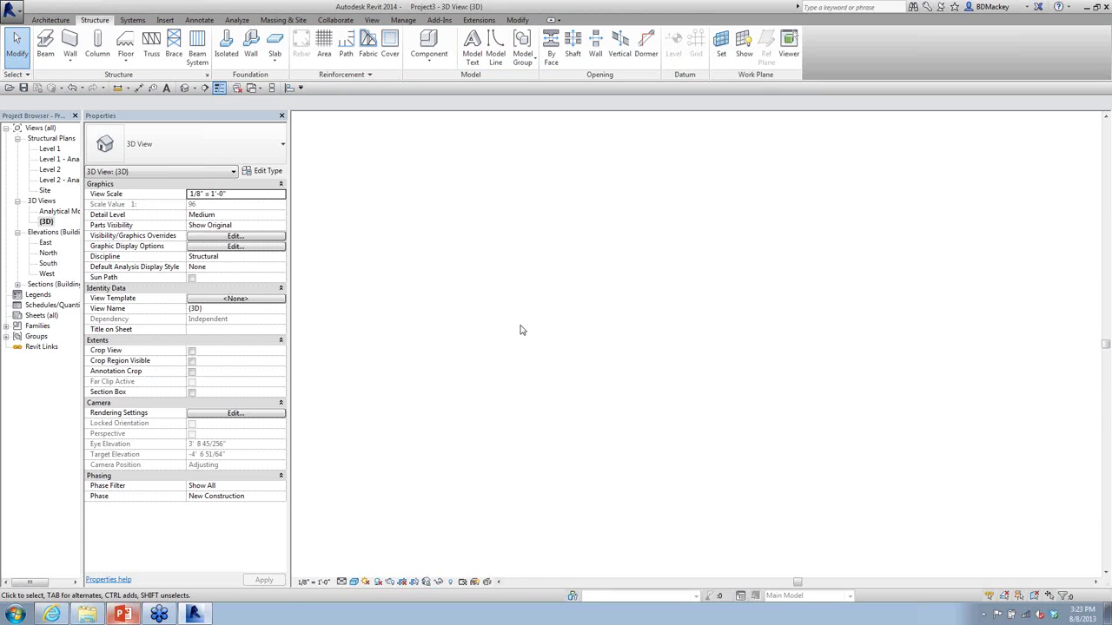
pyautogui.moveTo(856, 469)
pyautogui.keyDown('shift'); pyautogui.mouseDown(button='middle')
pyautogui.moveTo(876, 468)
pyautogui.moveTo(868, 474)
pyautogui.mouseUp(button='middle'); pyautogui.keyUp('shift')
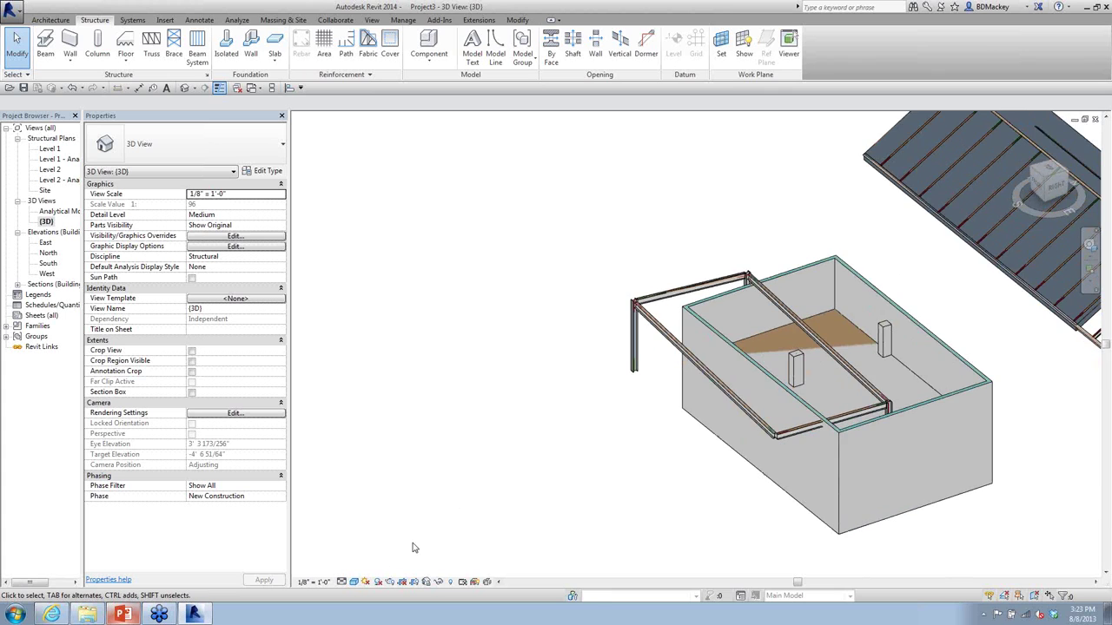
pyautogui.click(354, 581)
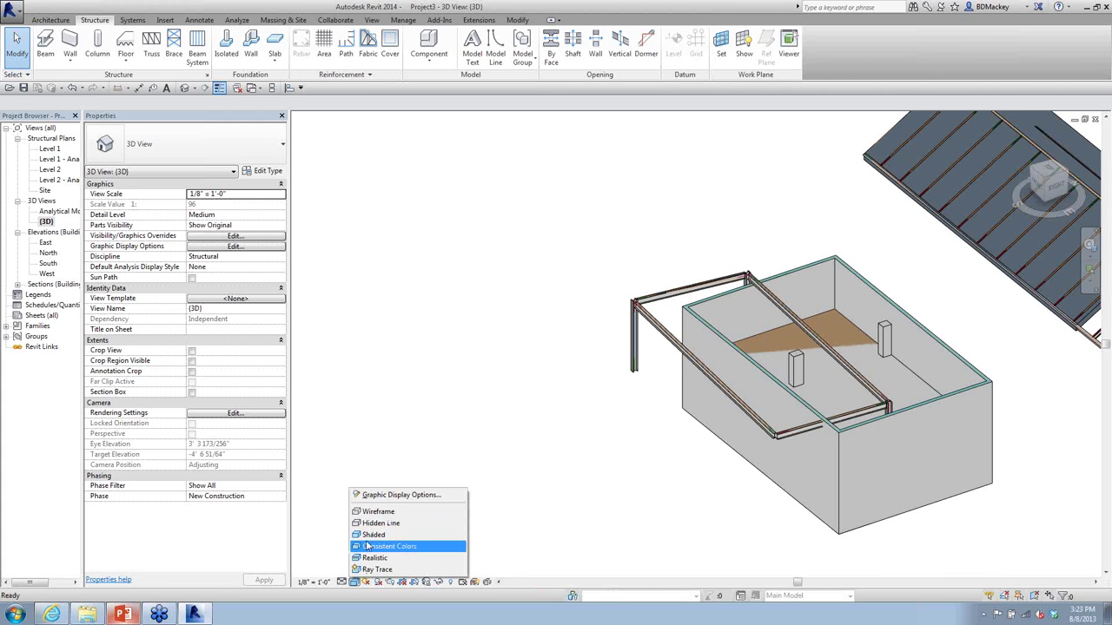
pyautogui.click(368, 547)
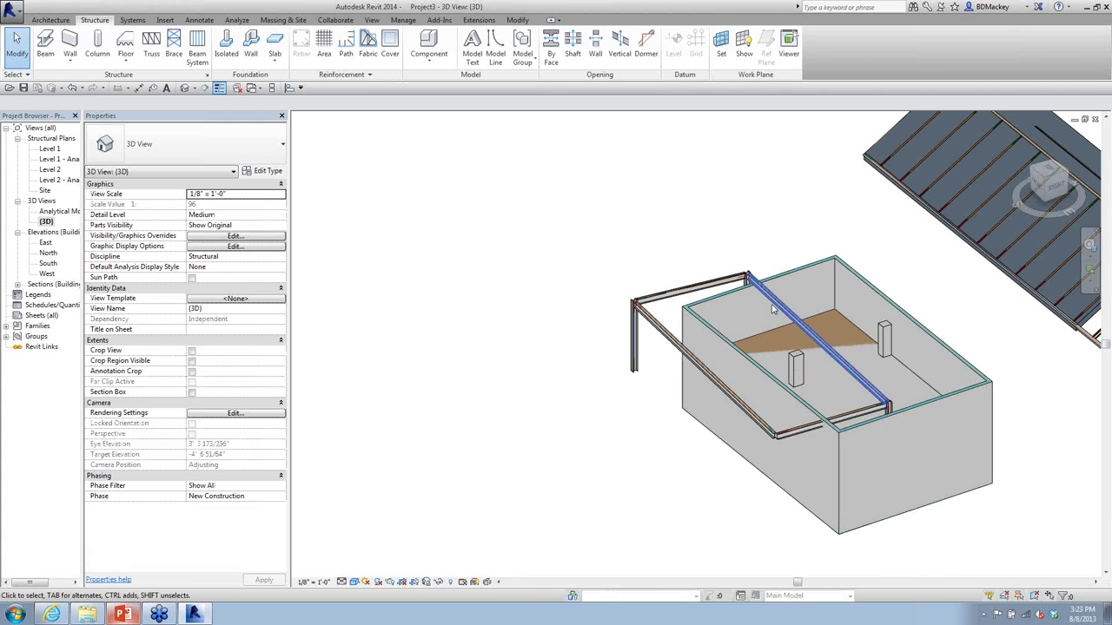
pyautogui.click(487, 585)
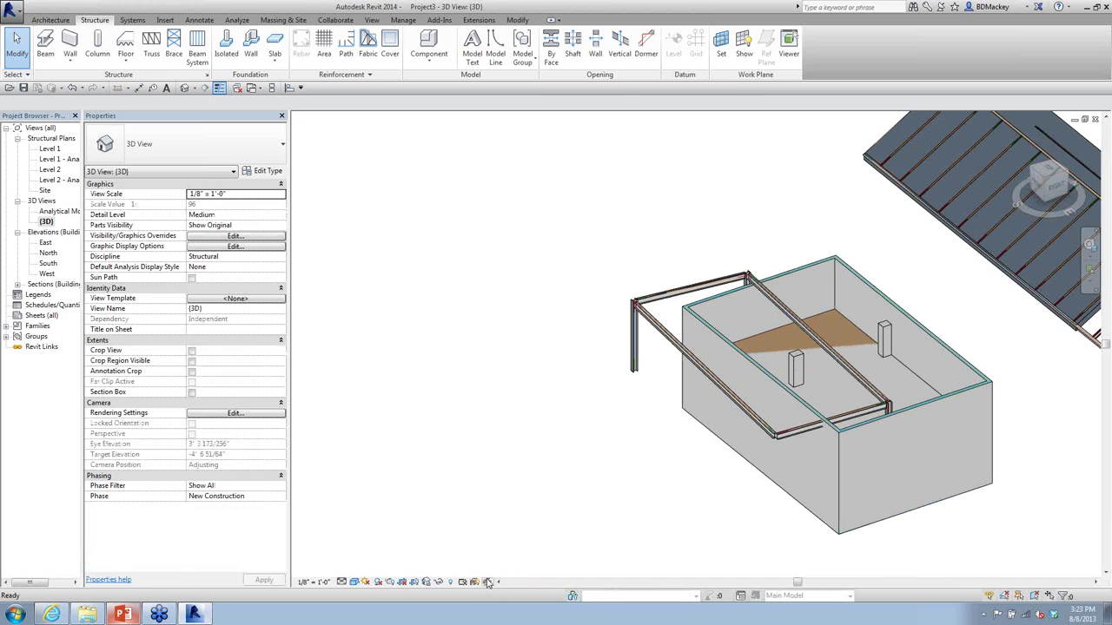
pyautogui.click(488, 585)
pyautogui.click(476, 585)
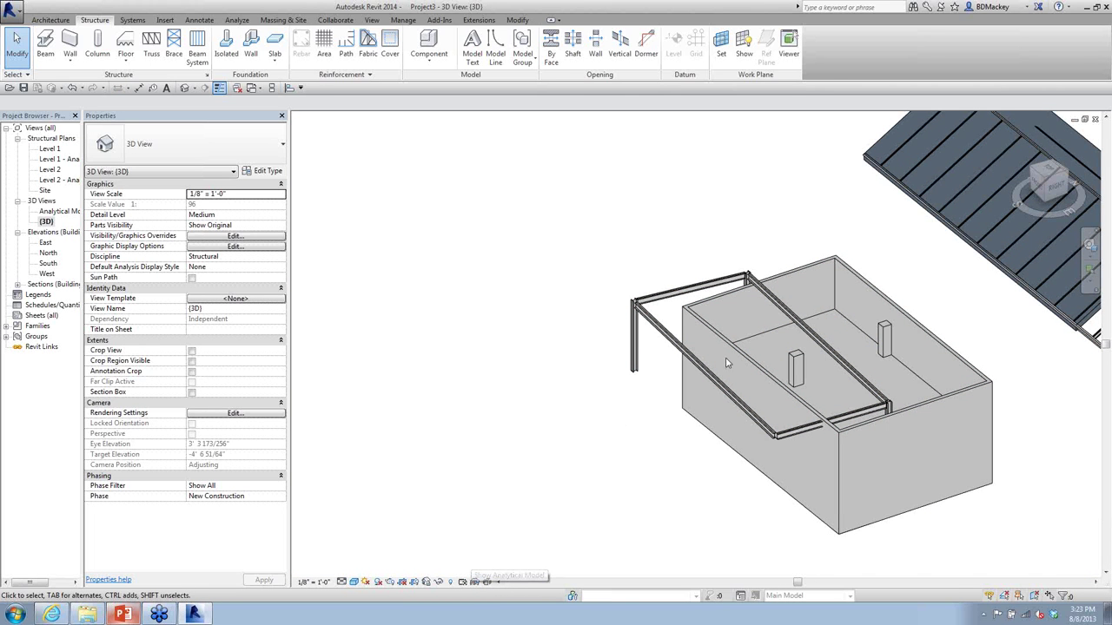
pyautogui.scroll(3, 730, 363)
pyautogui.keyDown('shift'); pyautogui.moveTo(754, 381); pyautogui.dragTo(774, 383, button='middle'); pyautogui.keyUp('shift')
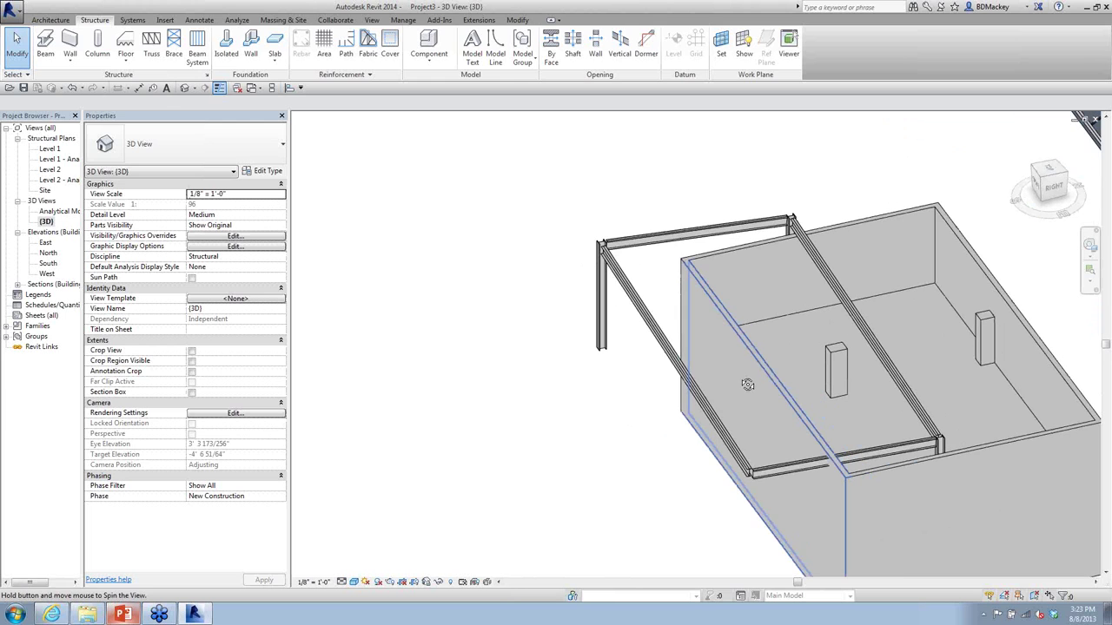
# Step: Set both 18 x 24 concrete columns' top level to Level 2 and their base offset to -3' 0"
pyautogui.click(989, 364)
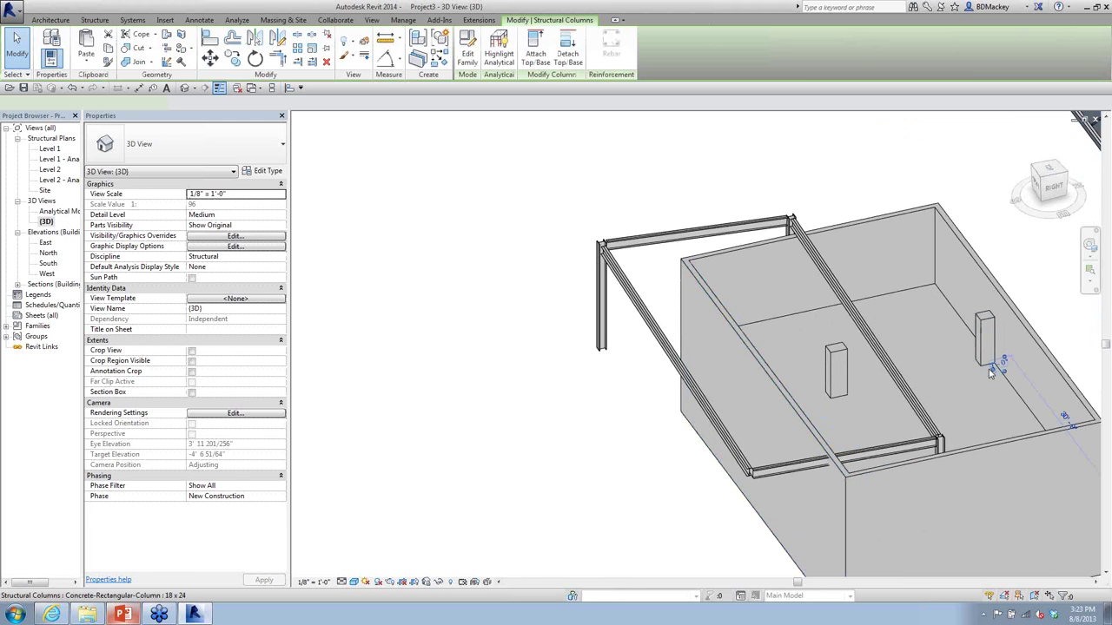
pyautogui.scroll(-3, 988, 365)
pyautogui.keyDown('ctrl'); pyautogui.click(898, 365); pyautogui.keyUp('ctrl')
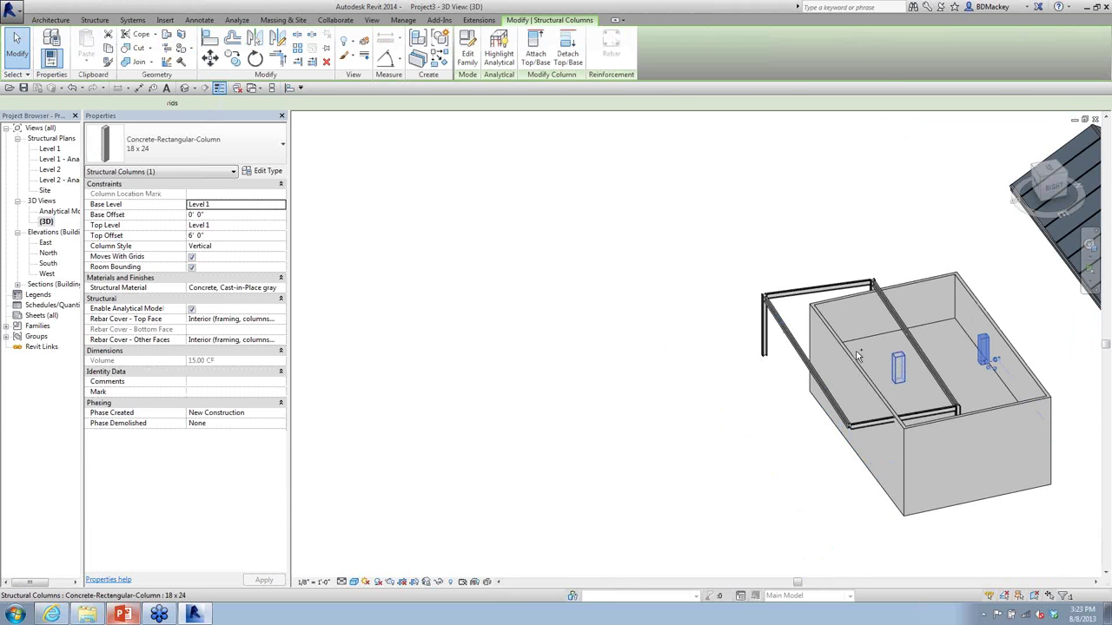
pyautogui.click(280, 225)
pyautogui.click(228, 246)
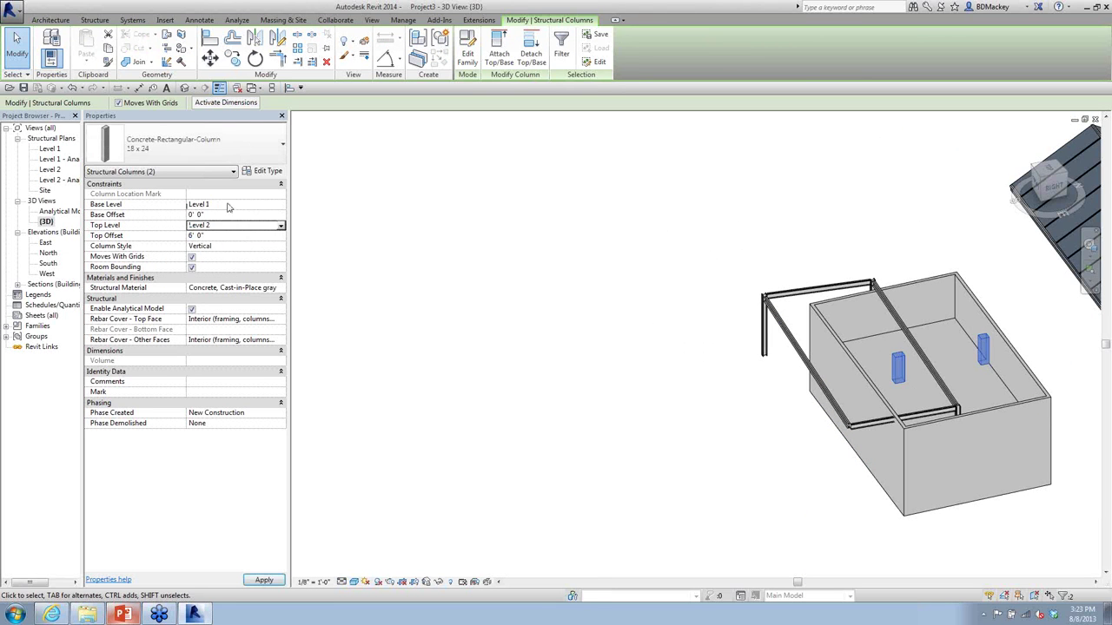
pyautogui.click(227, 215)
pyautogui.write('-3')
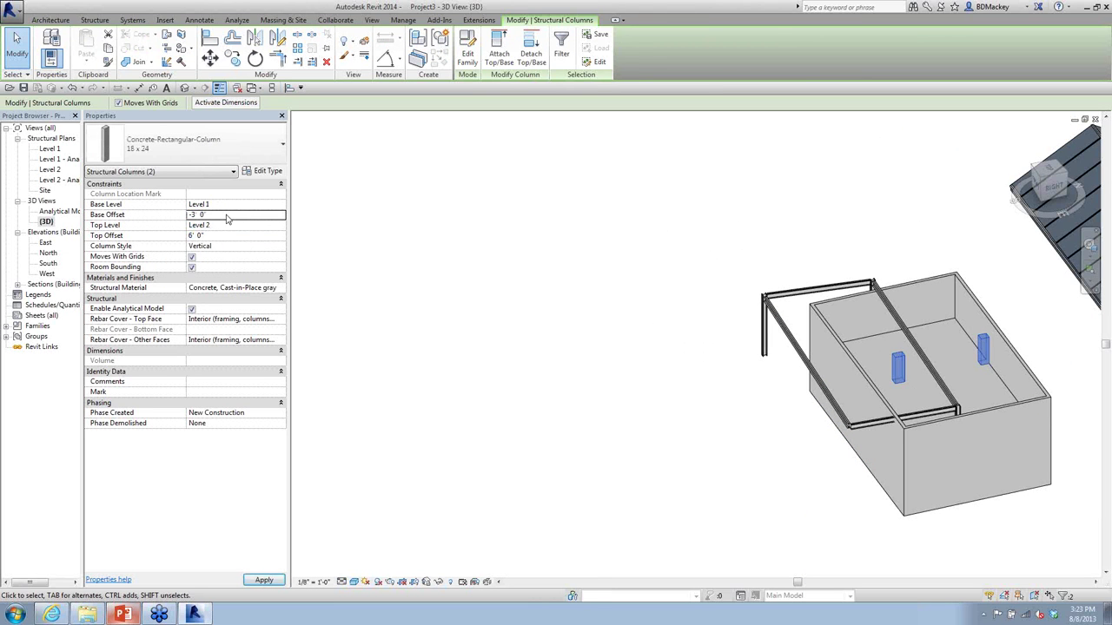
pyautogui.click(569, 295)
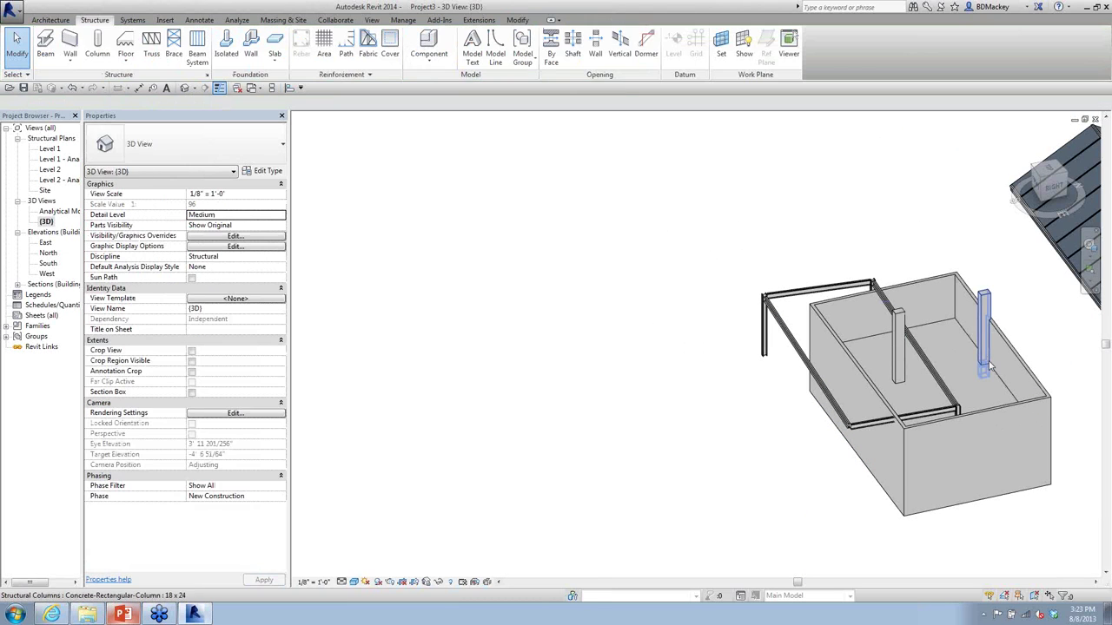
# Step: Temporarily hide the north concrete wall to examine how the column embedded in it is joined
pyautogui.scroll(2, 988, 371)
pyautogui.scroll(5, 989, 372)
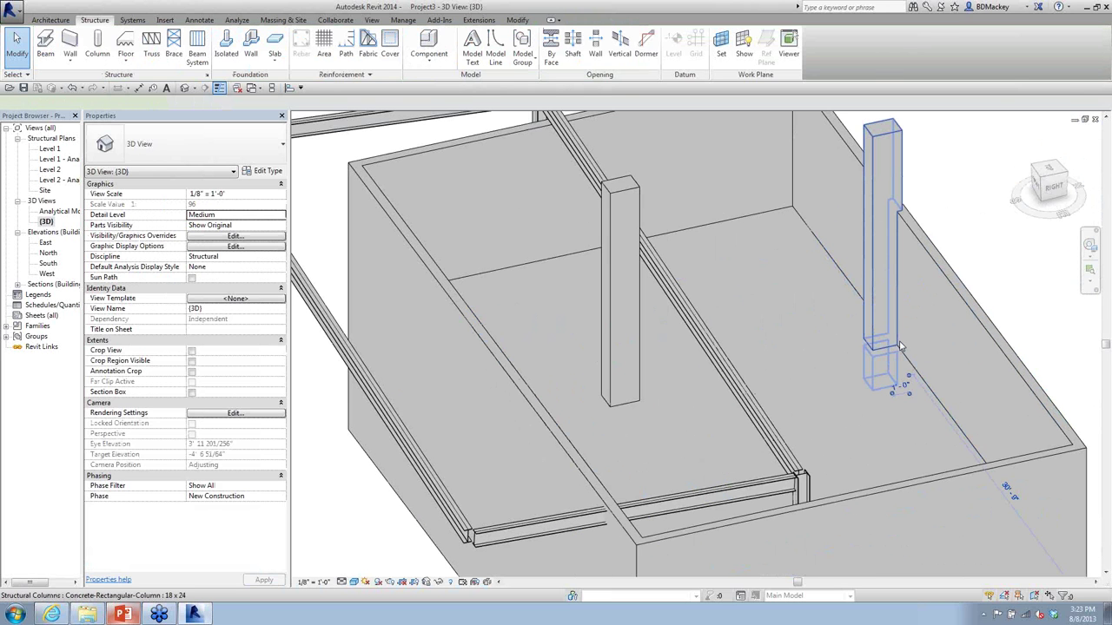
pyautogui.click(898, 336)
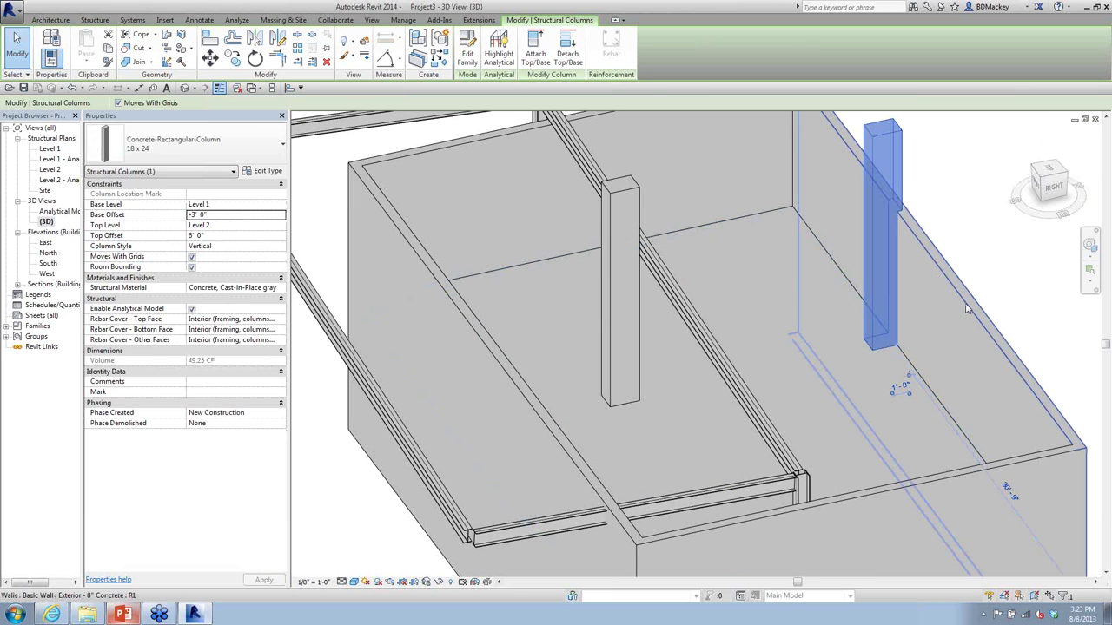
pyautogui.click(996, 297)
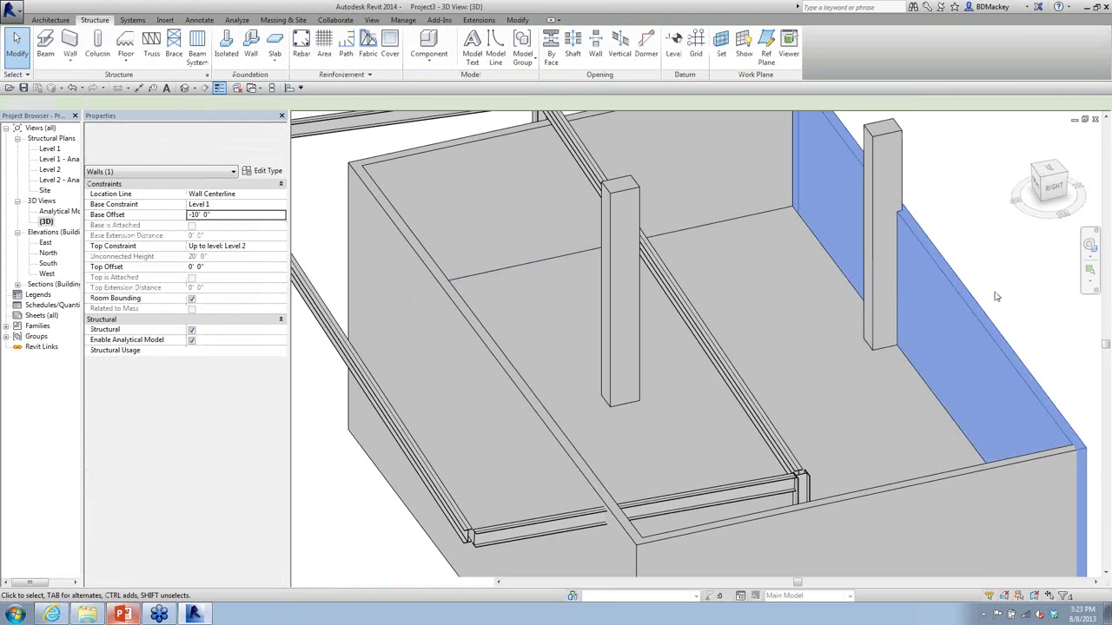
pyautogui.press('h')
pyautogui.press('h')
pyautogui.keyDown('shift'); pyautogui.moveTo(996, 297); pyautogui.dragTo(901, 252, button='middle'); pyautogui.keyUp('shift')
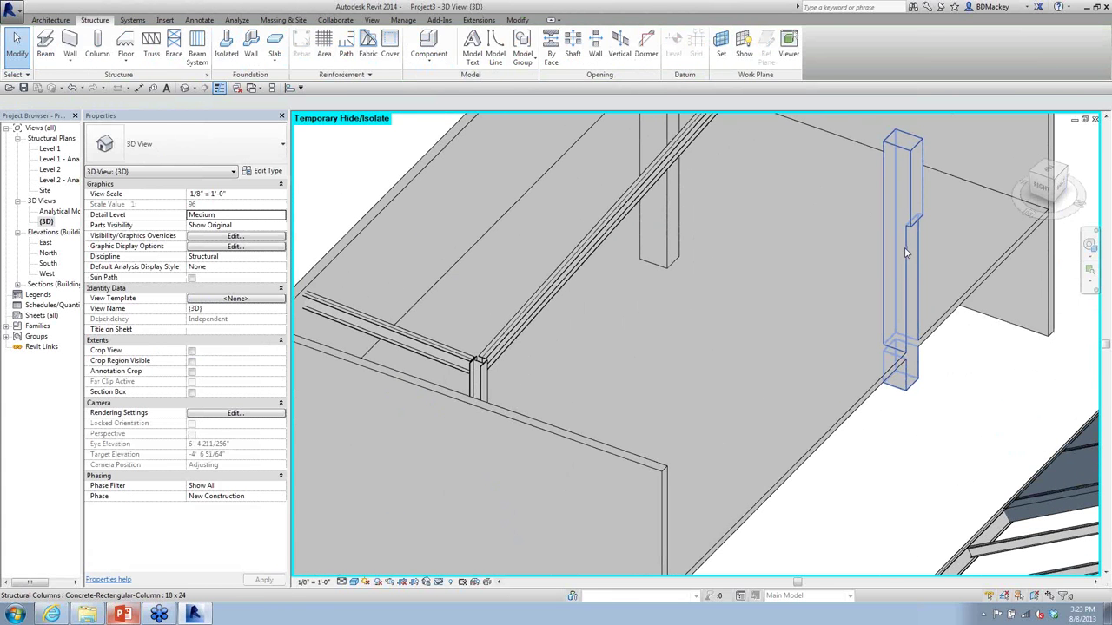
# Step: Temporarily hide the floor to examine its joins with both columns, and restore all hidden elements
pyautogui.click(883, 382)
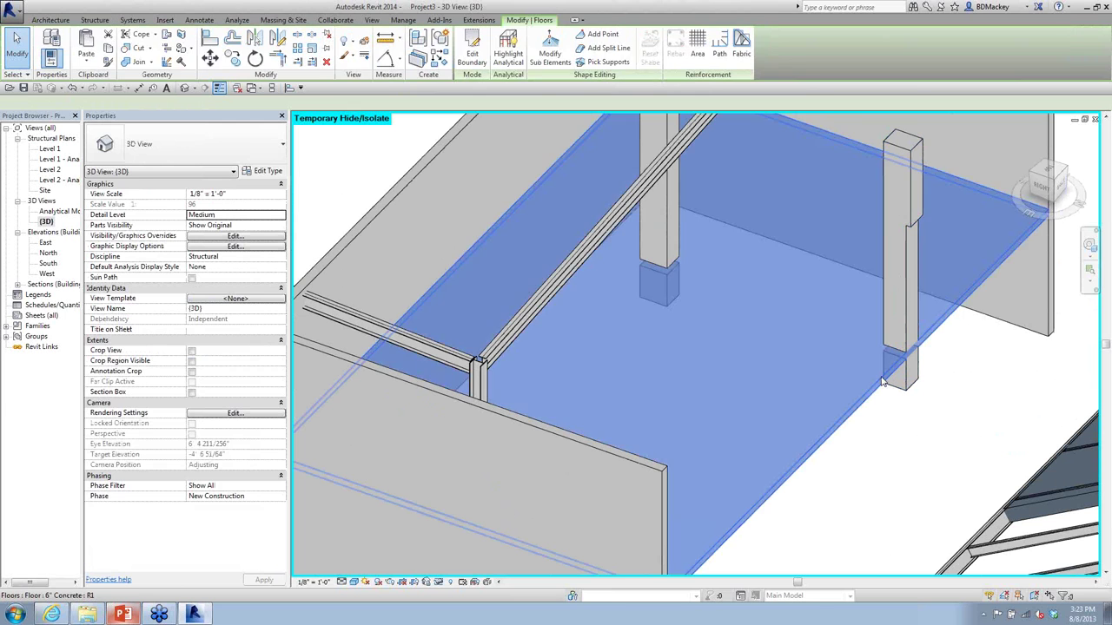
pyautogui.press('h')
pyautogui.press('h')
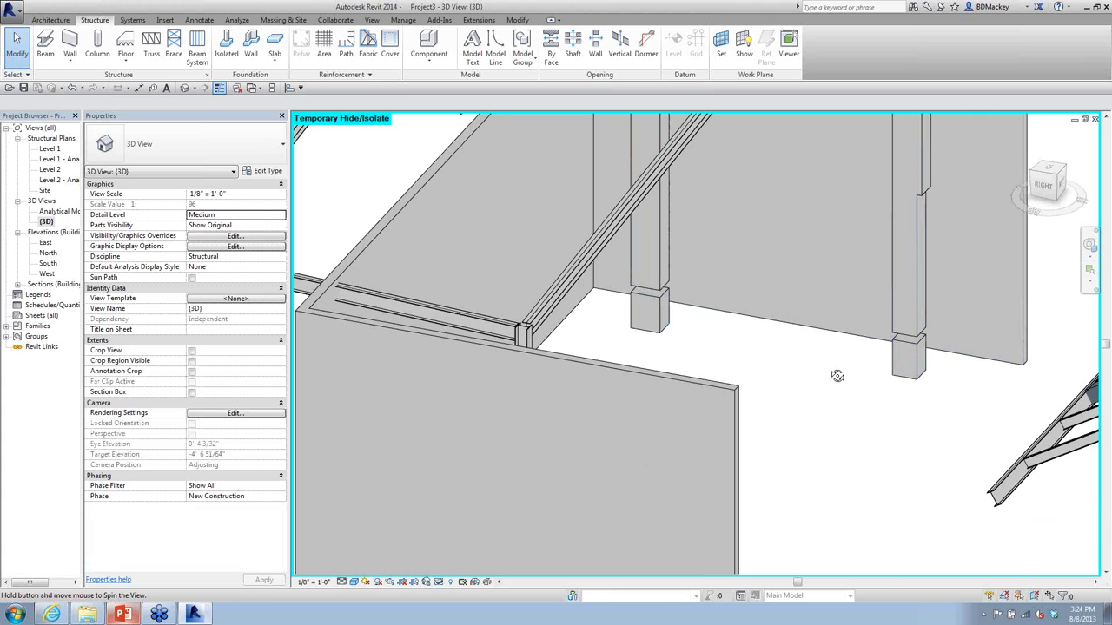
pyautogui.keyDown('shift'); pyautogui.moveTo(837, 376); pyautogui.dragTo(806, 398, button='middle'); pyautogui.keyUp('shift')
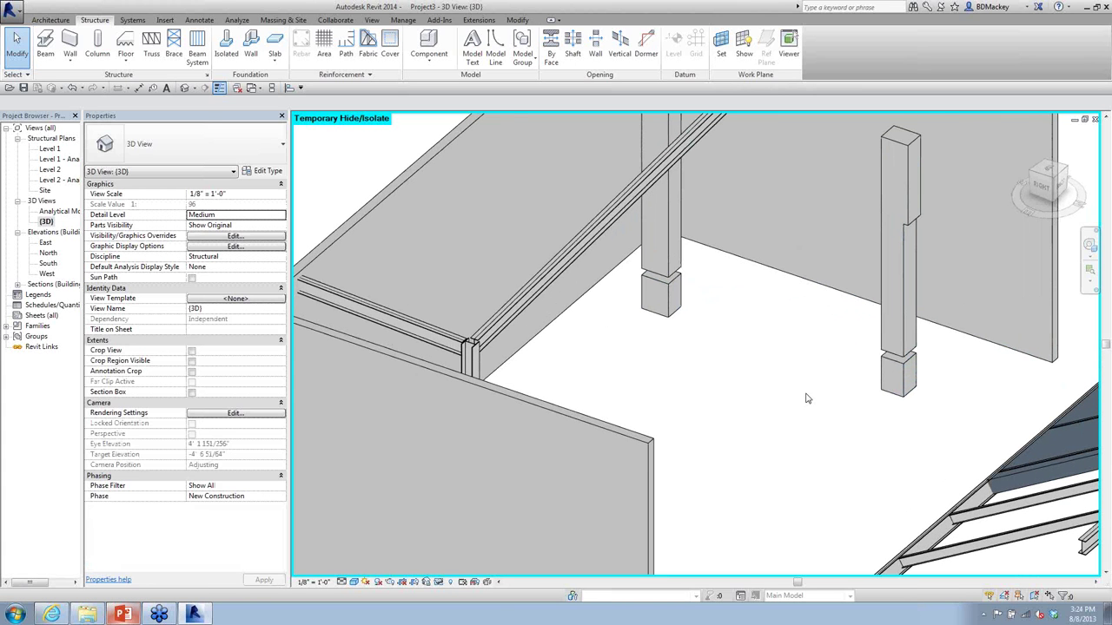
pyautogui.press('h')
pyautogui.press('r')
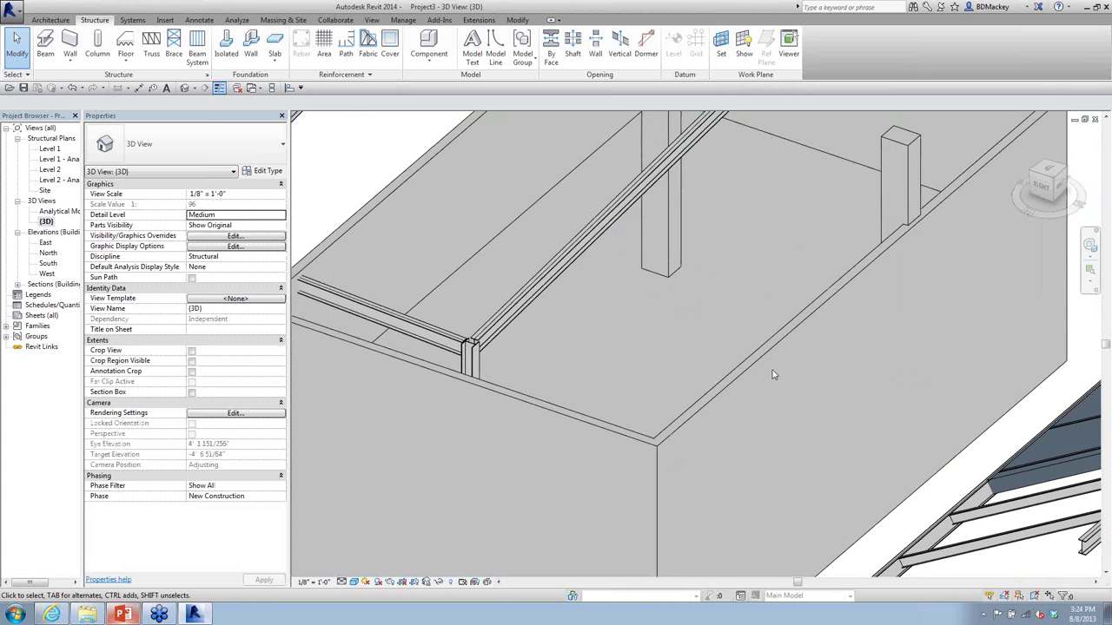
# Step: Temporarily hide the east concrete wall to expose the floor edge and the columns inside
pyautogui.click(626, 438)
pyautogui.press('h')
pyautogui.press('h')
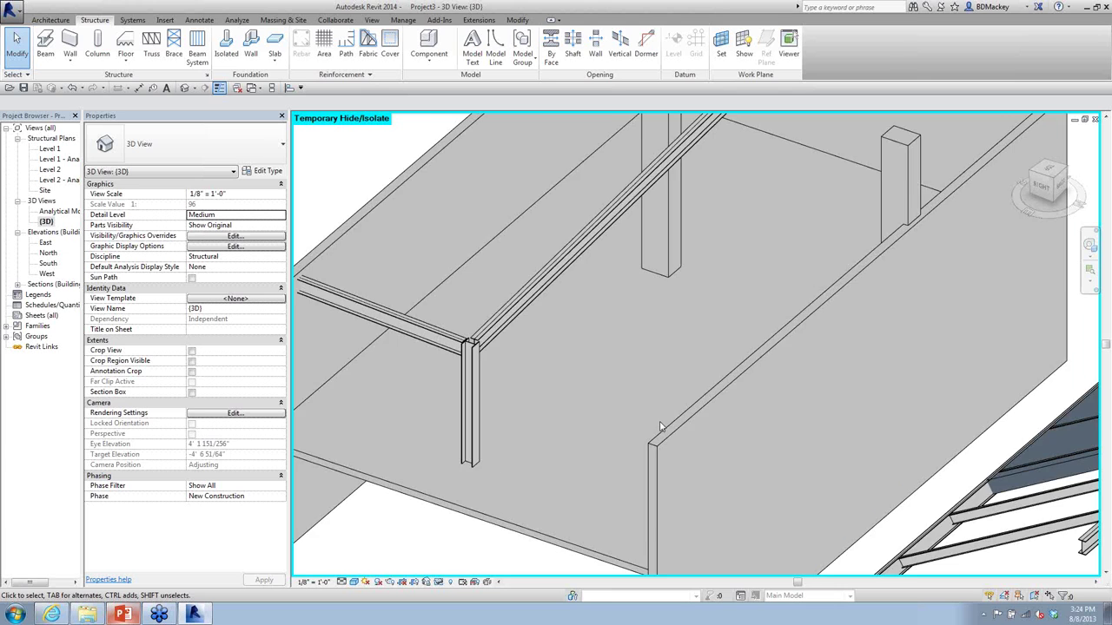
pyautogui.keyDown('shift'); pyautogui.moveTo(673, 430); pyautogui.dragTo(785, 379, button='middle'); pyautogui.keyUp('shift')
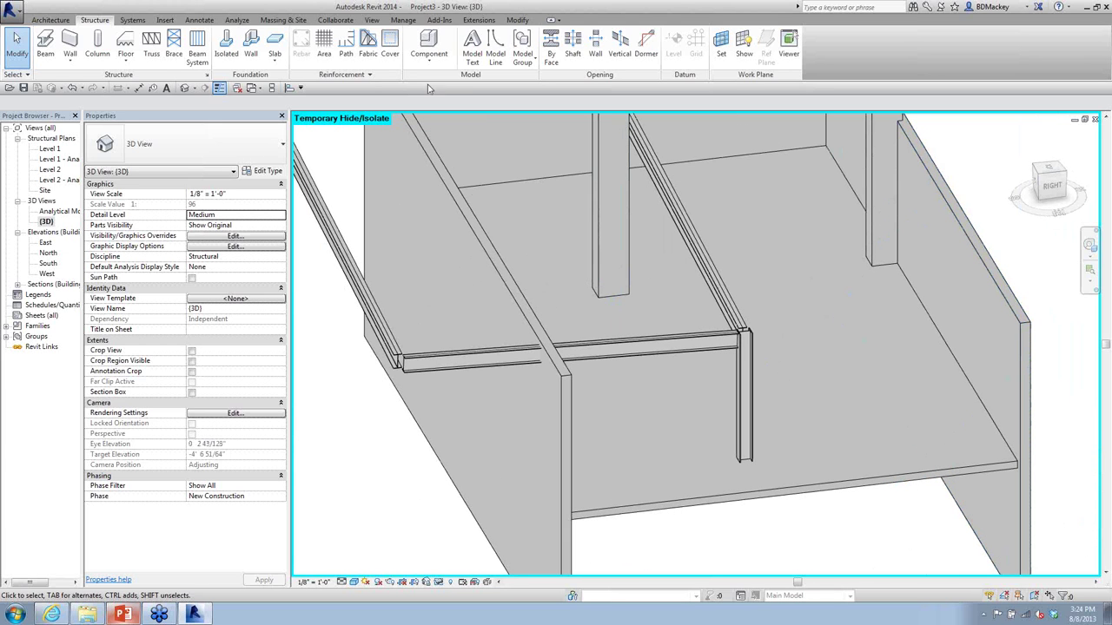
# Step: Switch the join order between the 6" Concrete floor and the northern concrete column, and end the command
pyautogui.click(519, 21)
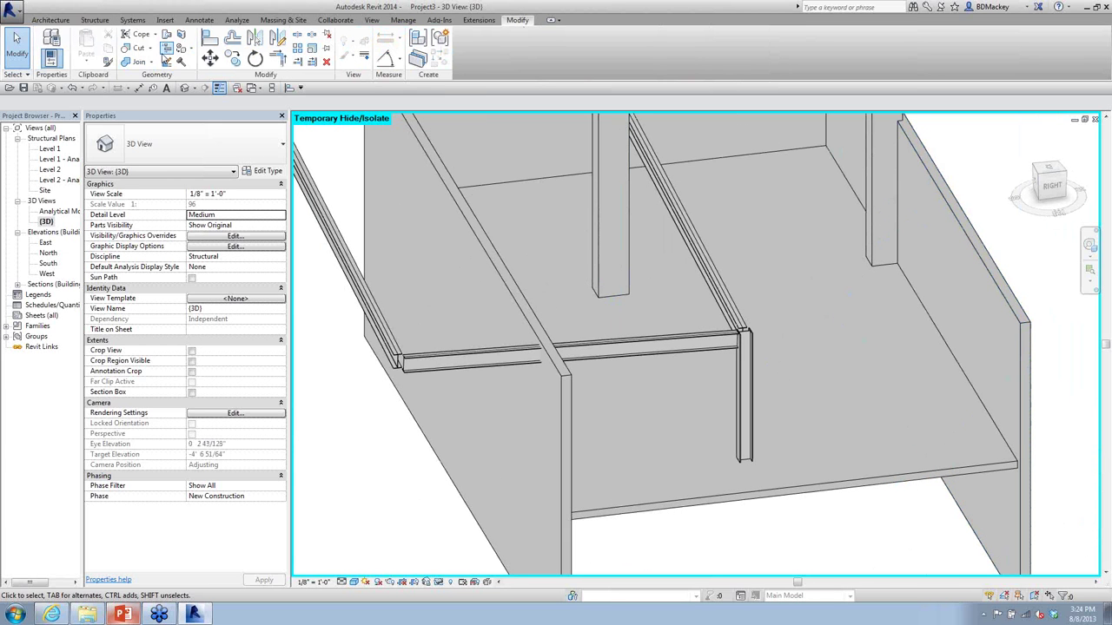
pyautogui.click(150, 62)
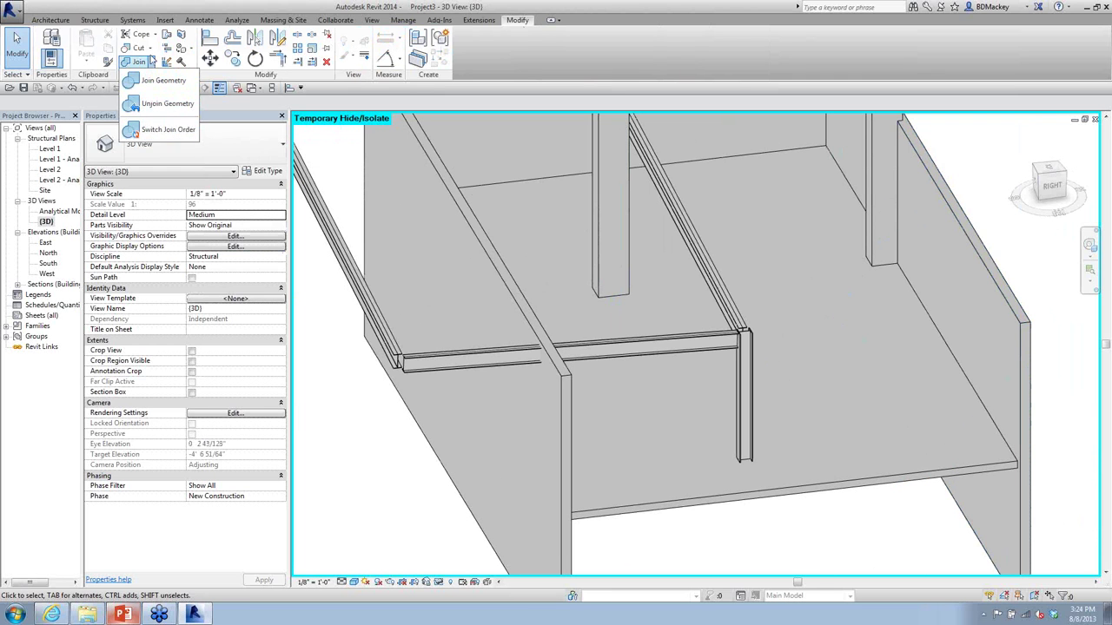
pyautogui.click(165, 129)
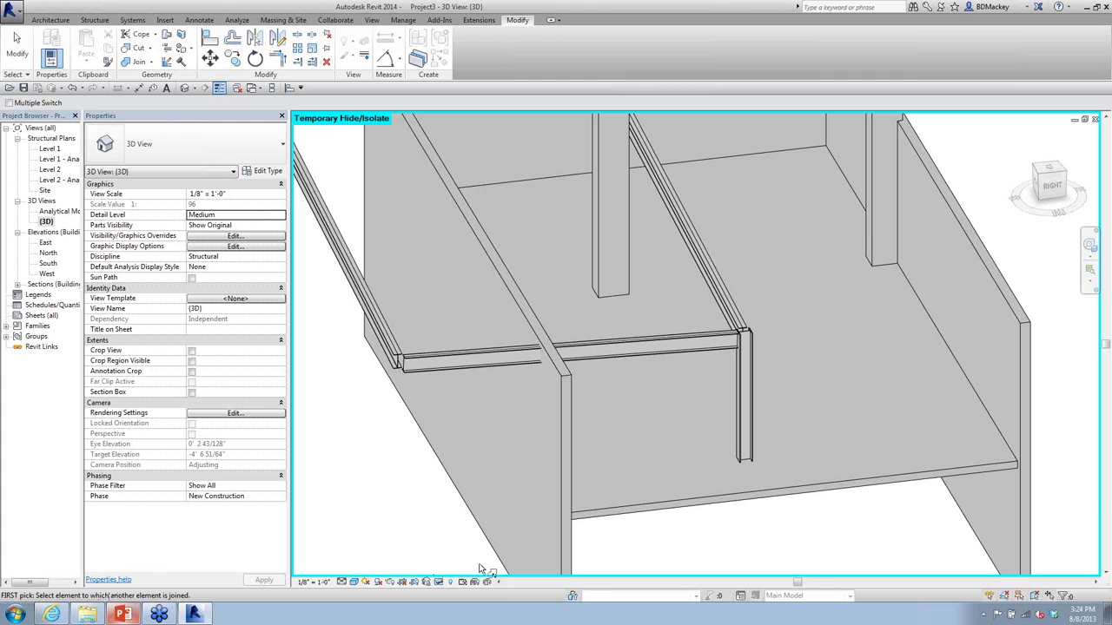
pyautogui.click(886, 482)
pyautogui.click(870, 234)
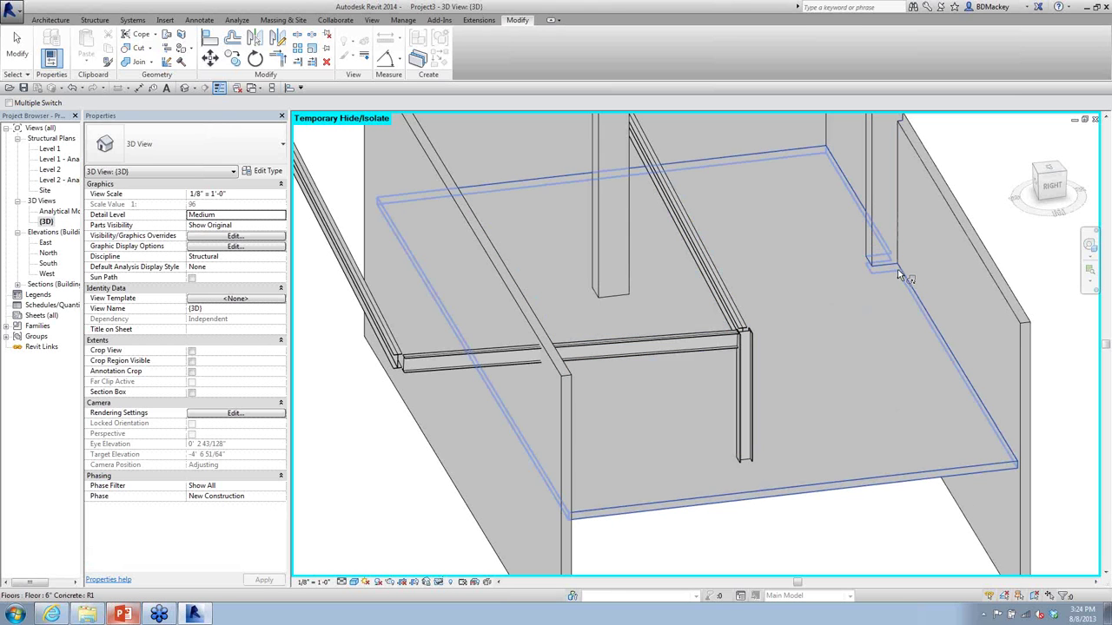
pyautogui.scroll(3, 900, 277)
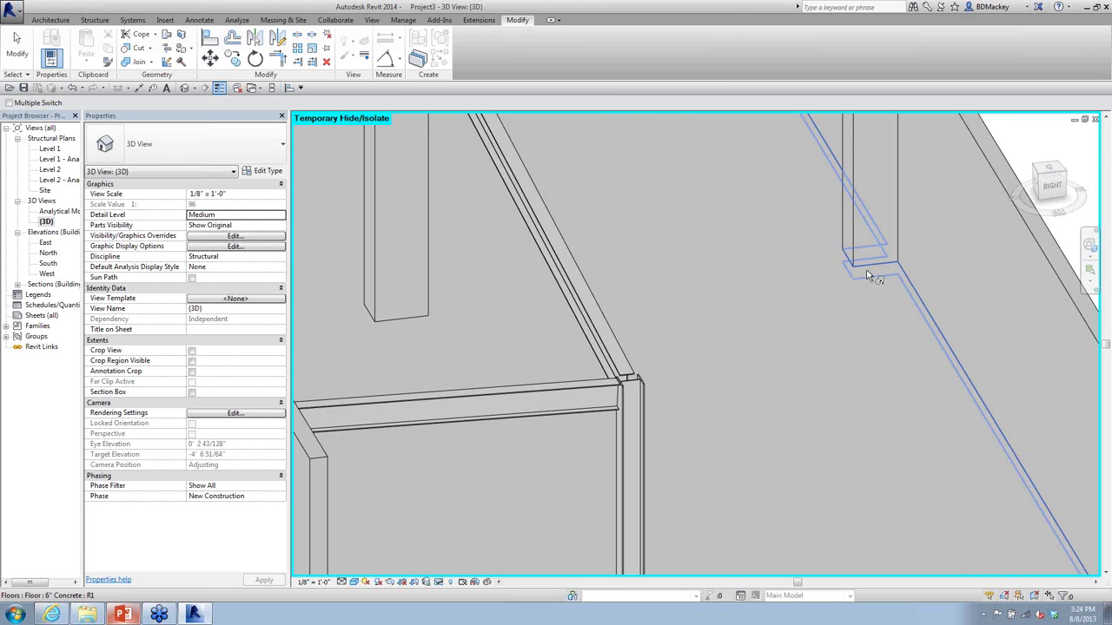
pyautogui.scroll(-5, 899, 277)
pyautogui.rightClick(946, 224)
pyautogui.click(970, 229)
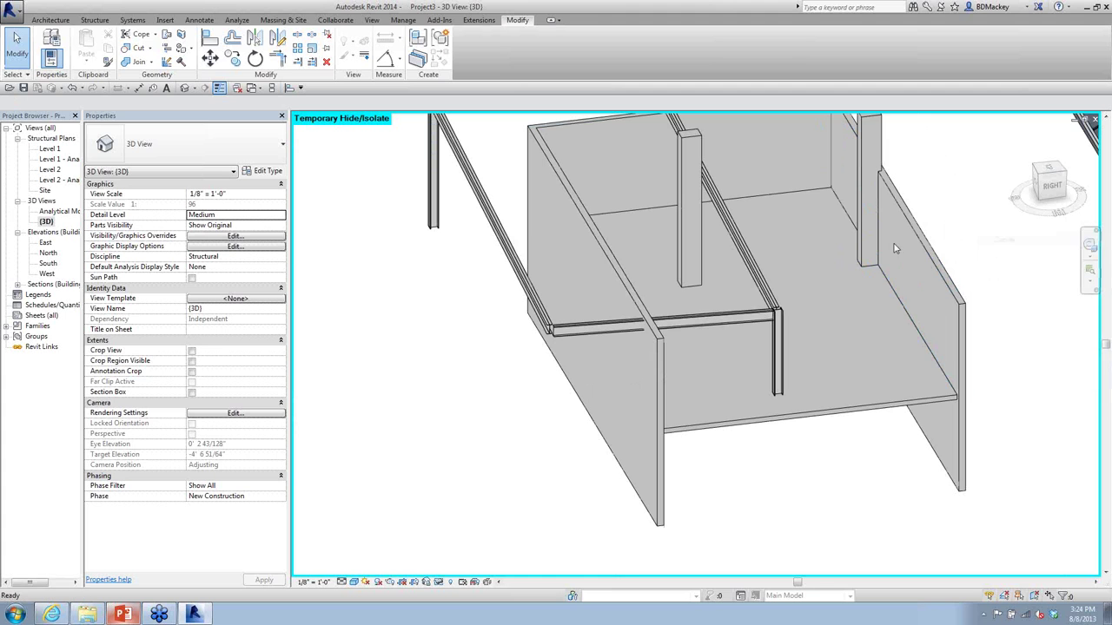
# Step: Delete the concrete floor to inspect the columns' bases, and undo the deletion
pyautogui.click(888, 406)
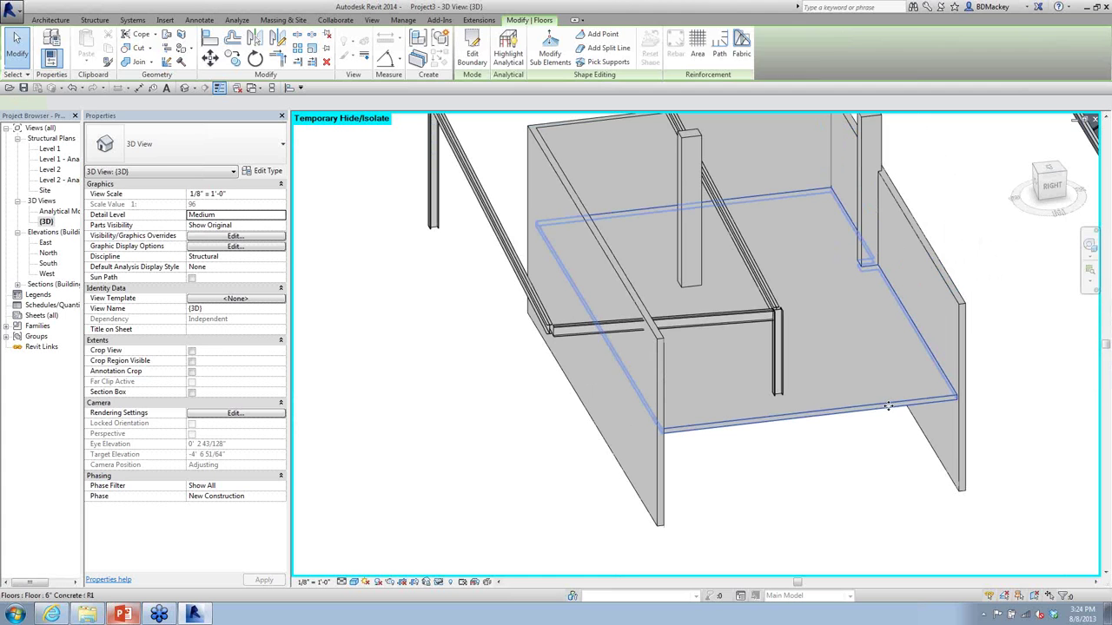
pyautogui.press('Delete')
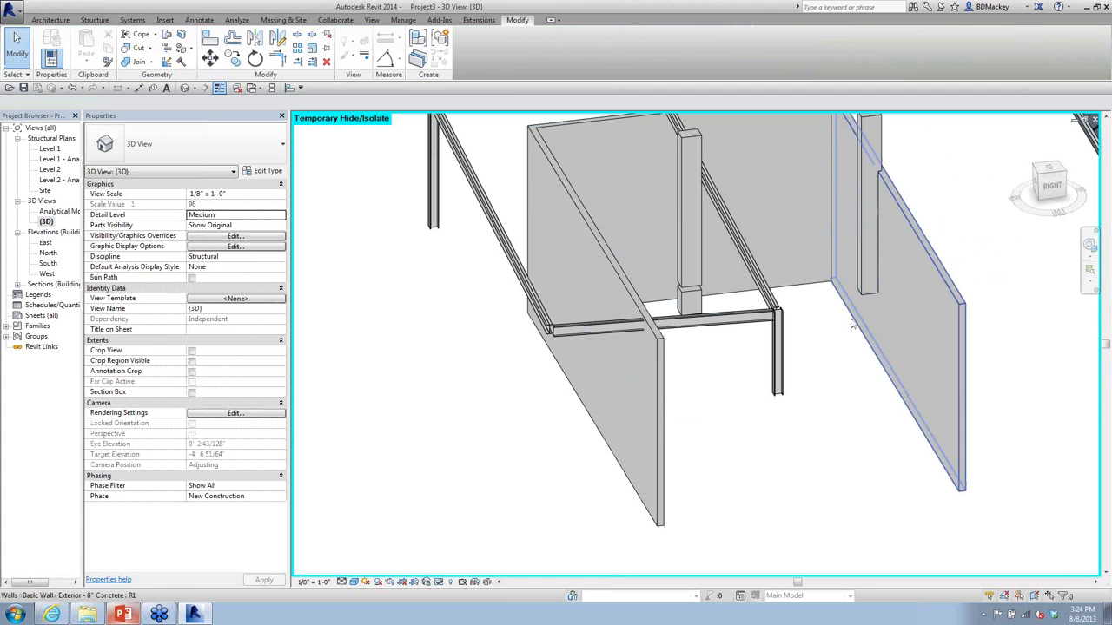
pyautogui.hotkey('ctrl', 'z')
pyautogui.moveTo(869, 266); pyautogui.dragTo(851, 308, button='middle')
pyautogui.scroll(3, 862, 202)
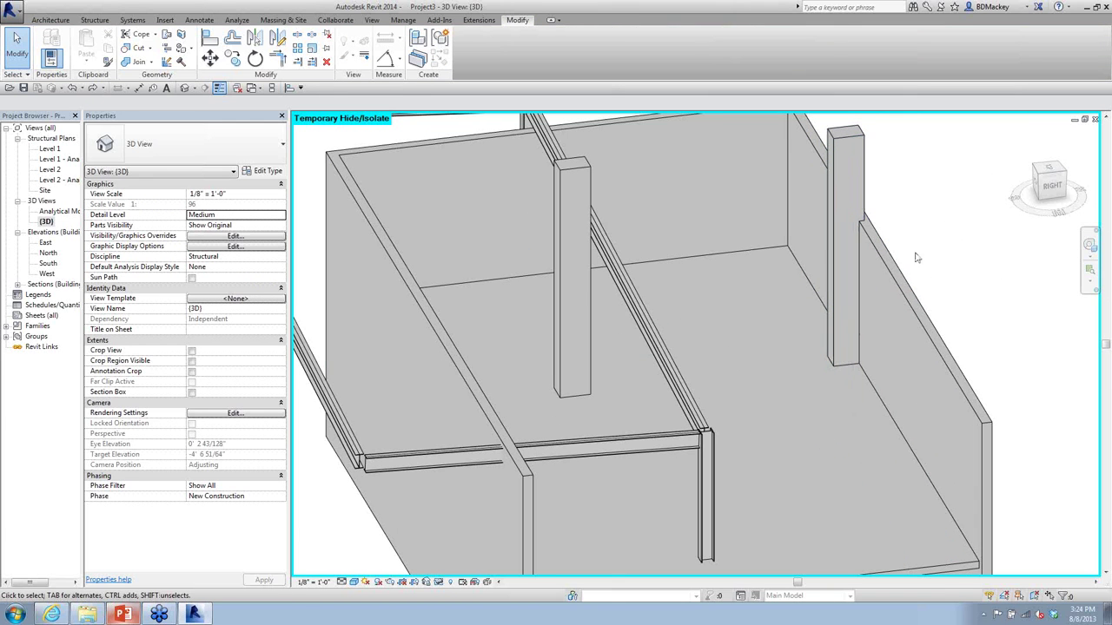
# Step: Switch the join order between the northern 8" Concrete wall and the 18 x 24 concrete column beside it, and end the command
pyautogui.click(151, 62)
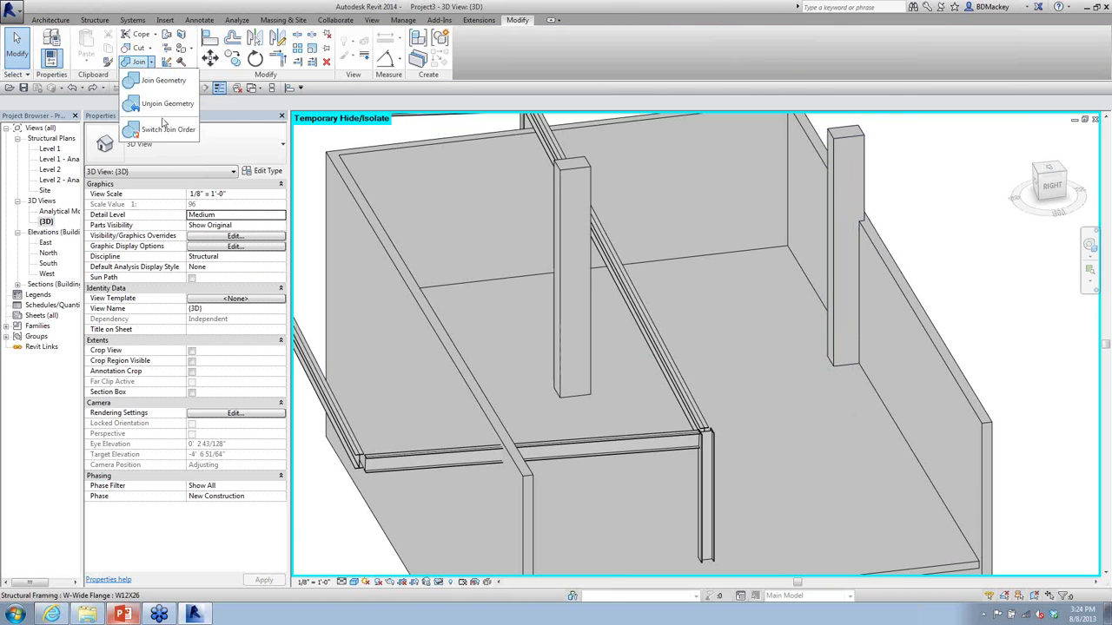
pyautogui.click(165, 132)
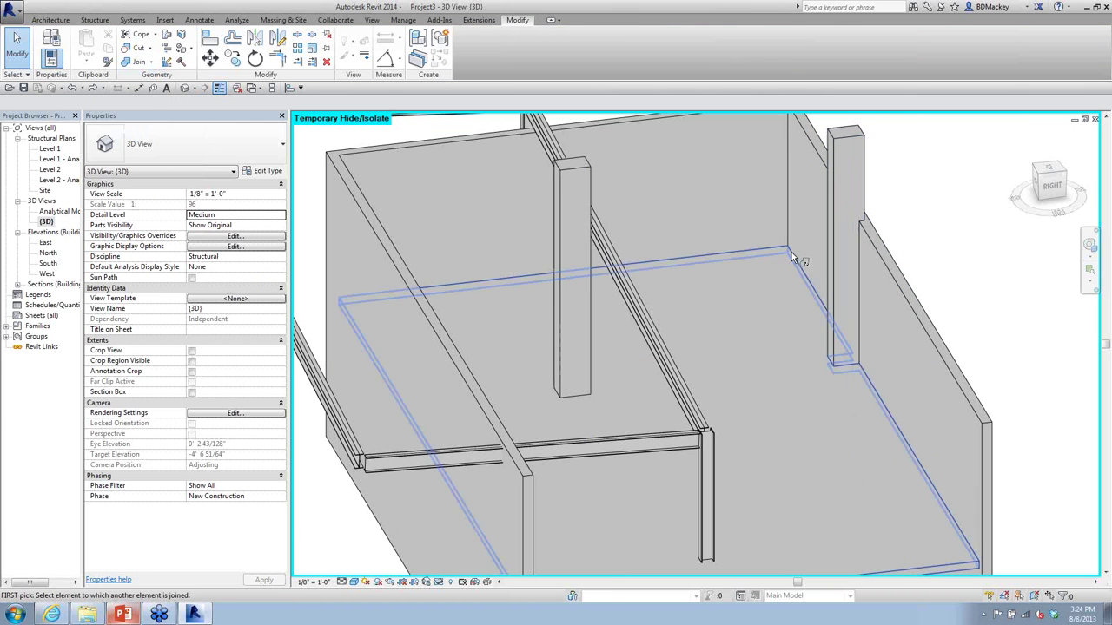
pyautogui.click(873, 210)
pyautogui.click(867, 205)
pyautogui.rightClick(903, 211)
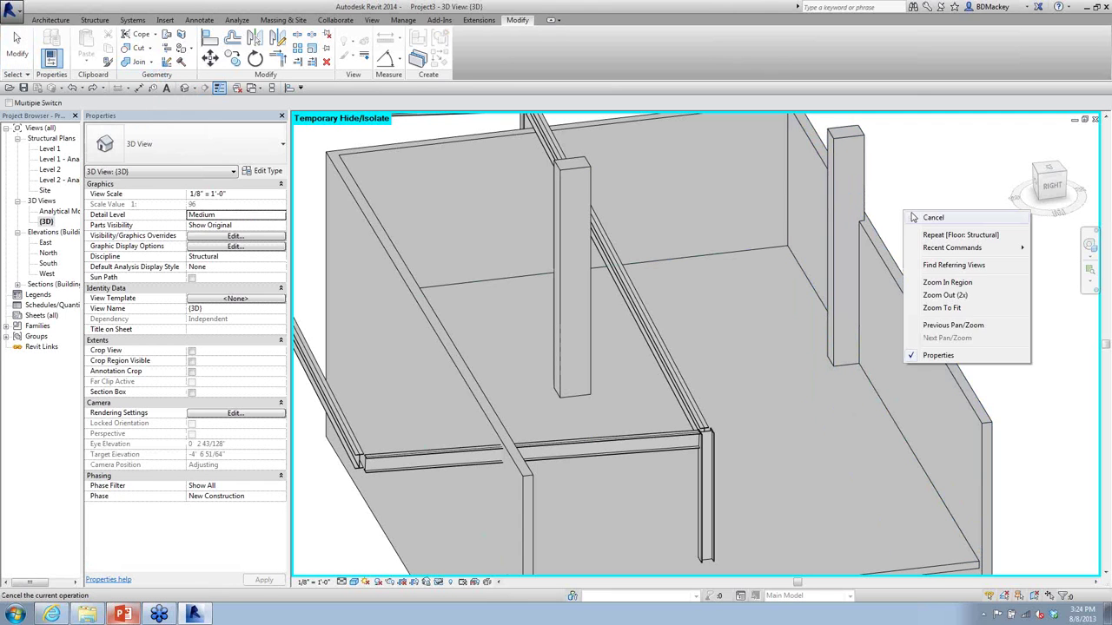
pyautogui.click(928, 218)
pyautogui.click(931, 224)
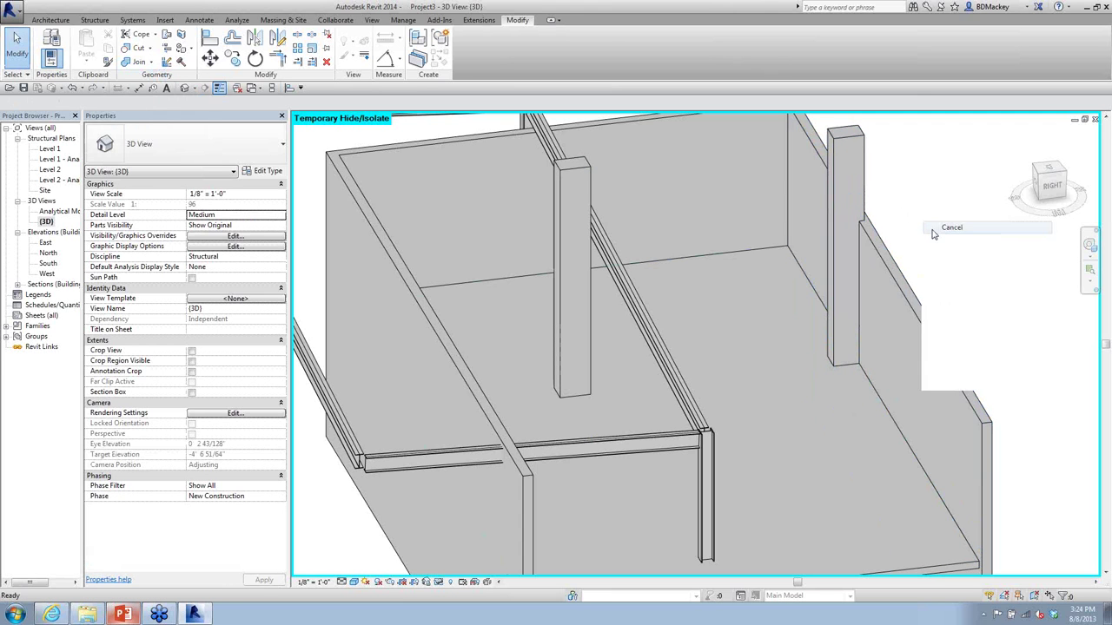
pyautogui.click(879, 252)
pyautogui.press('Escape')
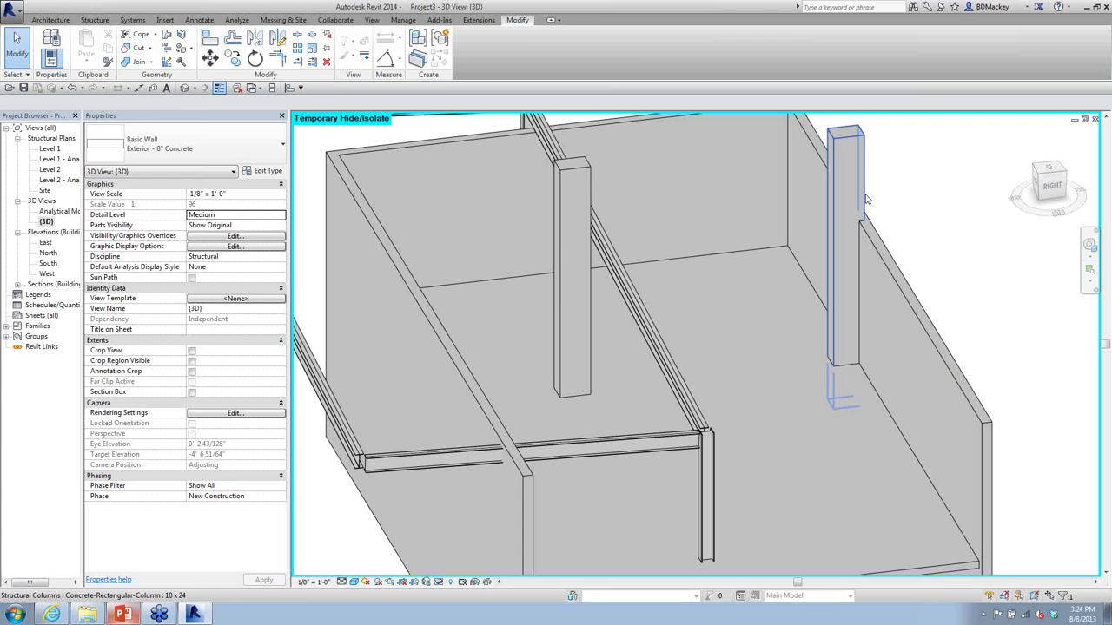
# Step: Temporarily hide the northern 18 x 24 concrete column to examine the wall and floor joins, and compare them with the interior column
pyautogui.click(860, 204)
pyautogui.press('Delete')
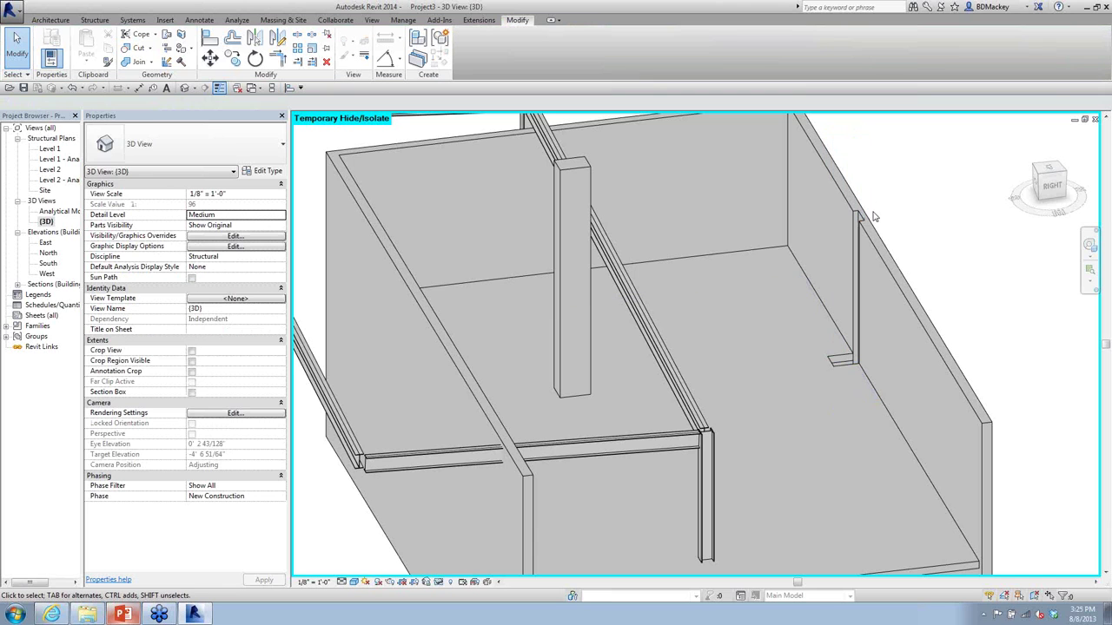
pyautogui.scroll(5, 879, 382)
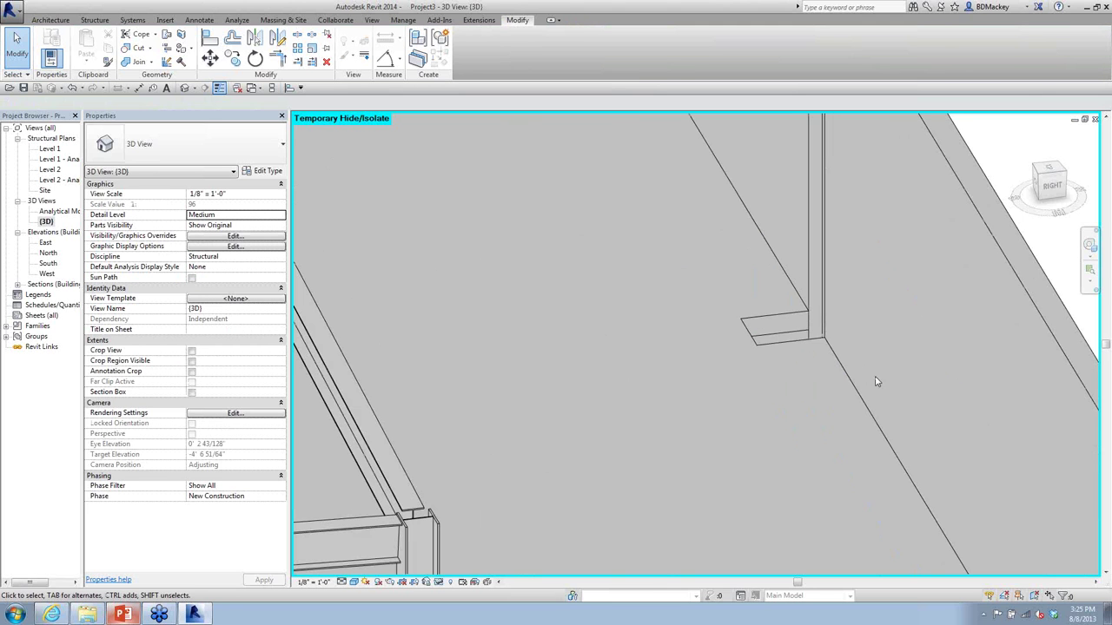
pyautogui.scroll(-6, 876, 381)
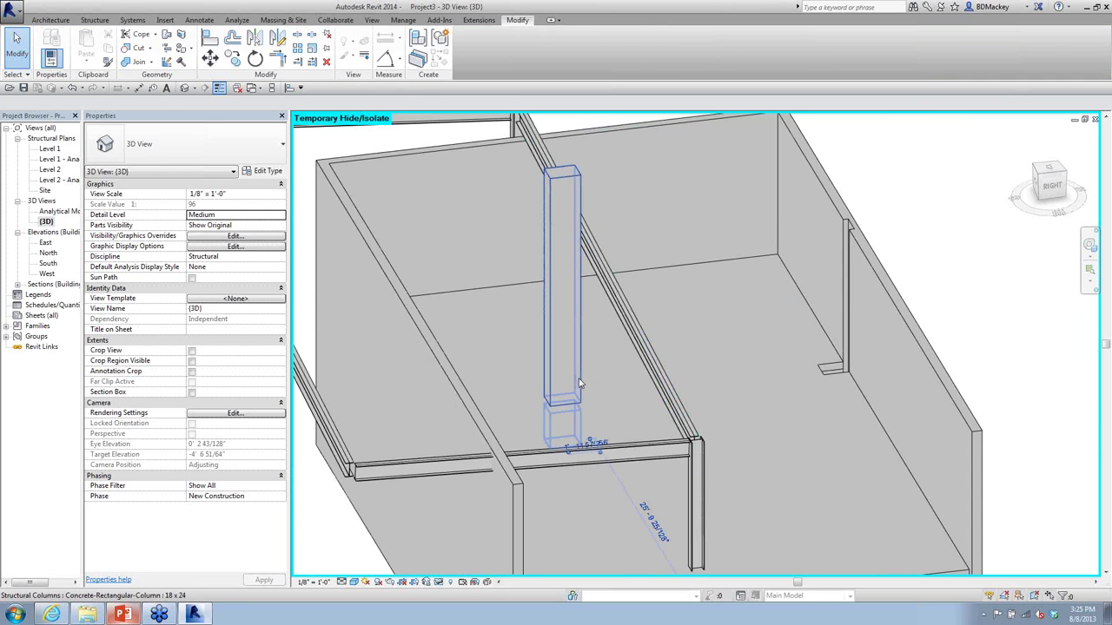
pyautogui.click(580, 383)
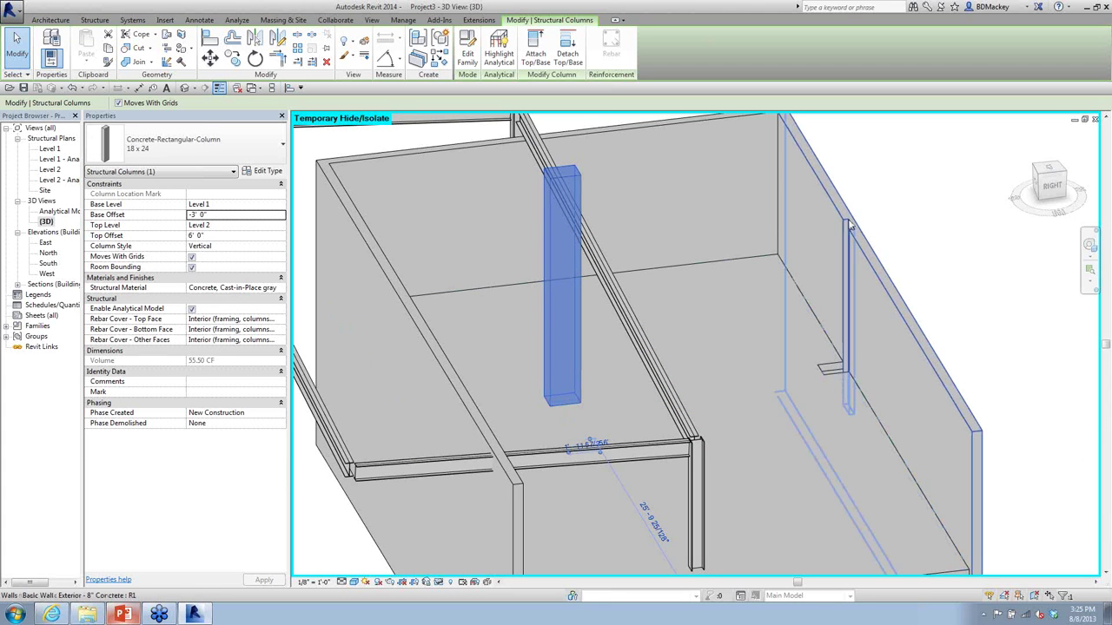
pyautogui.press('Escape')
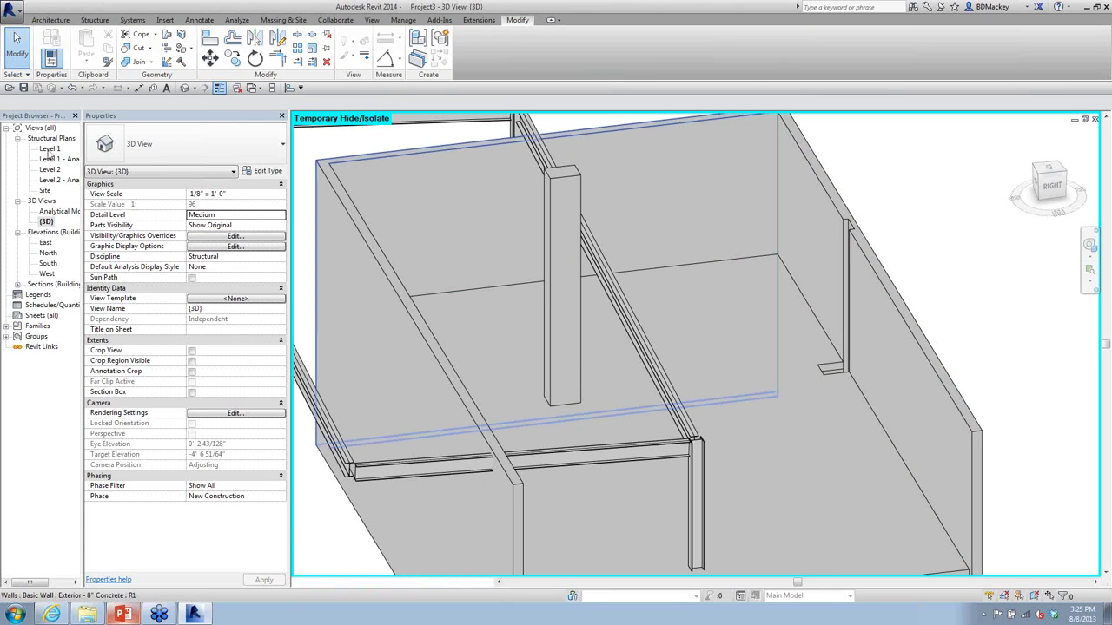
# Step: Open the Level 1 structural plan and turn off thin lines to show the walls and columns with their full line weights
pyautogui.click(50, 151)
pyautogui.doubleClick(49, 149)
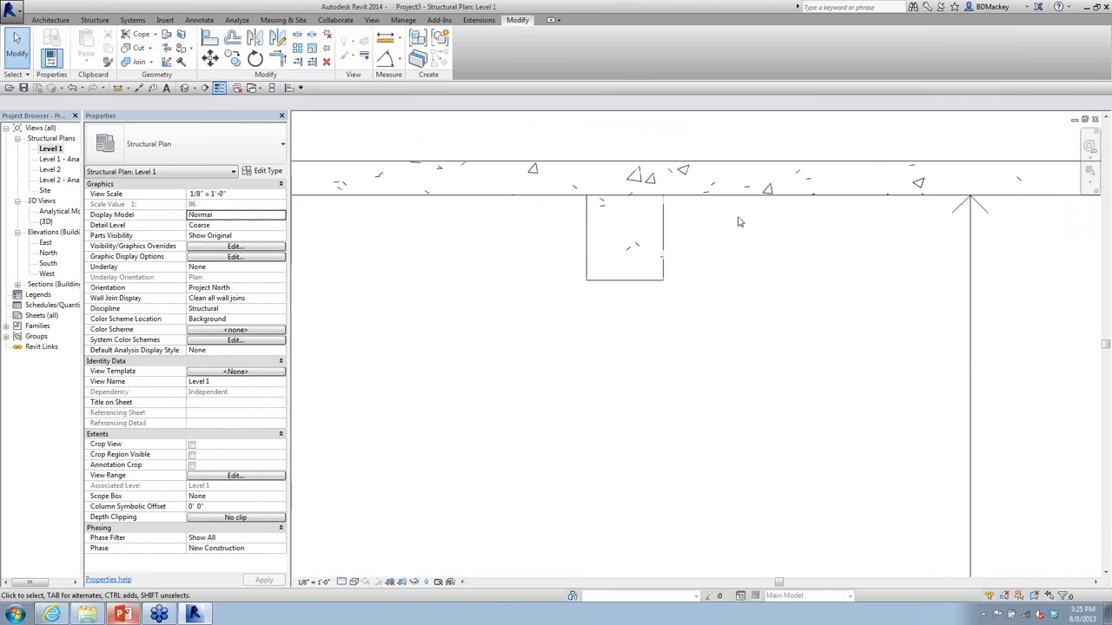
pyautogui.click(219, 88)
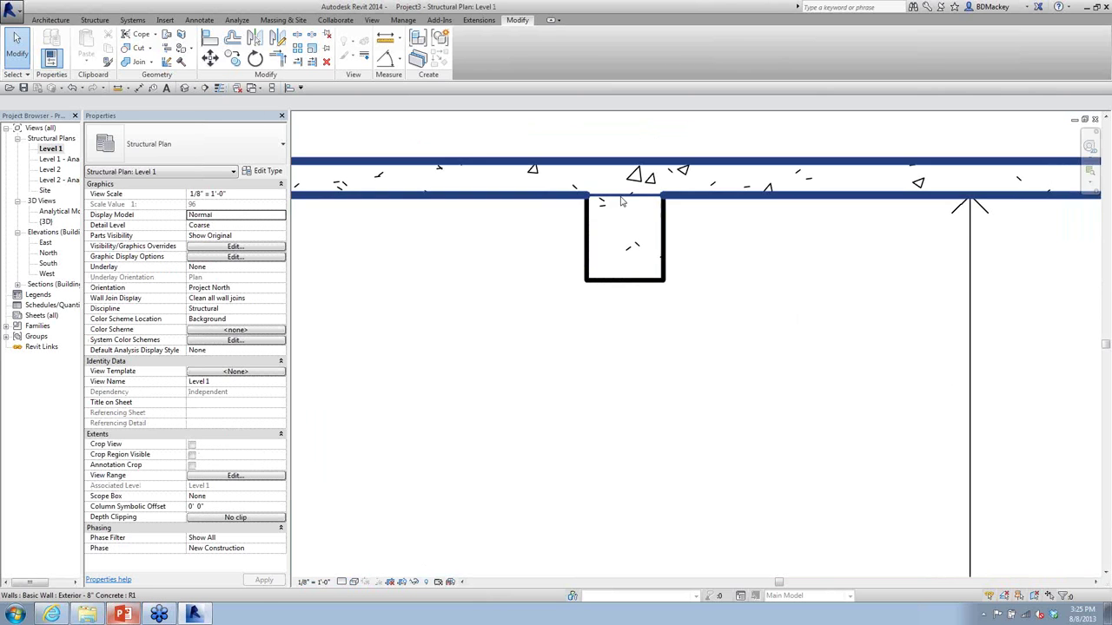
pyautogui.scroll(-2, 647, 198)
pyautogui.moveTo(685, 247); pyautogui.dragTo(695, 217, button='middle')
pyautogui.scroll(-5, 696, 218)
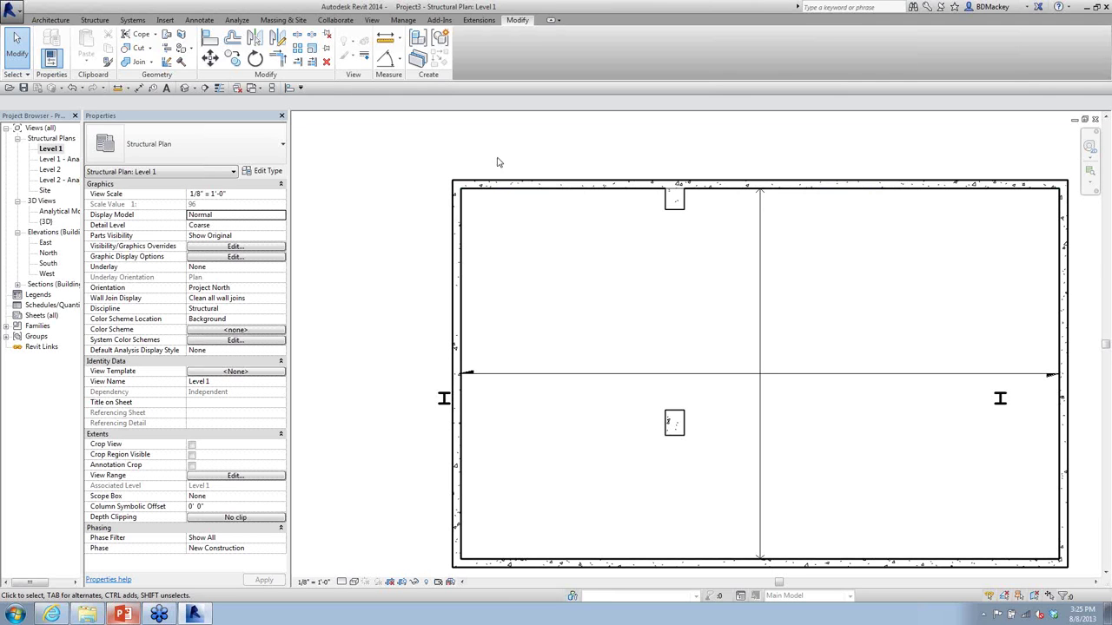
pyautogui.moveTo(465, 222); pyautogui.dragTo(535, 238, button='middle')
pyautogui.scroll(-2, 533, 240)
# Step: Pull the southeast wall corner outward so that the south and east walls meet at an acute angle, and inspect their join
pyautogui.click(528, 252)
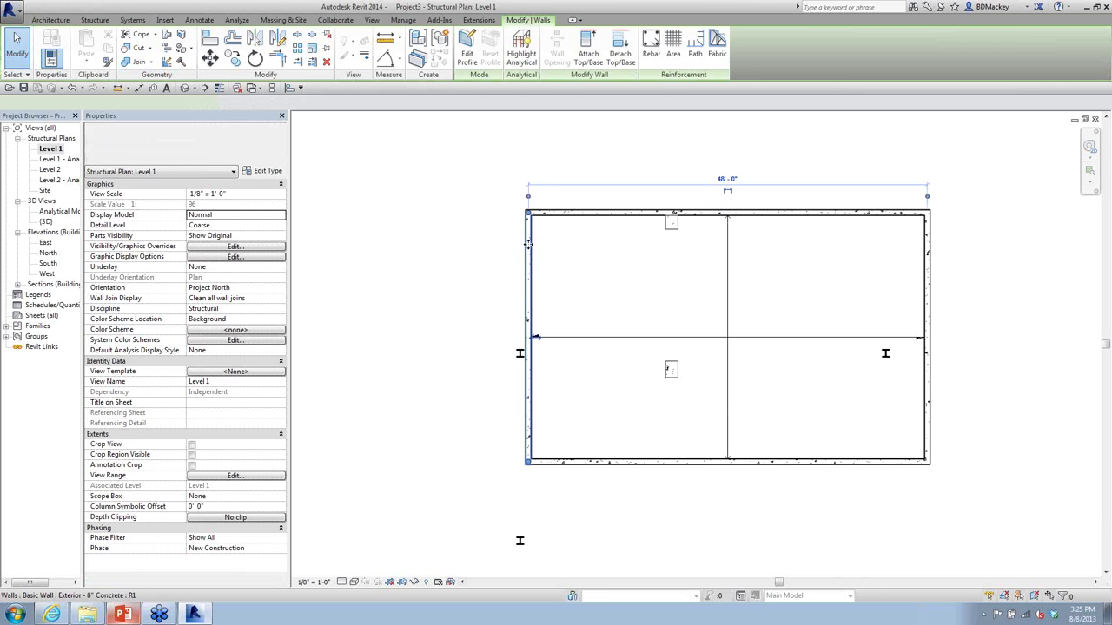
pyautogui.click(869, 446)
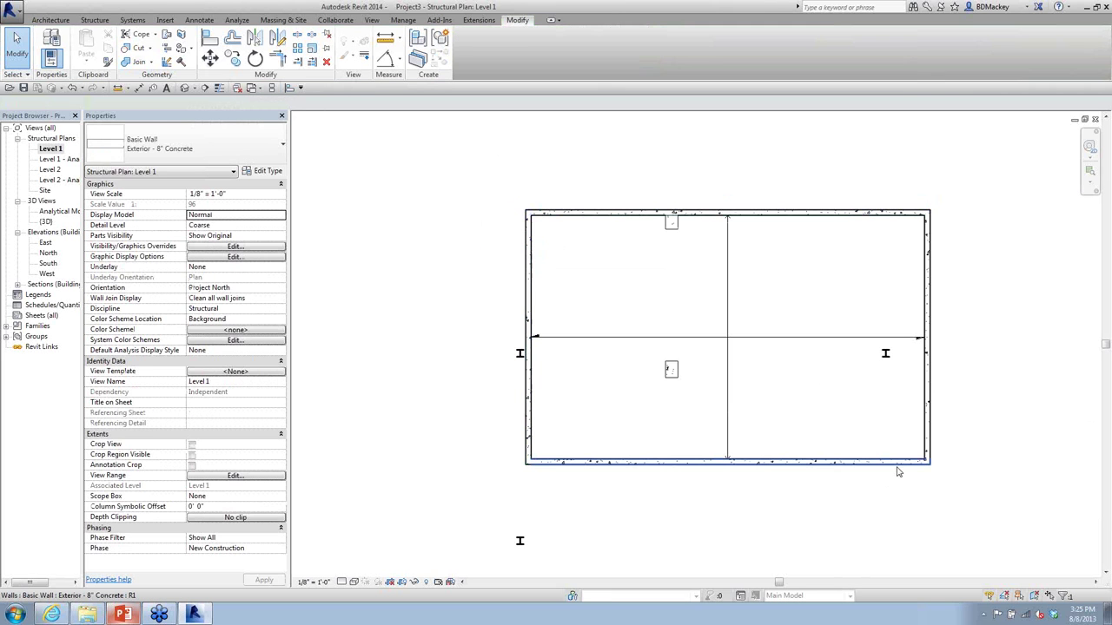
pyautogui.click(929, 458)
pyautogui.moveTo(929, 458); pyautogui.dragTo(1029, 500)
pyautogui.click(1003, 524)
pyautogui.moveTo(1005, 522); pyautogui.dragTo(923, 478, button='middle')
pyautogui.scroll(3, 923, 478)
pyautogui.click(912, 439)
pyautogui.scroll(1, 917, 417)
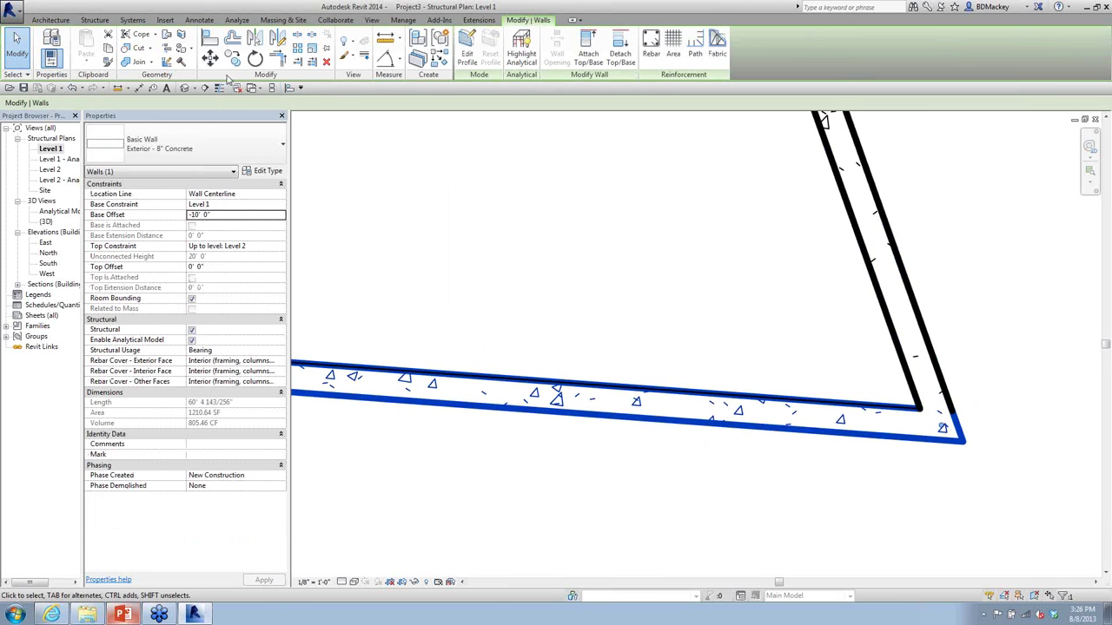
pyautogui.click(989, 274)
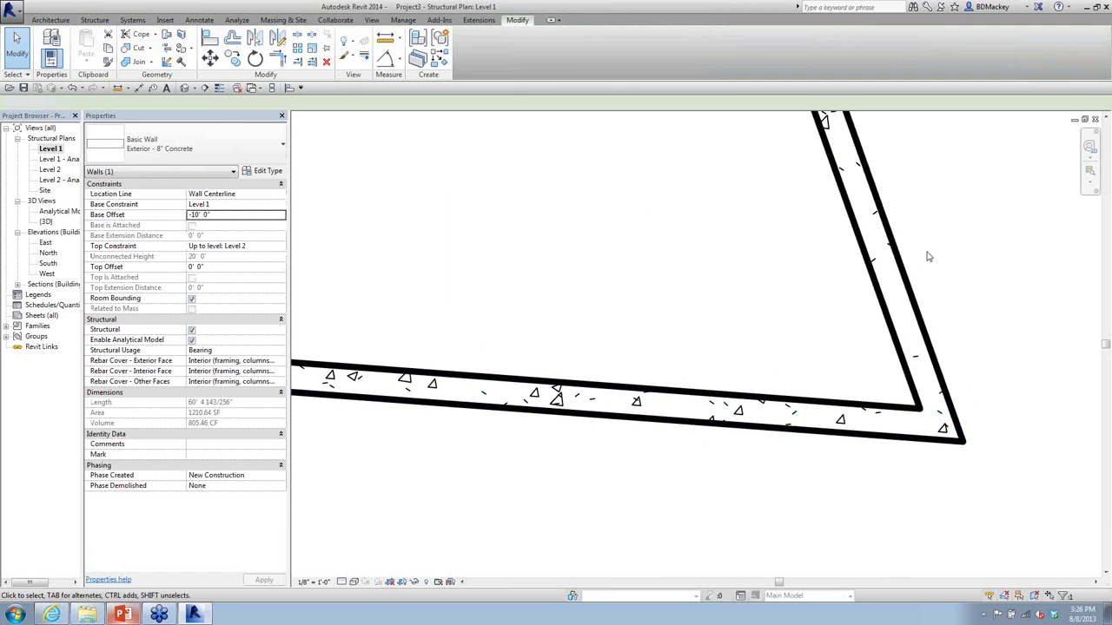
pyautogui.click(150, 62)
pyautogui.click(157, 129)
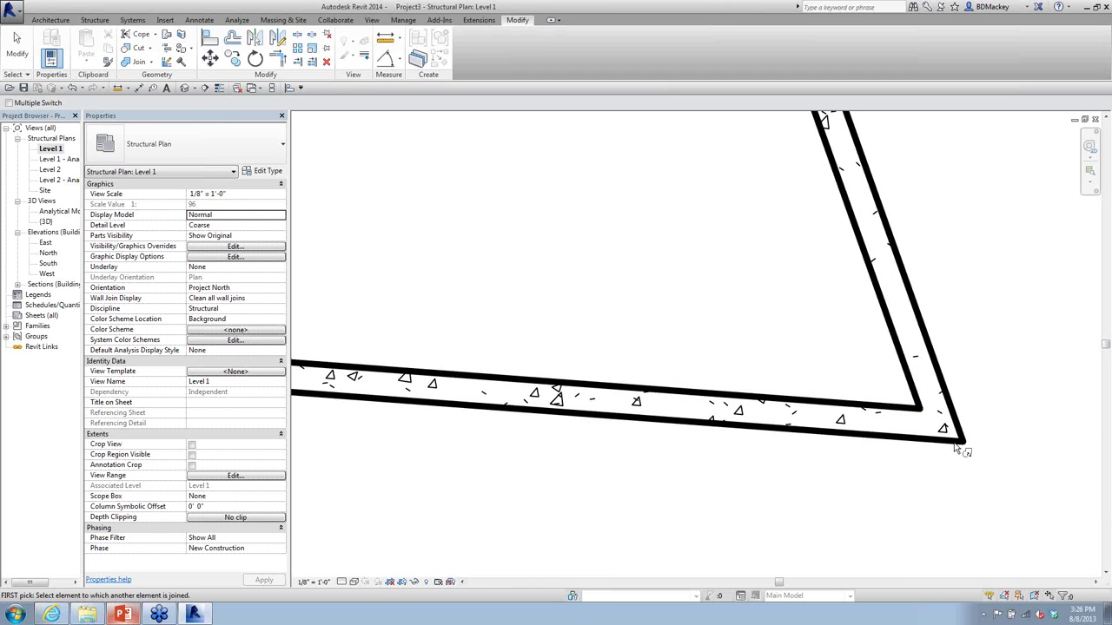
pyautogui.scroll(2, 949, 448)
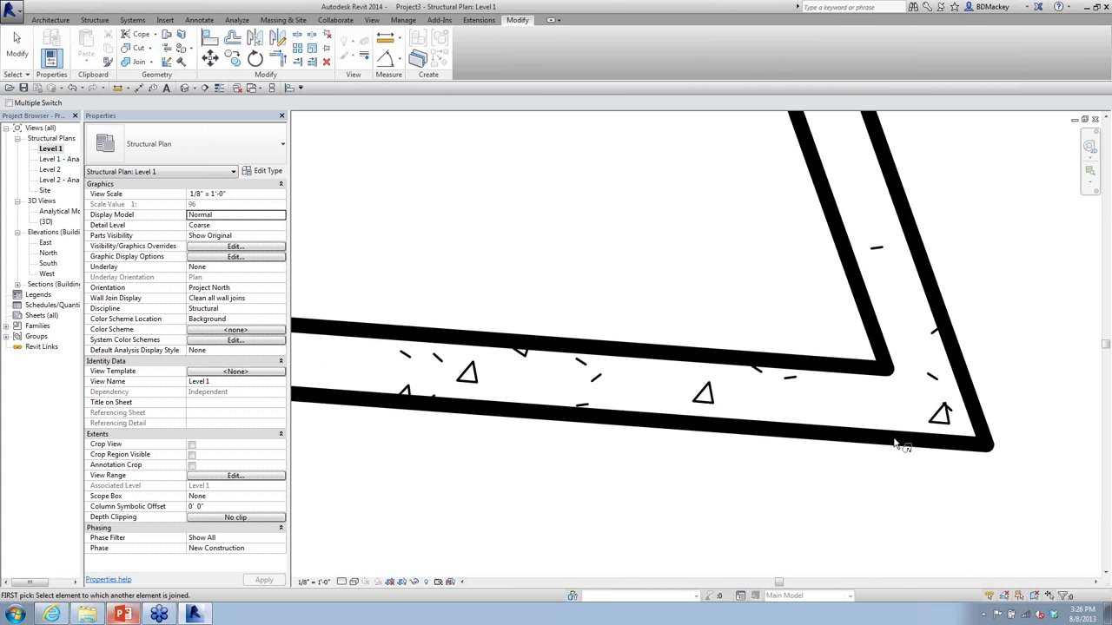
pyautogui.rightClick(938, 187)
pyautogui.click(956, 193)
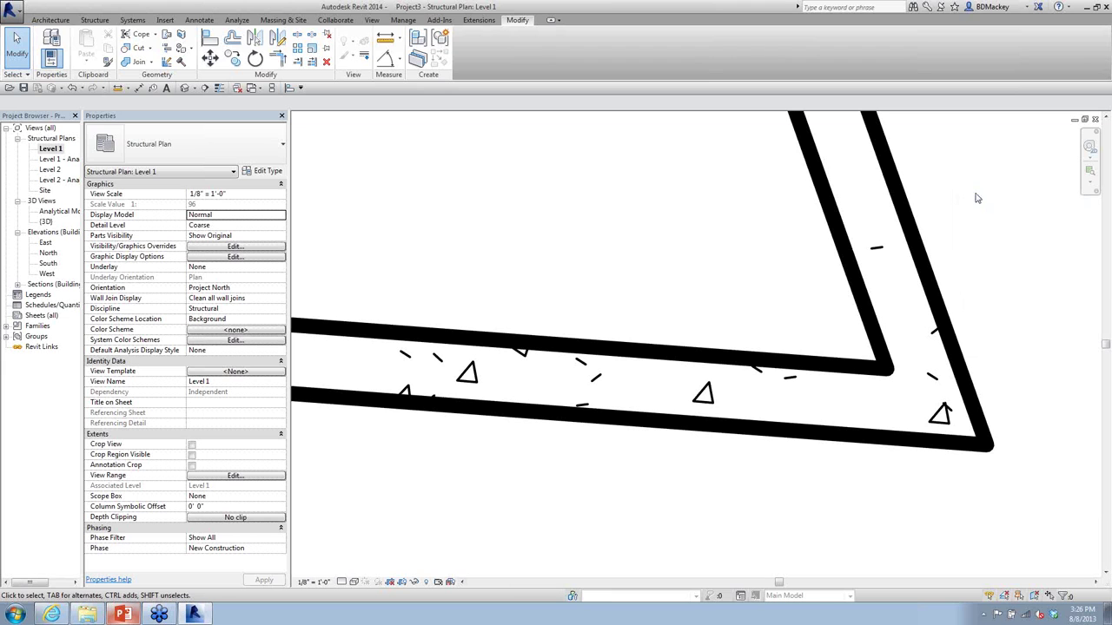
# Step: Switch to the PowerPoint slide show and advance to the slide covering Tilt Up / Precast Construction
pyautogui.scroll(-3, 732, 317)
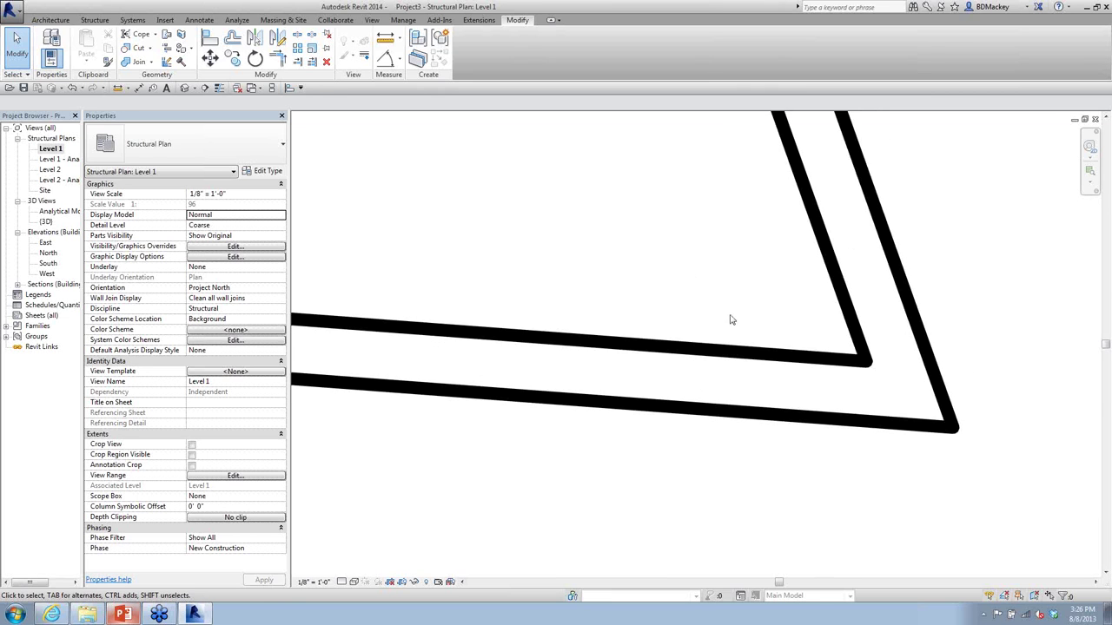
pyautogui.moveTo(765, 372); pyautogui.dragTo(773, 388, button='middle')
pyautogui.scroll(-2, 773, 388)
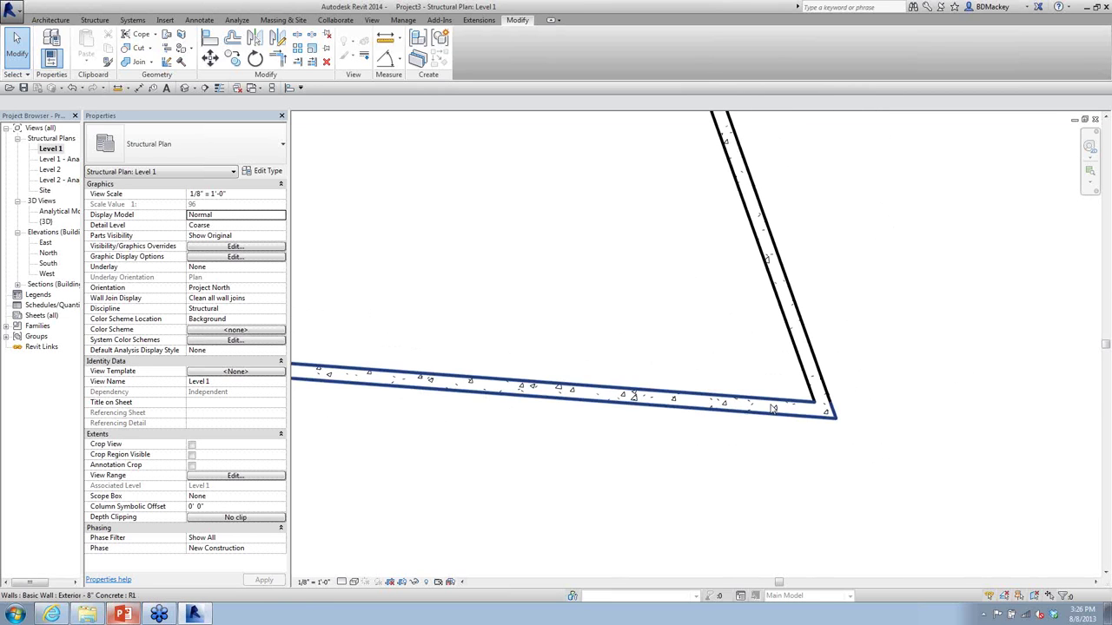
pyautogui.moveTo(128, 617)
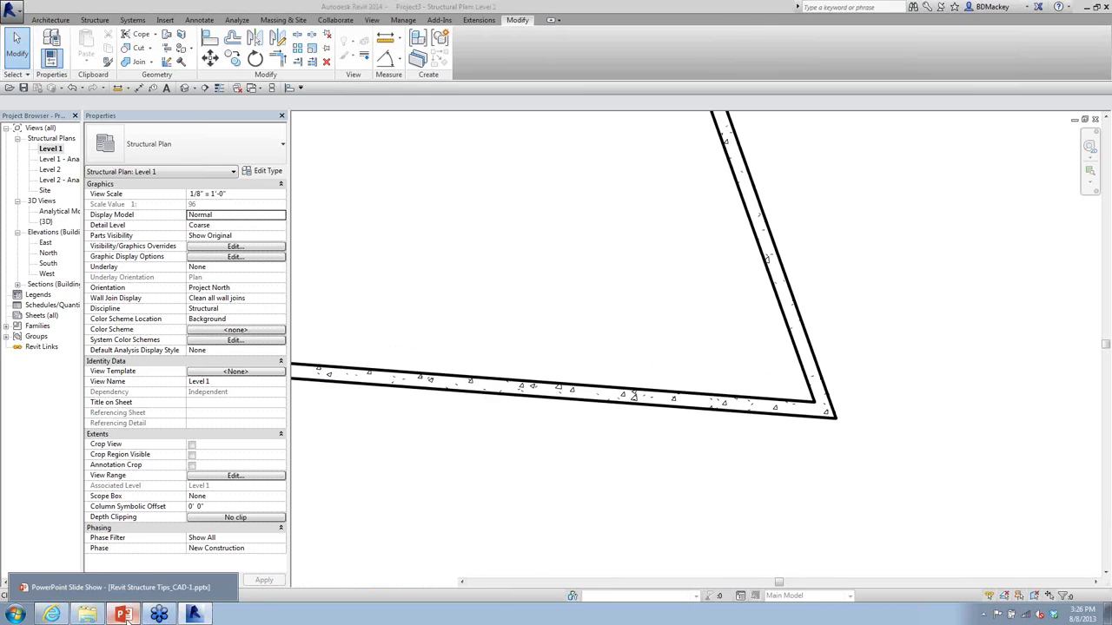
pyautogui.click(124, 615)
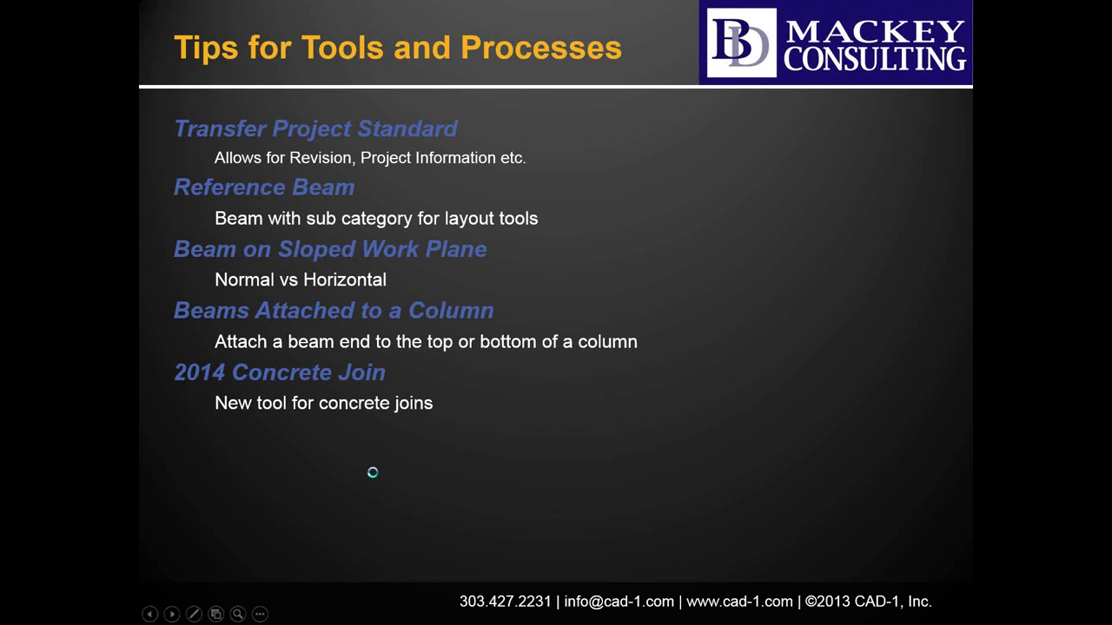
pyautogui.click(374, 477)
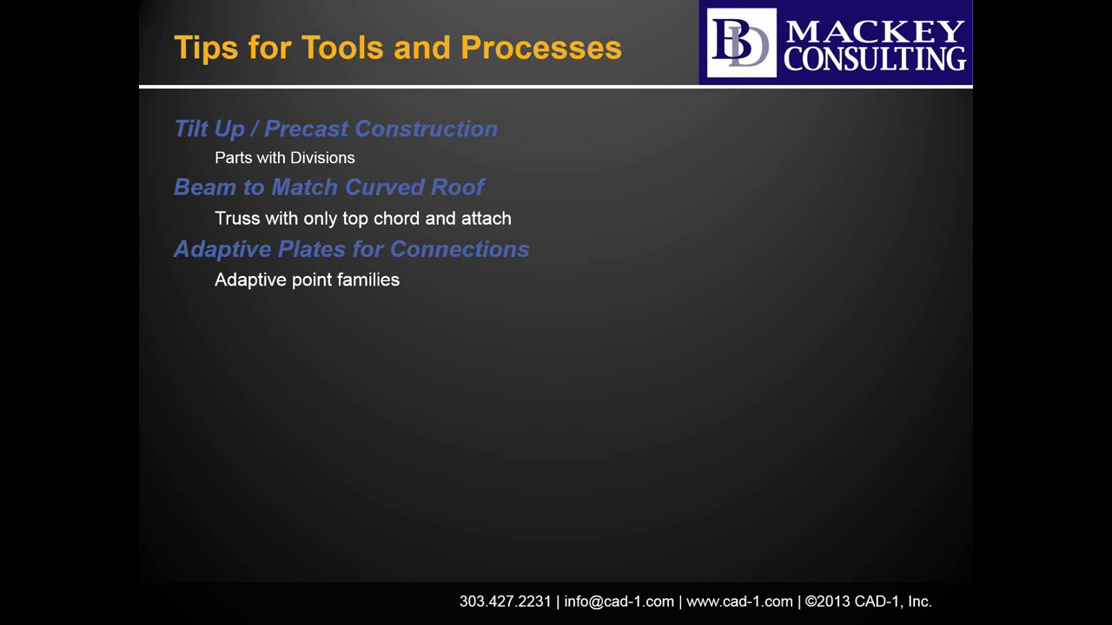
# Step: Return to Revit's Level 1 plan and lengthen the building by moving the west wall to 72' from the east wall
pyautogui.hotkey('alt', 'Tab')
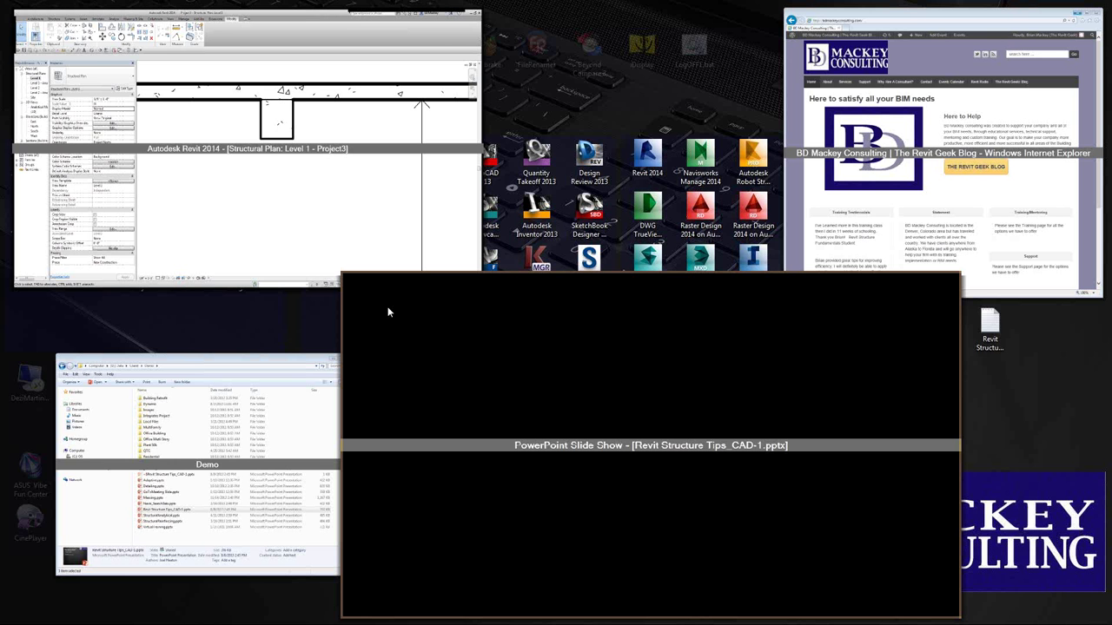
pyautogui.click(434, 231)
pyautogui.scroll(-6, 436, 233)
pyautogui.moveTo(528, 314); pyautogui.dragTo(689, 347, button='middle')
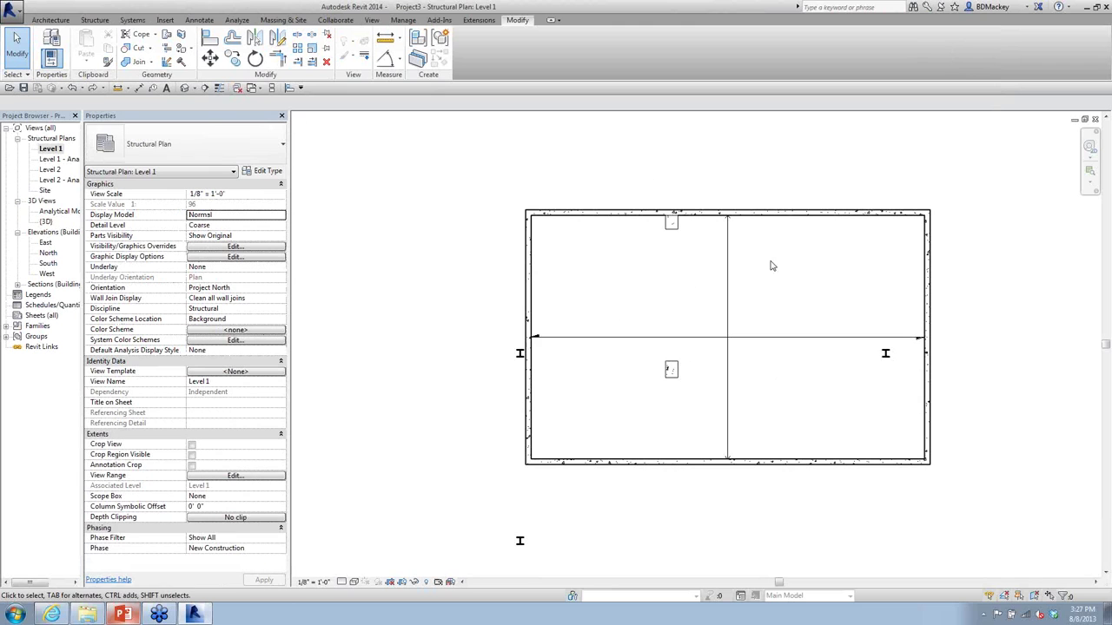
pyautogui.click(525, 272)
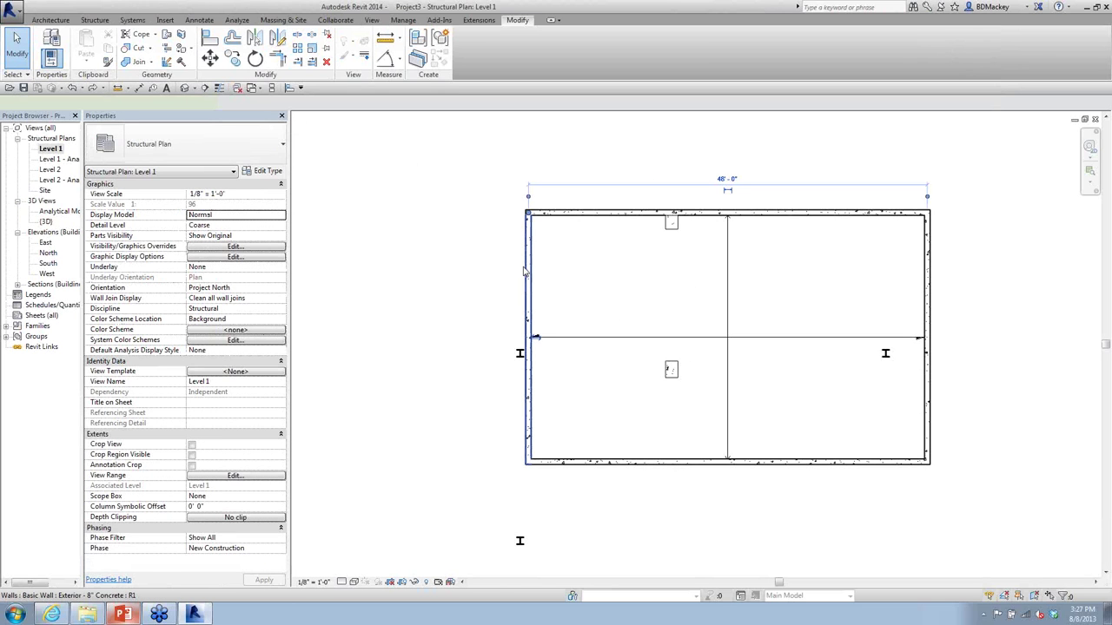
pyautogui.scroll(-2, 561, 293)
pyautogui.moveTo(564, 298); pyautogui.dragTo(766, 324, button='middle')
pyautogui.click(874, 234)
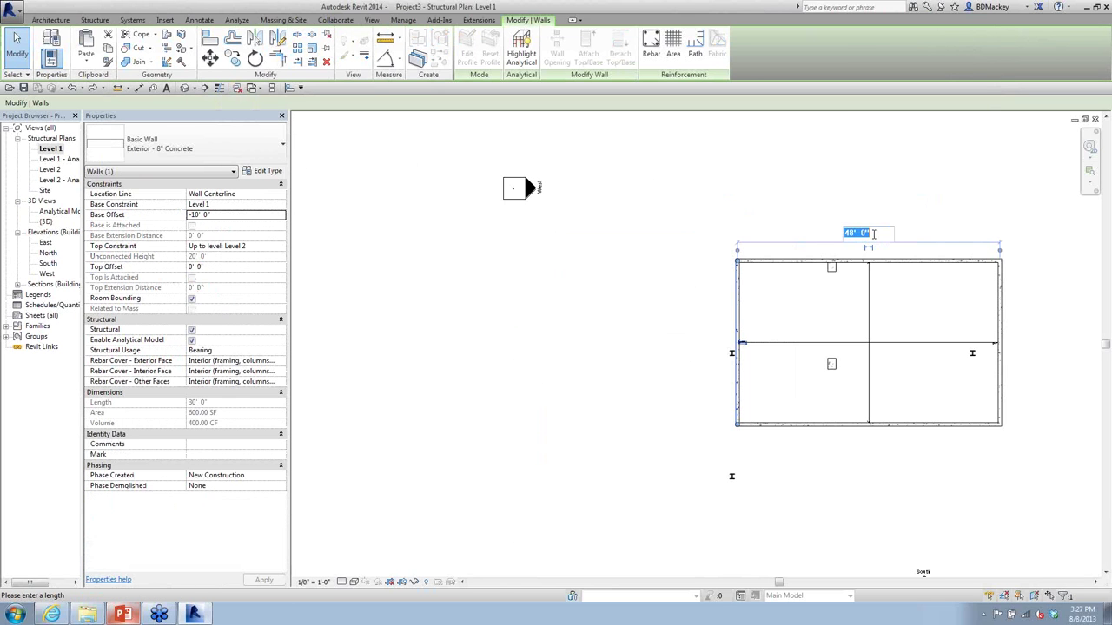
pyautogui.write('72')
pyautogui.press('Return')
pyautogui.click(736, 212)
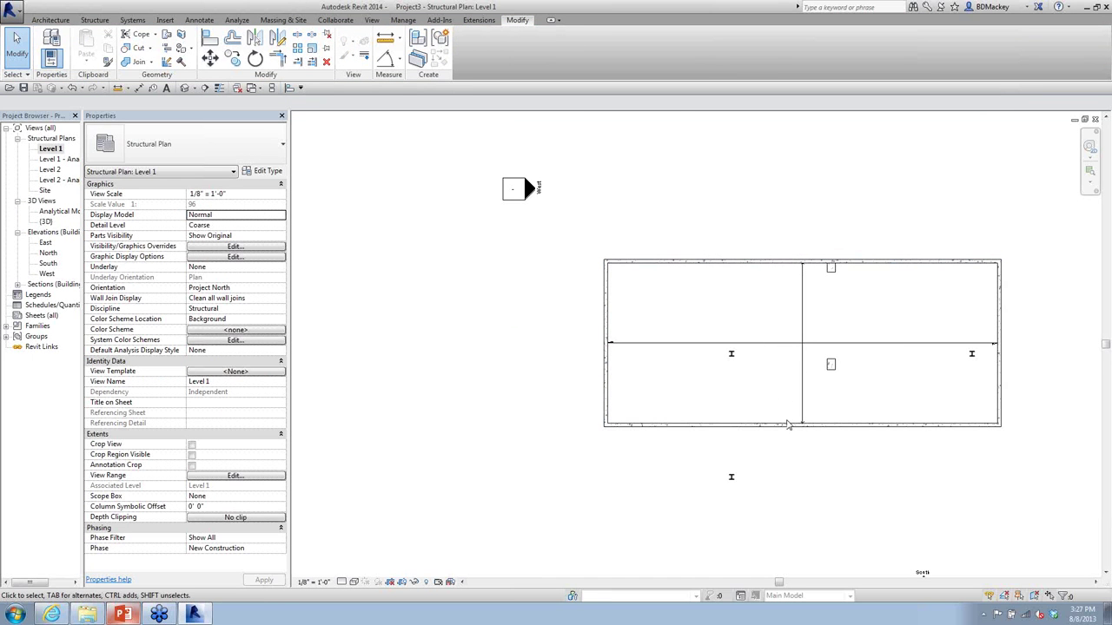
# Step: Change the building's south wall to the Exterior - 10" Concrete wall type
pyautogui.click(788, 425)
pyautogui.moveTo(752, 472); pyautogui.dragTo(718, 380, button='middle')
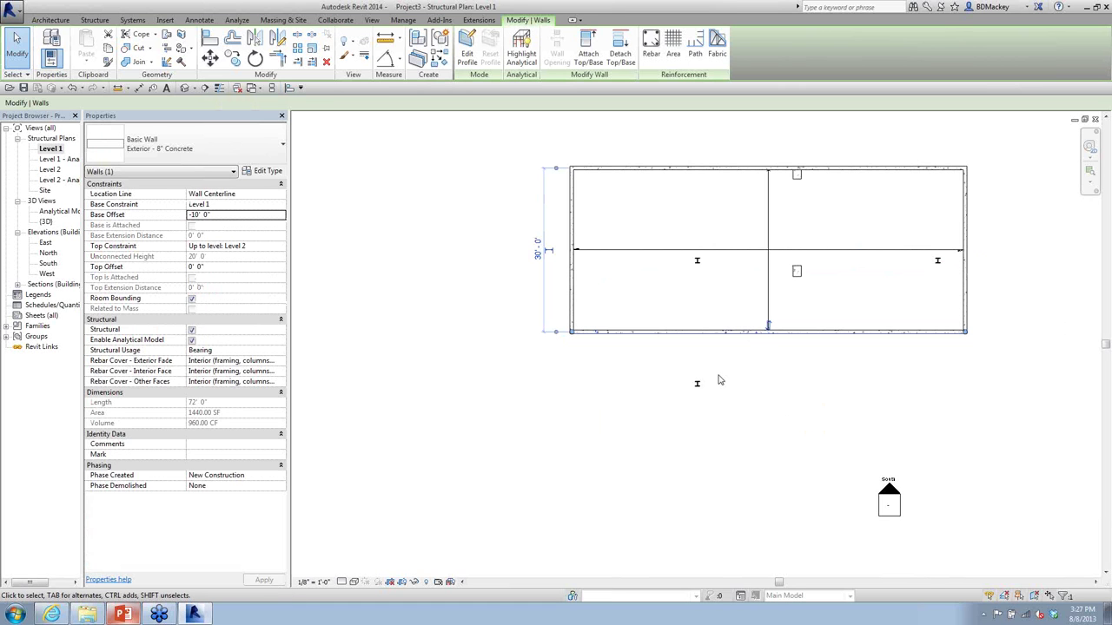
pyautogui.scroll(3, 679, 358)
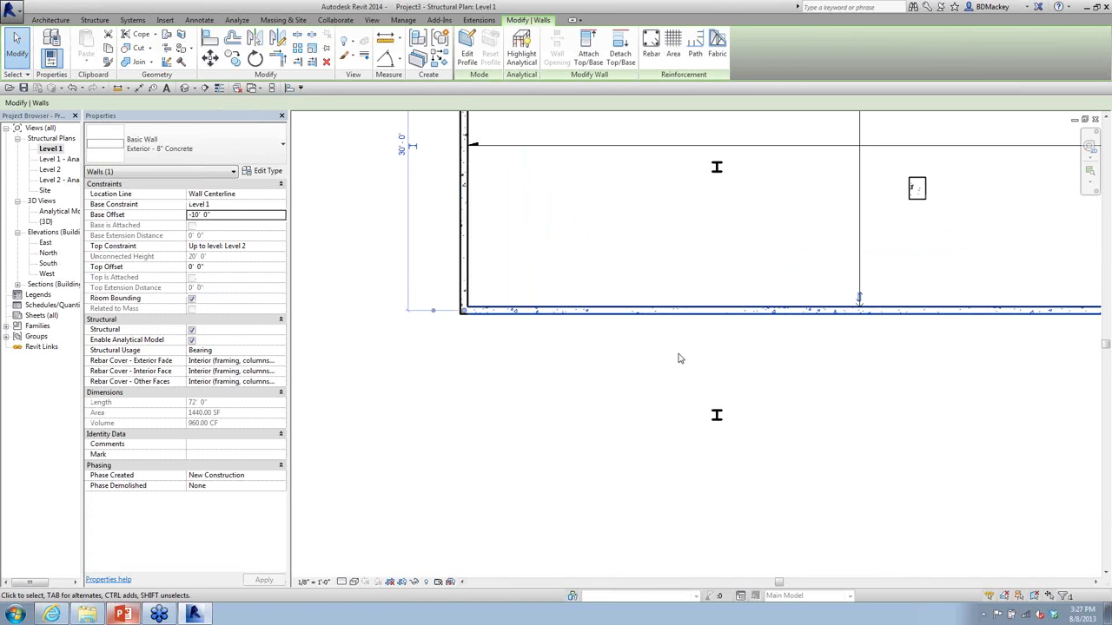
pyautogui.scroll(-1, 742, 313)
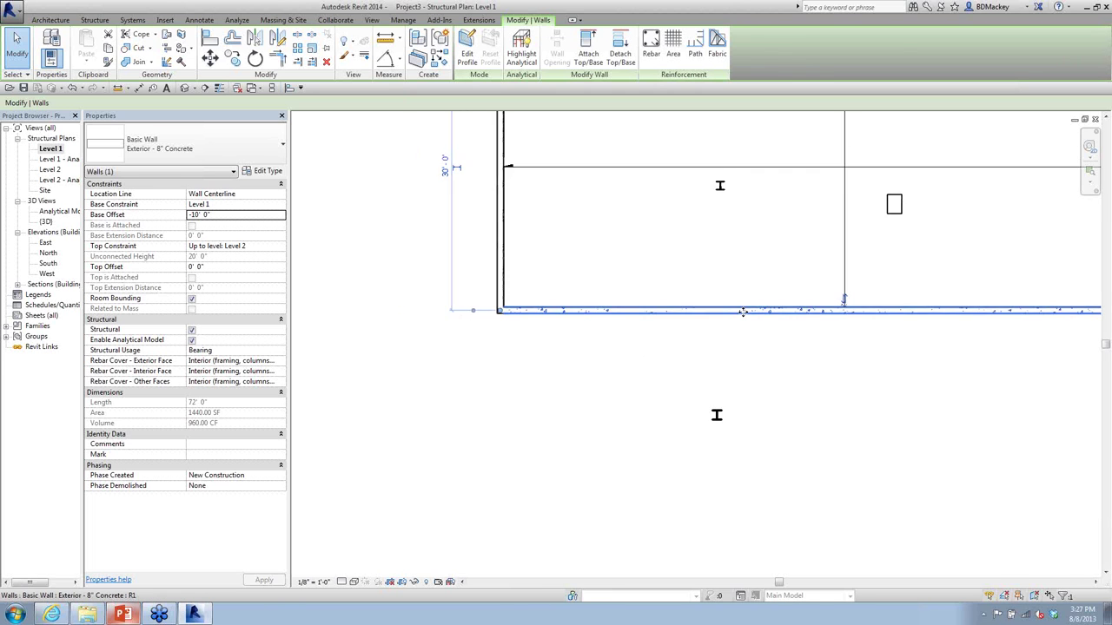
pyautogui.scroll(-3, 734, 321)
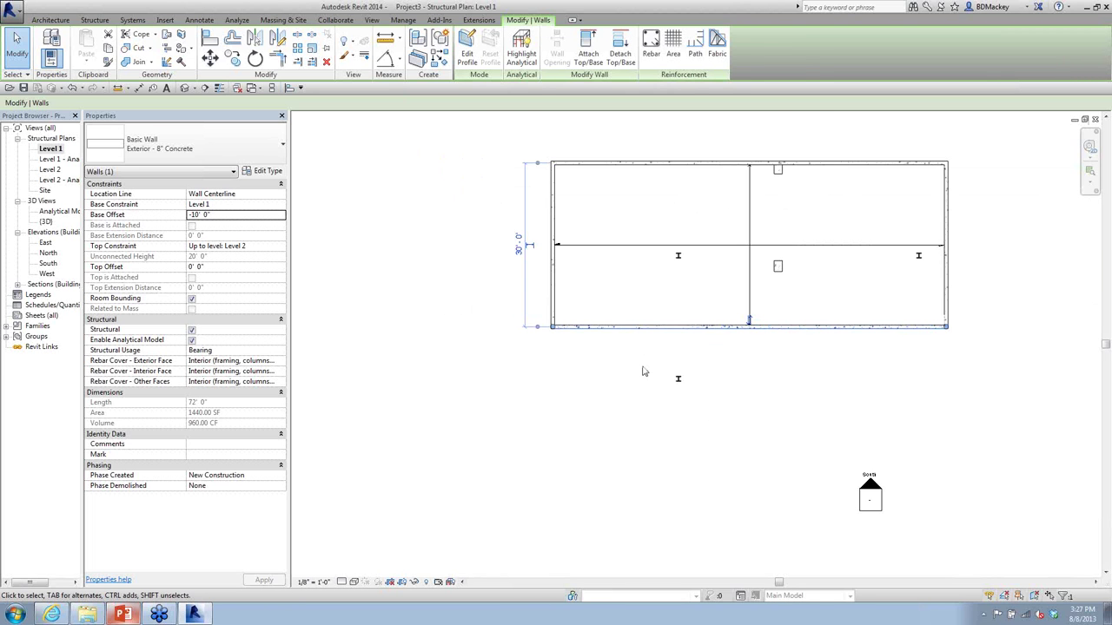
pyautogui.click(206, 148)
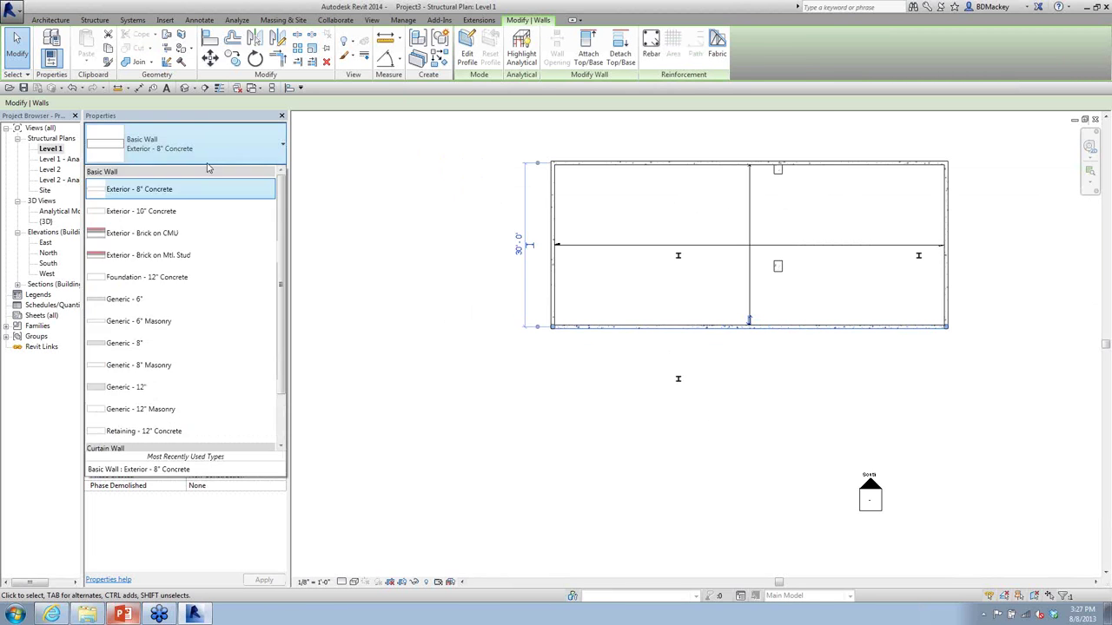
pyautogui.click(161, 214)
pyautogui.click(580, 407)
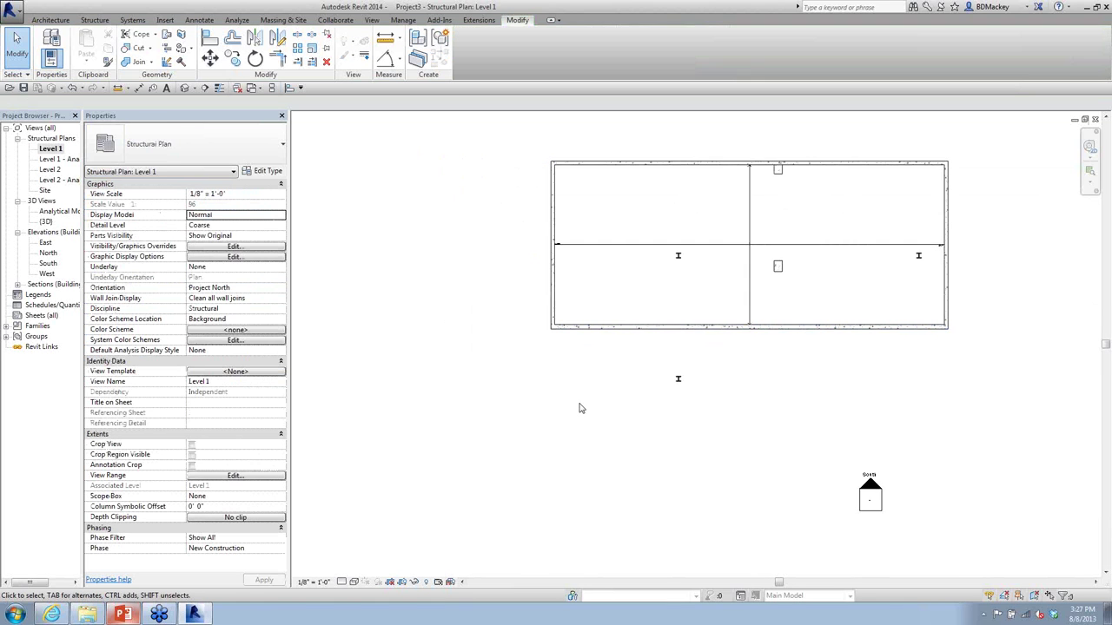
# Step: Draw two north-south grid lines across the building, the first 12' east of the west wall and the second farther east
pyautogui.scroll(2, 669, 341)
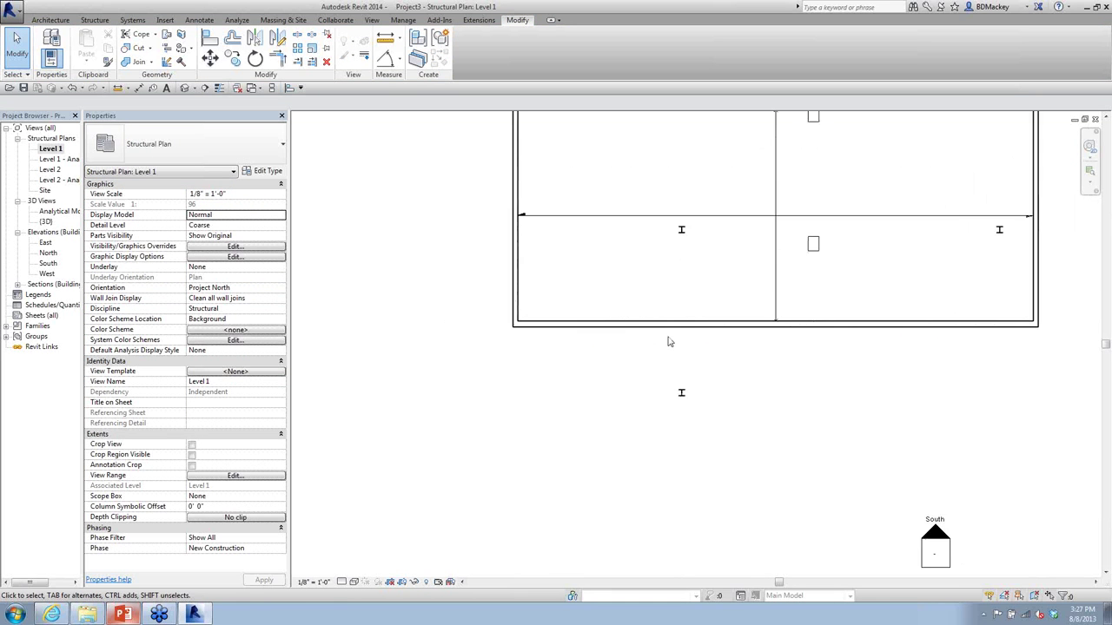
pyautogui.scroll(-2, 669, 341)
pyautogui.moveTo(683, 352); pyautogui.dragTo(632, 370, button='middle')
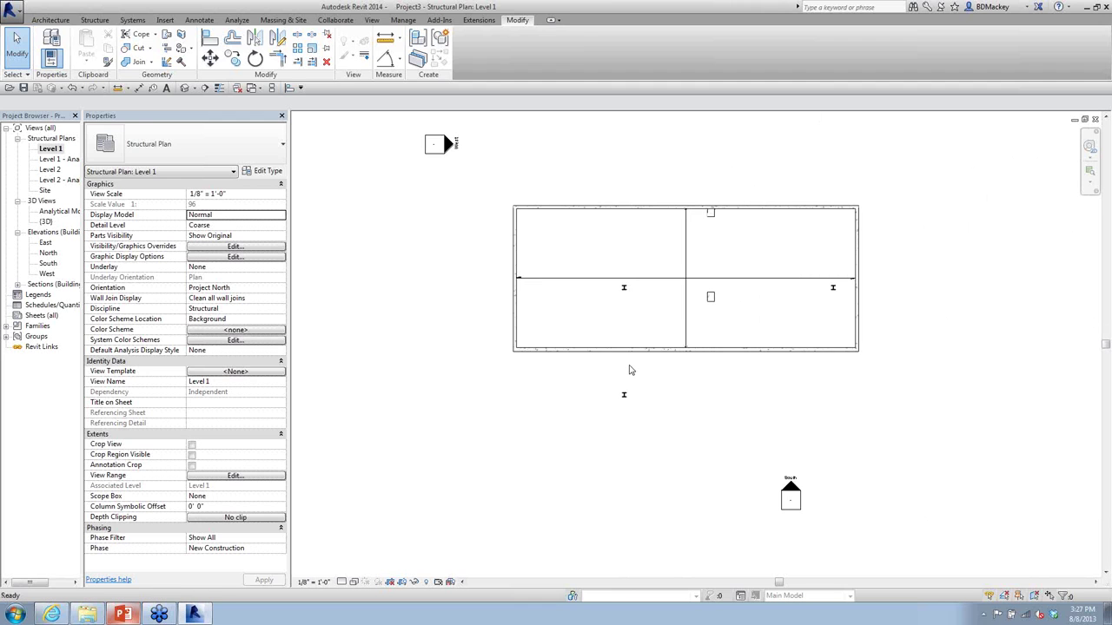
pyautogui.press('g')
pyautogui.press('r')
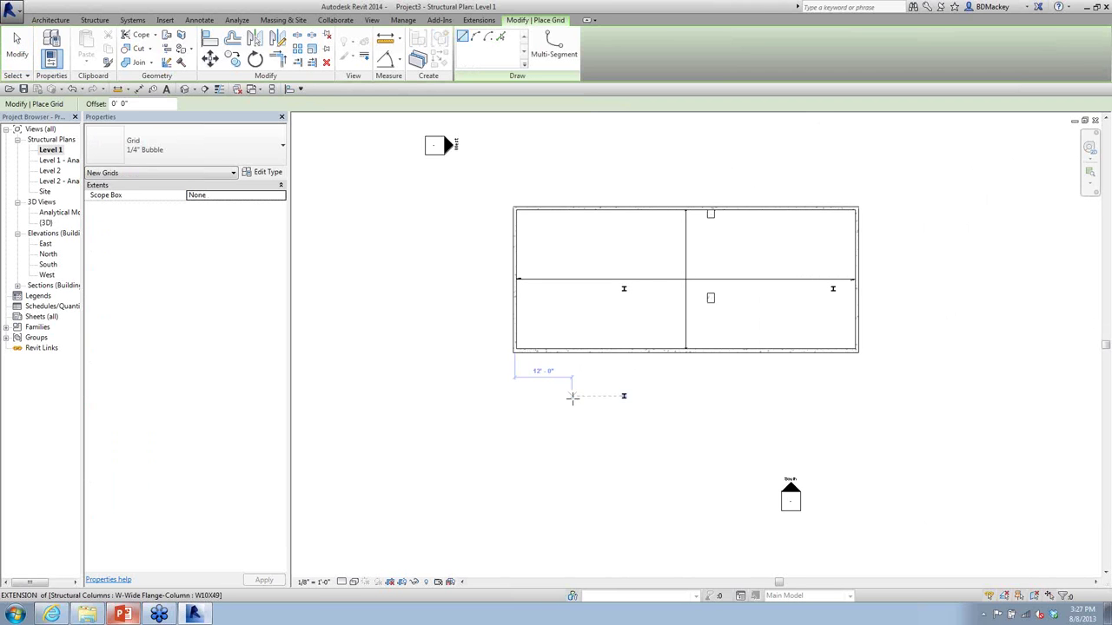
pyautogui.click(572, 397)
pyautogui.click(572, 178)
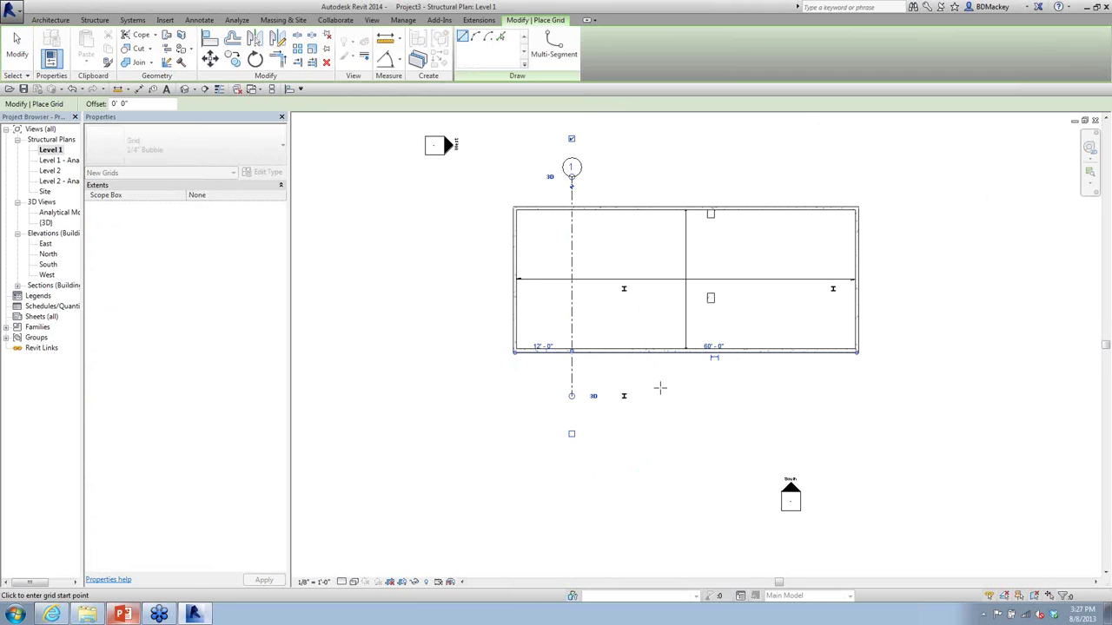
pyautogui.click(657, 396)
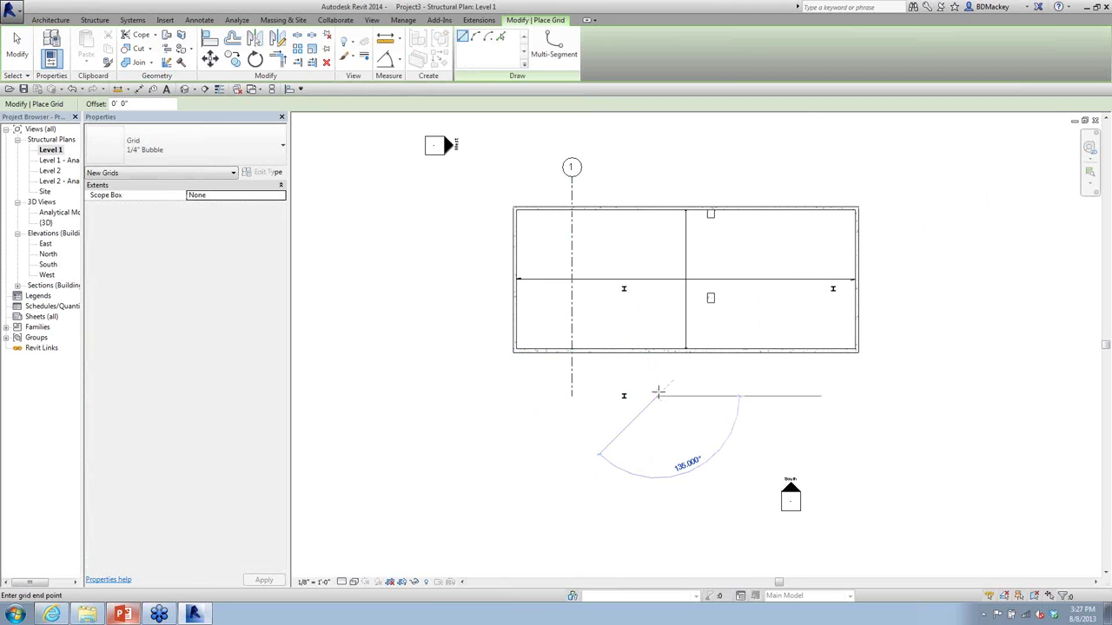
pyautogui.click(657, 178)
pyautogui.rightClick(720, 168)
pyautogui.click(740, 177)
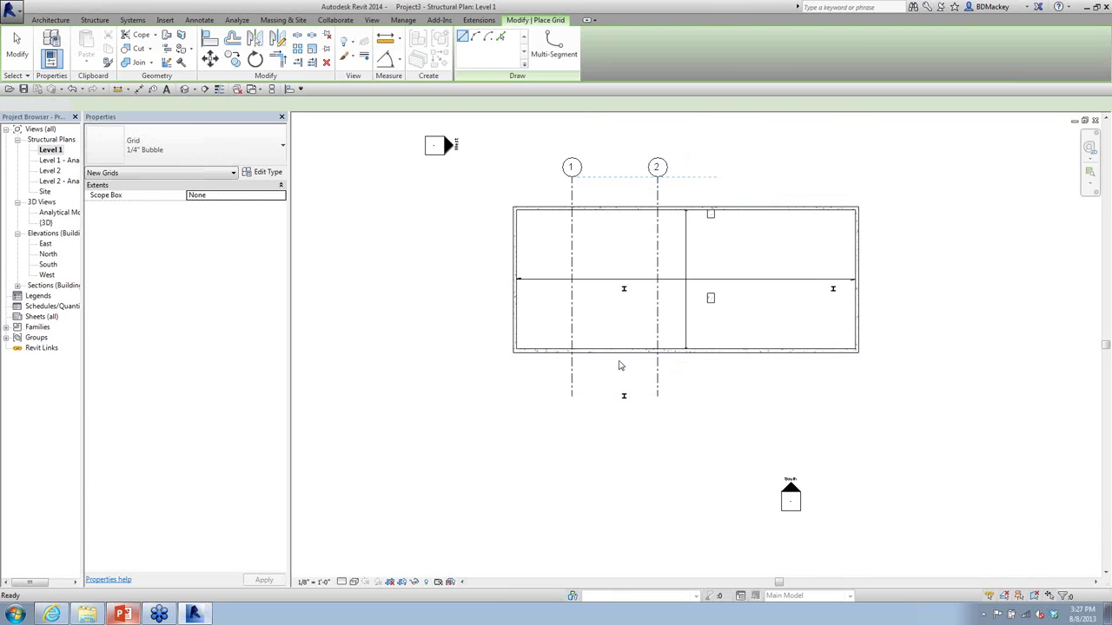
pyautogui.press('Escape')
# Step: Create parts from the building's south and west walls together, and clear the selection
pyautogui.click(514, 320)
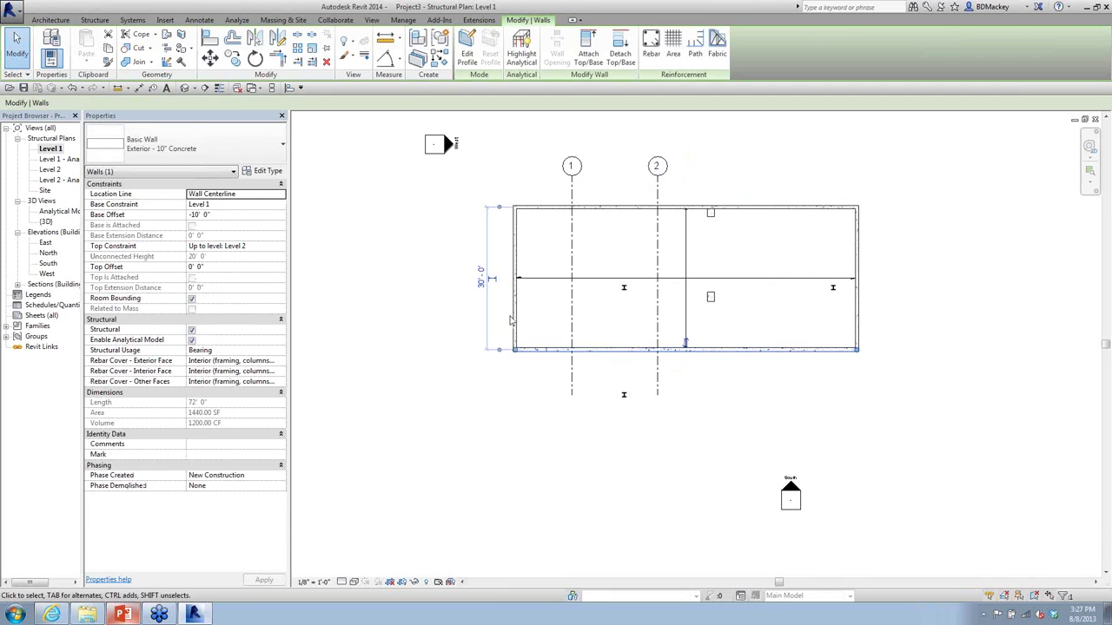
pyautogui.keyDown('ctrl'); pyautogui.click(514, 320); pyautogui.keyUp('ctrl')
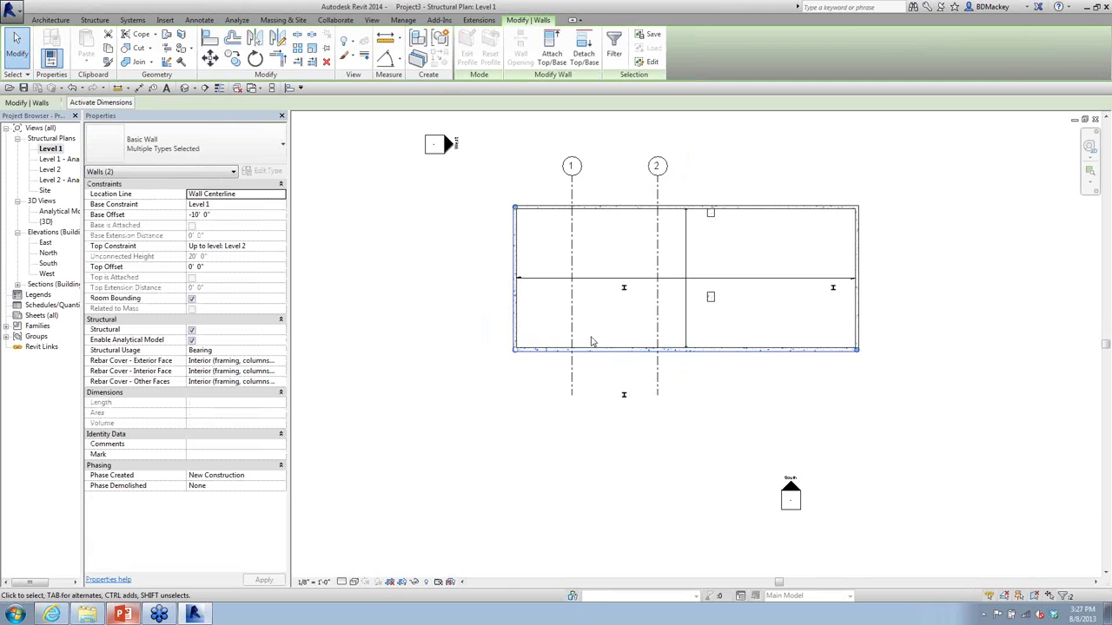
pyautogui.scroll(3, 617, 381)
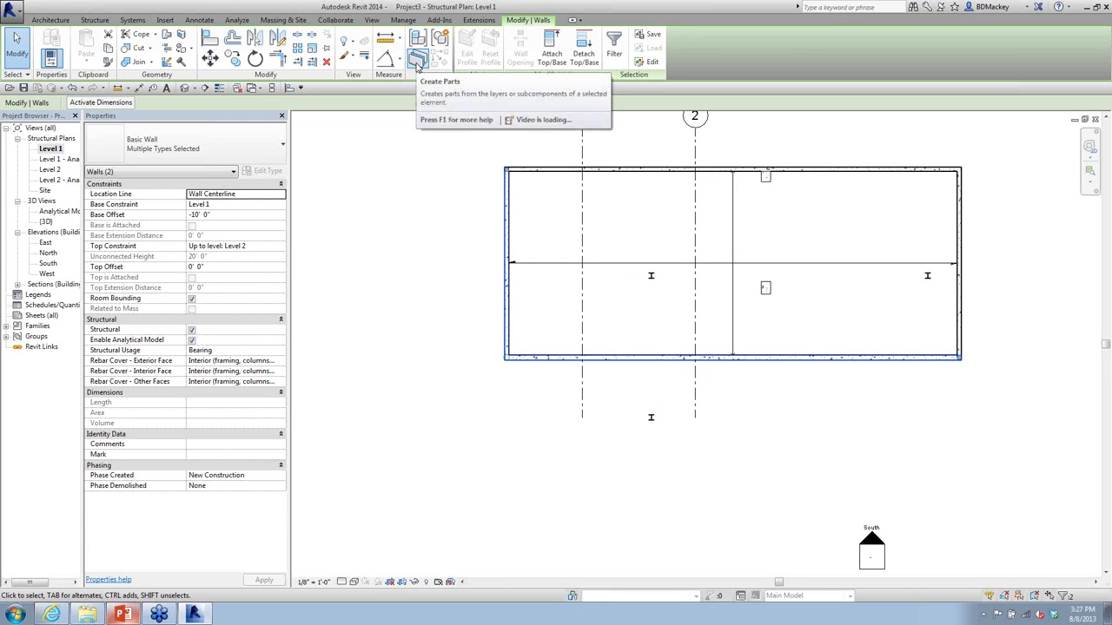
pyautogui.click(417, 64)
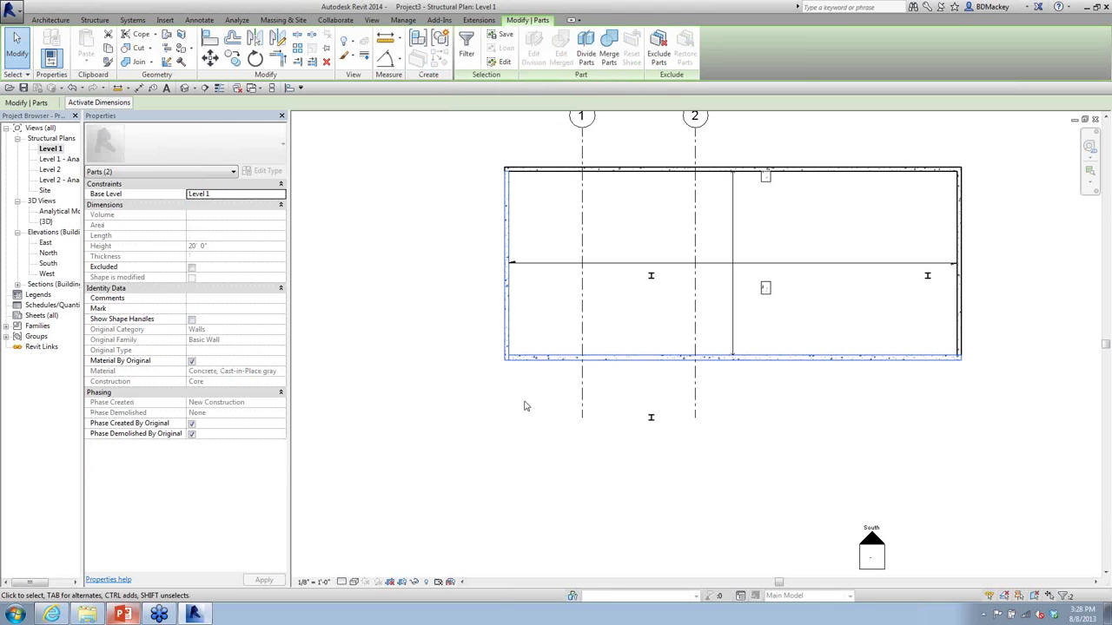
pyautogui.click(417, 281)
pyautogui.rightClick(435, 271)
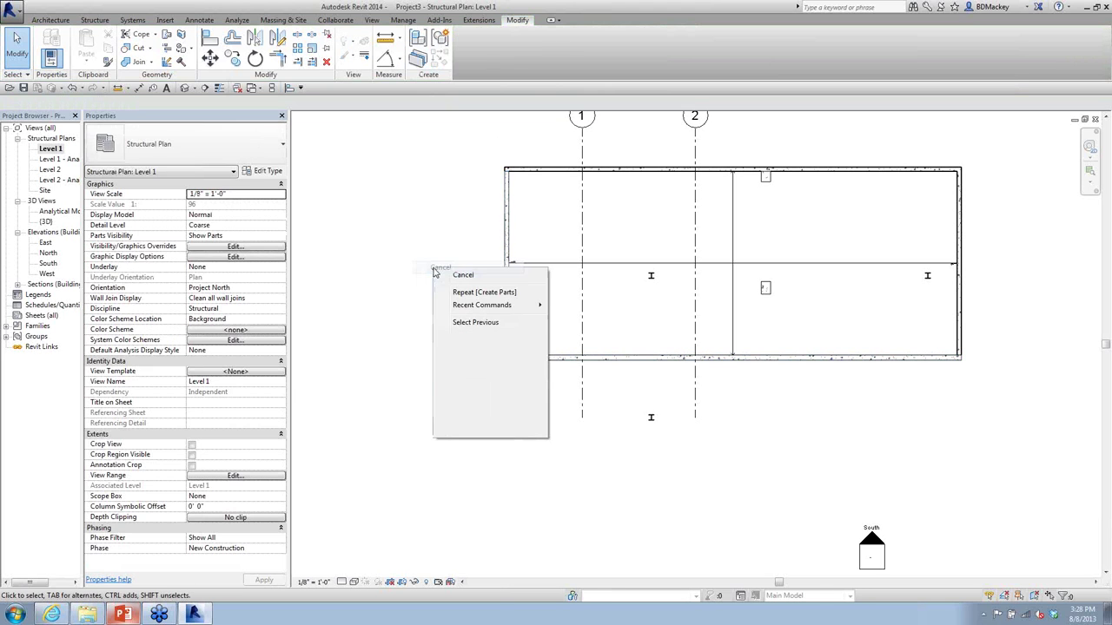
pyautogui.click(443, 275)
# Step: Examine the building's northwest corner, comparing the north wall with the part made from the west wall
pyautogui.scroll(5, 488, 199)
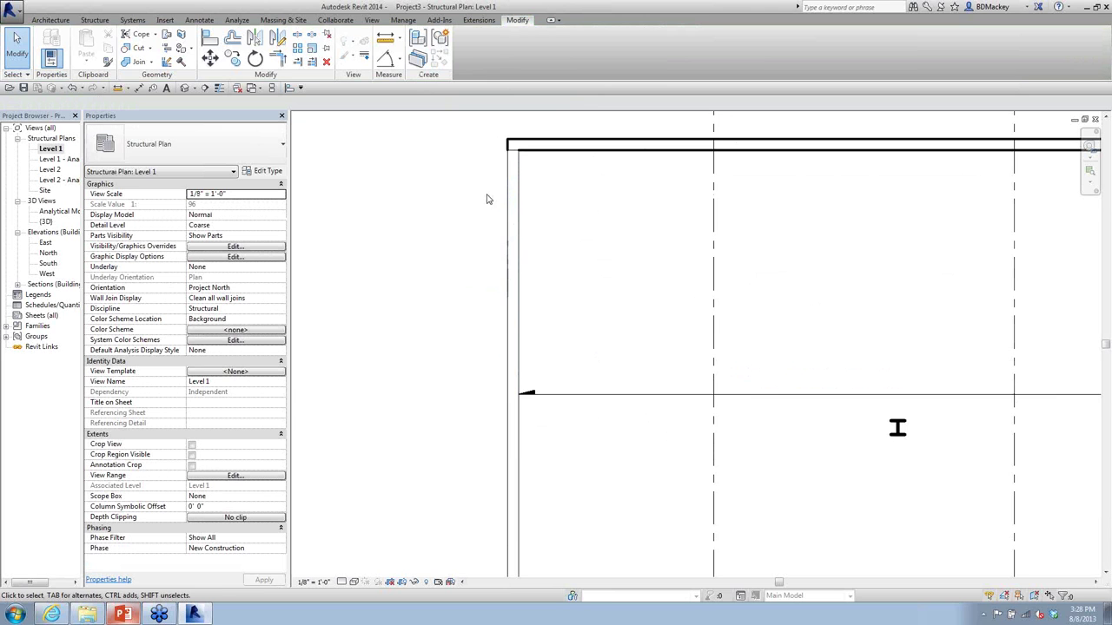
pyautogui.scroll(2, 479, 175)
pyautogui.moveTo(493, 215); pyautogui.dragTo(514, 292, button='middle')
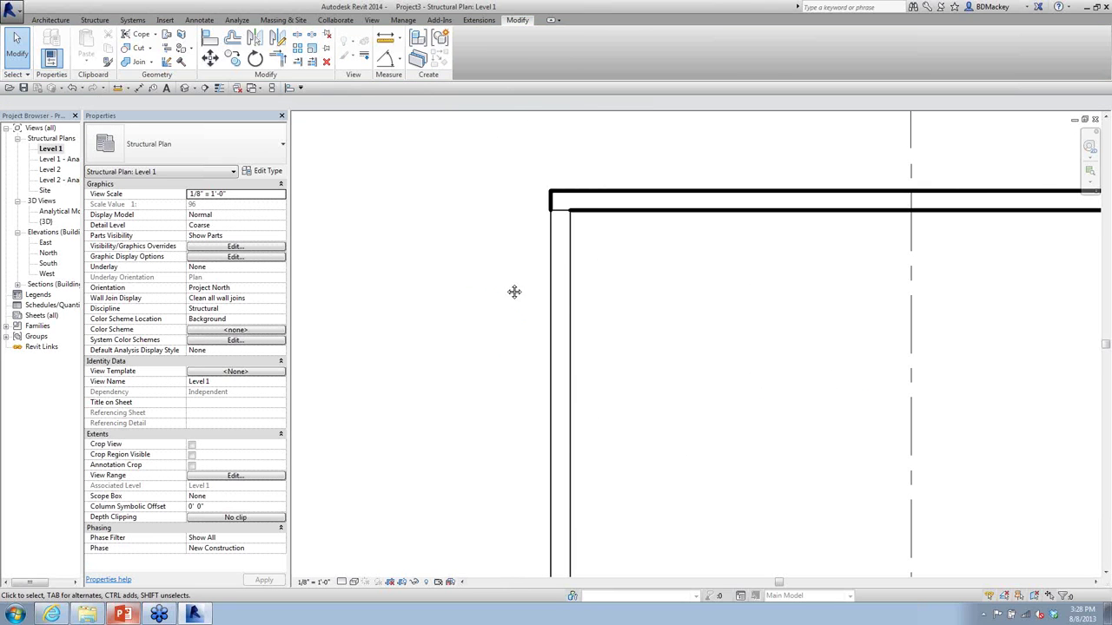
pyautogui.click(593, 192)
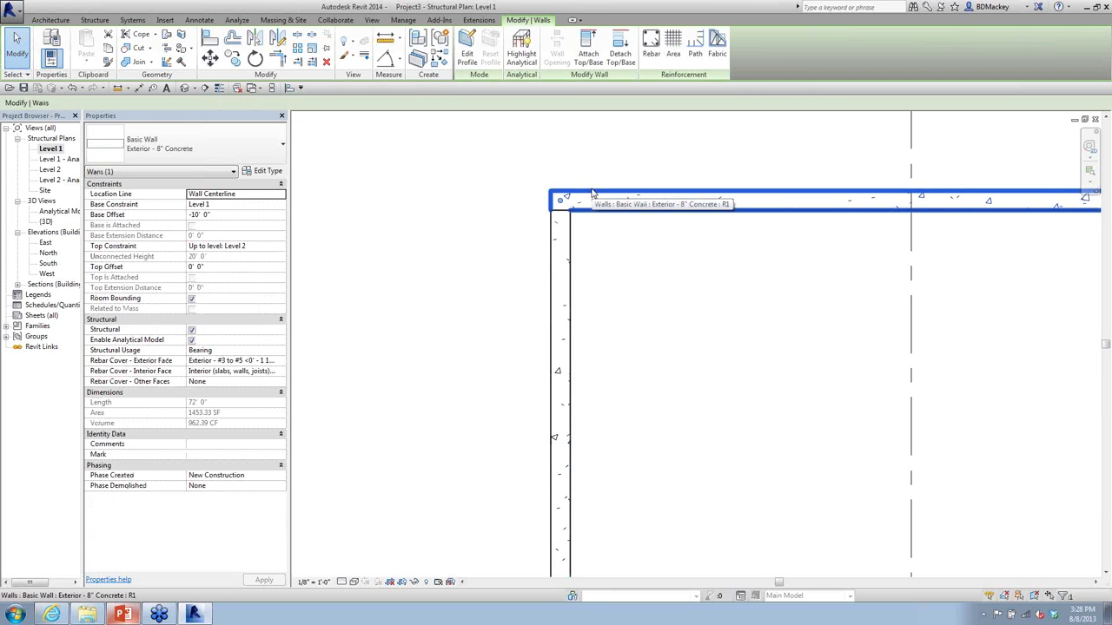
pyautogui.click(546, 256)
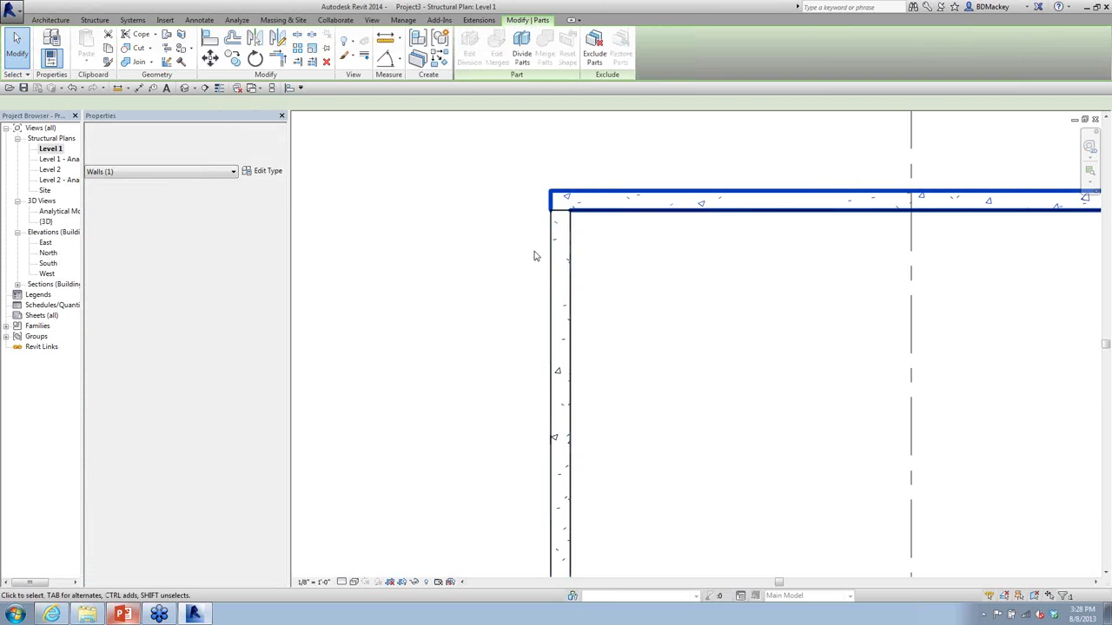
pyautogui.scroll(-3, 525, 252)
pyautogui.click(517, 252)
pyautogui.moveTo(517, 251); pyautogui.dragTo(524, 216, button='middle')
pyautogui.scroll(-2, 524, 216)
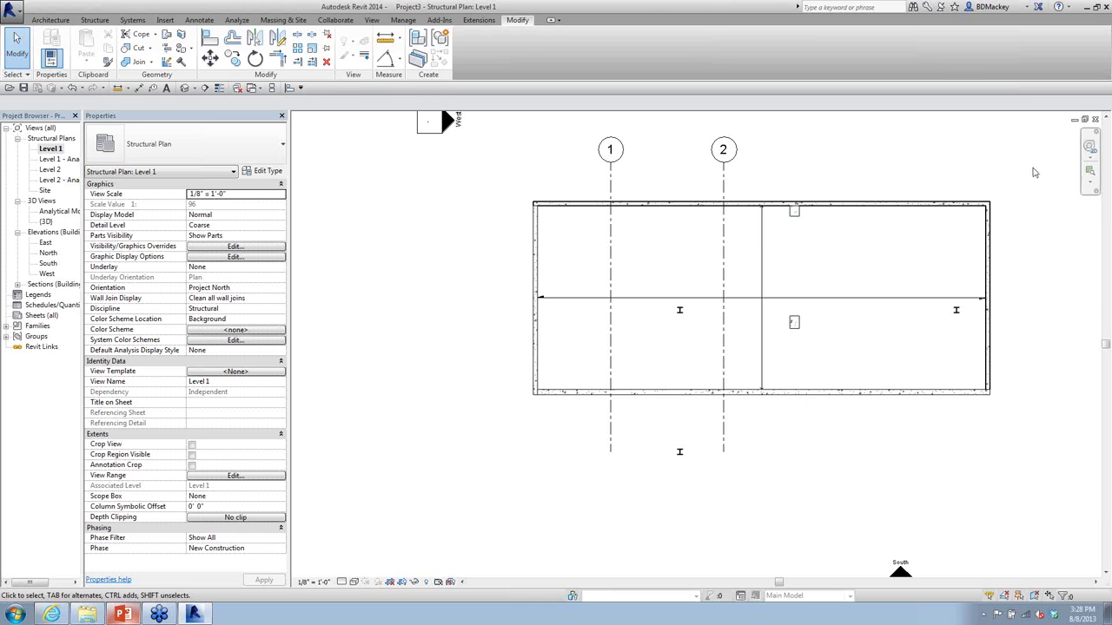
# Step: Try to draw a non-structural Exterior - Brick on CMU wall about 29' long to the west of the building
pyautogui.scroll(-1, 875, 286)
pyautogui.press('a')
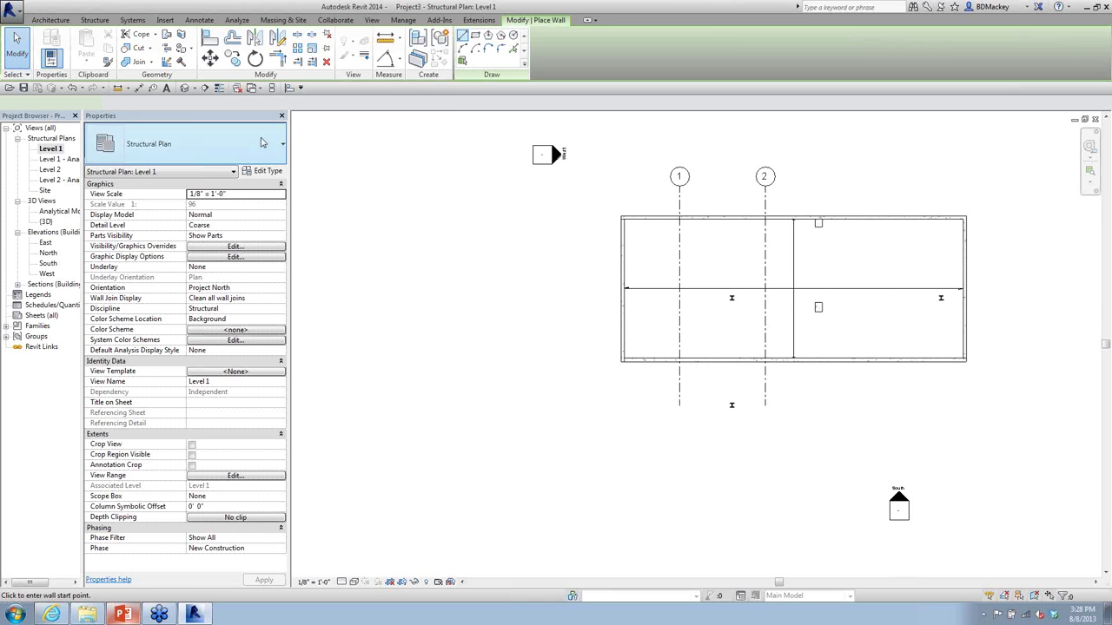
pyautogui.click(198, 137)
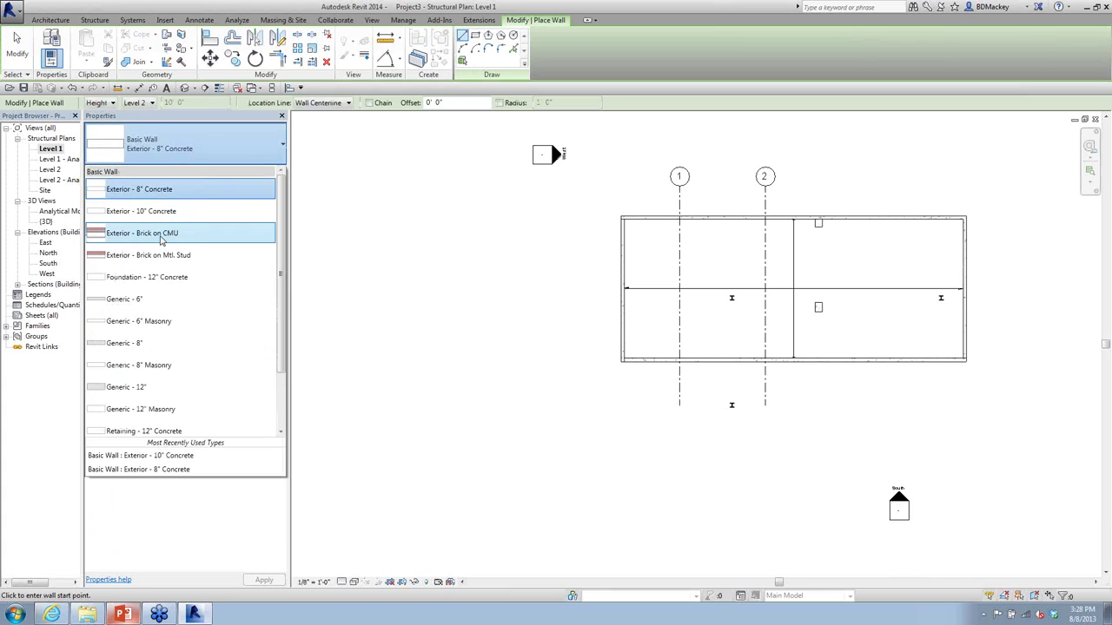
pyautogui.click(161, 234)
pyautogui.click(448, 365)
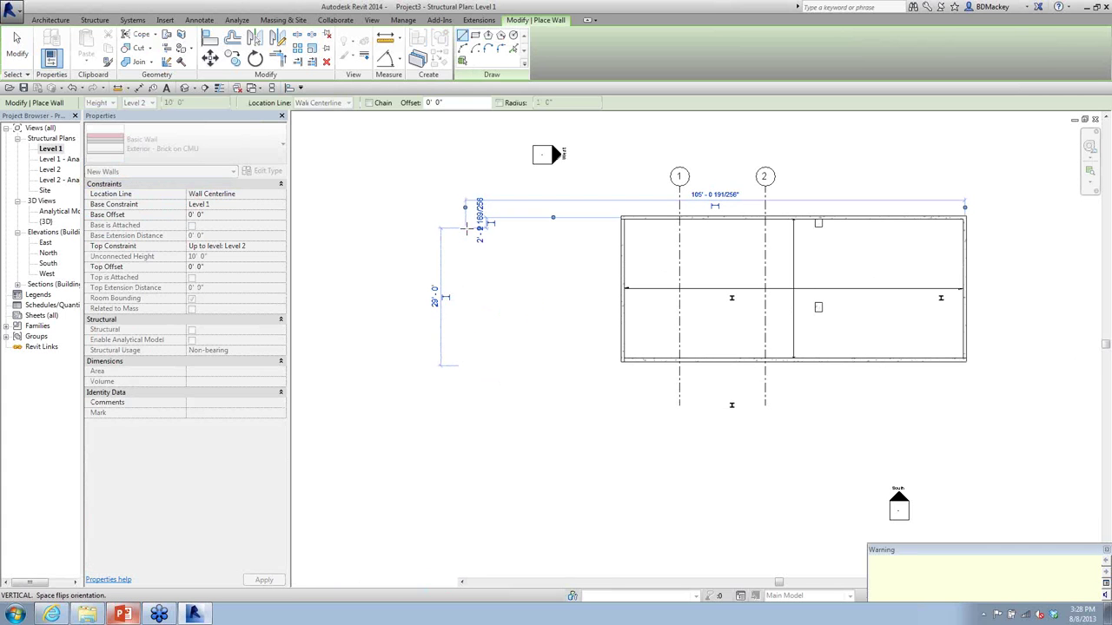
pyautogui.click(469, 227)
pyautogui.press('Escape')
pyautogui.press('Escape')
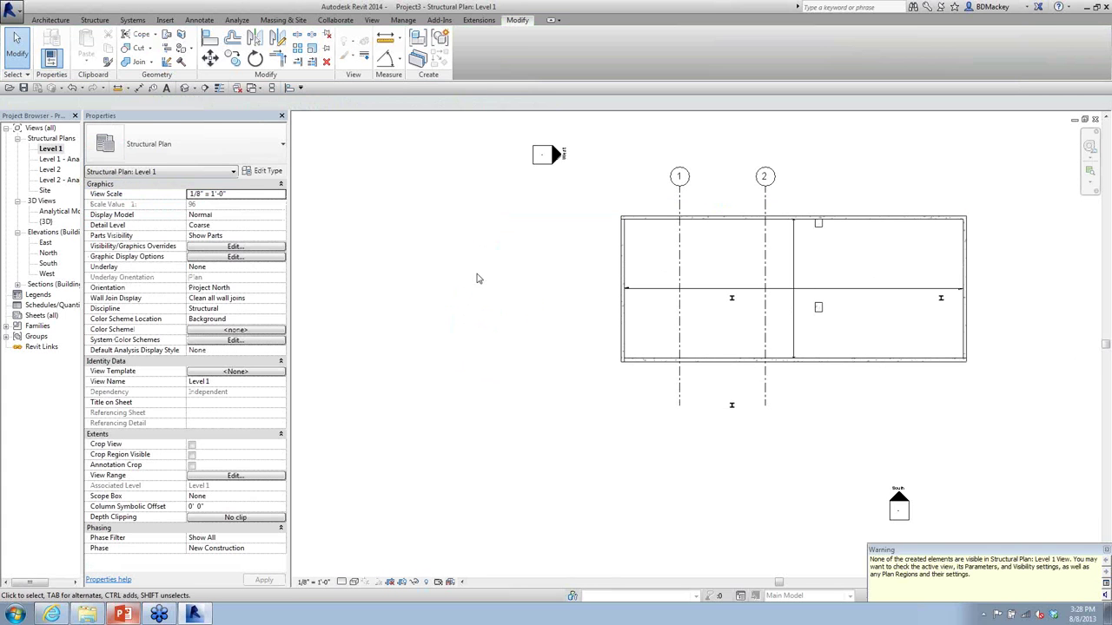
# Step: Draw a freestanding structural wall of type Exterior - Brick on CMU, about 32'-6" long, running north-south west of the building
pyautogui.click(94, 19)
pyautogui.click(78, 45)
pyautogui.click(152, 146)
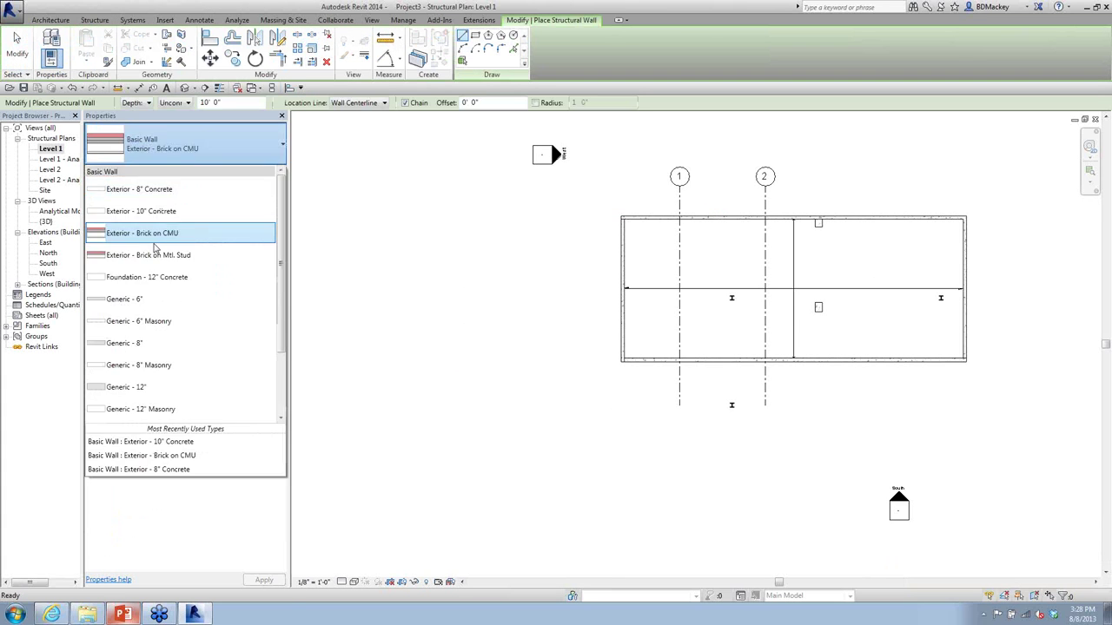
pyautogui.click(154, 236)
pyautogui.click(440, 365)
pyautogui.click(441, 212)
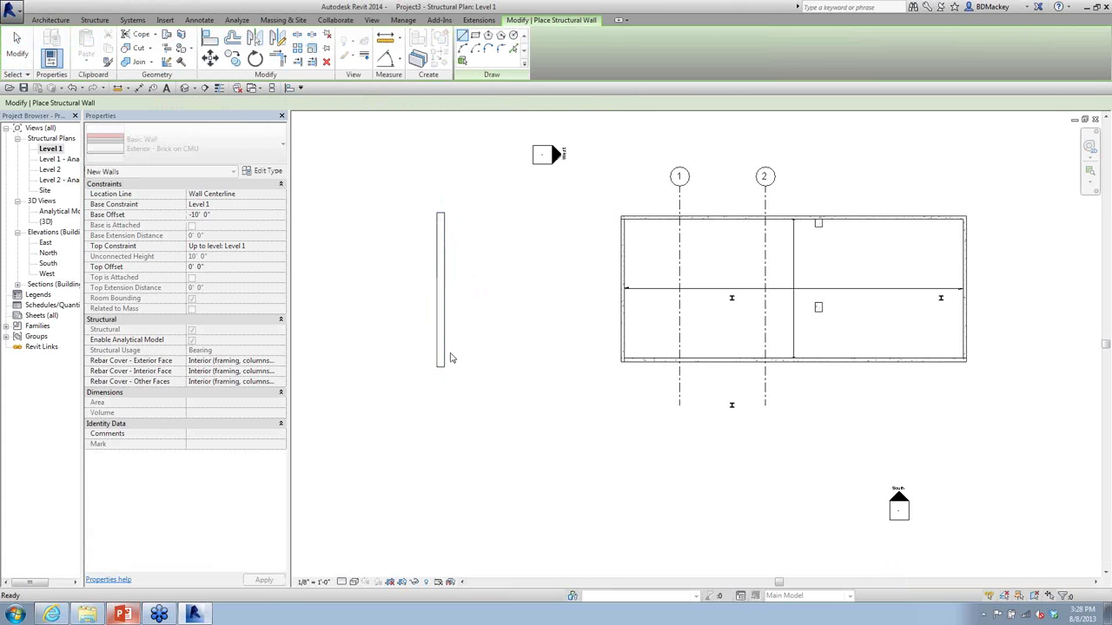
pyautogui.press('Escape')
pyautogui.press('Escape')
# Step: Create parts from the freestanding Brick on CMU wall and inspect its individual layers up close
pyautogui.click(445, 354)
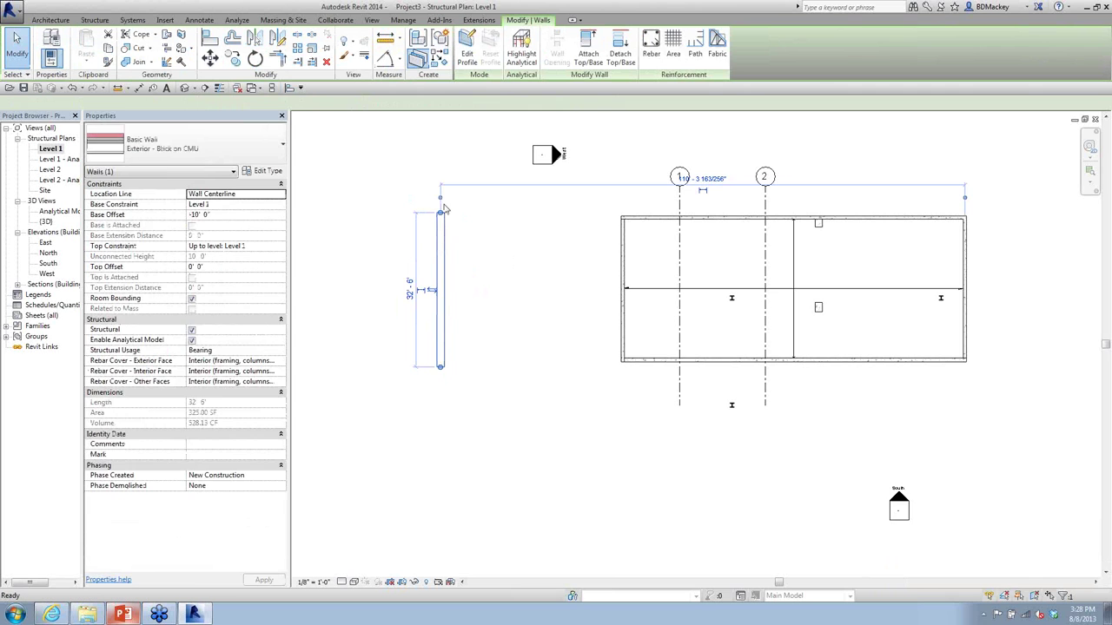
pyautogui.click(419, 60)
pyautogui.scroll(3, 446, 240)
pyautogui.scroll(3, 467, 208)
pyautogui.moveTo(468, 214); pyautogui.dragTo(574, 328, button='middle')
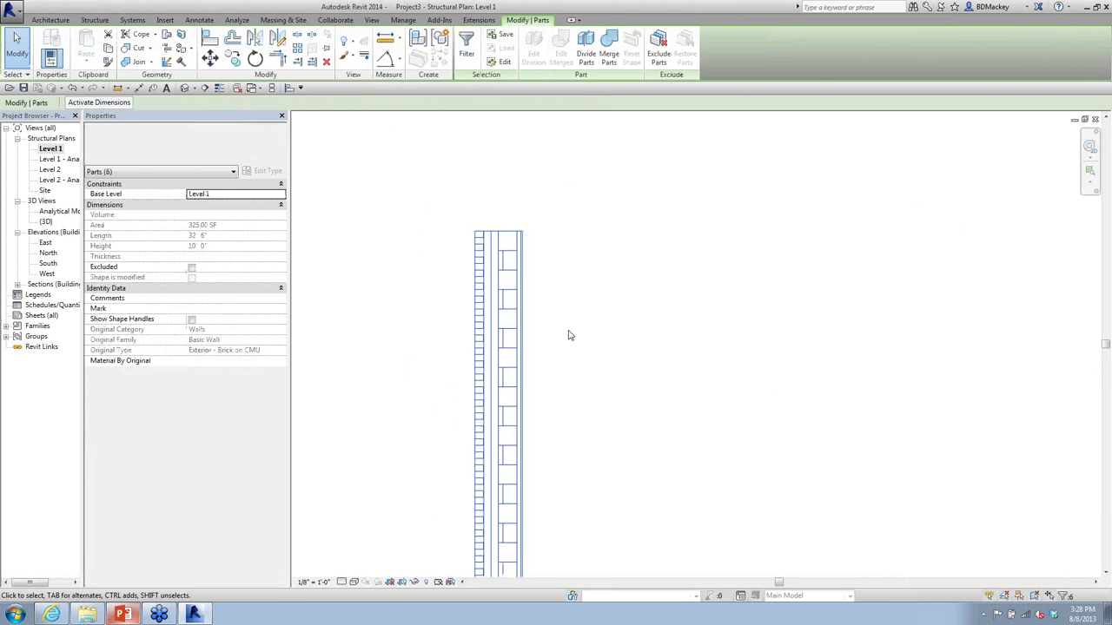
pyautogui.scroll(2, 502, 236)
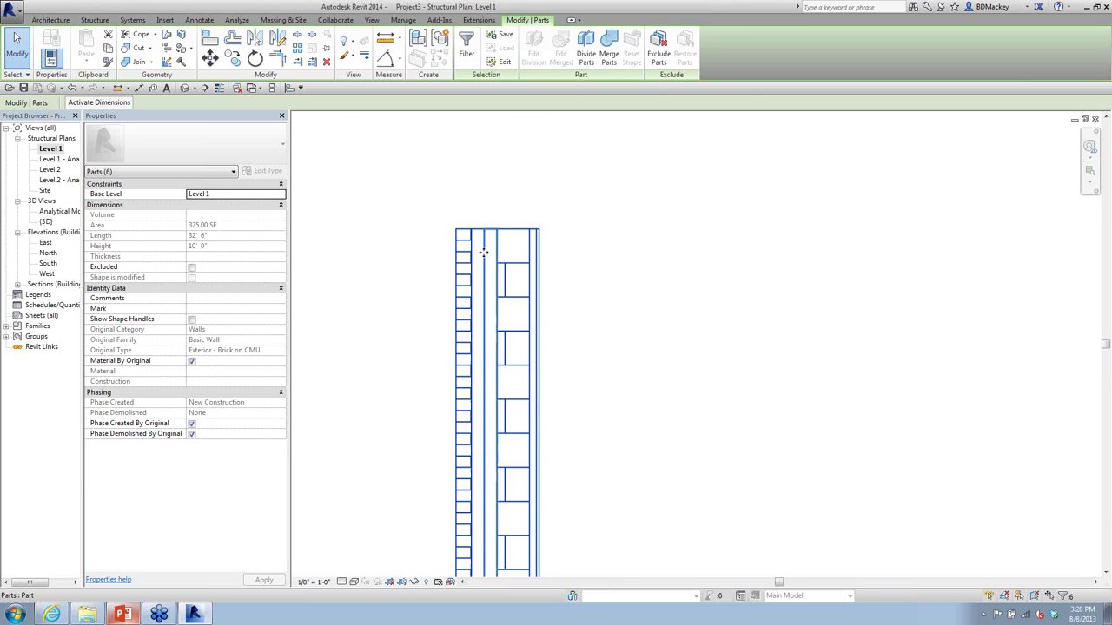
pyautogui.scroll(-6, 514, 246)
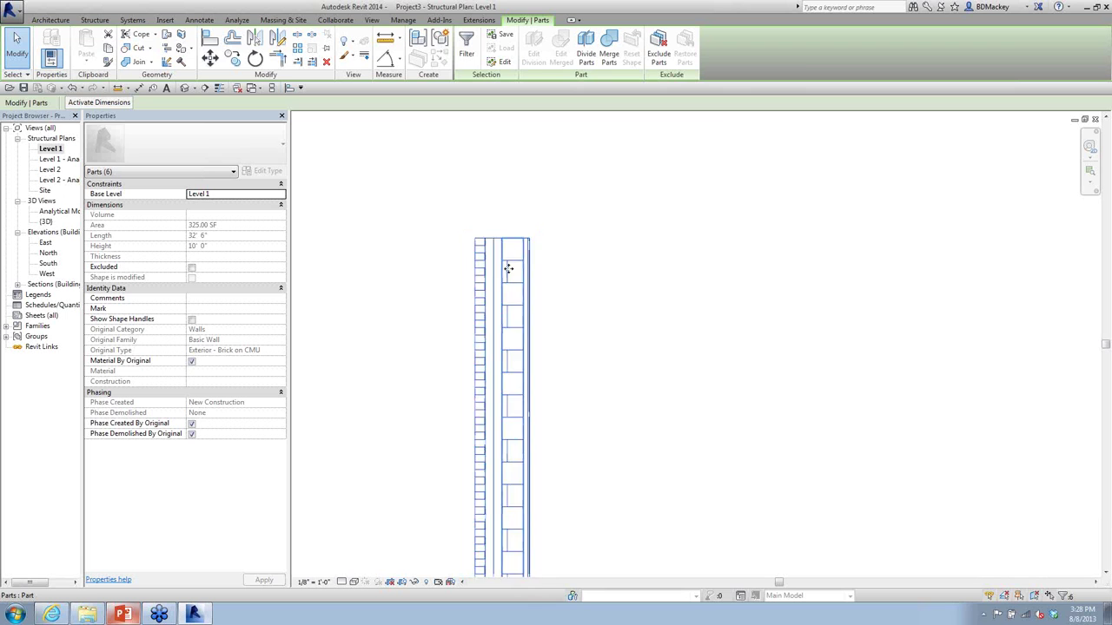
# Step: Inspect the properties of the part made from the building's west concrete wall for comparison with the layered freestanding wall
pyautogui.moveTo(601, 320); pyautogui.dragTo(576, 308, button='middle')
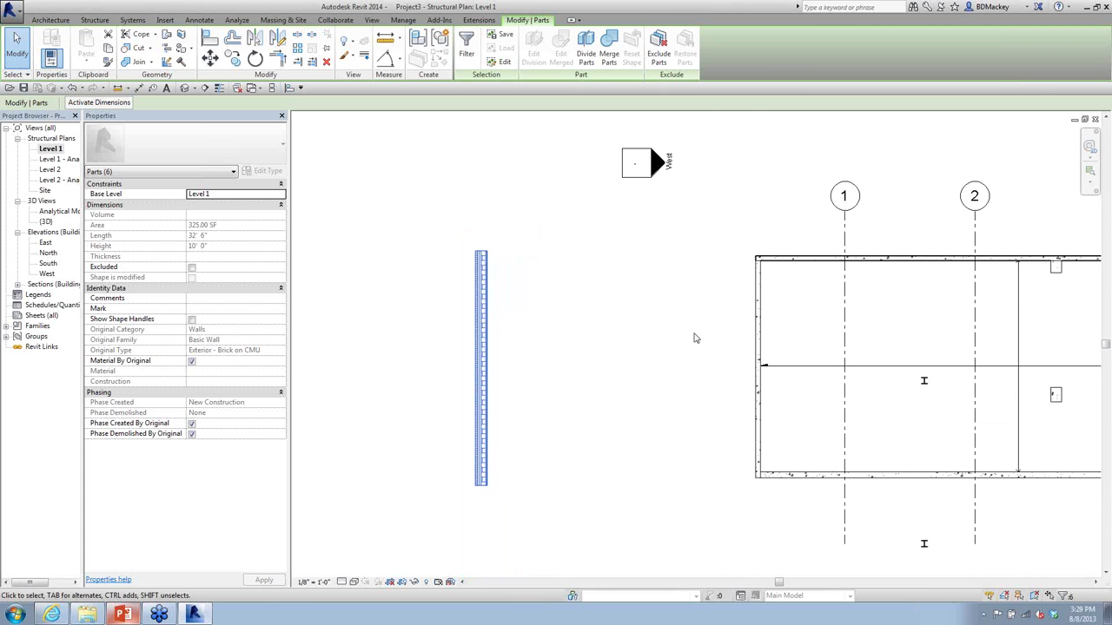
pyautogui.moveTo(727, 444); pyautogui.dragTo(705, 403, button='middle')
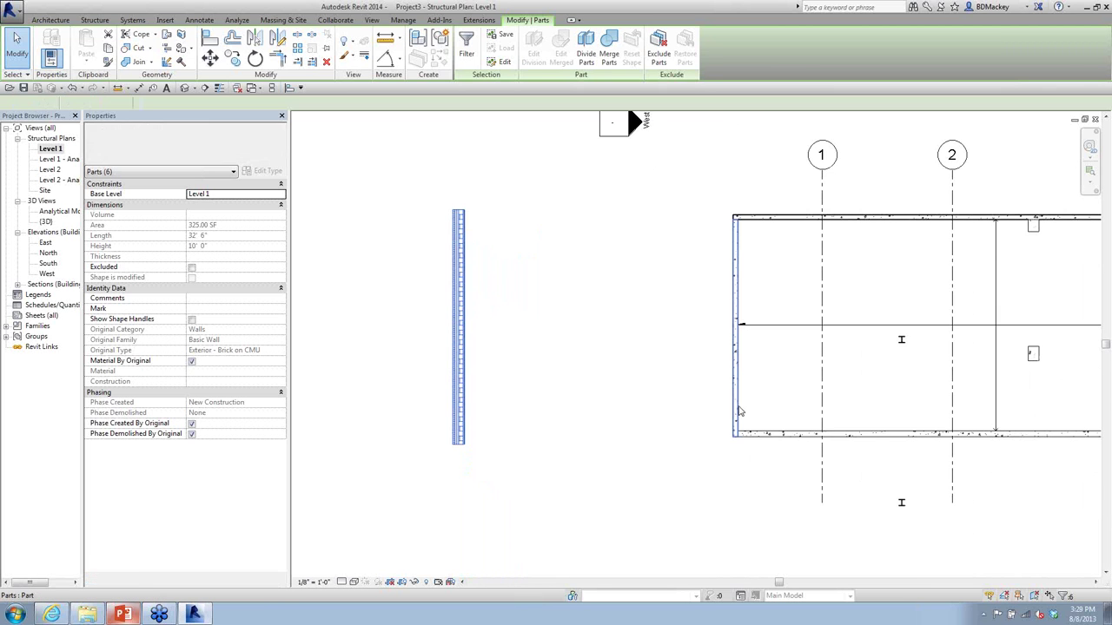
pyautogui.click(739, 411)
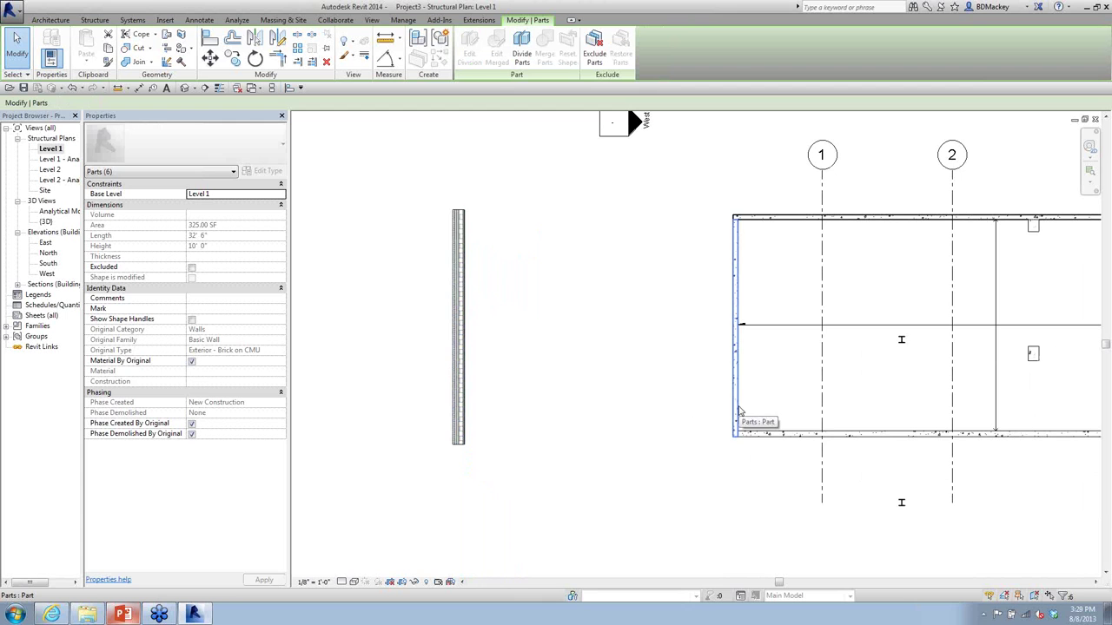
pyautogui.click(417, 292)
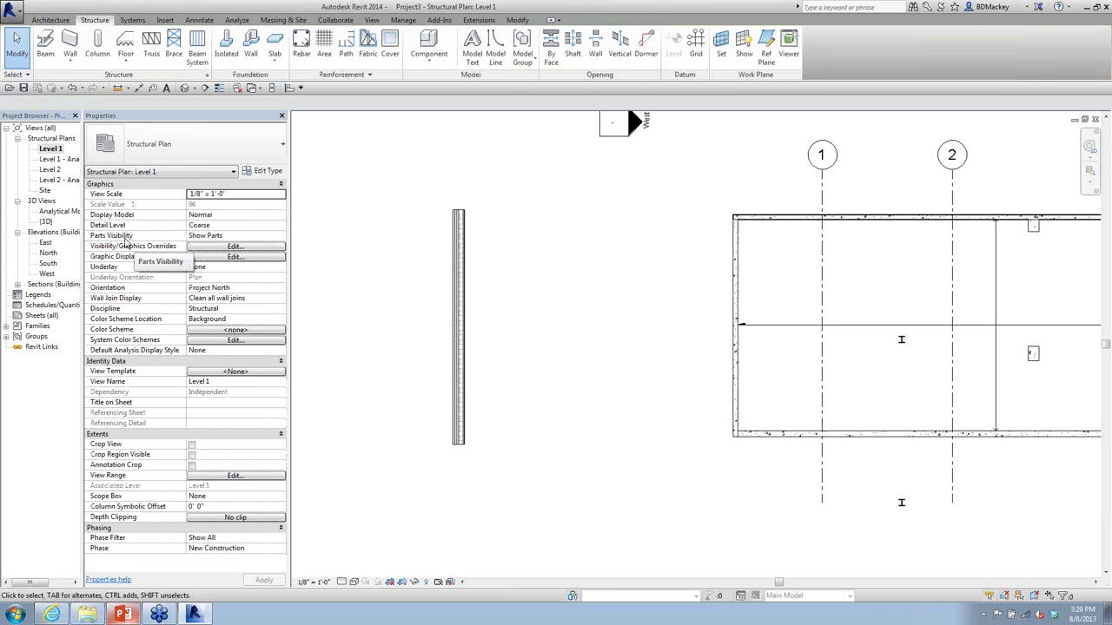
# Step: Open the {3D} view and reset its temporary hide/isolate
pyautogui.doubleClick(47, 222)
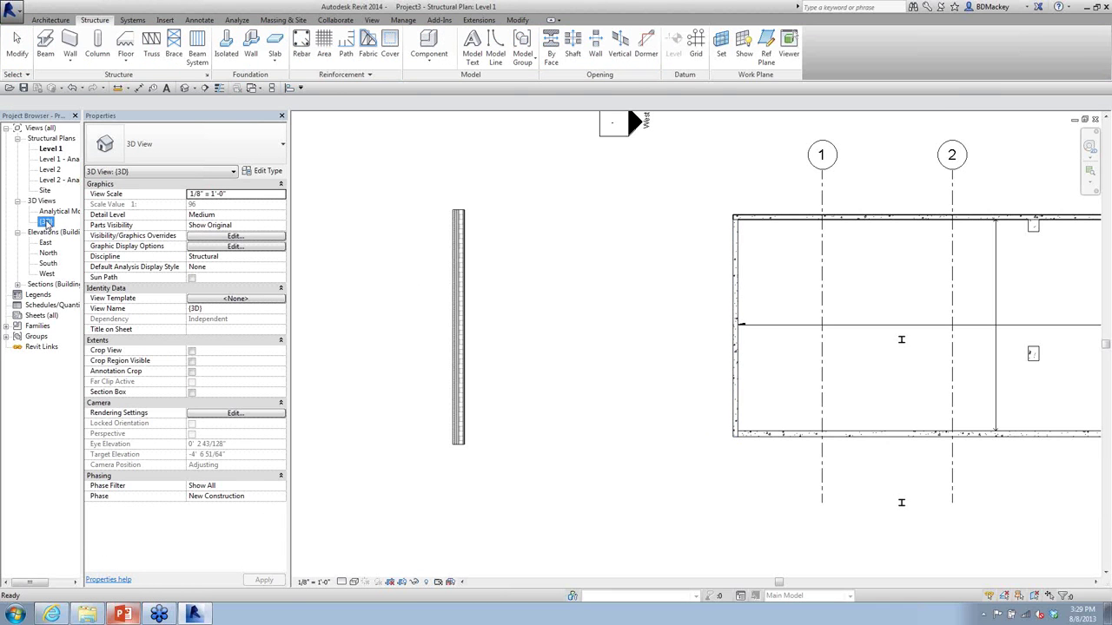
pyautogui.keyDown('shift'); pyautogui.moveTo(668, 420); pyautogui.dragTo(855, 455, button='middle'); pyautogui.keyUp('shift')
pyautogui.scroll(3, 621, 470)
pyautogui.moveTo(608, 472); pyautogui.dragTo(660, 405, button='middle')
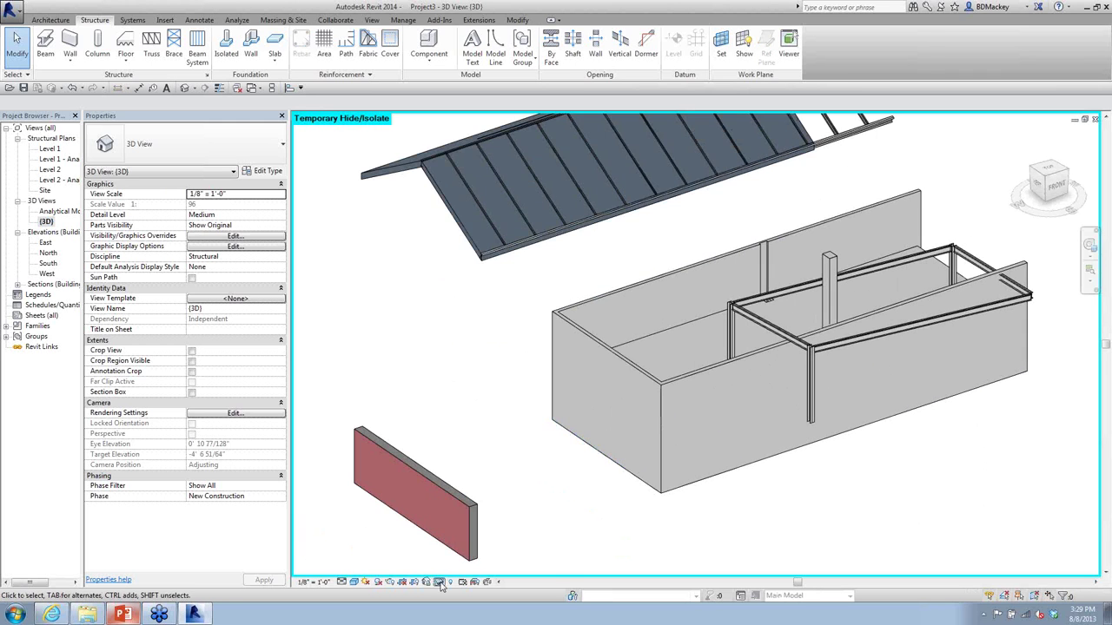
pyautogui.click(440, 582)
pyautogui.click(487, 570)
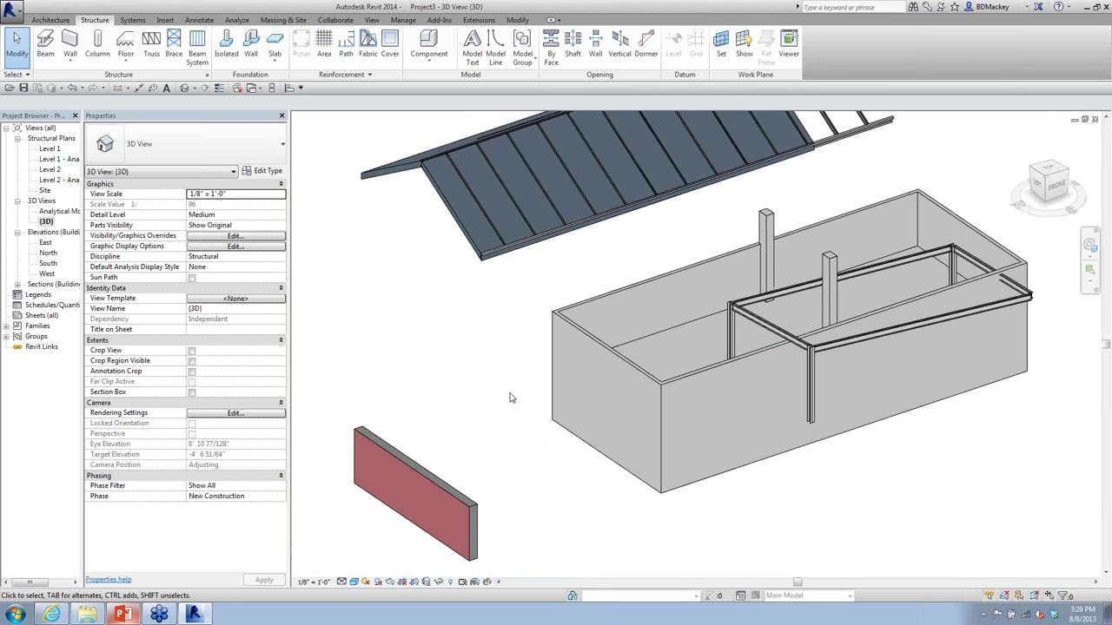
# Step: Set the 3D view's Parts Visibility to Show Parts and inspect the brick wall's layers and the building corner
pyautogui.click(234, 225)
pyautogui.click(282, 225)
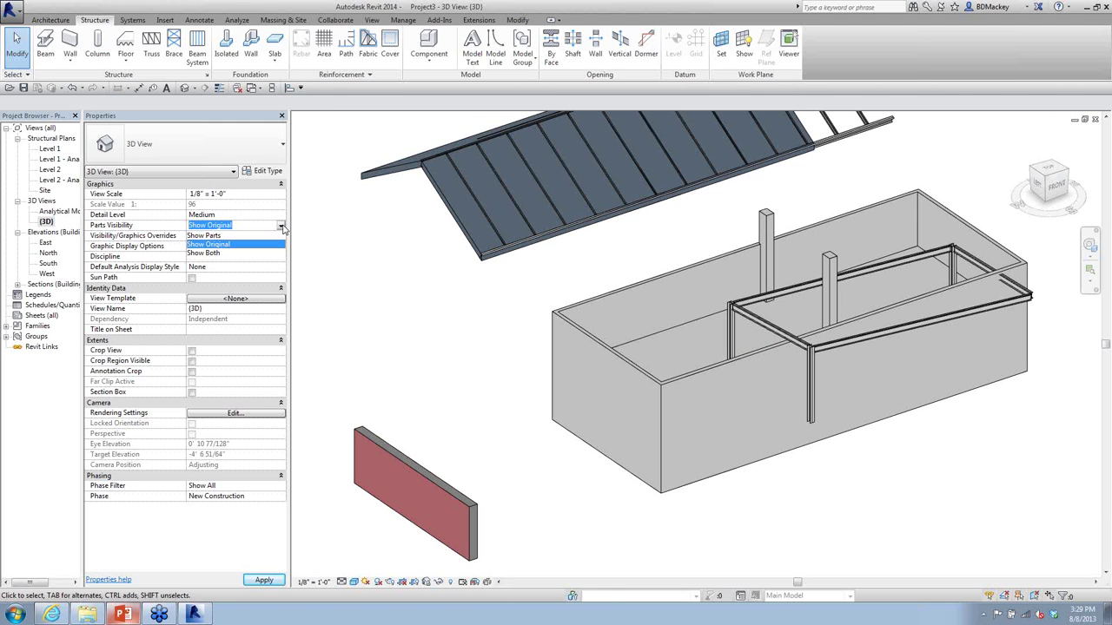
pyautogui.click(216, 236)
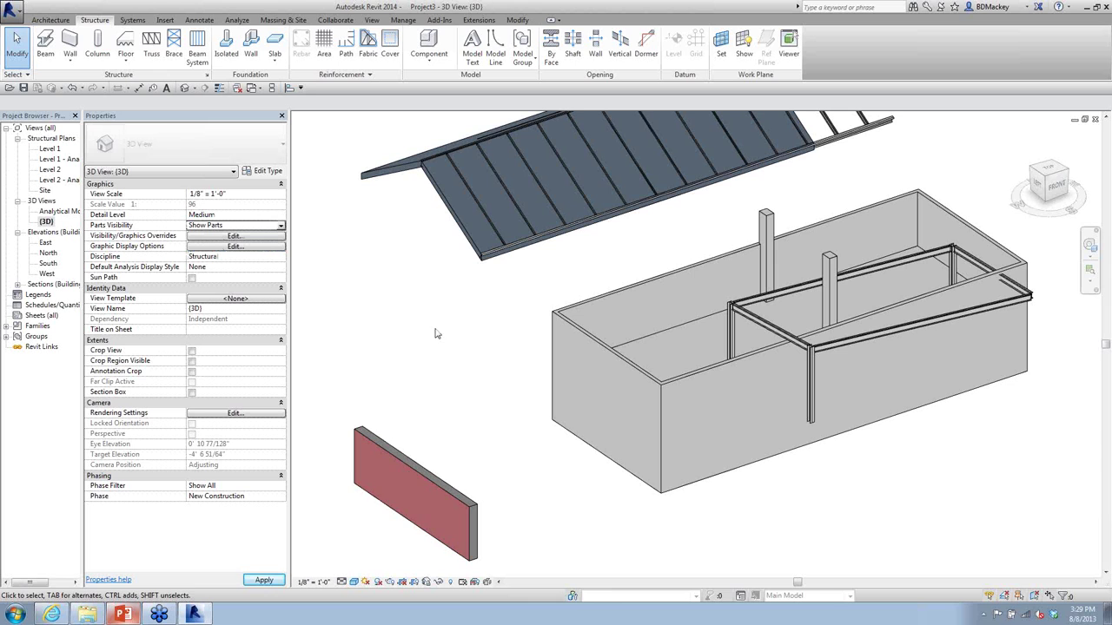
pyautogui.scroll(5, 476, 461)
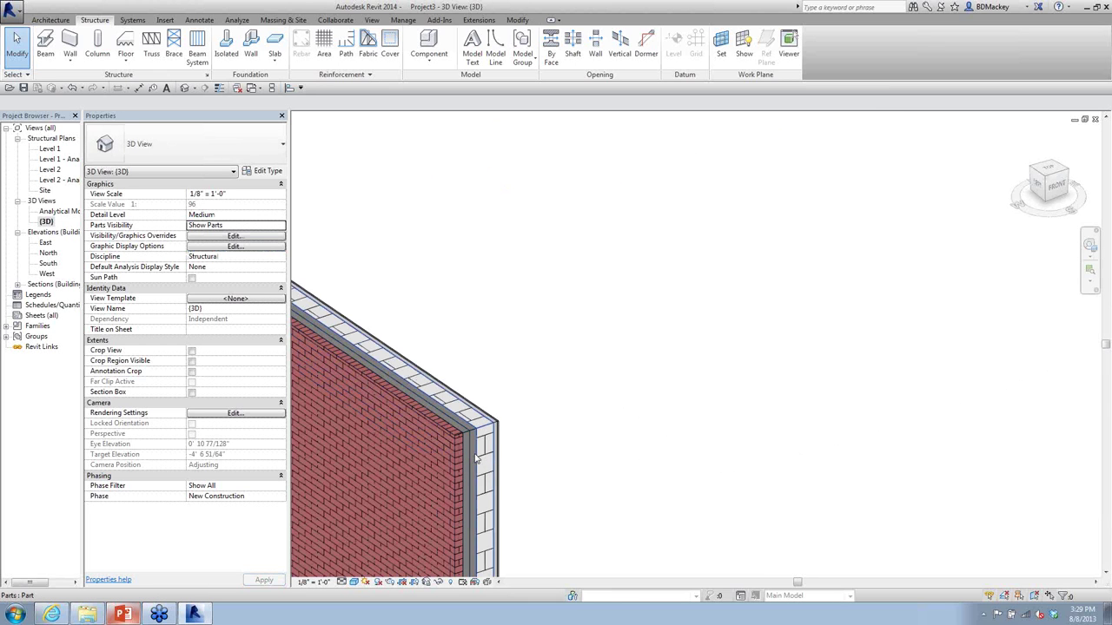
pyautogui.scroll(-3, 476, 459)
pyautogui.moveTo(696, 493); pyautogui.dragTo(590, 578, button='middle')
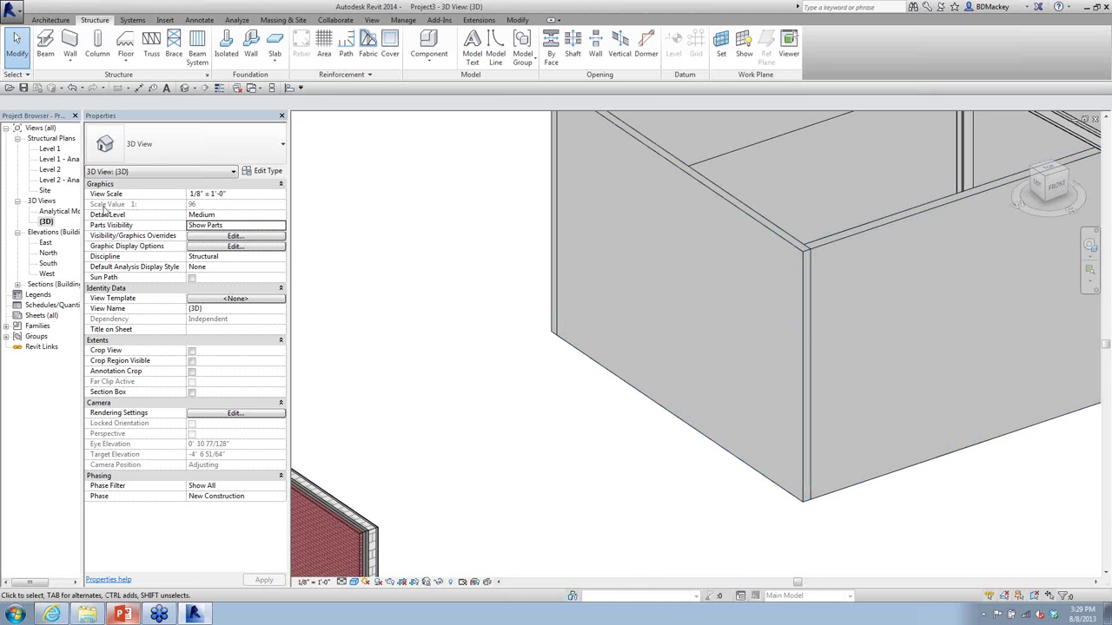
# Step: In the Level 1 plan, start dividing the part made from the building's south wall
pyautogui.doubleClick(50, 150)
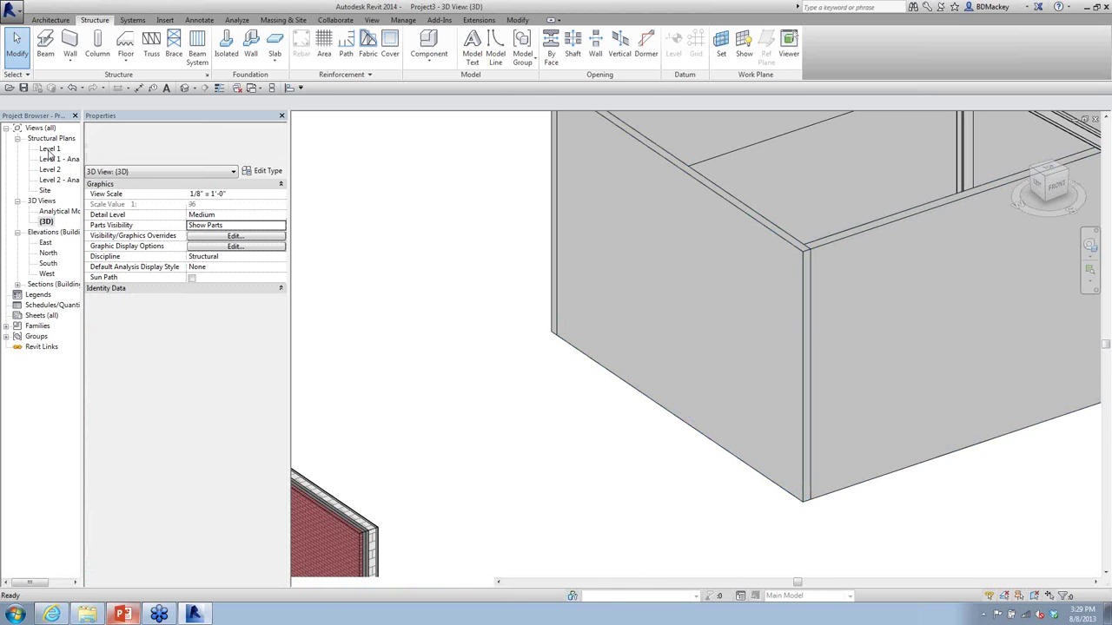
pyautogui.scroll(4, 769, 454)
pyautogui.moveTo(767, 455); pyautogui.dragTo(695, 442, button='middle')
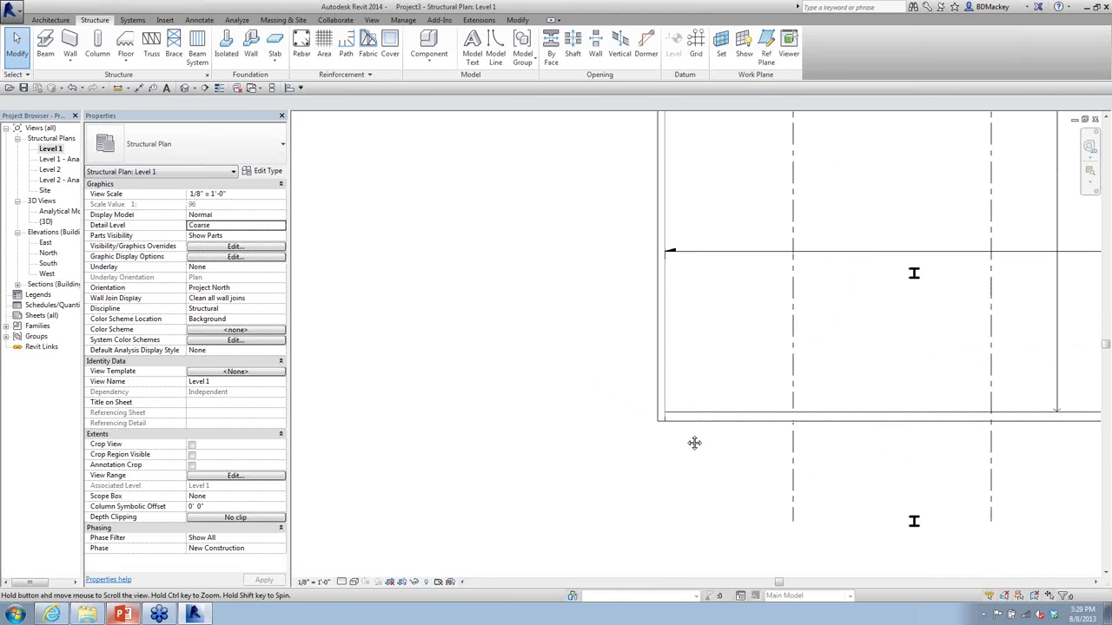
pyautogui.click(689, 420)
pyautogui.click(521, 47)
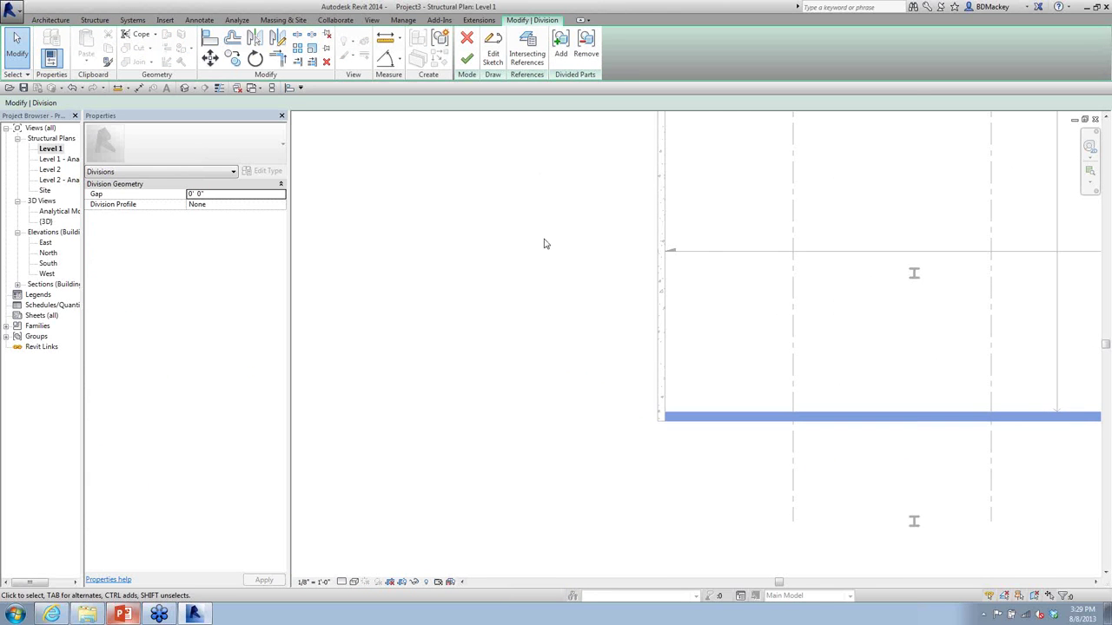
# Step: In the division sketch, draw a line across the south wall 15' from its east end
pyautogui.scroll(-3, 544, 240)
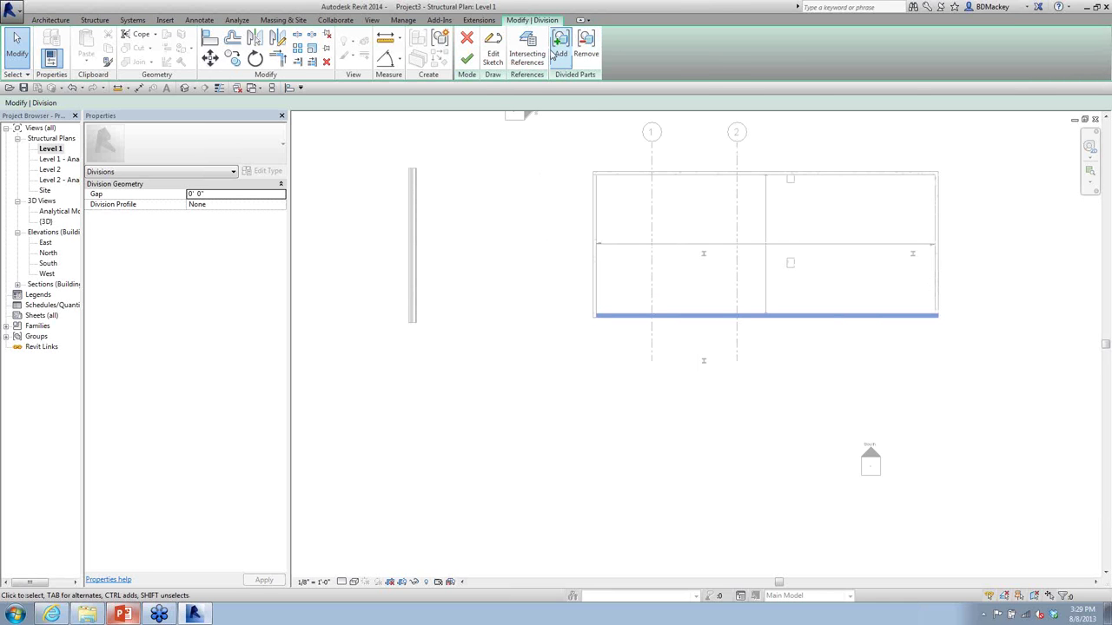
pyautogui.click(501, 59)
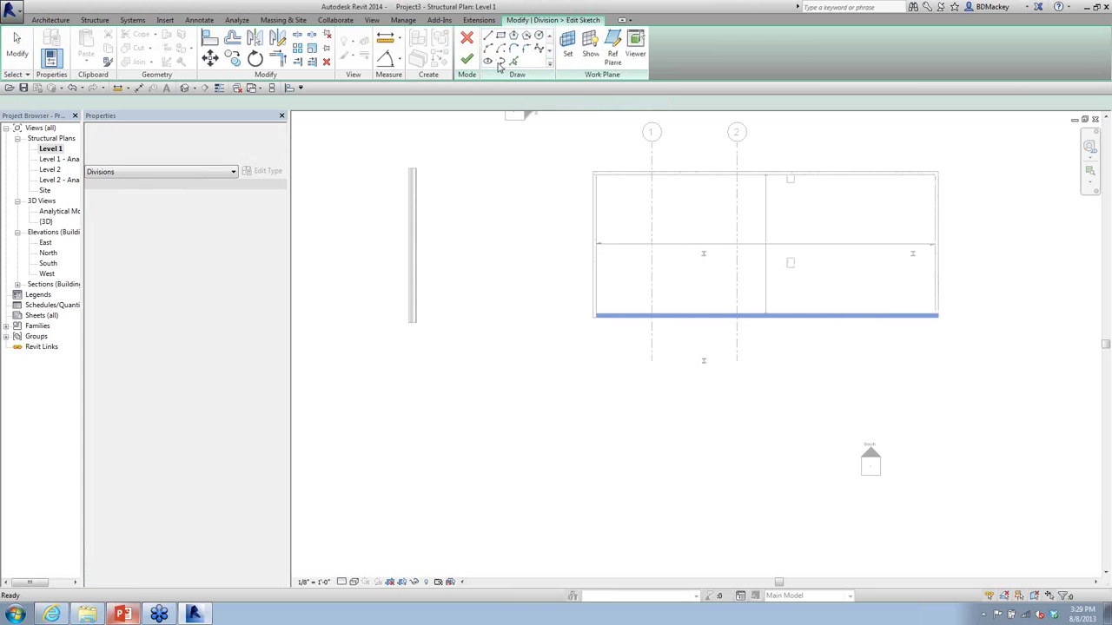
pyautogui.scroll(3, 843, 327)
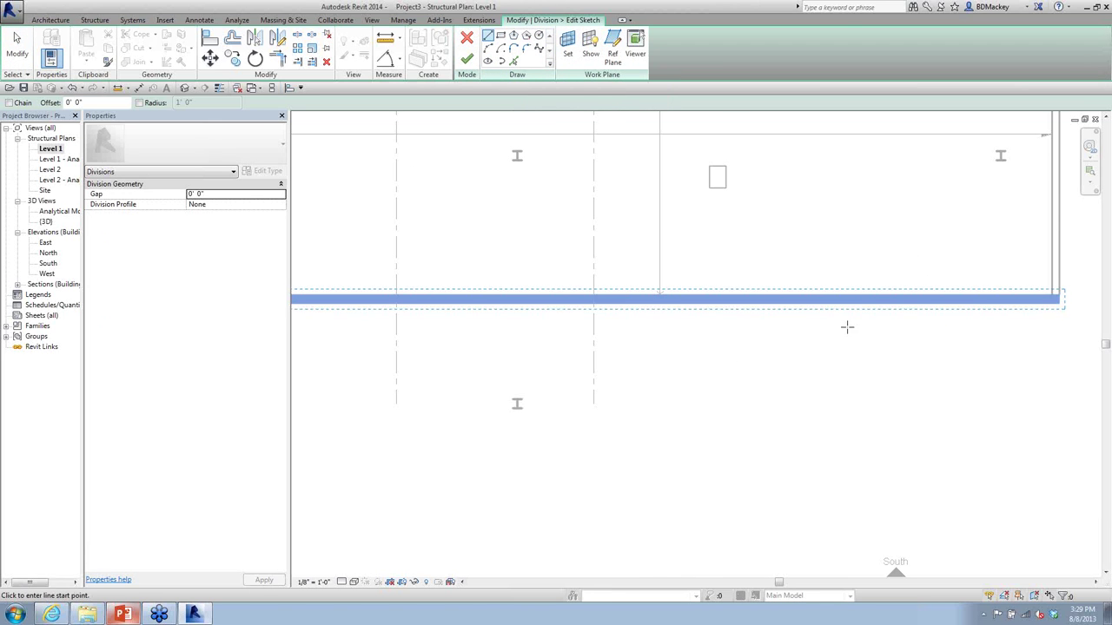
pyautogui.click(892, 307)
pyautogui.click(893, 290)
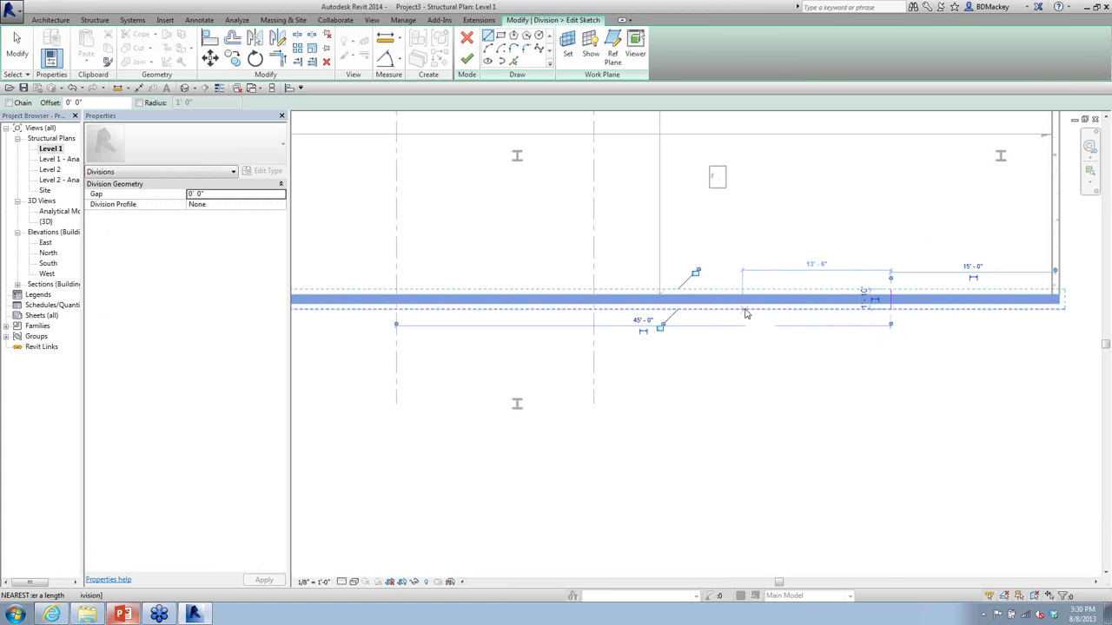
# Step: Sketch a second division line across the south wall 15' west of the first and finish the sketch
pyautogui.write('15')
pyautogui.press('Return')
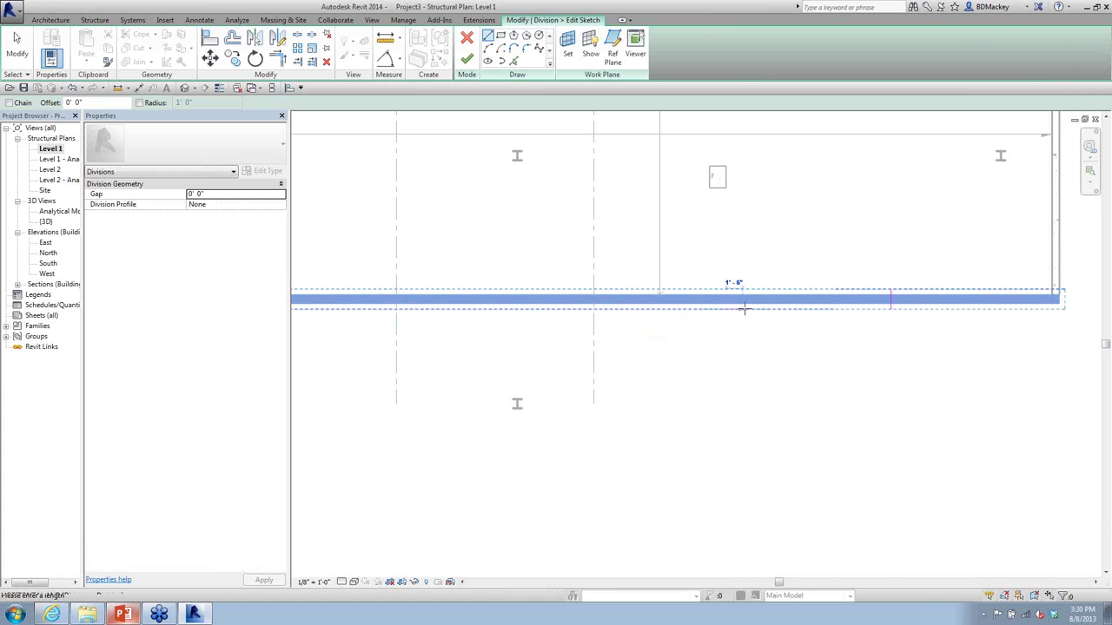
pyautogui.click(728, 291)
pyautogui.rightClick(755, 261)
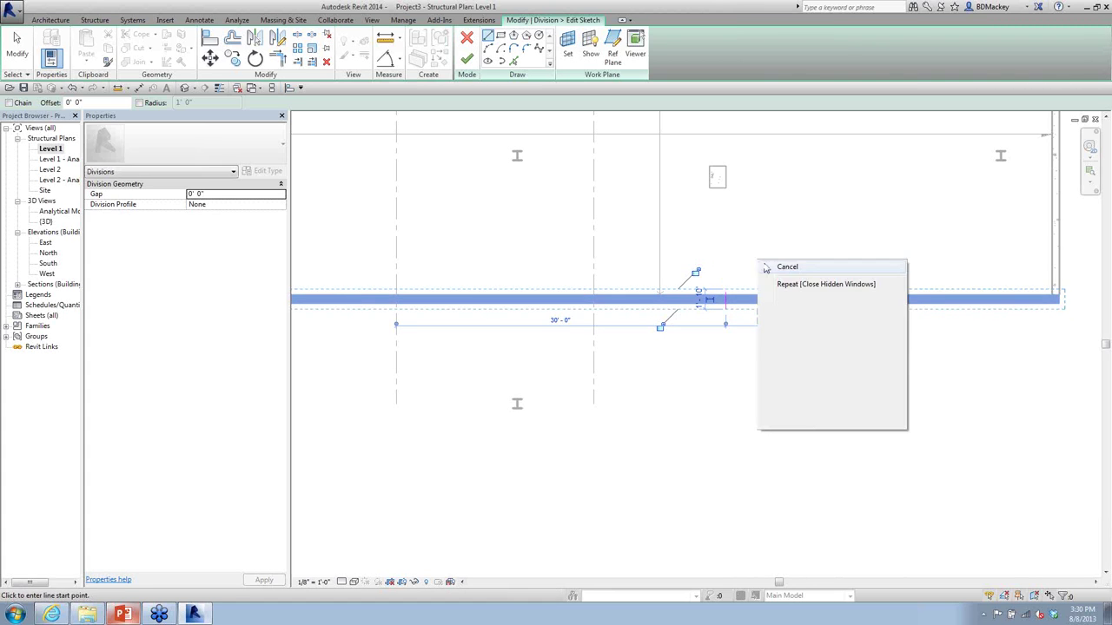
pyautogui.click(787, 270)
pyautogui.scroll(2, 935, 316)
pyautogui.scroll(2, 936, 316)
pyautogui.moveTo(907, 328); pyautogui.dragTo(791, 335, button='middle')
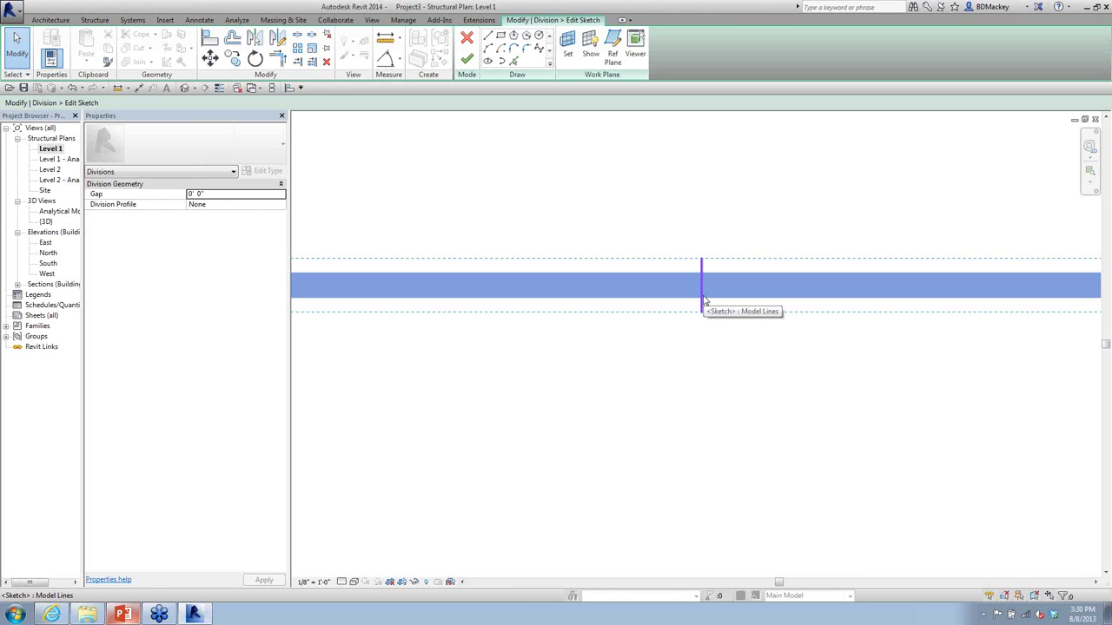
pyautogui.scroll(-3, 713, 286)
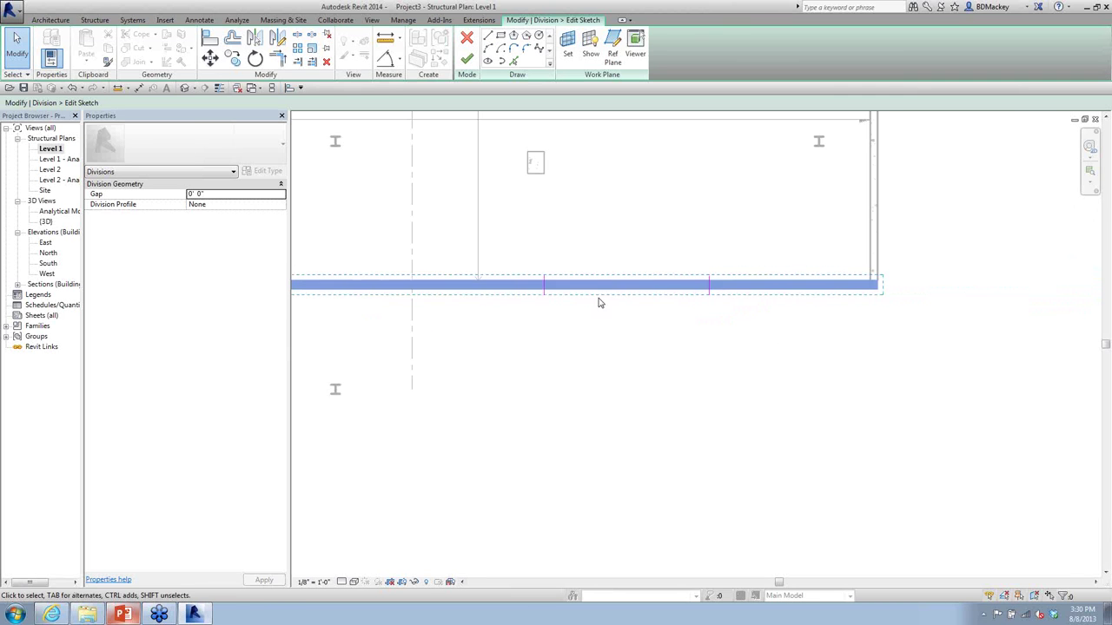
pyautogui.moveTo(653, 315); pyautogui.dragTo(742, 332, button='middle')
pyautogui.click(469, 61)
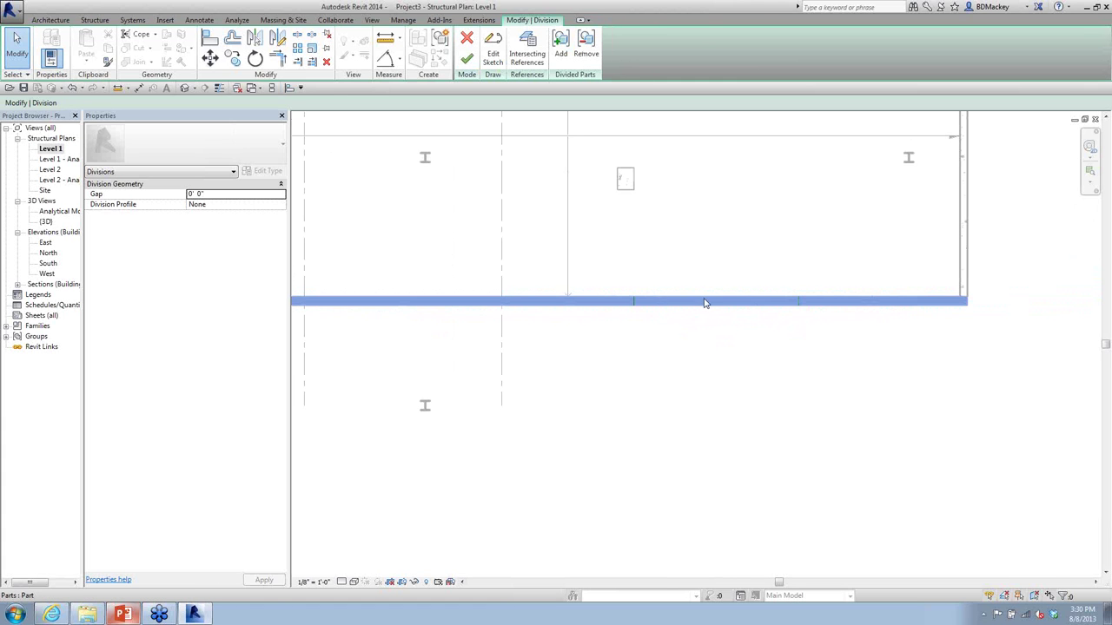
# Step: Add Grid 1 and Grid 2 as intersecting references that divide the south wall part
pyautogui.moveTo(702, 305); pyautogui.dragTo(832, 317, button='middle')
pyautogui.scroll(-1, 832, 318)
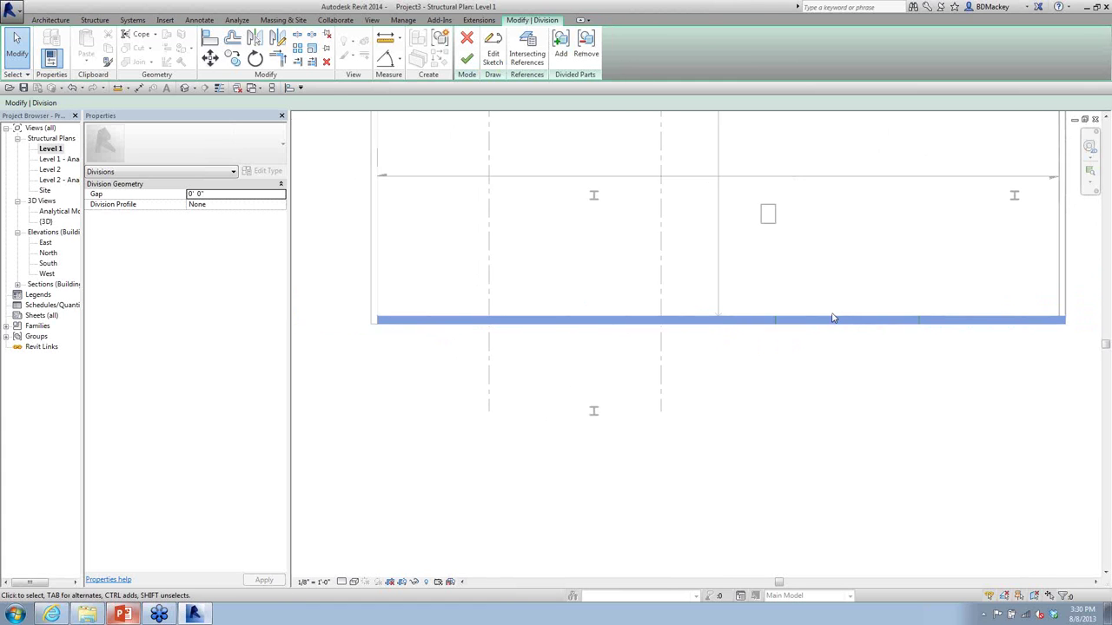
pyautogui.scroll(-1, 832, 318)
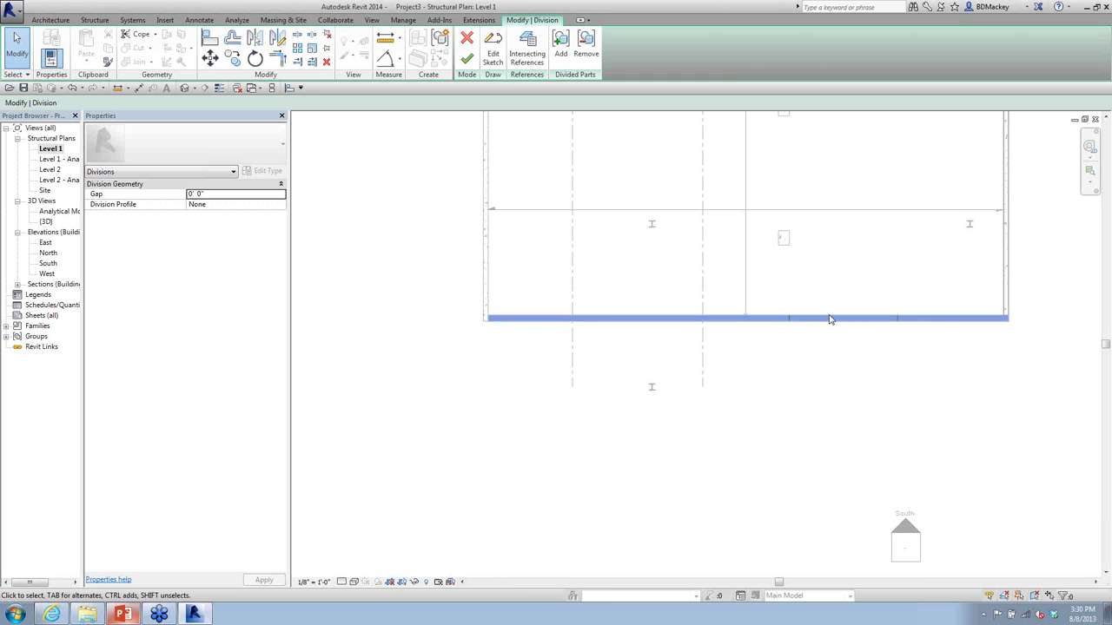
pyautogui.click(531, 60)
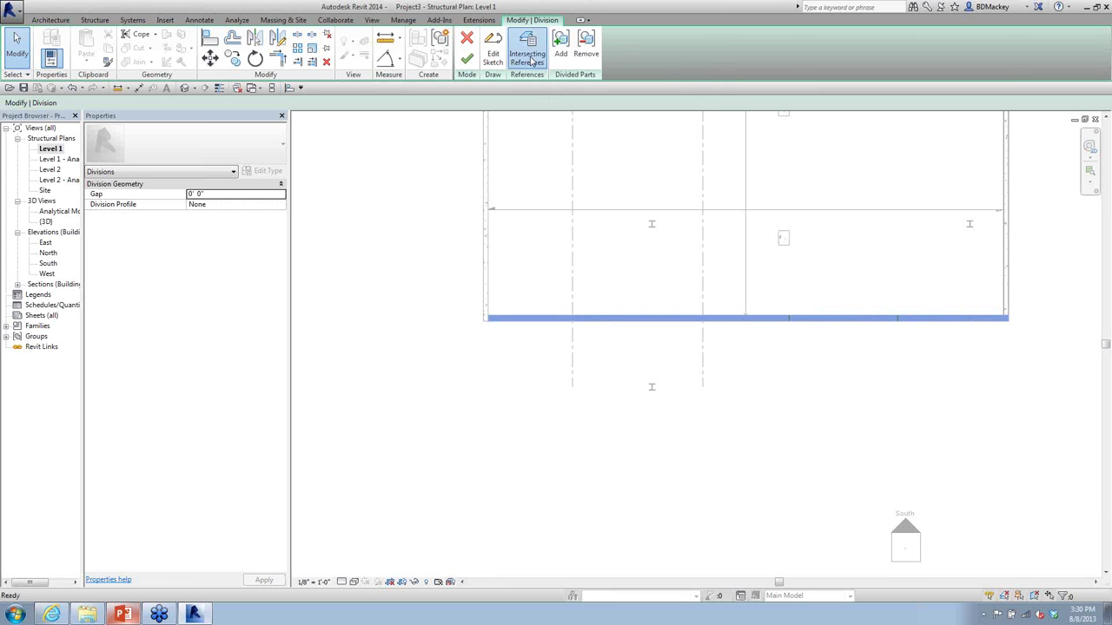
pyautogui.click(559, 216)
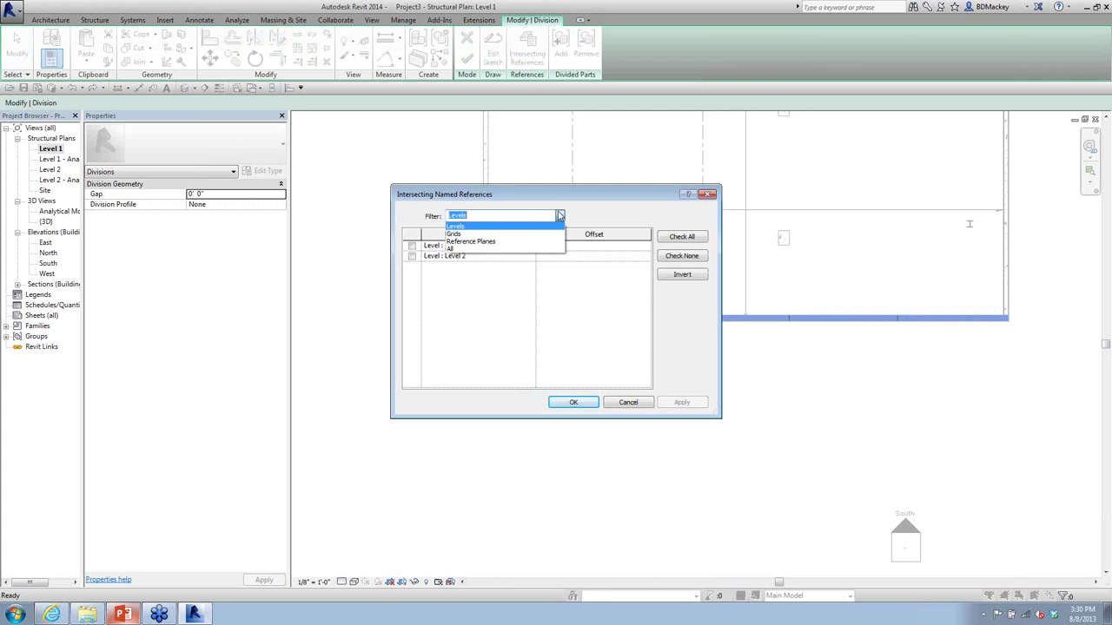
pyautogui.click(464, 233)
pyautogui.click(412, 246)
pyautogui.click(412, 257)
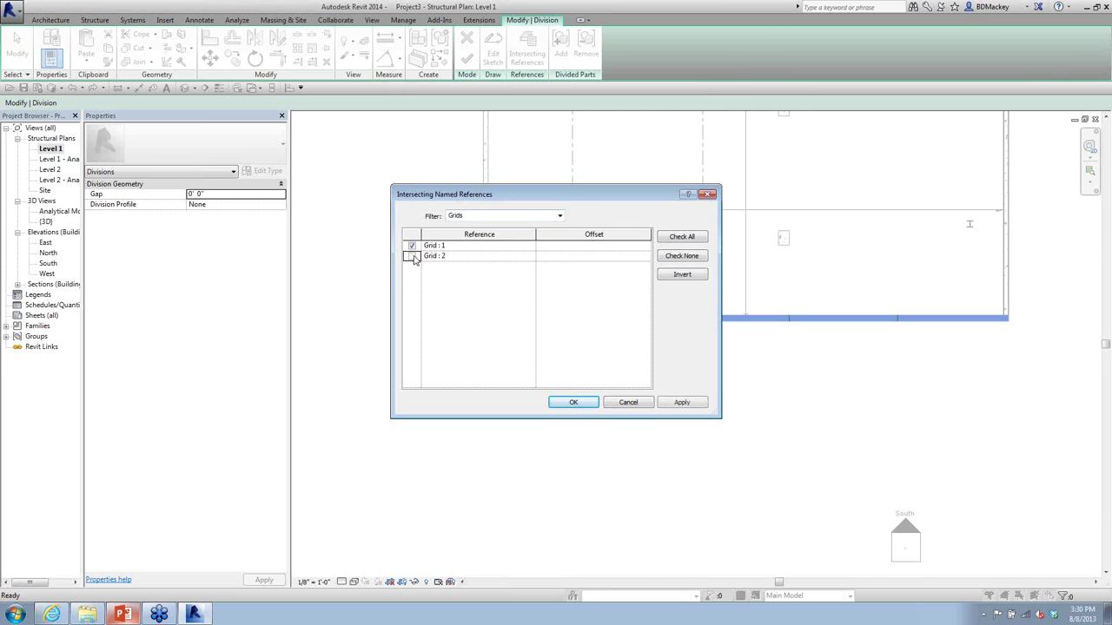
pyautogui.click(584, 402)
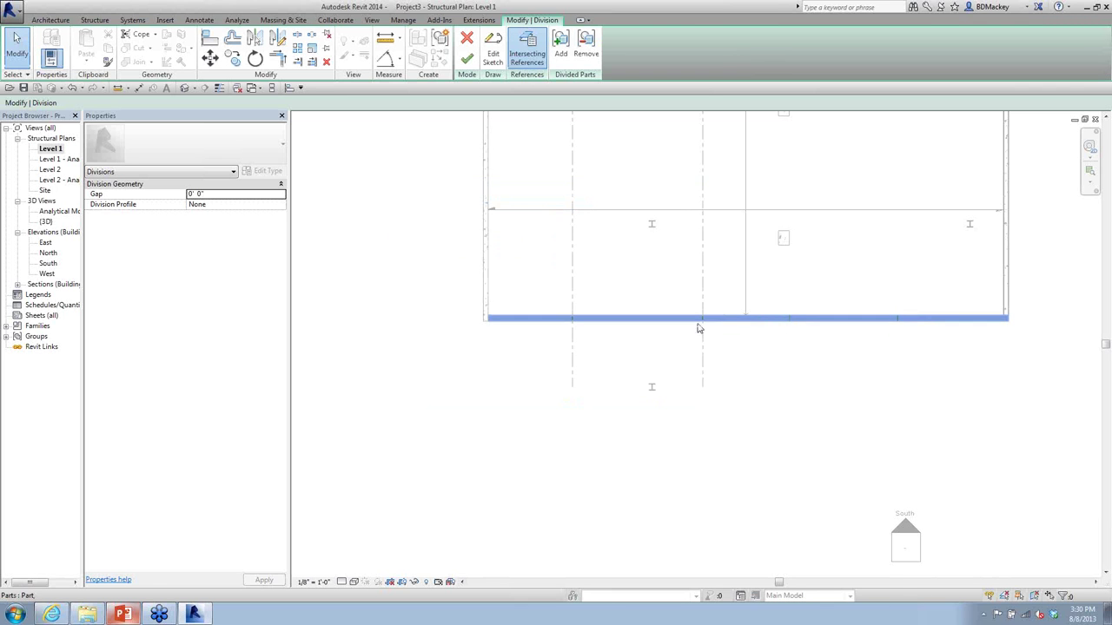
# Step: Set the gap between the south wall's divisions to 0' 1" and check it up close
pyautogui.scroll(1, 562, 331)
pyautogui.scroll(2, 569, 328)
pyautogui.scroll(-3, 596, 305)
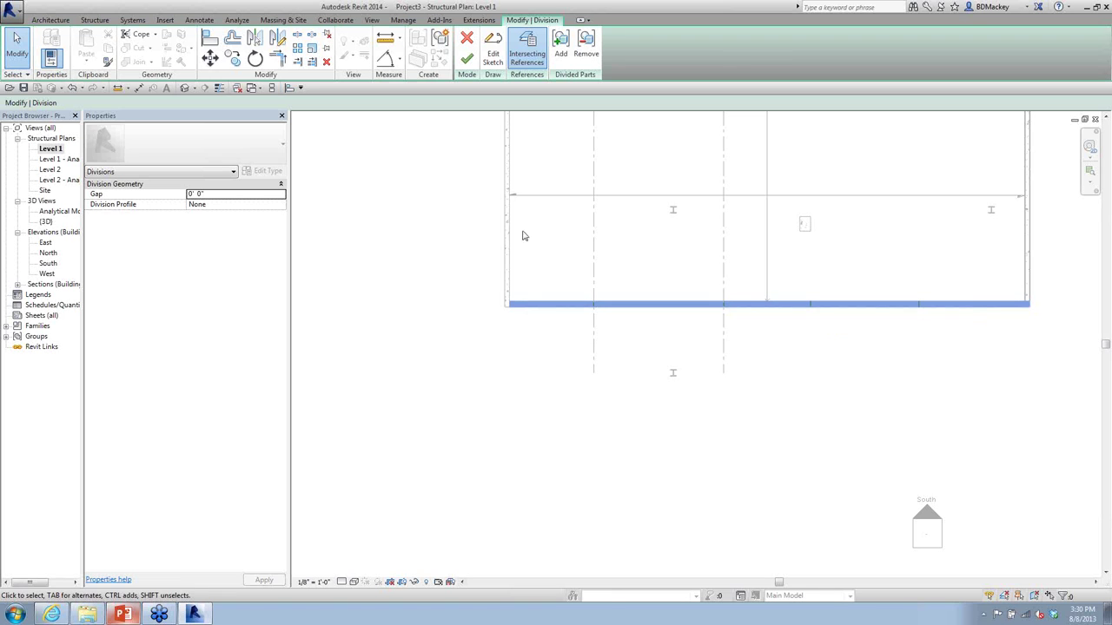
pyautogui.click(240, 193)
pyautogui.write('0 1')
pyautogui.scroll(5, 799, 310)
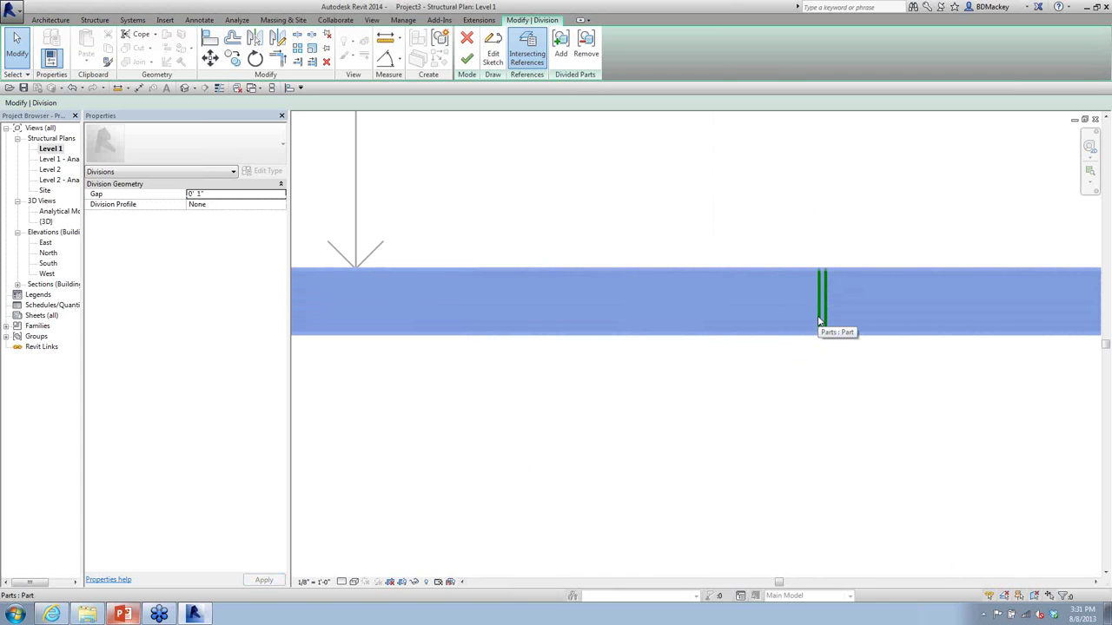
# Step: Give the divisions the Angled Step : Angled Step profile with Edge Match set to Mirrored
pyautogui.click(276, 205)
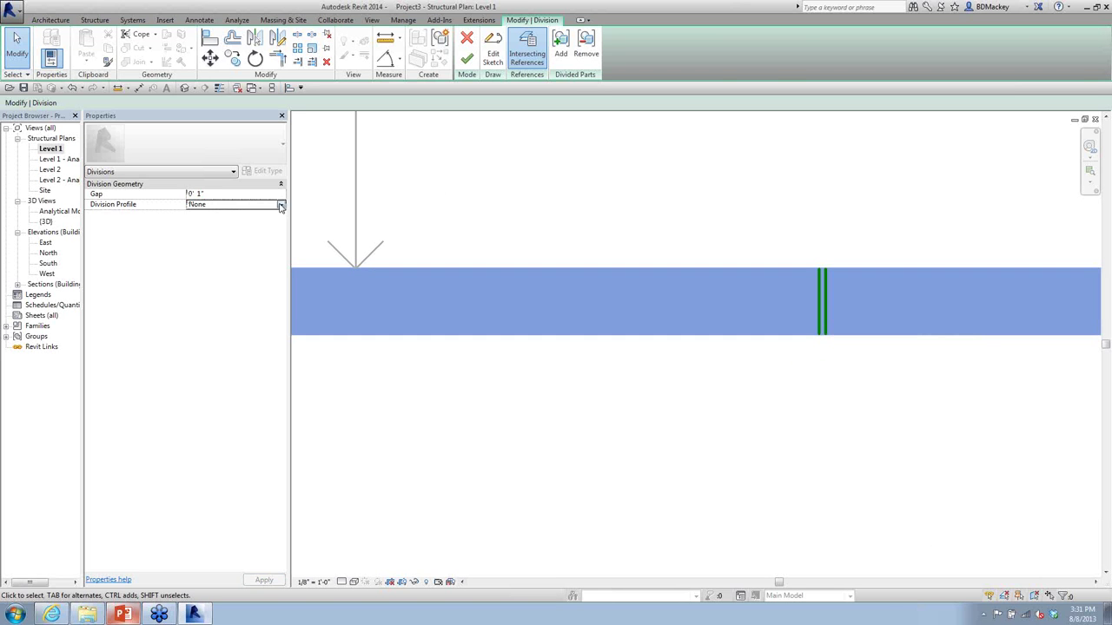
pyautogui.click(281, 205)
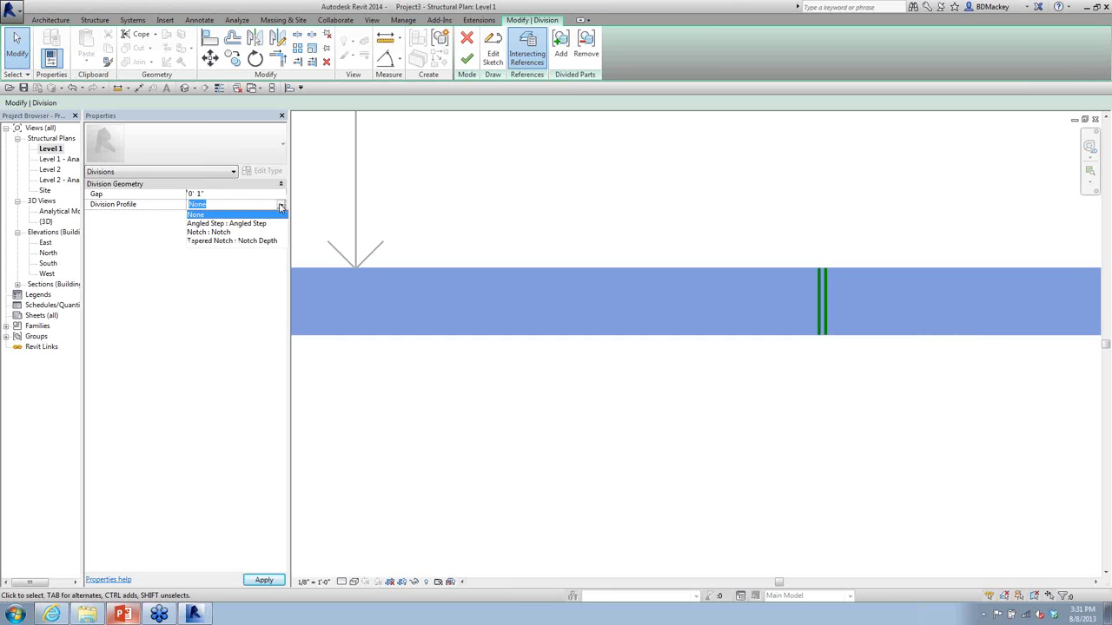
pyautogui.click(256, 224)
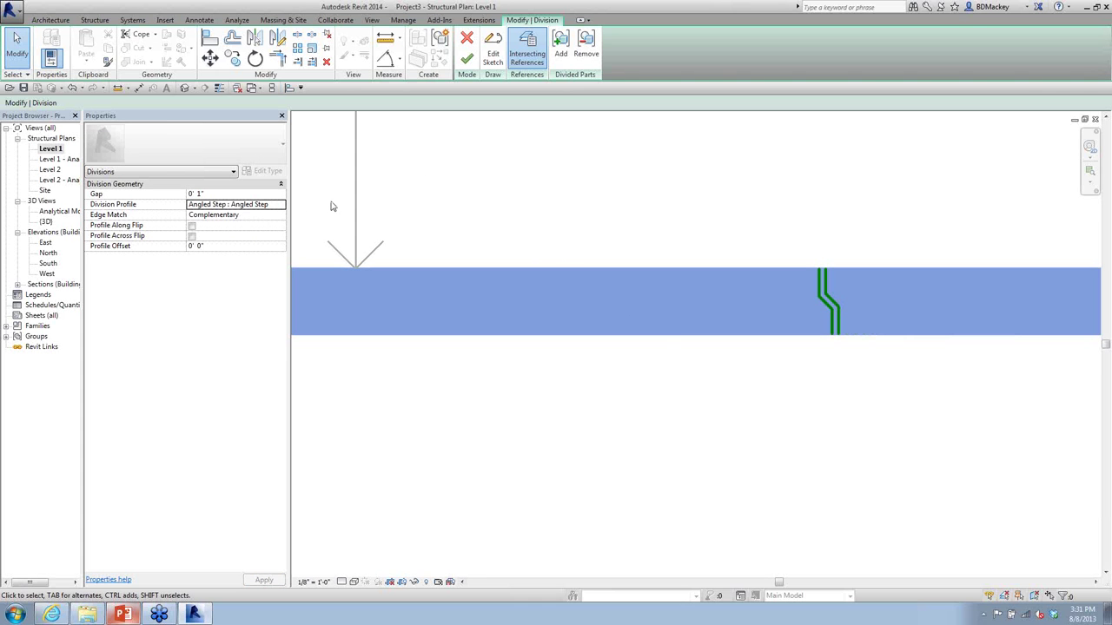
pyautogui.click(281, 216)
pyautogui.click(208, 231)
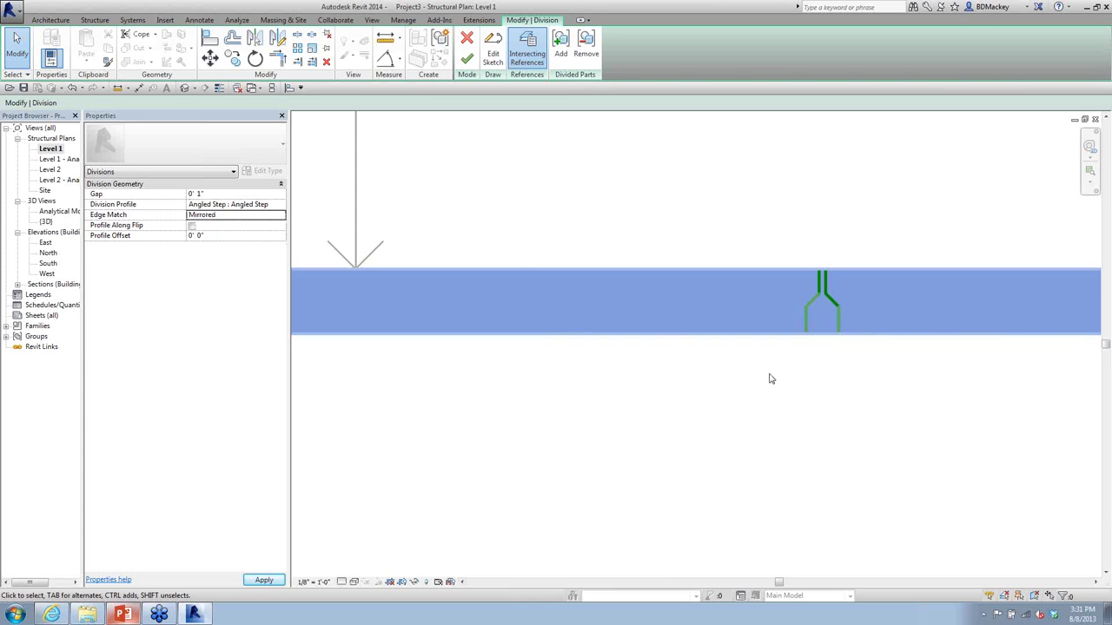
# Step: Switch the divisions' profile to Notch : Notch and turn on Profile Along Flip
pyautogui.scroll(3, 770, 379)
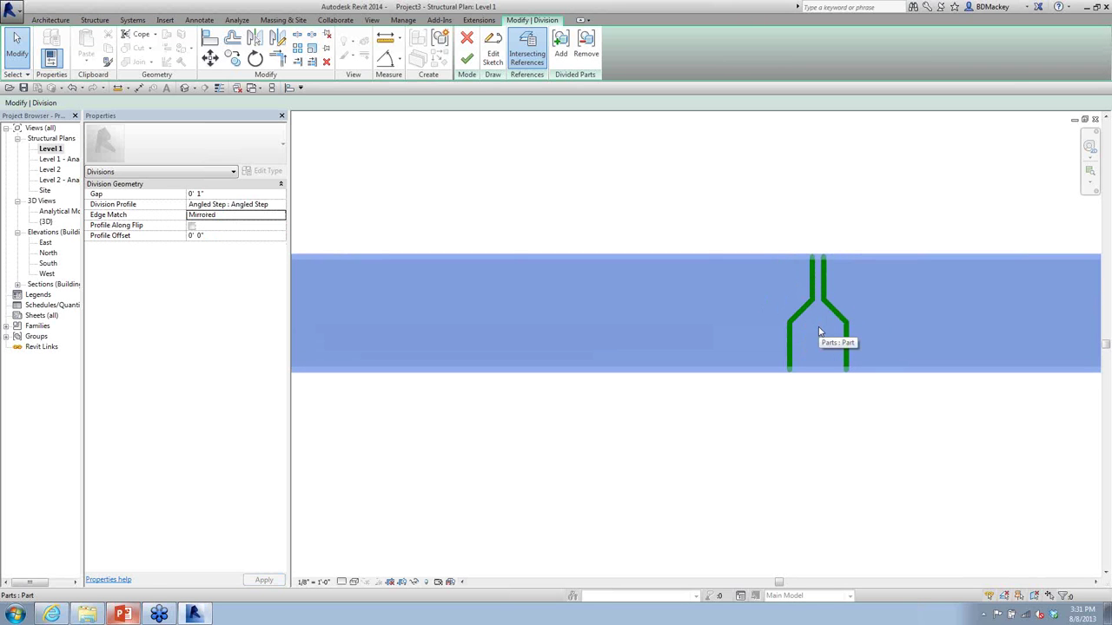
pyautogui.click(282, 207)
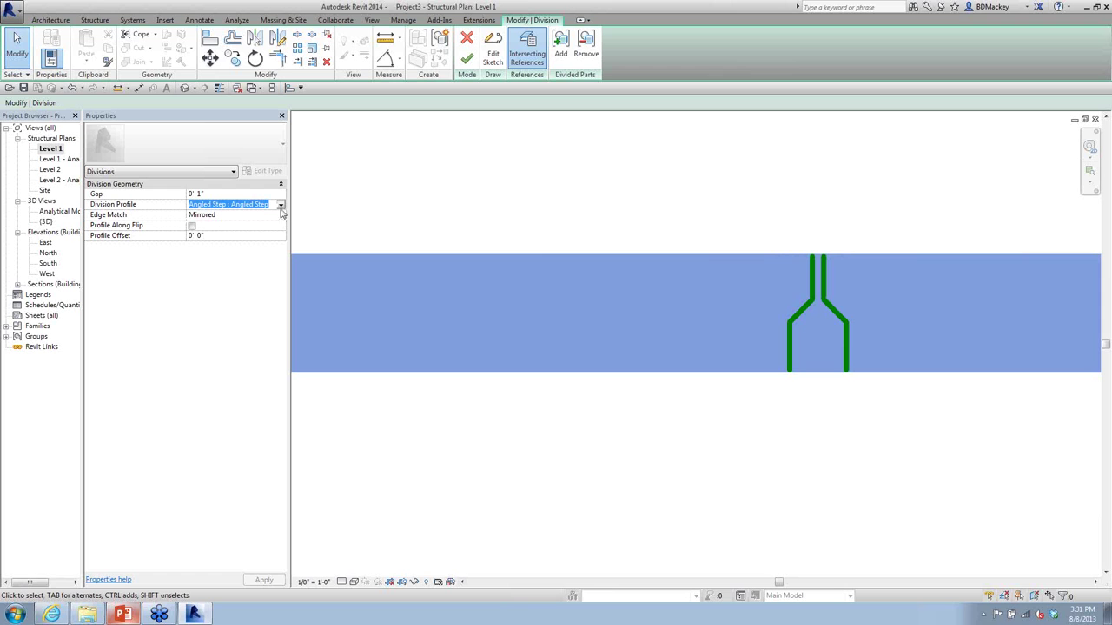
pyautogui.click(282, 210)
pyautogui.click(236, 238)
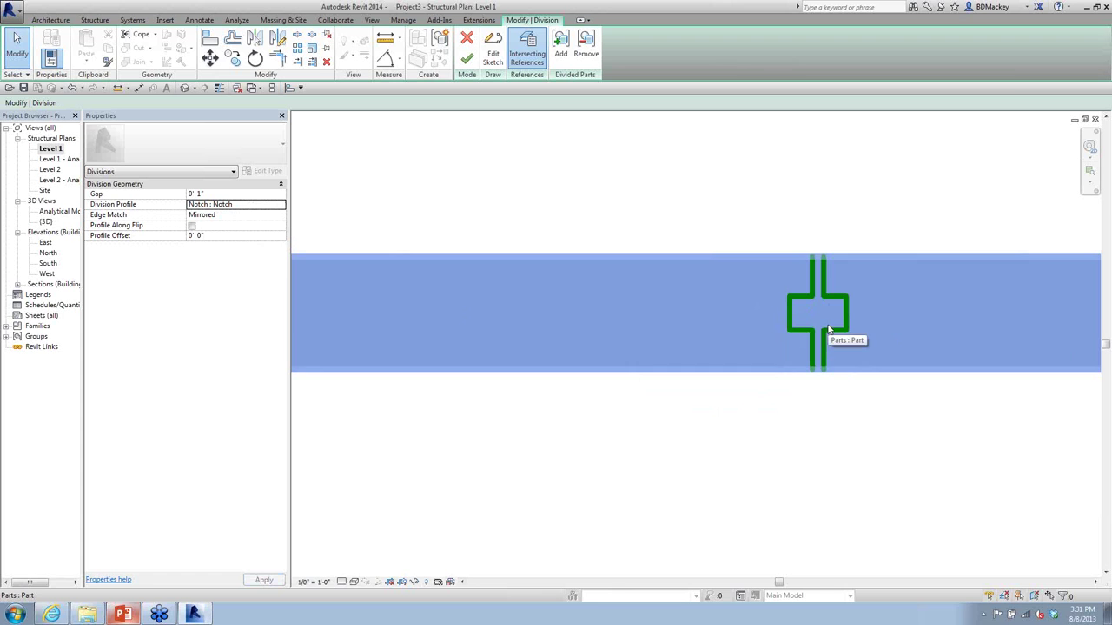
pyautogui.click(191, 225)
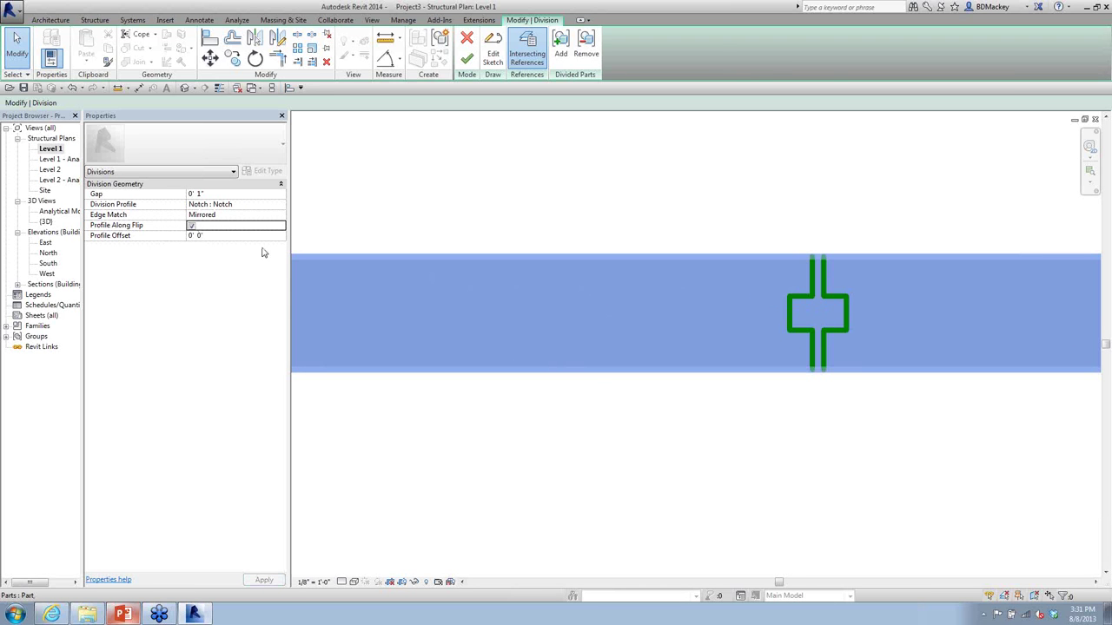
# Step: Try a 0' 1" profile offset on the notched divisions and return the offset to 0' 0"
pyautogui.click(232, 238)
pyautogui.write('1')
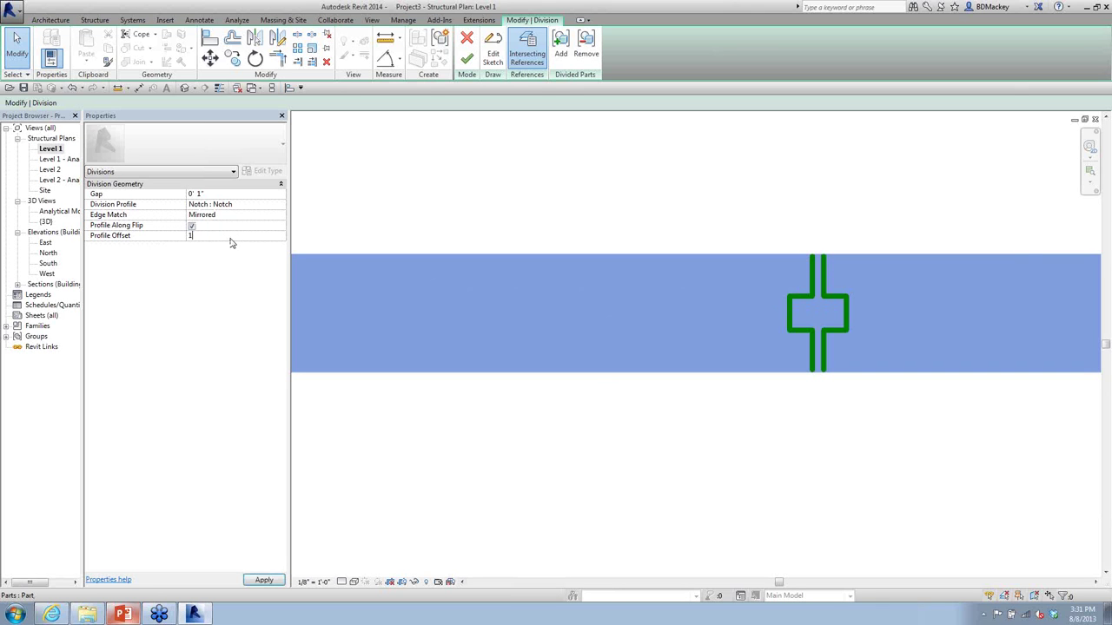
pyautogui.press('Return')
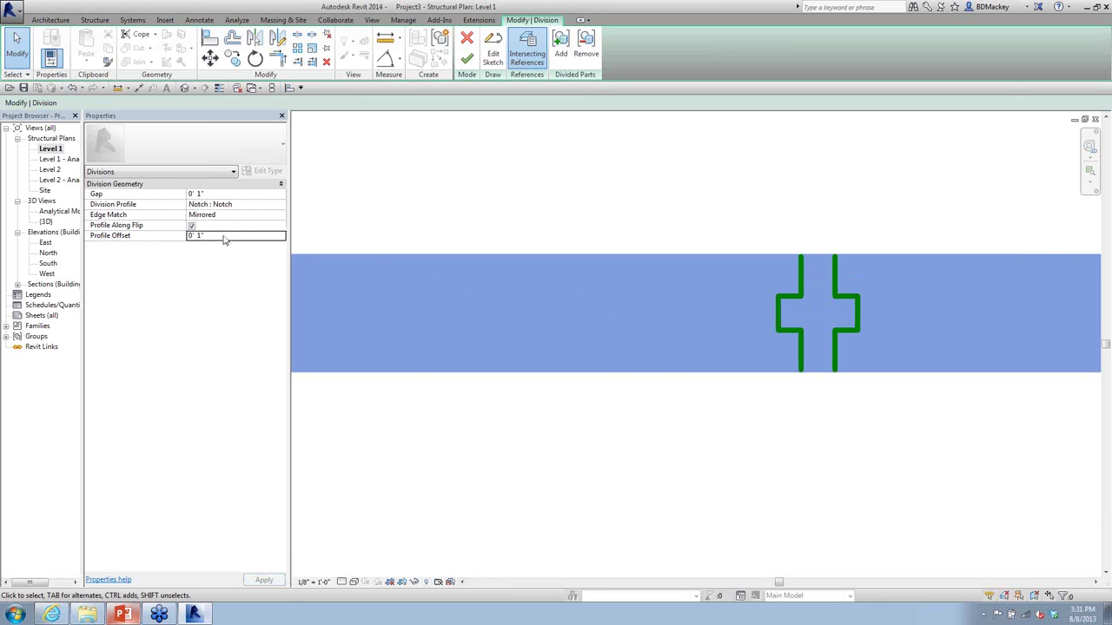
pyautogui.click(223, 240)
pyautogui.write('0')
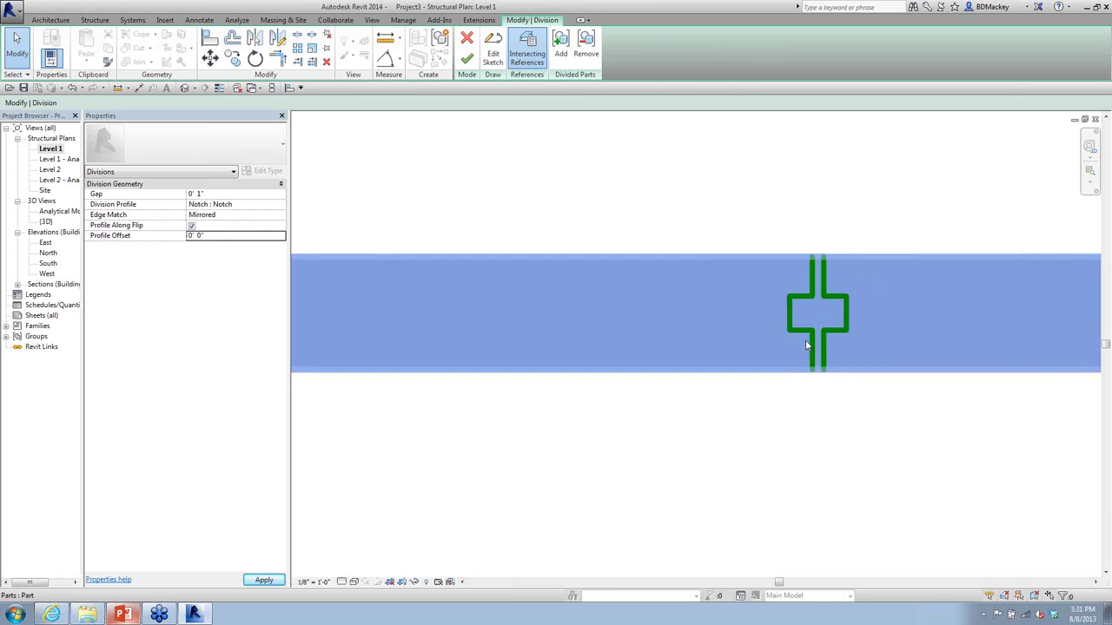
# Step: Set the division profile to None and finish the division of the south wall part
pyautogui.scroll(-3, 851, 348)
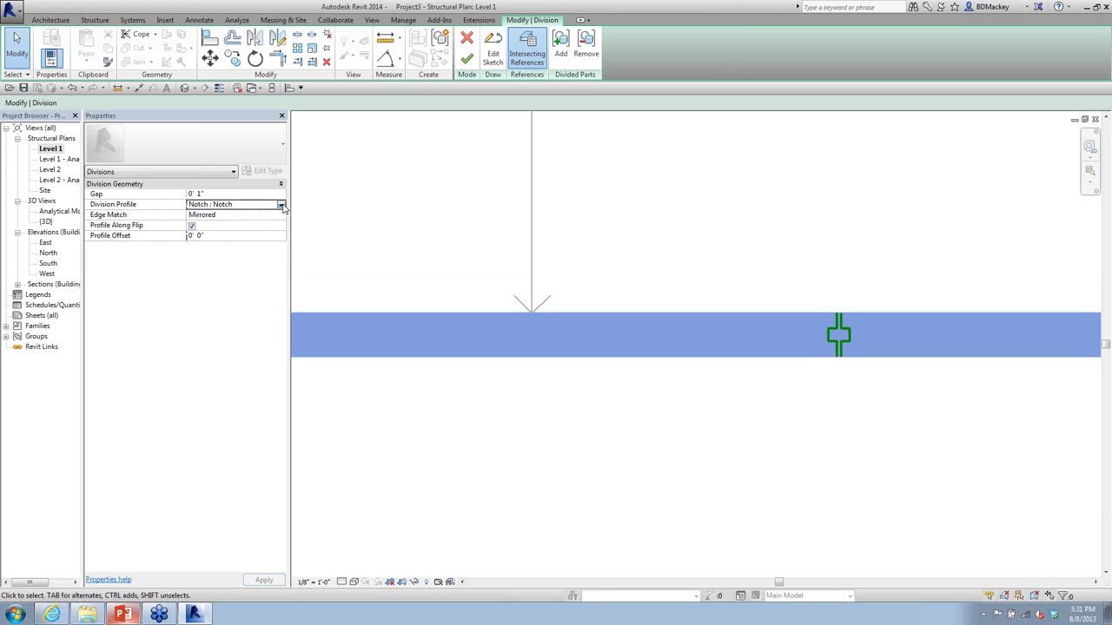
pyautogui.click(282, 205)
pyautogui.click(217, 214)
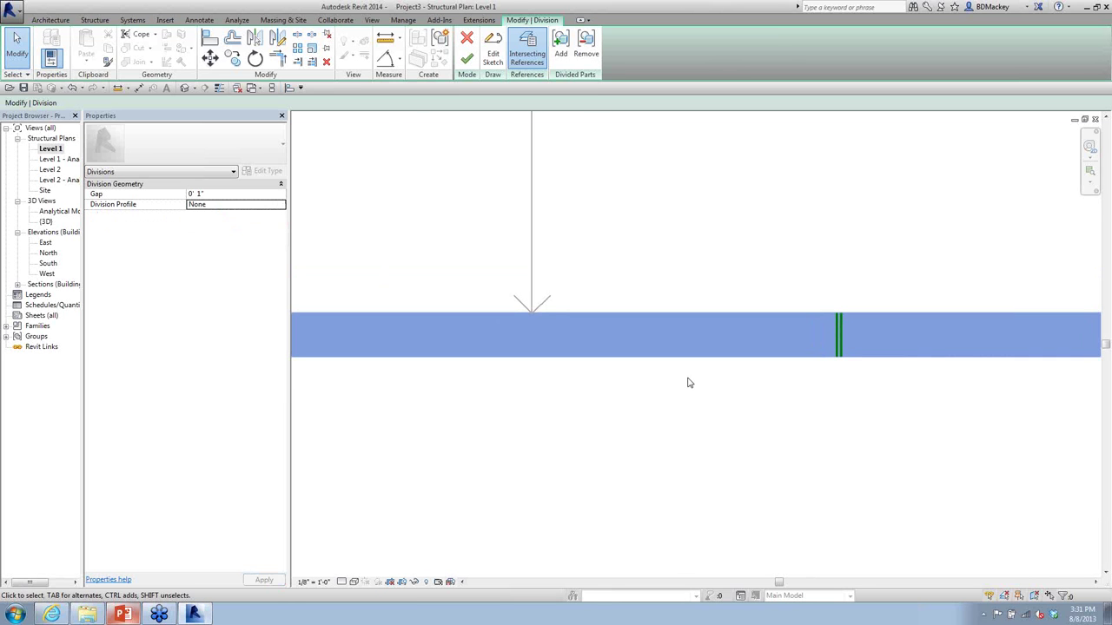
pyautogui.scroll(-4, 677, 391)
pyautogui.click(466, 59)
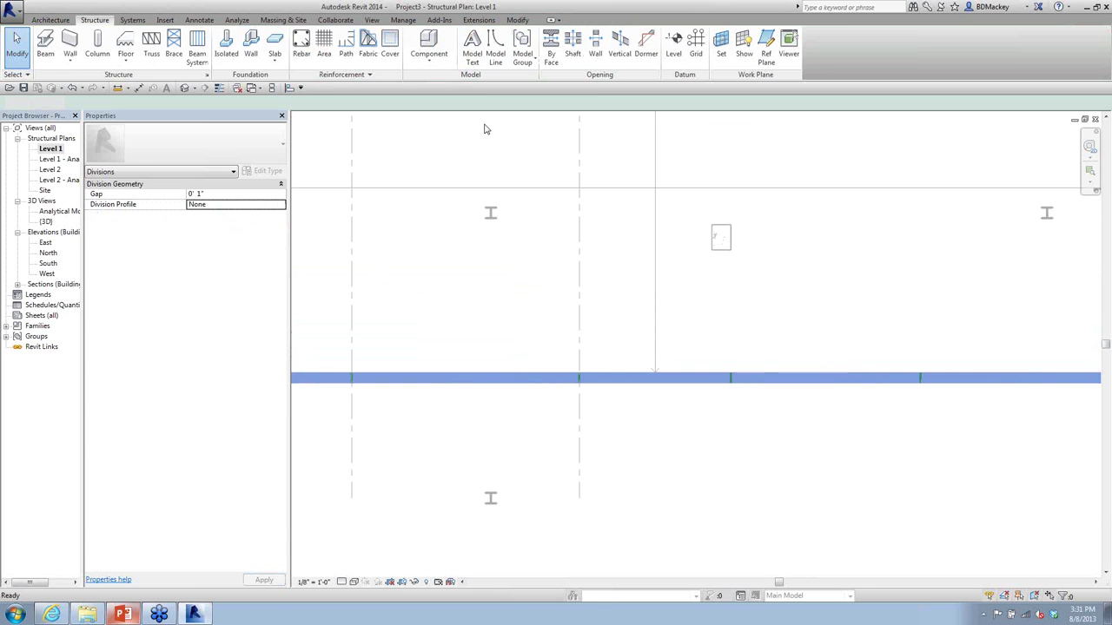
# Step: Select individual panels along the south wall in plan to examine the separate parts and their dimensions
pyautogui.scroll(-2, 540, 302)
pyautogui.moveTo(555, 346); pyautogui.dragTo(694, 346, button='middle')
pyautogui.scroll(3, 487, 362)
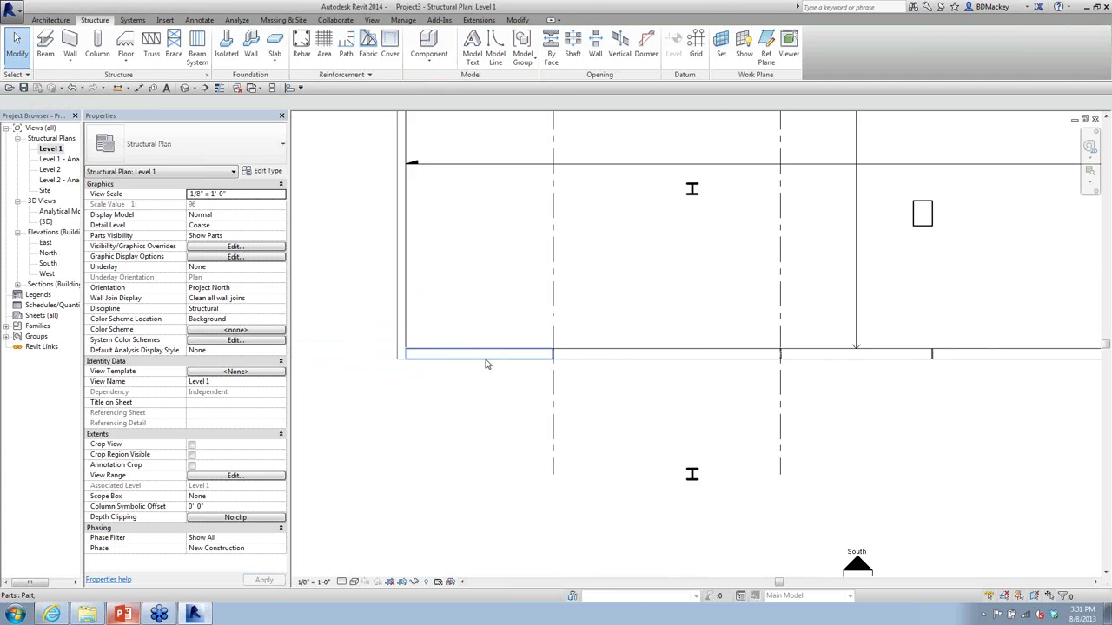
pyautogui.click(584, 359)
pyautogui.click(872, 357)
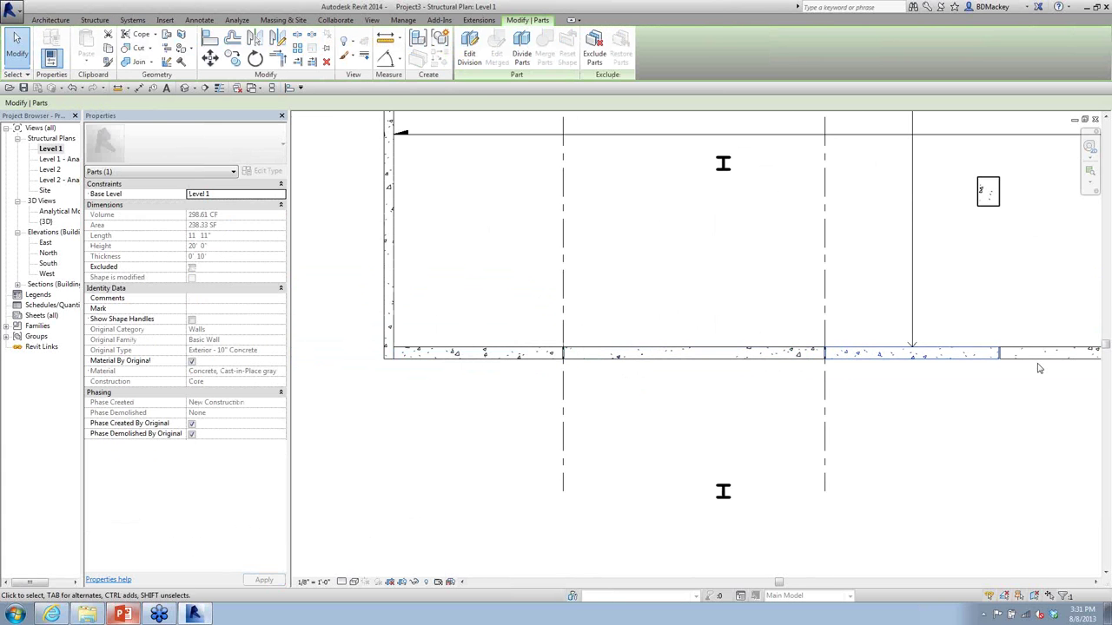
pyautogui.click(1038, 360)
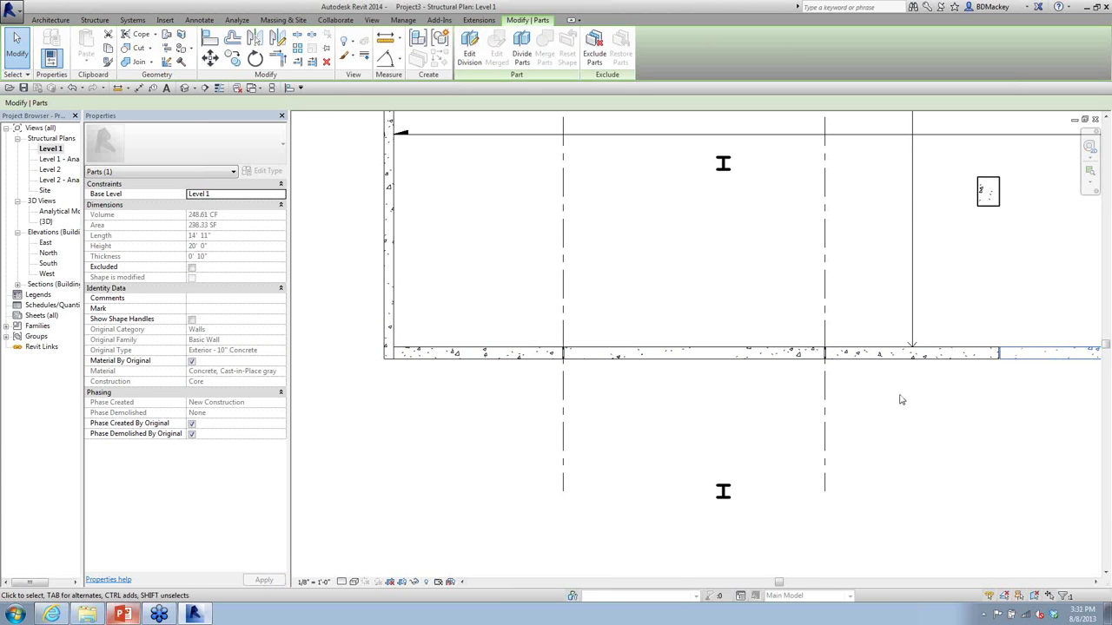
pyautogui.click(673, 424)
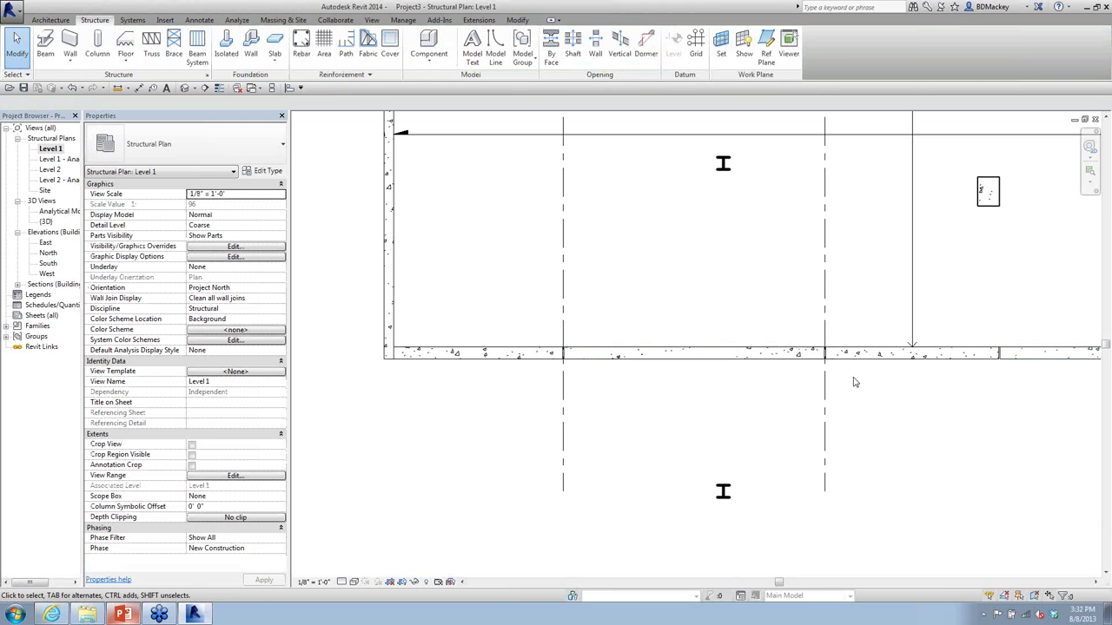
pyautogui.scroll(-1, 853, 376)
pyautogui.moveTo(945, 413); pyautogui.dragTo(839, 409, button='middle')
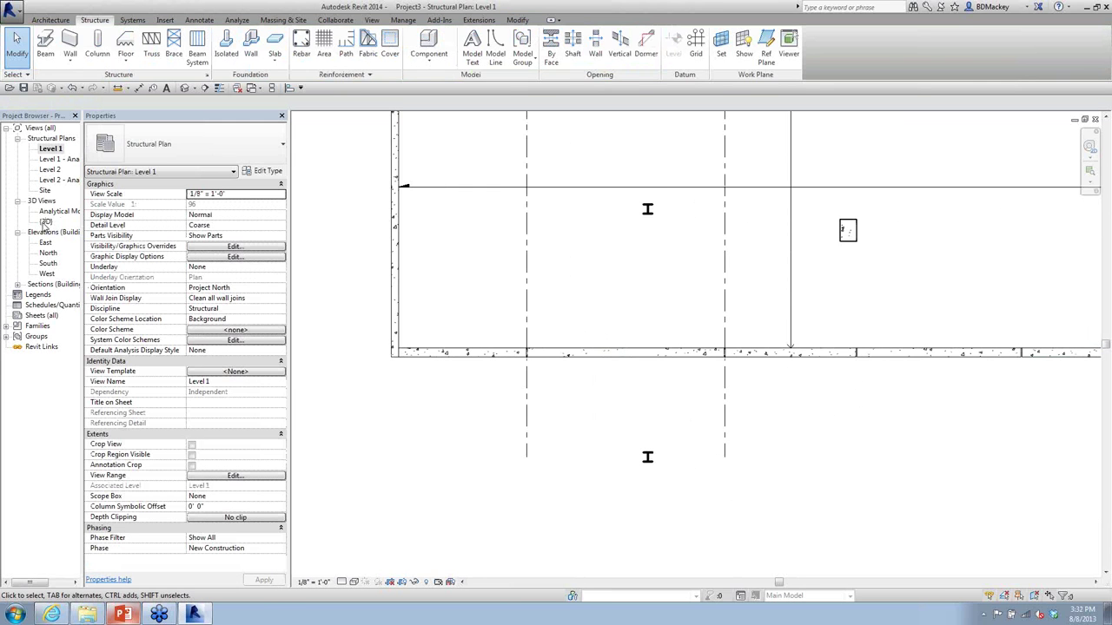
# Step: Open the {3D} view, turn it to the divided south wall and set Parts Visibility to Show Original
pyautogui.doubleClick(45, 223)
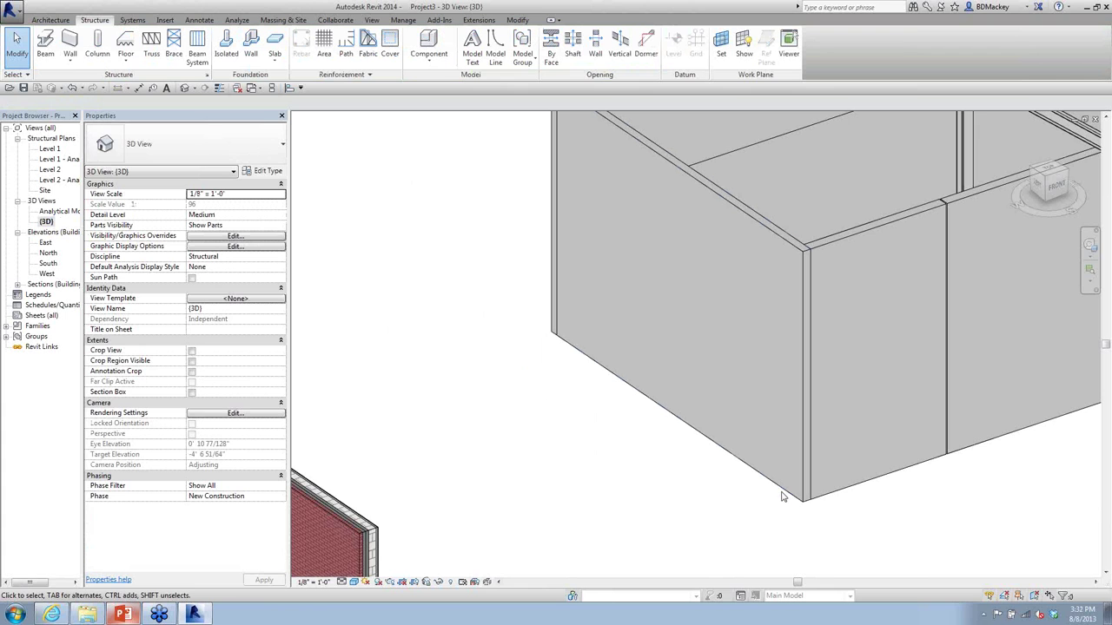
pyautogui.scroll(2, 779, 503)
pyautogui.moveTo(828, 504); pyautogui.dragTo(626, 507, button='middle')
pyautogui.moveTo(790, 408)
pyautogui.keyDown('shift'); pyautogui.mouseDown(button='middle')
pyautogui.moveTo(798, 415)
pyautogui.moveTo(775, 400)
pyautogui.mouseUp(button='middle'); pyautogui.keyUp('shift')
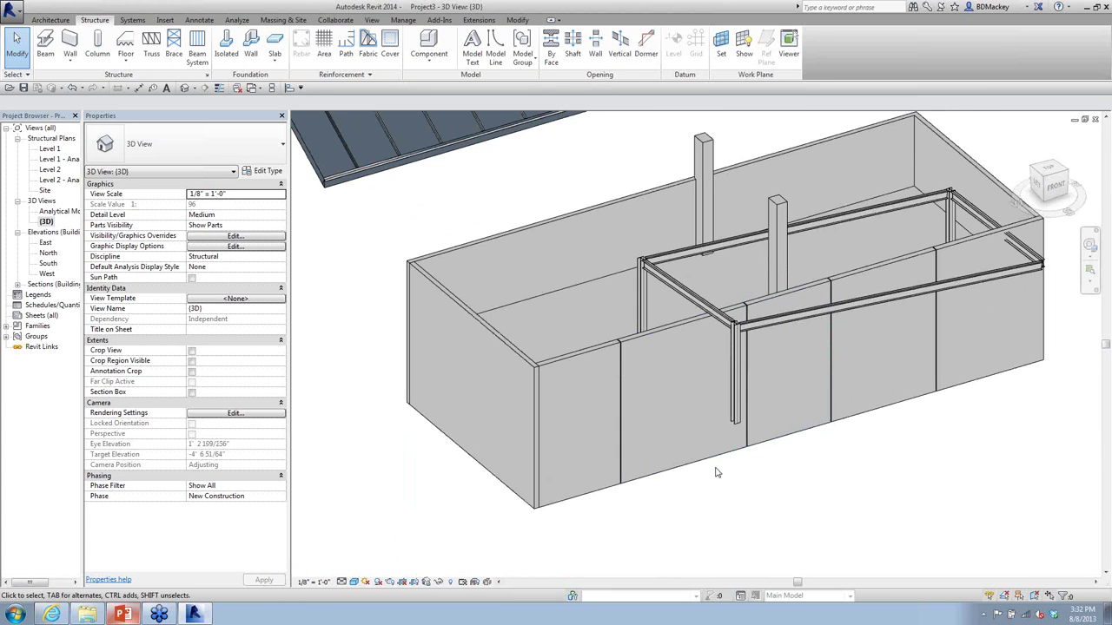
pyautogui.click(213, 225)
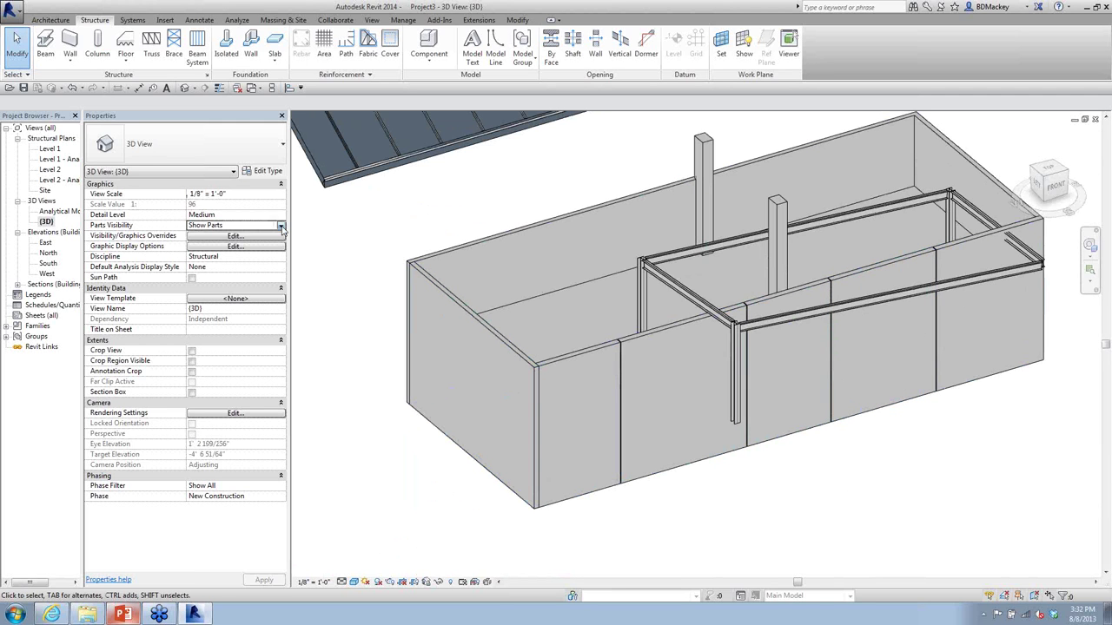
pyautogui.click(209, 245)
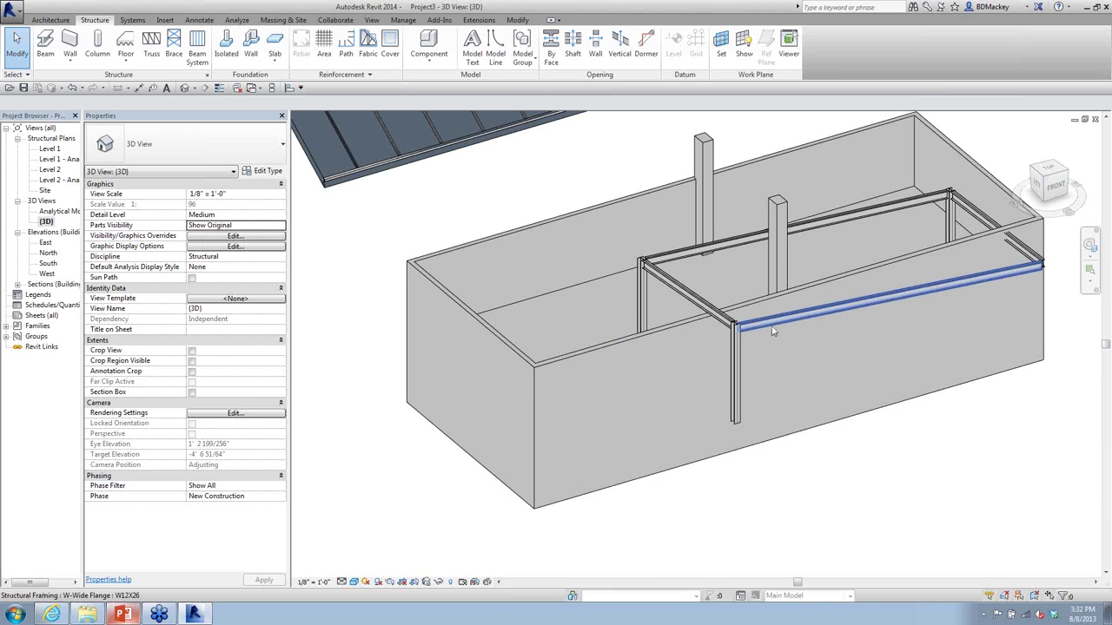
# Step: Change the original south wall's type to Exterior - 8" Concrete
pyautogui.click(608, 359)
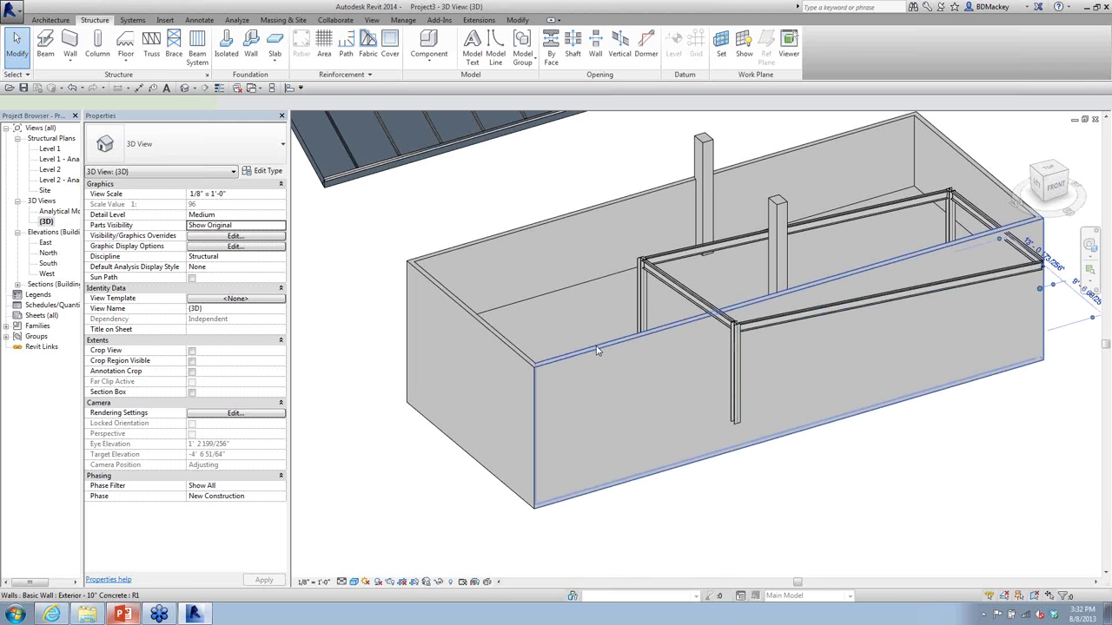
pyautogui.click(203, 157)
pyautogui.click(177, 192)
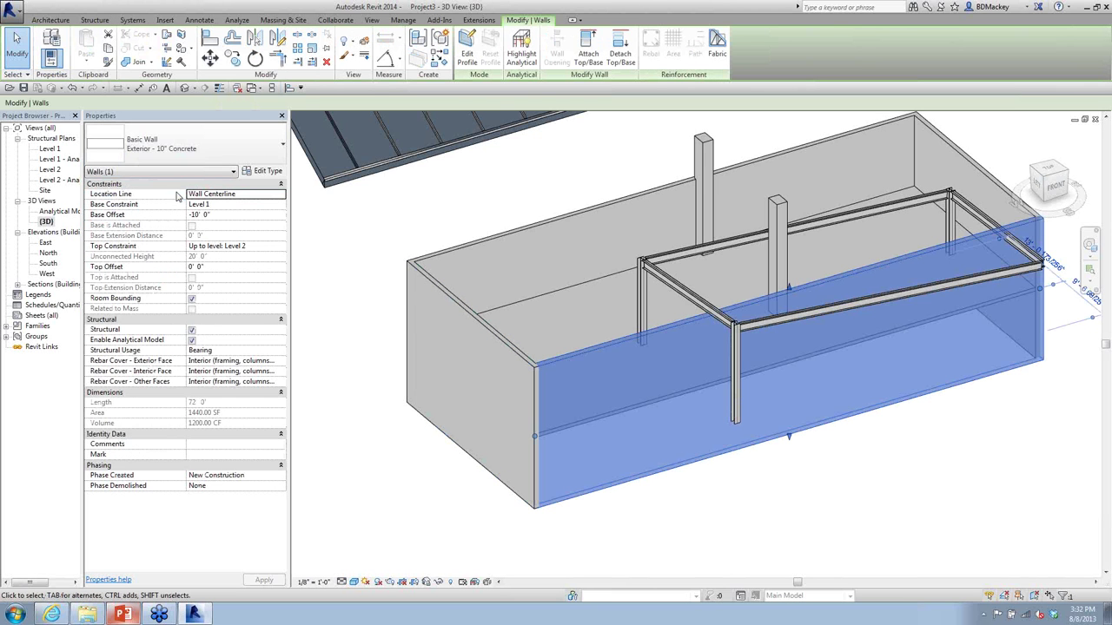
pyautogui.moveTo(642, 437); pyautogui.dragTo(646, 443)
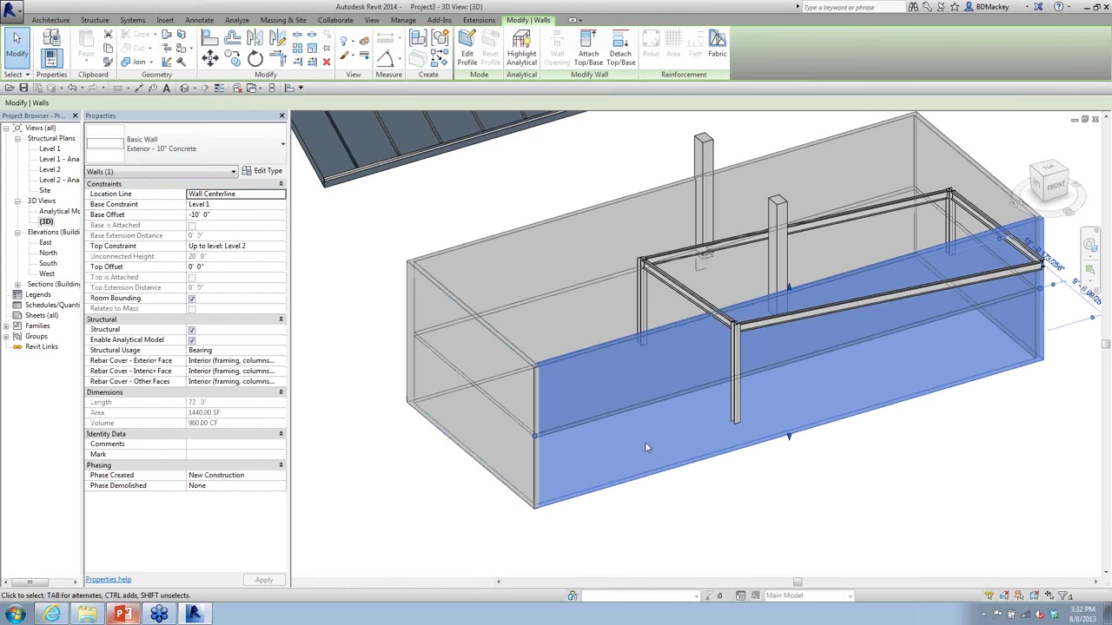
pyautogui.click(684, 506)
# Step: Set the 3D view's Parts Visibility to Show Parts to display the panels of the 8" wall
pyautogui.click(265, 226)
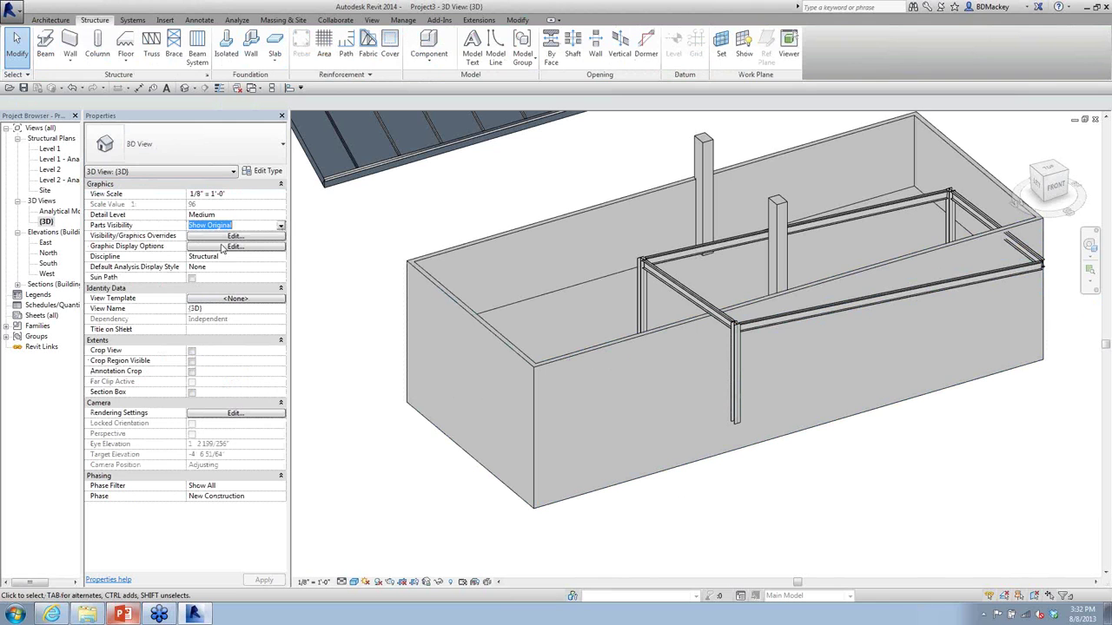
pyautogui.click(280, 225)
pyautogui.click(218, 236)
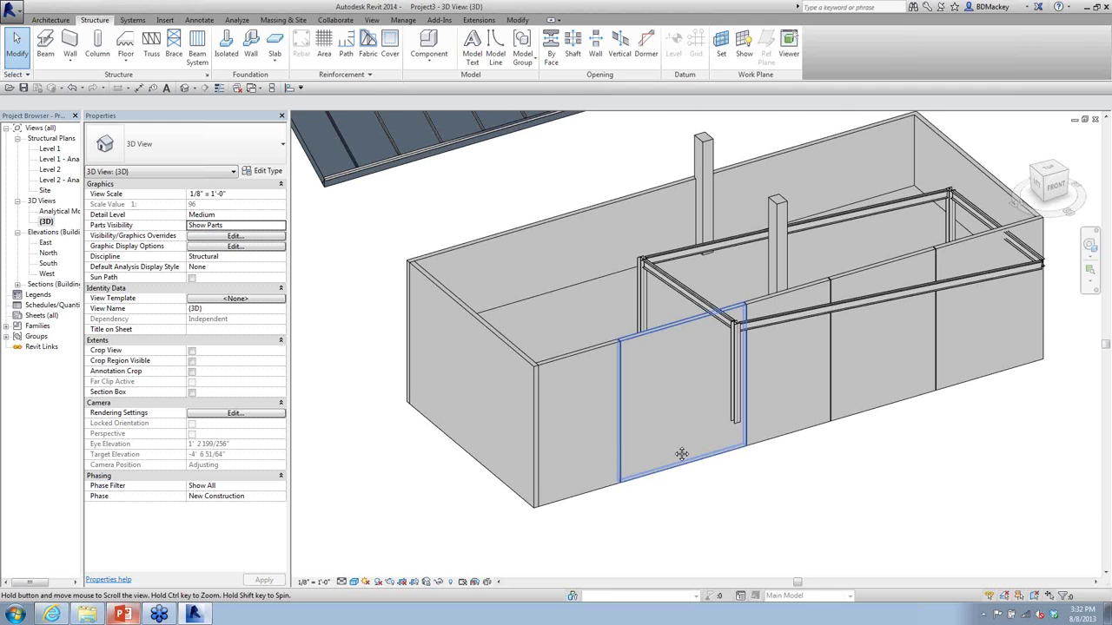
pyautogui.moveTo(682, 451); pyautogui.dragTo(682, 429, button='middle')
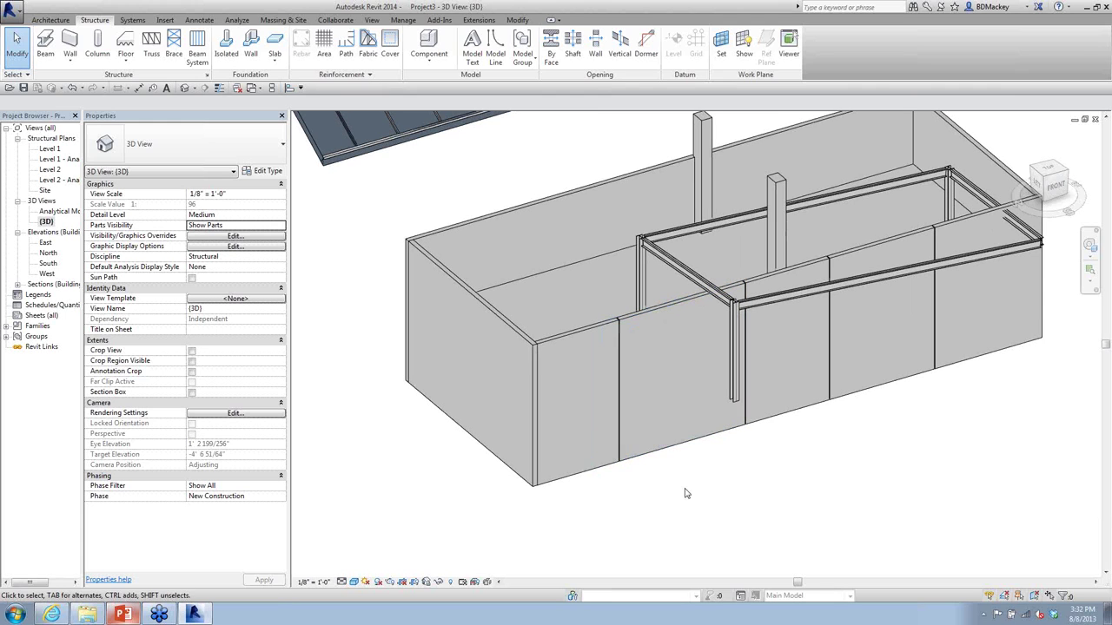
# Step: Merge the westernmost south wall panel with the adjoining west wall part into one corner part
pyautogui.click(544, 345)
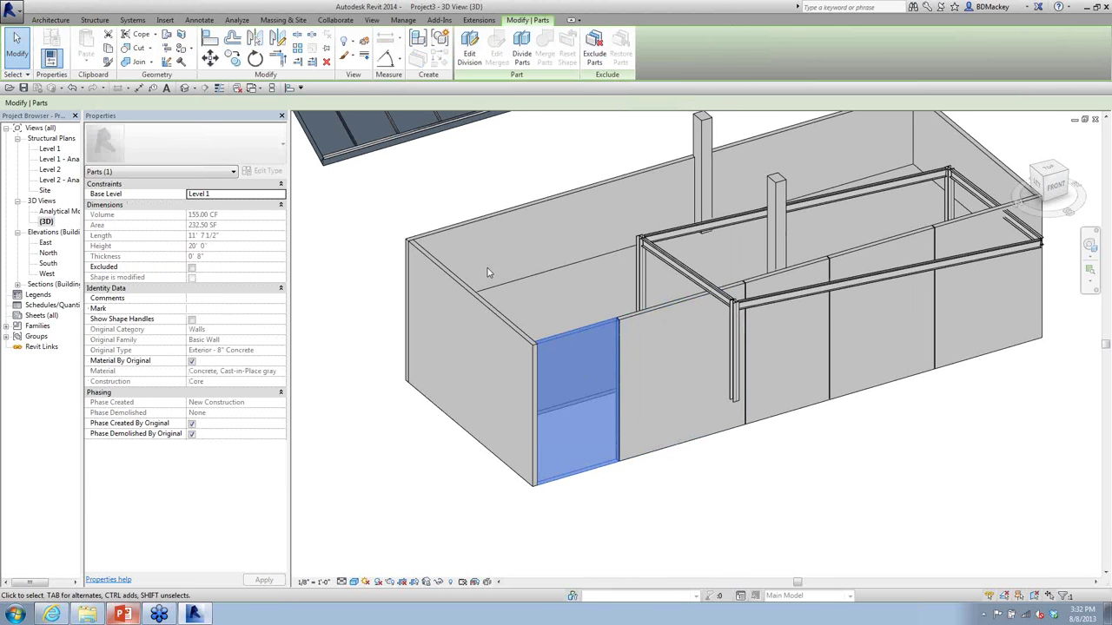
pyautogui.click(370, 285)
pyautogui.click(543, 341)
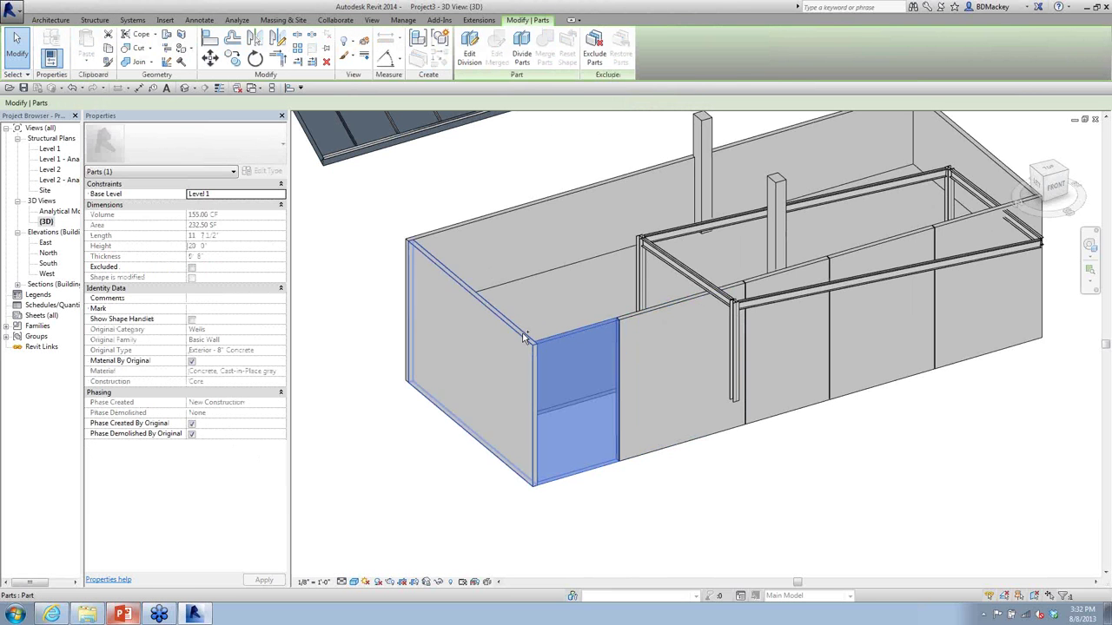
pyautogui.keyDown('ctrl'); pyautogui.click(523, 339); pyautogui.keyUp('ctrl')
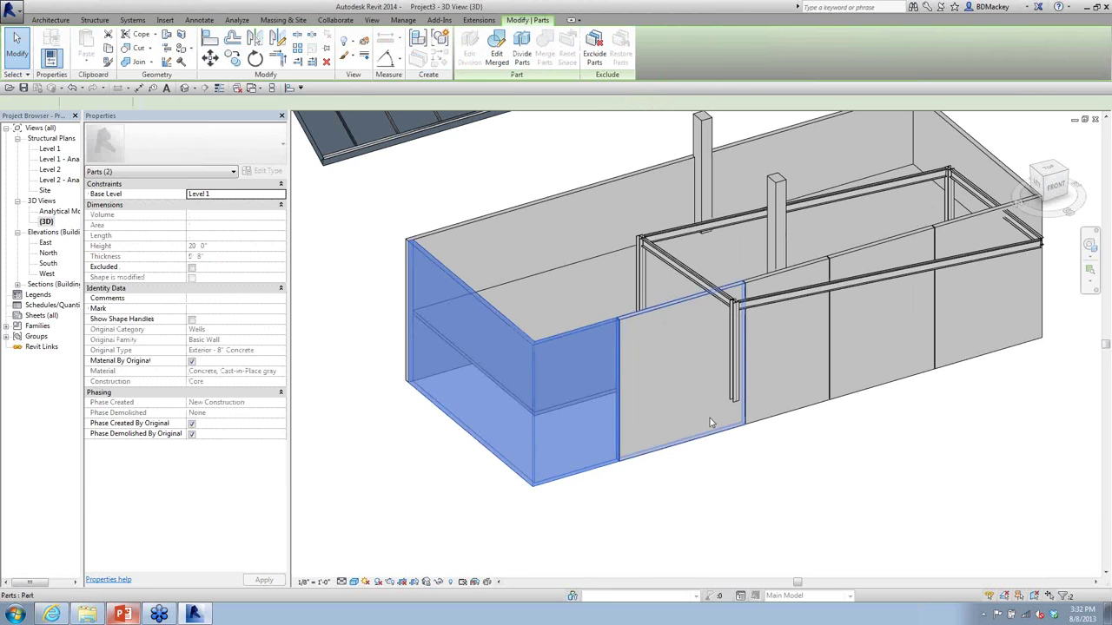
pyautogui.click(727, 462)
# Step: Select the merged corner part and examine its extent around the southwest corner
pyautogui.scroll(4, 544, 347)
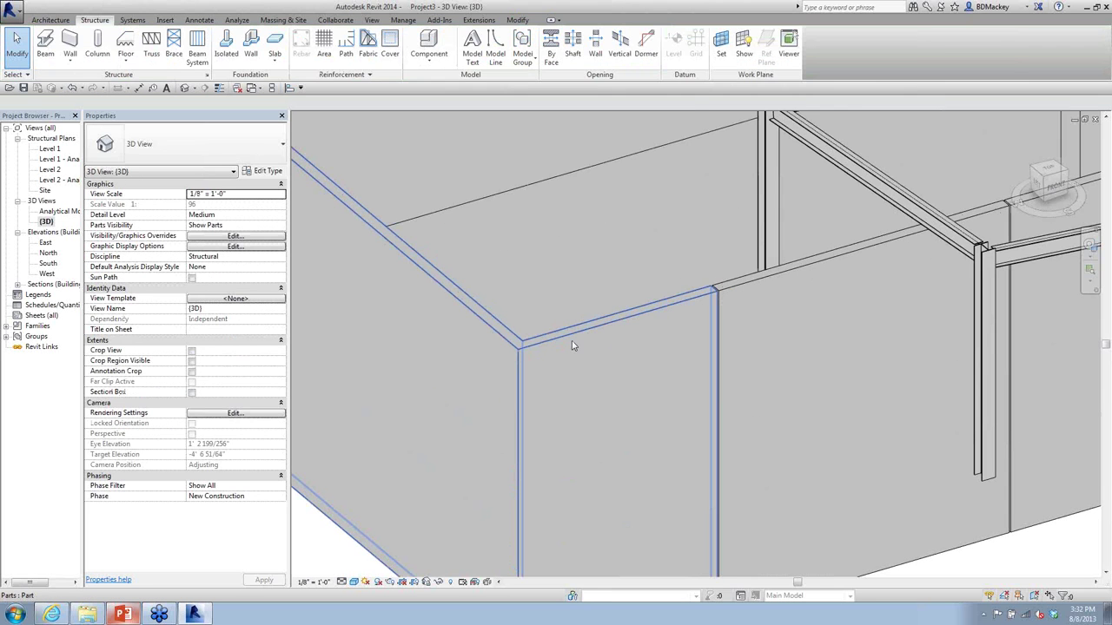
pyautogui.click(572, 346)
pyautogui.scroll(-4, 589, 351)
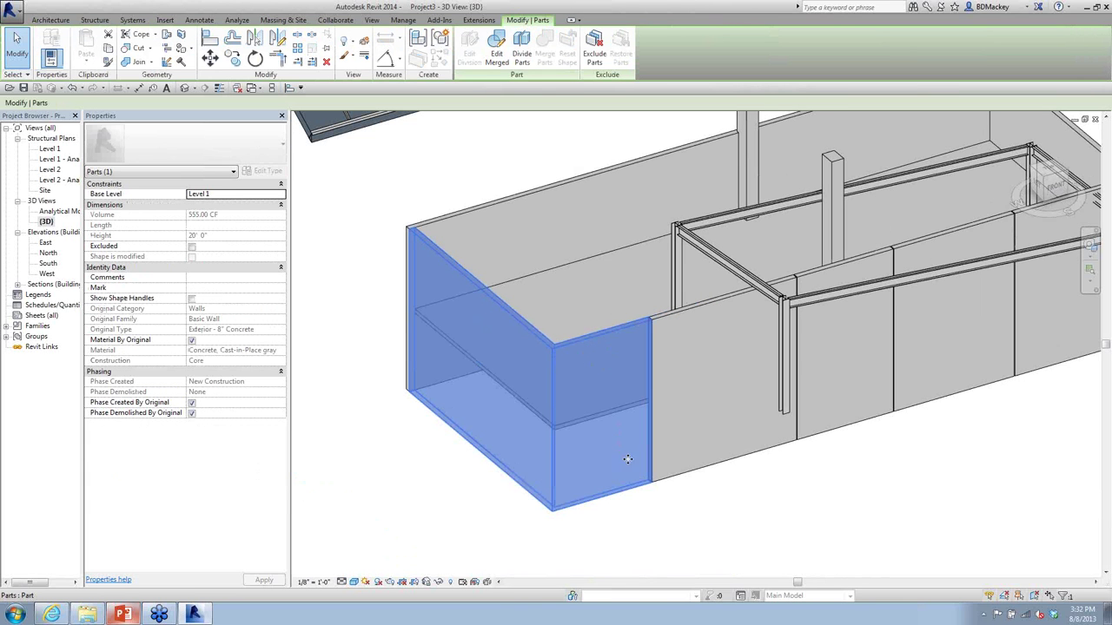
pyautogui.keyDown('shift'); pyautogui.moveTo(614, 465); pyautogui.dragTo(782, 490, button='middle'); pyautogui.keyUp('shift')
pyautogui.click(782, 490)
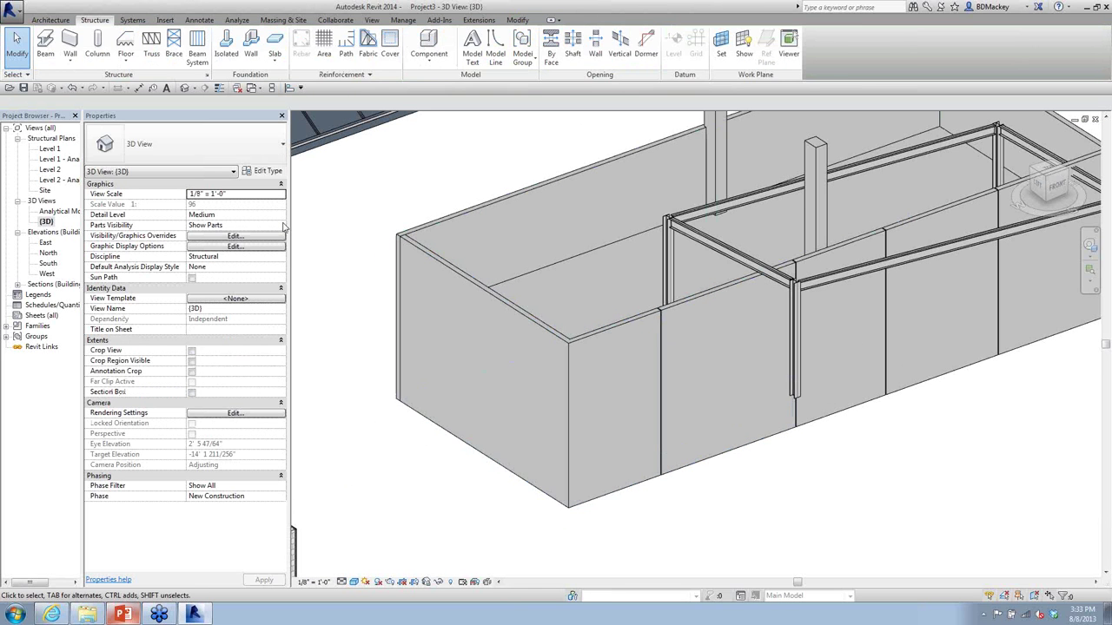
# Step: Set Parts Visibility to Show Original and place a window in the south wall near its west end
pyautogui.click(226, 225)
pyautogui.click(217, 244)
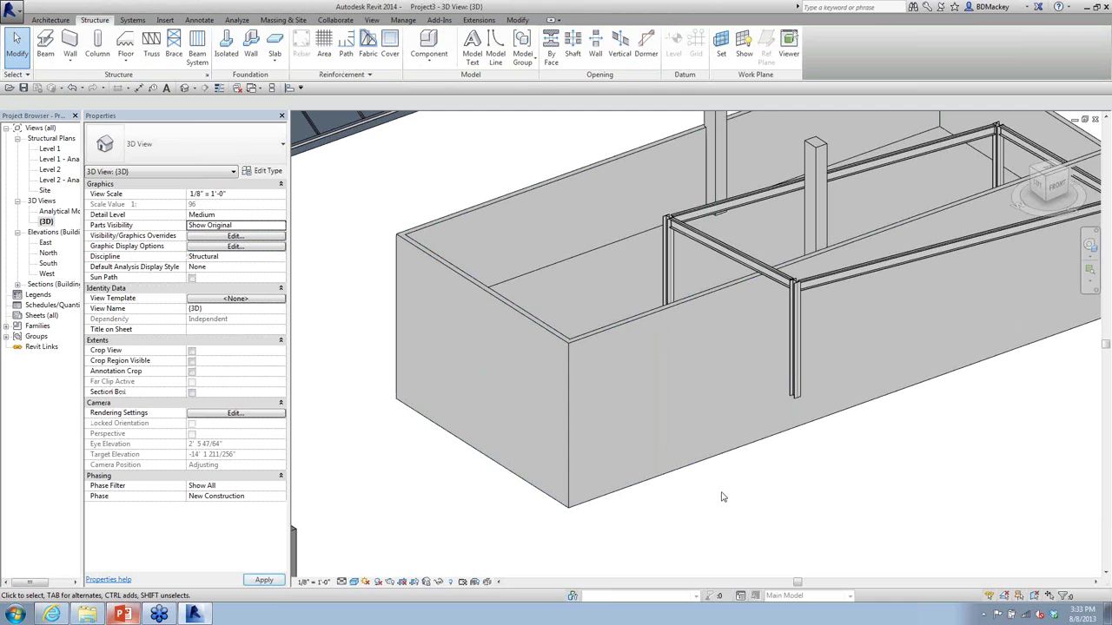
pyautogui.click(54, 20)
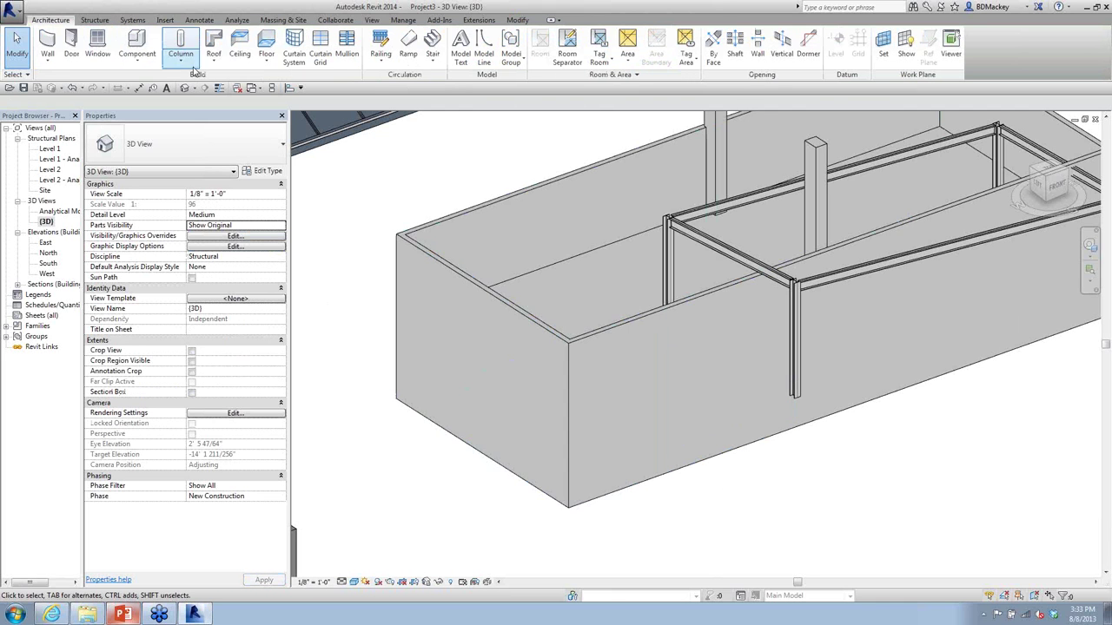
pyautogui.click(97, 39)
pyautogui.click(660, 376)
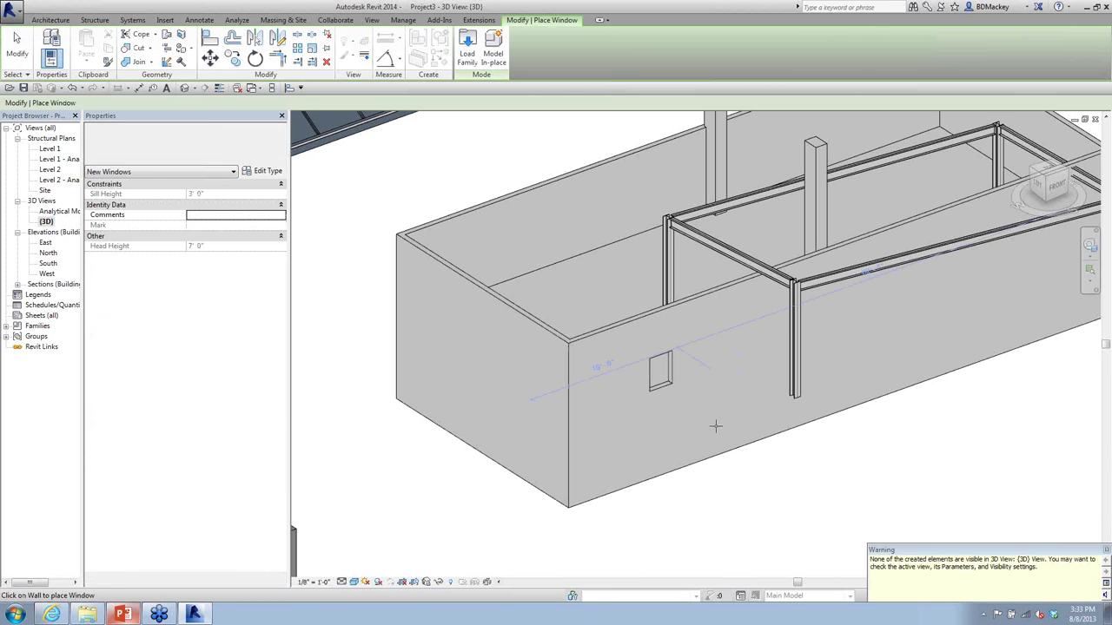
pyautogui.press('Escape')
pyautogui.press('Escape')
pyautogui.keyDown('shift'); pyautogui.moveTo(721, 459); pyautogui.dragTo(723, 395, button='middle'); pyautogui.keyUp('shift')
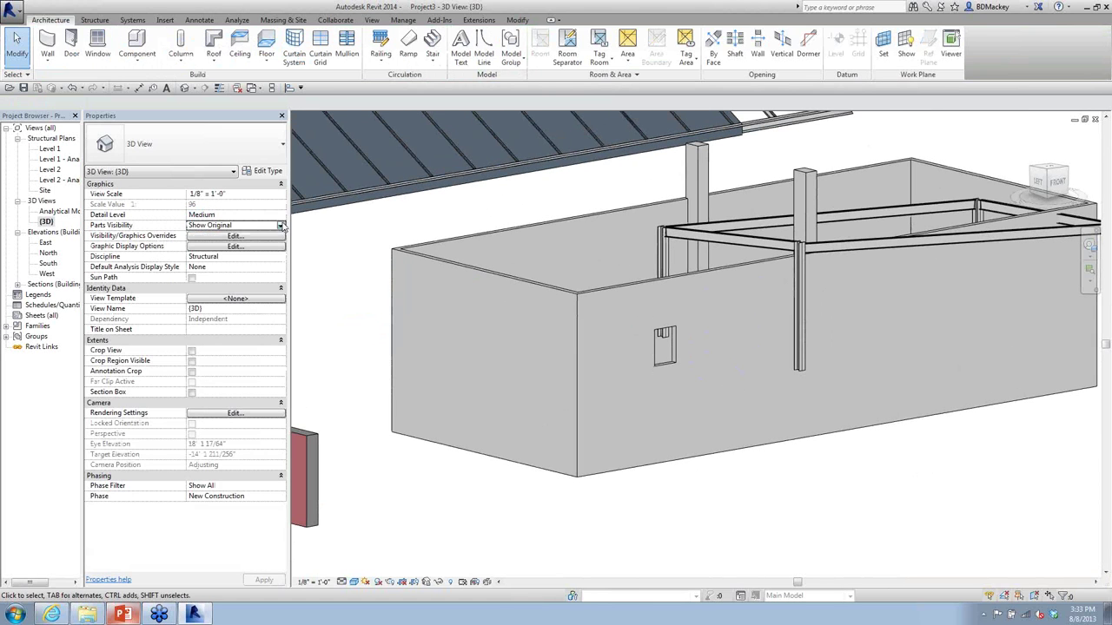
# Step: Set the 3D view's Parts Visibility to Show Parts and switch to the 3D Coordination view of BHM-Structure-2014.rvt
pyautogui.click(214, 225)
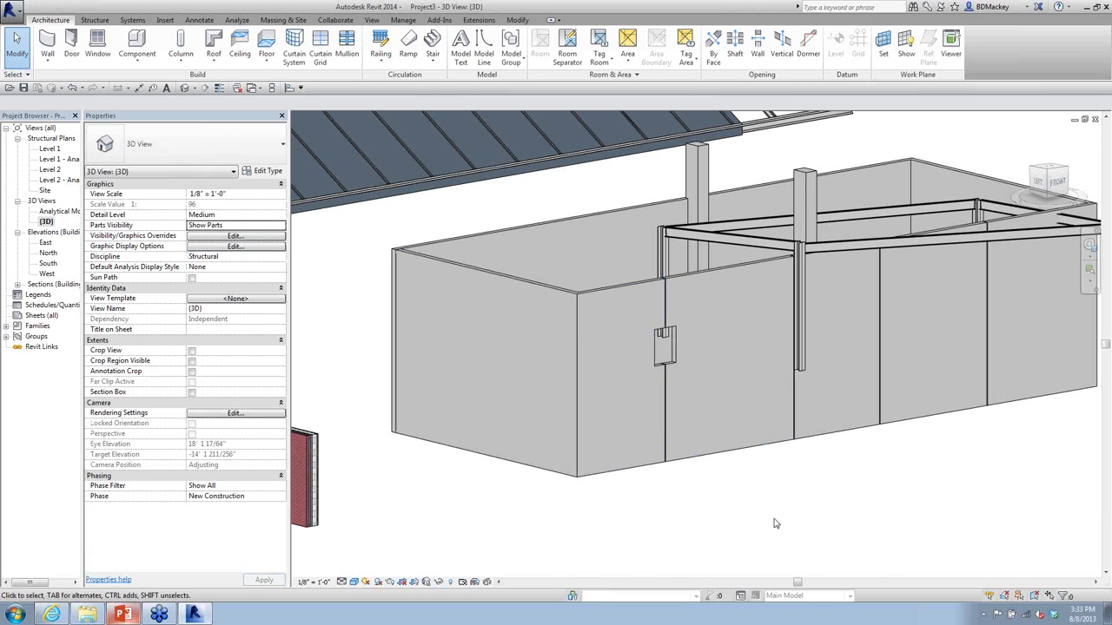
pyautogui.hotkey('ctrl', 'Tab')
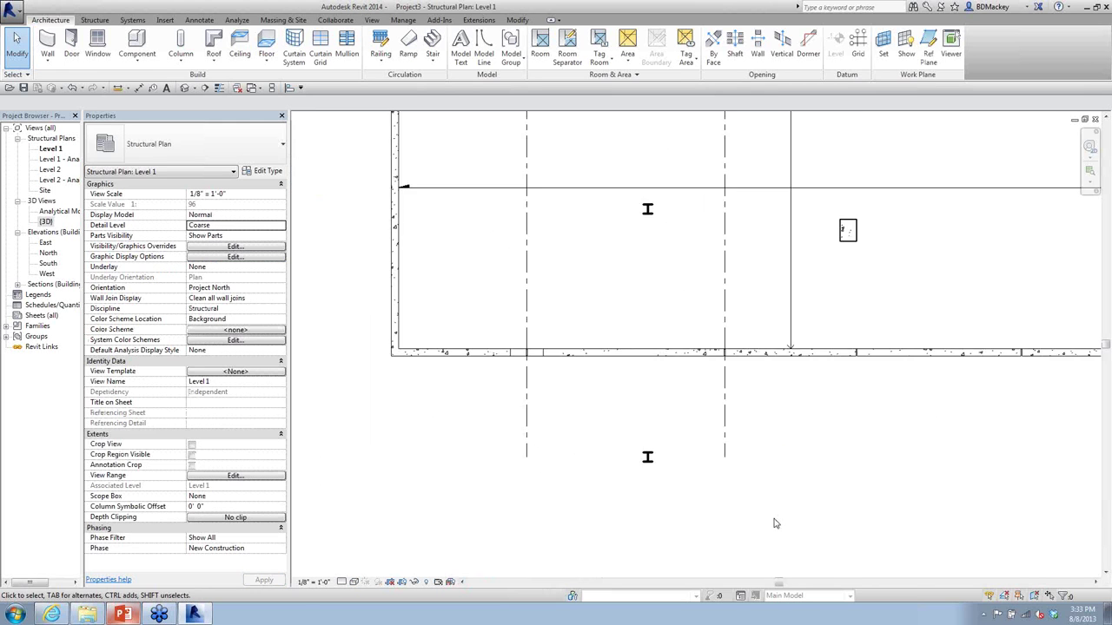
pyautogui.scroll(-3, 775, 523)
pyautogui.hotkey('ctrl', 'Tab')
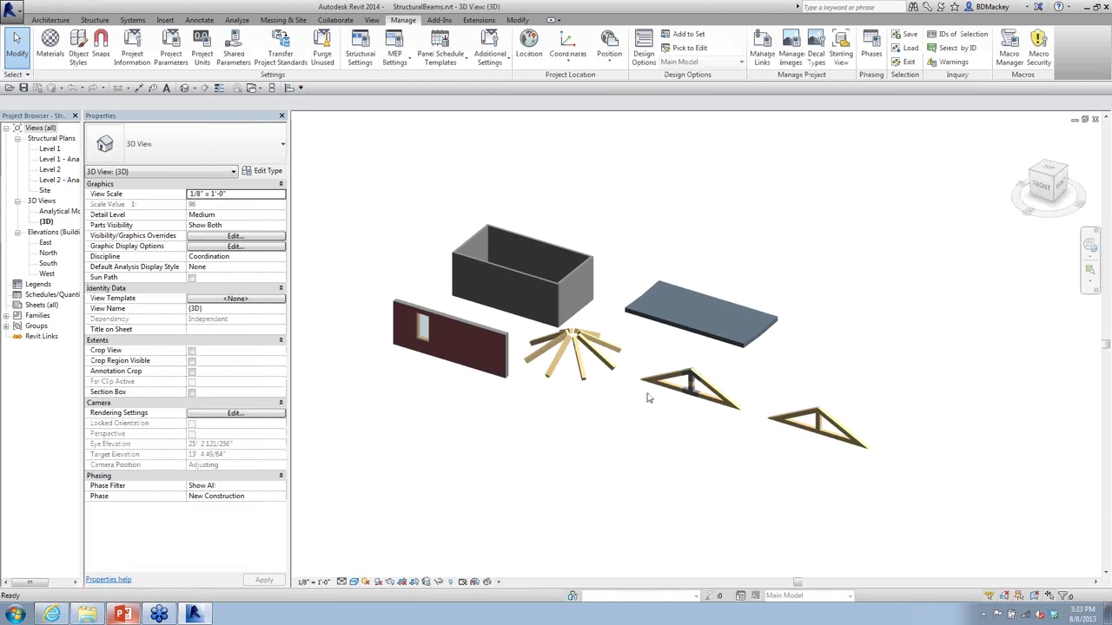
pyautogui.hotkey('ctrl', 'Tab')
# Step: Window-select the red-walled wing, filter the selection to the Parts category only, and delete those parts
pyautogui.scroll(5, 529, 356)
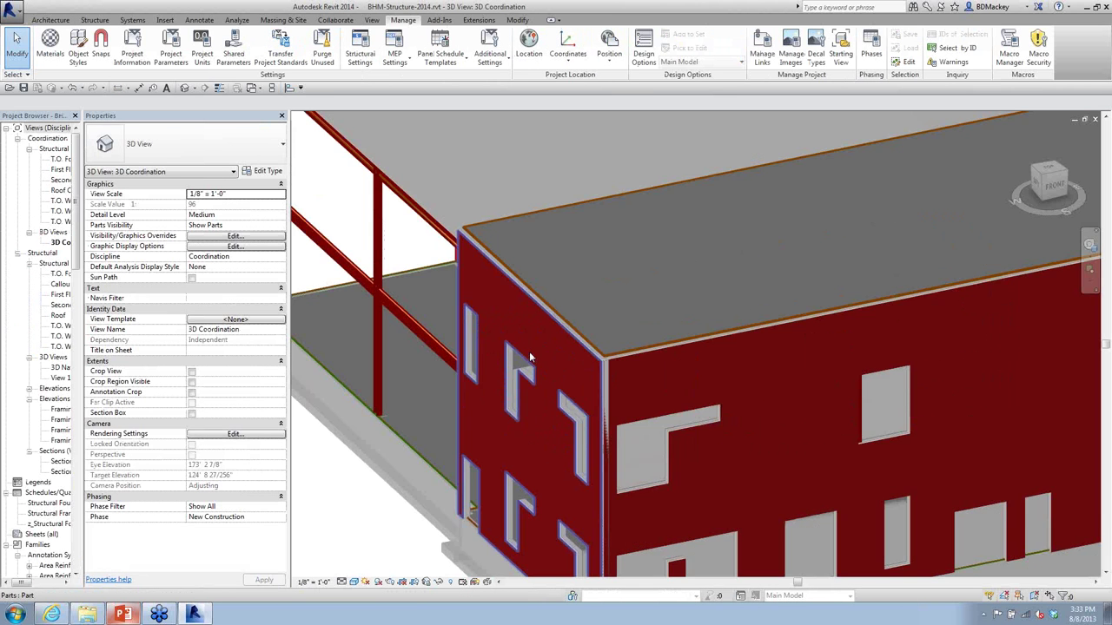
pyautogui.scroll(3, 582, 373)
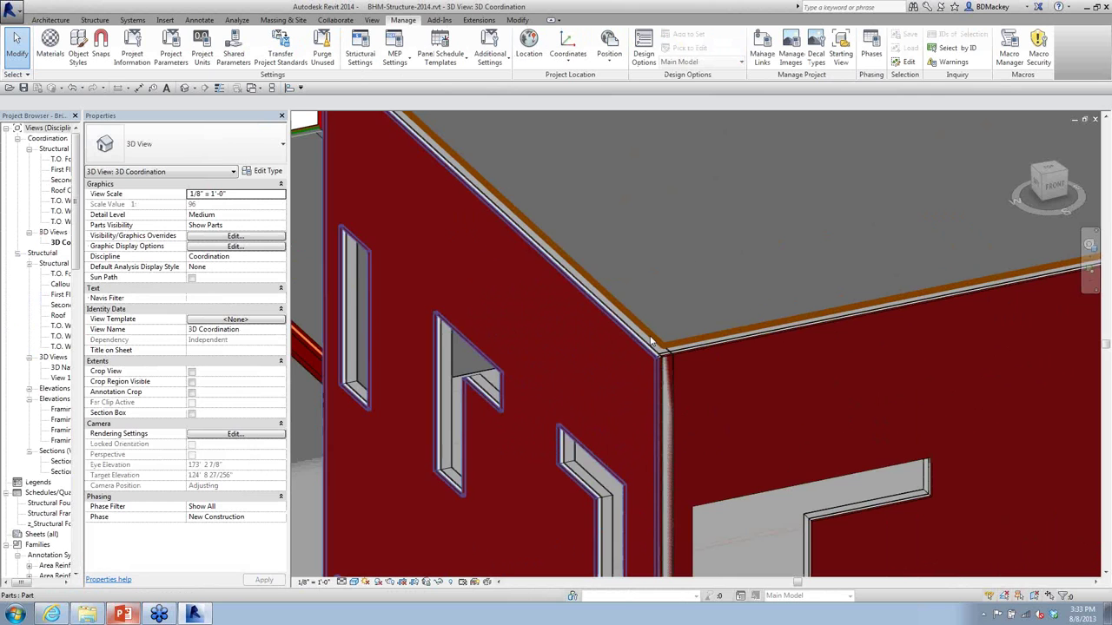
pyautogui.scroll(-7, 740, 341)
pyautogui.keyDown('shift'); pyautogui.moveTo(845, 405); pyautogui.dragTo(805, 404, button='middle'); pyautogui.keyUp('shift')
pyautogui.scroll(-2, 804, 399)
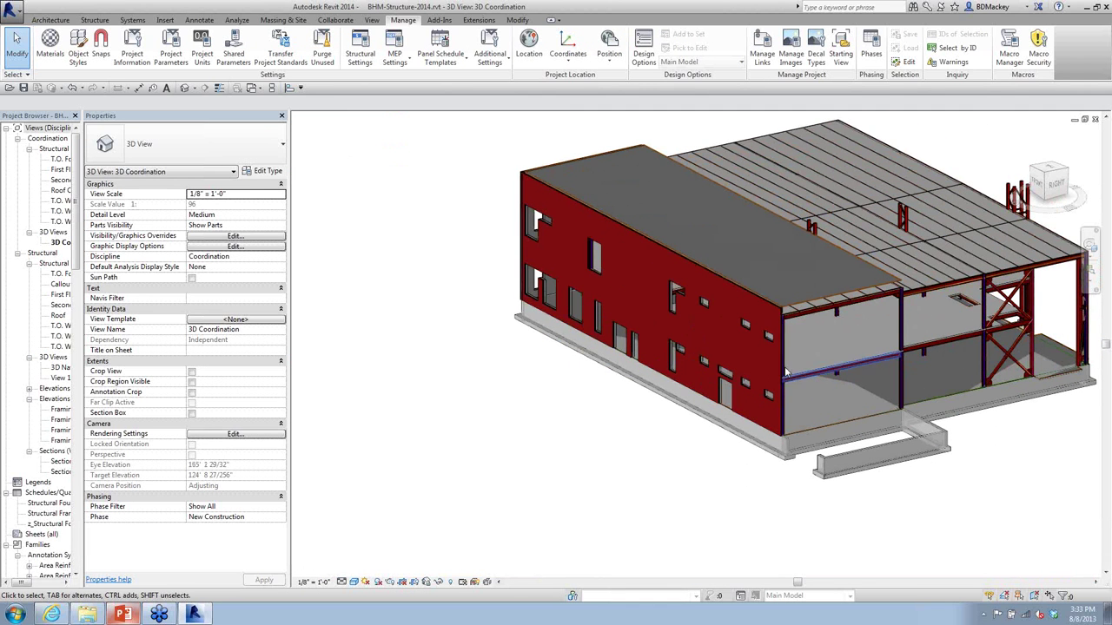
pyautogui.scroll(-2, 738, 304)
pyautogui.moveTo(522, 116); pyautogui.dragTo(821, 378)
pyautogui.click(514, 48)
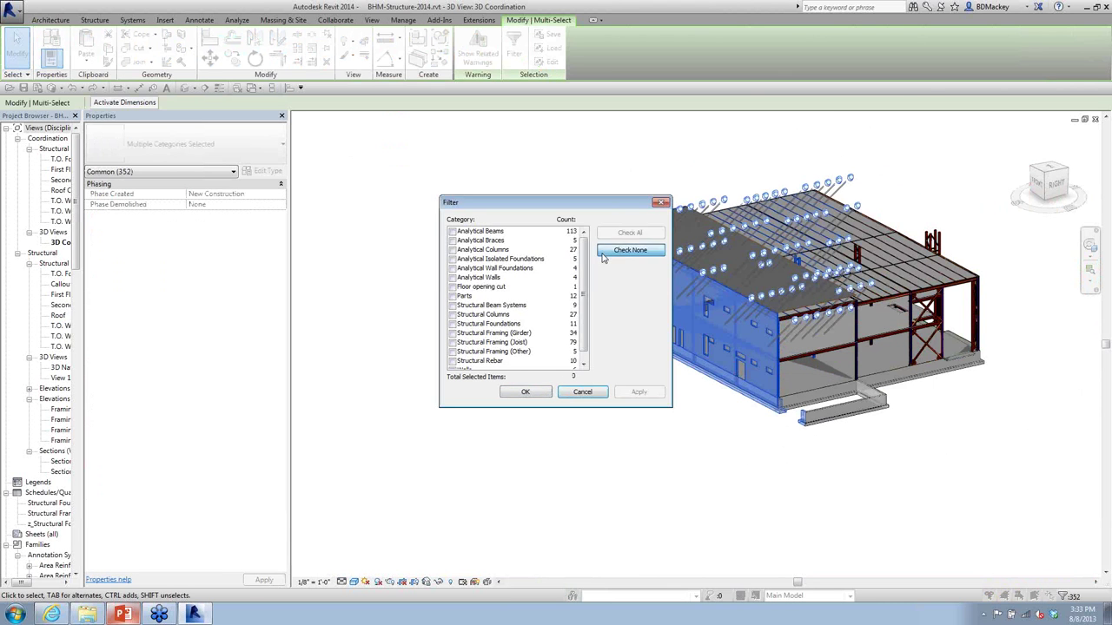
pyautogui.click(631, 250)
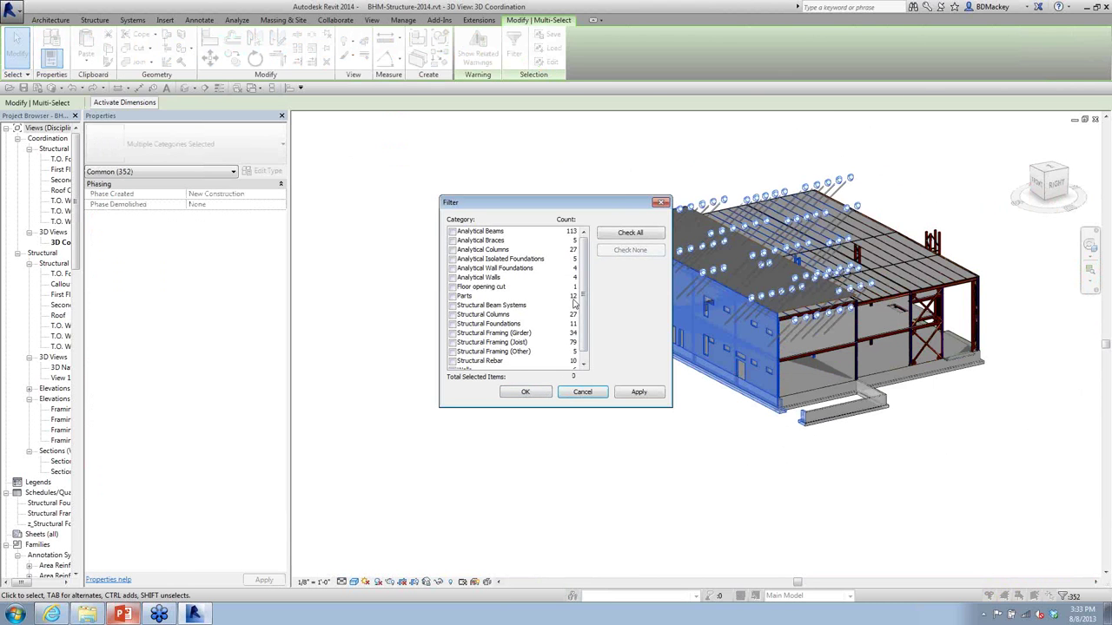
pyautogui.click(453, 305)
pyautogui.click(526, 392)
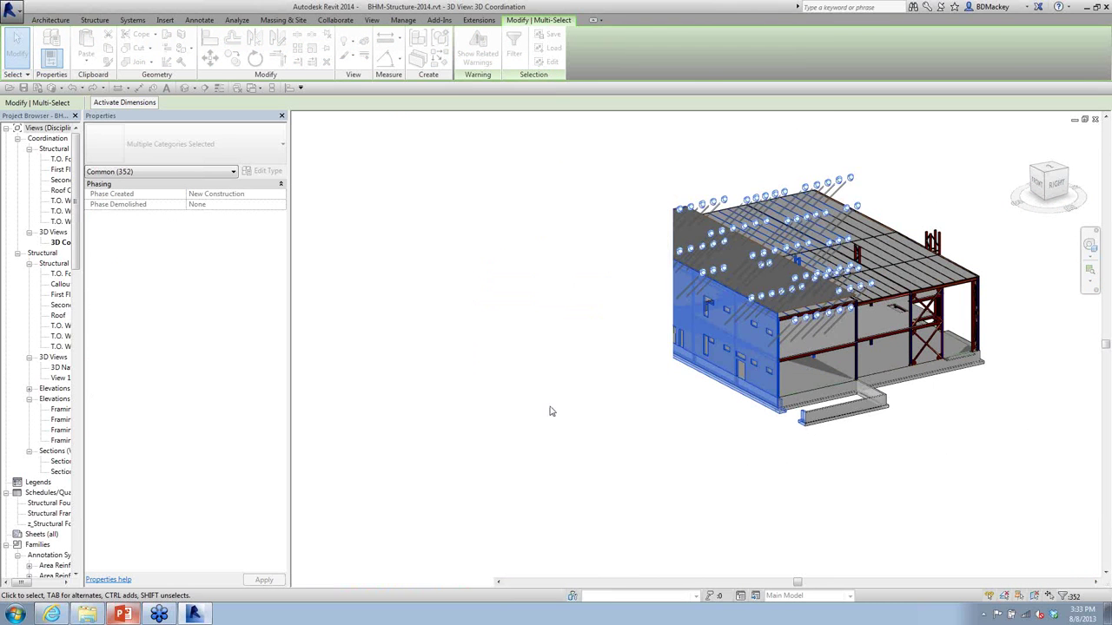
pyautogui.press('Delete')
pyautogui.click(631, 448)
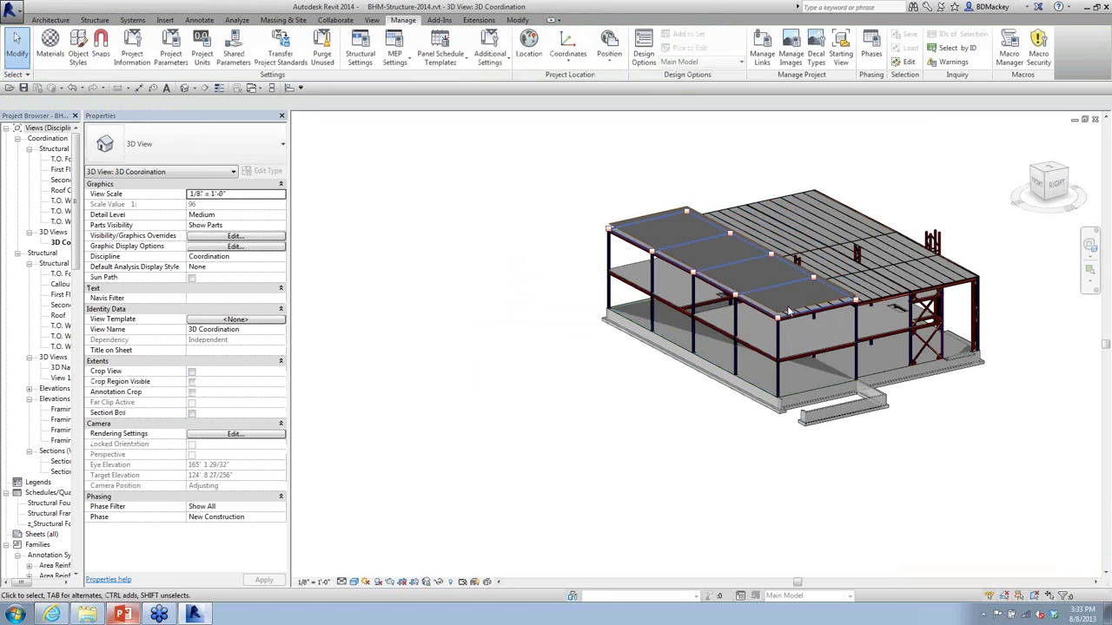
# Step: Widen the Project Browser and turn on the BHM-Office-2014.rvt and BHM-Office-MEP-2013.rvt links in the 3D Coordination view
pyautogui.scroll(5, 790, 382)
pyautogui.moveTo(795, 408); pyautogui.dragTo(801, 352, button='middle')
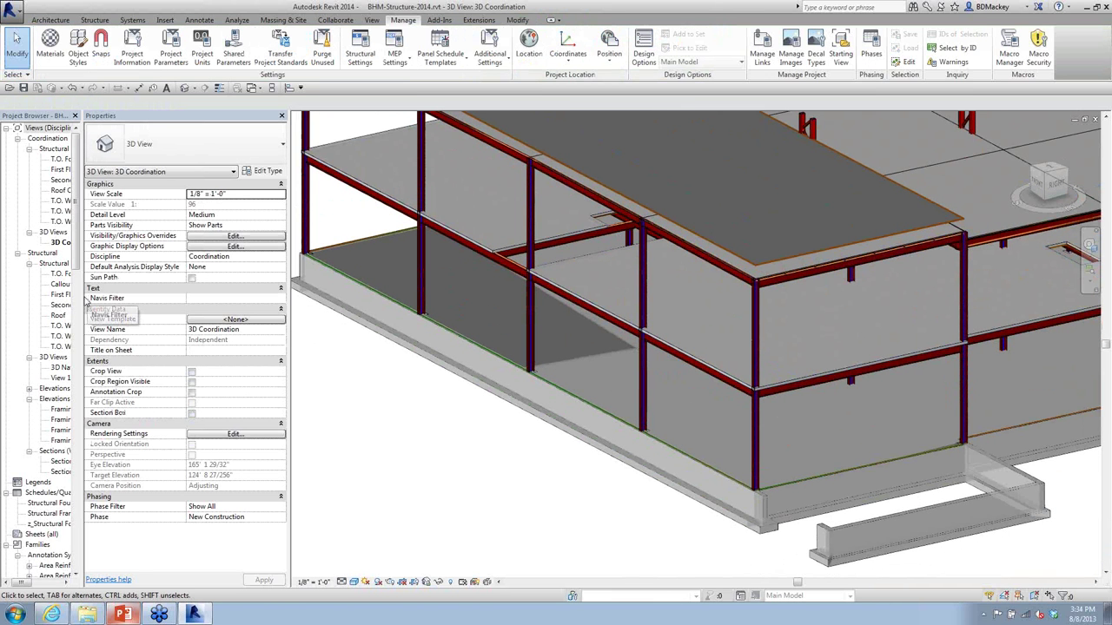
pyautogui.moveTo(82, 297); pyautogui.dragTo(130, 298)
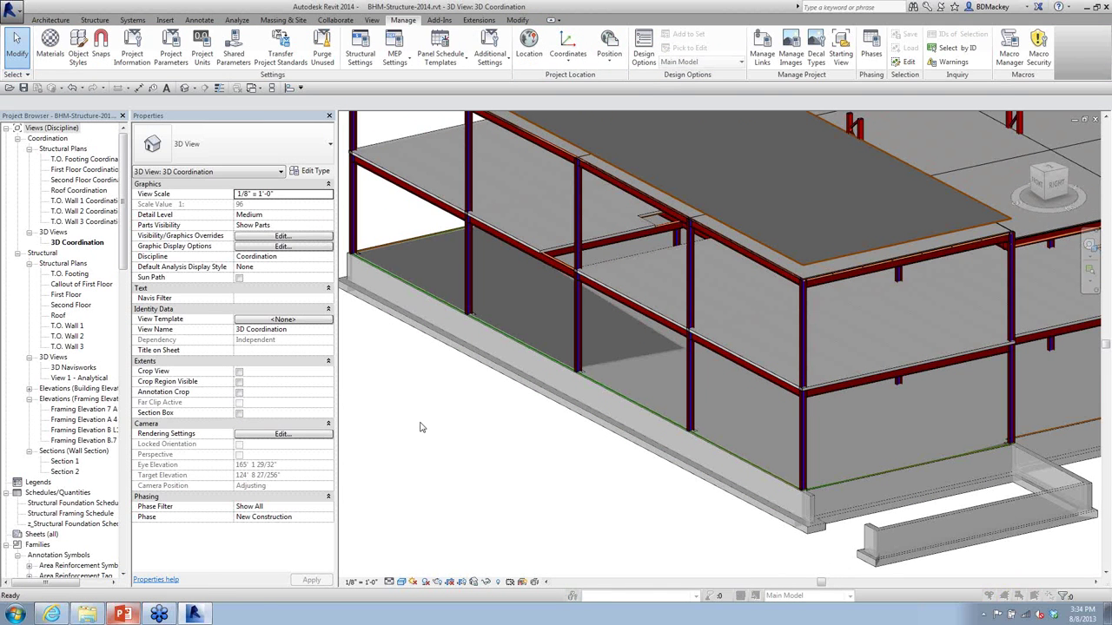
pyautogui.press('v')
pyautogui.press('g')
pyautogui.click(323, 133)
pyautogui.click(63, 186)
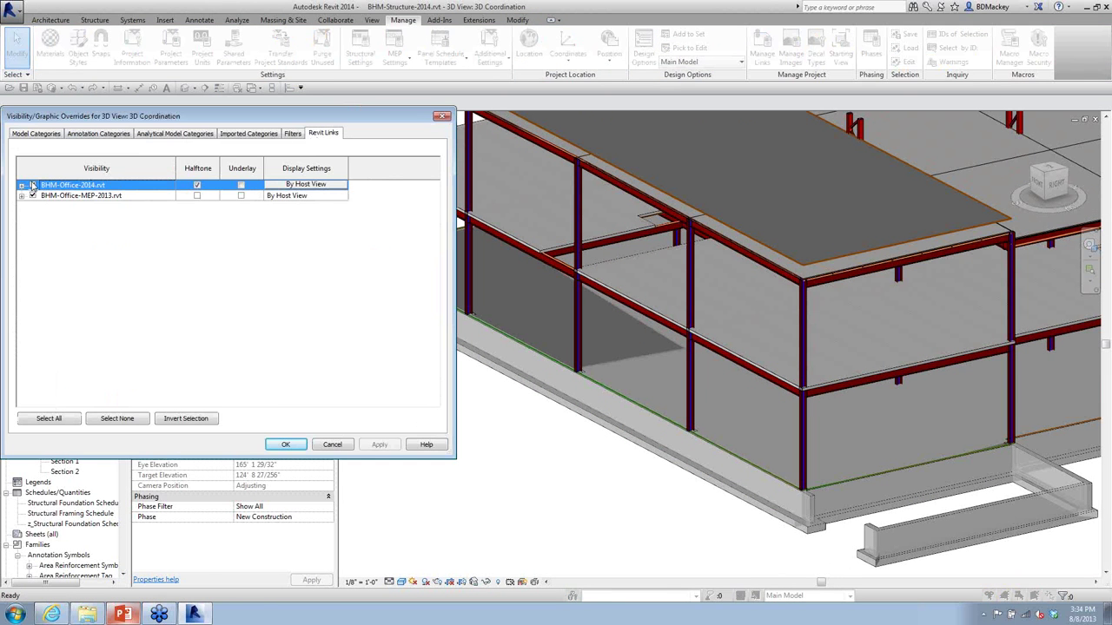
pyautogui.click(33, 185)
pyautogui.click(276, 445)
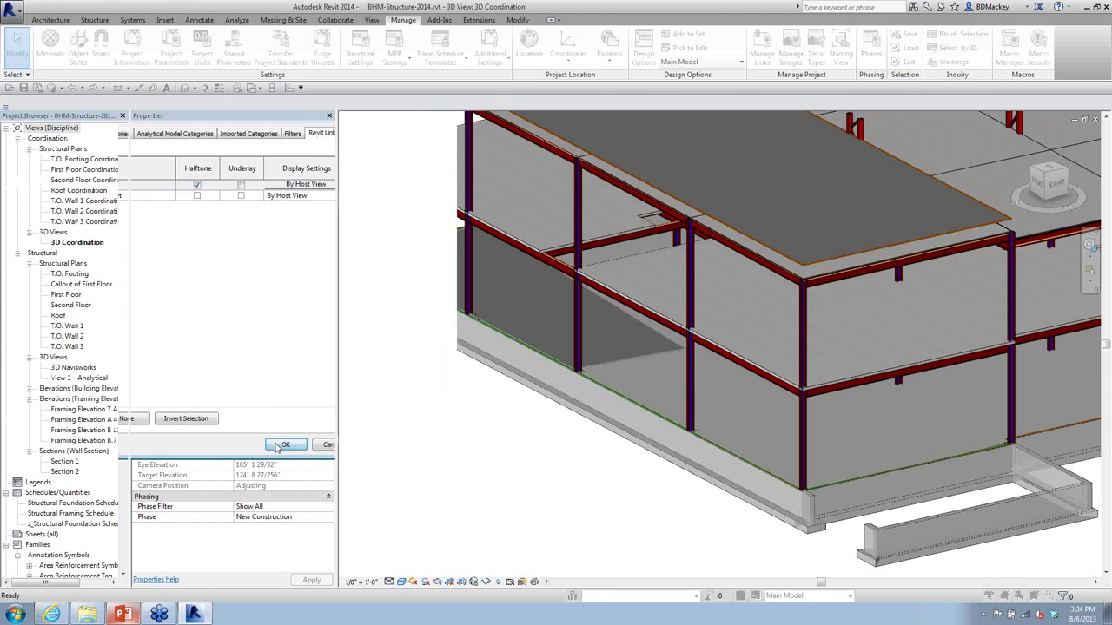
# Step: Select the long red exterior wall with the many windows inside the linked office model and create parts from it
pyautogui.scroll(-2, 683, 478)
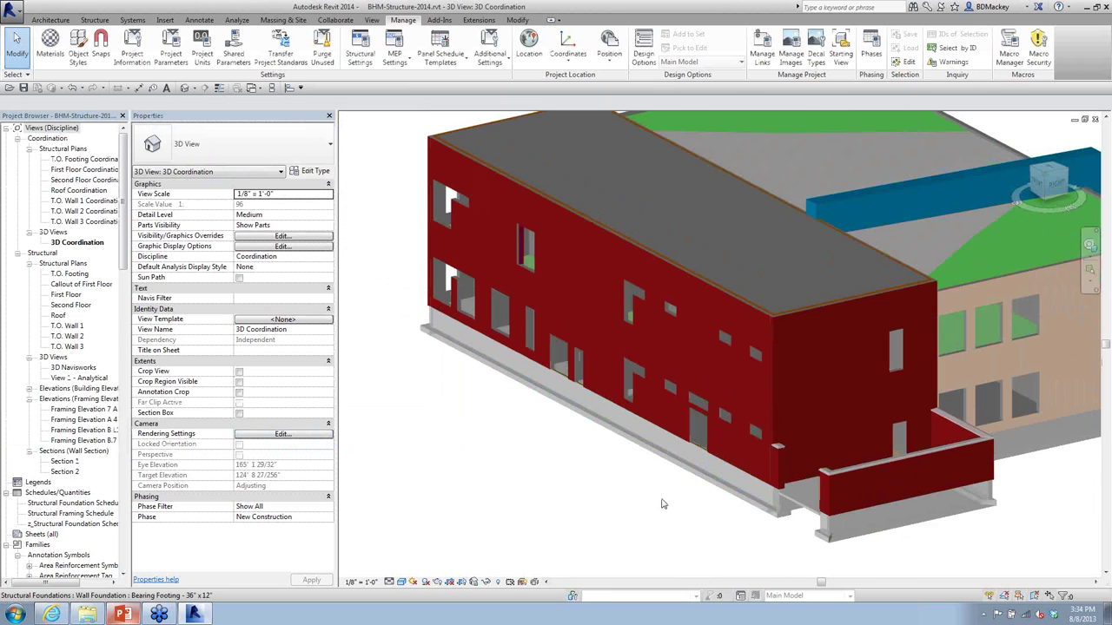
pyautogui.moveTo(683, 506); pyautogui.dragTo(715, 509, button='middle')
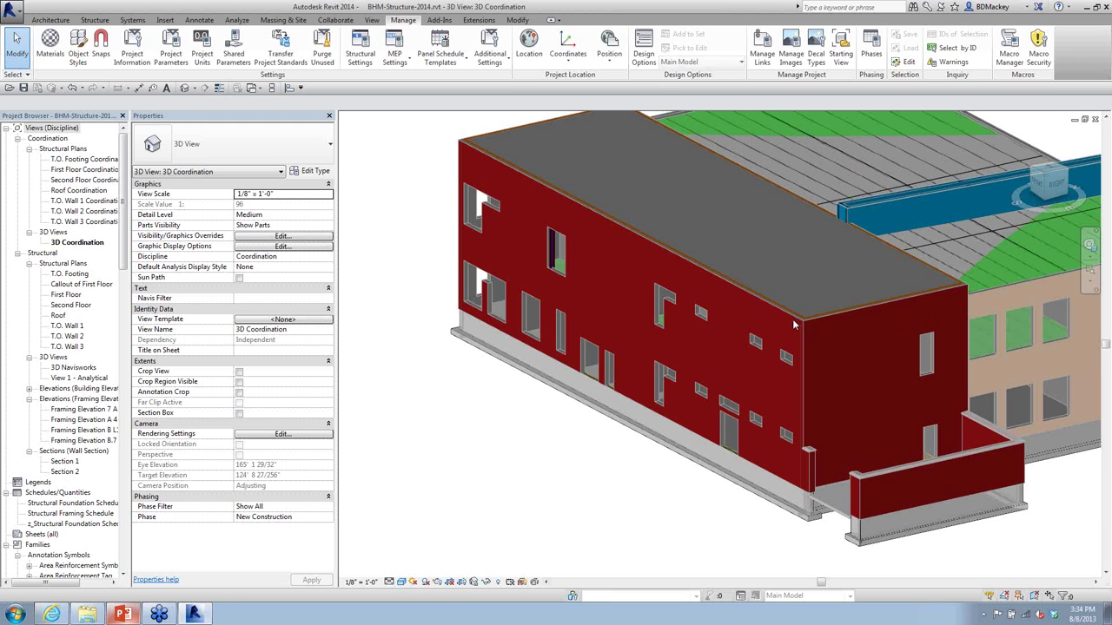
pyautogui.click(784, 362)
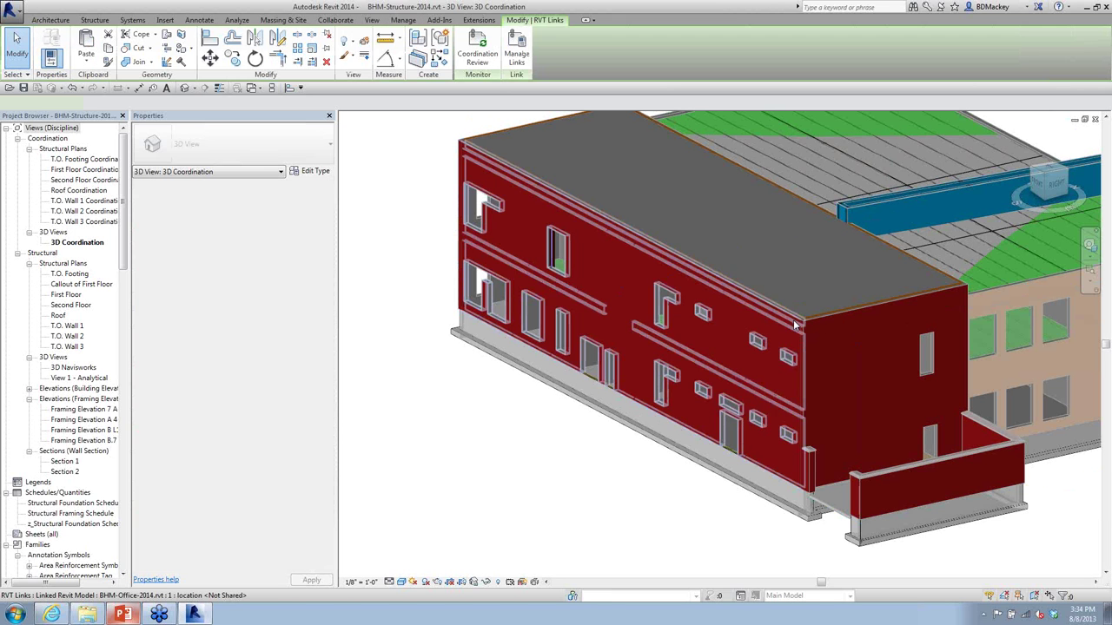
pyautogui.click(750, 438)
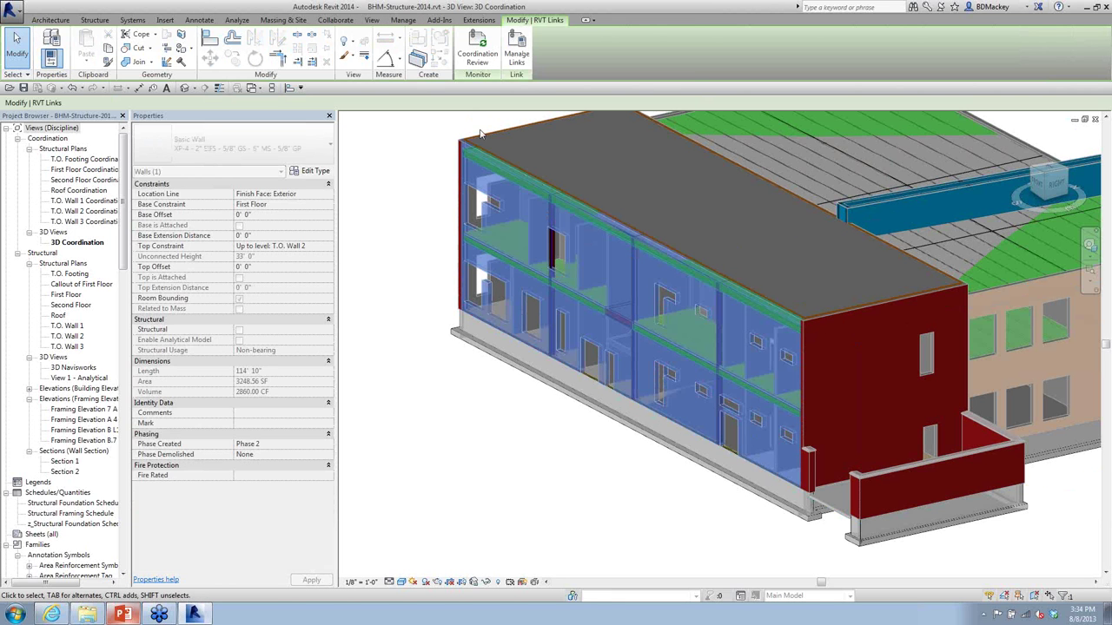
pyautogui.click(419, 59)
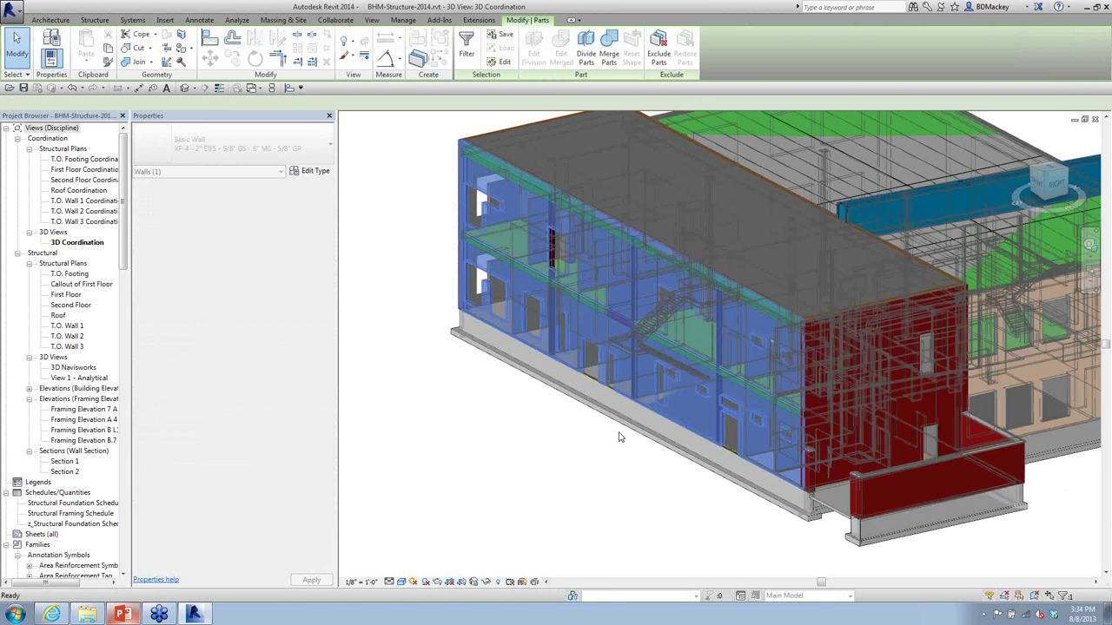
# Step: Hide the BHM-Office-2014.rvt and BHM-Office-MEP-2013.rvt links in the 3D Coordination view
pyautogui.click(620, 437)
pyautogui.press('v')
pyautogui.press('g')
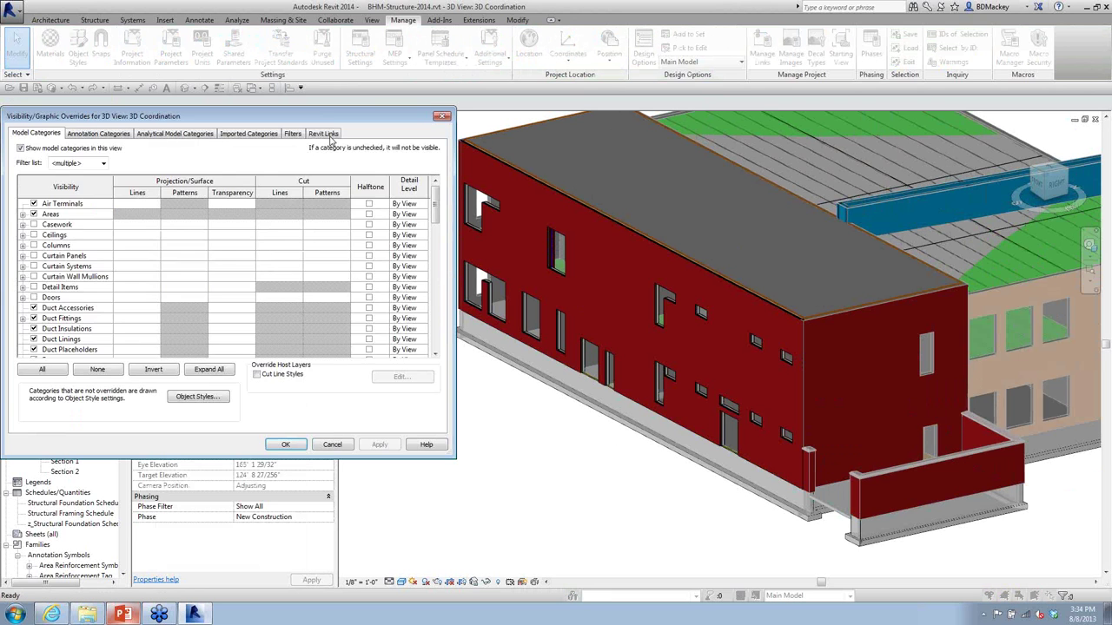
pyautogui.click(324, 133)
pyautogui.click(35, 196)
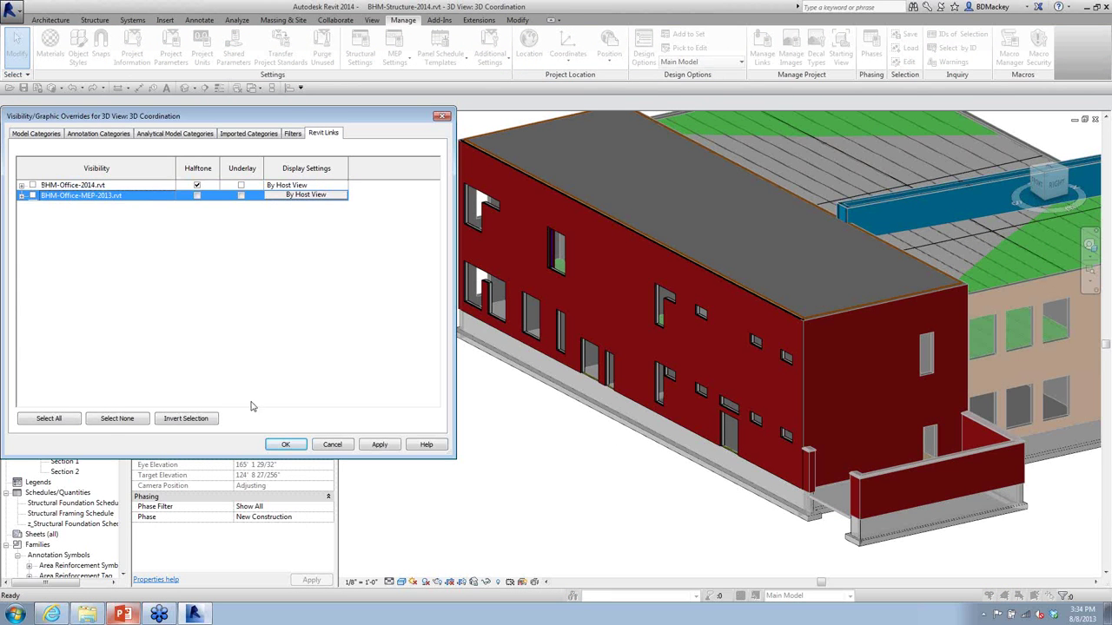
pyautogui.click(285, 444)
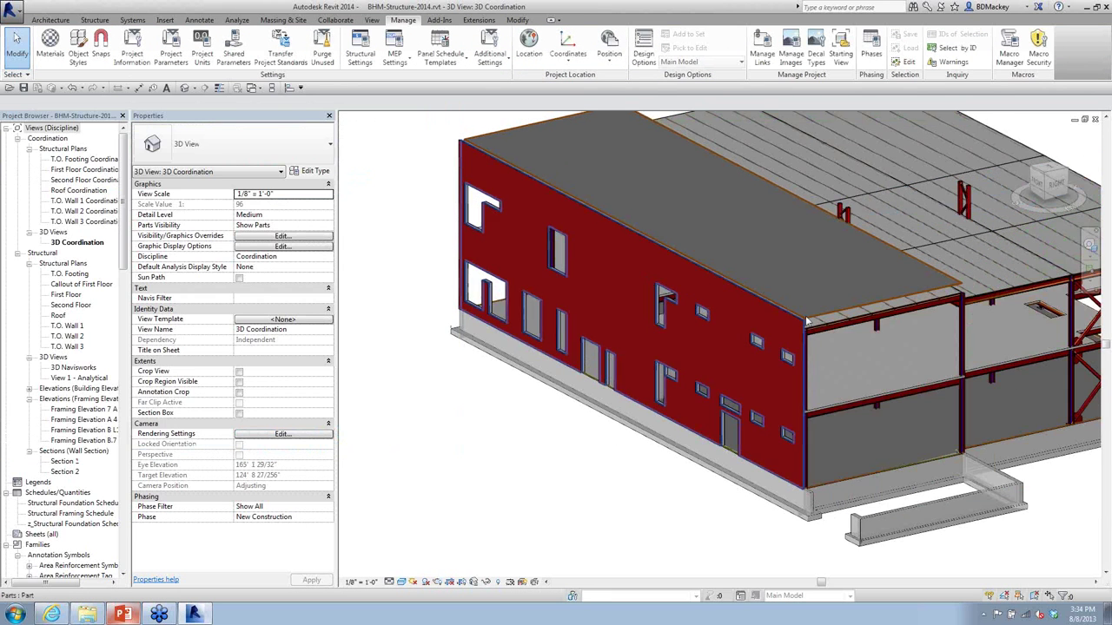
# Step: Exclude the outermost 2" EIFS layer part of the long exterior wall at the building corner
pyautogui.scroll(5, 786, 300)
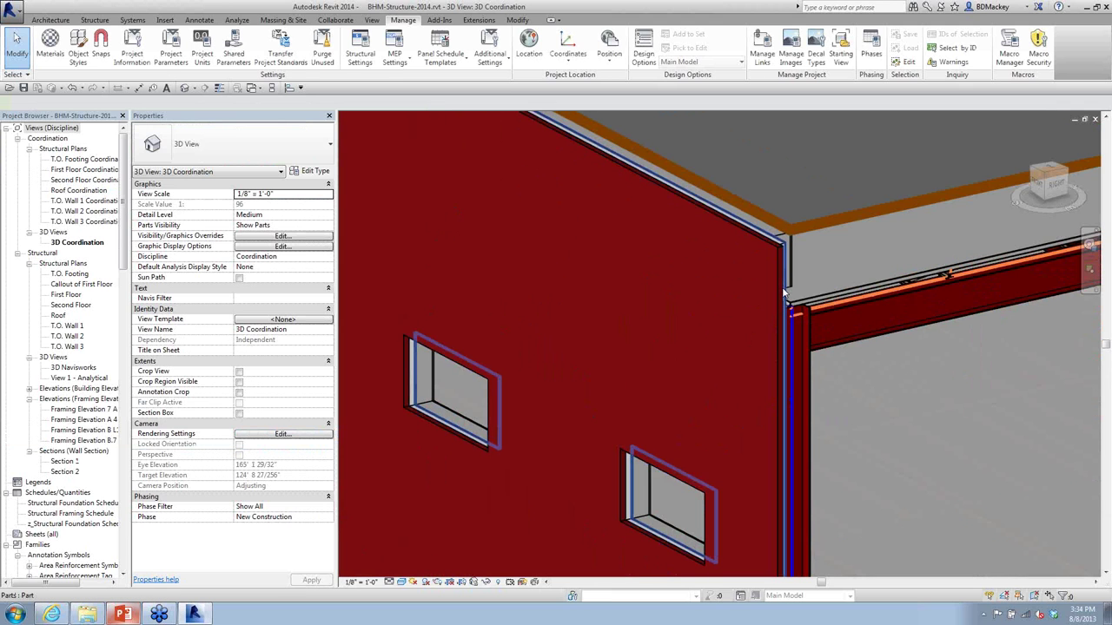
pyautogui.click(783, 291)
pyautogui.scroll(-3, 783, 288)
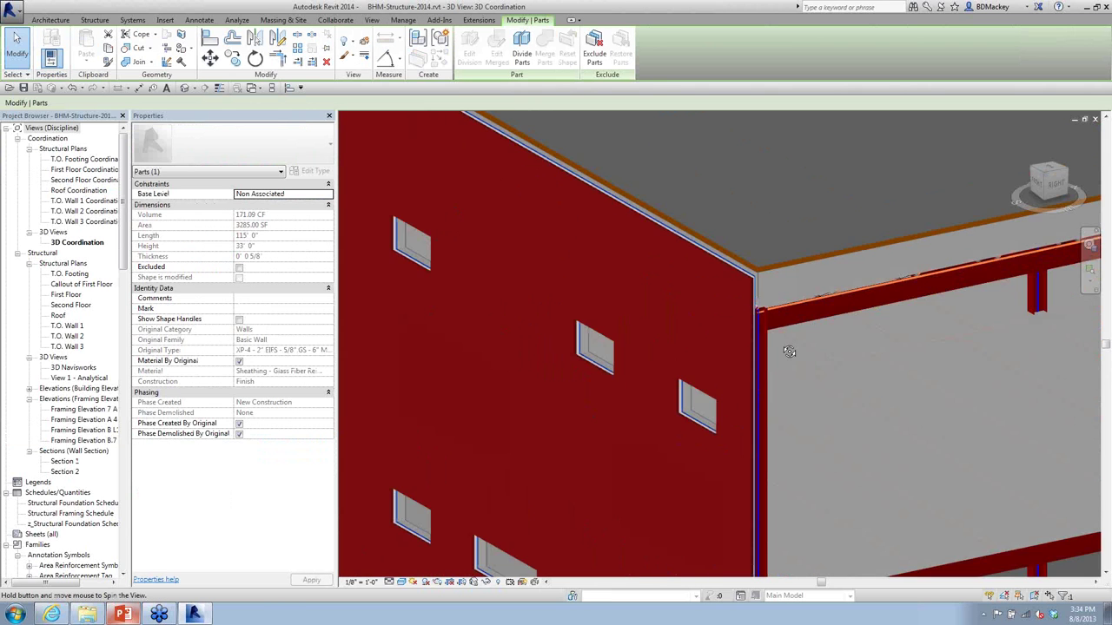
pyautogui.keyDown('shift'); pyautogui.moveTo(789, 350); pyautogui.dragTo(694, 455, button='middle'); pyautogui.keyUp('shift')
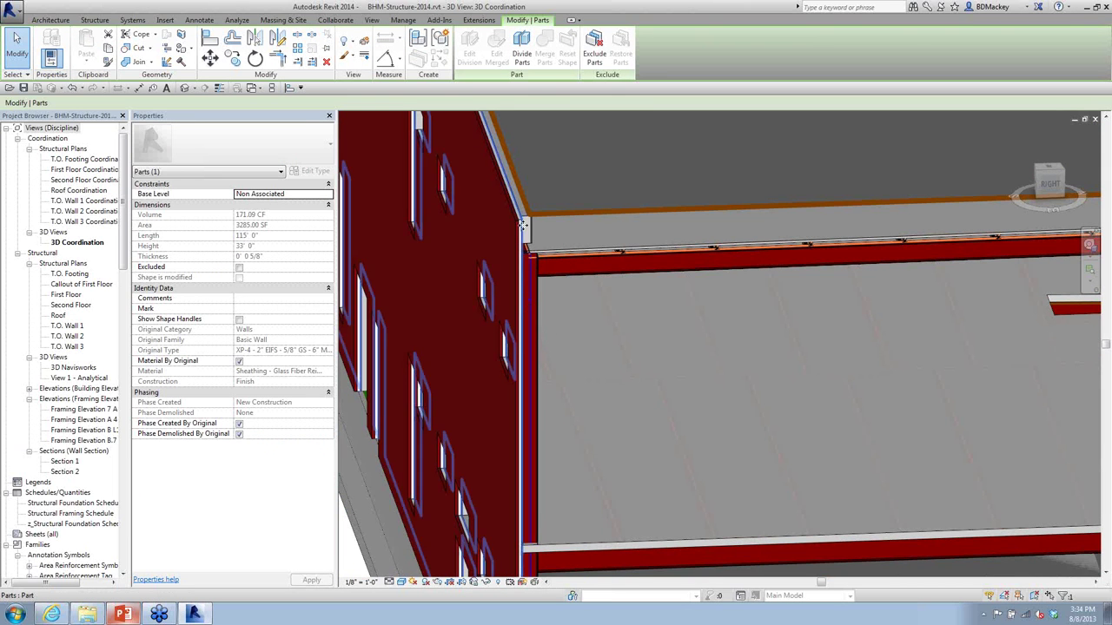
pyautogui.scroll(4, 513, 246)
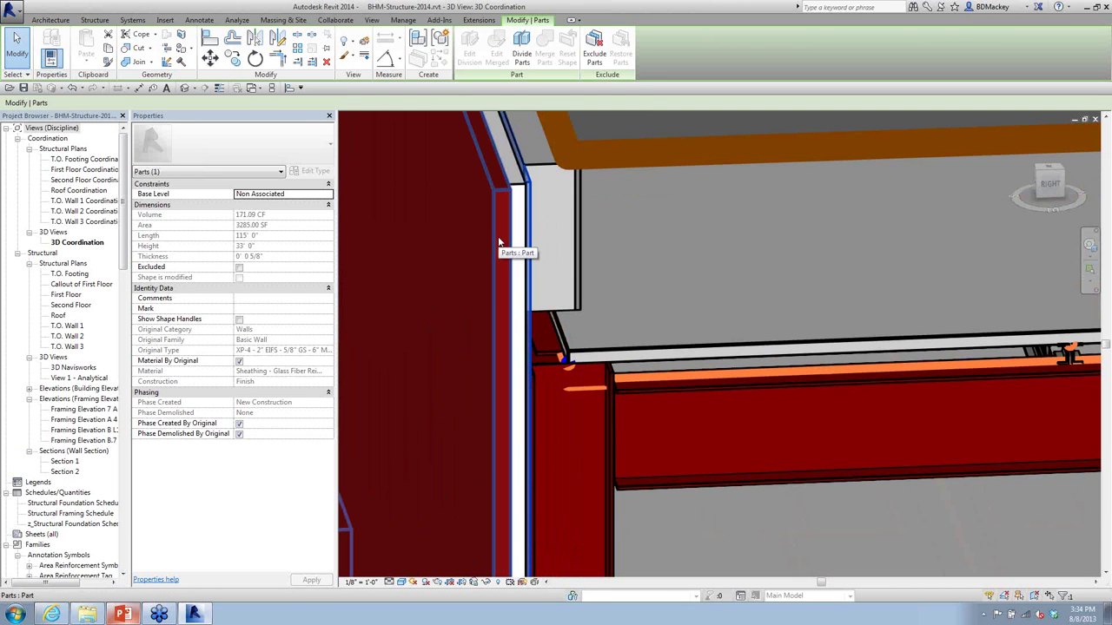
pyautogui.click(498, 241)
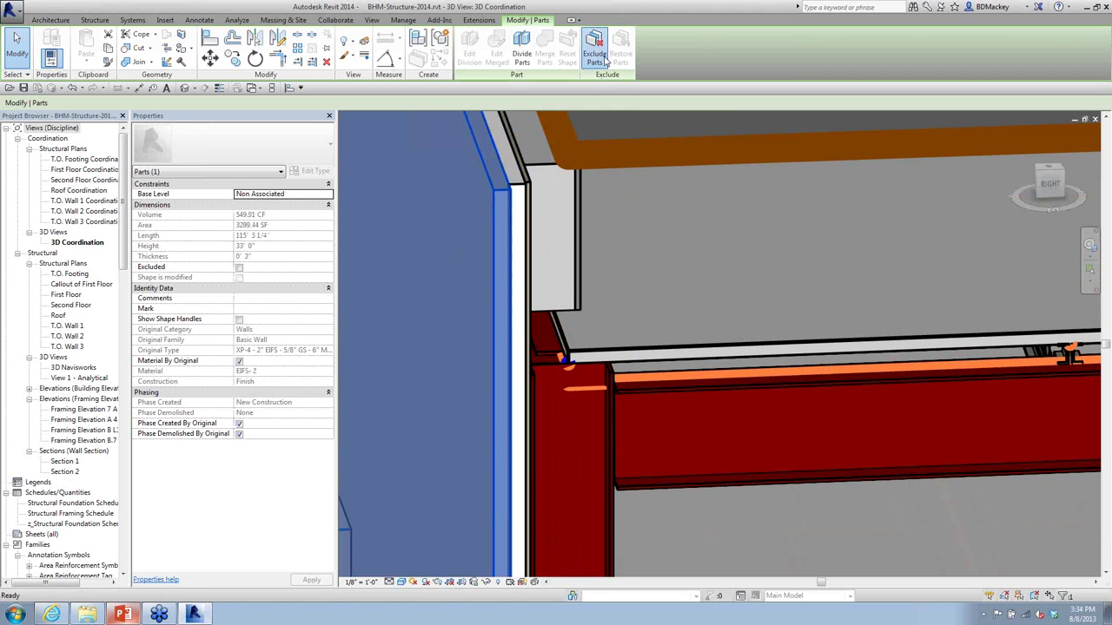
pyautogui.click(600, 56)
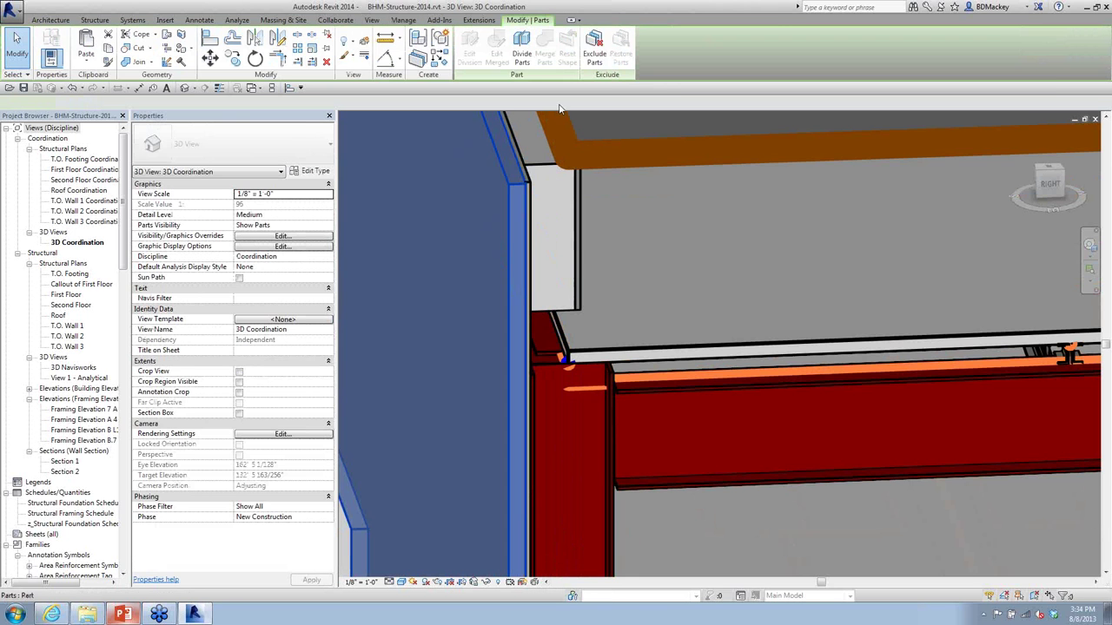
pyautogui.press('Escape')
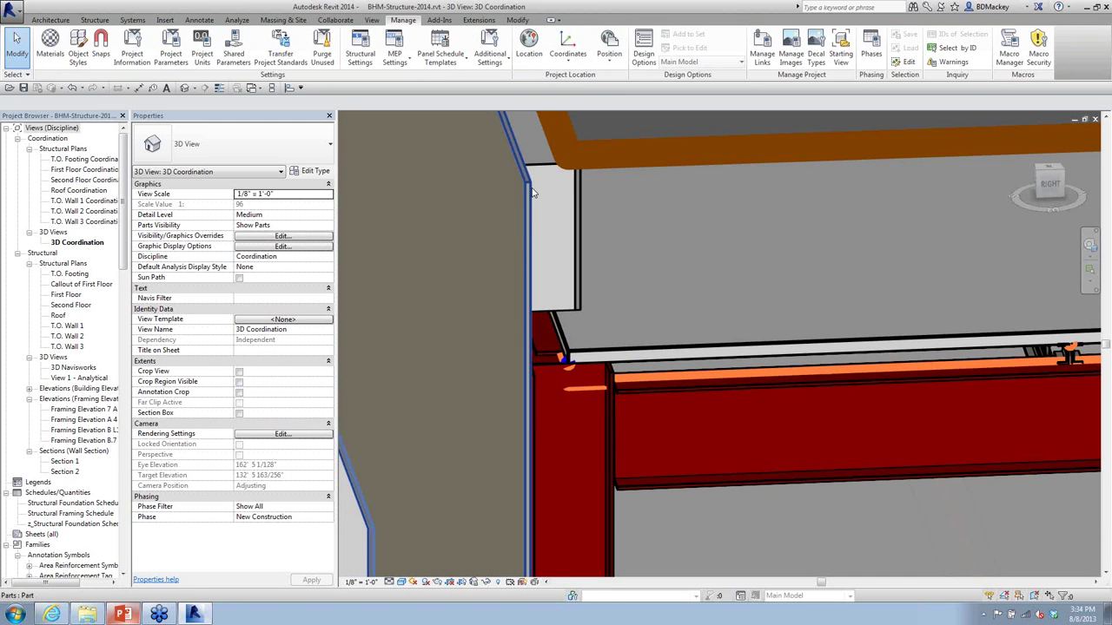
# Step: Exclude the wall's exterior 5/8" sheathing part and its interior 5/8" GWB part above the roof edge
pyautogui.click(525, 193)
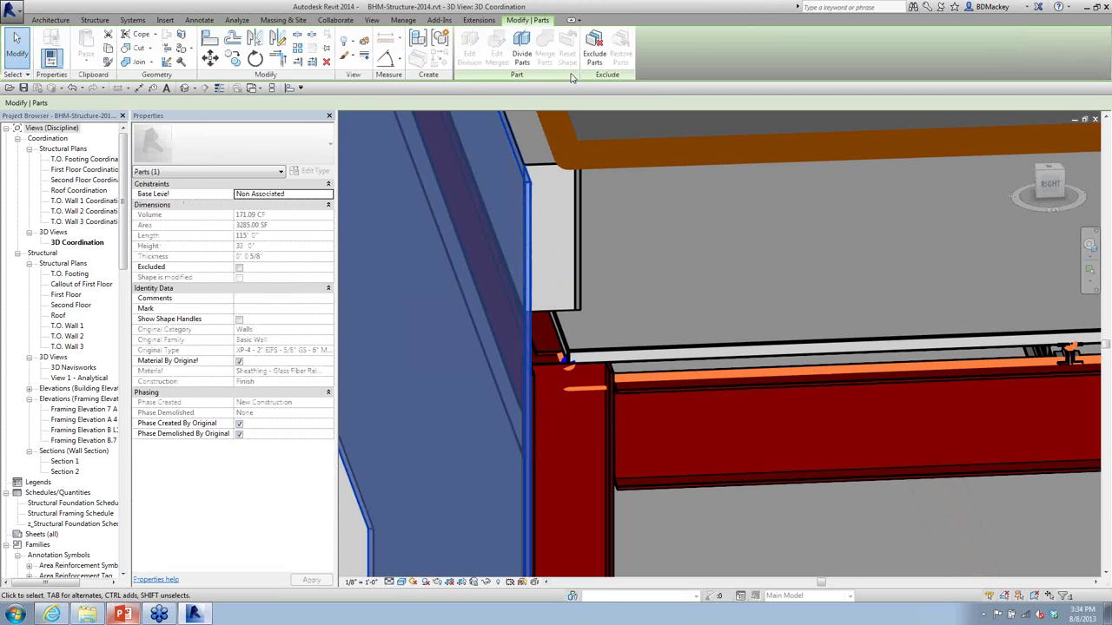
pyautogui.click(599, 56)
pyautogui.click(589, 198)
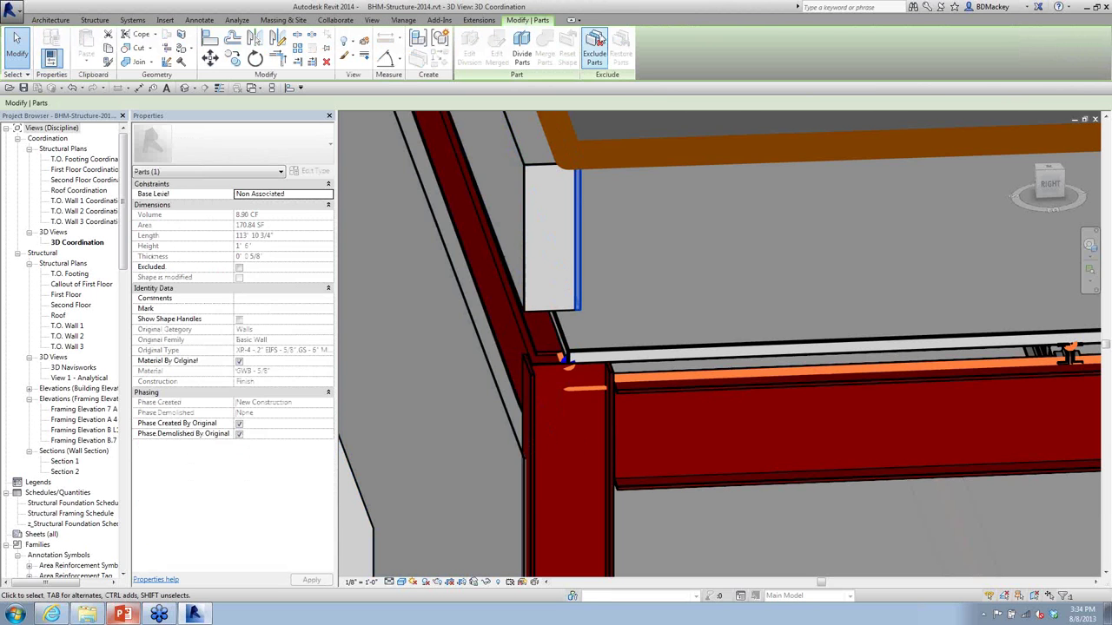
pyautogui.click(595, 46)
# Step: Select the remaining metal stud core part and examine its properties and window openings near the building corner
pyautogui.scroll(-3, 627, 403)
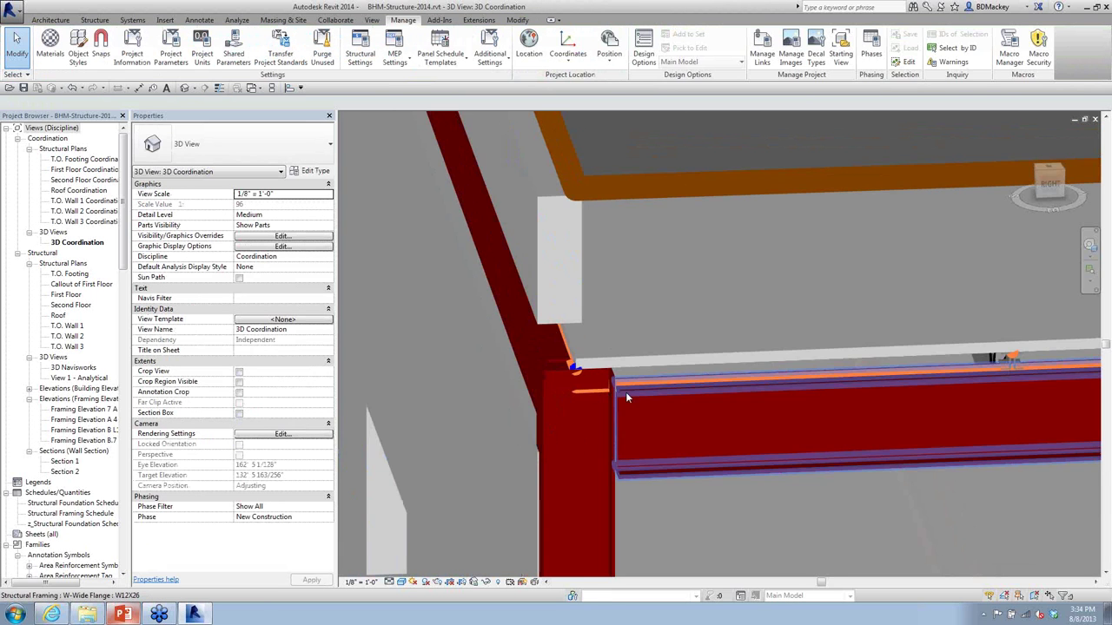
pyautogui.moveTo(629, 415); pyautogui.dragTo(634, 440, button='middle')
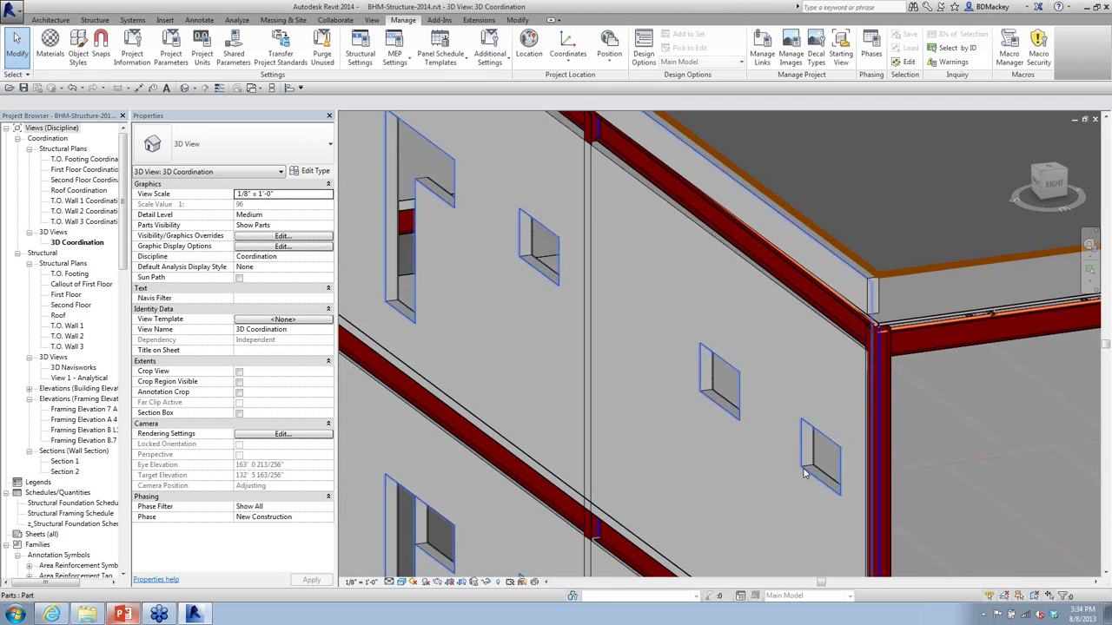
pyautogui.scroll(1, 804, 471)
pyautogui.scroll(5, 803, 473)
pyautogui.click(834, 451)
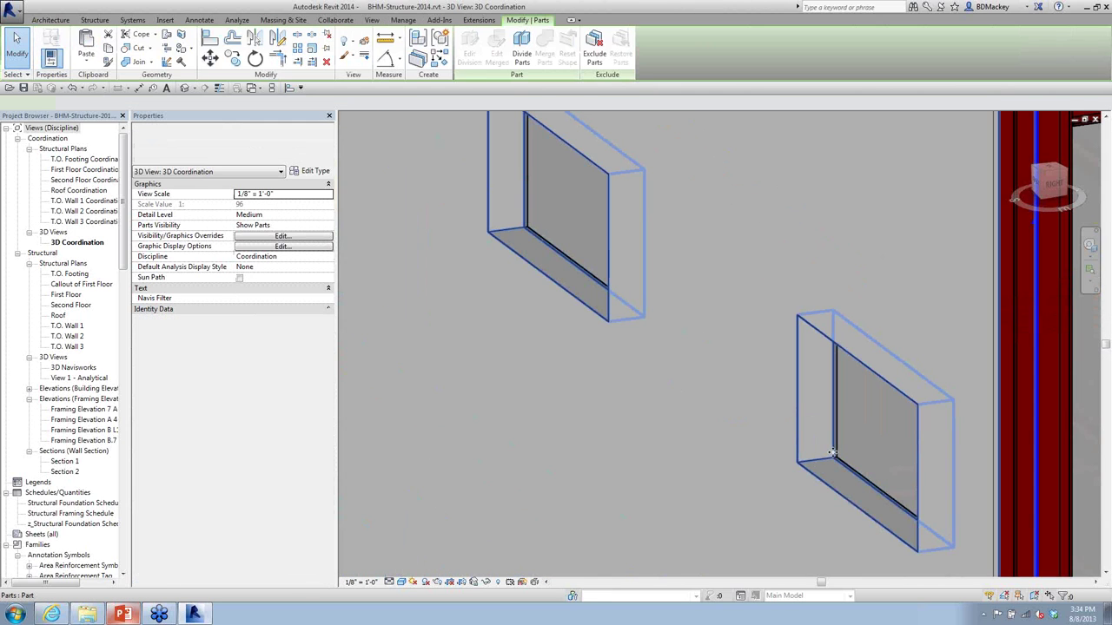
pyautogui.scroll(3, 811, 469)
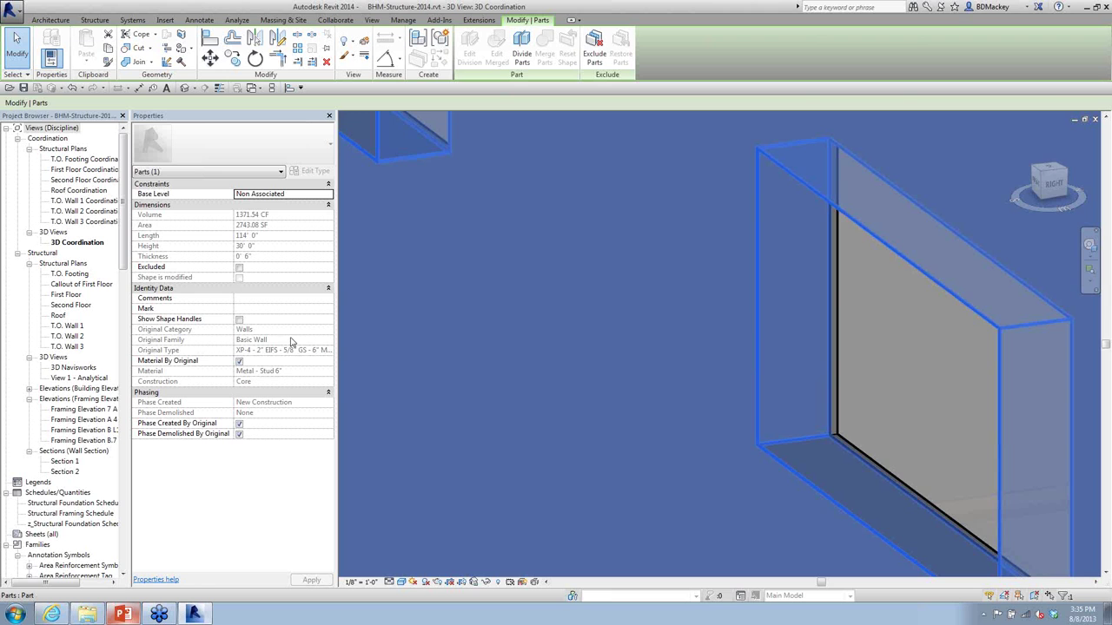
# Step: Switch to the PowerPoint slide show of Revit Structure Tips_CAD-1.pptx
pyautogui.scroll(-4, 594, 343)
pyautogui.scroll(-3, 594, 342)
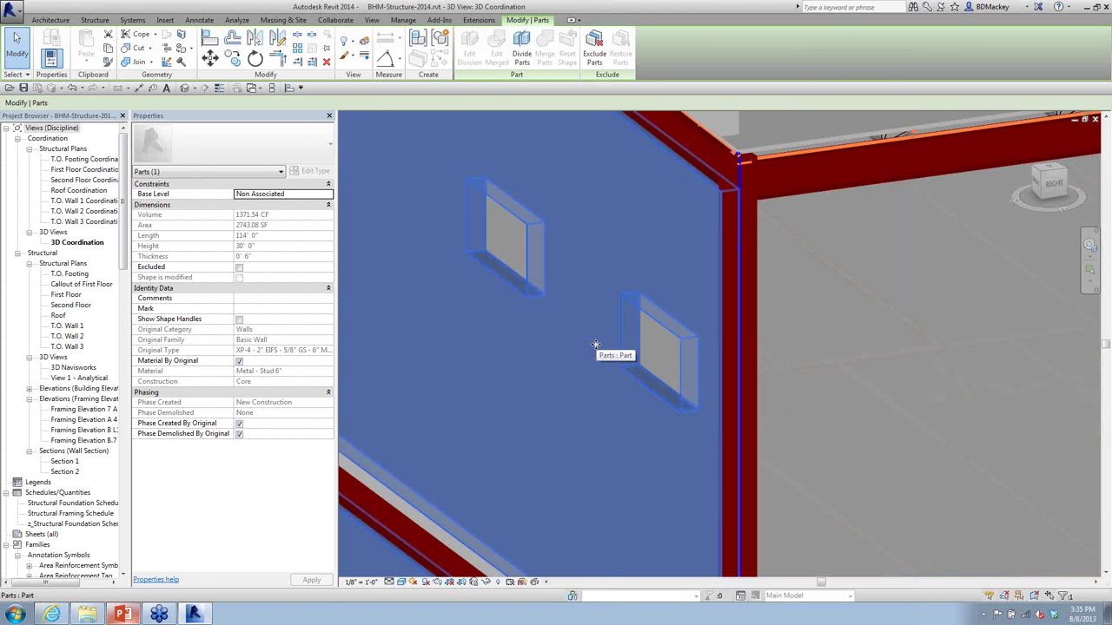
pyautogui.click(123, 615)
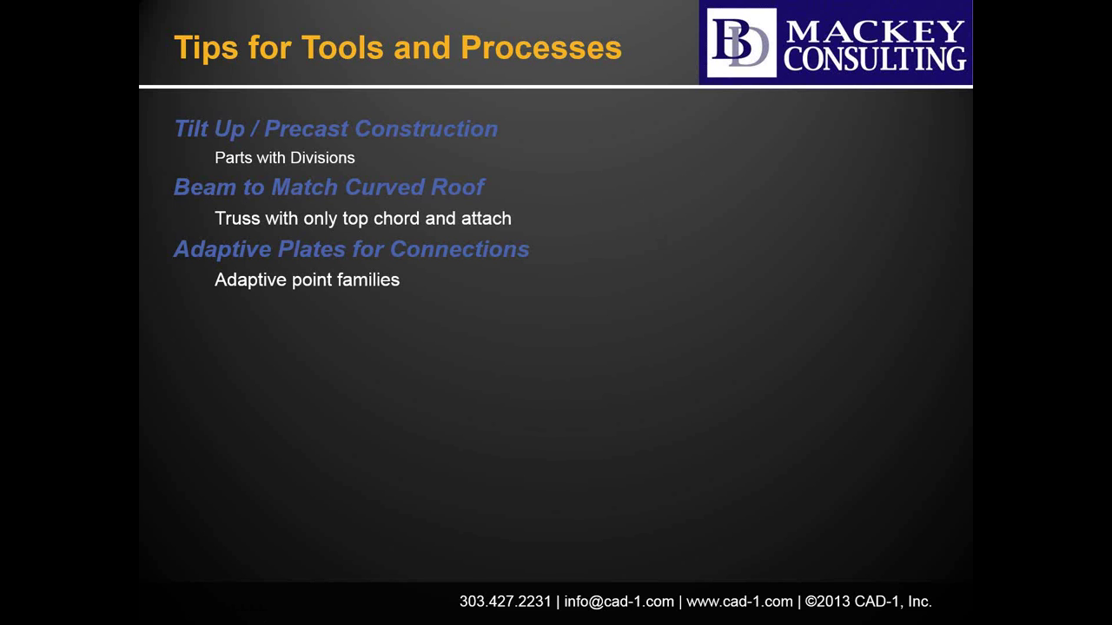
# Step: Switch from the slide show back to Revit and open the North elevation of Project3
pyautogui.click(1072, 302)
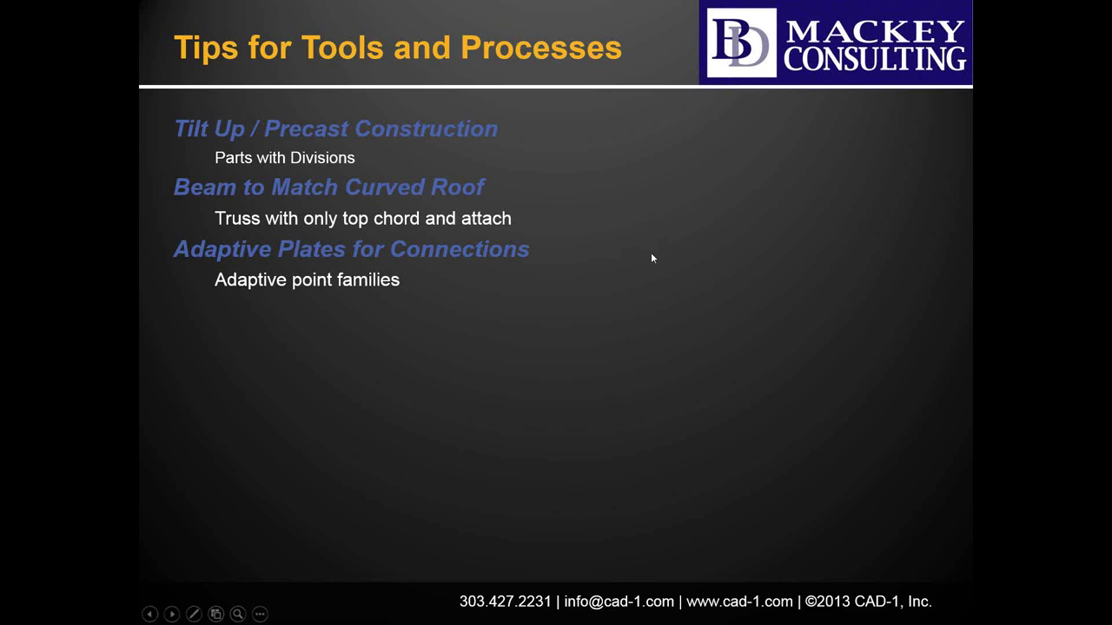
pyautogui.hotkey('alt', 'Tab')
pyautogui.press('super+Tab')
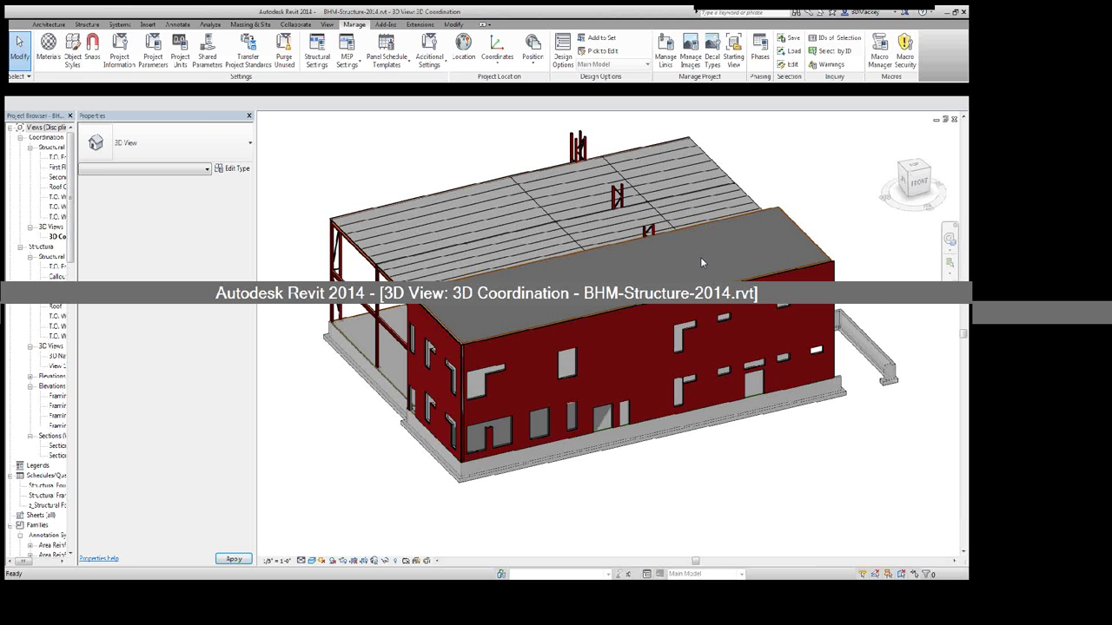
pyautogui.click(424, 231)
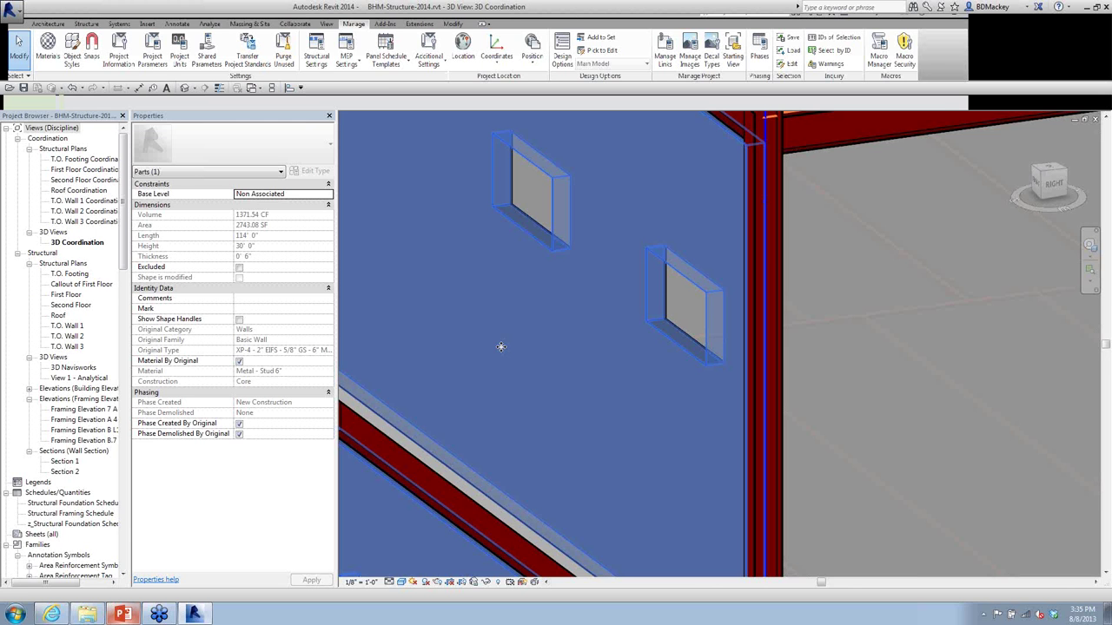
pyautogui.scroll(-5, 500, 347)
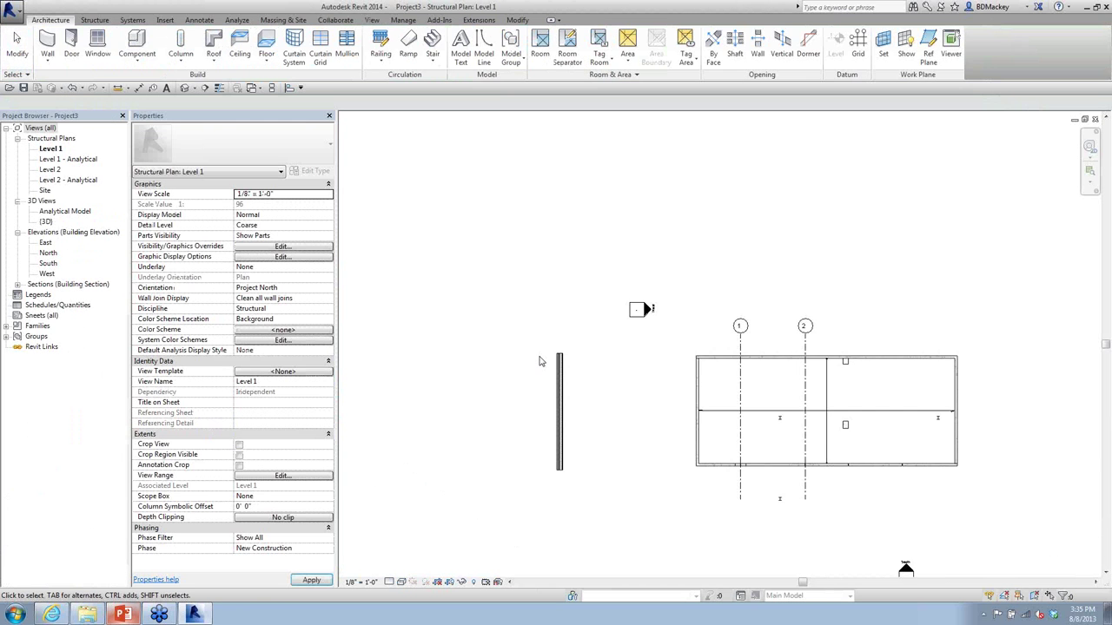
pyautogui.scroll(-1, 712, 335)
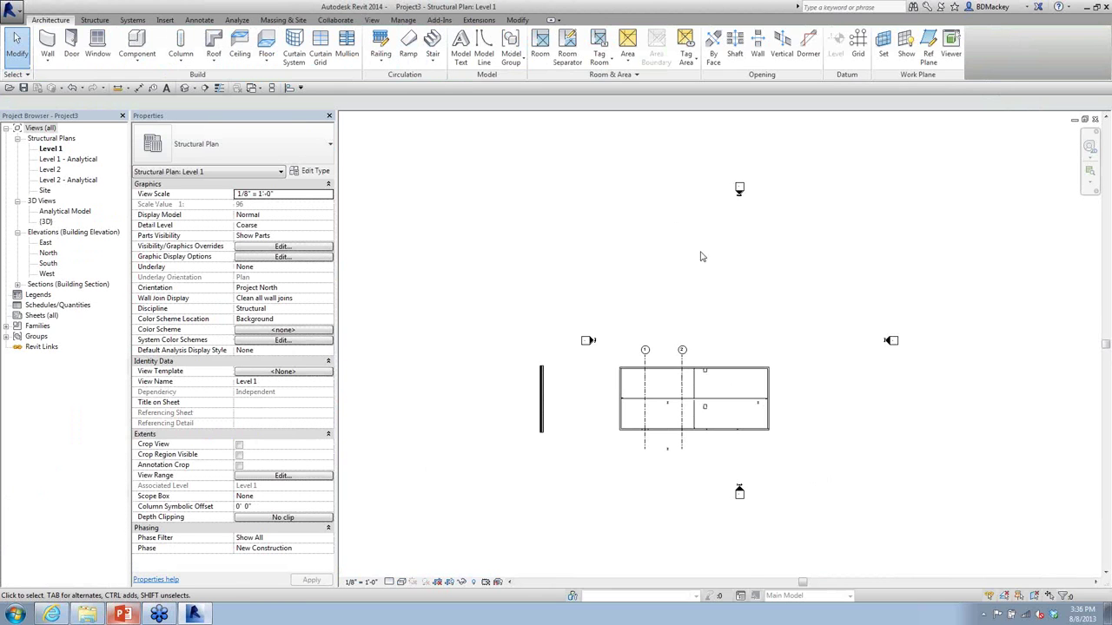
pyautogui.scroll(2, 724, 274)
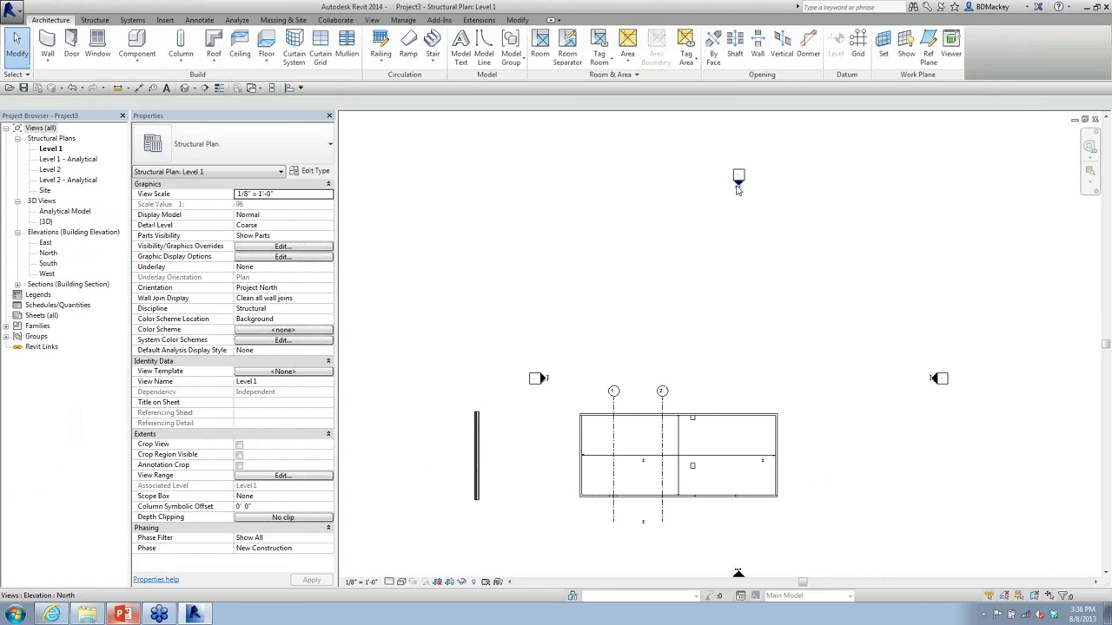
pyautogui.doubleClick(738, 188)
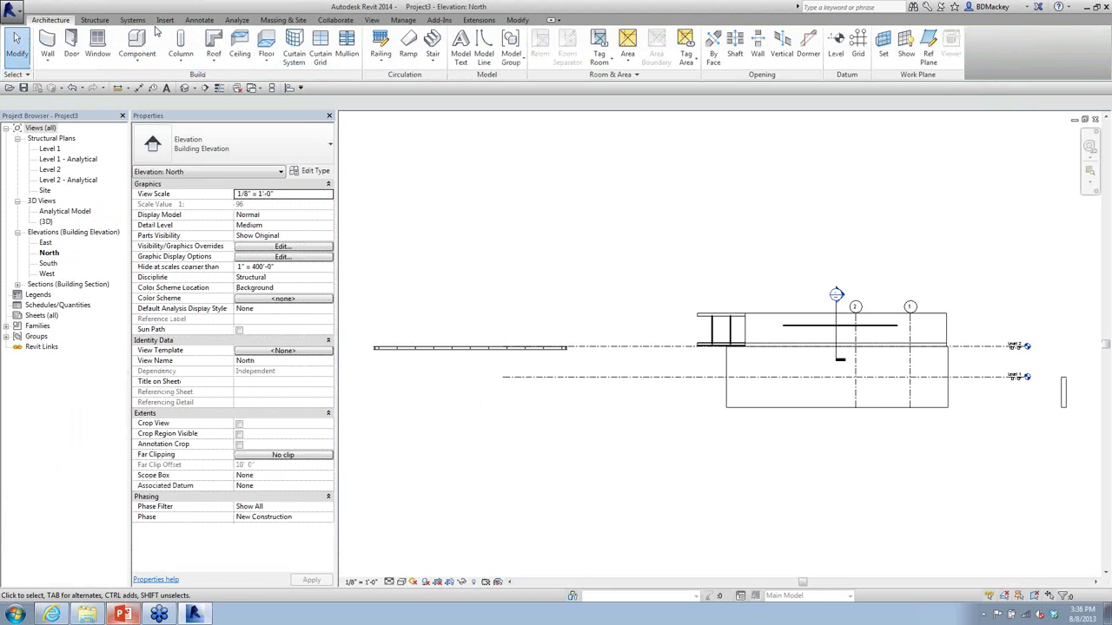
# Step: Start a Roof by Extrusion on the 8" concrete wall face, with Level 2 as reference level and a 0' 0" offset
pyautogui.click(214, 59)
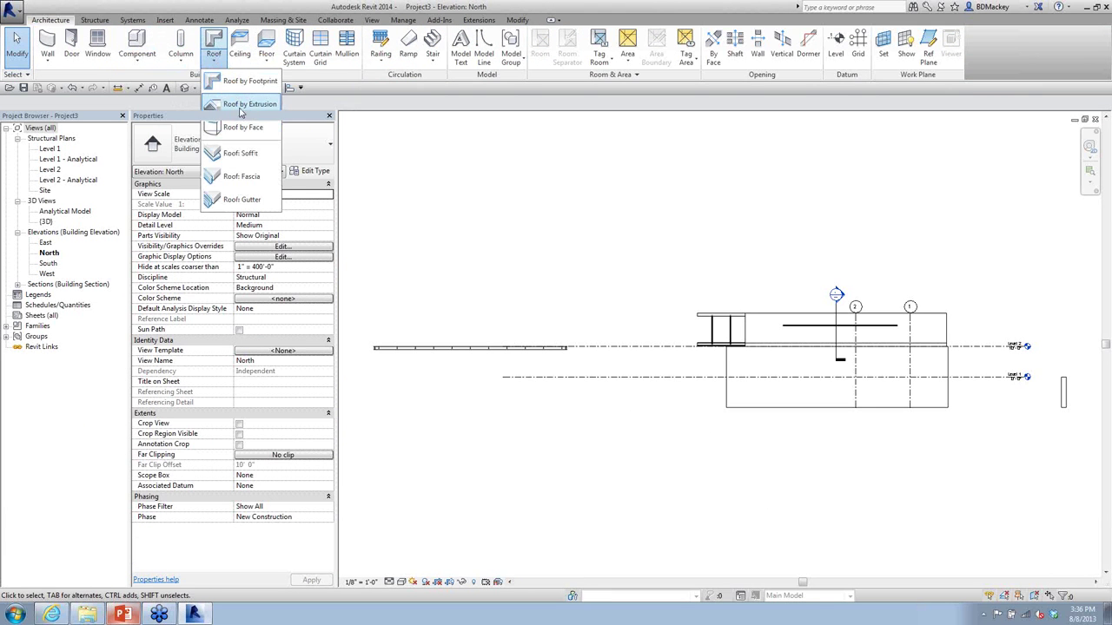
pyautogui.click(247, 104)
pyautogui.click(525, 374)
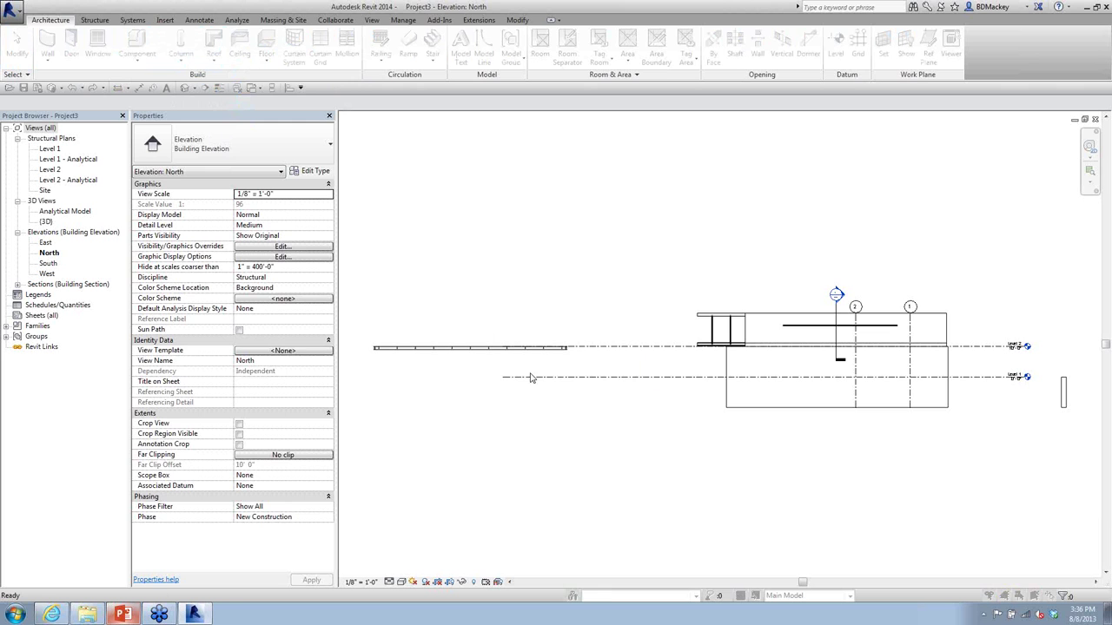
pyautogui.click(730, 395)
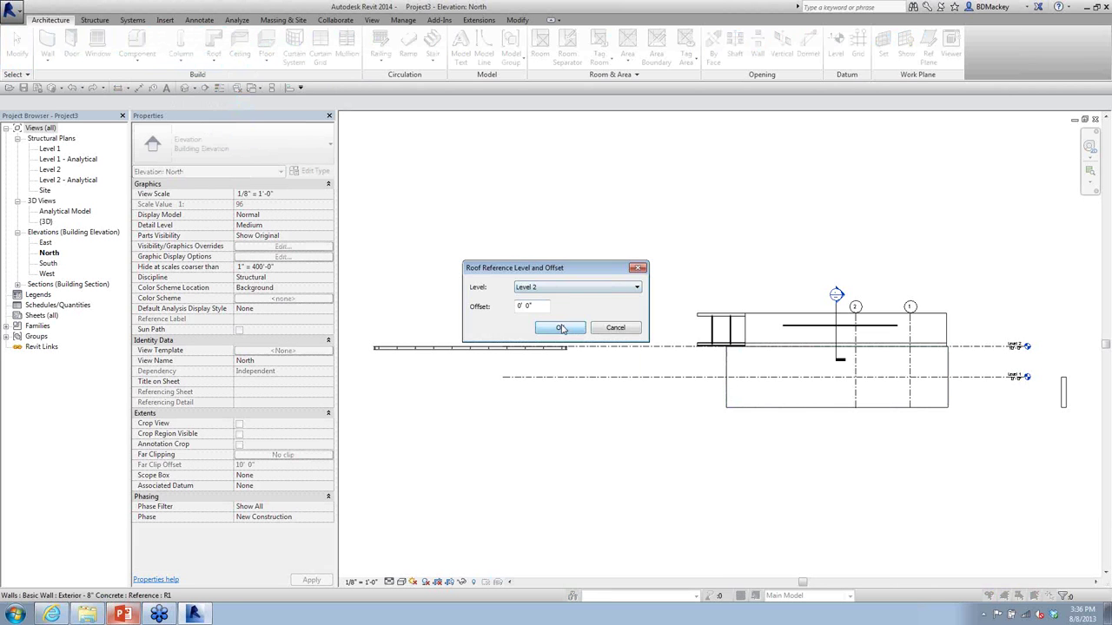
pyautogui.click(560, 330)
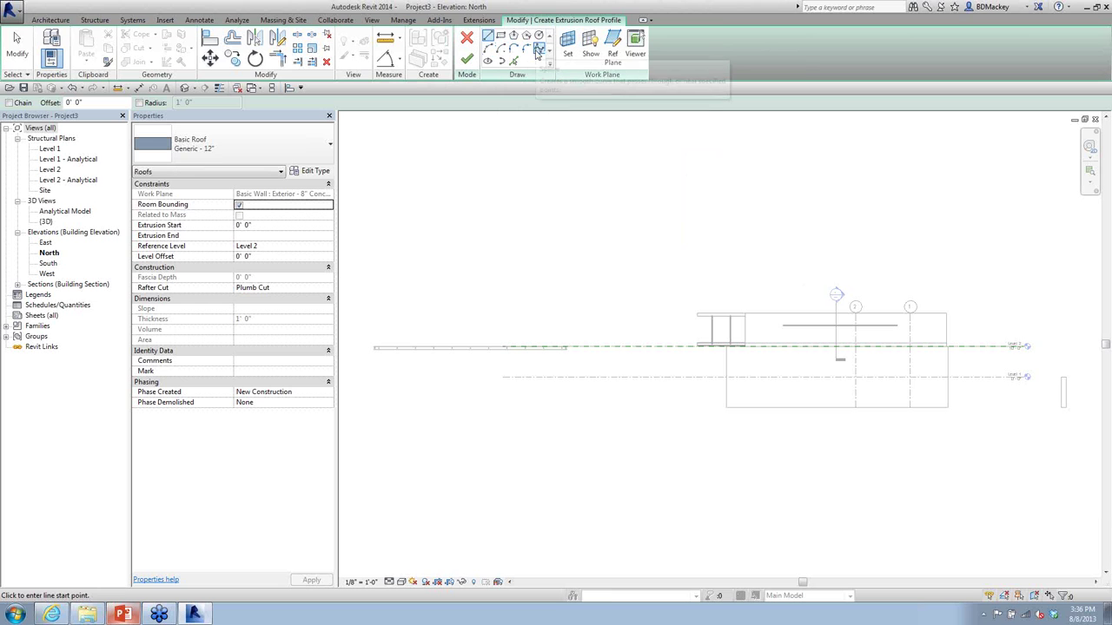
# Step: Sketch a wavy spline roof profile above the building, extending past both ends, and finish the extruded roof
pyautogui.click(539, 49)
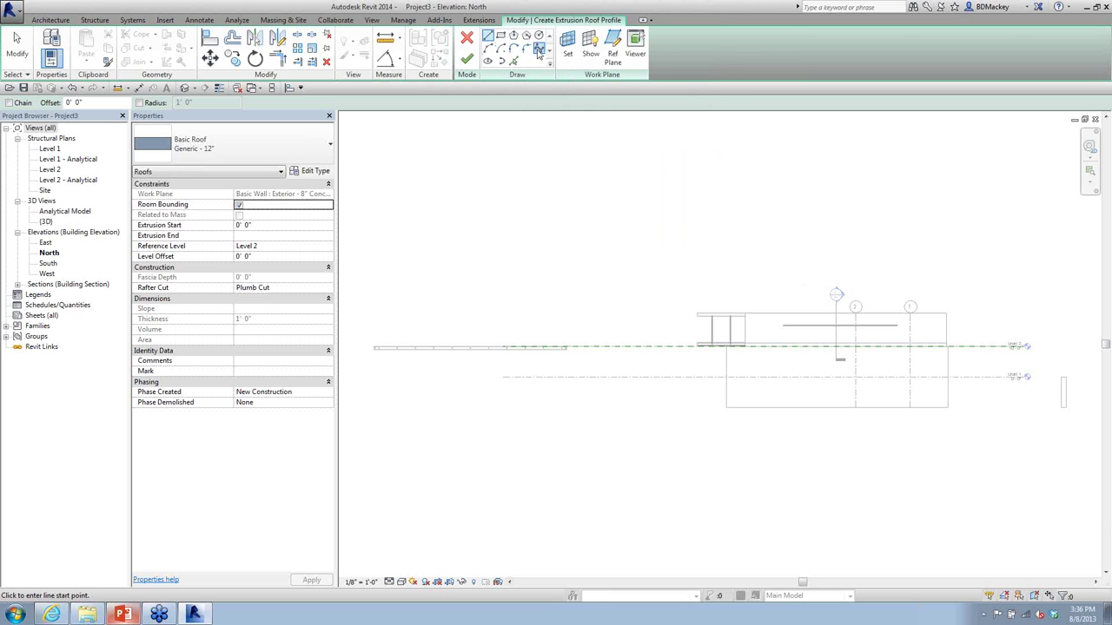
pyautogui.click(578, 320)
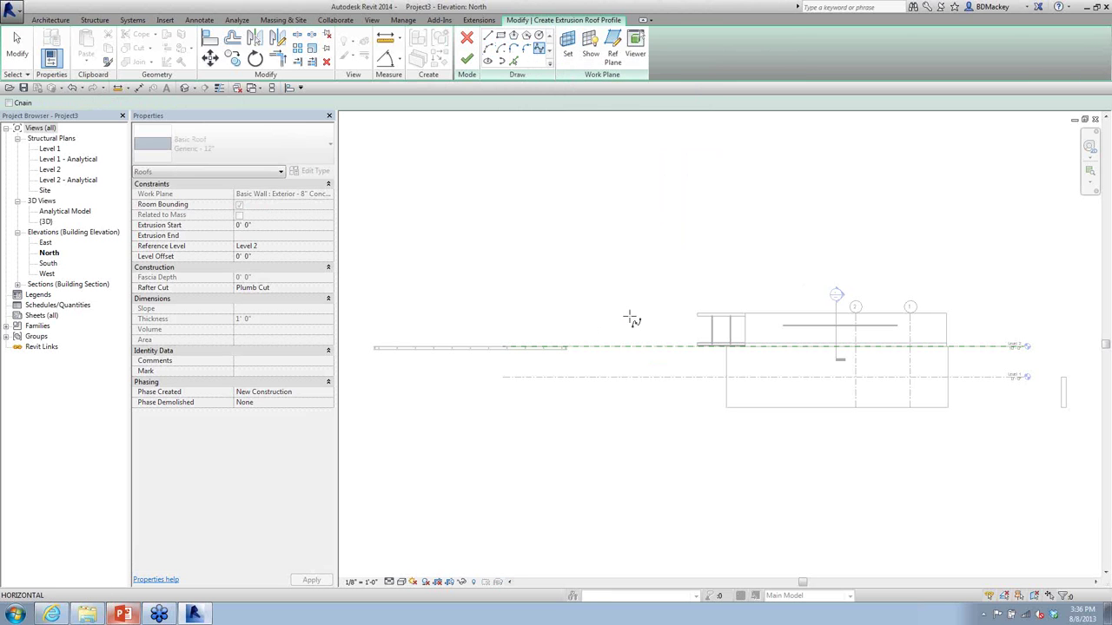
pyautogui.click(698, 273)
pyautogui.click(790, 304)
pyautogui.click(898, 261)
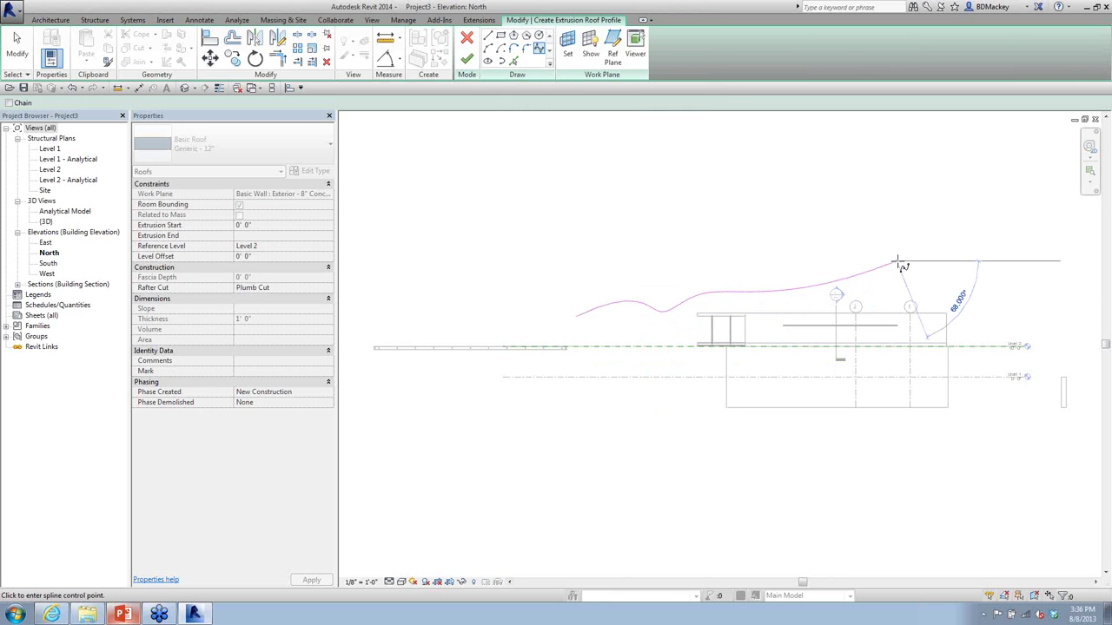
pyautogui.click(992, 314)
pyautogui.rightClick(823, 225)
pyautogui.click(843, 233)
pyautogui.rightClick(844, 233)
pyautogui.click(851, 238)
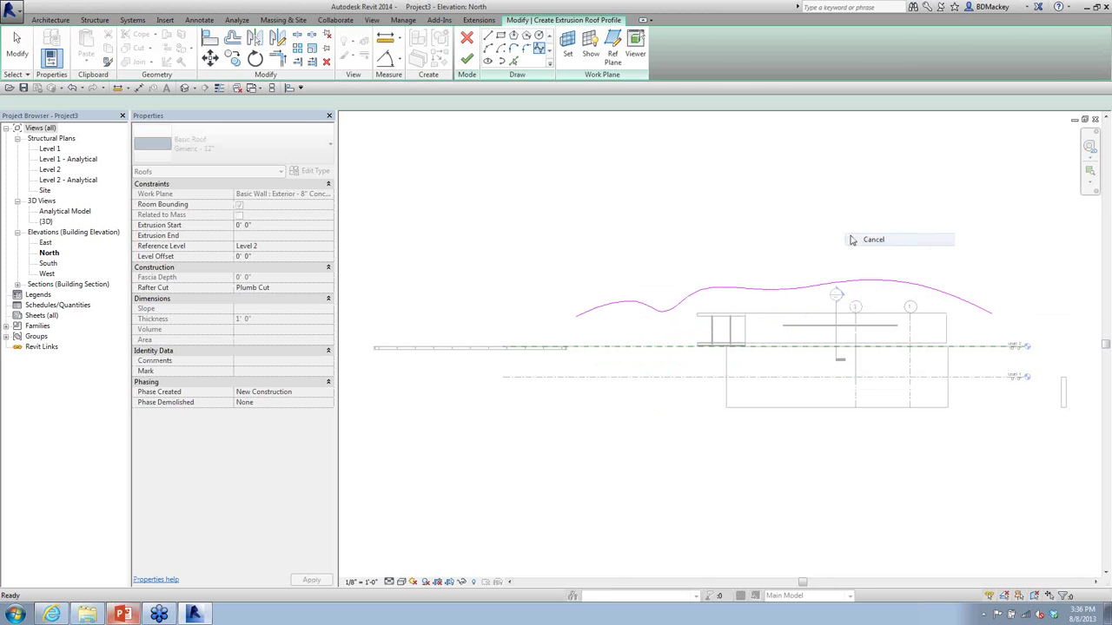
pyautogui.click(466, 59)
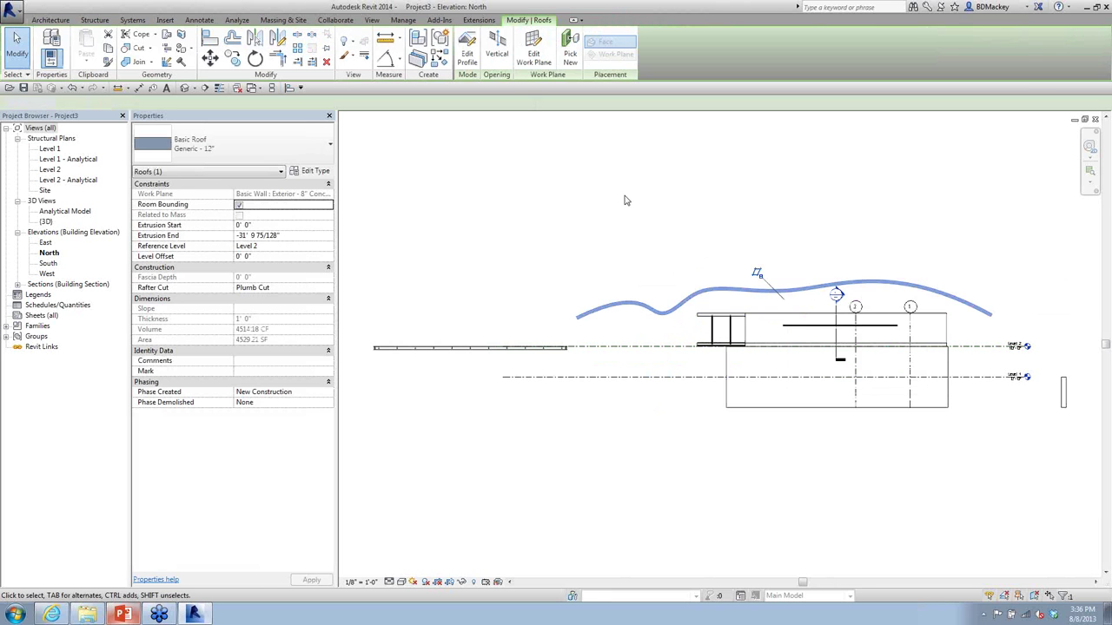
# Step: Open the default 3D view and examine the curved roof's shape above the concrete walls
pyautogui.click(624, 201)
pyautogui.scroll(4, 973, 309)
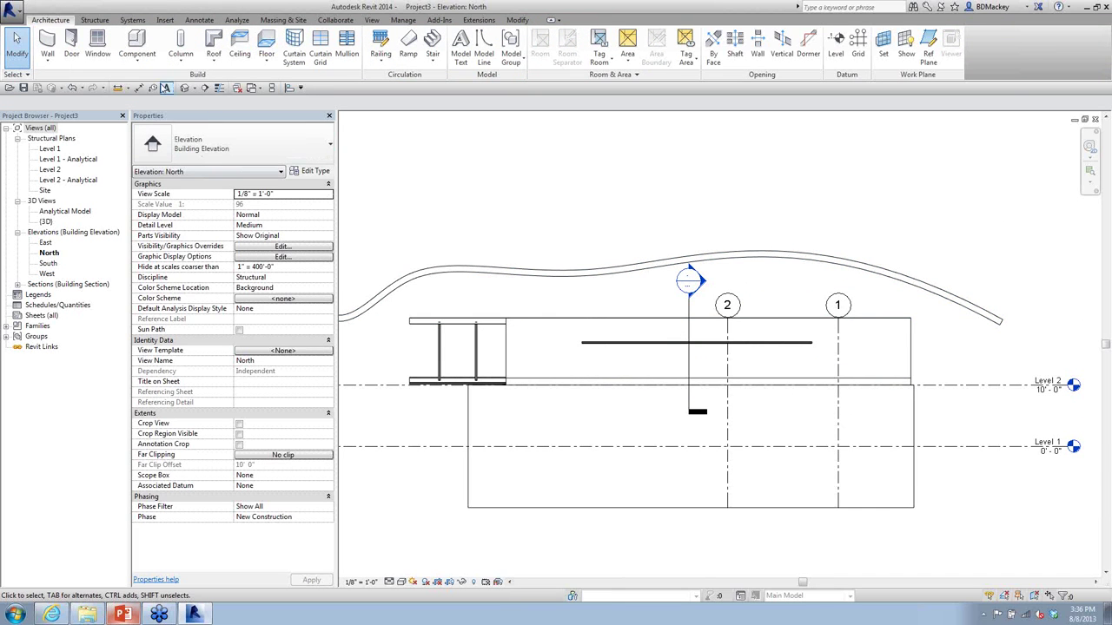
pyautogui.click(184, 88)
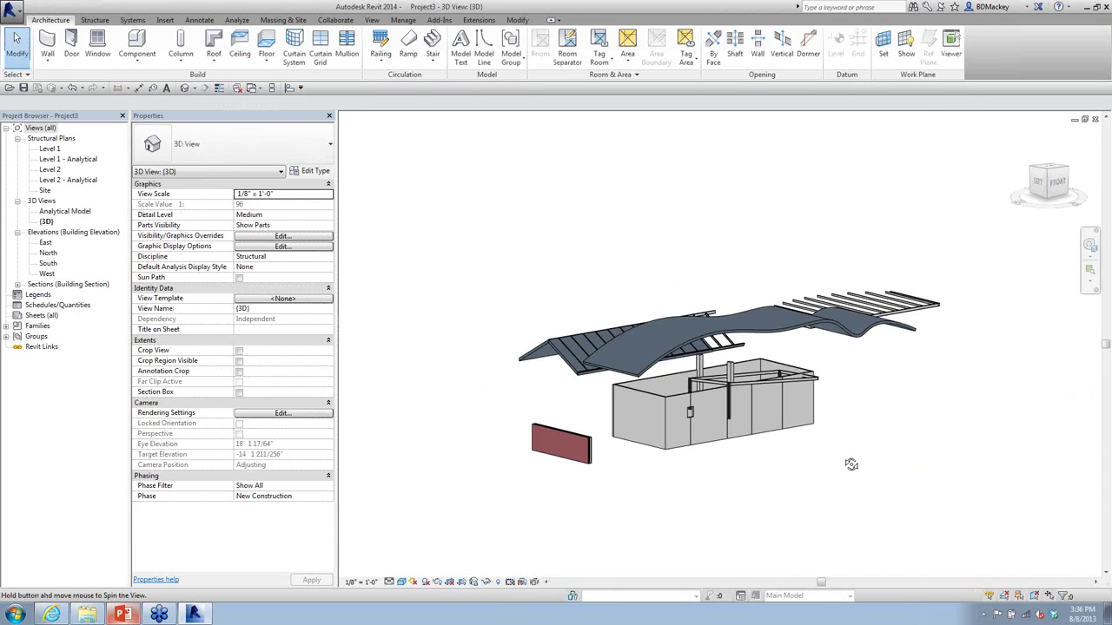
pyautogui.keyDown('shift'); pyautogui.moveTo(851, 465); pyautogui.dragTo(523, 519, button='middle'); pyautogui.keyUp('shift')
pyautogui.keyDown('shift'); pyautogui.moveTo(624, 445); pyautogui.dragTo(777, 495, button='middle'); pyautogui.keyUp('shift')
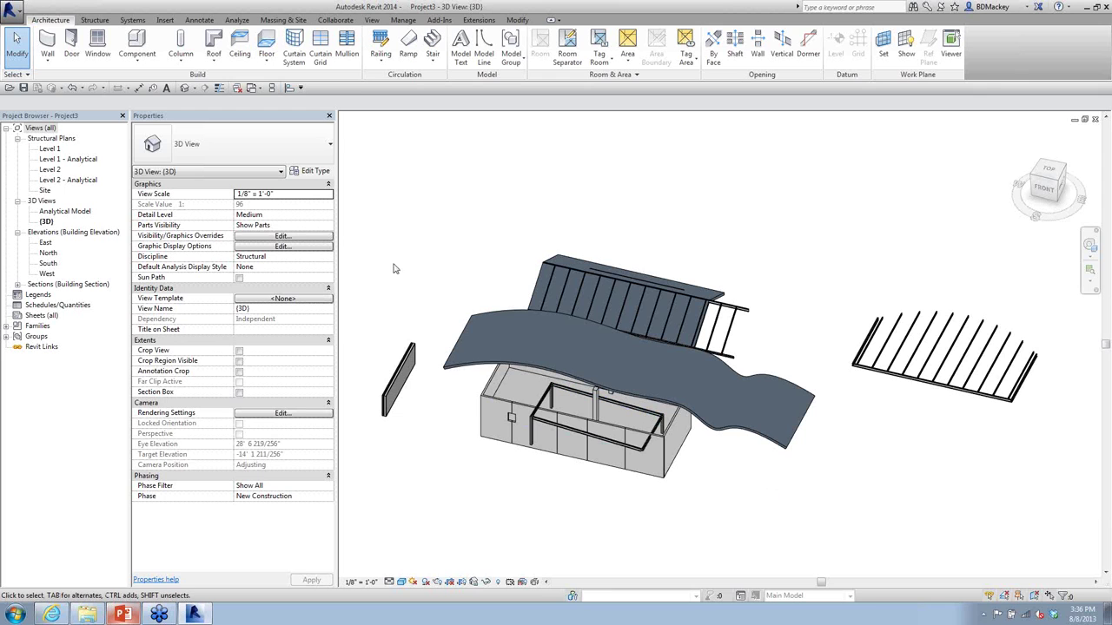
# Step: In the Level 2 plan, place a Howe Flat Truss lengthwise along the curved roof's centerline, running slightly past both roof ends
pyautogui.doubleClick(49, 170)
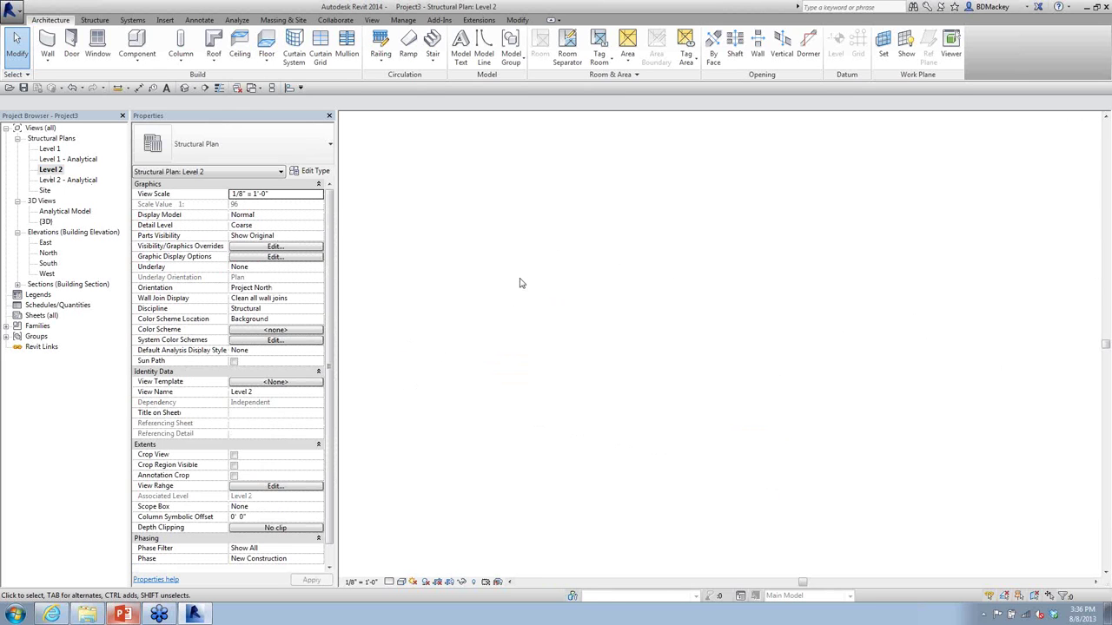
pyautogui.moveTo(727, 429); pyautogui.dragTo(725, 394, button='middle')
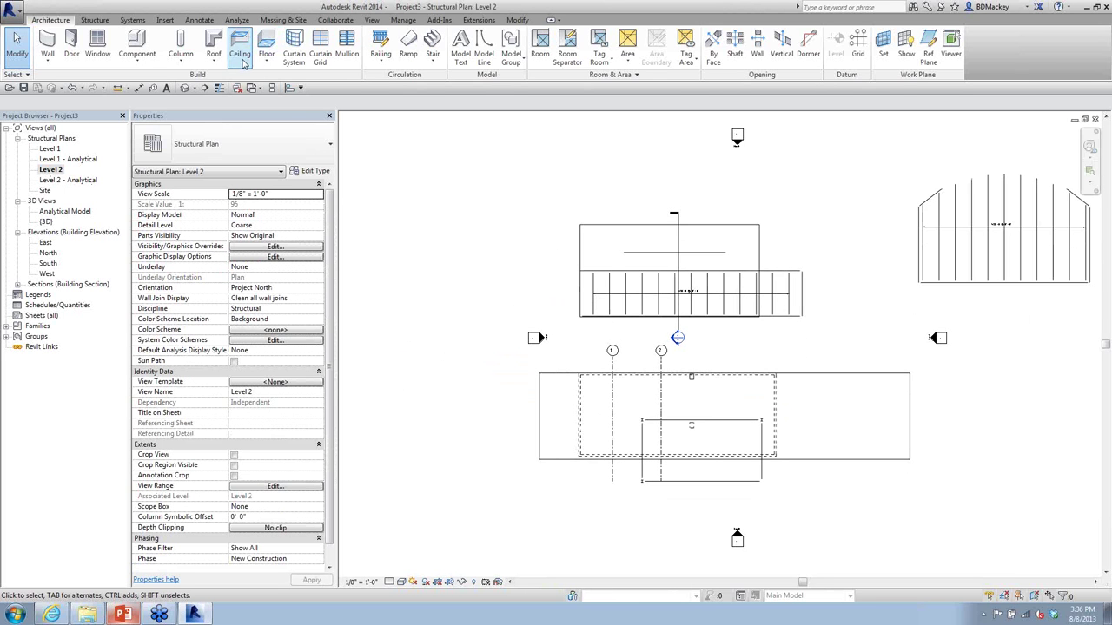
pyautogui.click(97, 21)
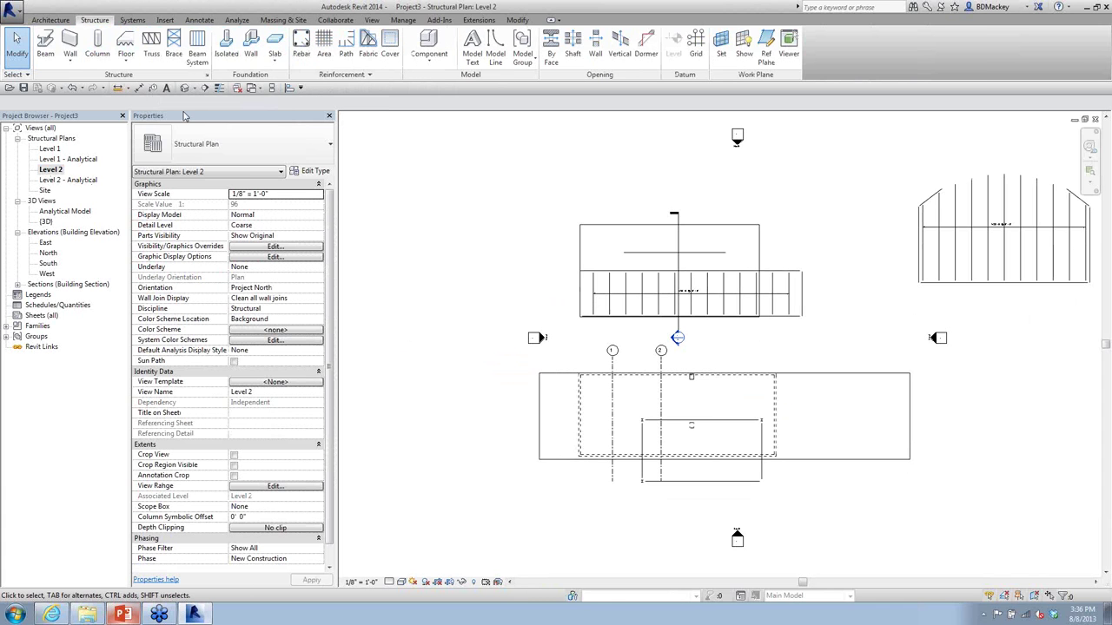
pyautogui.click(152, 43)
pyautogui.click(537, 419)
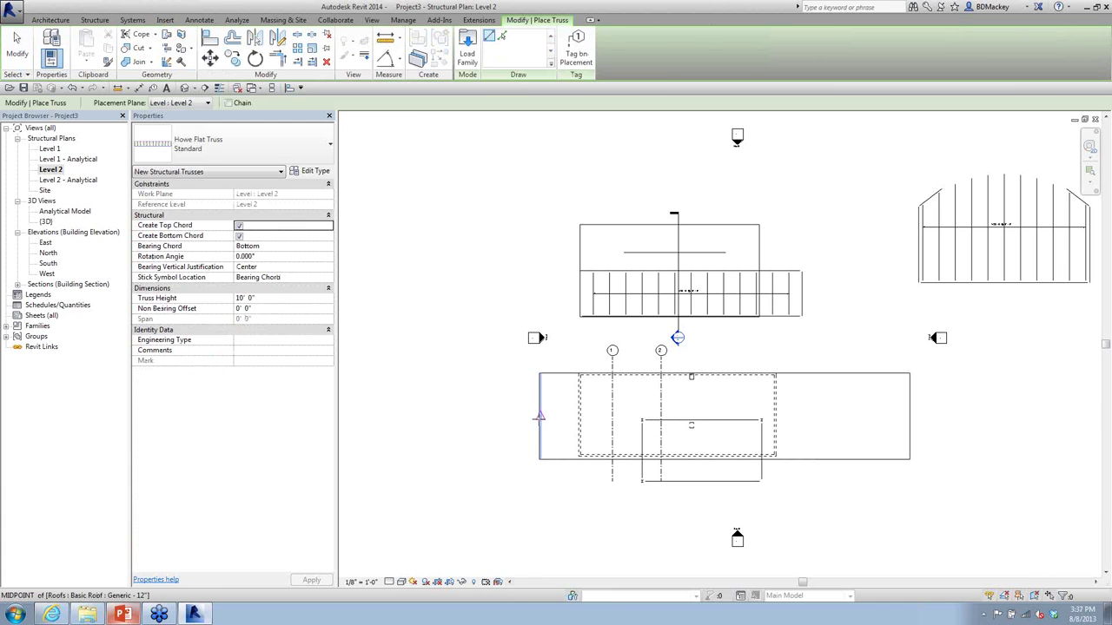
pyautogui.click(950, 420)
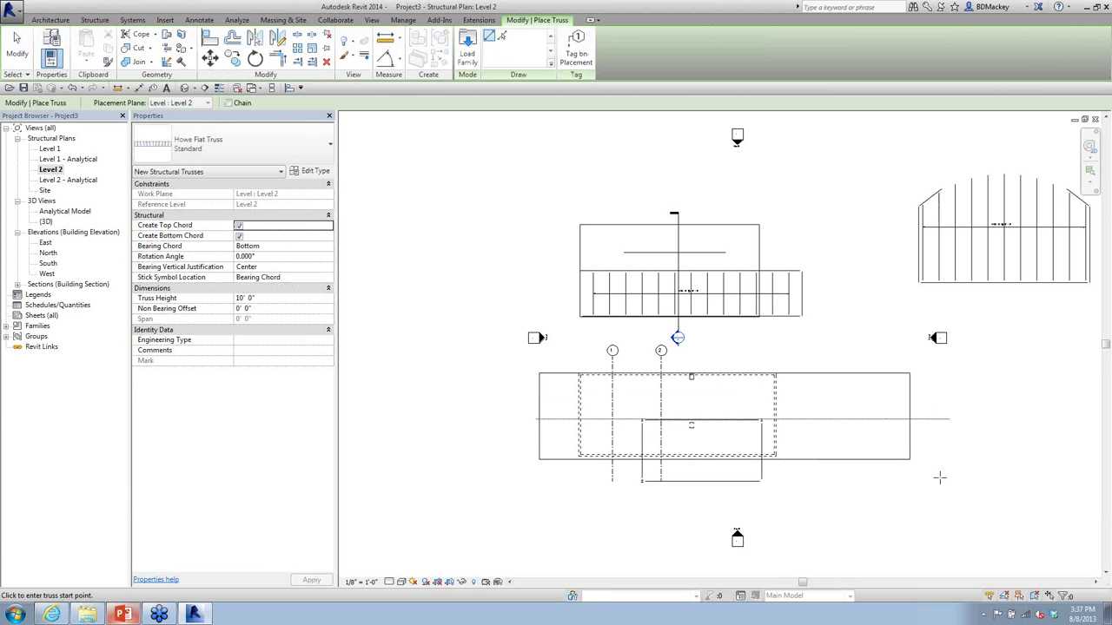
pyautogui.rightClick(480, 324)
pyautogui.click(499, 331)
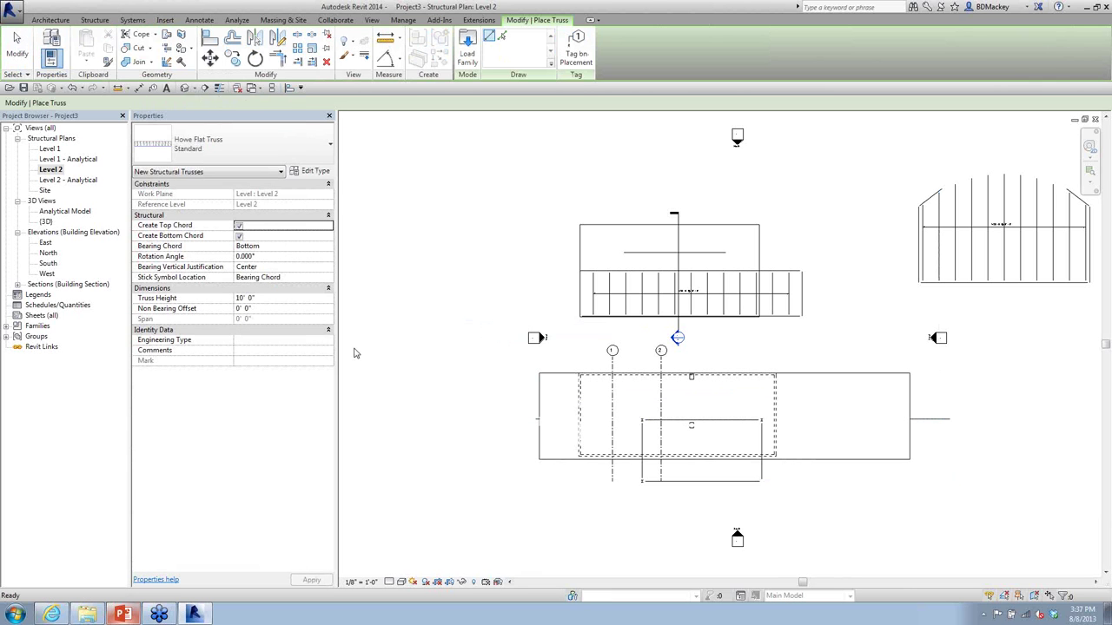
# Step: In the 3D view, set the top chord framing type of the Howe Flat Truss under the curved roof to W-Wide Flange:W8X10
pyautogui.doubleClick(46, 223)
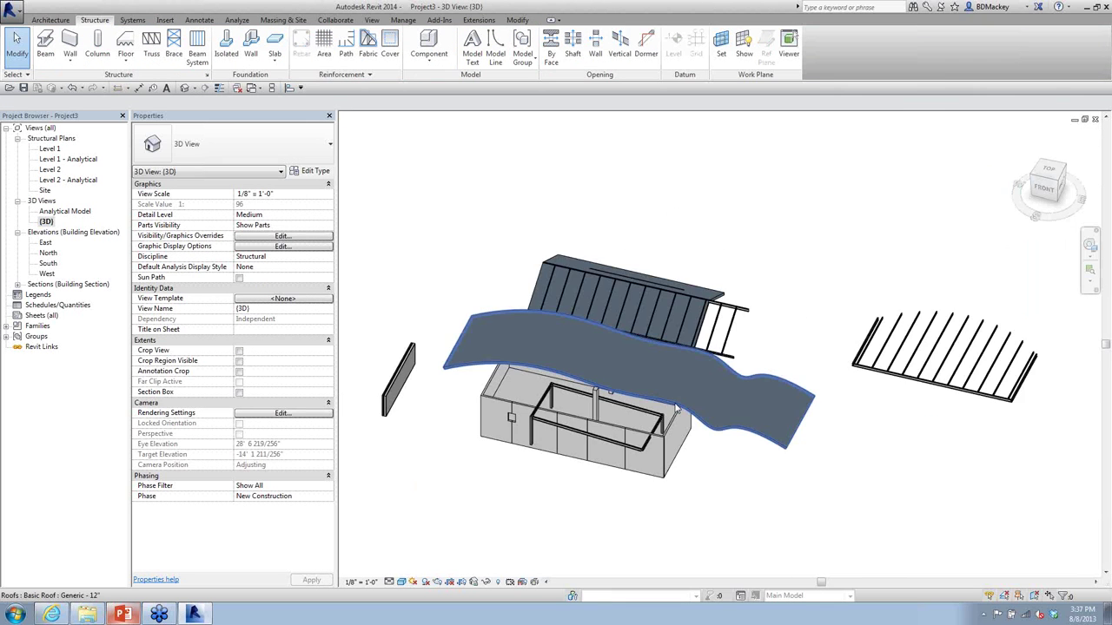
pyautogui.keyDown('shift'); pyautogui.moveTo(677, 401); pyautogui.dragTo(666, 325, button='middle'); pyautogui.keyUp('shift')
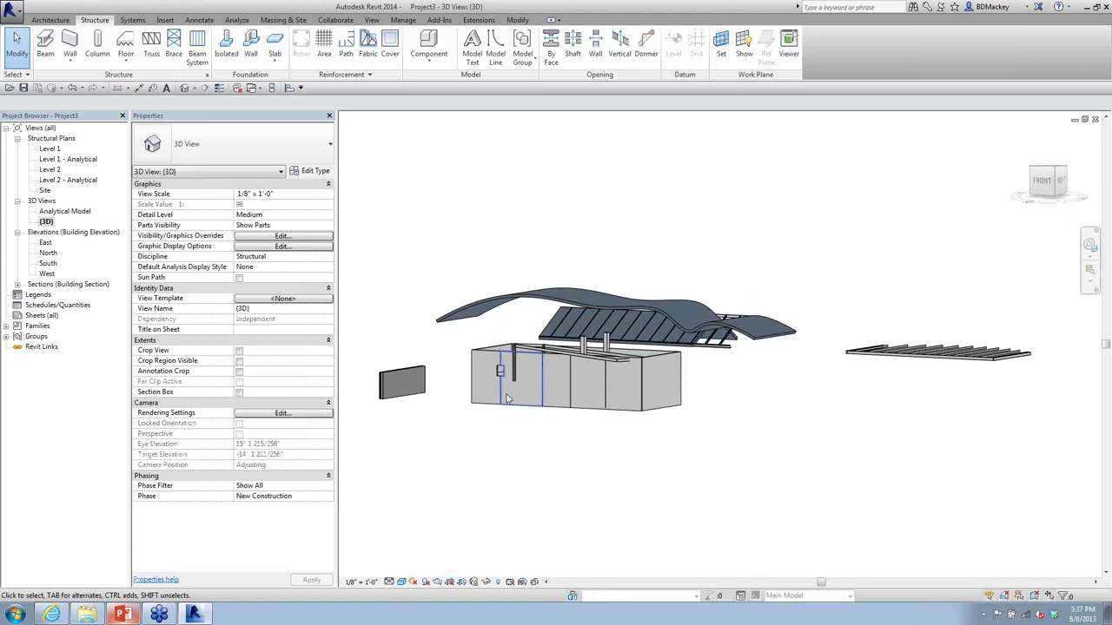
pyautogui.click(469, 337)
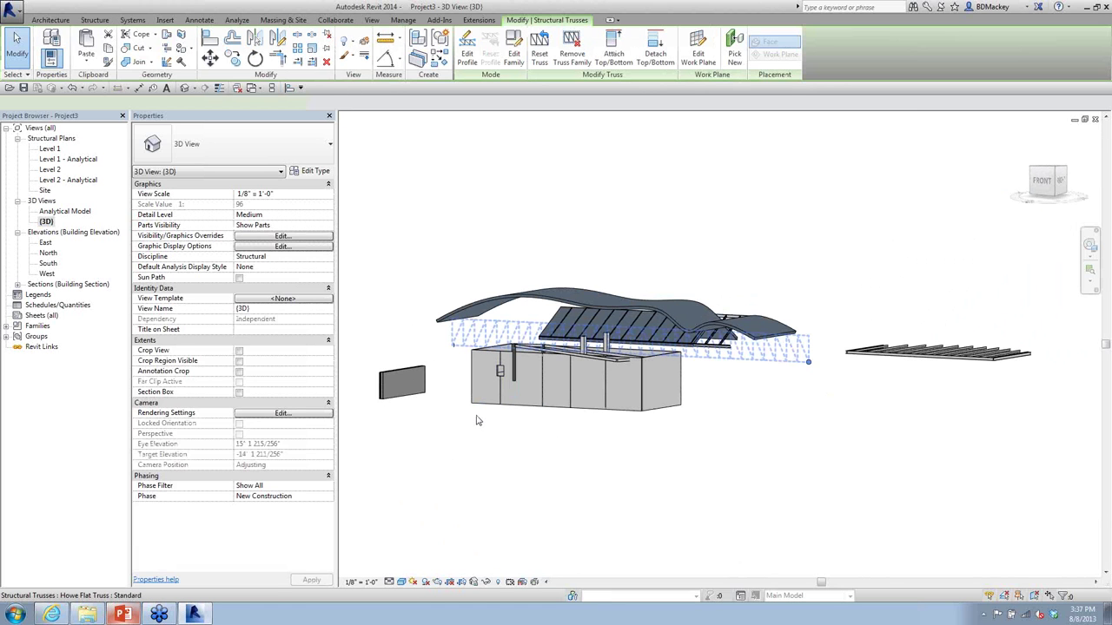
pyautogui.click(323, 172)
pyautogui.click(310, 171)
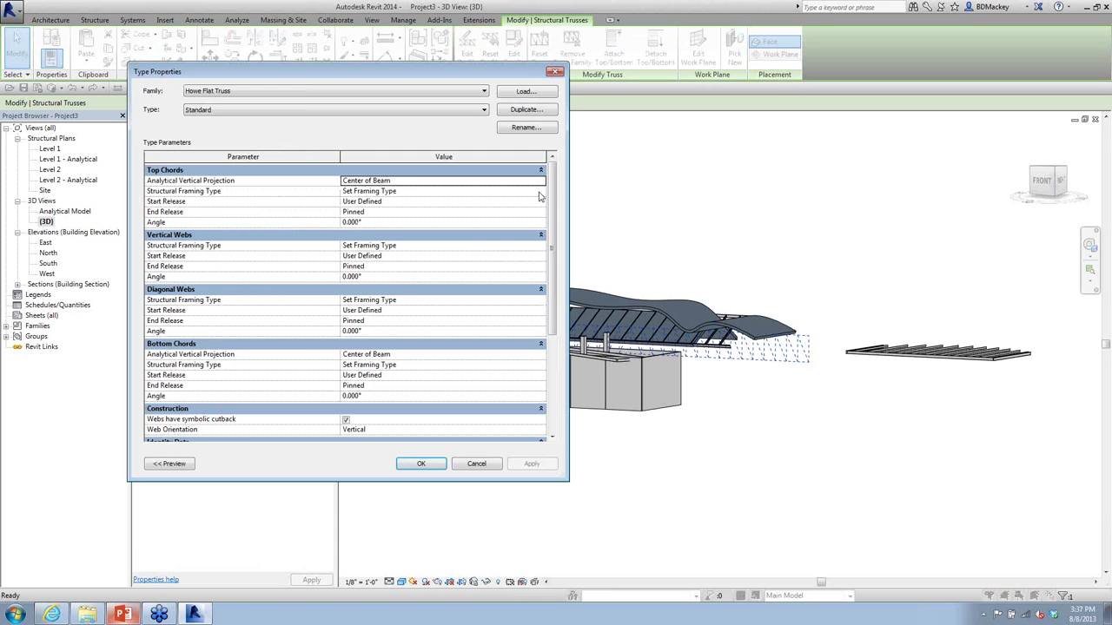
pyautogui.click(540, 191)
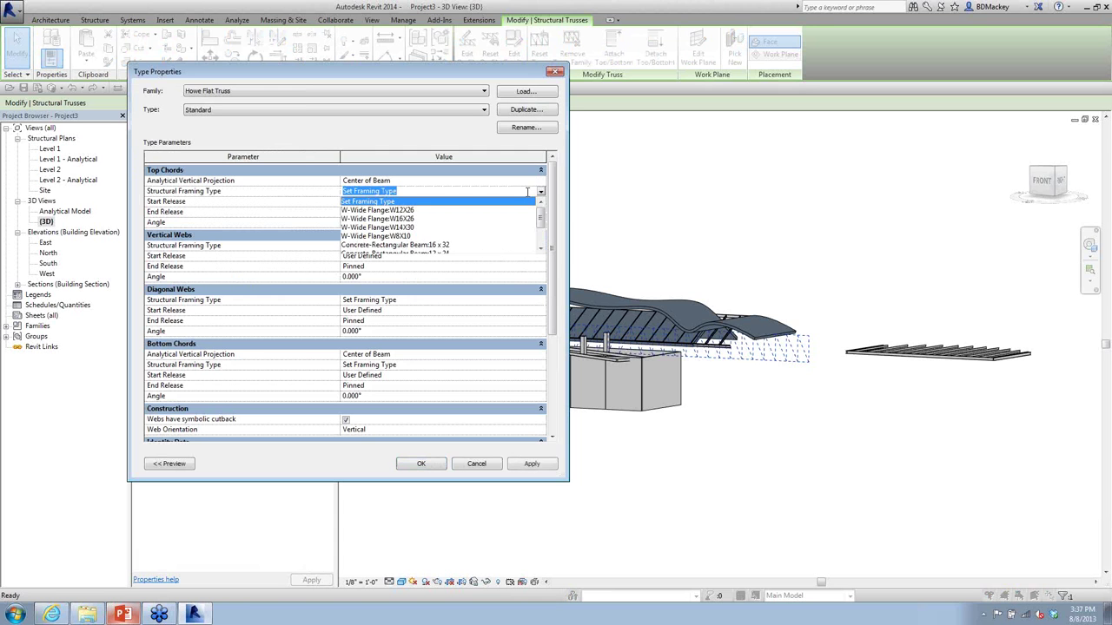
pyautogui.click(406, 238)
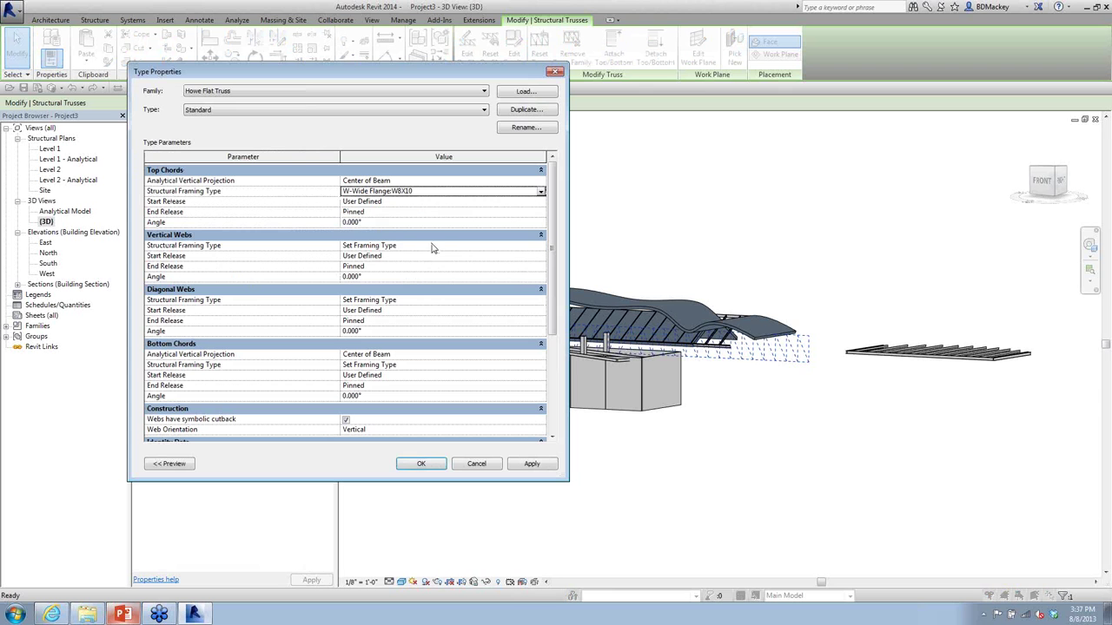
pyautogui.click(541, 246)
pyautogui.moveTo(541, 272)
pyautogui.mouseDown()
pyautogui.moveTo(540, 300)
pyautogui.moveTo(540, 274)
pyautogui.mouseUp()
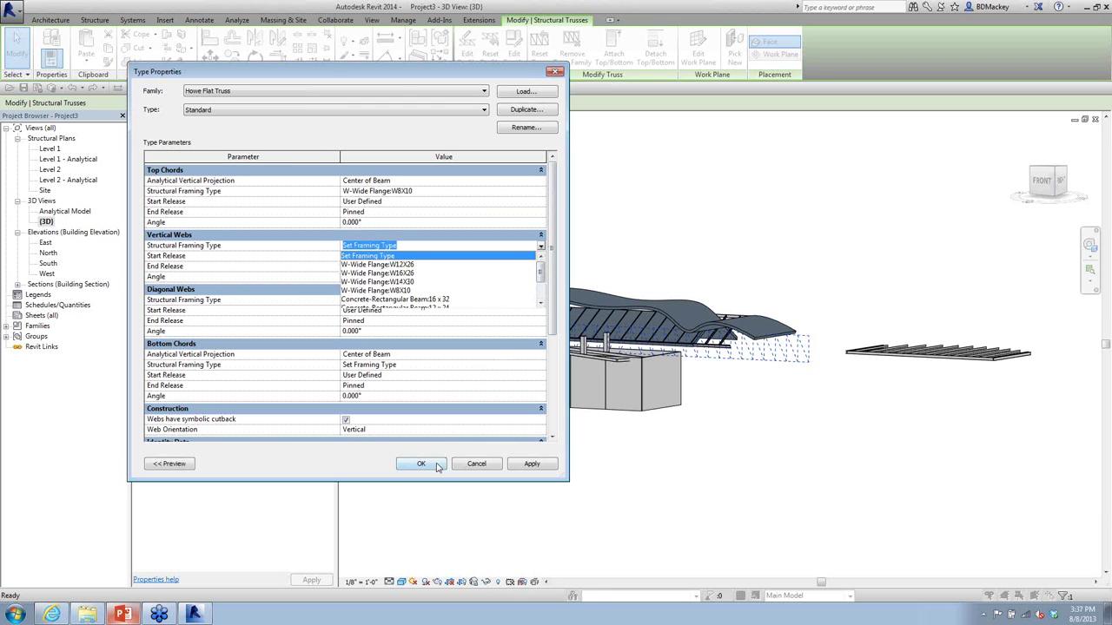
pyautogui.click(295, 270)
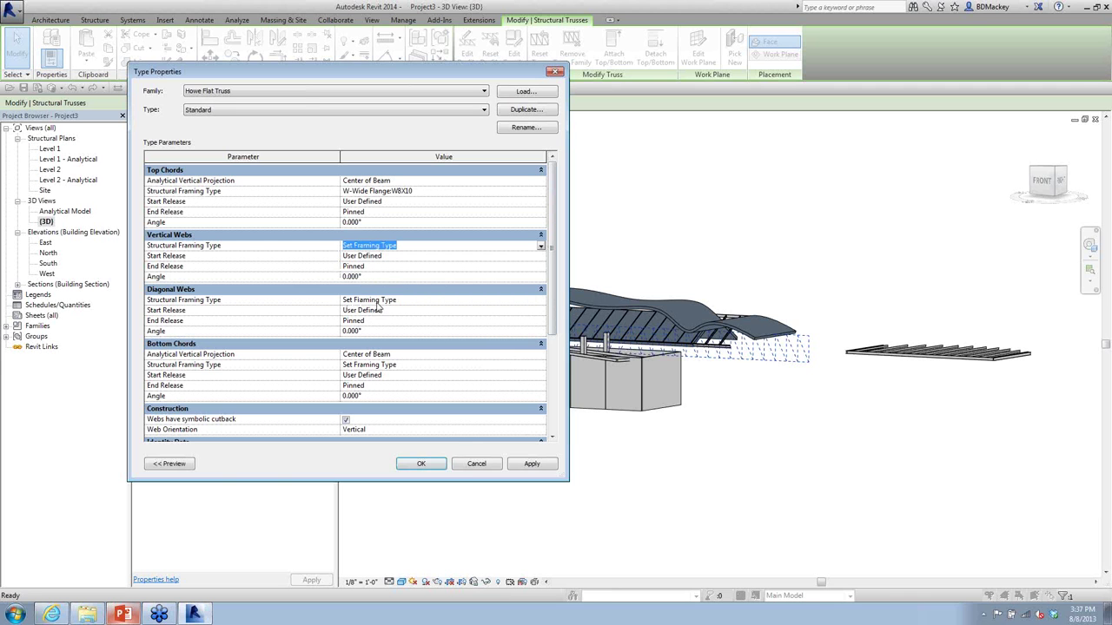
pyautogui.click(432, 466)
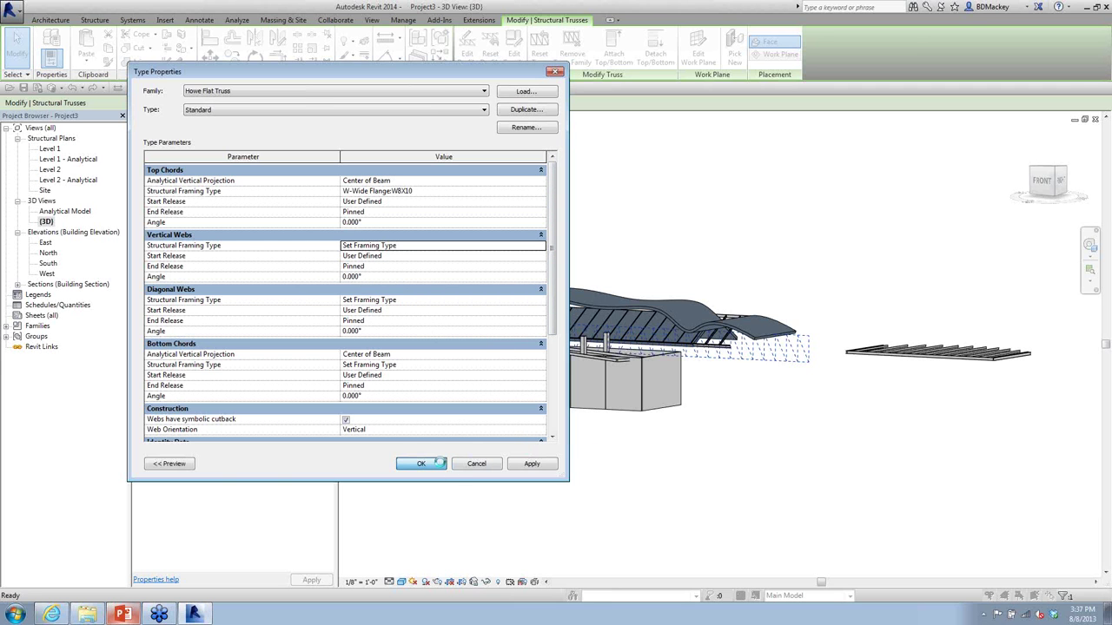
pyautogui.click(421, 463)
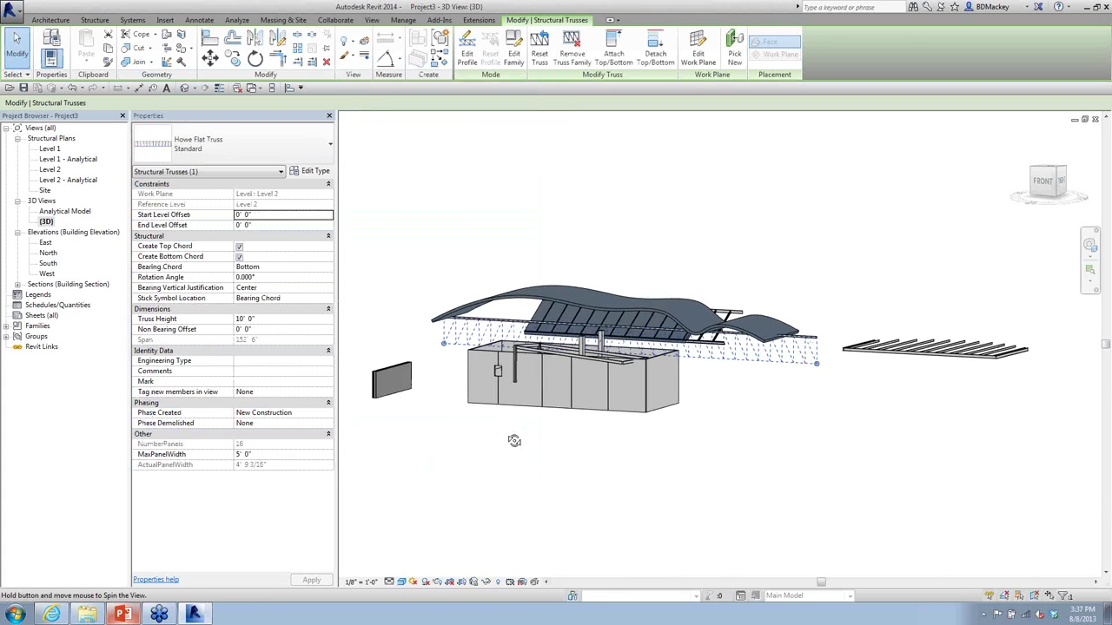
pyautogui.scroll(5, 470, 323)
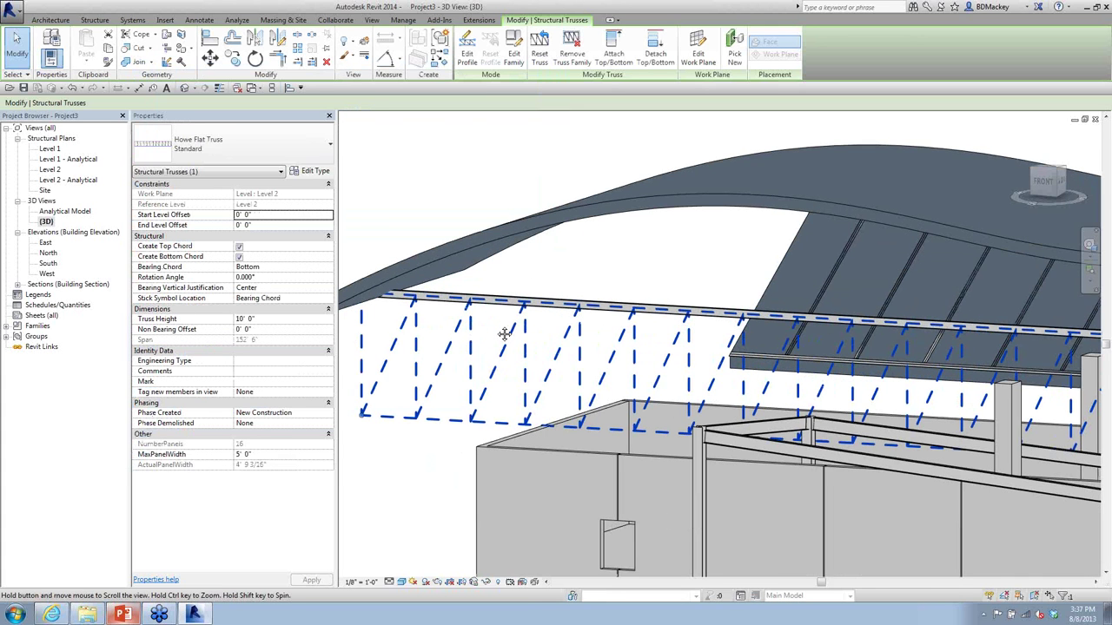
# Step: Turn off bottom chord creation for the Howe Flat Truss under the curved roof
pyautogui.click(239, 256)
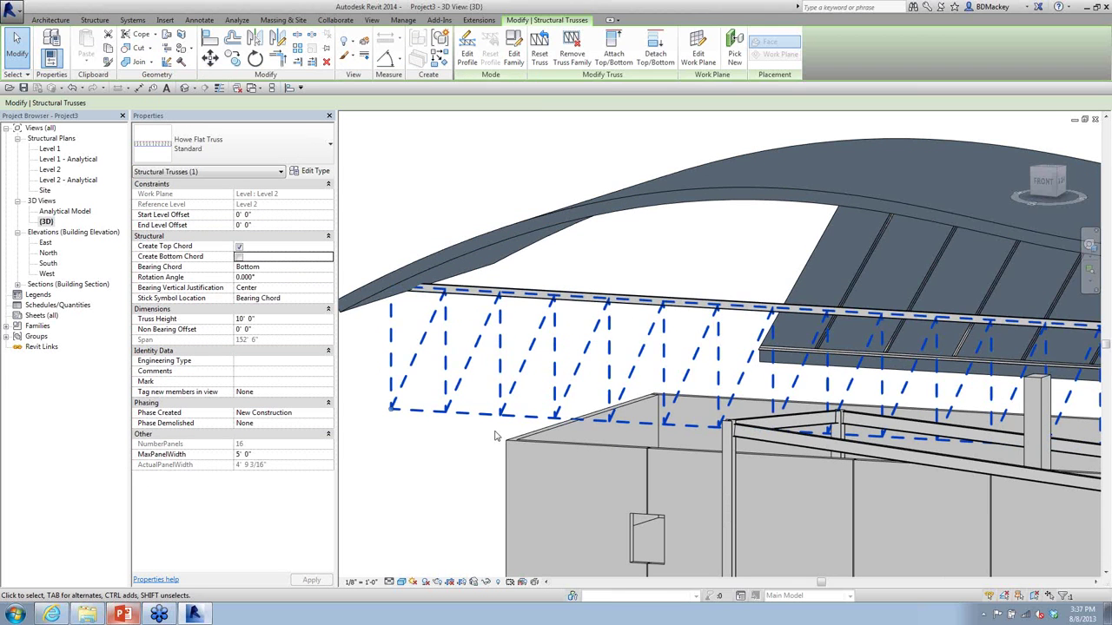
pyautogui.click(571, 355)
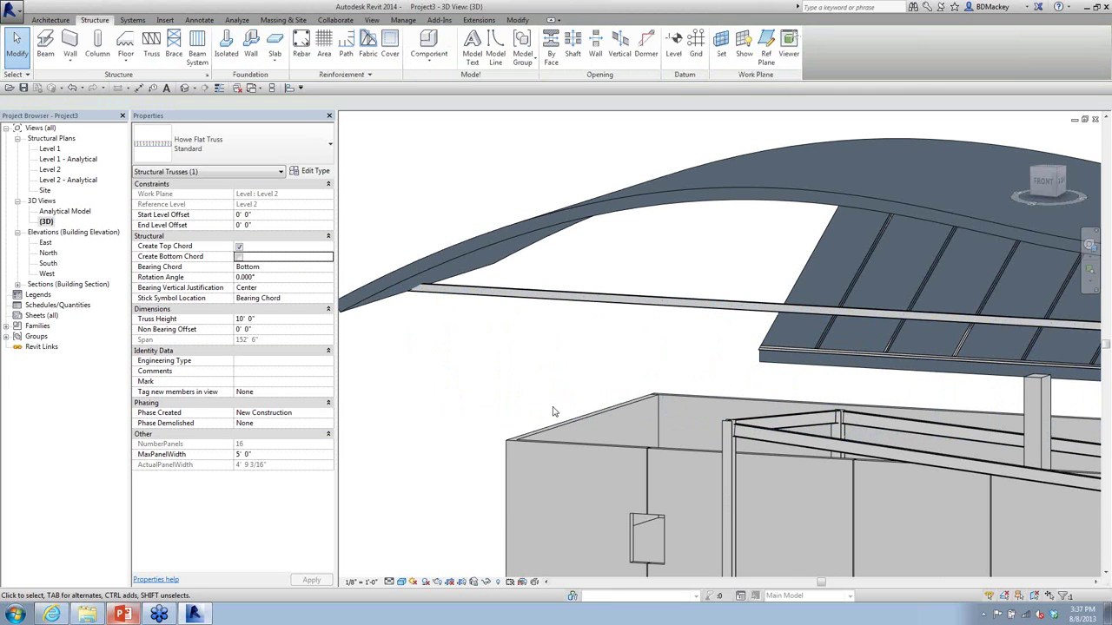
# Step: Try to attach the top of the Howe Flat Truss to the wavy roof, continuing without saving
pyautogui.click(593, 368)
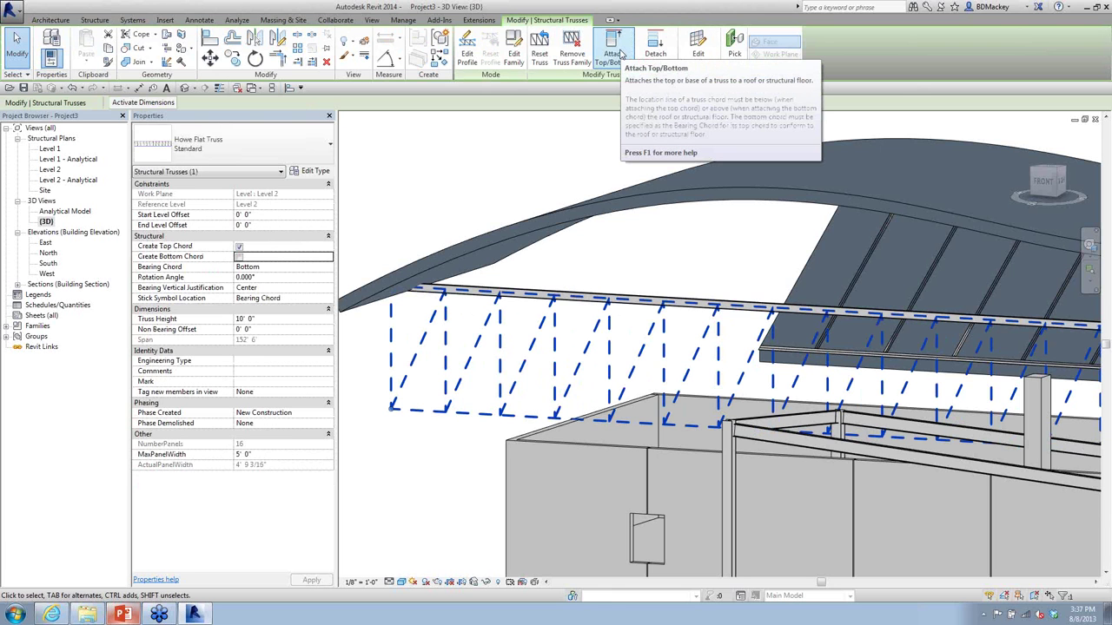
pyautogui.click(613, 48)
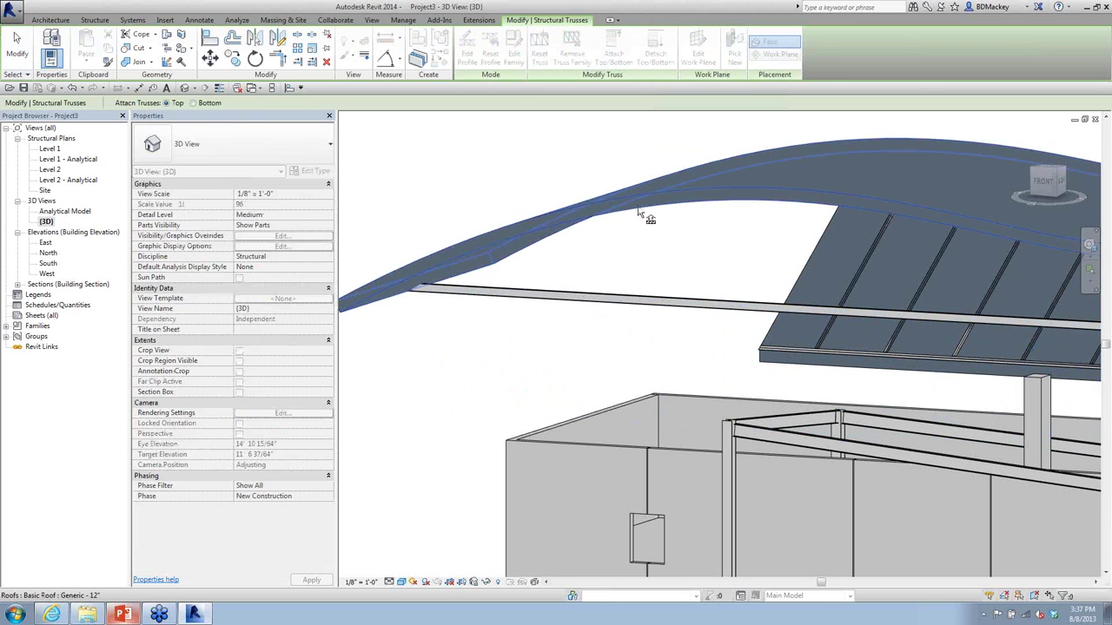
pyautogui.click(648, 267)
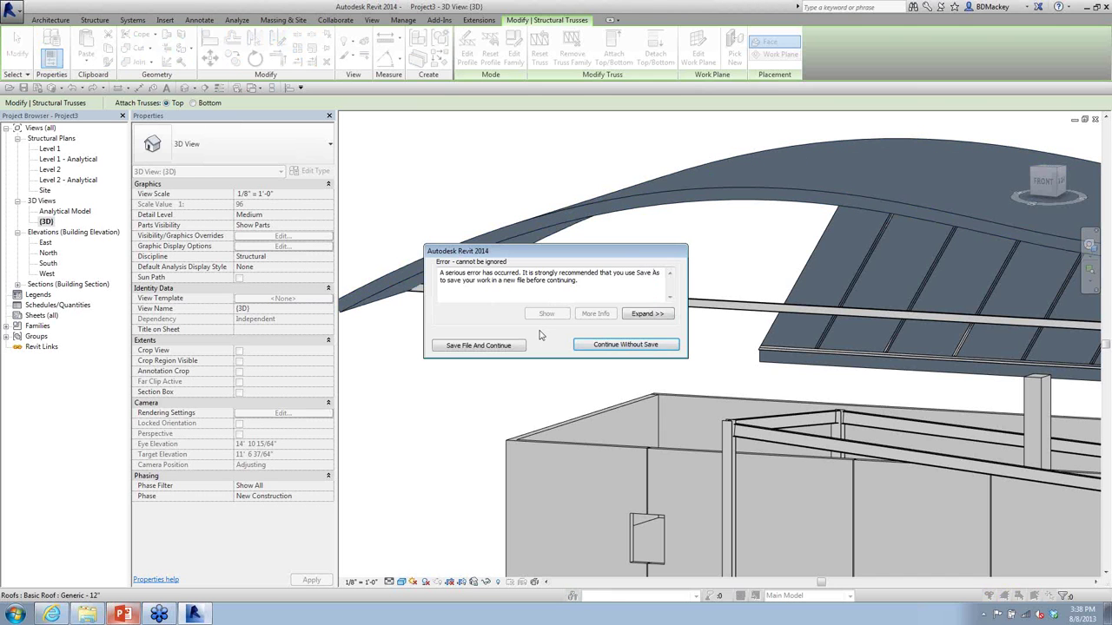
pyautogui.click(608, 344)
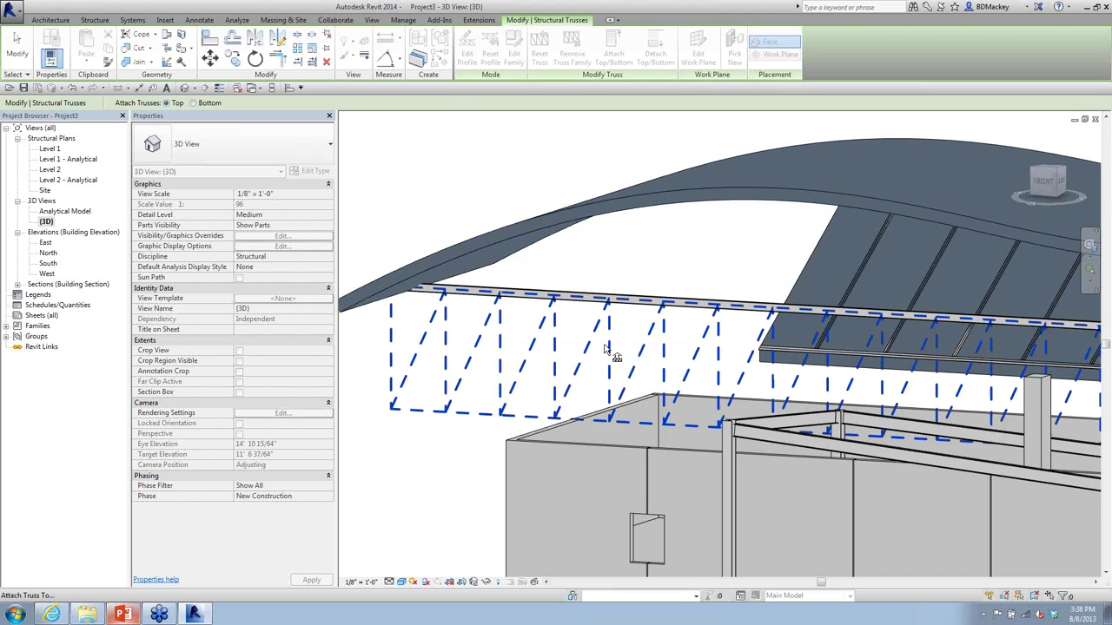
pyautogui.scroll(-1, 584, 288)
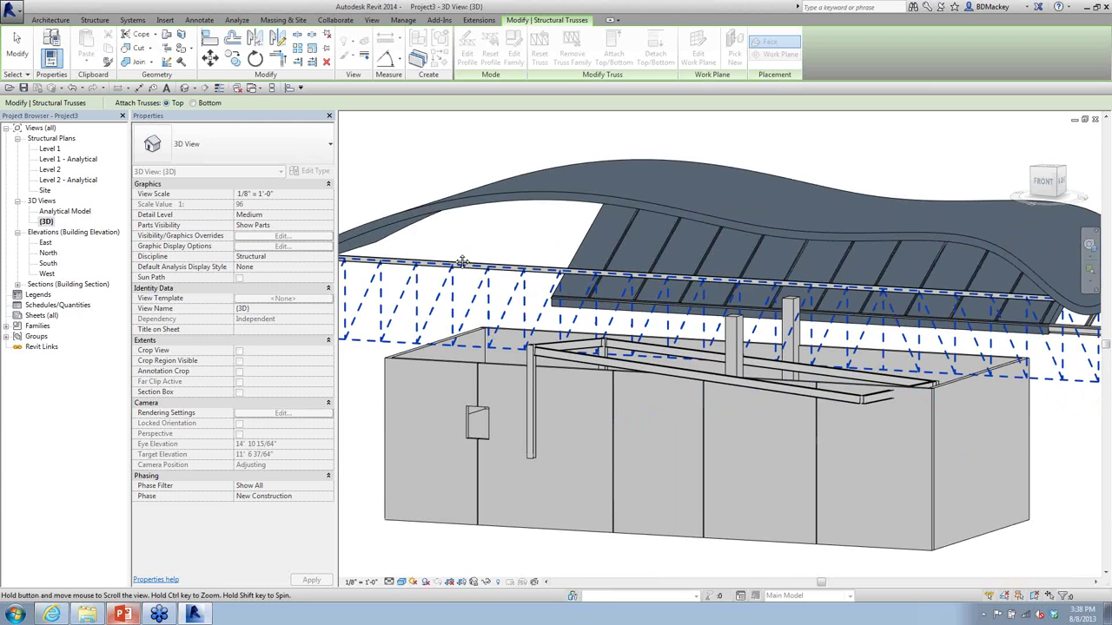
pyautogui.rightClick(873, 168)
pyautogui.click(886, 171)
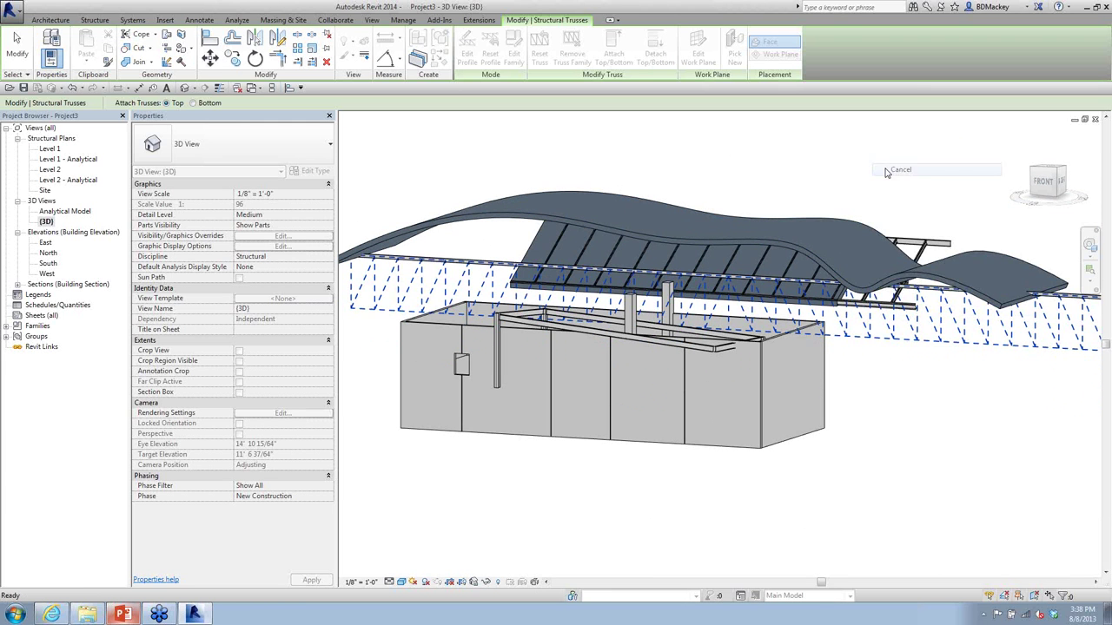
pyautogui.rightClick(889, 173)
pyautogui.click(905, 180)
# Step: Edit the wavy roof's profile, shifting two of the spline's middle control points toward its left end, and finish the sketch
pyautogui.click(809, 238)
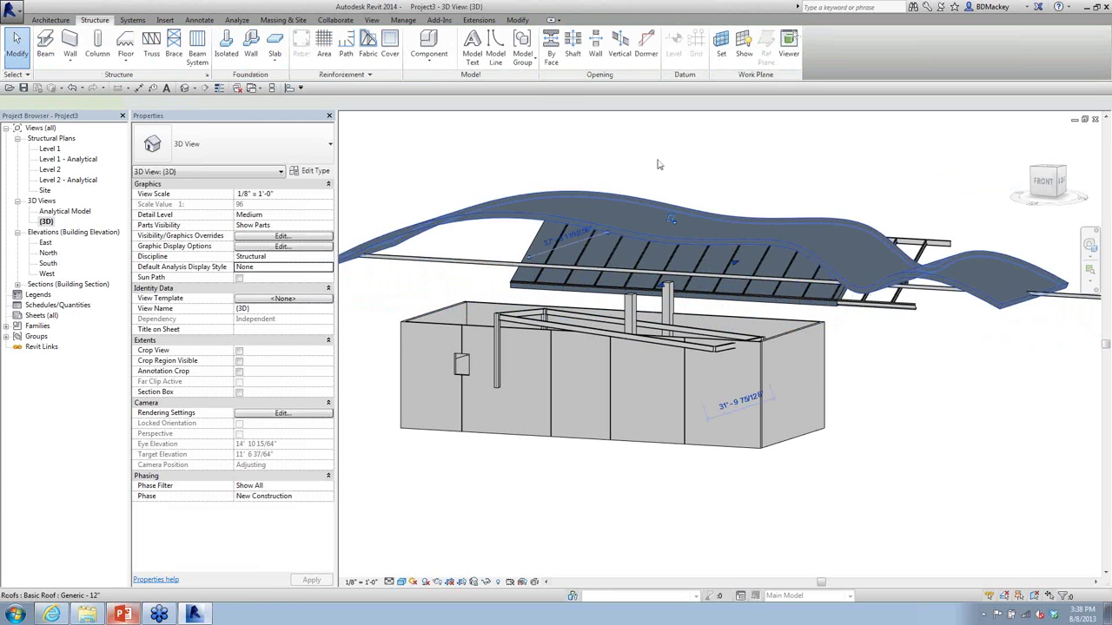
pyautogui.click(472, 61)
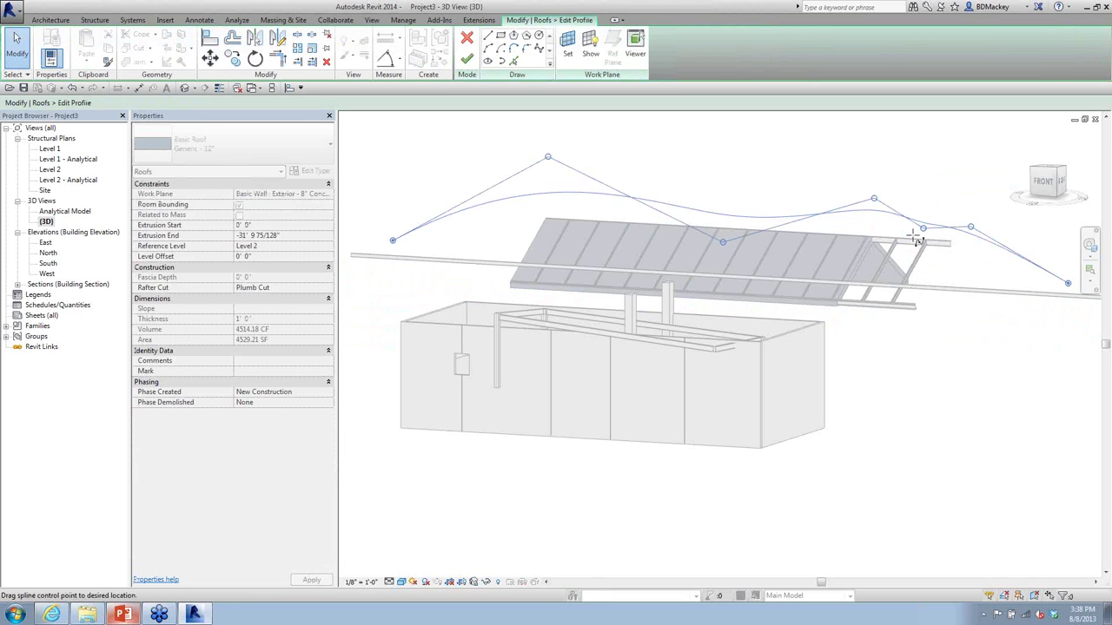
pyautogui.click(740, 244)
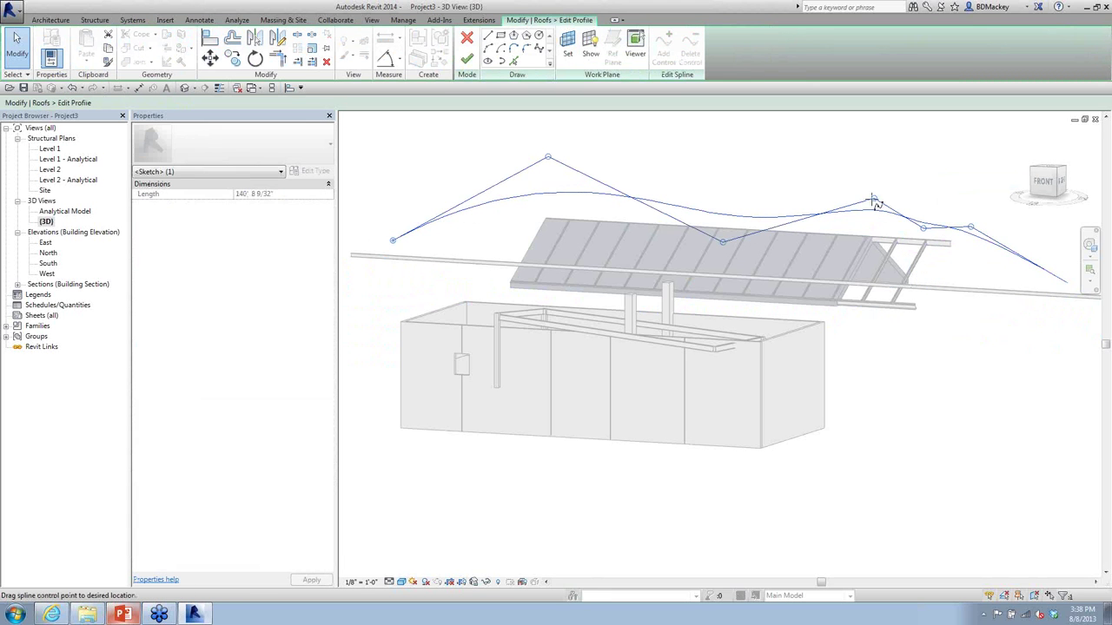
pyautogui.moveTo(873, 199); pyautogui.dragTo(772, 192)
pyautogui.moveTo(722, 243); pyautogui.dragTo(636, 230)
pyautogui.click(468, 61)
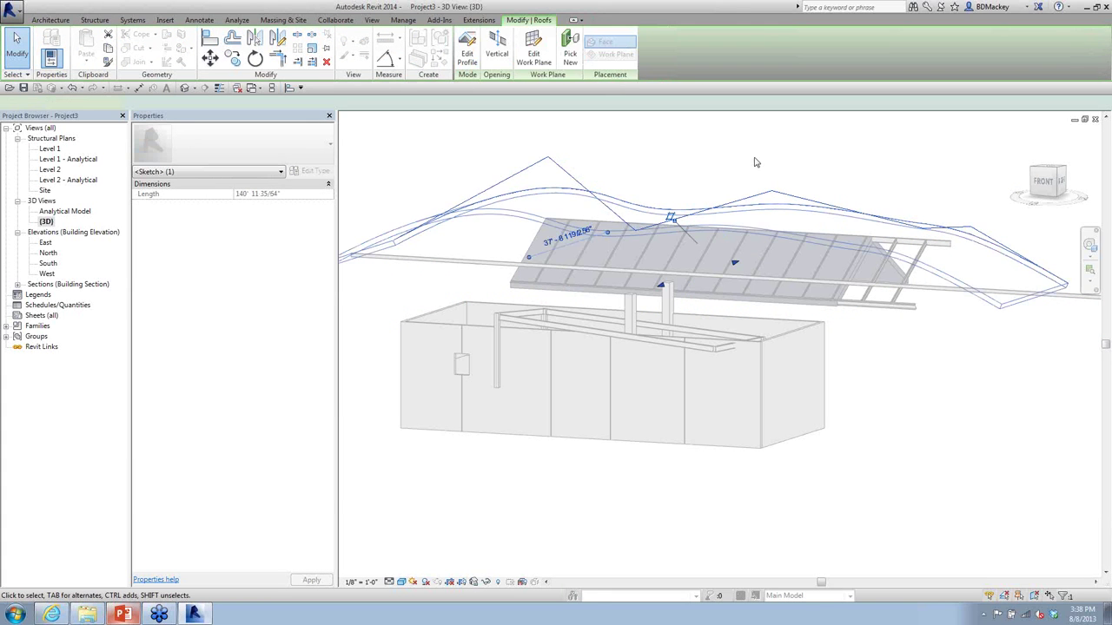
# Step: Try to attach the truss's top chord to the reshaped wavy roof
pyautogui.click(482, 244)
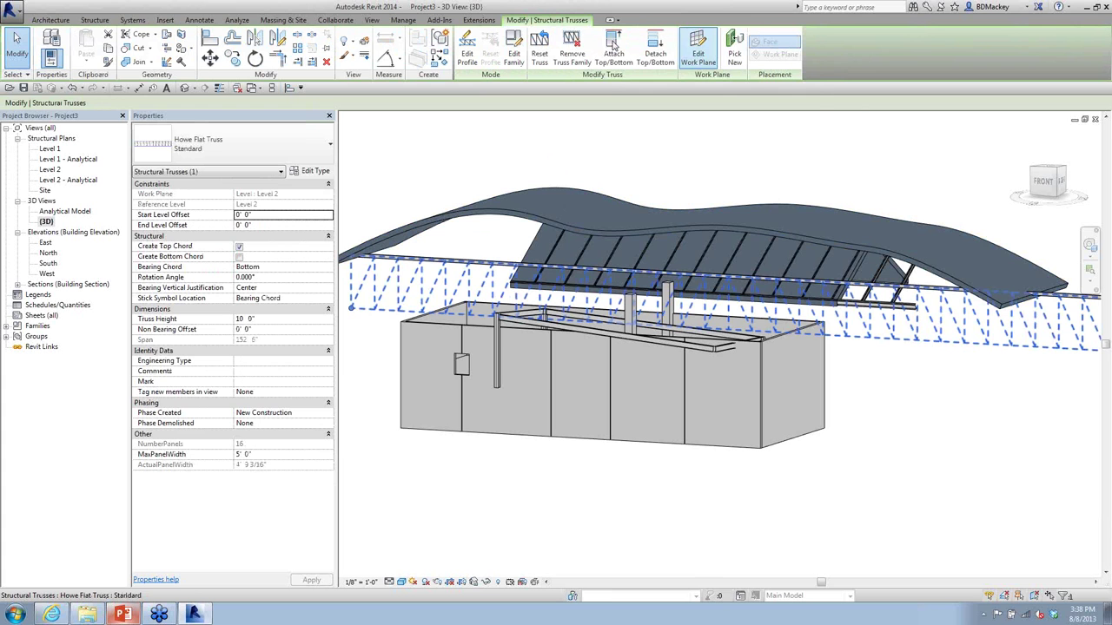
pyautogui.click(614, 43)
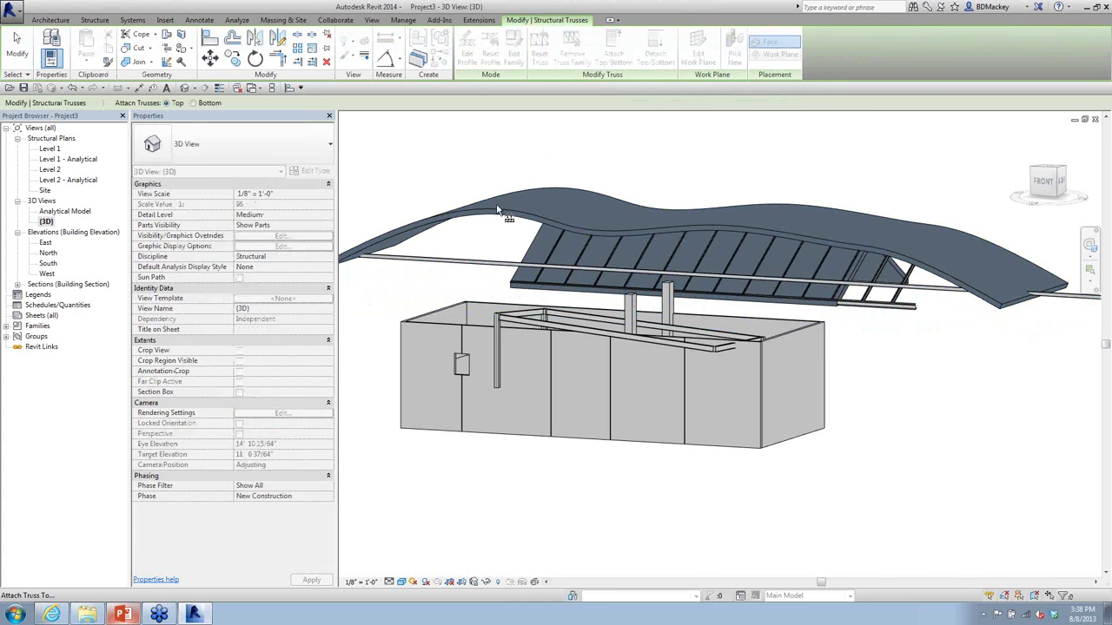
pyautogui.click(499, 211)
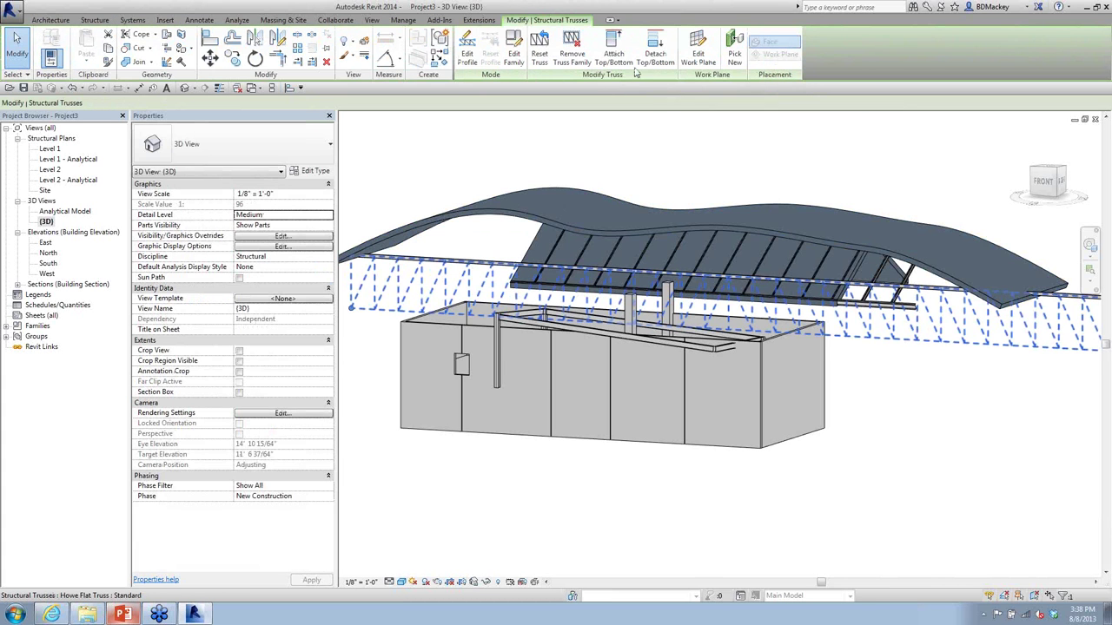
pyautogui.click(613, 50)
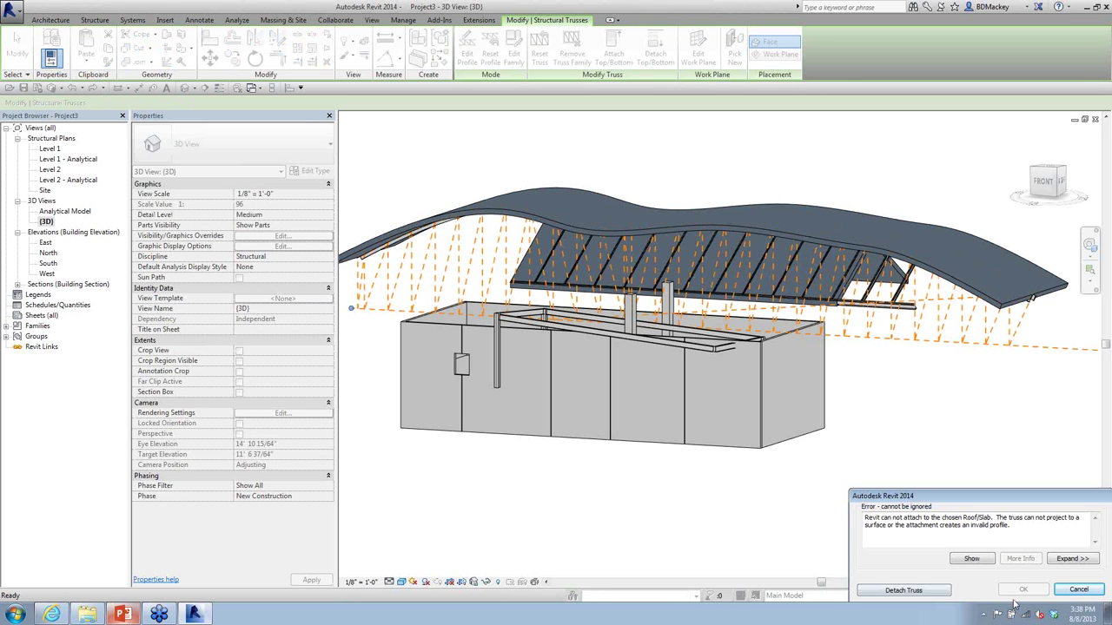
pyautogui.click(1078, 591)
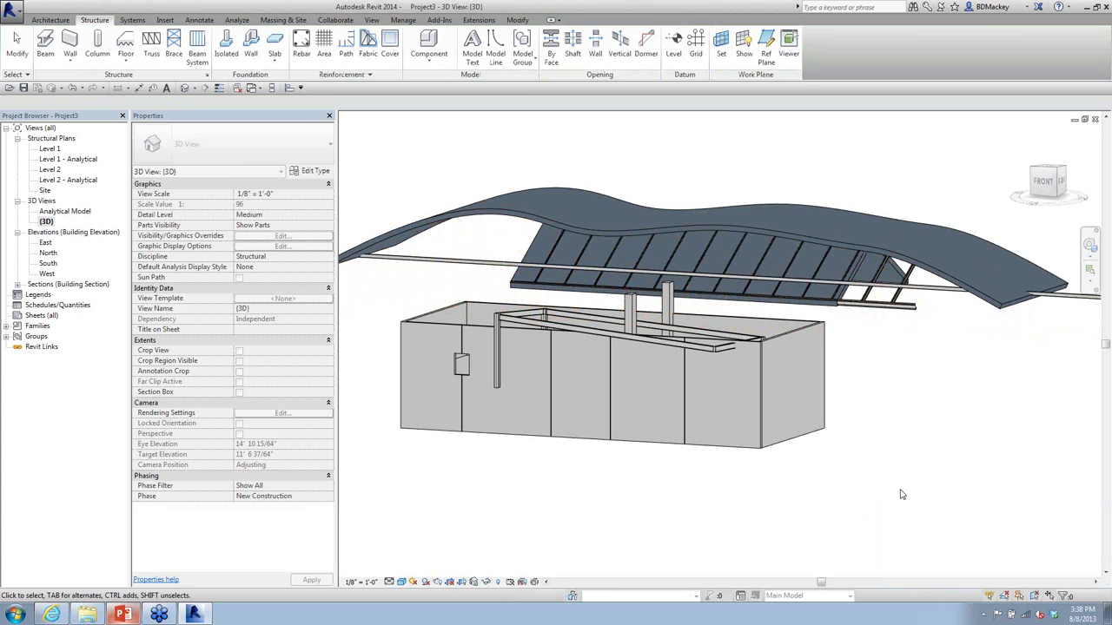
# Step: Edit the roof profile, replacing the wavy spline with a single shallow arc between the same two endpoints
pyautogui.click(901, 258)
pyautogui.click(497, 48)
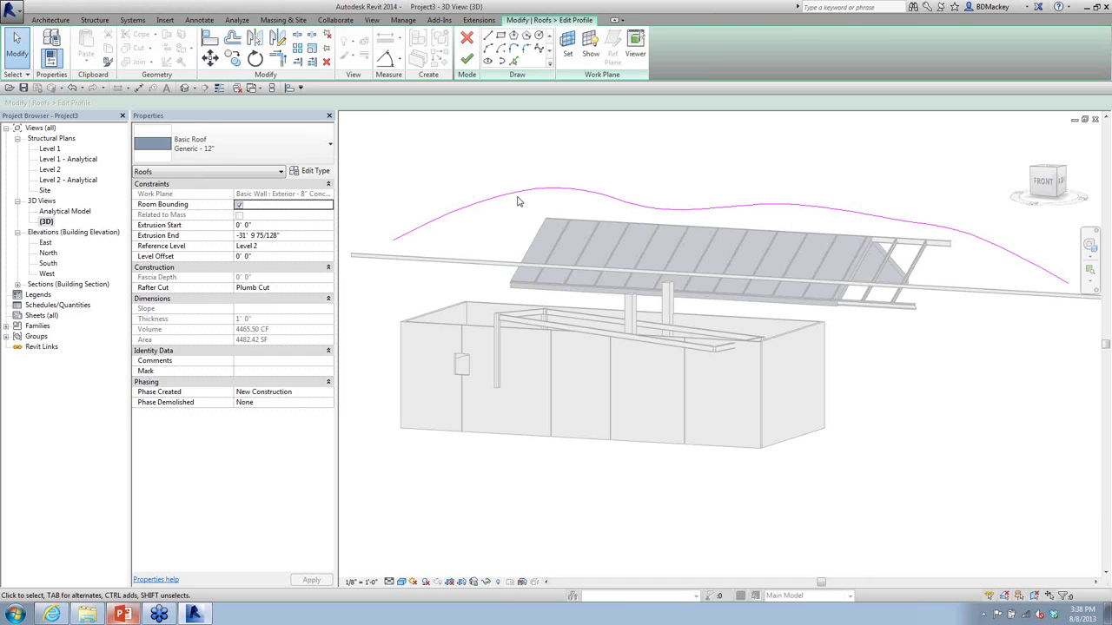
pyautogui.click(517, 202)
pyautogui.click(396, 240)
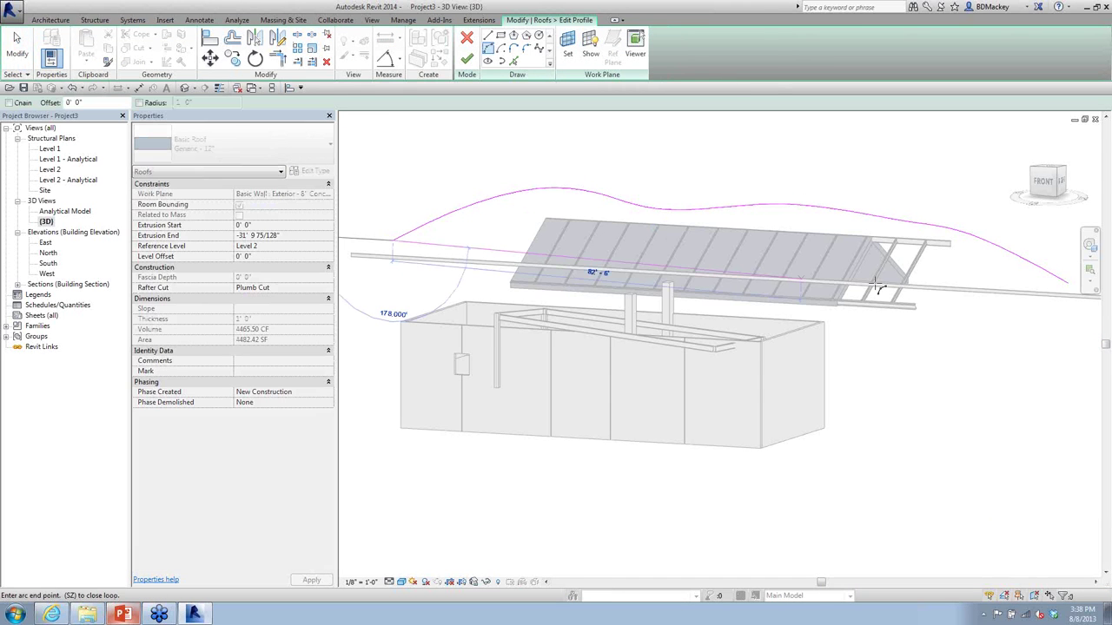
pyautogui.click(1069, 282)
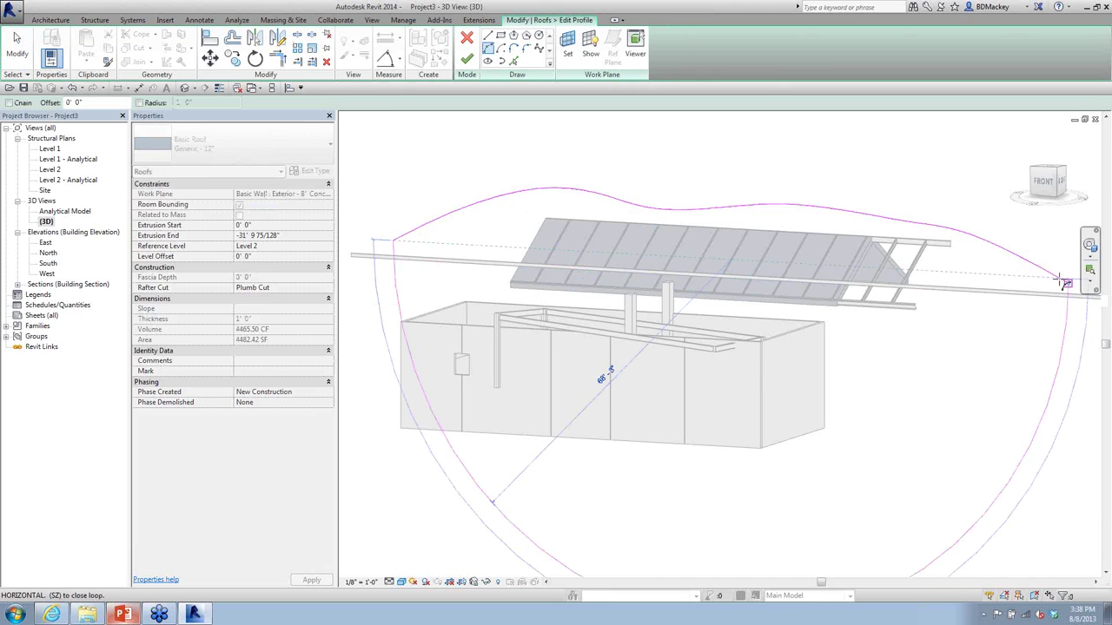
pyautogui.click(758, 218)
pyautogui.rightClick(736, 156)
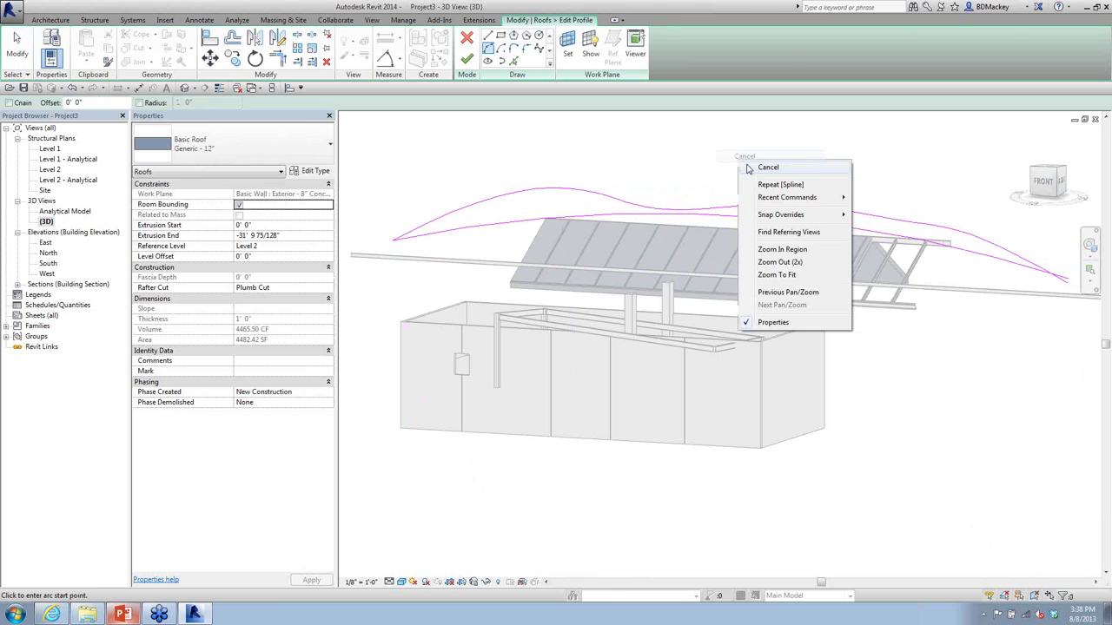
pyautogui.click(767, 162)
pyautogui.click(547, 186)
pyautogui.press('Delete')
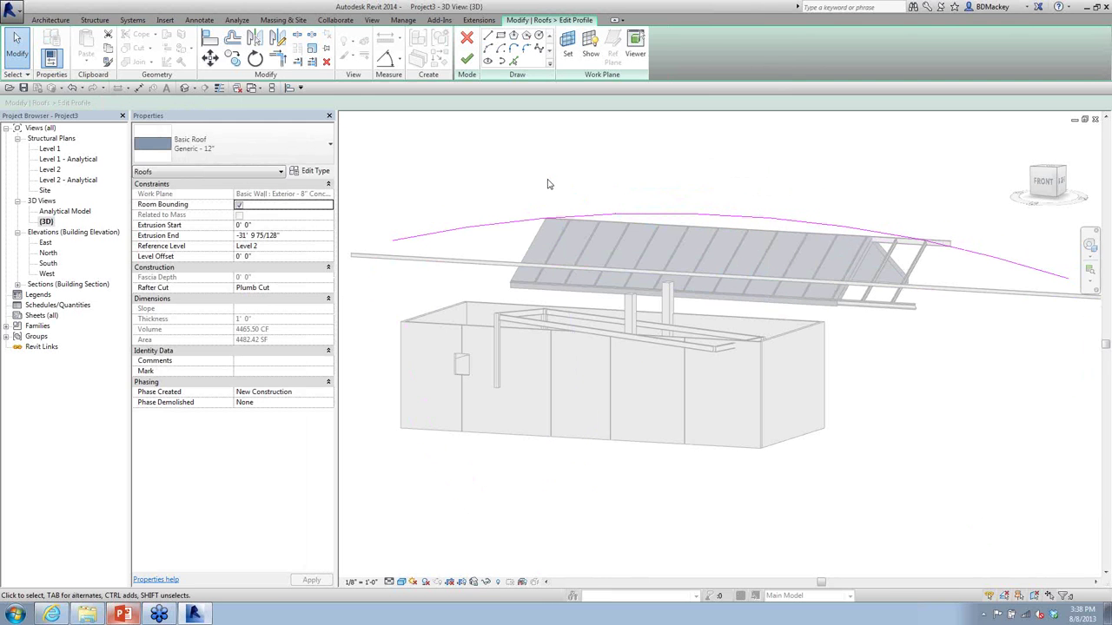
# Step: In the front view, extend both ends of the roof arc outward, raise the arc clear above the truss, and finish the profile
pyautogui.click(423, 236)
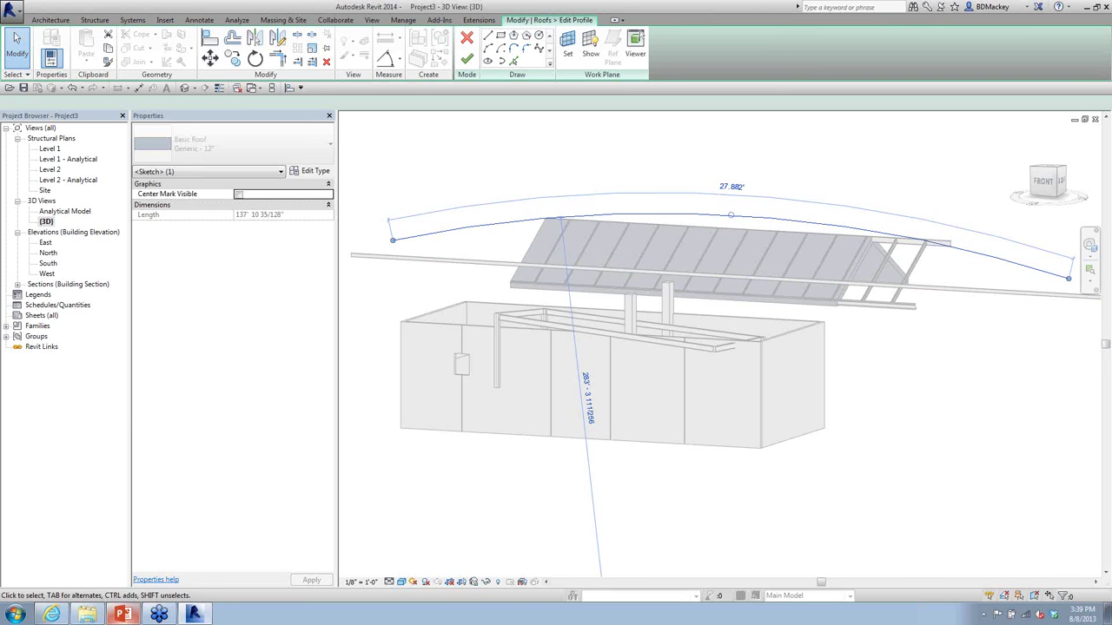
pyautogui.click(1032, 181)
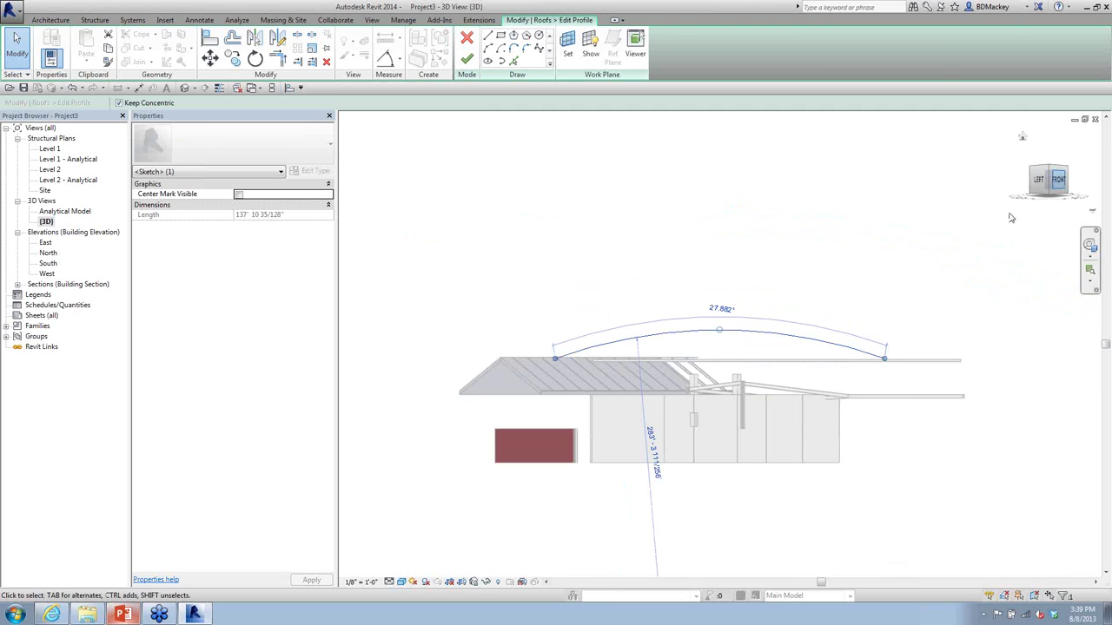
pyautogui.click(1058, 180)
pyautogui.scroll(3, 720, 308)
pyautogui.scroll(-2, 493, 336)
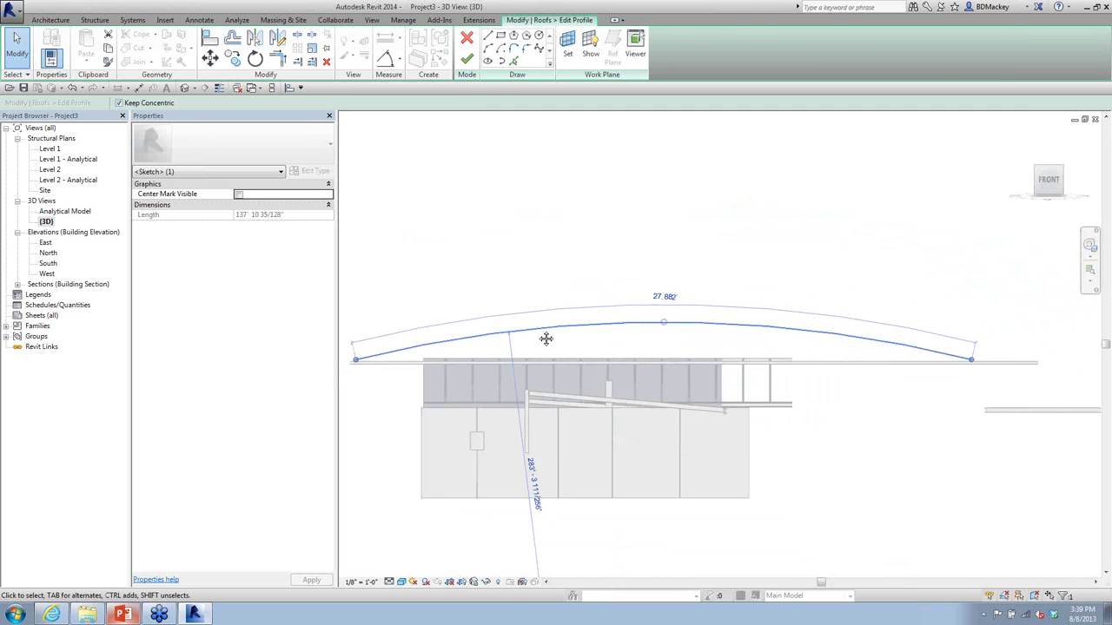
pyautogui.moveTo(547, 338); pyautogui.dragTo(679, 322, button='middle')
pyautogui.moveTo(487, 348); pyautogui.dragTo(464, 348)
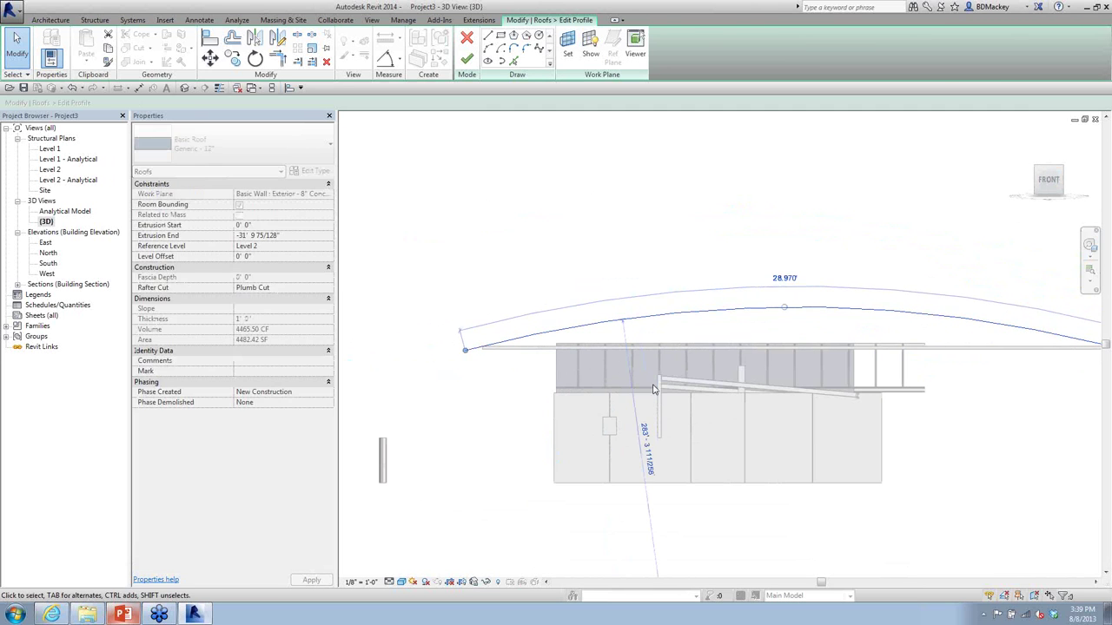
pyautogui.moveTo(834, 347); pyautogui.dragTo(578, 315, button='middle')
pyautogui.moveTo(849, 314); pyautogui.dragTo(872, 317)
pyautogui.moveTo(759, 296); pyautogui.dragTo(755, 256)
pyautogui.click(807, 407)
pyautogui.click(469, 61)
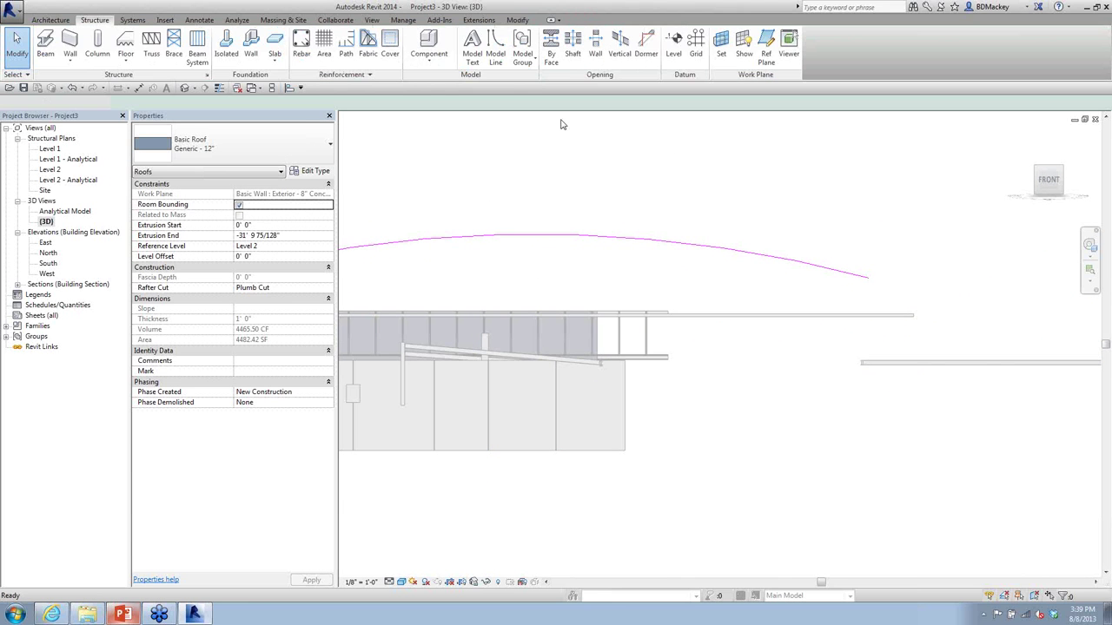
# Step: Try to attach the truss's top chord to the raised arched roof
pyautogui.moveTo(785, 377); pyautogui.dragTo(830, 412, button='middle')
pyautogui.click(808, 351)
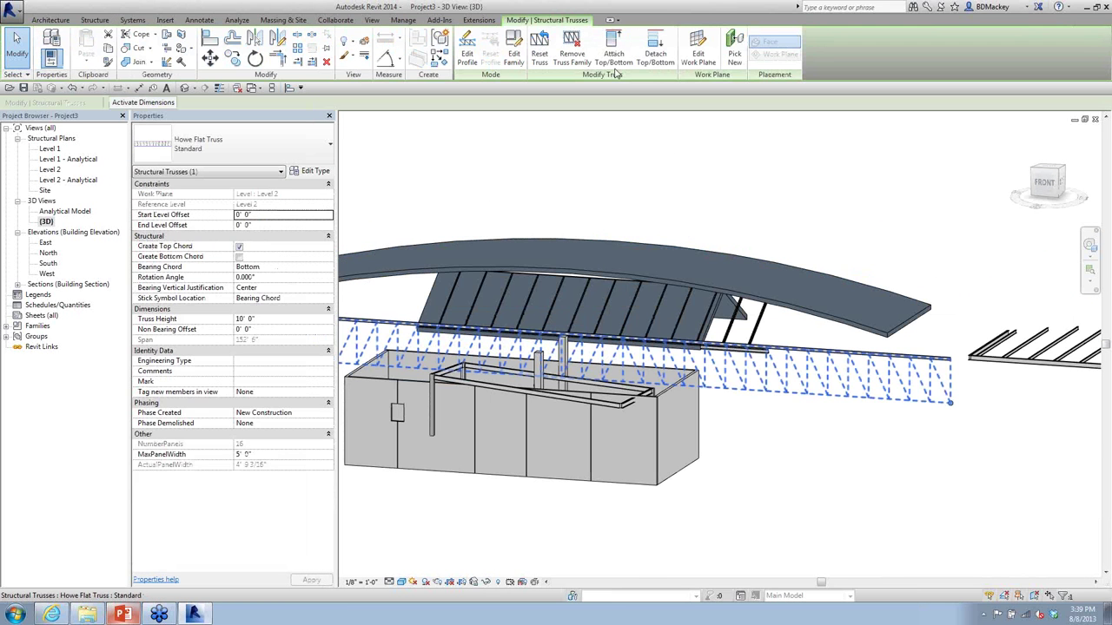
pyautogui.click(613, 51)
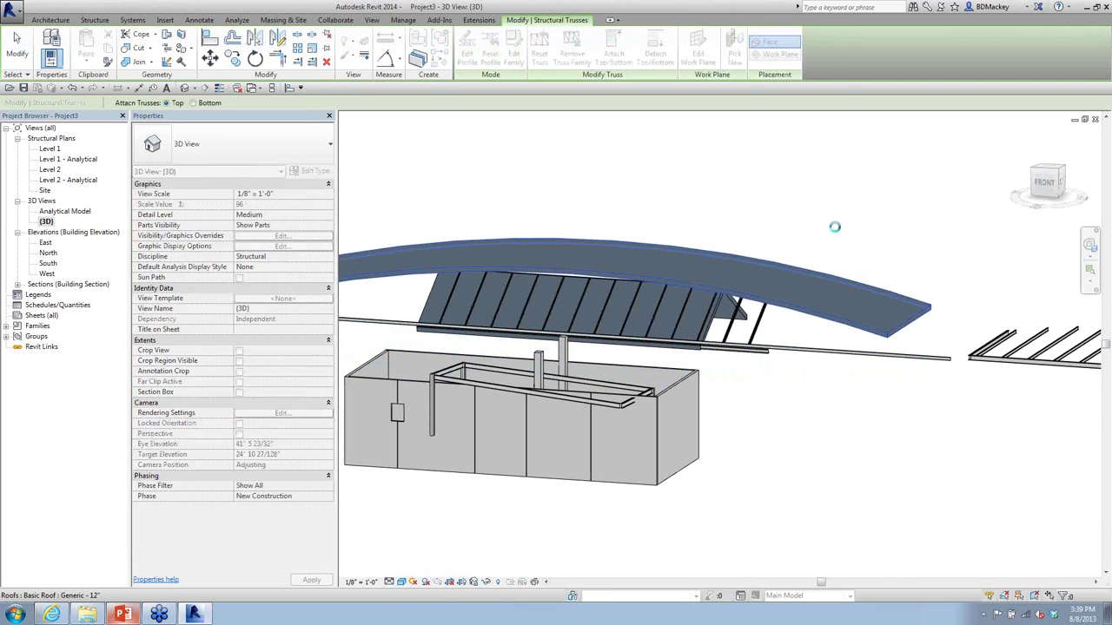
pyautogui.click(846, 335)
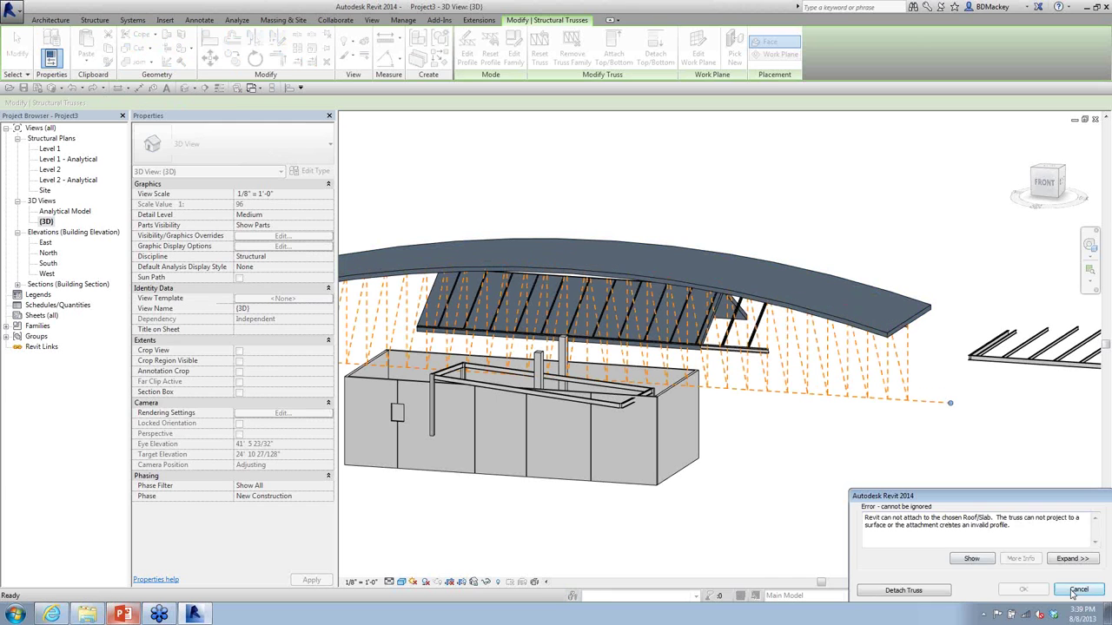
pyautogui.click(1073, 593)
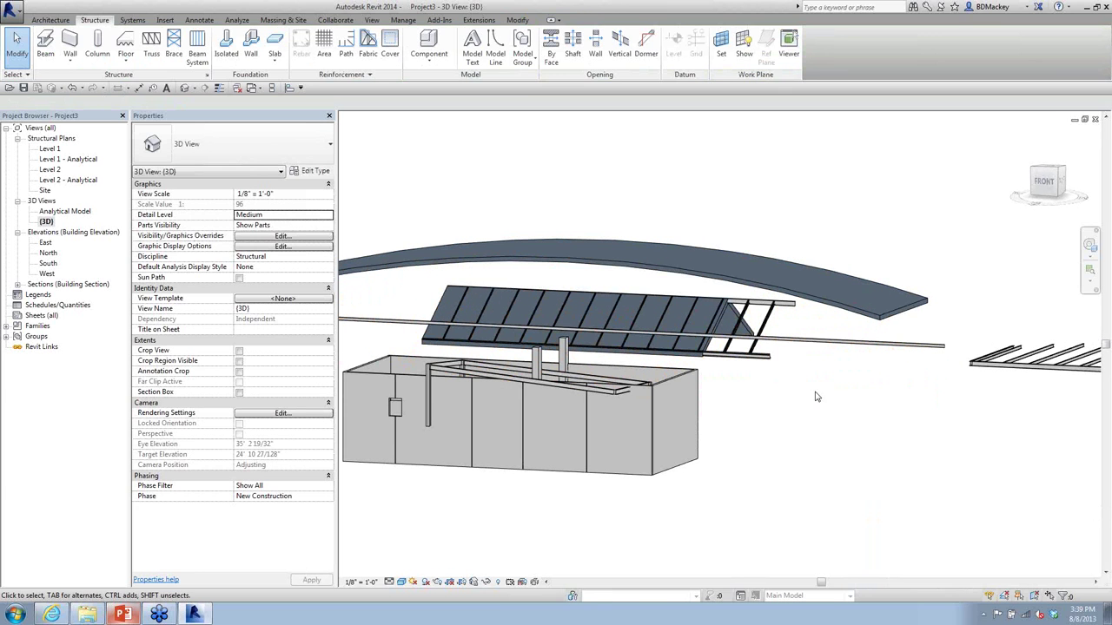
# Step: Open the Howe Flat Truss family for editing and delete all its web members, keeping only the top and bottom chord lines
pyautogui.click(817, 343)
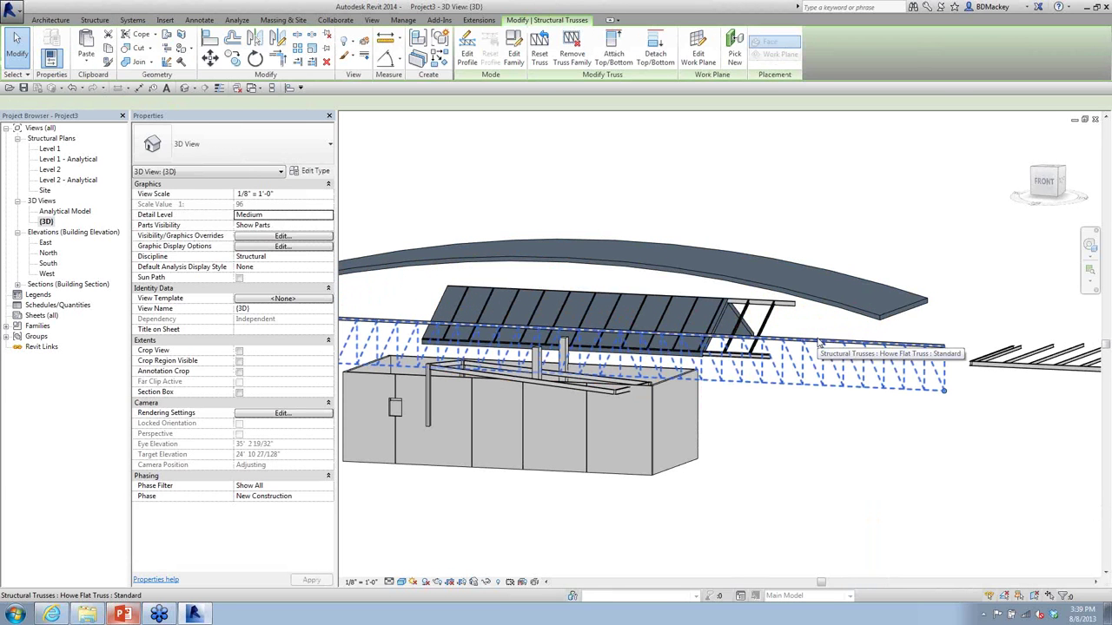
pyautogui.click(514, 56)
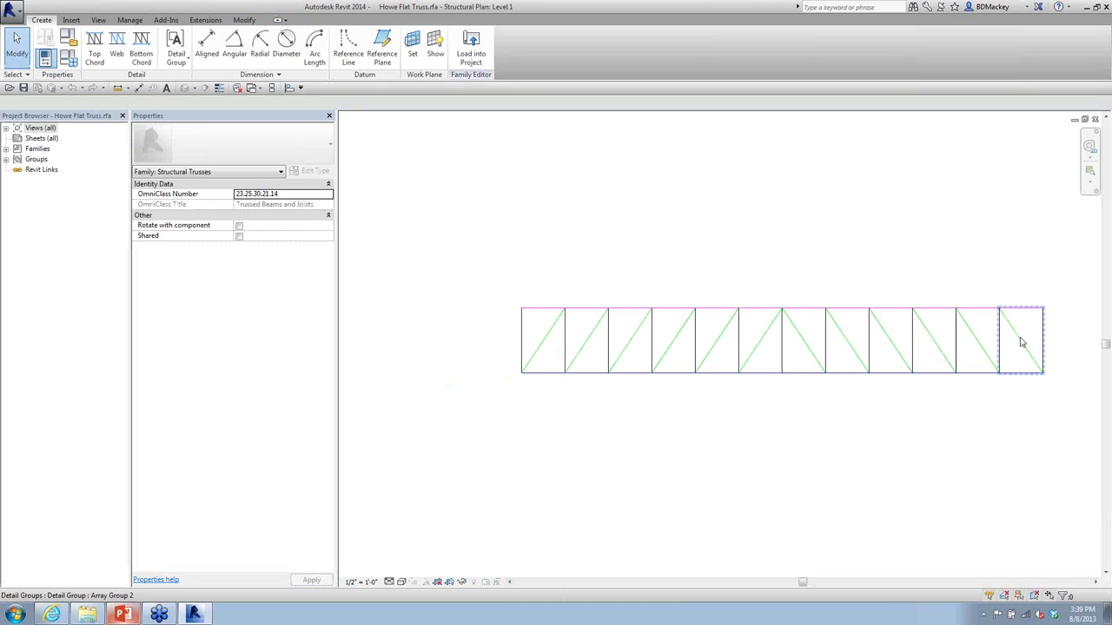
pyautogui.click(1031, 351)
pyautogui.moveTo(1067, 345); pyautogui.dragTo(499, 332)
pyautogui.press('Delete')
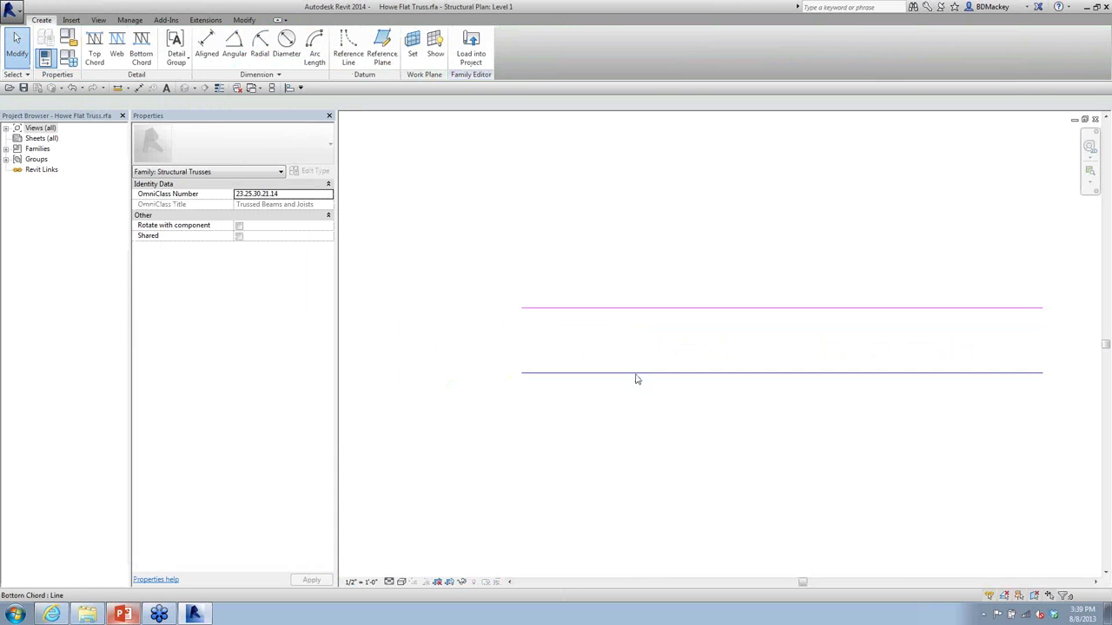
# Step: Load the edited truss family into Project3, overwriting the existing version
pyautogui.click(471, 48)
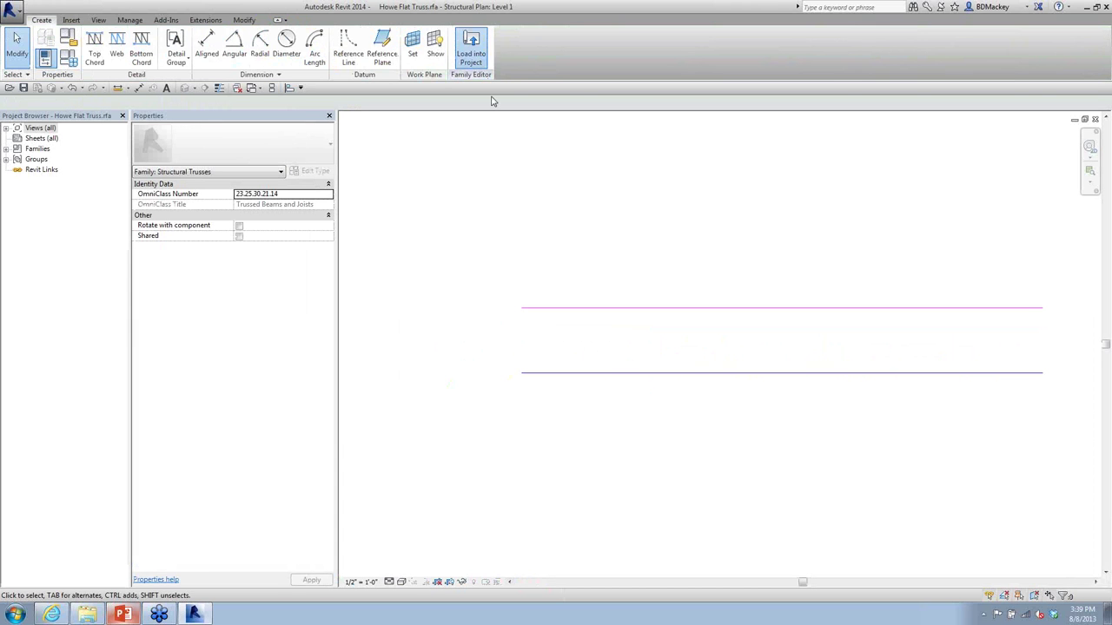
pyautogui.click(480, 254)
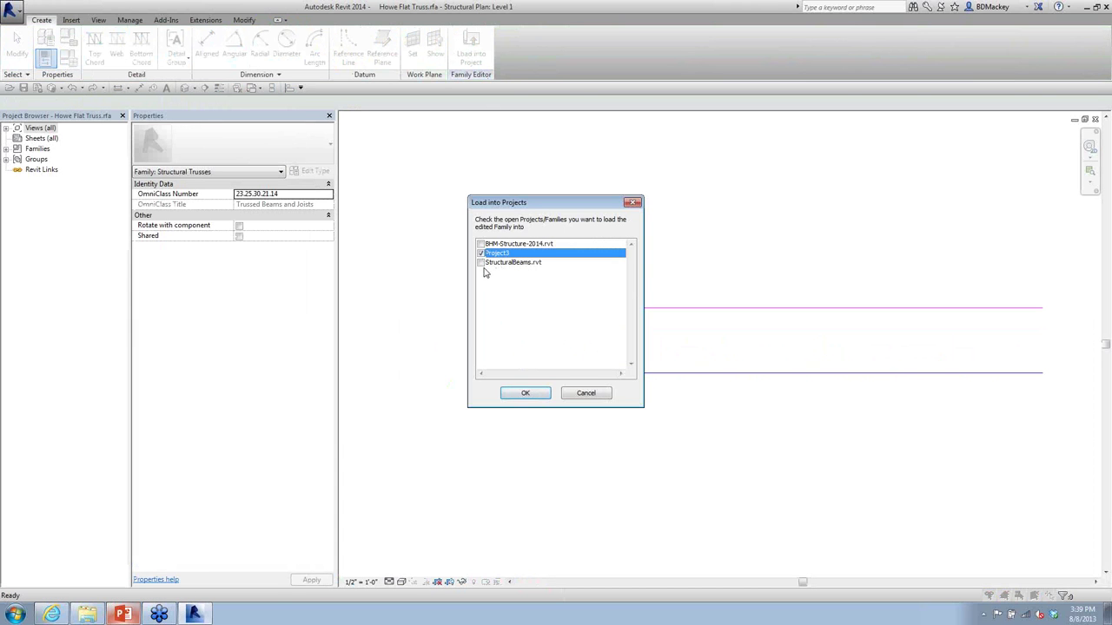
pyautogui.click(525, 392)
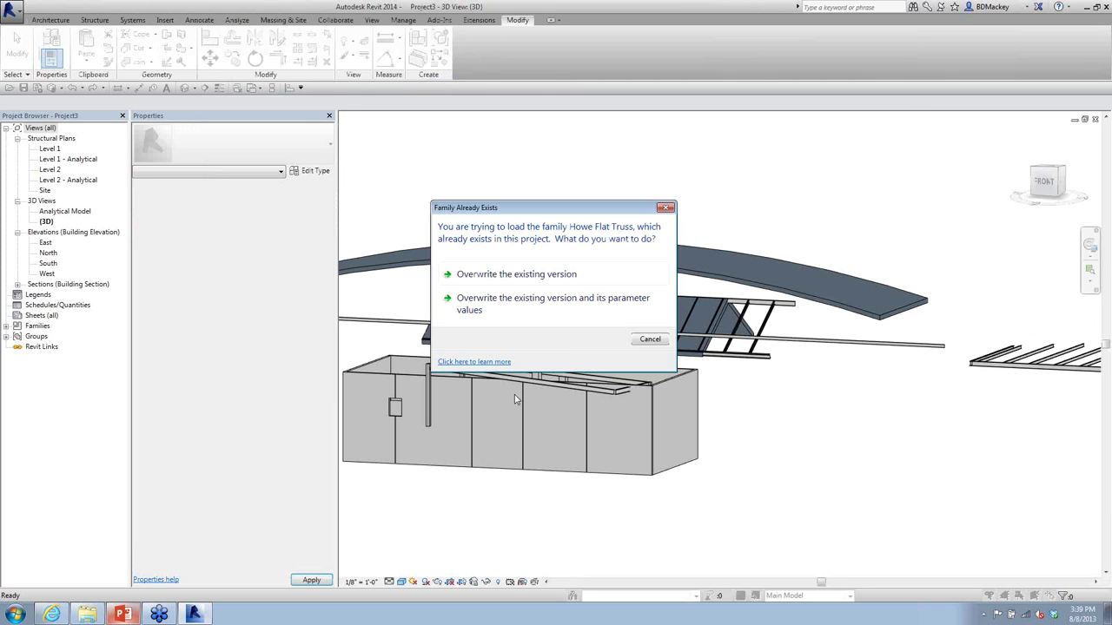
pyautogui.click(563, 280)
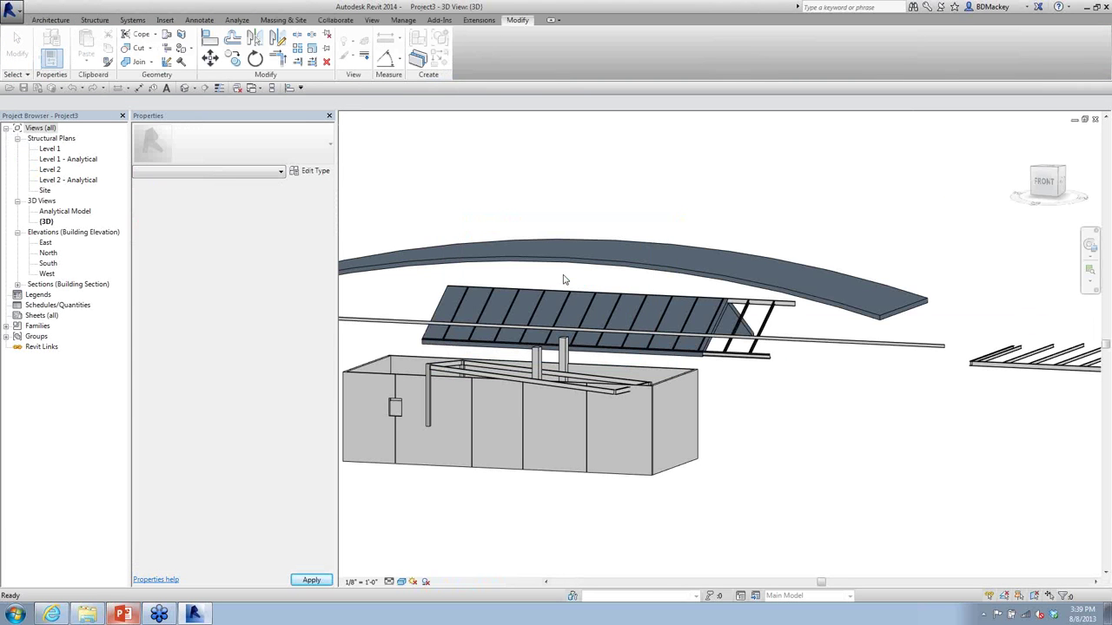
# Step: Try to attach the web-less truss to the underside of the arched roof
pyautogui.click(828, 394)
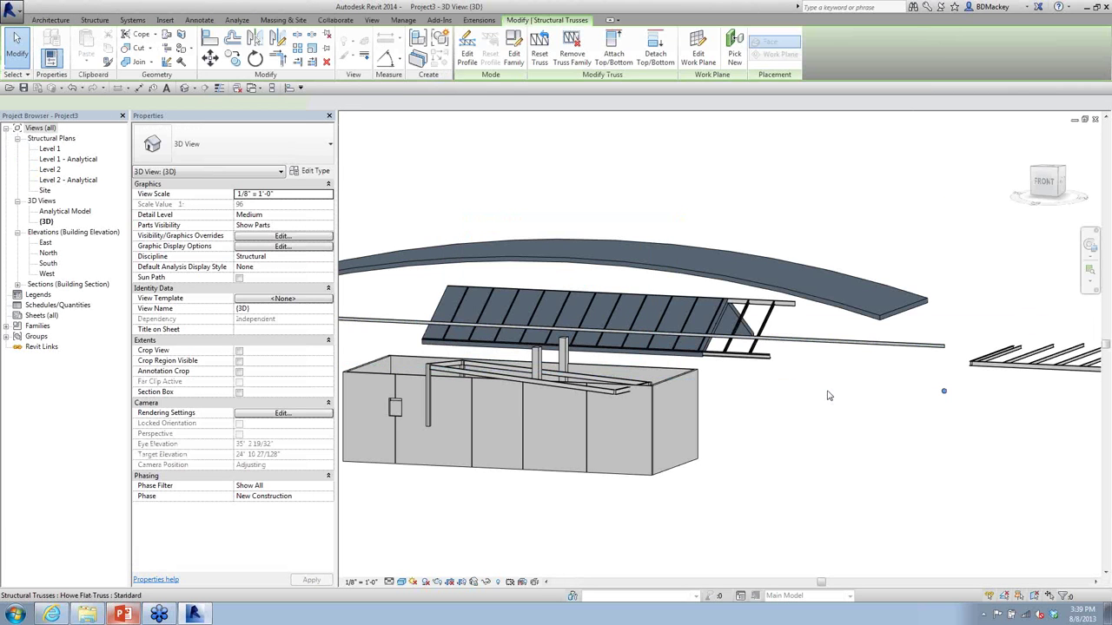
pyautogui.click(613, 43)
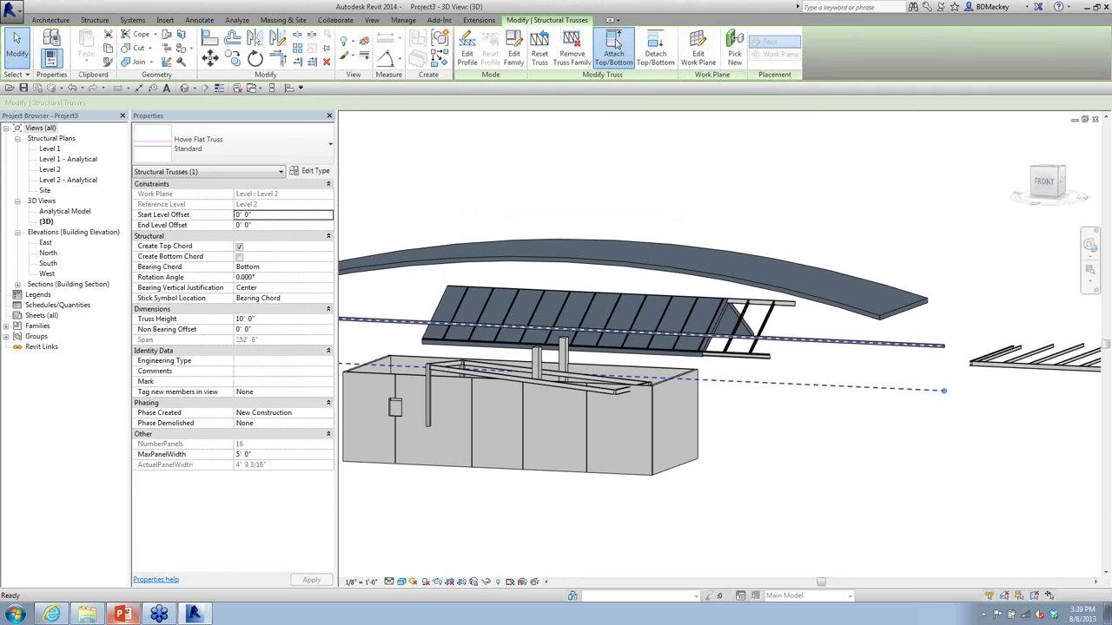
pyautogui.click(848, 315)
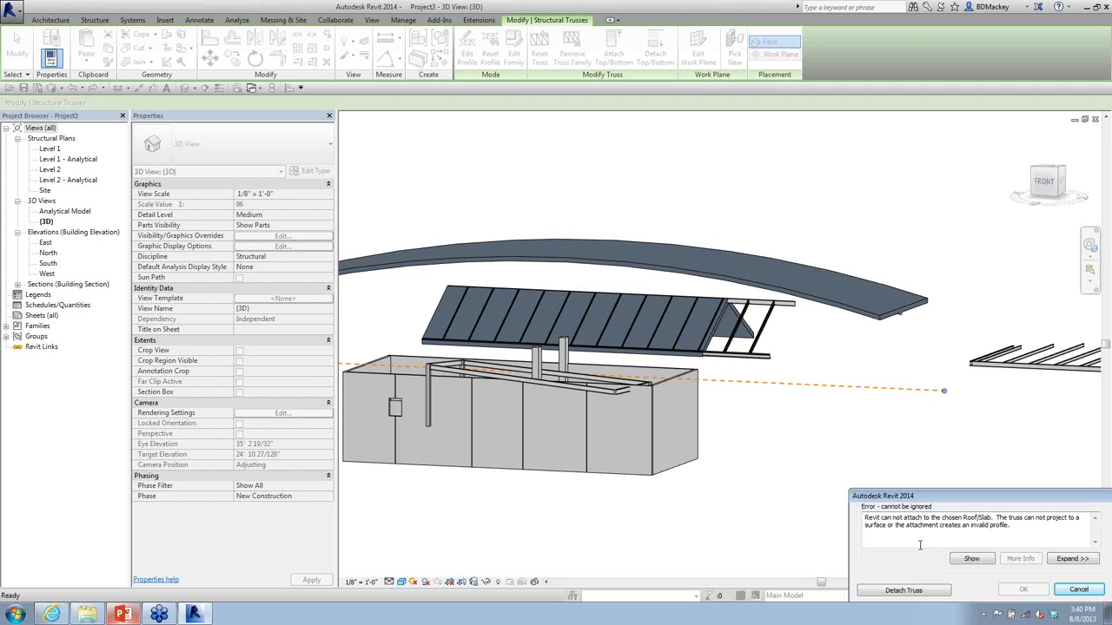
pyautogui.click(1079, 590)
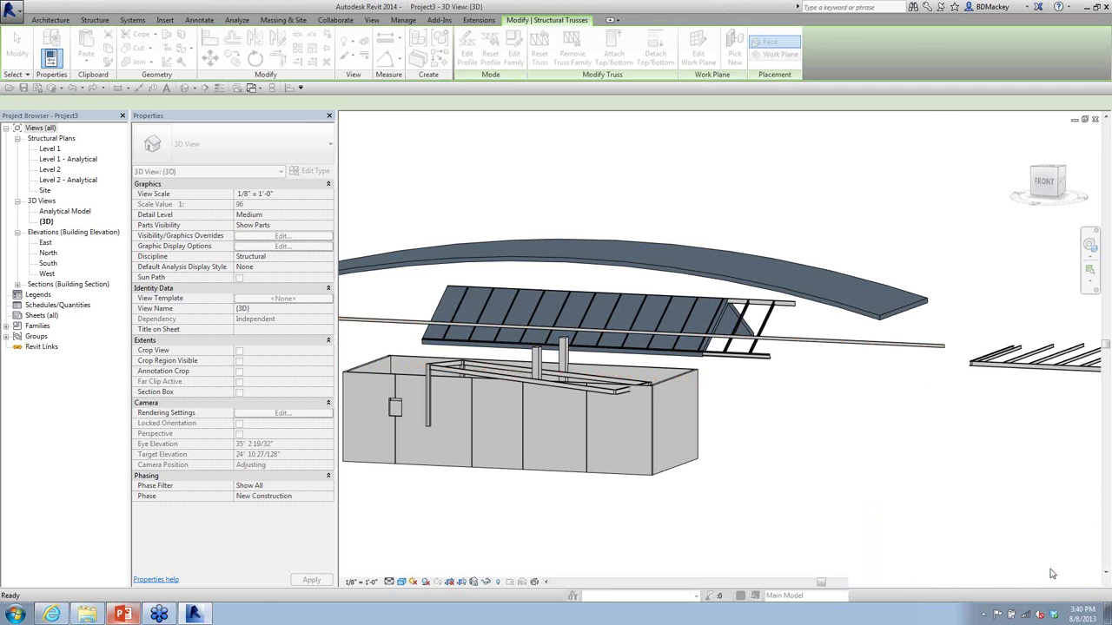
# Step: Edit the truss profile, replacing the straight top chord with one picked from the arched roof's curved edge, and finish the profile
pyautogui.scroll(-3, 1029, 474)
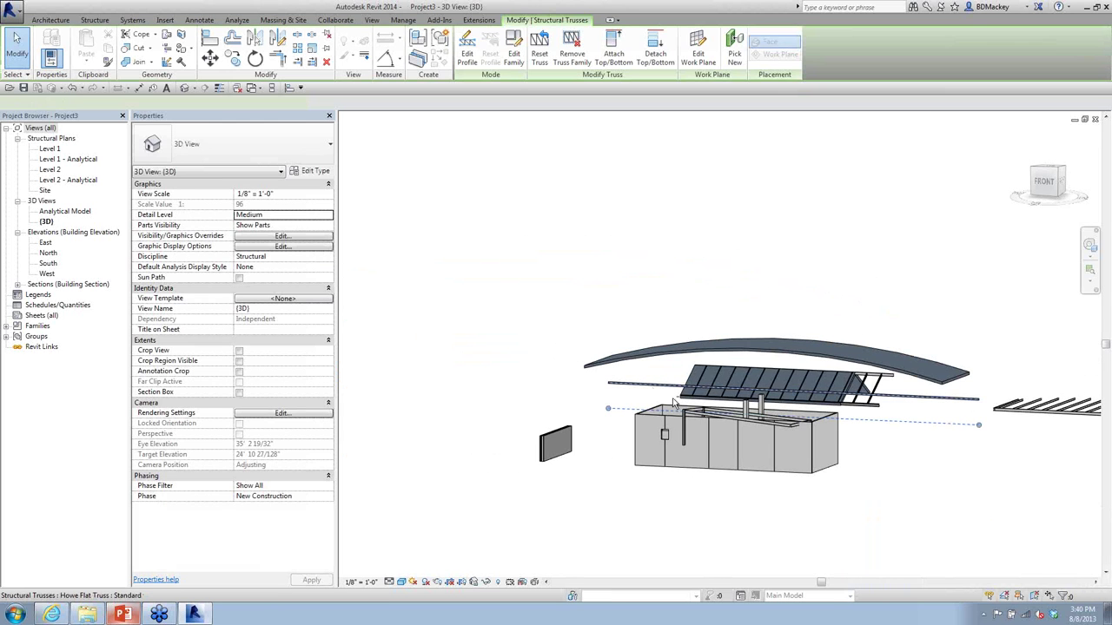
pyautogui.keyDown('shift'); pyautogui.moveTo(674, 403); pyautogui.dragTo(695, 378, button='middle'); pyautogui.keyUp('shift')
pyautogui.click(467, 50)
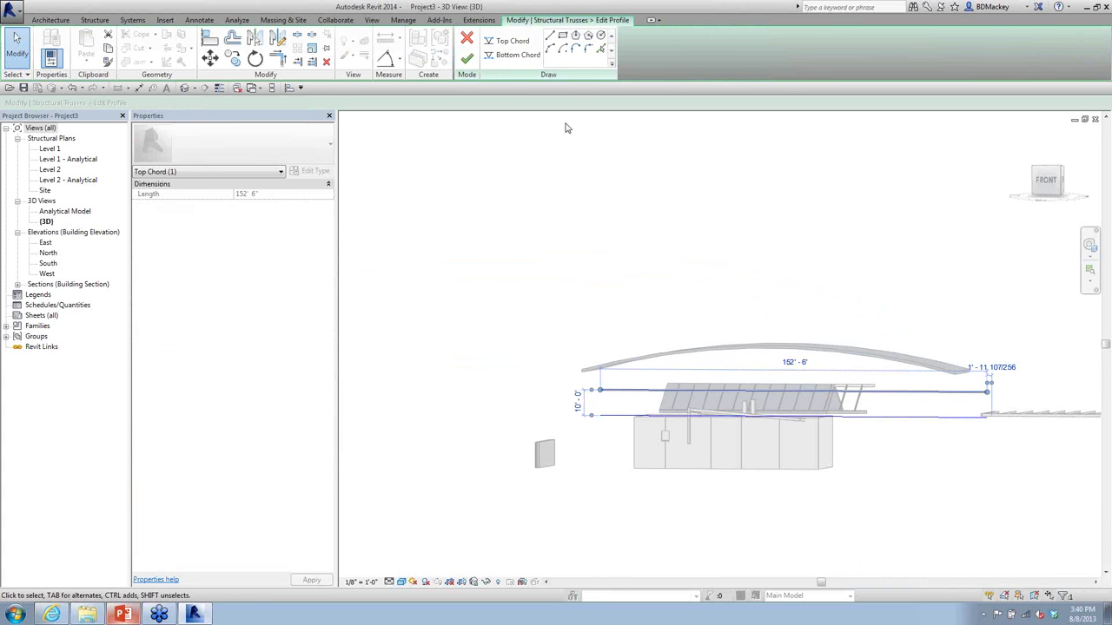
pyautogui.click(508, 41)
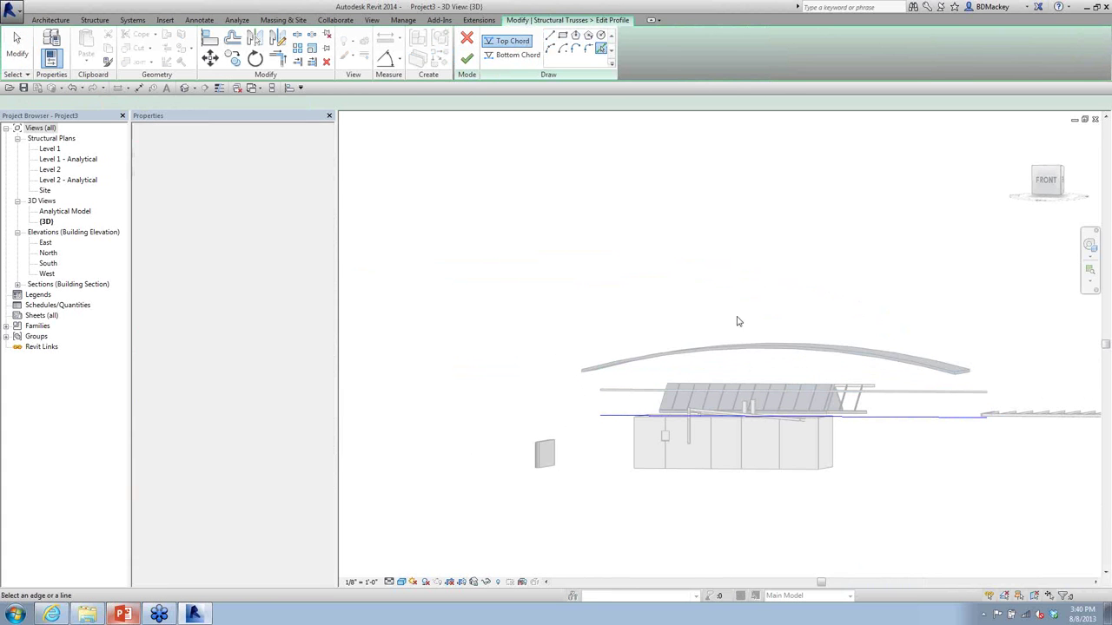
pyautogui.click(752, 349)
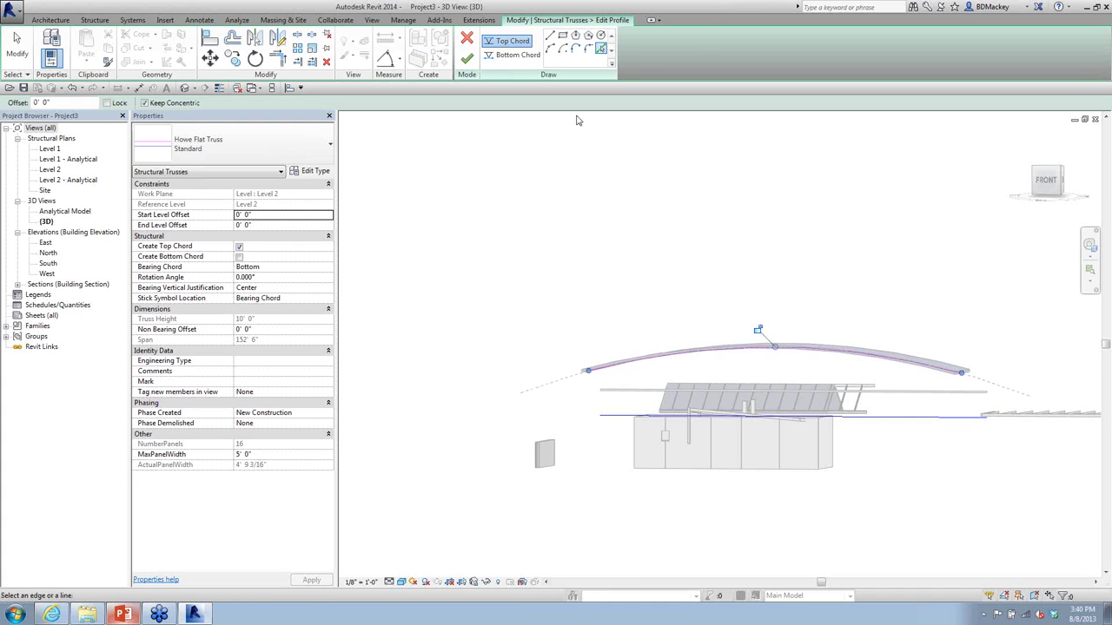
pyautogui.click(468, 61)
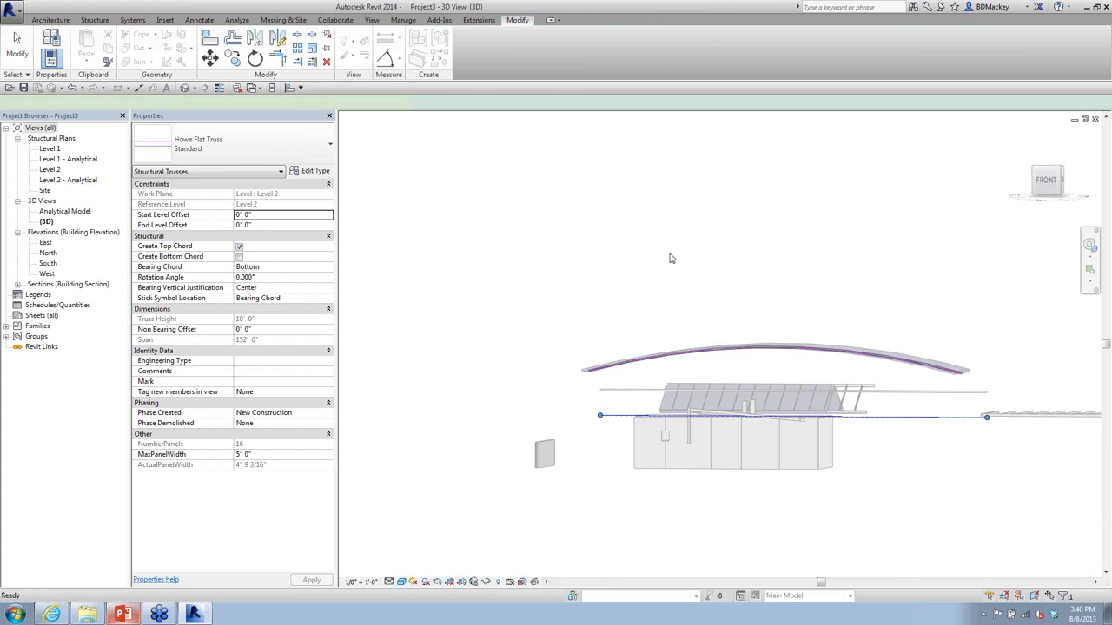
pyautogui.press('Escape')
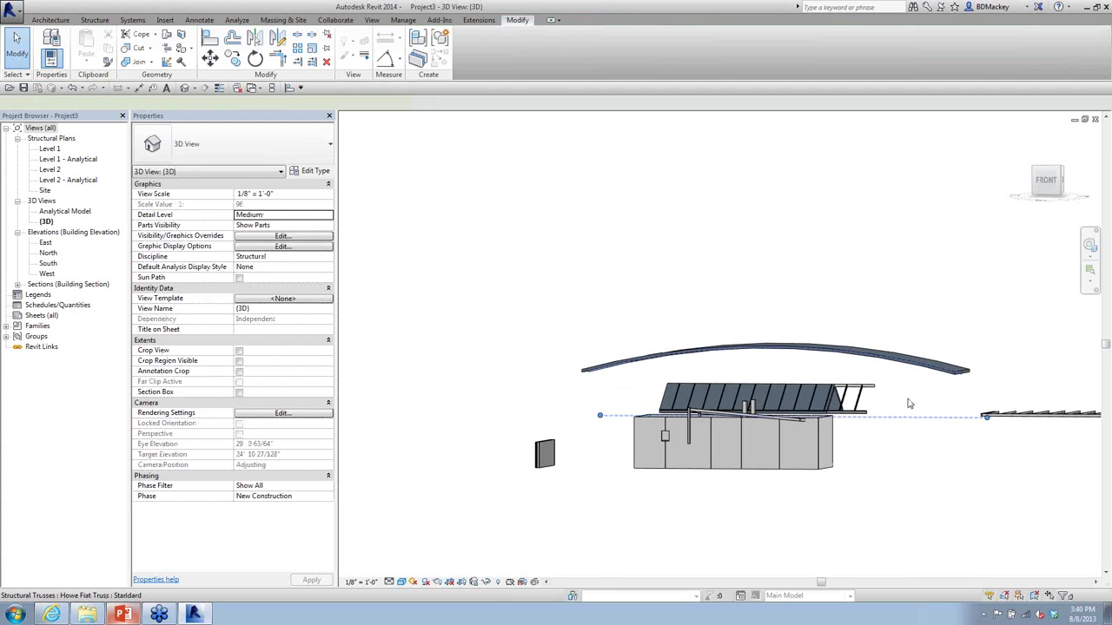
# Step: Attach the reprofiled truss to the arched roof and inspect how its top chord follows the underside
pyautogui.click(917, 417)
pyautogui.click(613, 54)
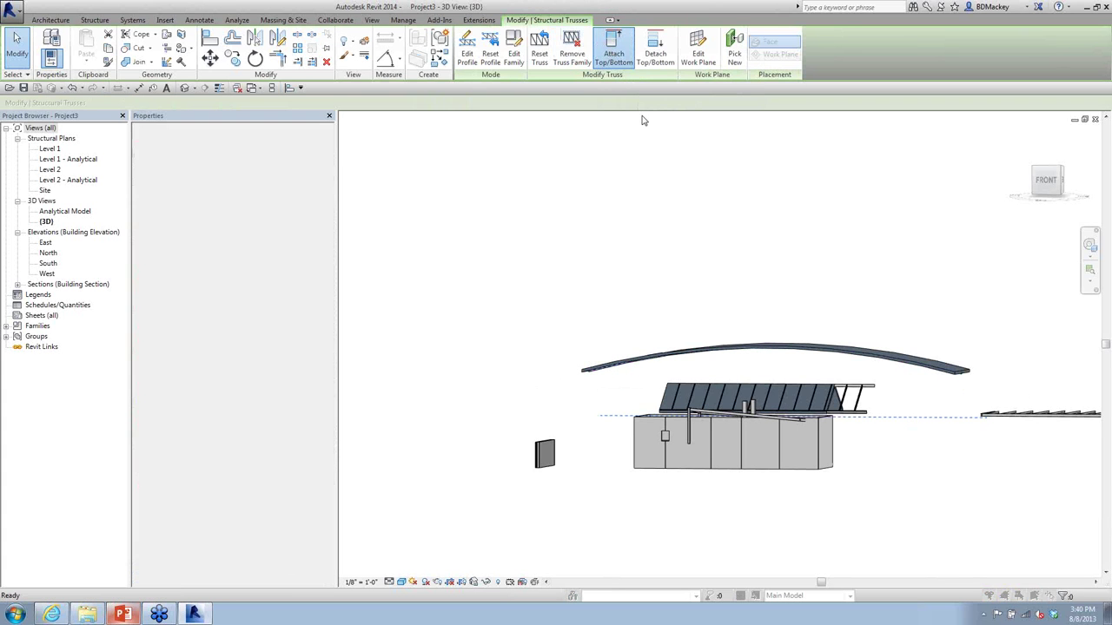
pyautogui.click(645, 356)
pyautogui.click(645, 324)
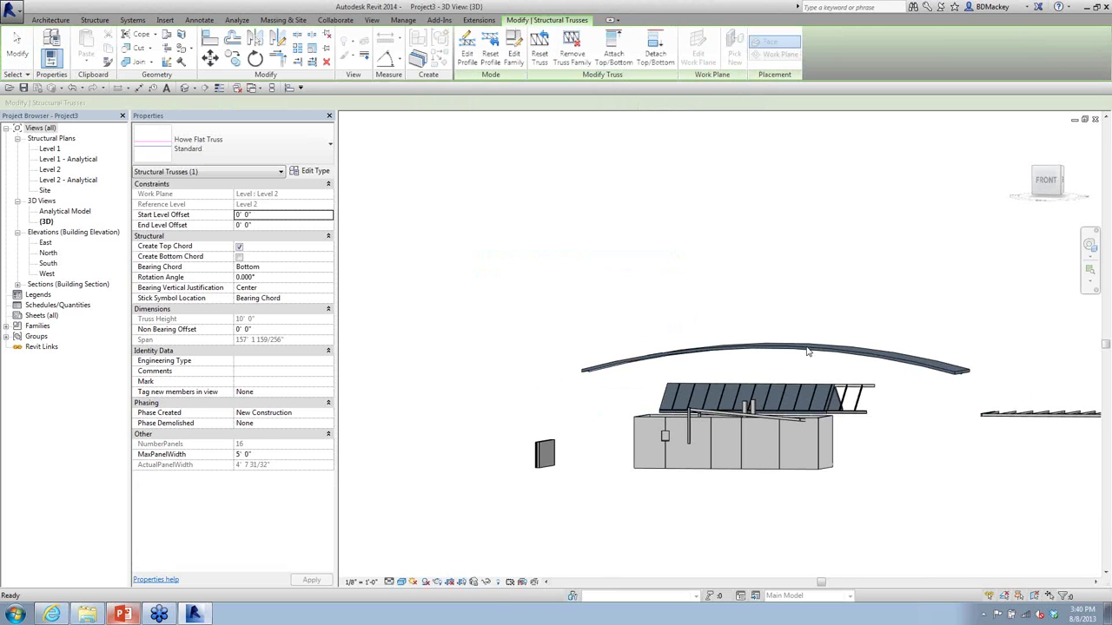
pyautogui.click(778, 315)
pyautogui.keyDown('shift'); pyautogui.moveTo(816, 368); pyautogui.dragTo(815, 317, button='middle'); pyautogui.keyUp('shift')
pyautogui.scroll(1, 958, 363)
pyautogui.scroll(5, 959, 363)
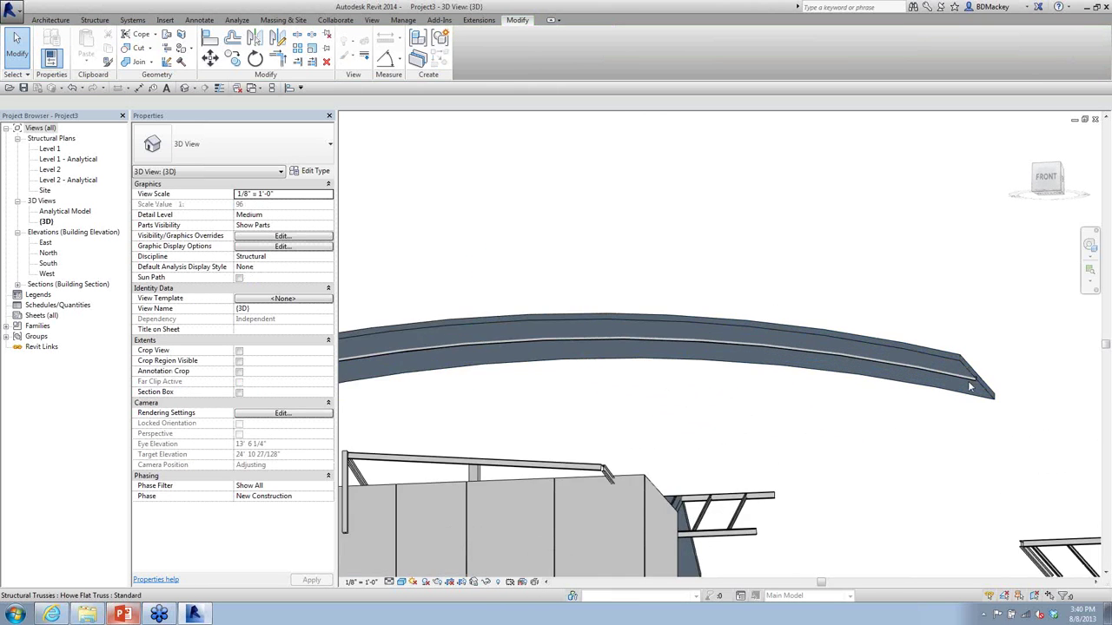
pyautogui.click(943, 357)
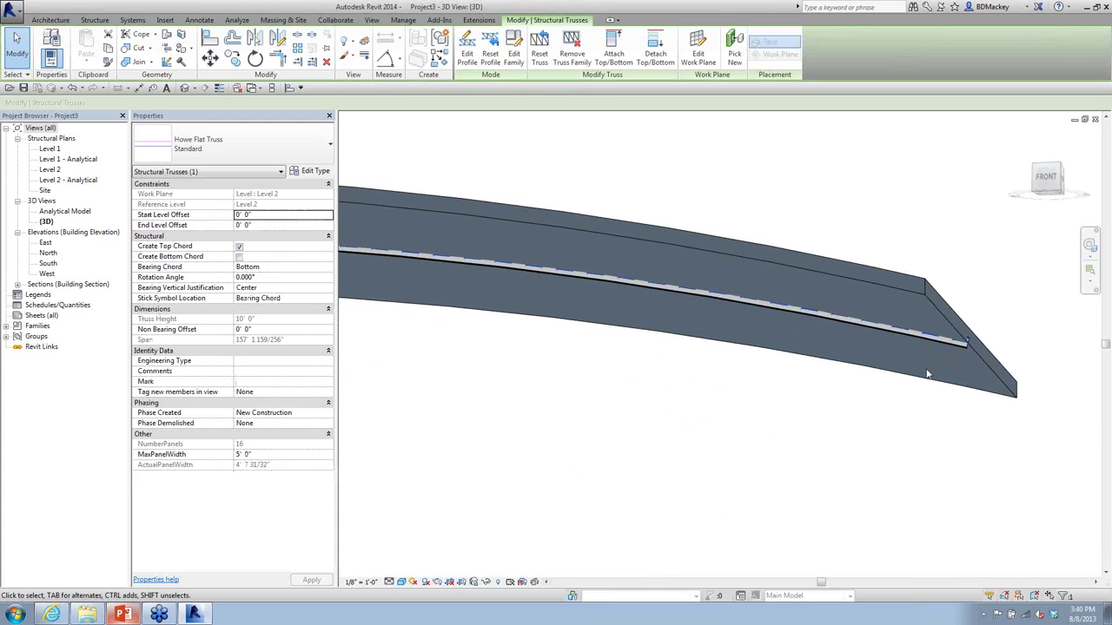
pyautogui.press('Escape')
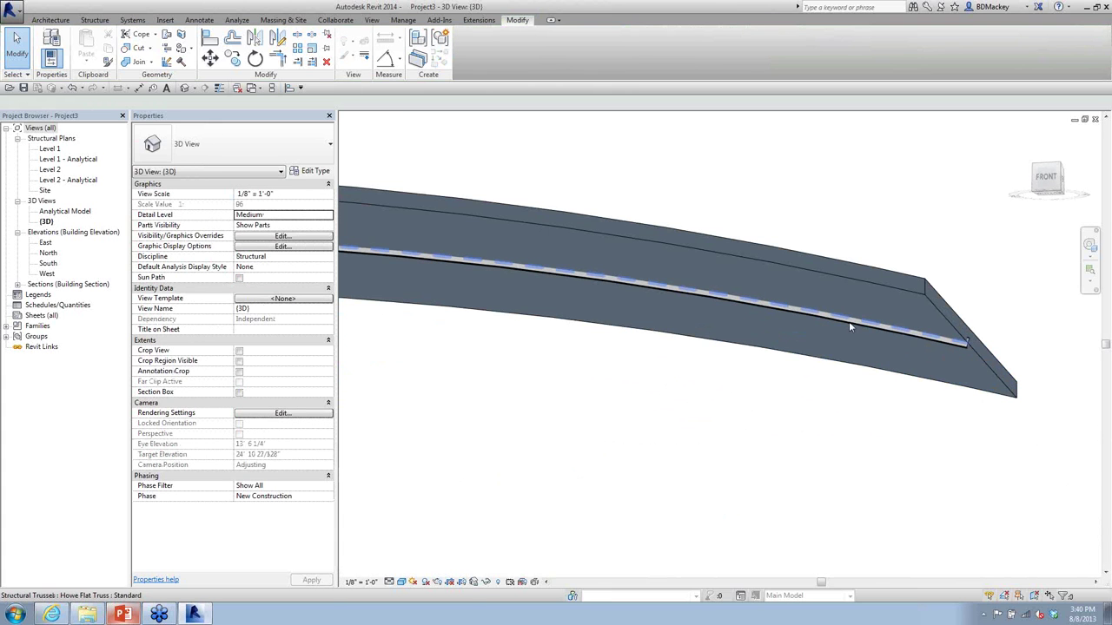
# Step: Undo the truss attachment and the curved top chord profile edit
pyautogui.scroll(-6, 849, 322)
pyautogui.doubleClick(762, 294)
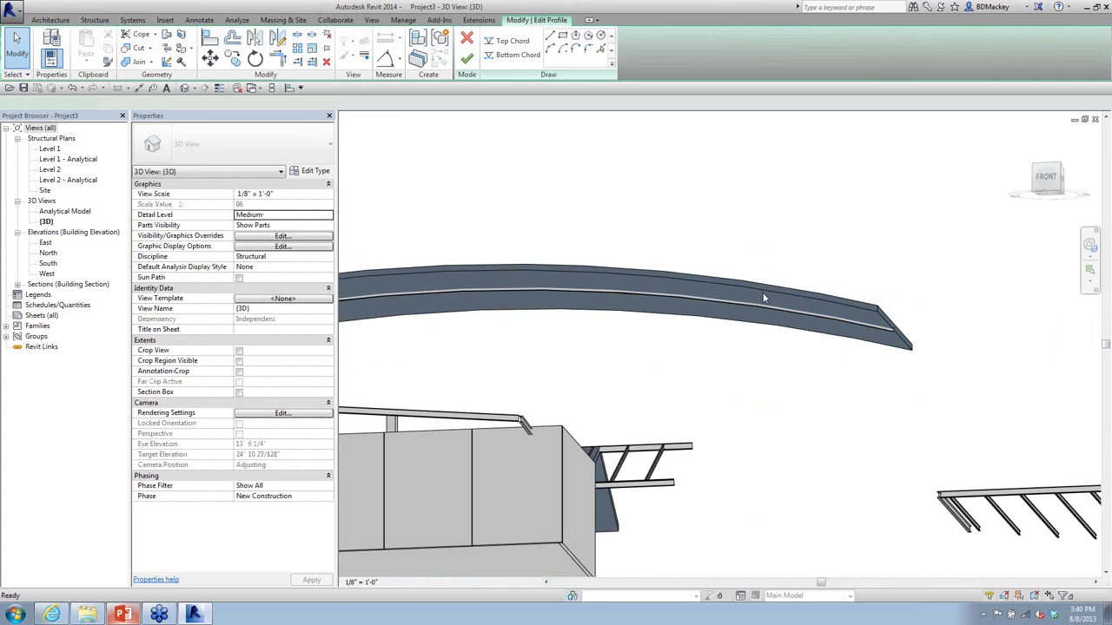
pyautogui.scroll(-4, 791, 380)
pyautogui.hotkey('ctrl', 'z')
pyautogui.keyDown('shift'); pyautogui.moveTo(791, 379); pyautogui.dragTo(782, 396, button='middle'); pyautogui.keyUp('shift')
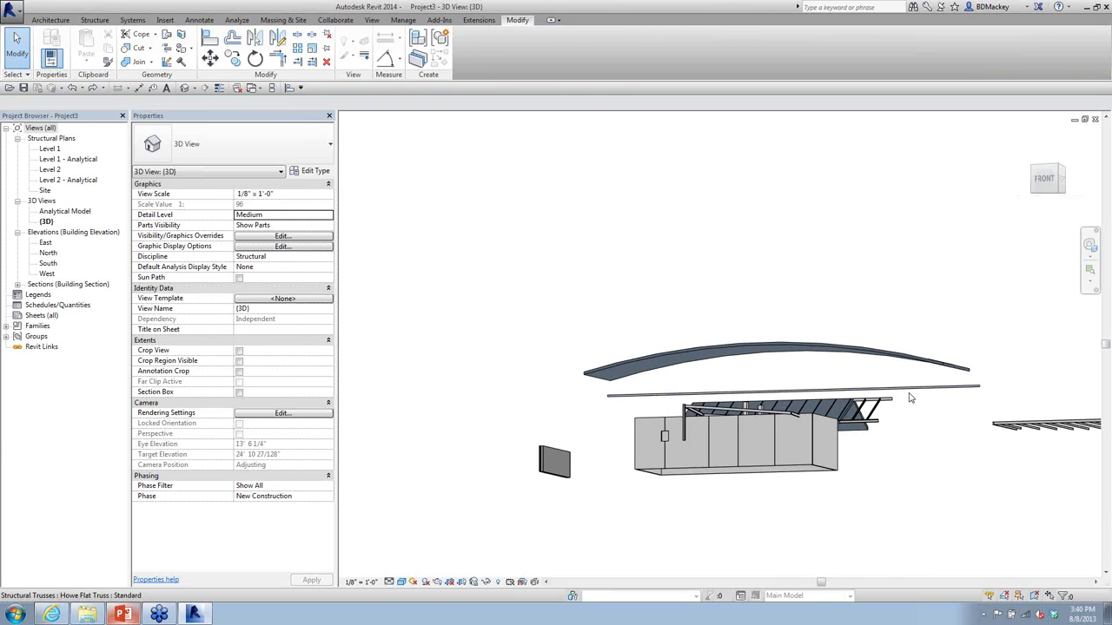
pyautogui.doubleClick(908, 391)
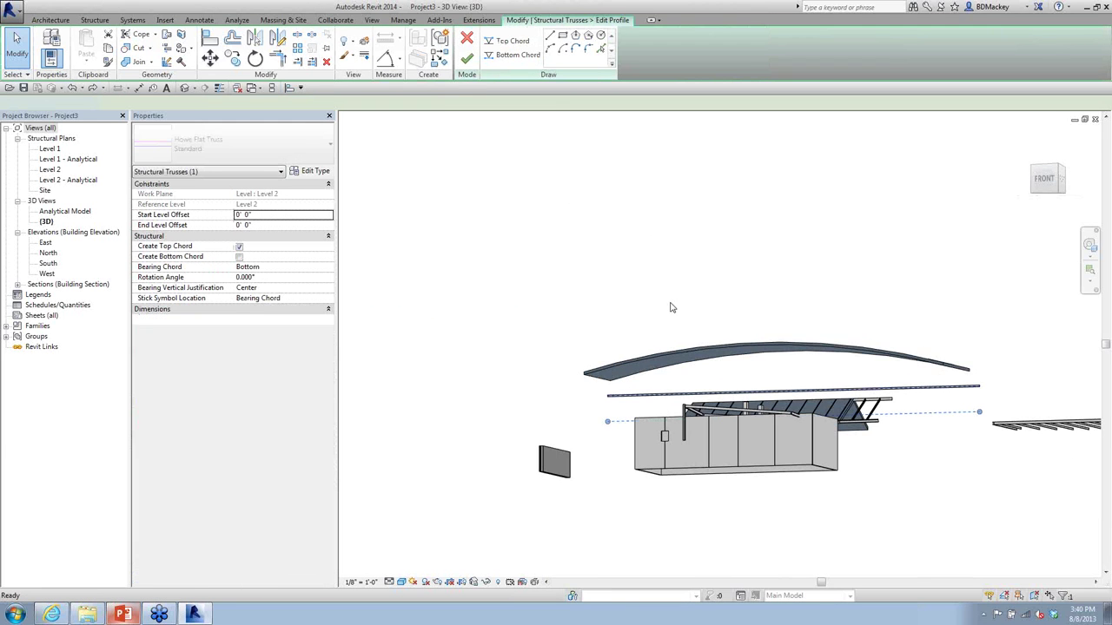
pyautogui.click(719, 397)
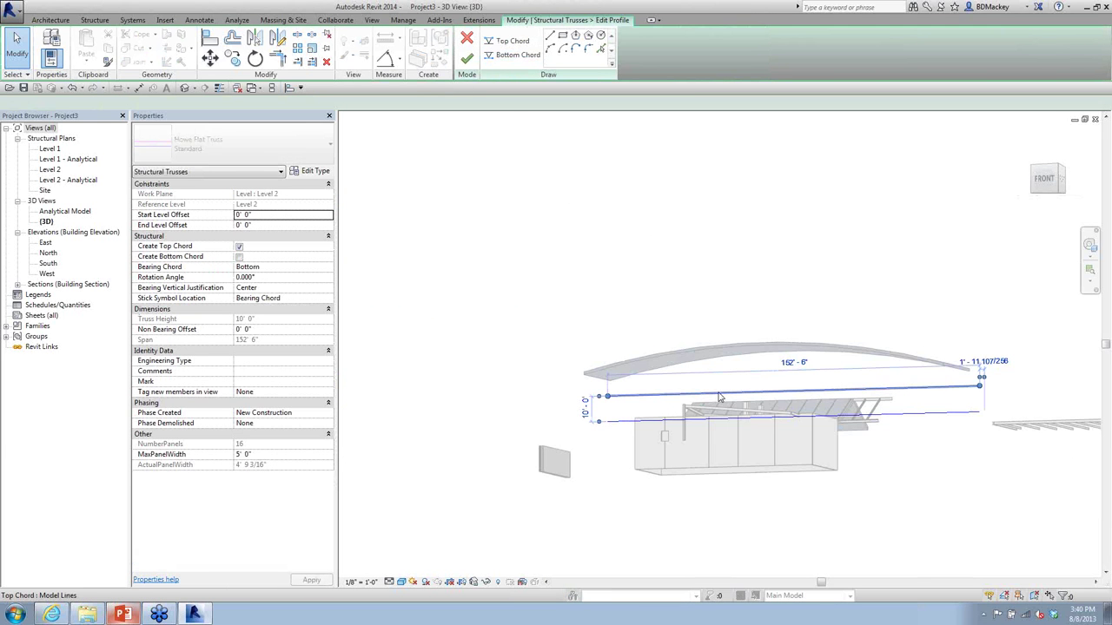
pyautogui.press('Delete')
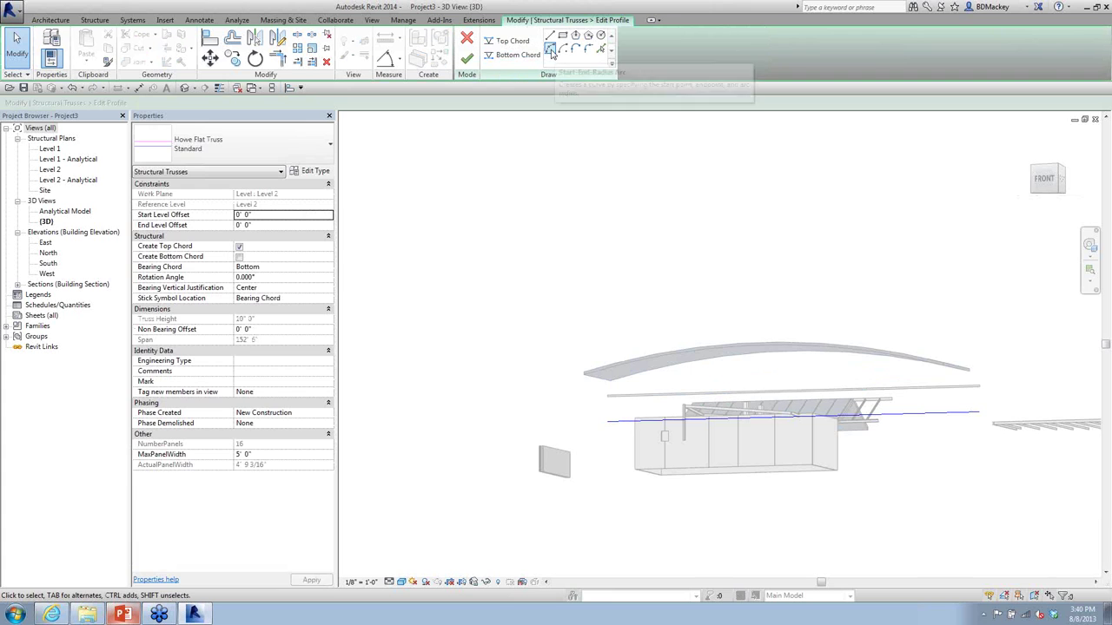
pyautogui.click(550, 50)
pyautogui.click(1041, 179)
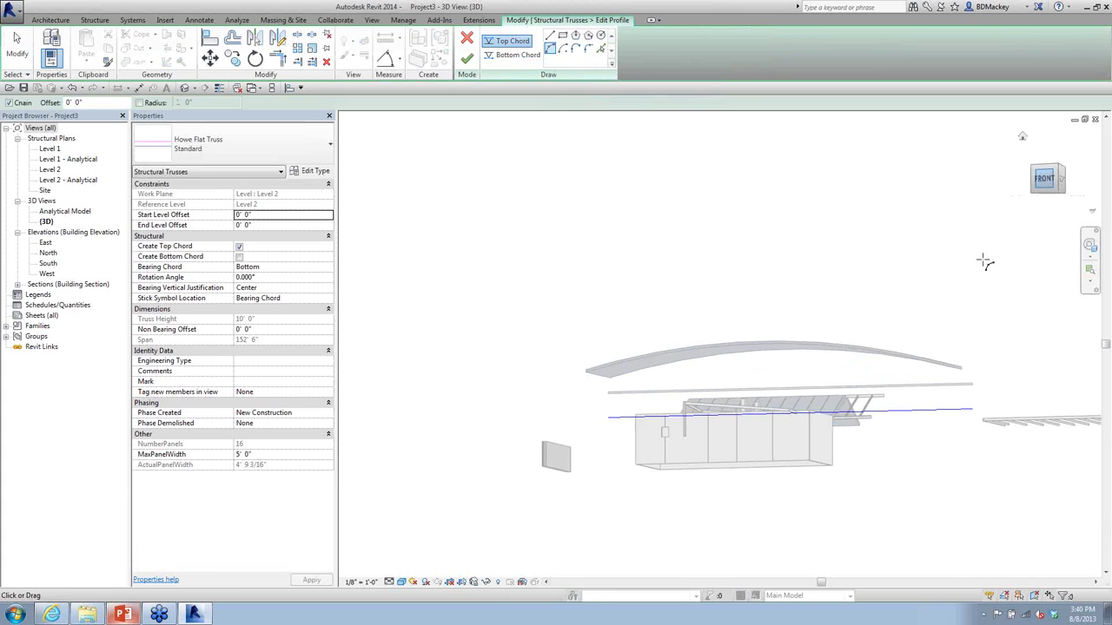
pyautogui.scroll(-1, 491, 310)
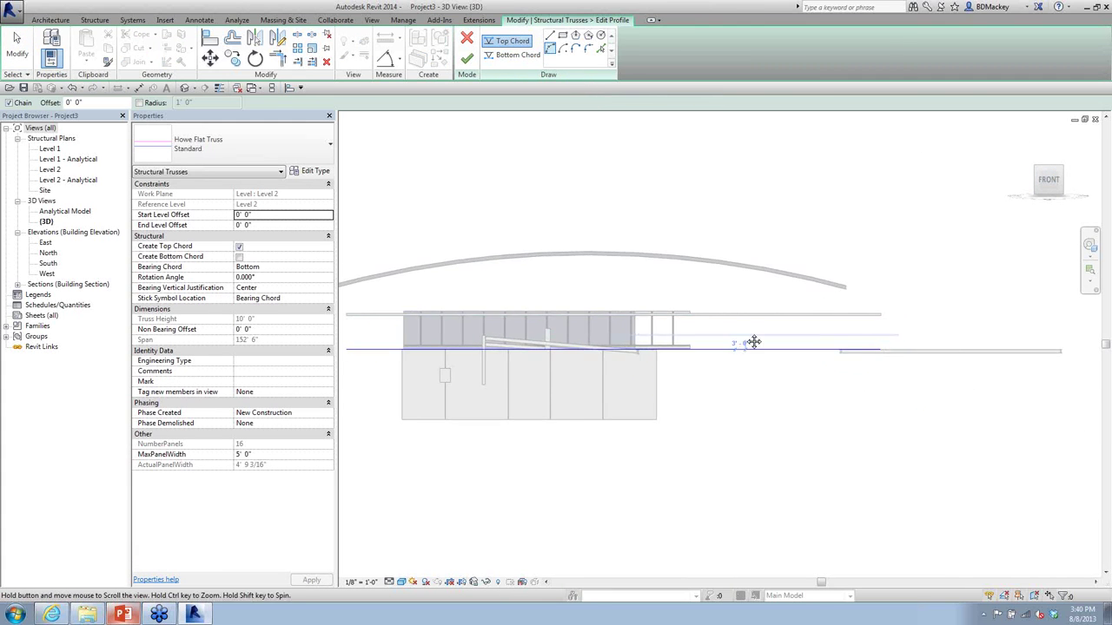
pyautogui.moveTo(754, 342); pyautogui.dragTo(962, 367, button='middle')
pyautogui.moveTo(781, 344); pyautogui.dragTo(640, 330, button='middle')
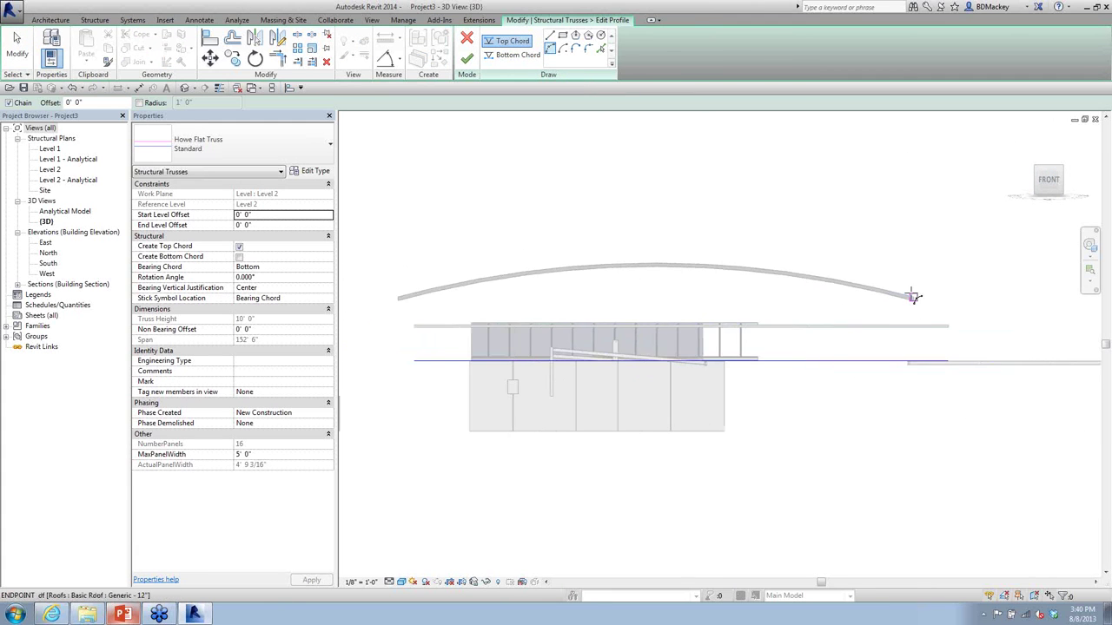
pyautogui.press('Escape')
pyautogui.click(468, 43)
pyautogui.click(467, 38)
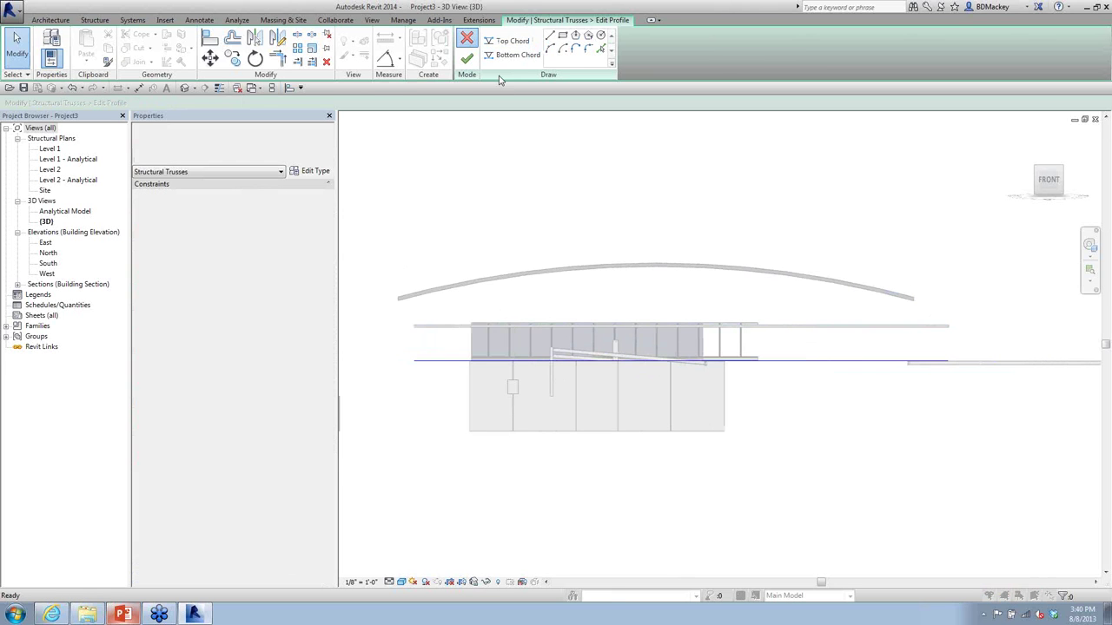
pyautogui.click(712, 315)
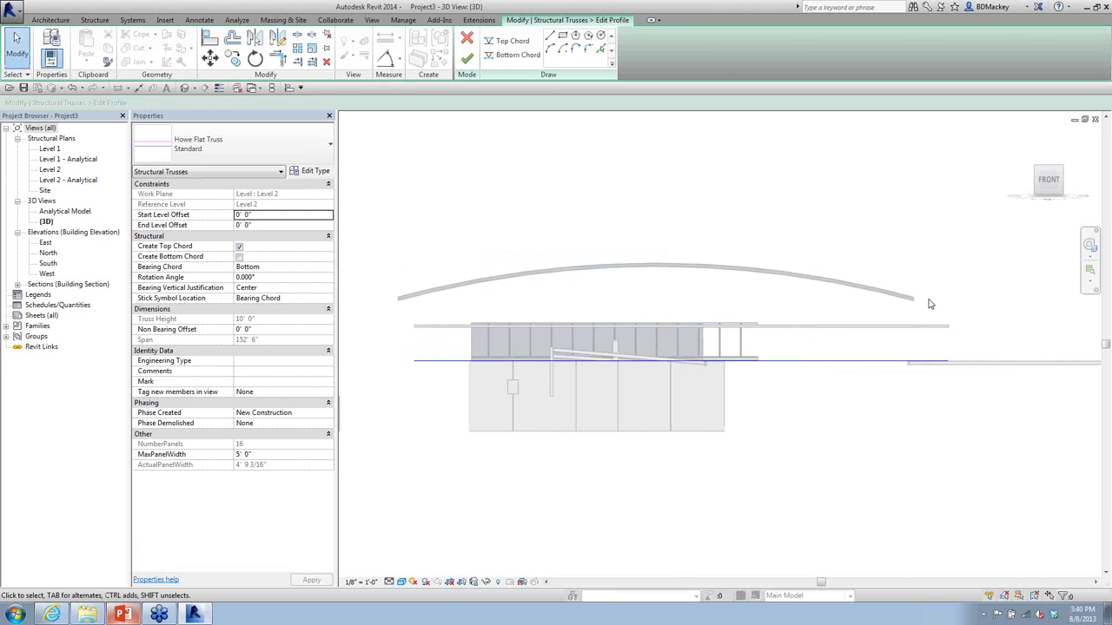
pyautogui.click(466, 39)
# Step: Exit the truss profile edit and shorten the truss to a span of about 124' 6" by pulling back its far end
pyautogui.click(664, 334)
pyautogui.scroll(-2, 886, 343)
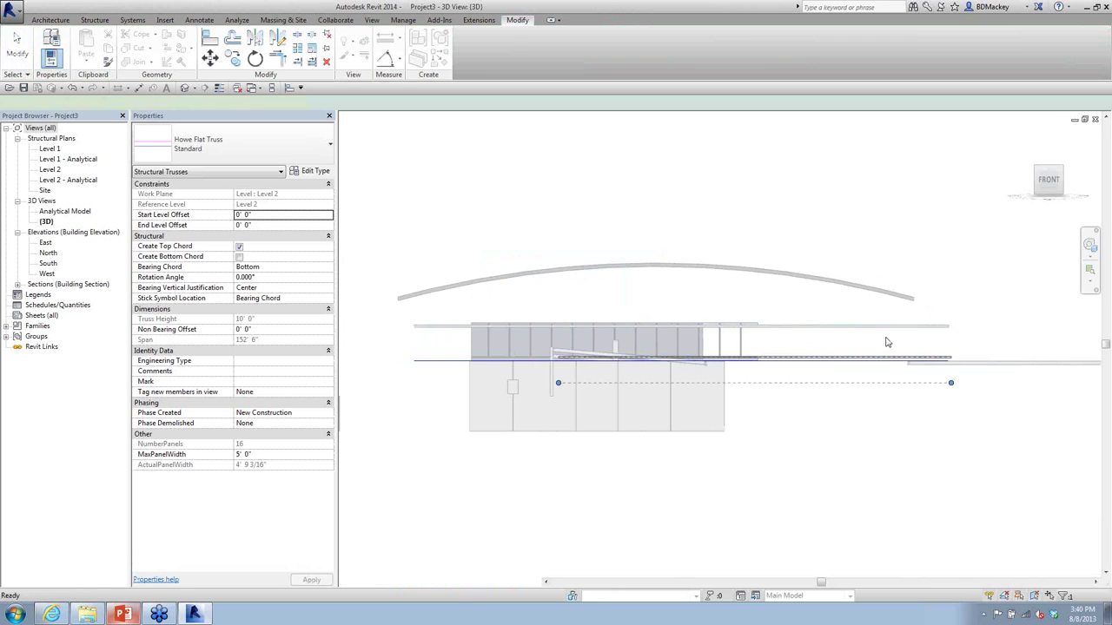
pyautogui.moveTo(950, 383); pyautogui.dragTo(902, 397)
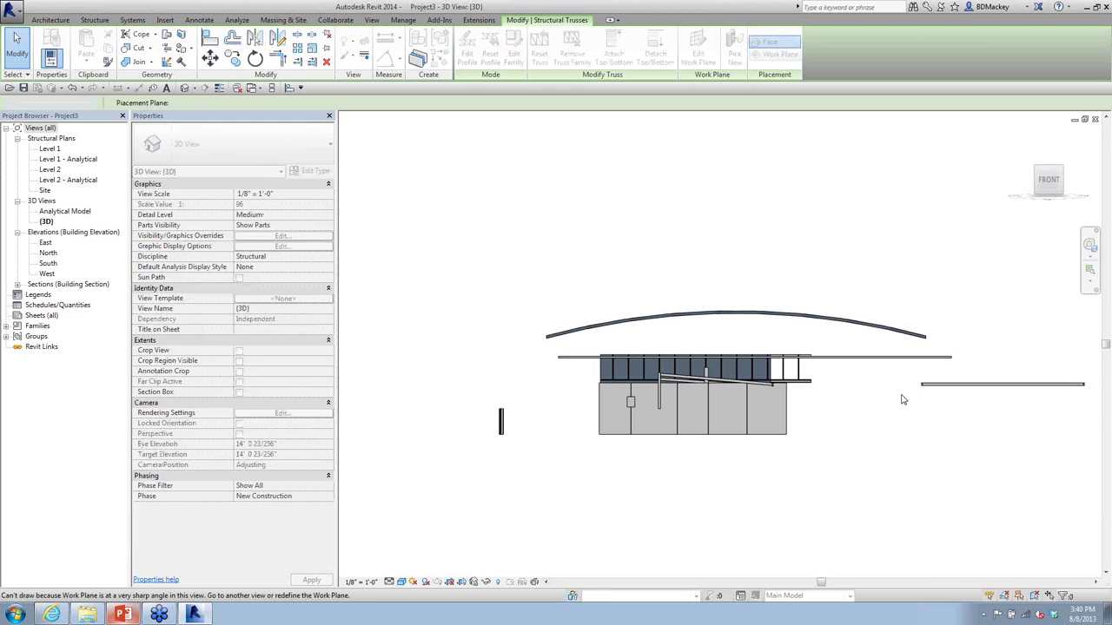
pyautogui.click(925, 384)
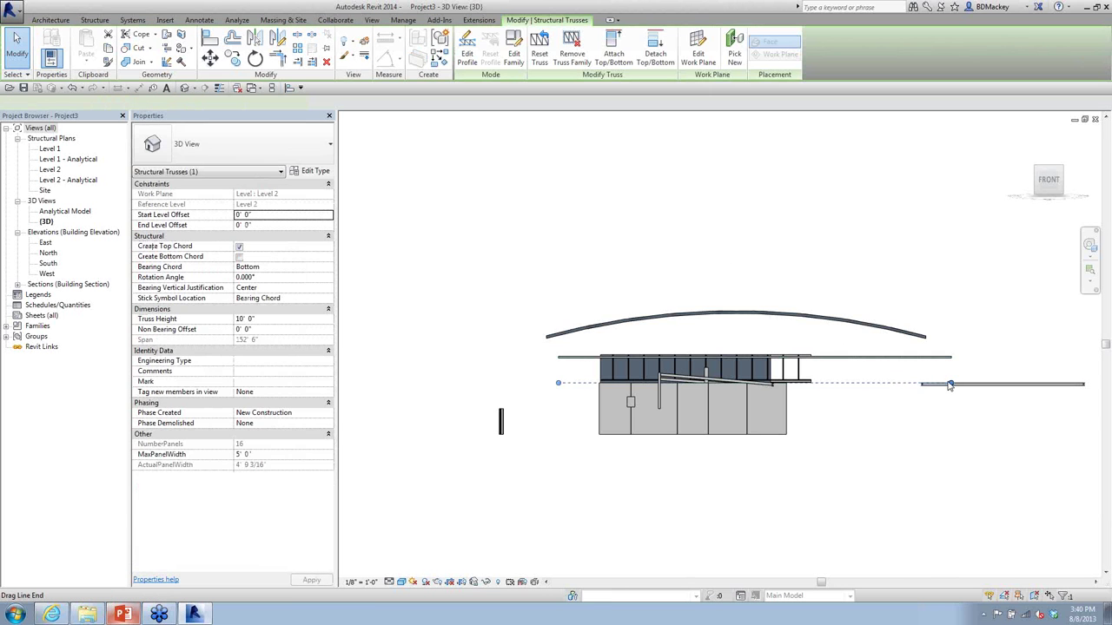
pyautogui.click(898, 380)
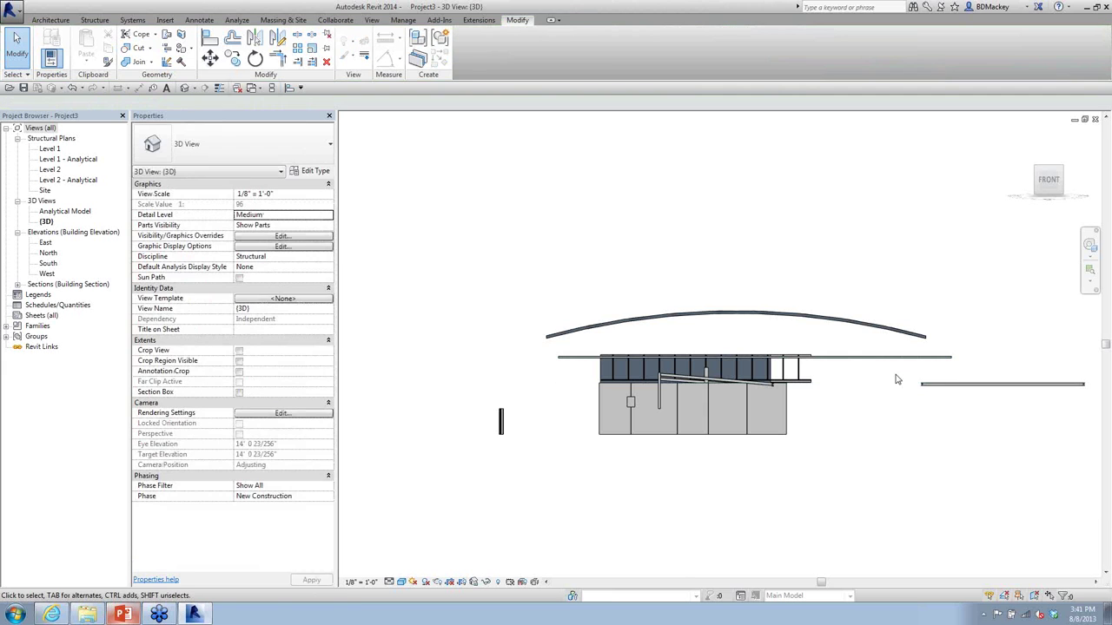
pyautogui.click(895, 359)
pyautogui.keyDown('shift'); pyautogui.moveTo(948, 387); pyautogui.dragTo(928, 469, button='middle'); pyautogui.keyUp('shift')
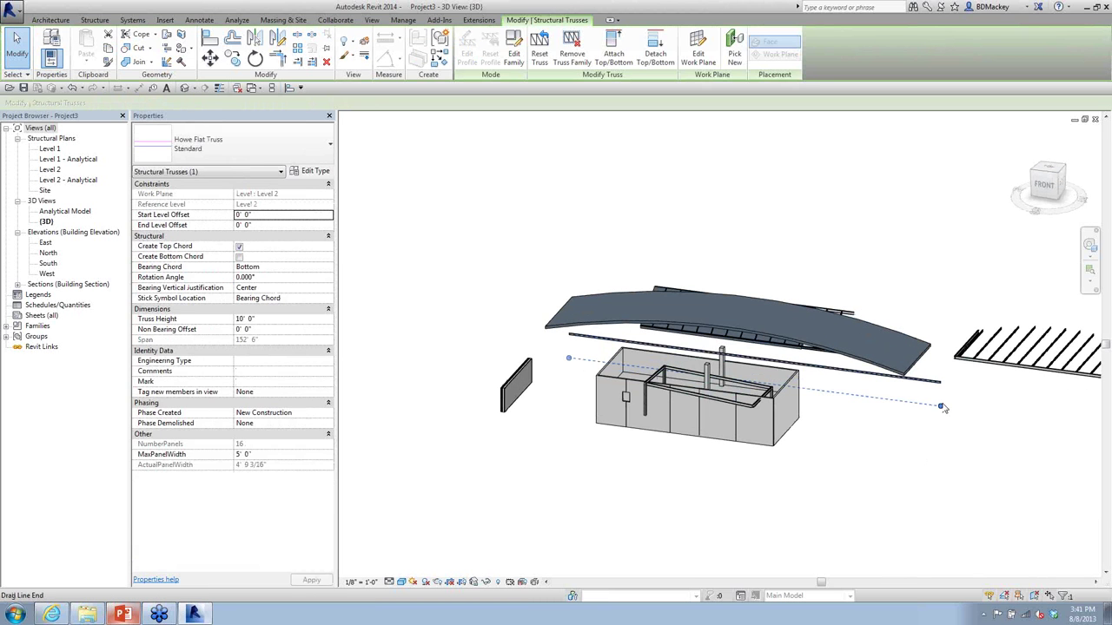
pyautogui.moveTo(941, 406); pyautogui.dragTo(872, 397)
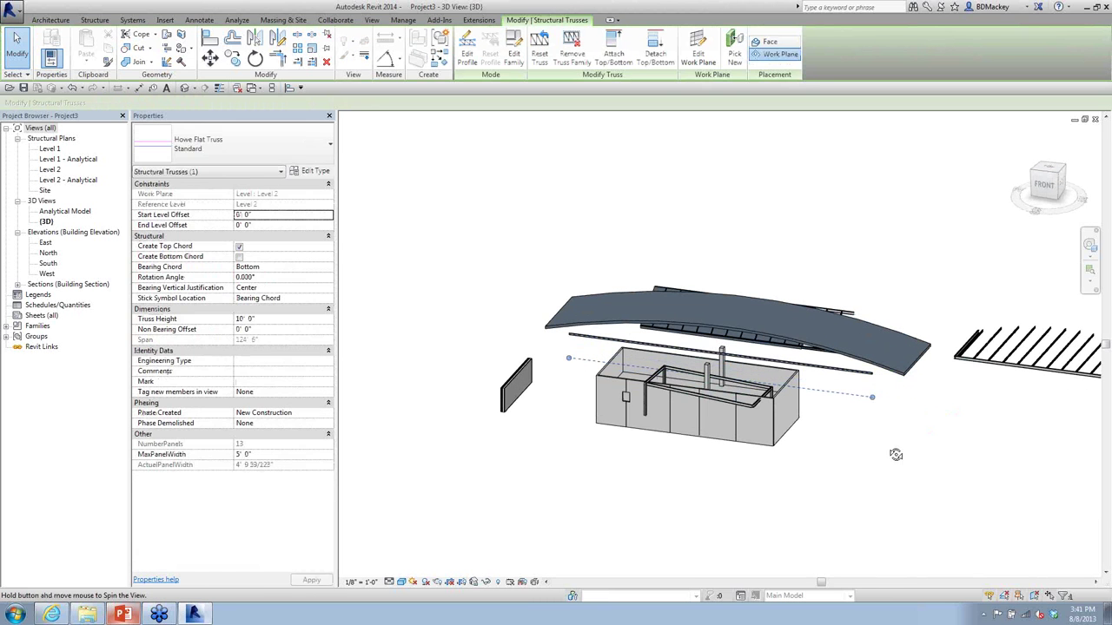
# Step: Attach the shortened truss's top chord to the underside of the arched roof and inspect it from below
pyautogui.keyDown('shift'); pyautogui.moveTo(896, 454); pyautogui.dragTo(894, 416, button='middle'); pyautogui.keyUp('shift')
pyautogui.click(613, 53)
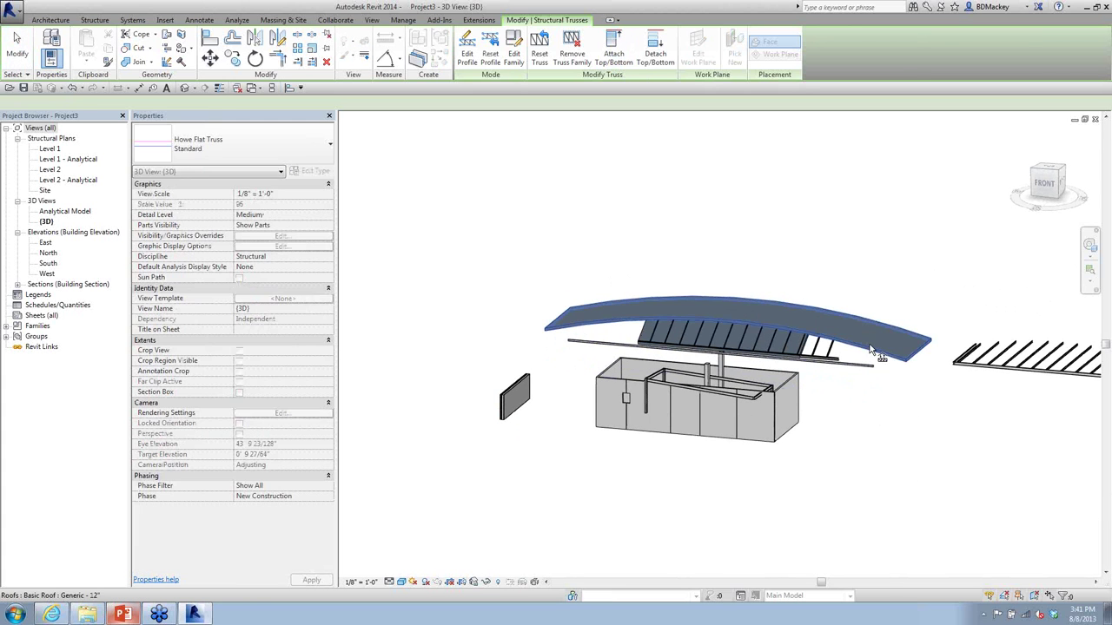
pyautogui.click(873, 350)
pyautogui.keyDown('shift'); pyautogui.moveTo(873, 350); pyautogui.dragTo(825, 311, button='middle'); pyautogui.keyUp('shift')
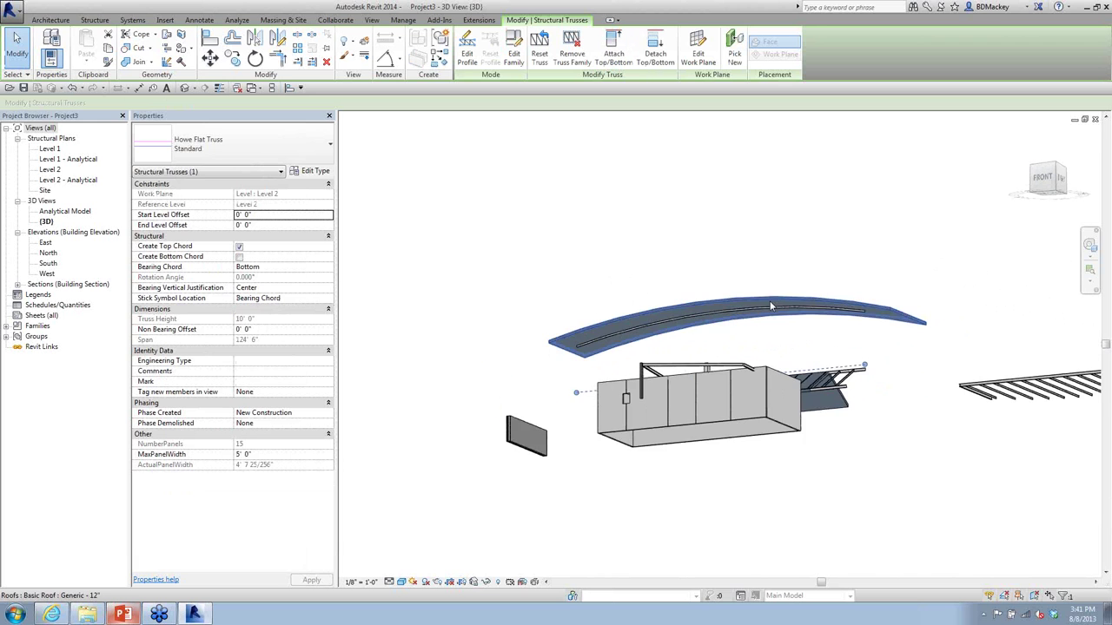
pyautogui.scroll(5, 770, 304)
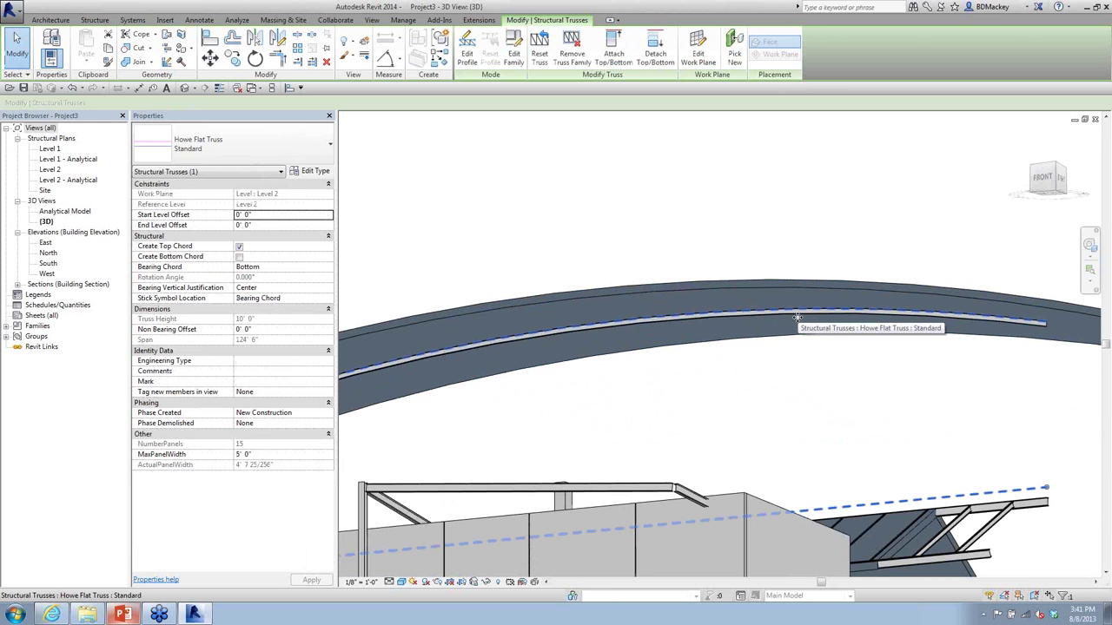
pyautogui.rightClick(735, 216)
pyautogui.click(753, 223)
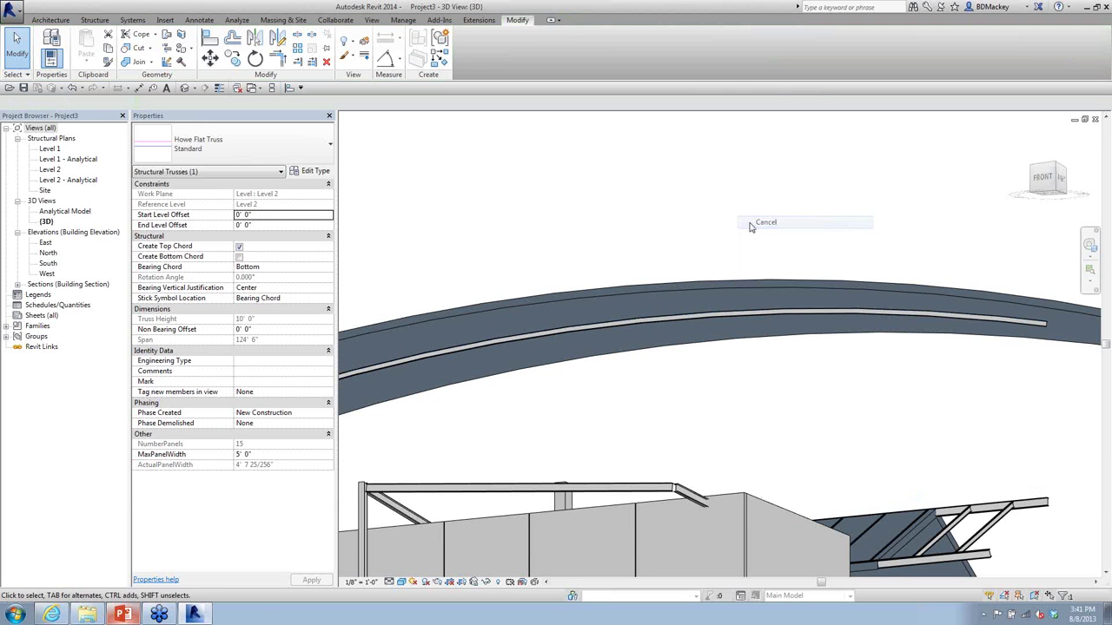
# Step: Edit the roof profile, flattening its arc to about 16° by lowering the midpoint, and inspect the attached chord
pyautogui.keyDown('shift'); pyautogui.moveTo(976, 352); pyautogui.dragTo(854, 280, button='middle'); pyautogui.keyUp('shift')
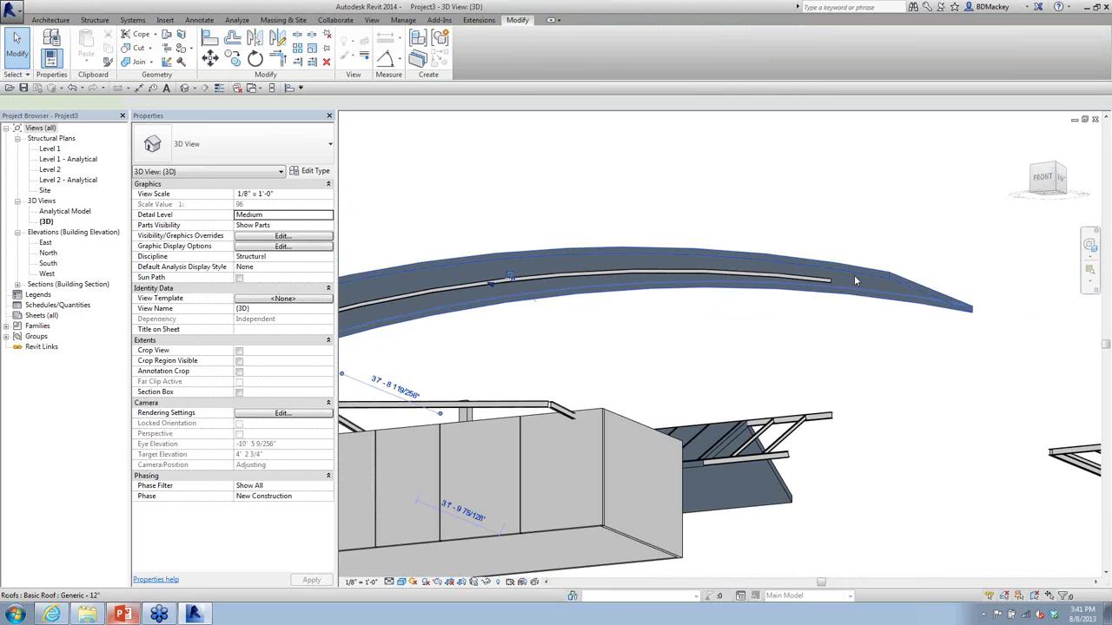
pyautogui.click(855, 281)
pyautogui.click(467, 54)
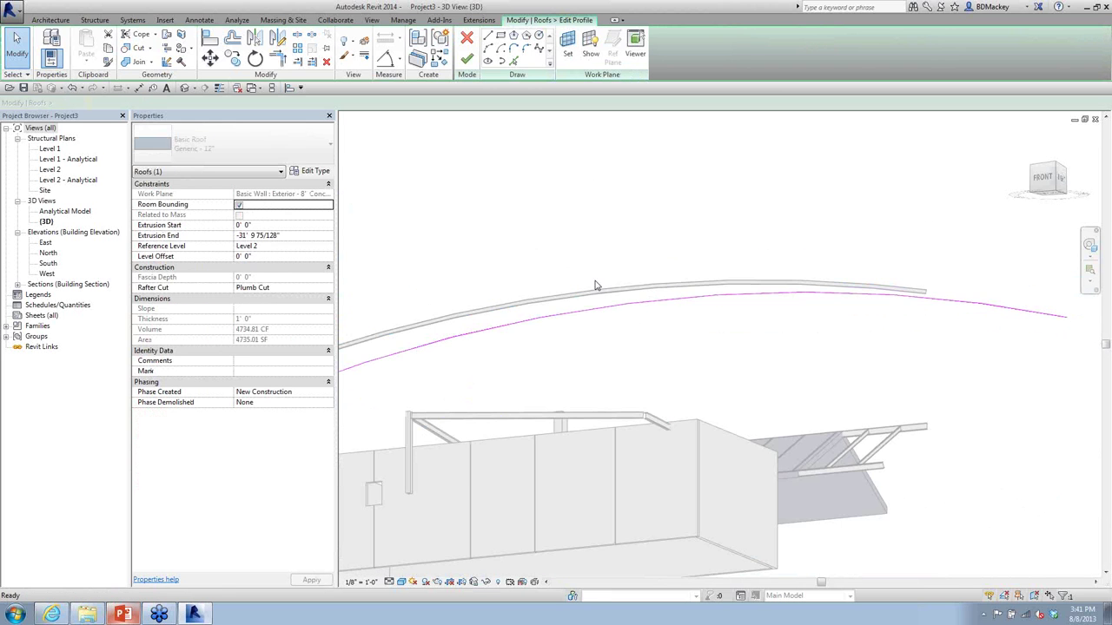
pyautogui.scroll(-2, 676, 318)
pyautogui.click(676, 318)
pyautogui.moveTo(671, 314); pyautogui.dragTo(674, 324)
pyautogui.hotkey('ctrl', 'z')
pyautogui.hotkey('ctrl', 'z')
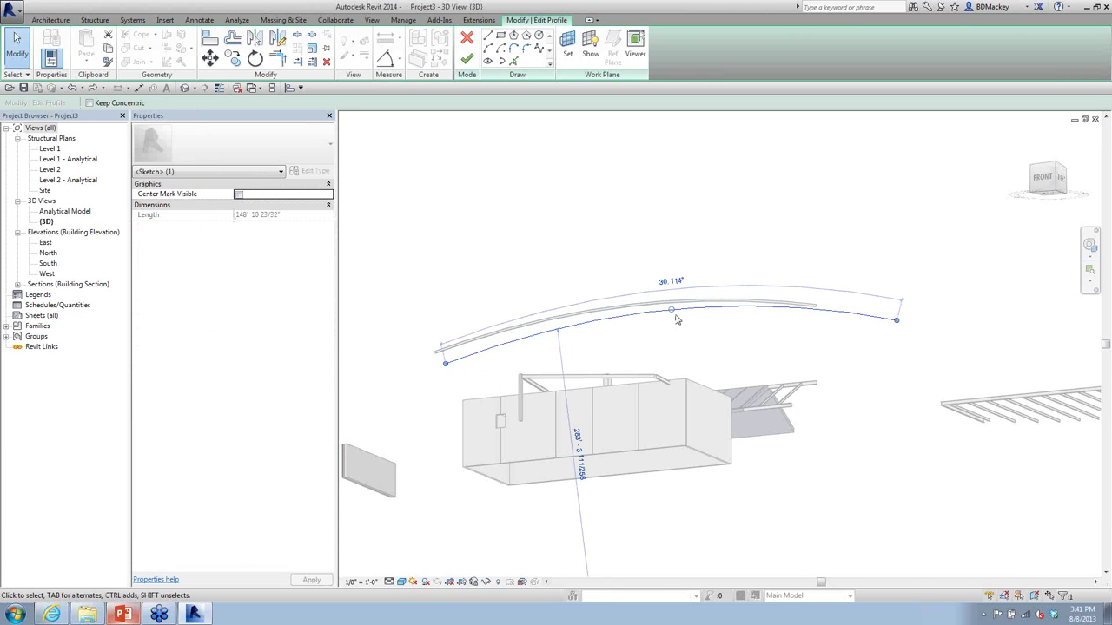
pyautogui.moveTo(671, 310); pyautogui.dragTo(678, 325)
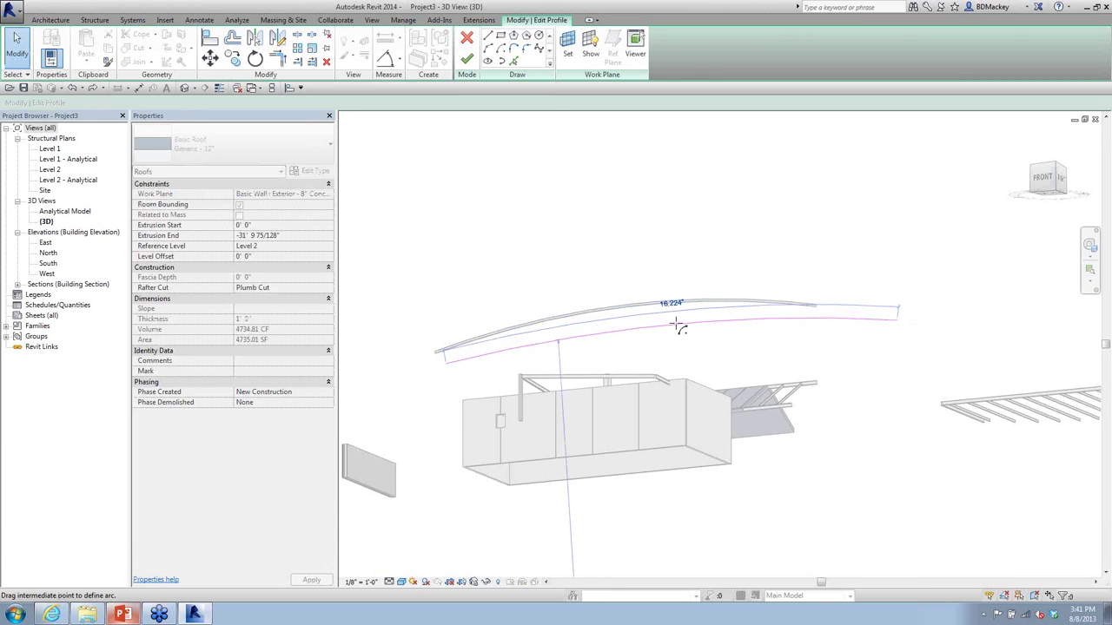
pyautogui.click(541, 166)
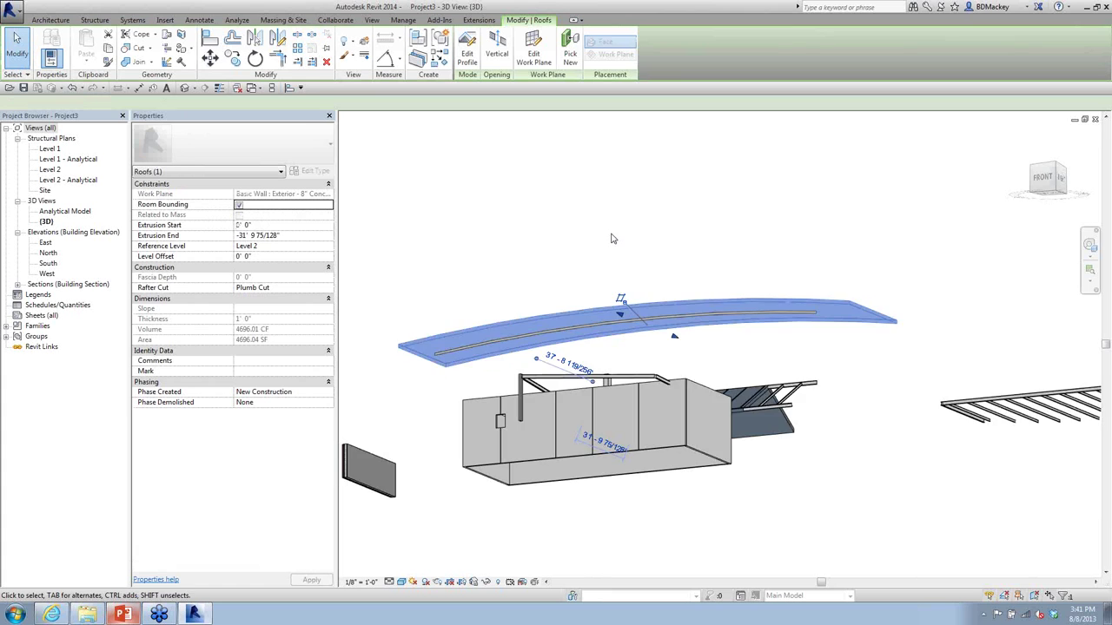
pyautogui.keyDown('shift'); pyautogui.moveTo(706, 372); pyautogui.dragTo(666, 487, button='middle'); pyautogui.keyUp('shift')
pyautogui.keyDown('shift'); pyautogui.moveTo(751, 492); pyautogui.dragTo(514, 255, button='middle'); pyautogui.keyUp('shift')
pyautogui.click(513, 256)
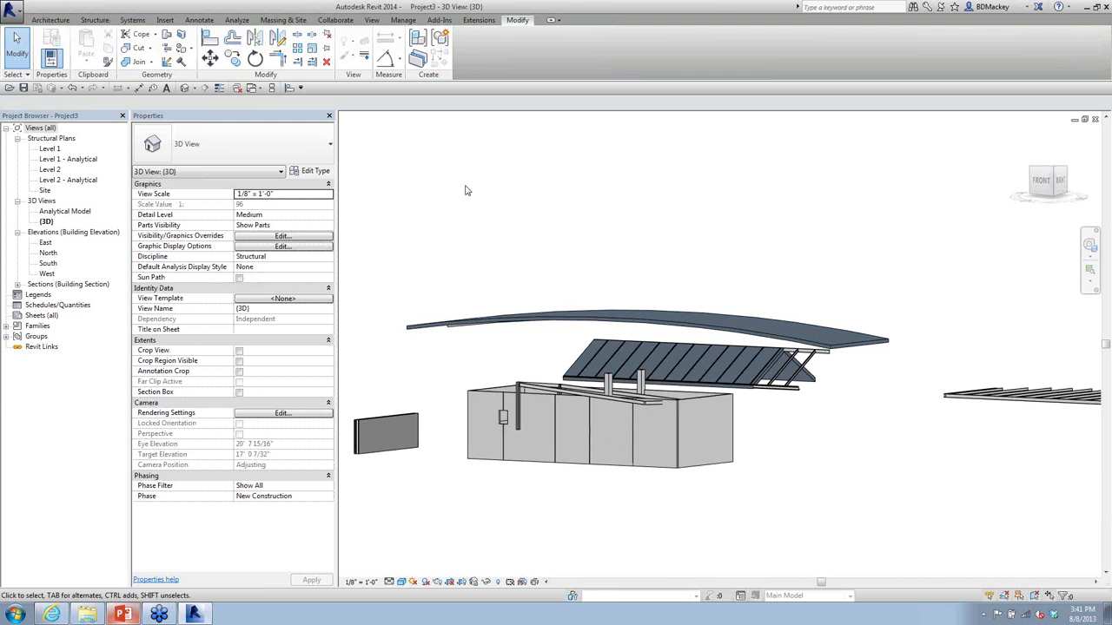
# Step: Copy the roof truss twice in the Level 2 structural plan, using multiple copies spaced 2' apart
pyautogui.scroll(2, 460, 339)
pyautogui.scroll(2, 461, 340)
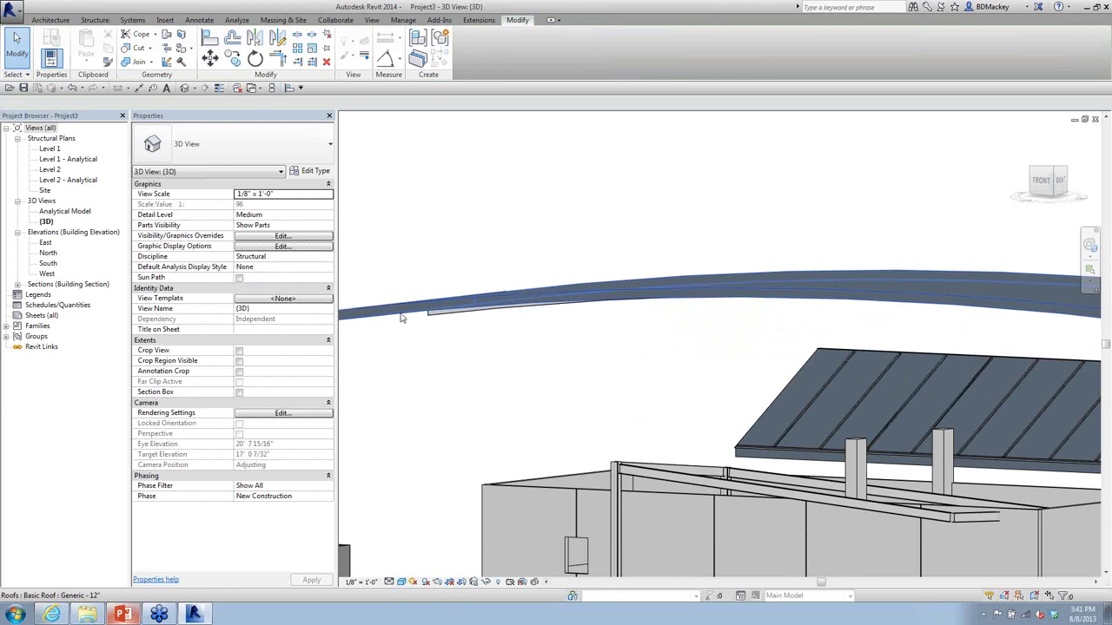
pyautogui.click(448, 319)
pyautogui.keyDown('shift'); pyautogui.moveTo(447, 320); pyautogui.dragTo(565, 465, button='middle'); pyautogui.keyUp('shift')
pyautogui.doubleClick(53, 171)
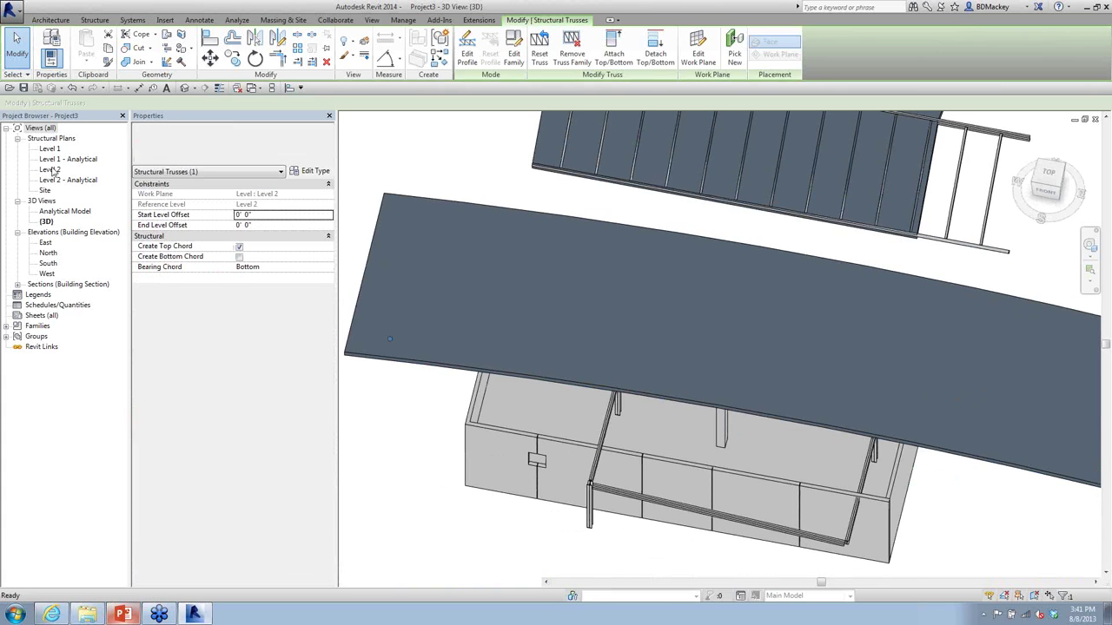
pyautogui.doubleClick(51, 169)
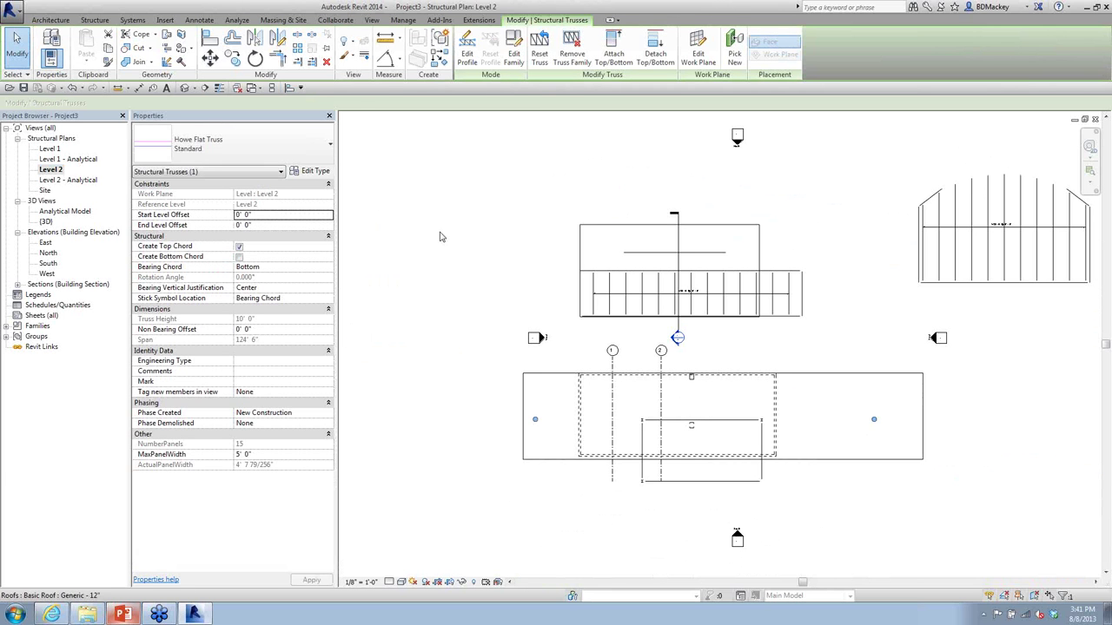
pyautogui.click(233, 58)
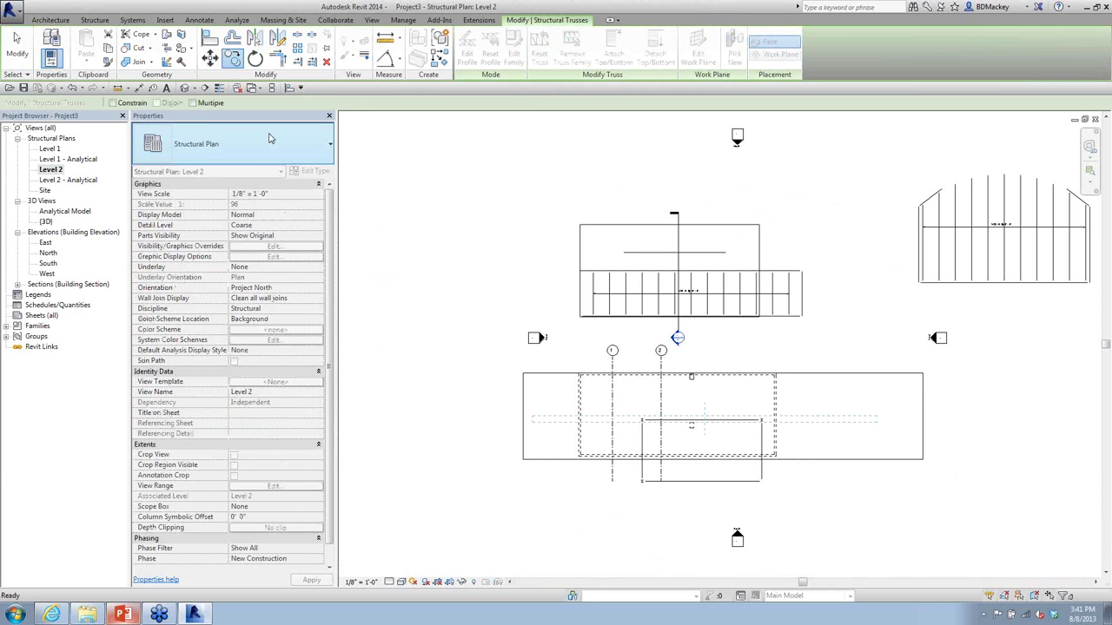
pyautogui.click(444, 374)
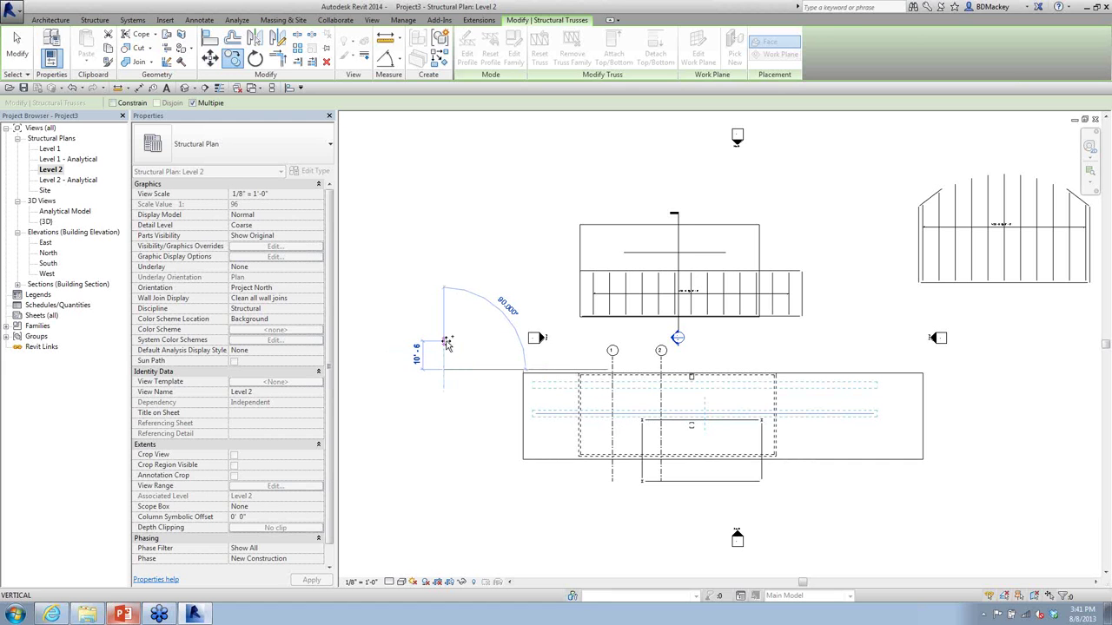
pyautogui.write('2')
pyautogui.press('Return')
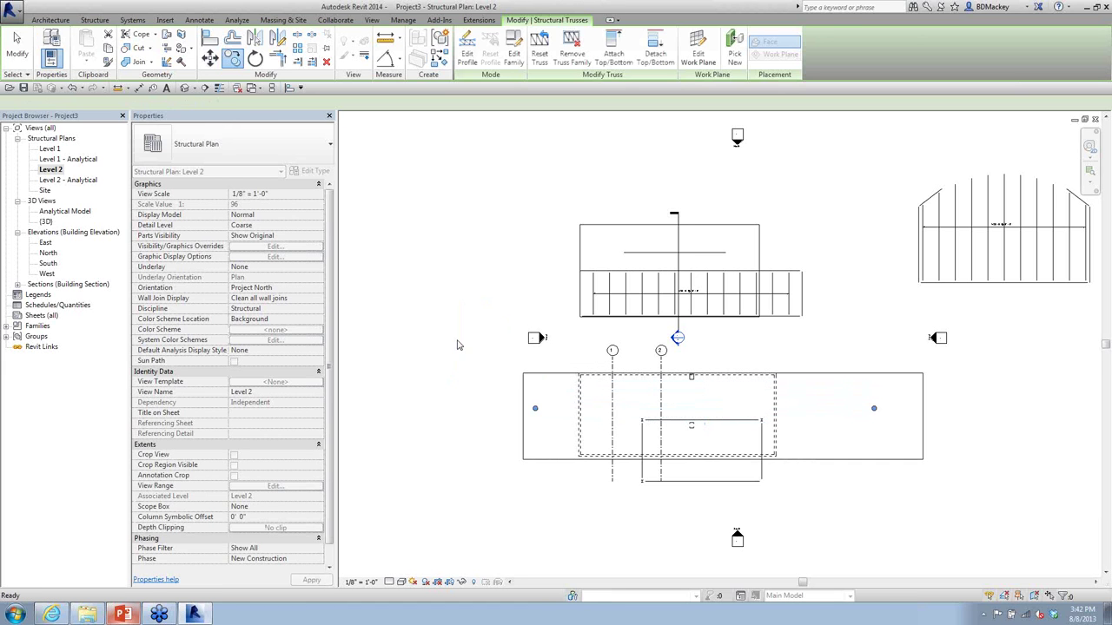
pyautogui.click(457, 345)
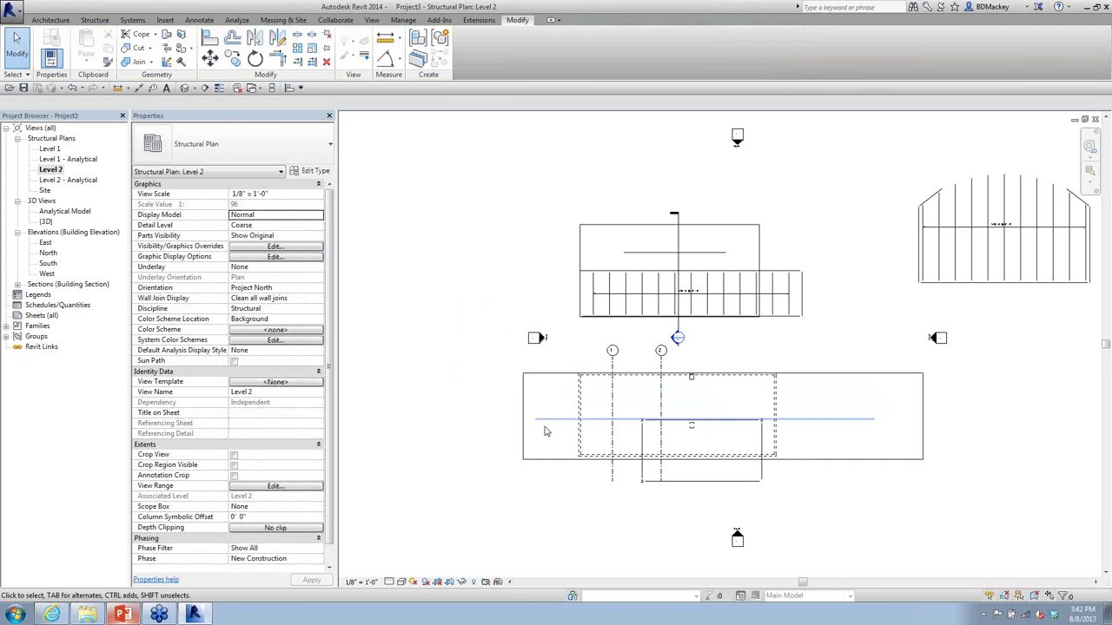
# Step: Return to the 3D view and examine how the original and copied trusses follow the curved roof's underside
pyautogui.doubleClick(46, 223)
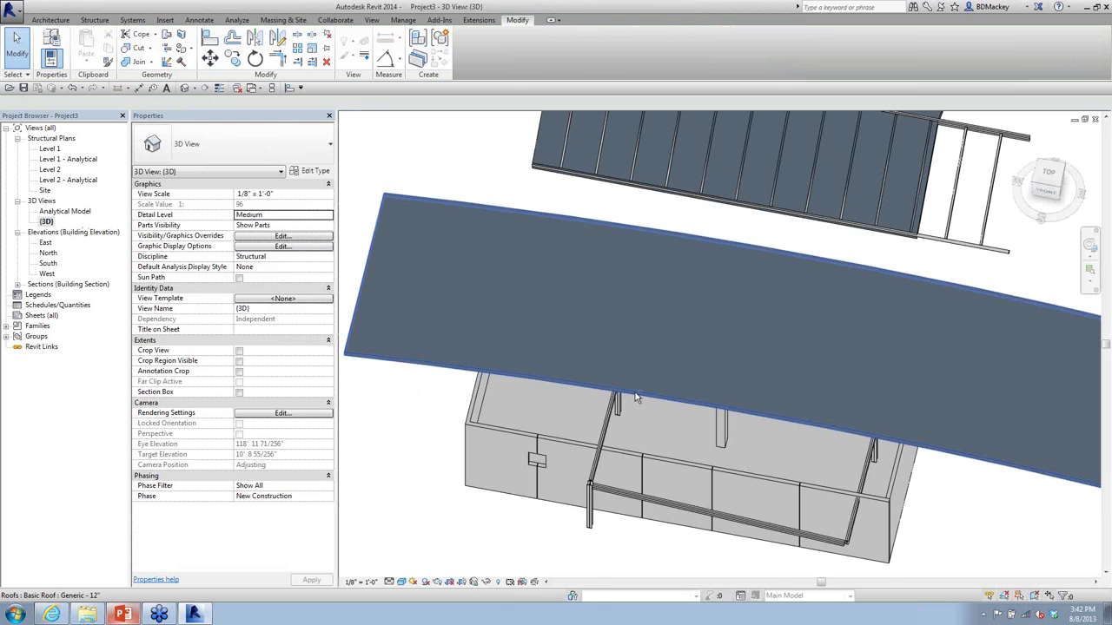
pyautogui.keyDown('shift'); pyautogui.moveTo(635, 397); pyautogui.dragTo(528, 388, button='middle'); pyautogui.keyUp('shift')
pyautogui.scroll(3, 528, 388)
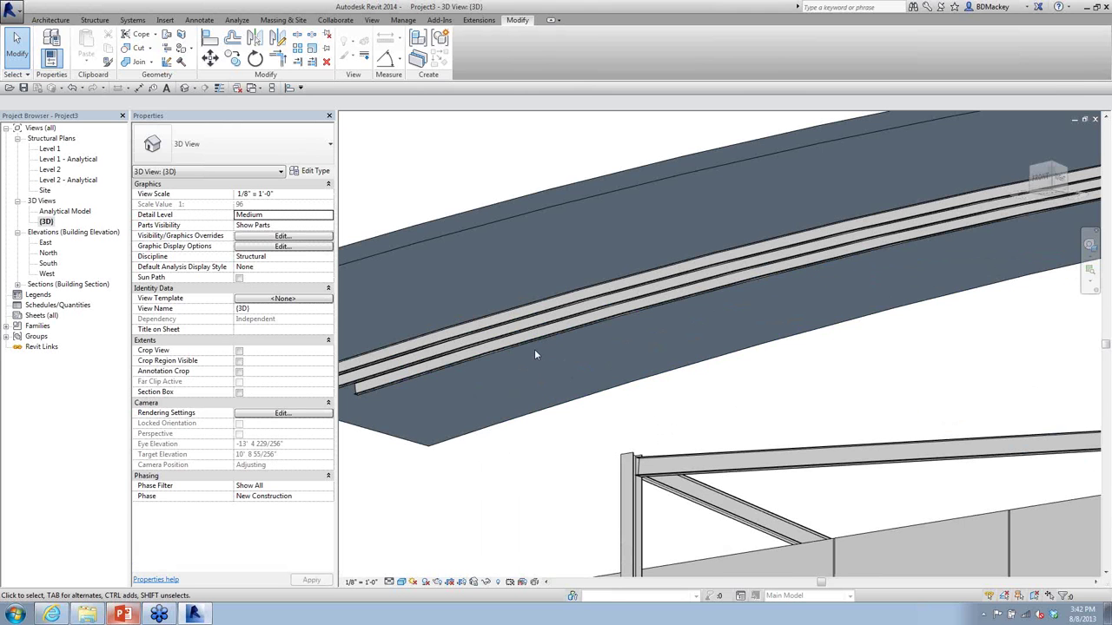
pyautogui.keyDown('shift'); pyautogui.moveTo(535, 354); pyautogui.dragTo(523, 395, button='middle'); pyautogui.keyUp('shift')
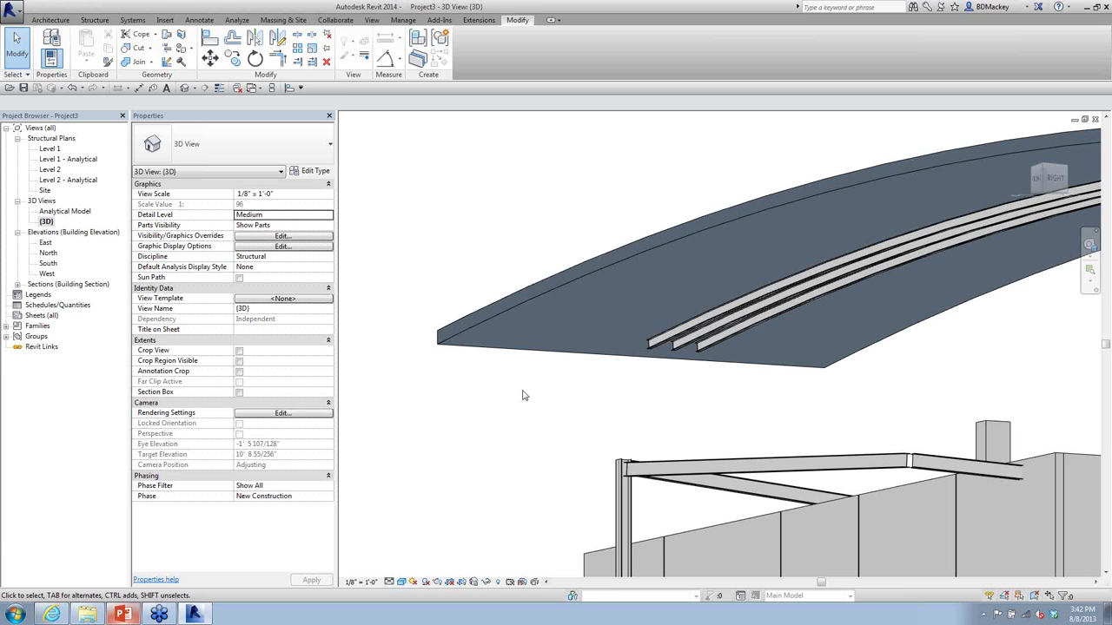
pyautogui.click(554, 297)
pyautogui.keyDown('shift'); pyautogui.moveTo(552, 297); pyautogui.dragTo(708, 375, button='middle'); pyautogui.keyUp('shift')
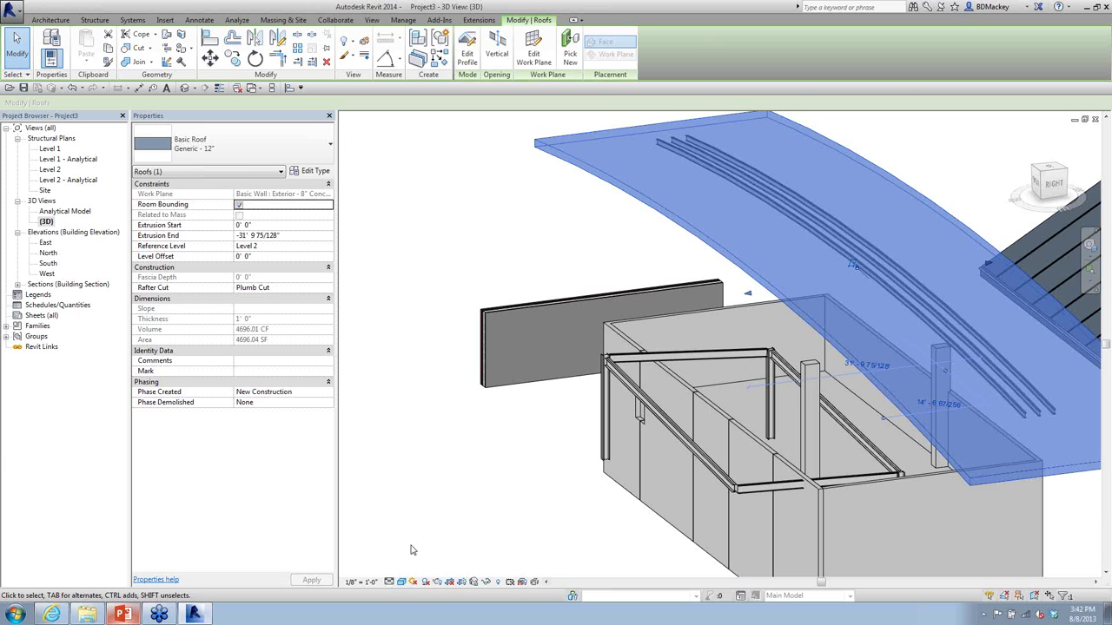
pyautogui.click(460, 450)
pyautogui.moveTo(532, 474); pyautogui.dragTo(401, 410, button='middle')
# Step: Create parts from the 18 x 24 rectangular concrete column inside the building
pyautogui.click(672, 345)
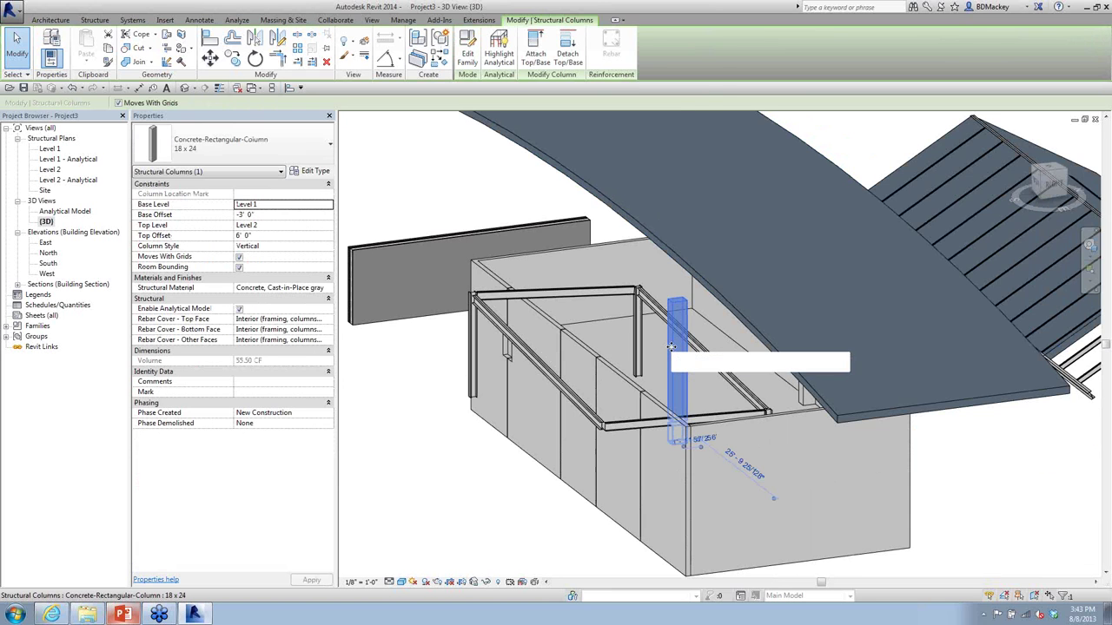
pyautogui.keyDown('shift'); pyautogui.moveTo(671, 346); pyautogui.dragTo(633, 380, button='middle'); pyautogui.keyUp('shift')
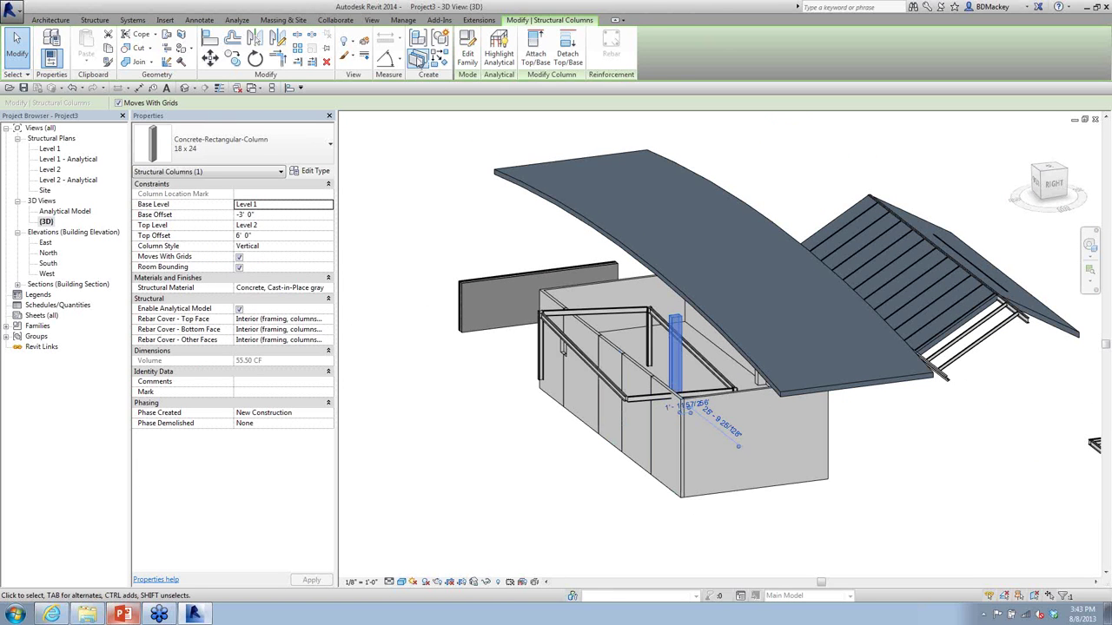
pyautogui.click(619, 320)
pyautogui.scroll(5, 665, 352)
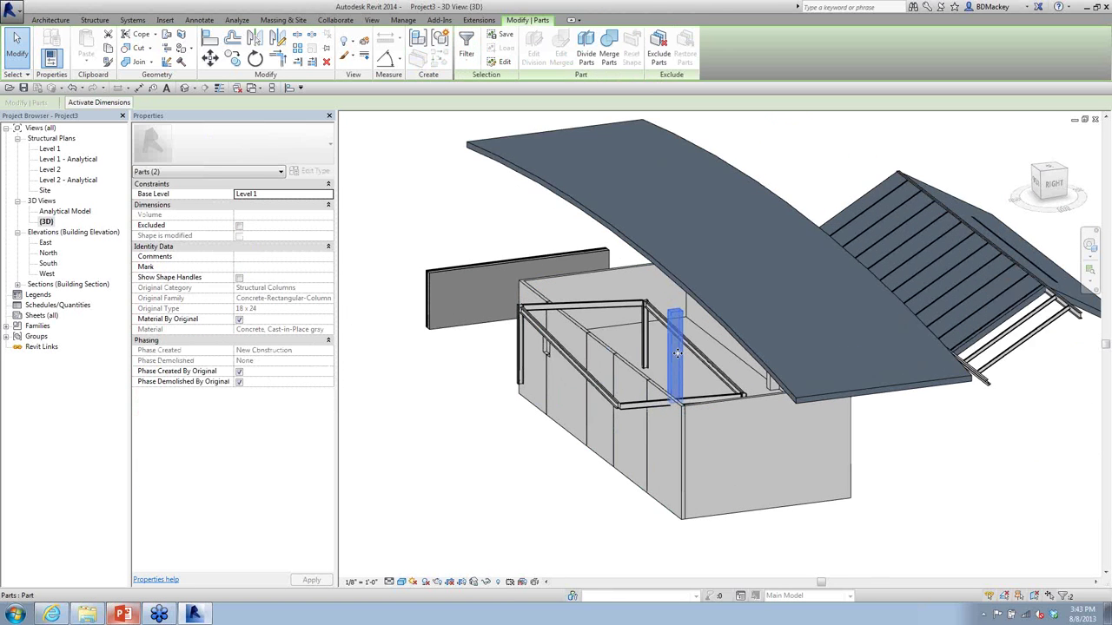
pyautogui.click(368, 386)
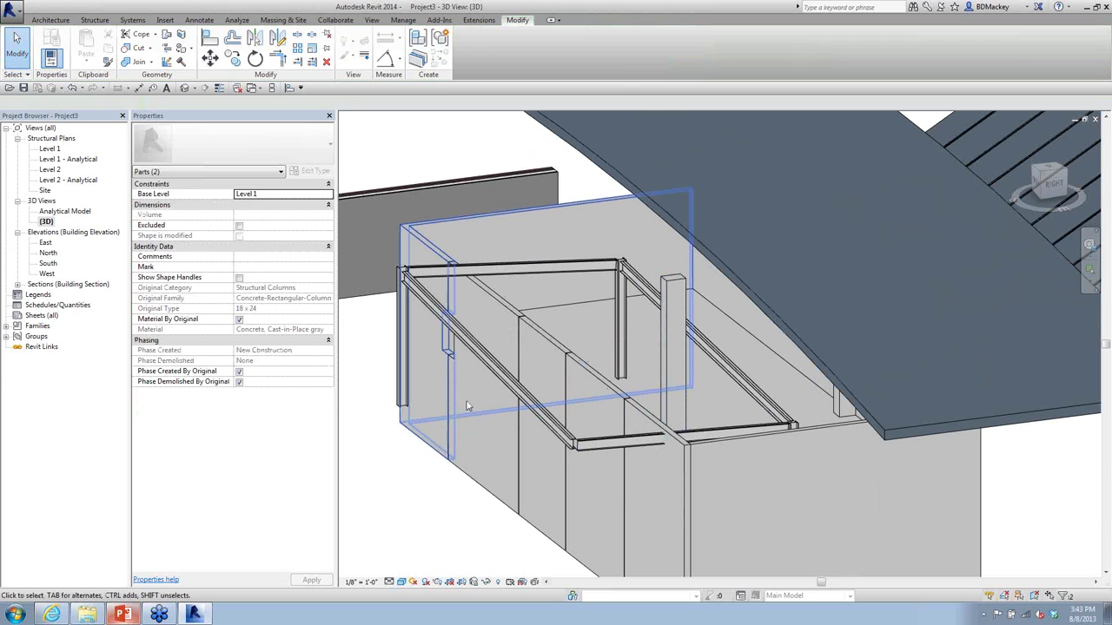
# Step: Try to divide the concrete column's part using Level 1 as the intersecting reference
pyautogui.click(674, 373)
pyautogui.click(673, 373)
pyautogui.click(521, 48)
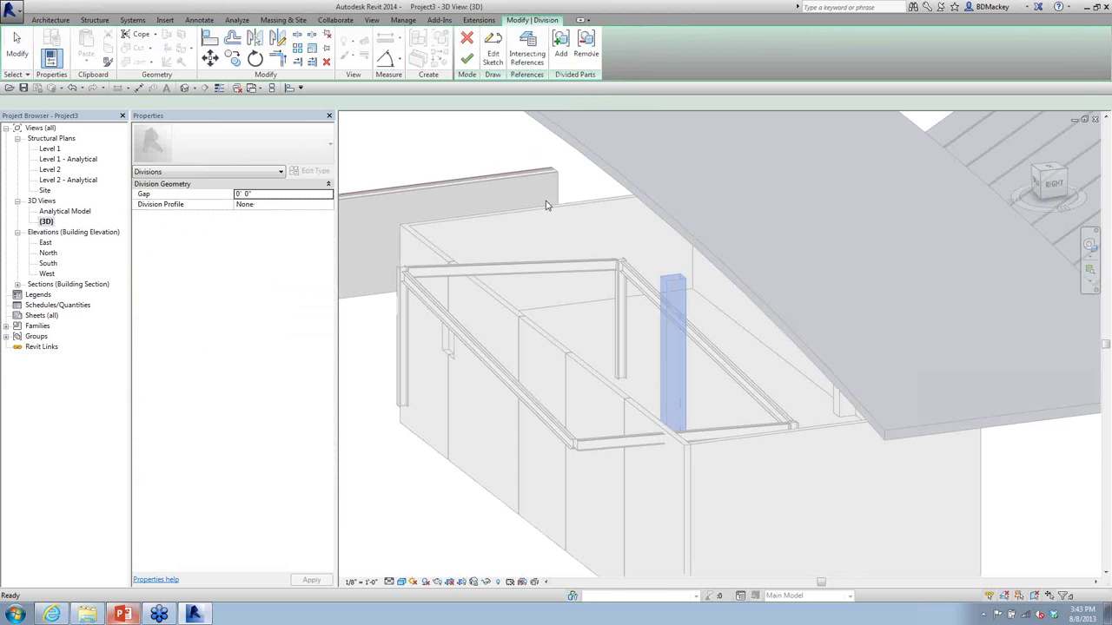
pyautogui.click(527, 48)
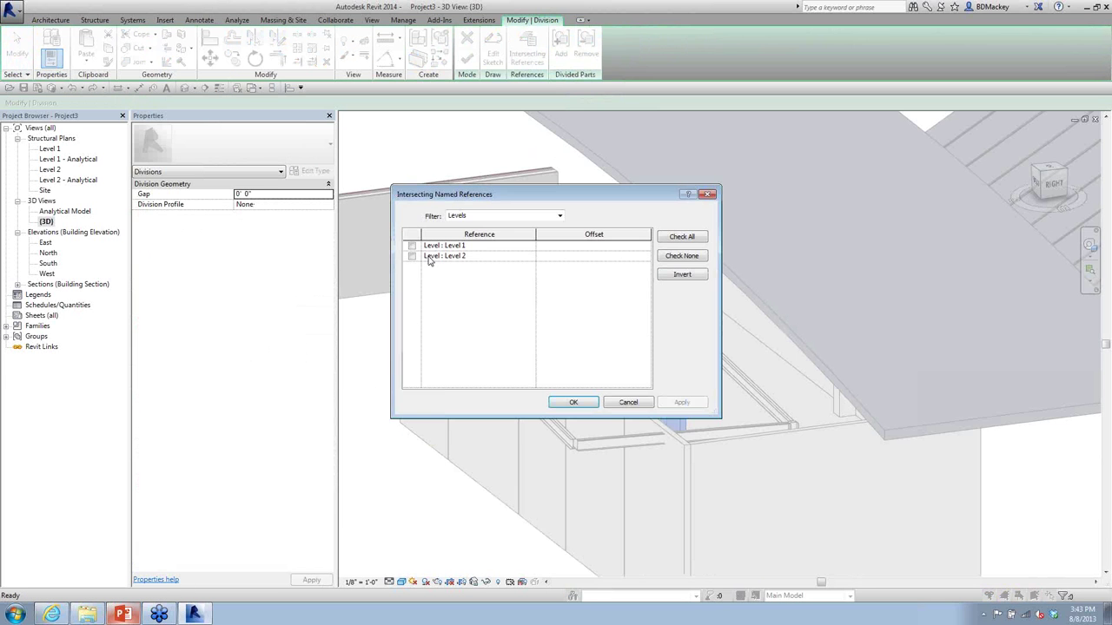
pyautogui.click(412, 246)
pyautogui.click(574, 406)
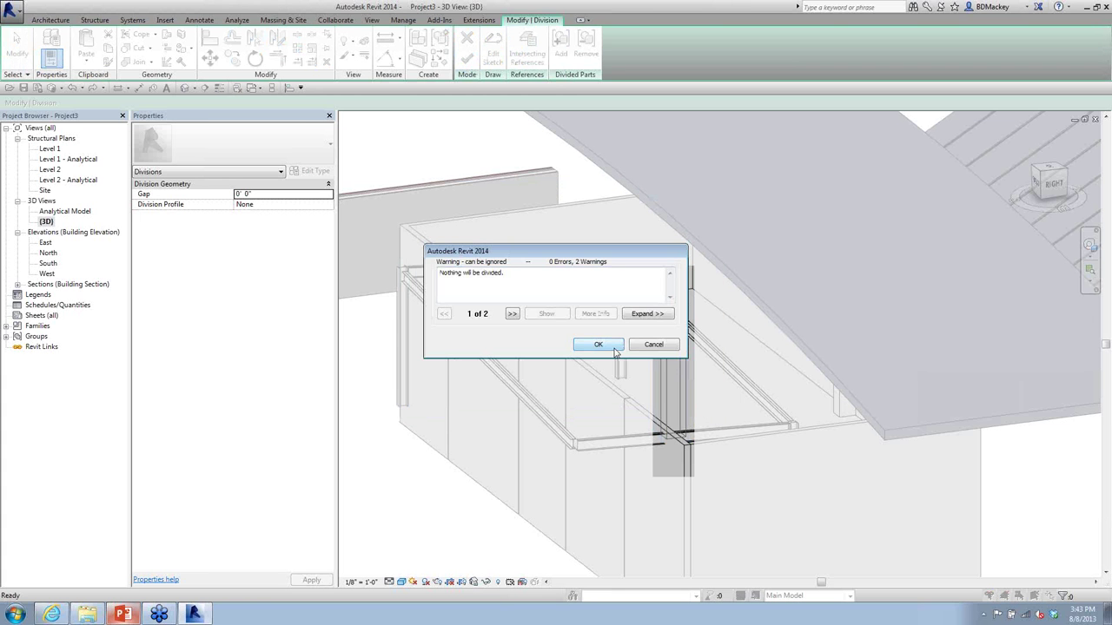
pyautogui.click(599, 345)
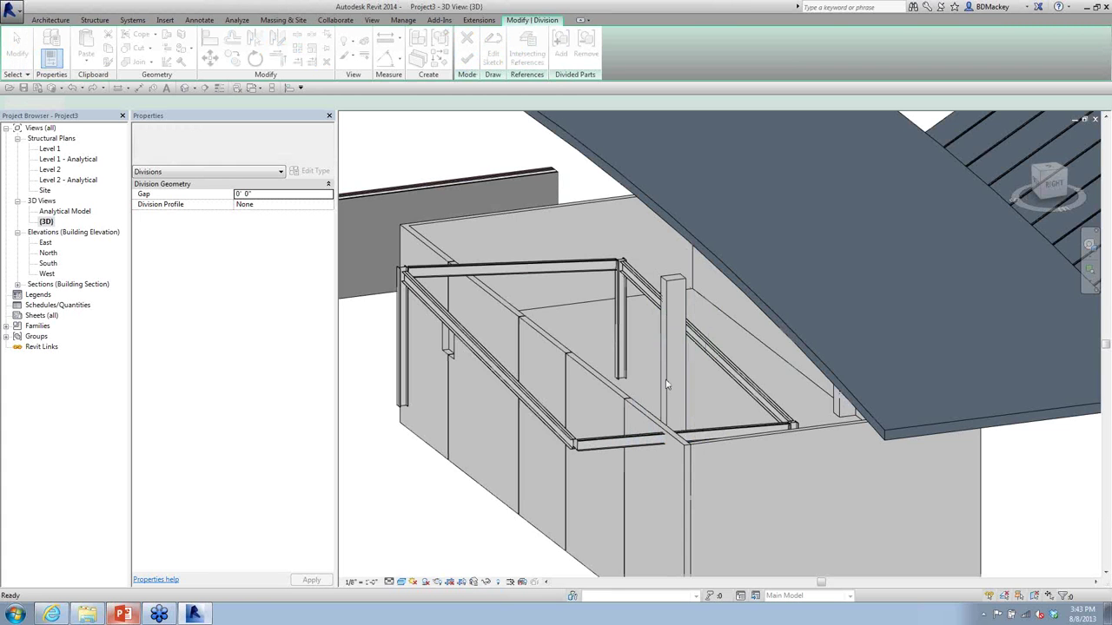
# Step: Set the 3D view's parts visibility to Show Original
pyautogui.click(670, 378)
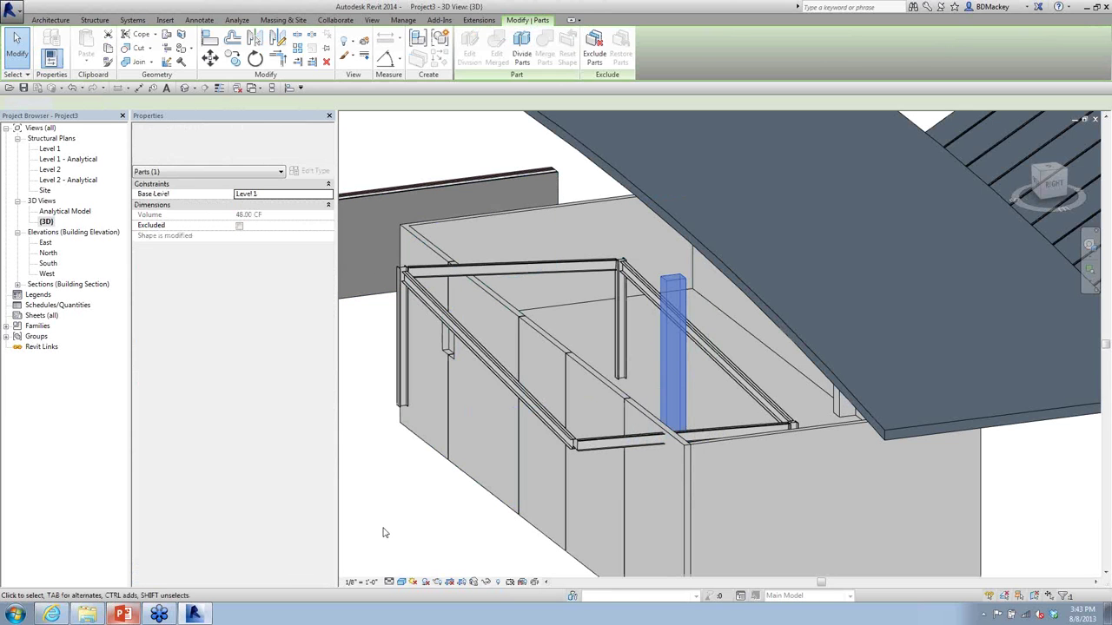
pyautogui.click(385, 533)
pyautogui.click(328, 225)
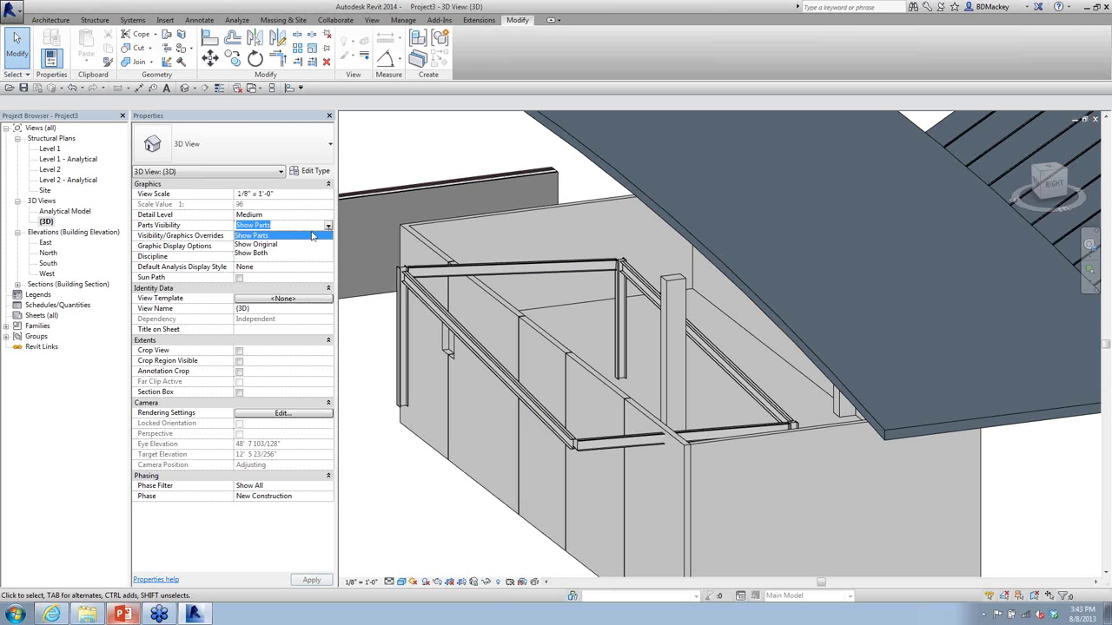
pyautogui.click(277, 246)
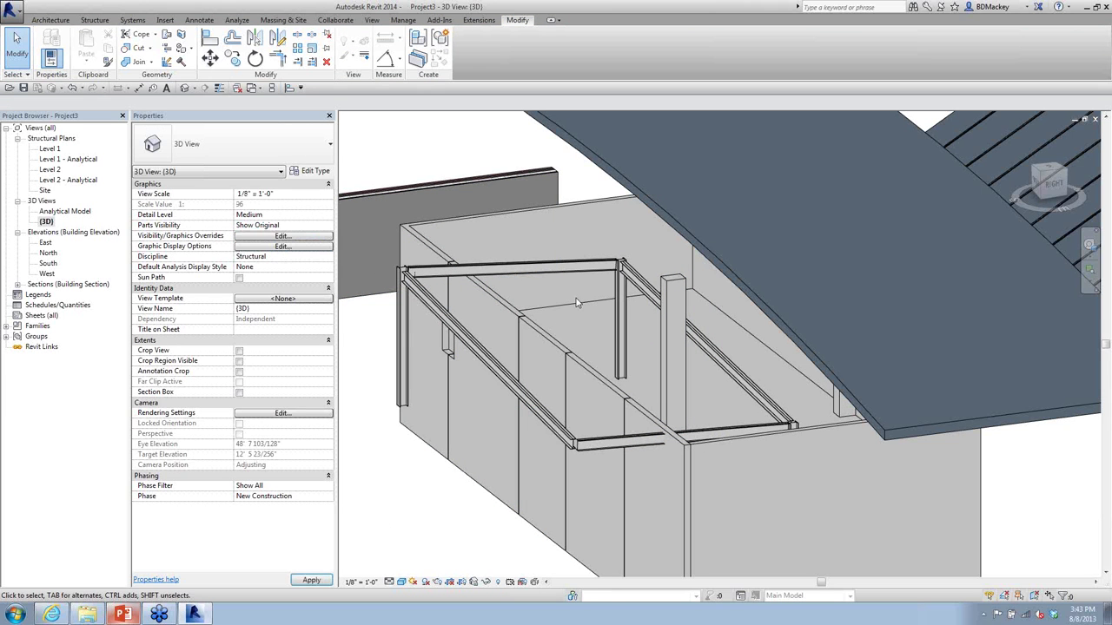
# Step: Raise the 18 x 24 rectangular concrete column by setting its top offset to 10' 0"
pyautogui.click(675, 303)
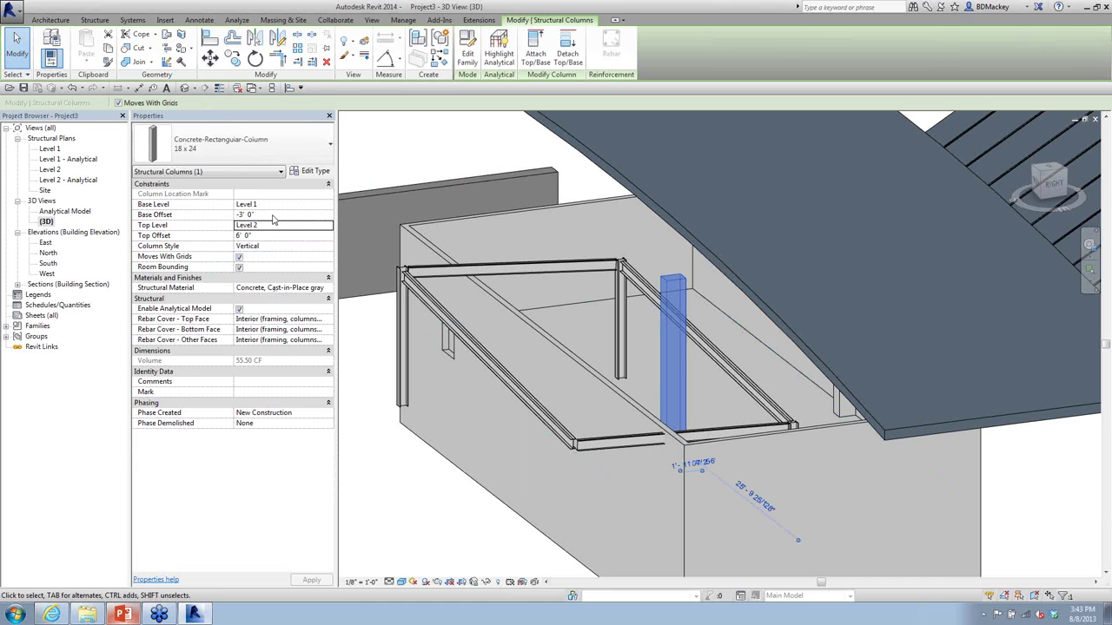
pyautogui.click(273, 215)
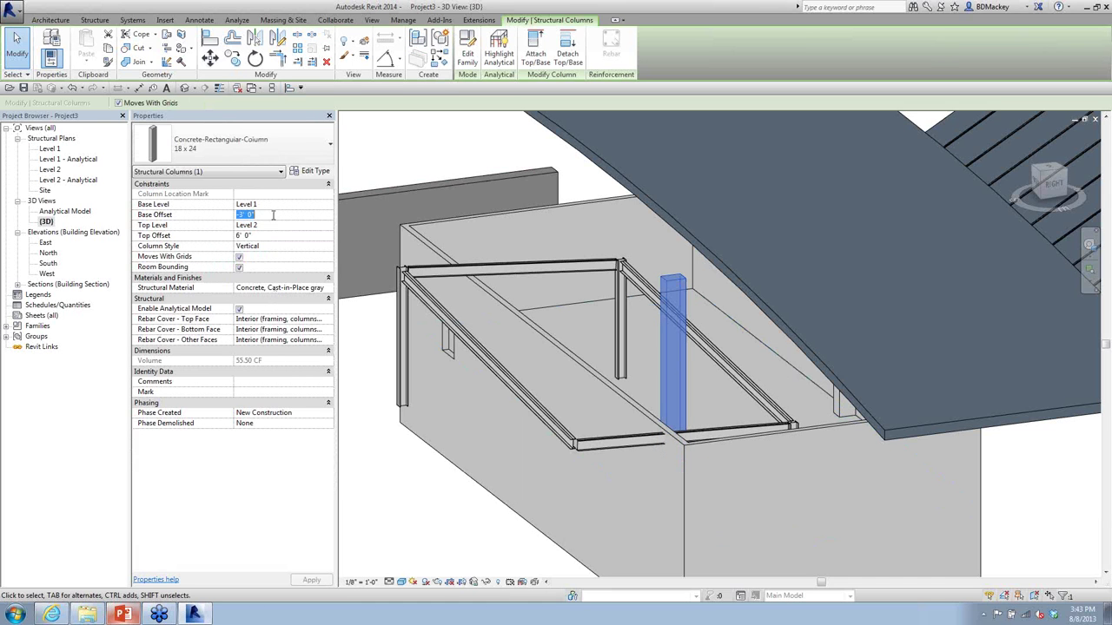
pyautogui.click(276, 235)
pyautogui.write('10')
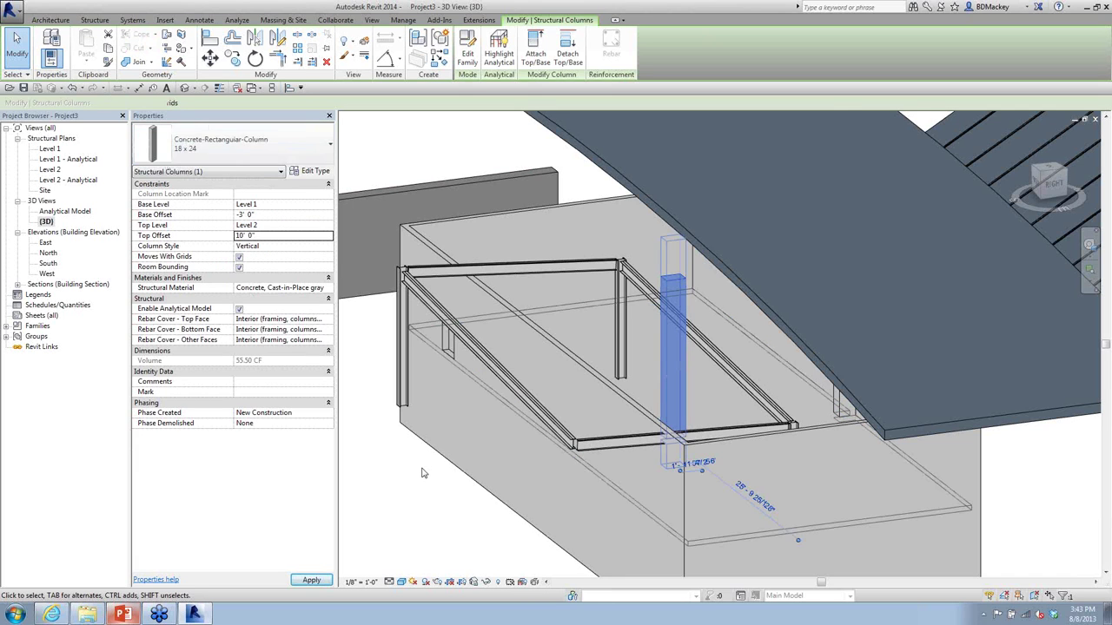
pyautogui.click(417, 518)
pyautogui.scroll(-1, 556, 443)
pyautogui.keyDown('shift'); pyautogui.moveTo(556, 434); pyautogui.dragTo(615, 369, button='middle'); pyautogui.keyUp('shift')
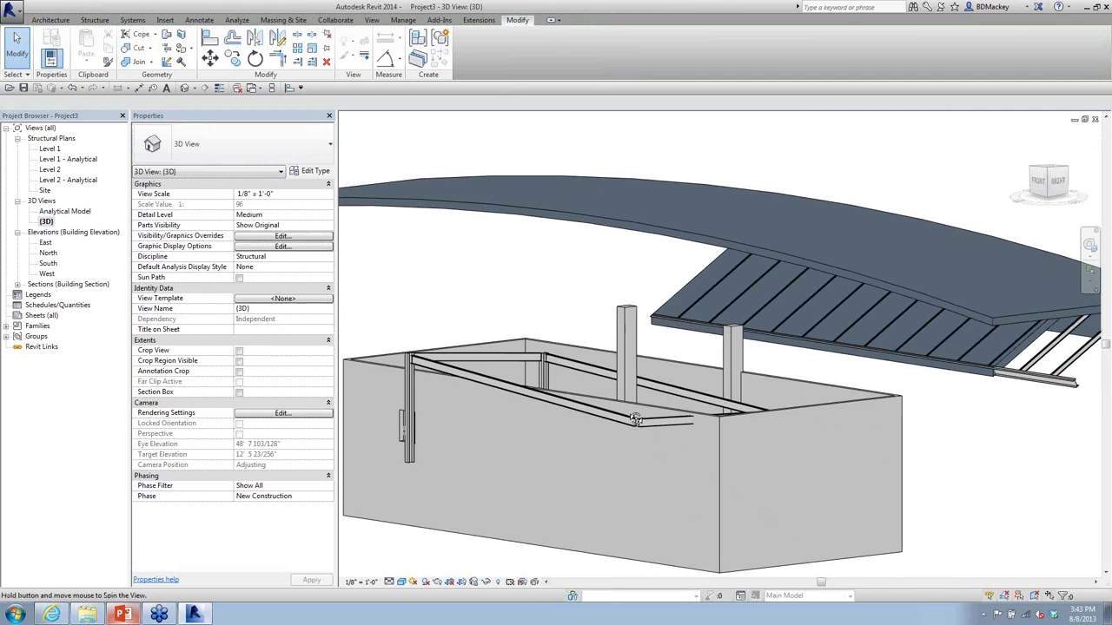
# Step: Switch the 3D view's parts visibility to Show Parts
pyautogui.click(328, 225)
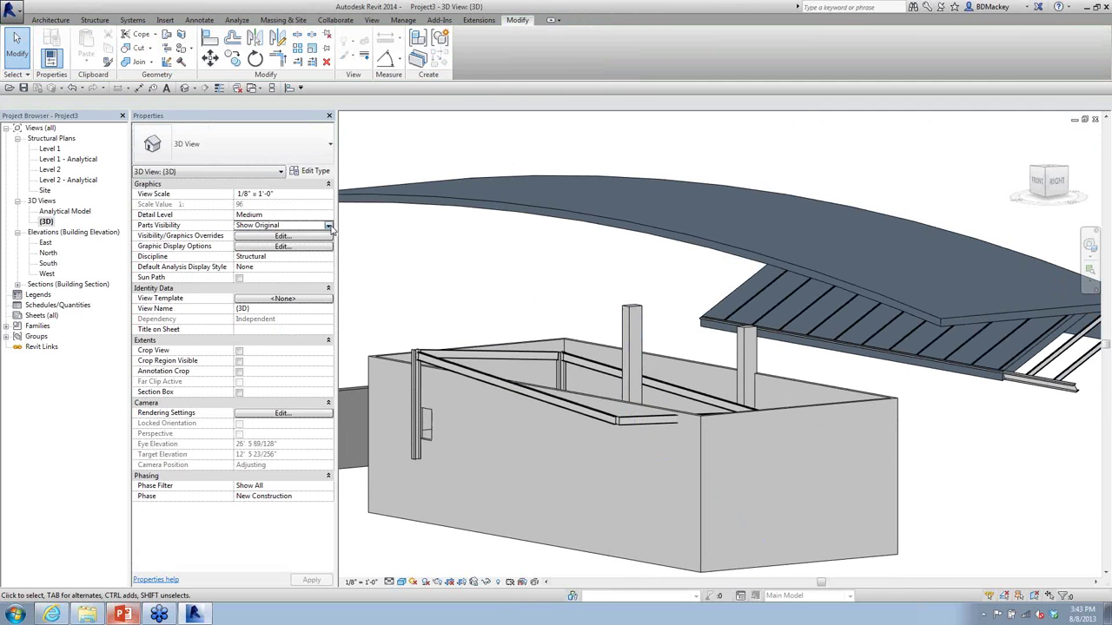
pyautogui.click(329, 225)
pyautogui.click(268, 236)
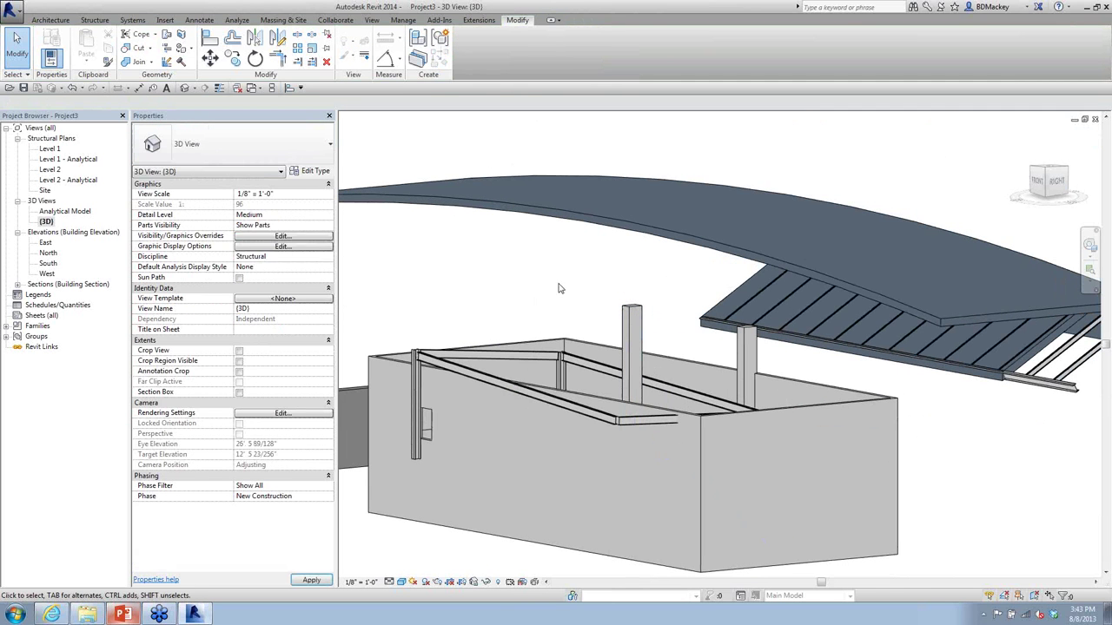
# Step: Divide the concrete column's part using Level 1 and Level 2 as intersecting references
pyautogui.click(640, 324)
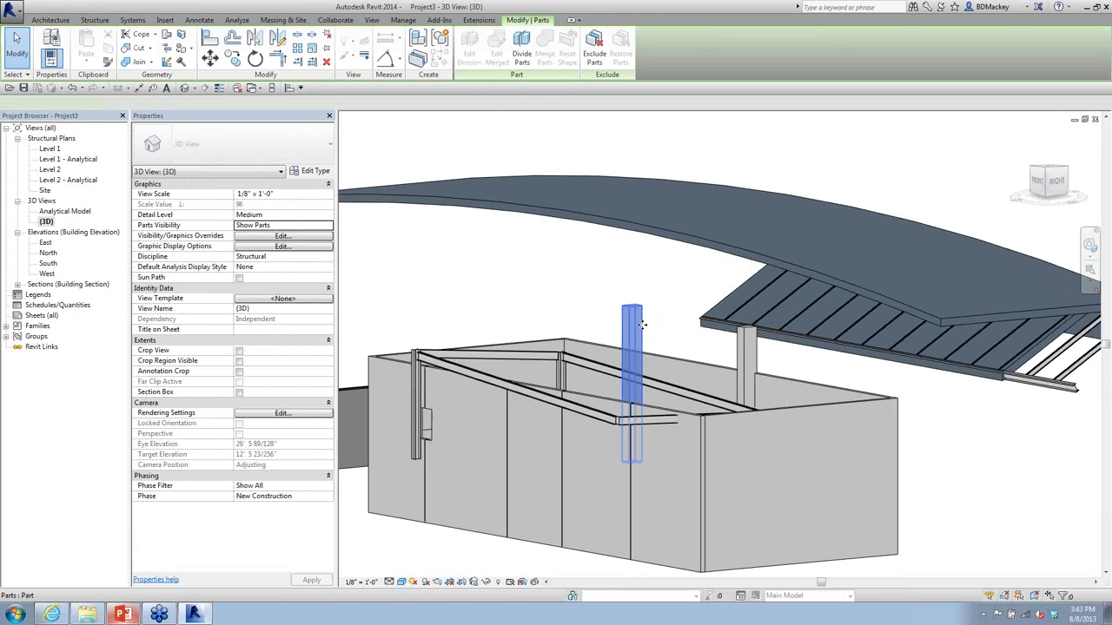
pyautogui.click(521, 47)
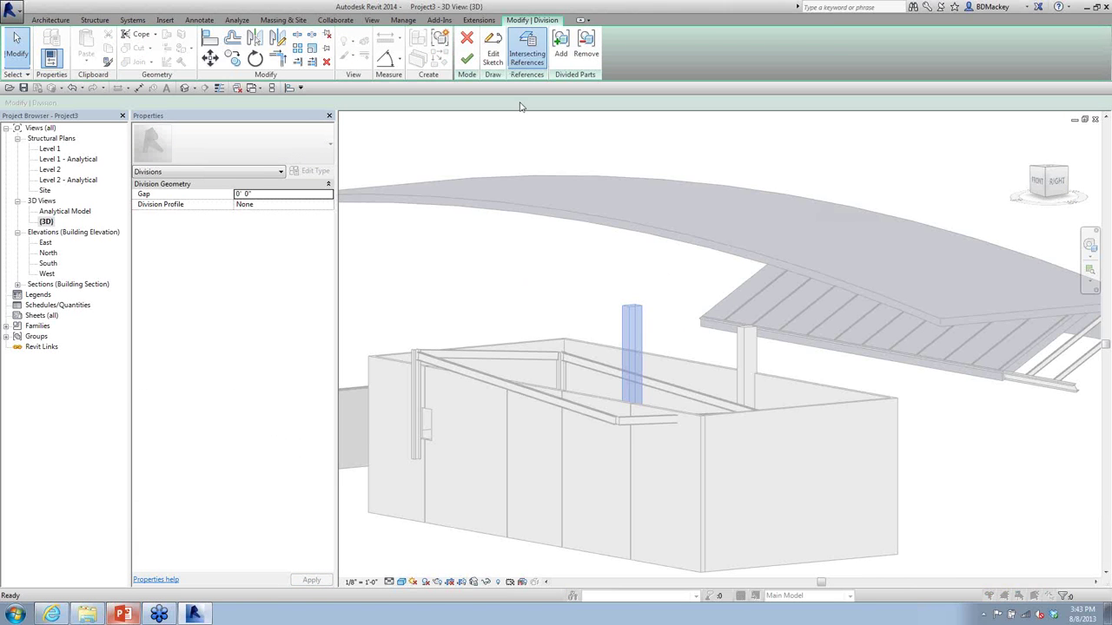
pyautogui.click(527, 50)
pyautogui.click(412, 246)
pyautogui.click(412, 256)
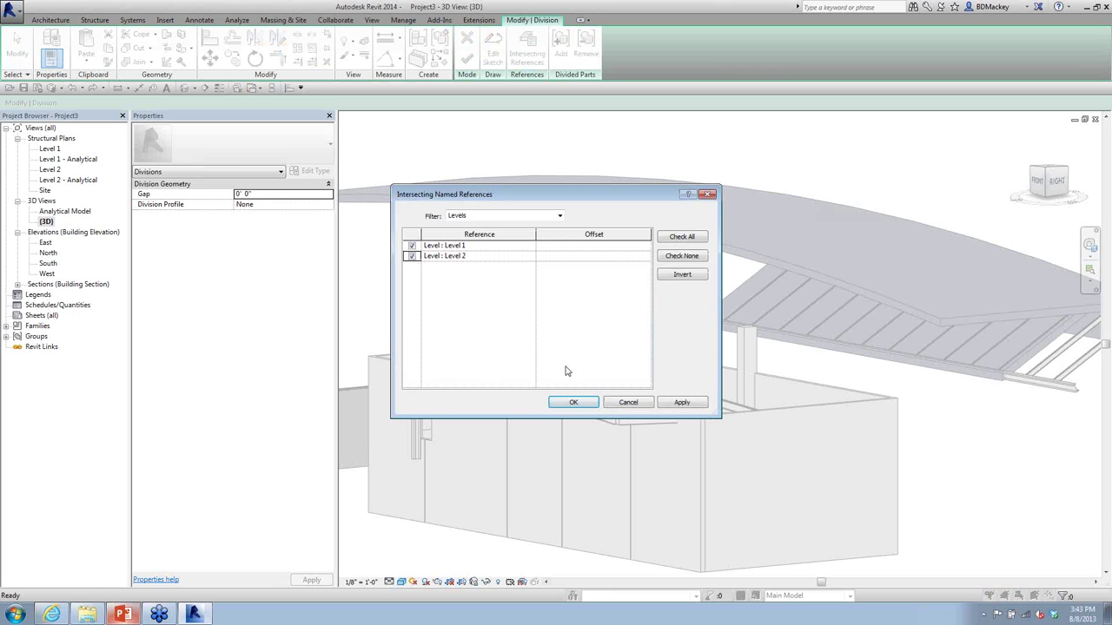
pyautogui.click(574, 402)
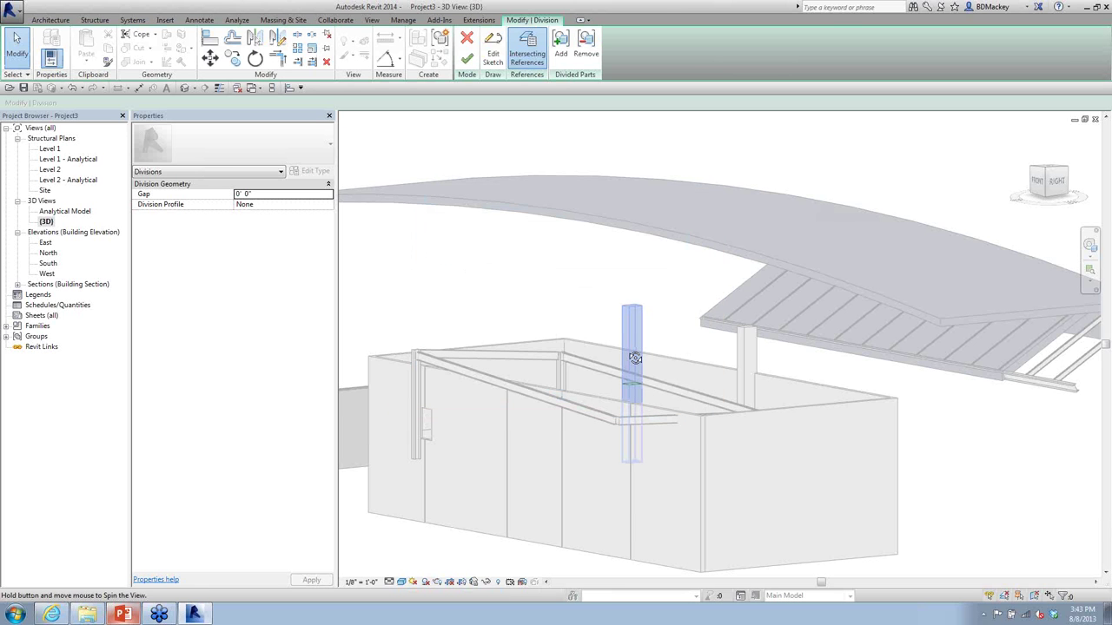
pyautogui.moveTo(635, 357)
pyautogui.keyDown('shift'); pyautogui.mouseDown(button='middle')
pyautogui.moveTo(627, 375)
pyautogui.moveTo(645, 371)
pyautogui.mouseUp(button='middle'); pyautogui.keyUp('shift')
pyautogui.click(467, 59)
# Step: Show shape handles on the column's upper part and pull its side faces inward to make it narrower than the part below
pyautogui.click(642, 329)
pyautogui.click(638, 370)
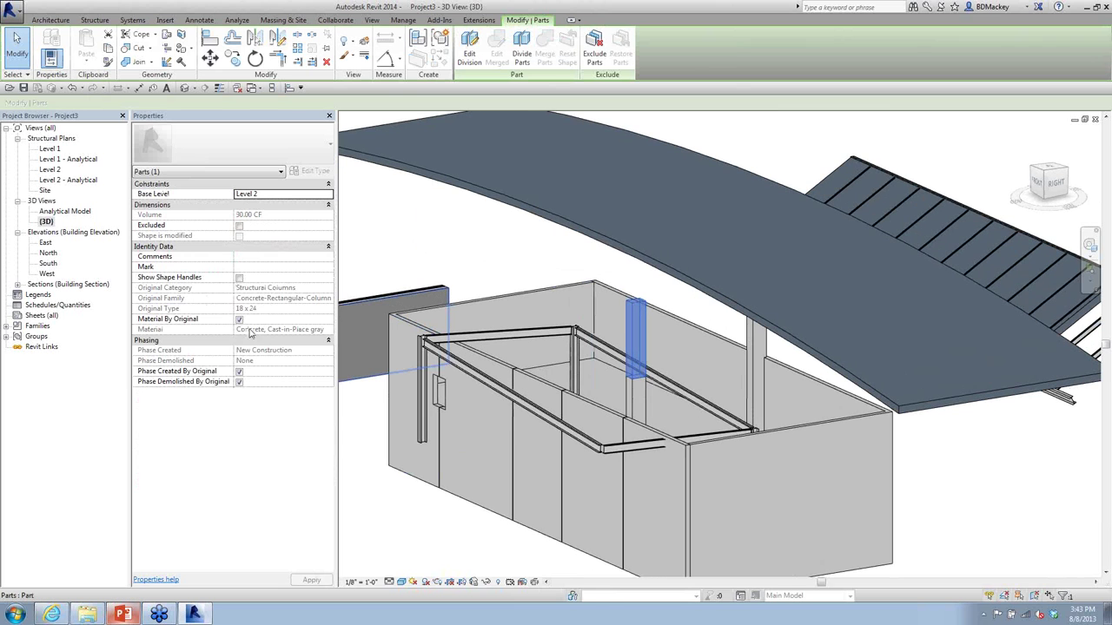
pyautogui.click(239, 277)
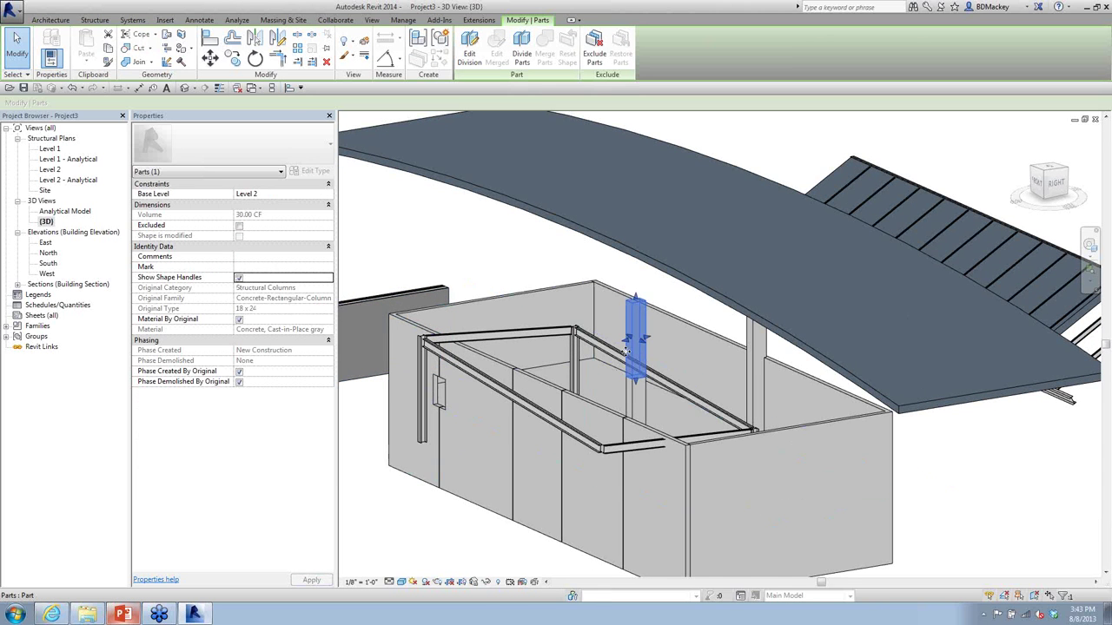
pyautogui.scroll(6, 660, 331)
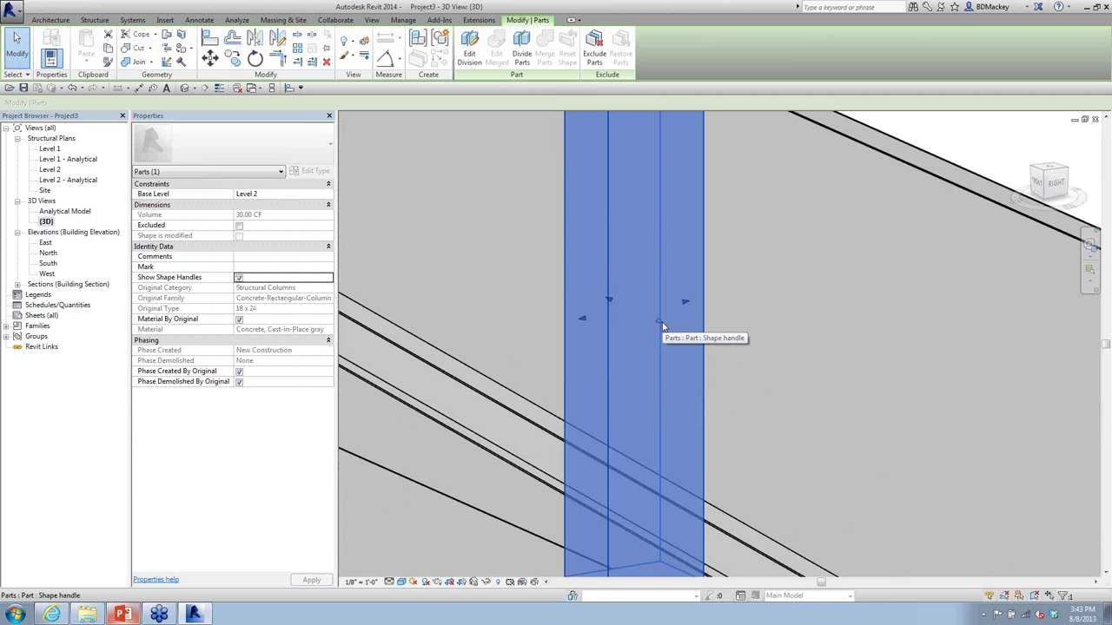
pyautogui.moveTo(660, 323); pyautogui.dragTo(648, 317)
pyautogui.moveTo(577, 316); pyautogui.dragTo(613, 313)
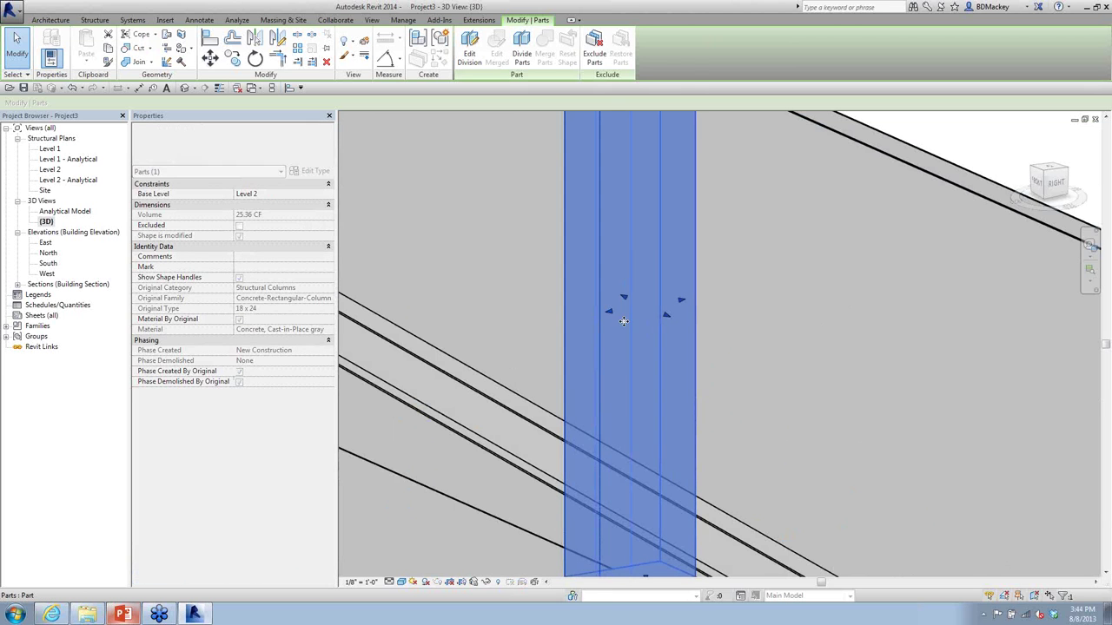
pyautogui.scroll(-2, 659, 339)
pyautogui.keyDown('shift'); pyautogui.moveTo(658, 352); pyautogui.dragTo(586, 218, button='middle'); pyautogui.keyUp('shift')
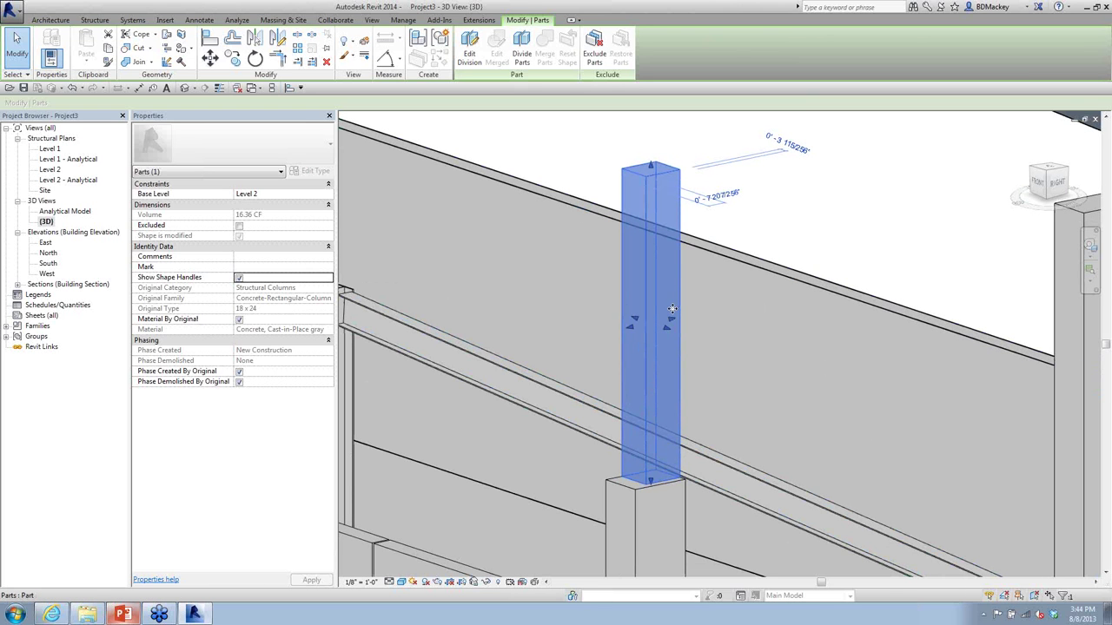
pyautogui.click(787, 144)
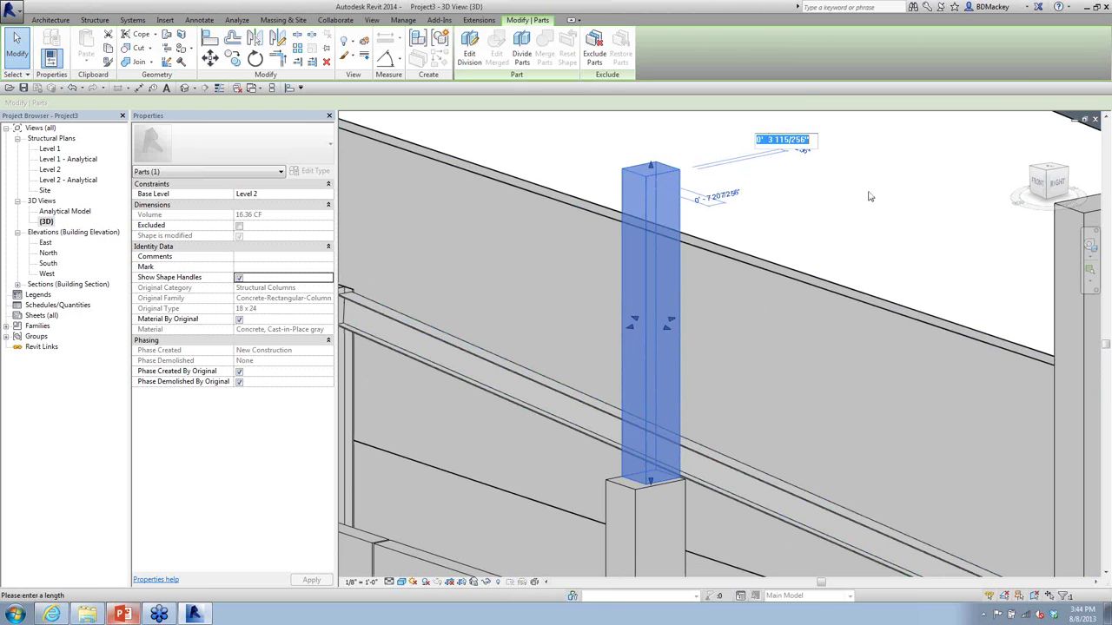
pyautogui.click(869, 197)
pyautogui.click(802, 206)
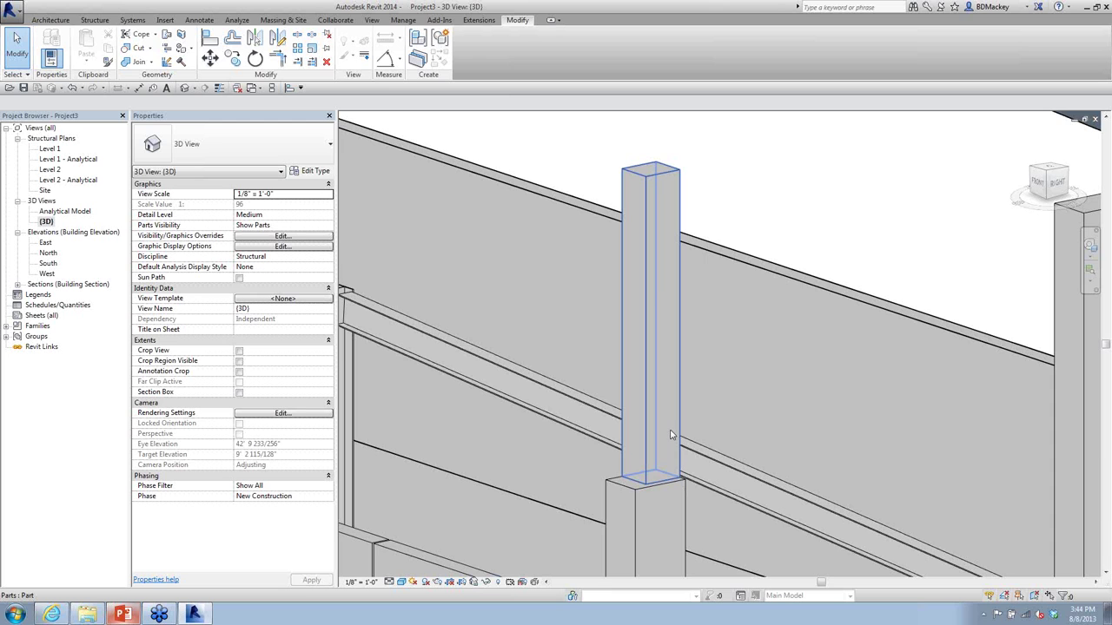
# Step: Show shape handles on the 11' 11" long wall part in the middle of the divided concrete wall and pull its outer face outward
pyautogui.scroll(-2, 671, 469)
pyautogui.moveTo(669, 458); pyautogui.dragTo(698, 425, button='middle')
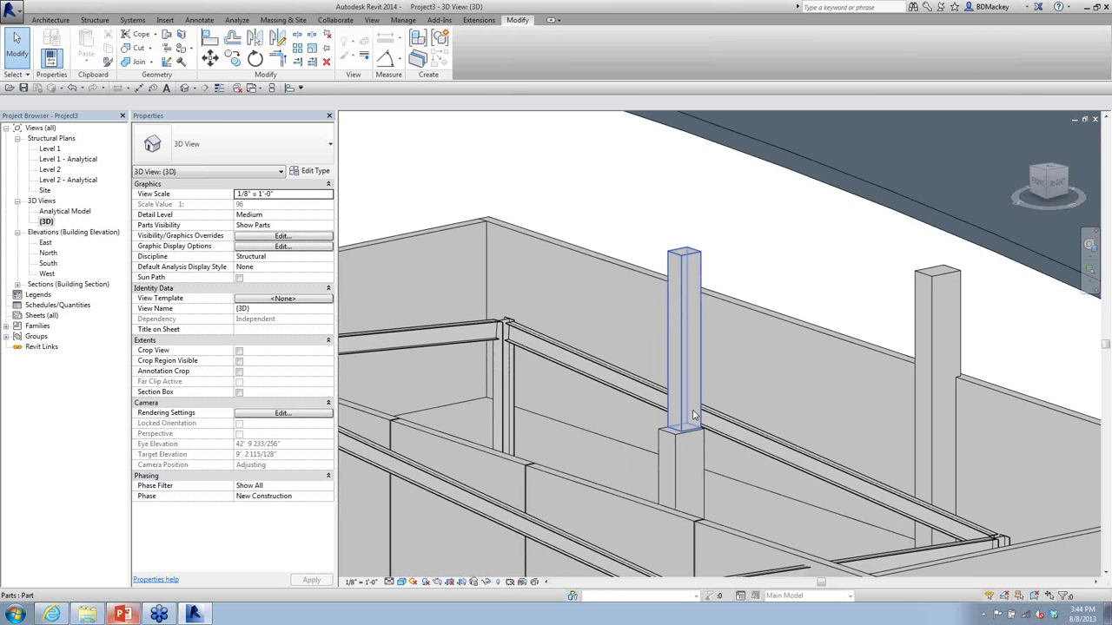
pyautogui.keyDown('shift'); pyautogui.moveTo(693, 416); pyautogui.dragTo(613, 371, button='middle'); pyautogui.keyUp('shift')
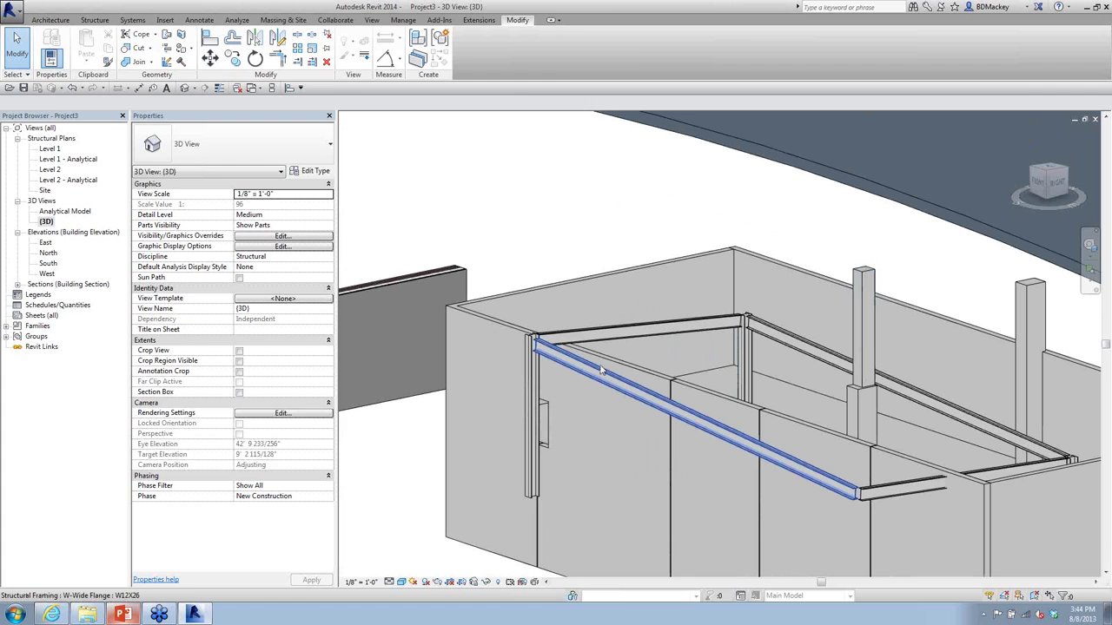
pyautogui.click(612, 371)
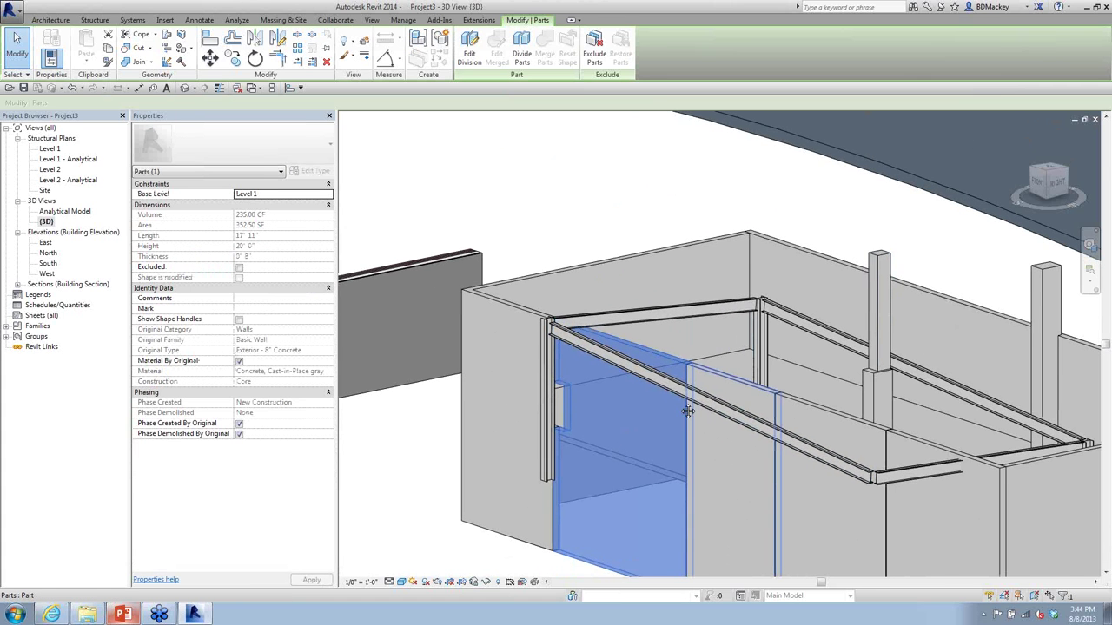
pyautogui.moveTo(691, 447); pyautogui.dragTo(658, 285, button='middle')
pyautogui.click(657, 285)
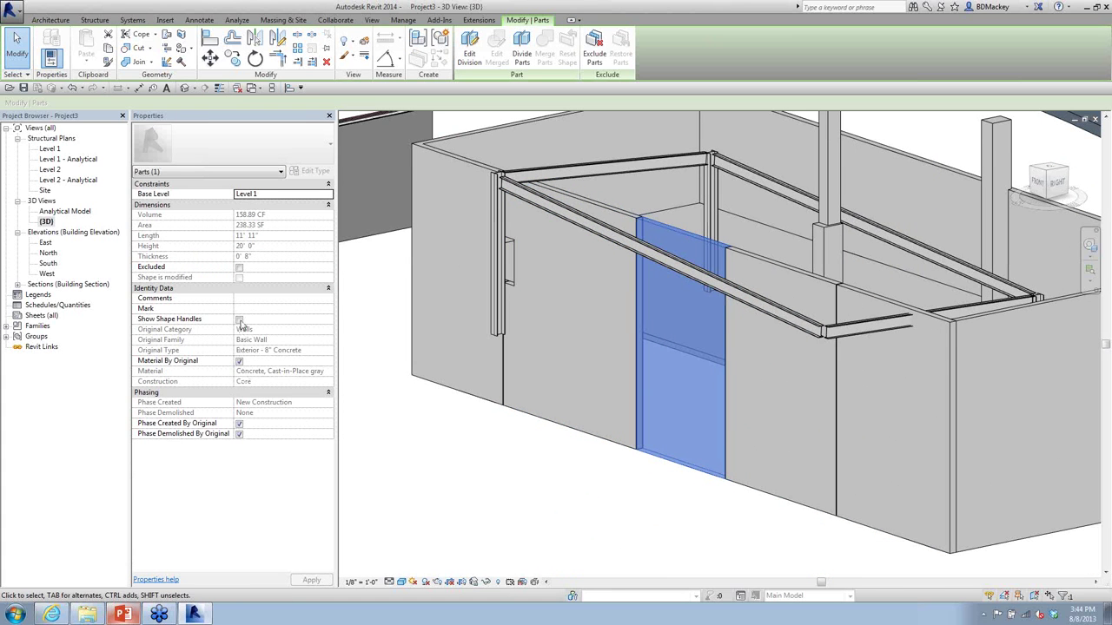
pyautogui.click(240, 320)
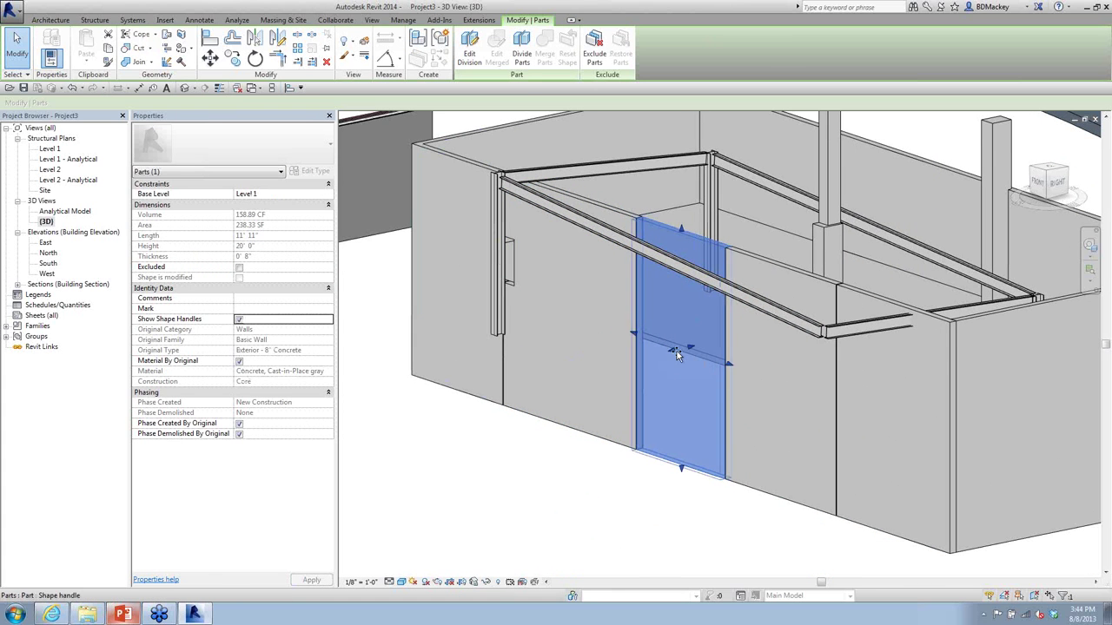
pyautogui.moveTo(677, 351); pyautogui.dragTo(670, 353)
pyautogui.press('Escape')
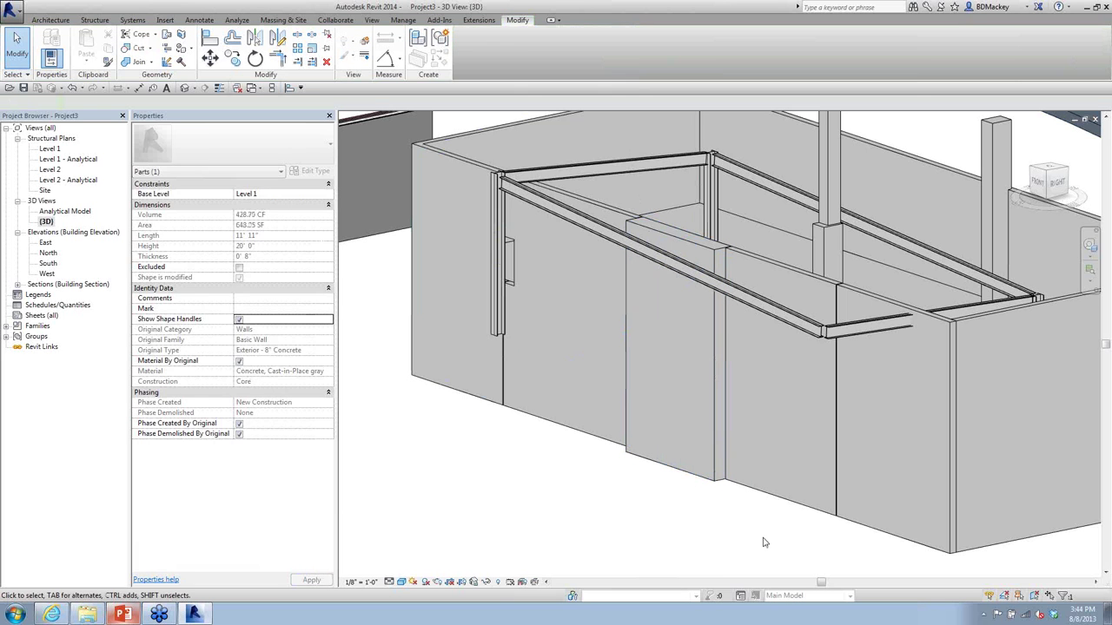
# Step: Pull the outer face of the divided wall's corner part outward to thicken it
pyautogui.click(878, 461)
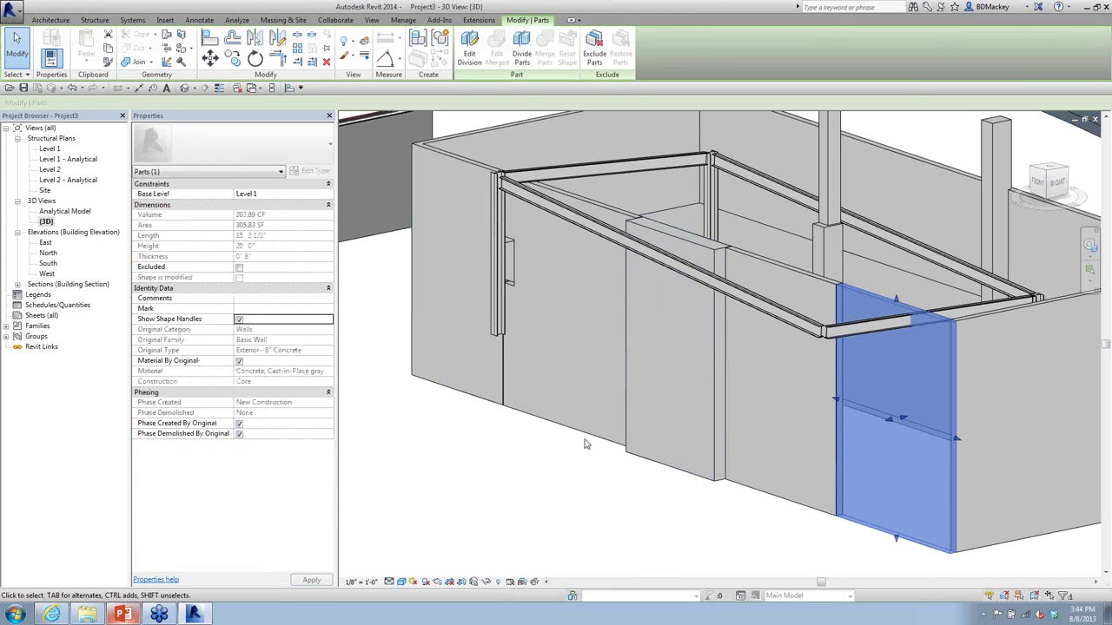
pyautogui.moveTo(889, 418); pyautogui.dragTo(874, 422)
pyautogui.press('Escape')
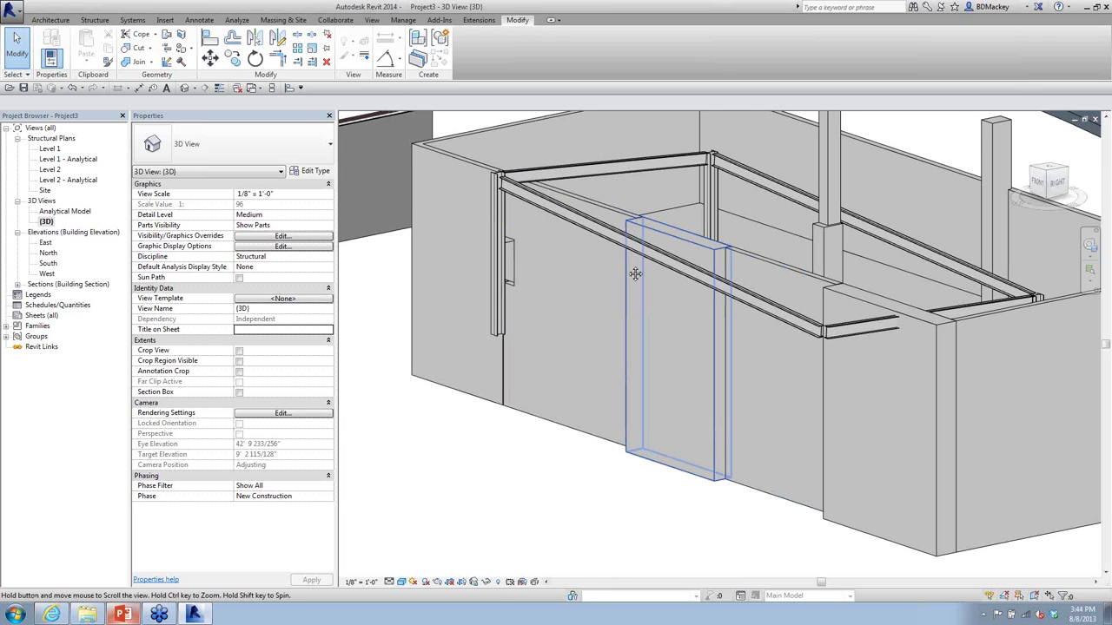
# Step: Delete the W12X26 beams and their steel columns around the inside of the concrete building
pyautogui.moveTo(630, 274); pyautogui.dragTo(585, 285, button='middle')
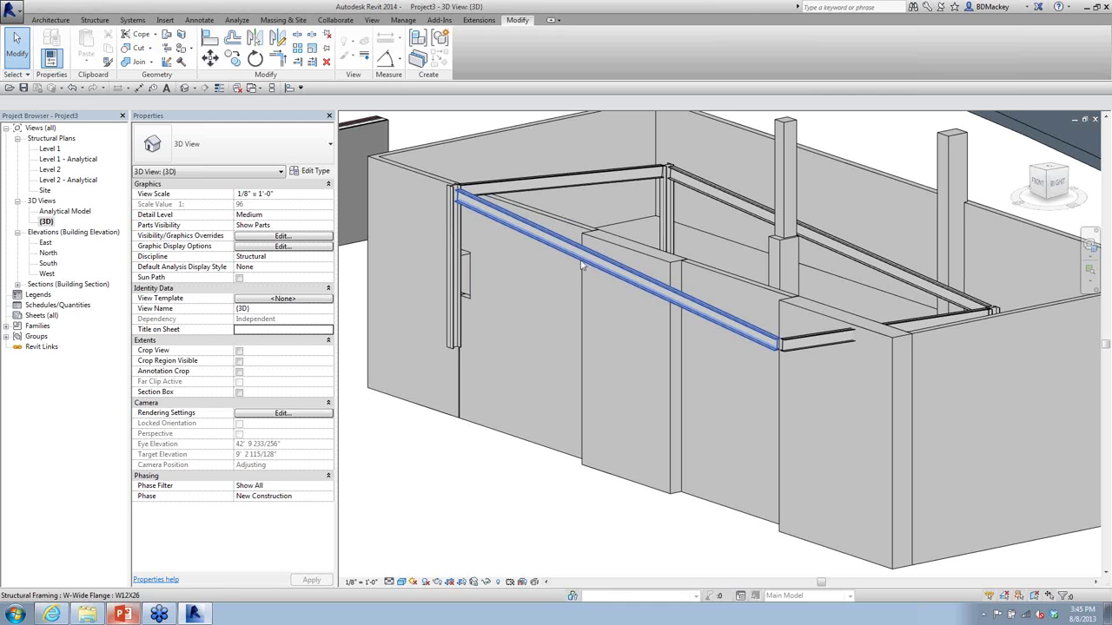
pyautogui.press('Tab')
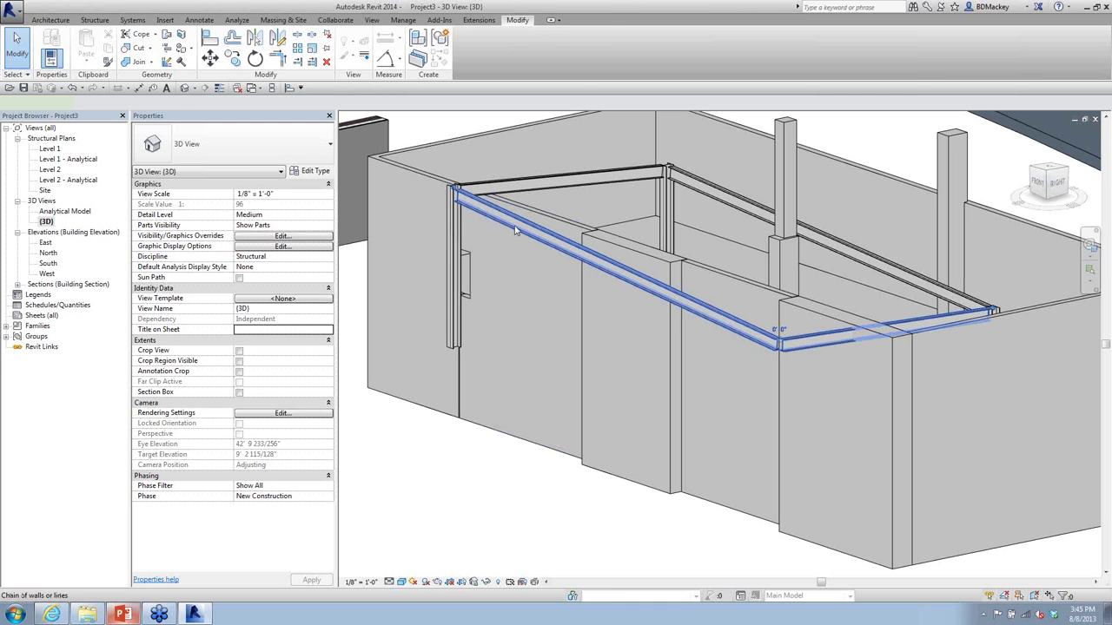
pyautogui.click(515, 230)
pyautogui.press('Escape')
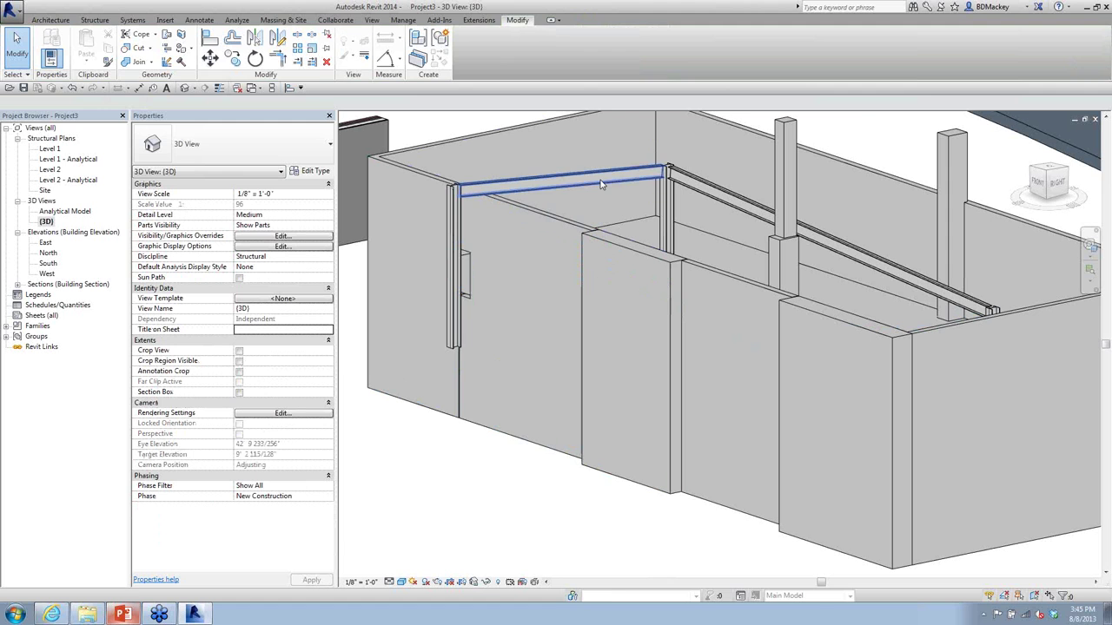
pyautogui.click(600, 184)
pyautogui.press('Escape')
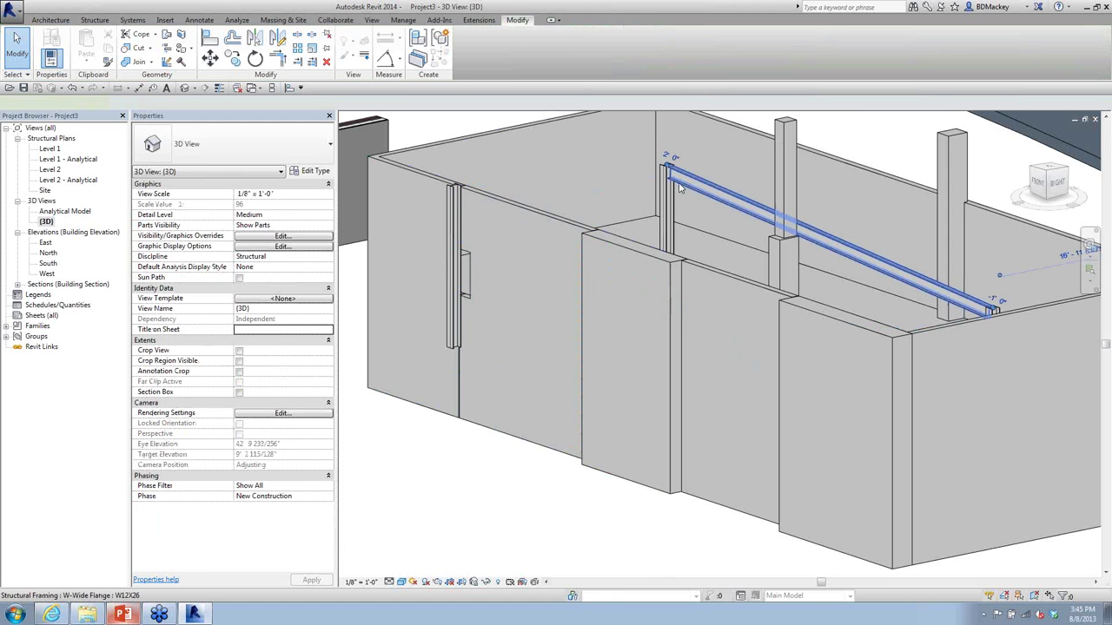
pyautogui.click(681, 190)
pyautogui.press('Delete')
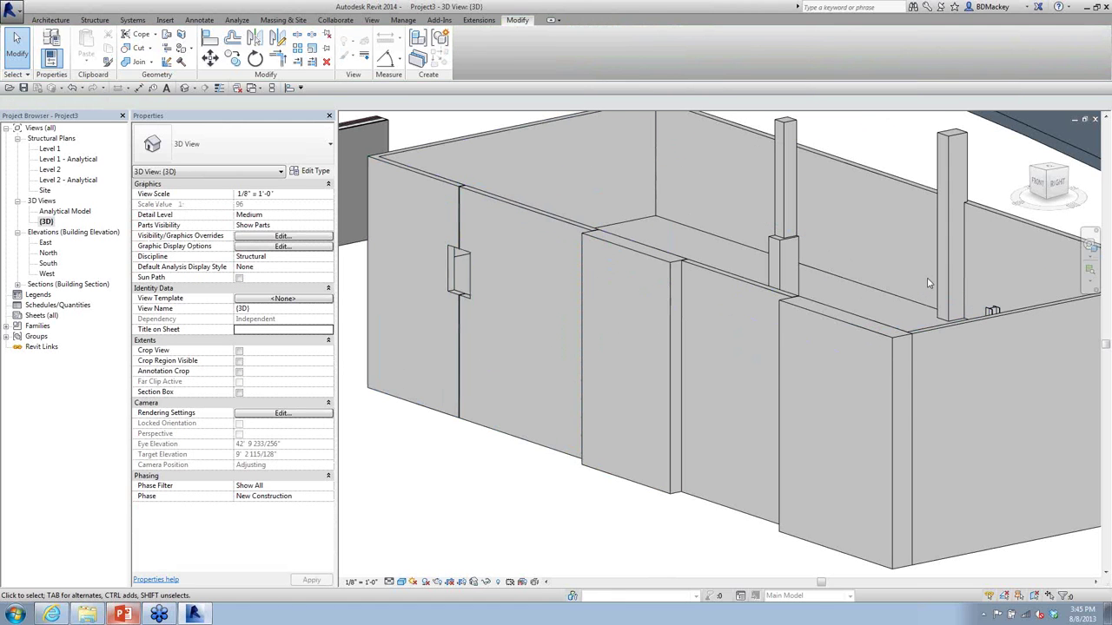
pyautogui.scroll(-1, 838, 344)
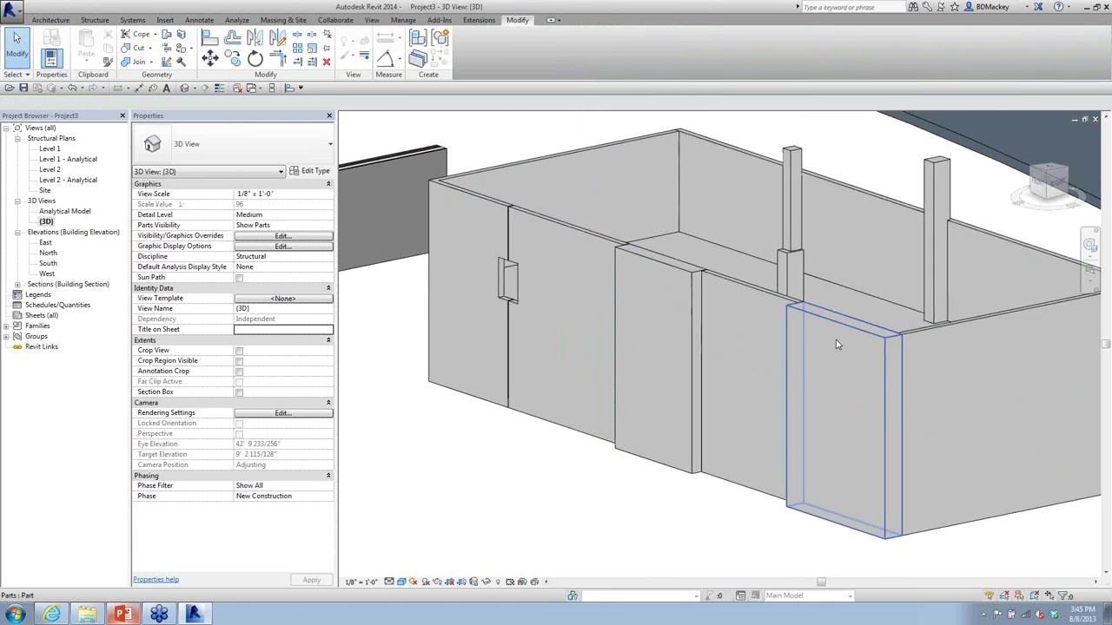
pyautogui.keyDown('shift'); pyautogui.moveTo(837, 345); pyautogui.dragTo(651, 182, button='middle'); pyautogui.keyUp('shift')
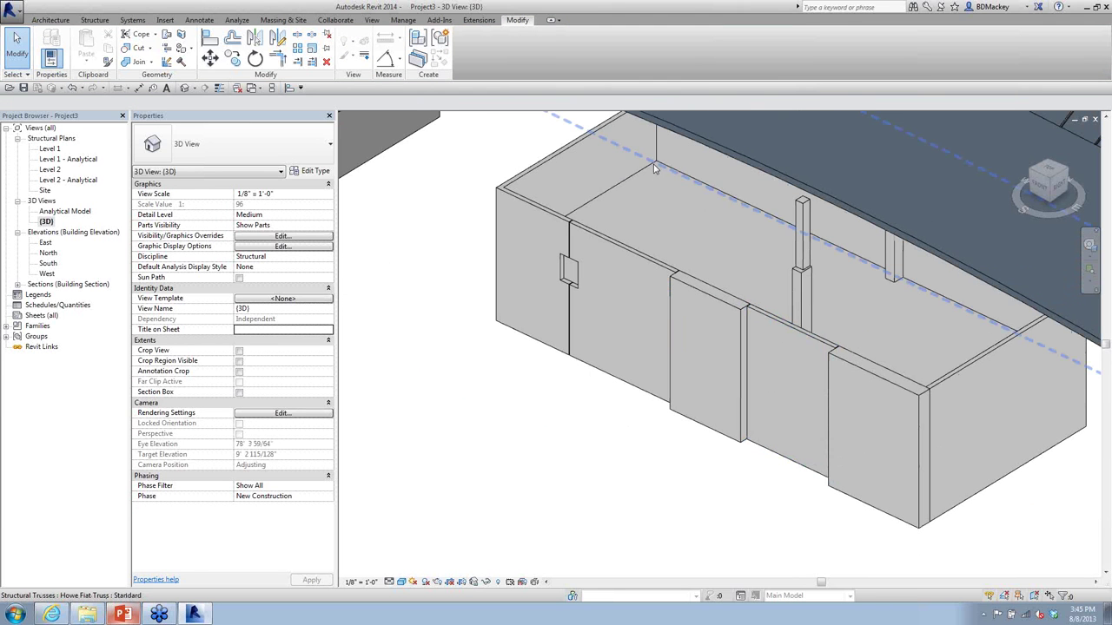
# Step: Create a part from the 6" concrete floor and divide it along grids 1 and 2
pyautogui.click(636, 191)
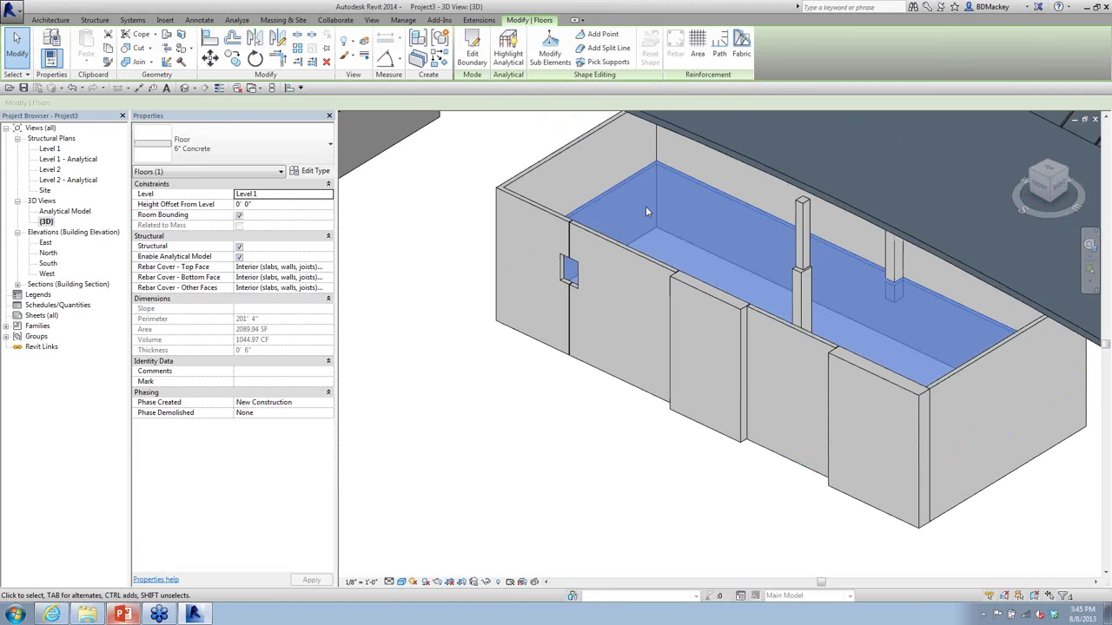
pyautogui.click(418, 61)
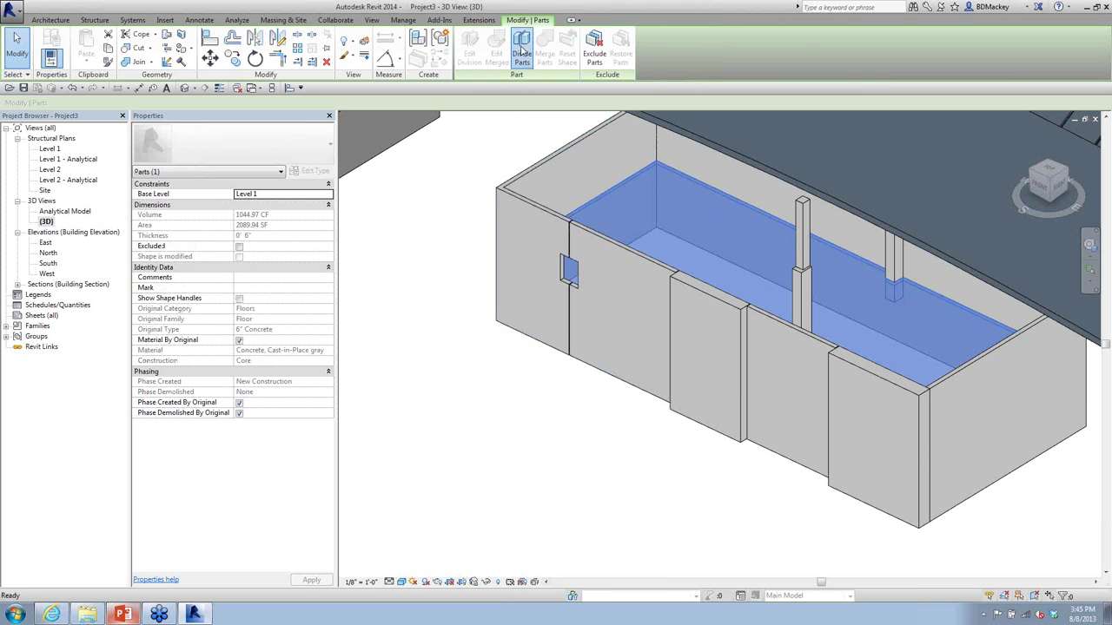
pyautogui.click(522, 52)
pyautogui.click(526, 54)
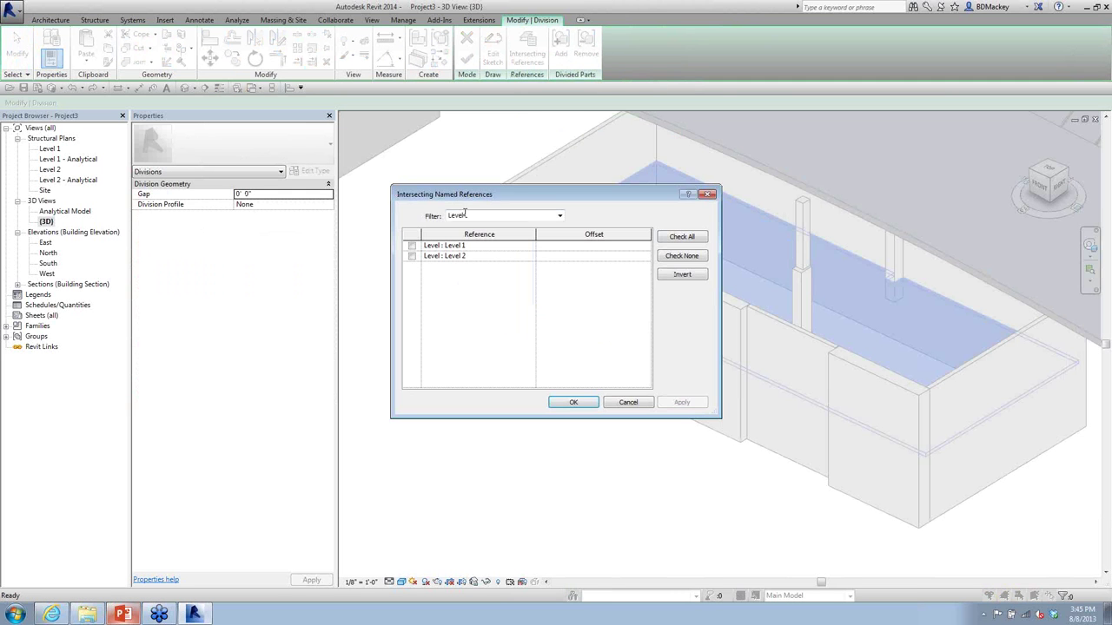
pyautogui.click(560, 215)
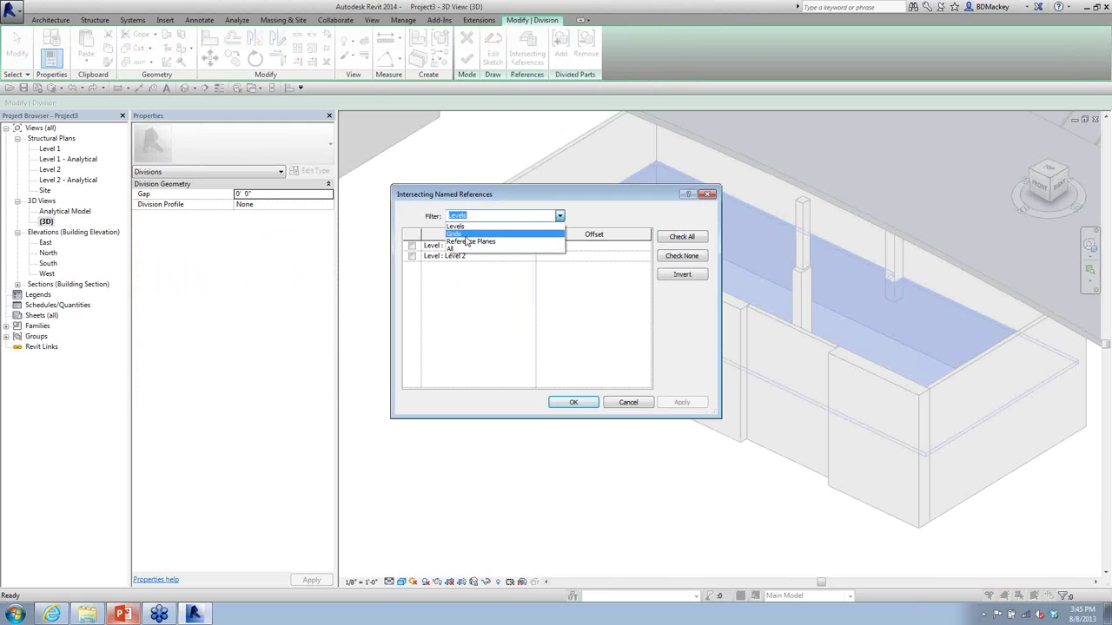
pyautogui.click(467, 235)
pyautogui.click(412, 245)
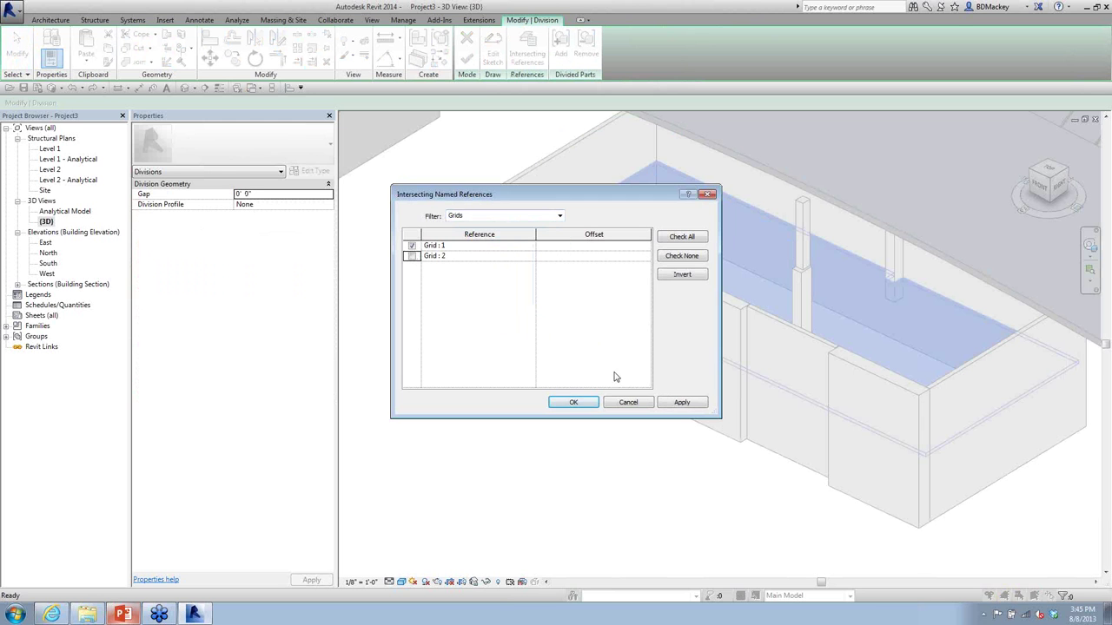
pyautogui.click(411, 257)
pyautogui.click(573, 402)
pyautogui.click(466, 57)
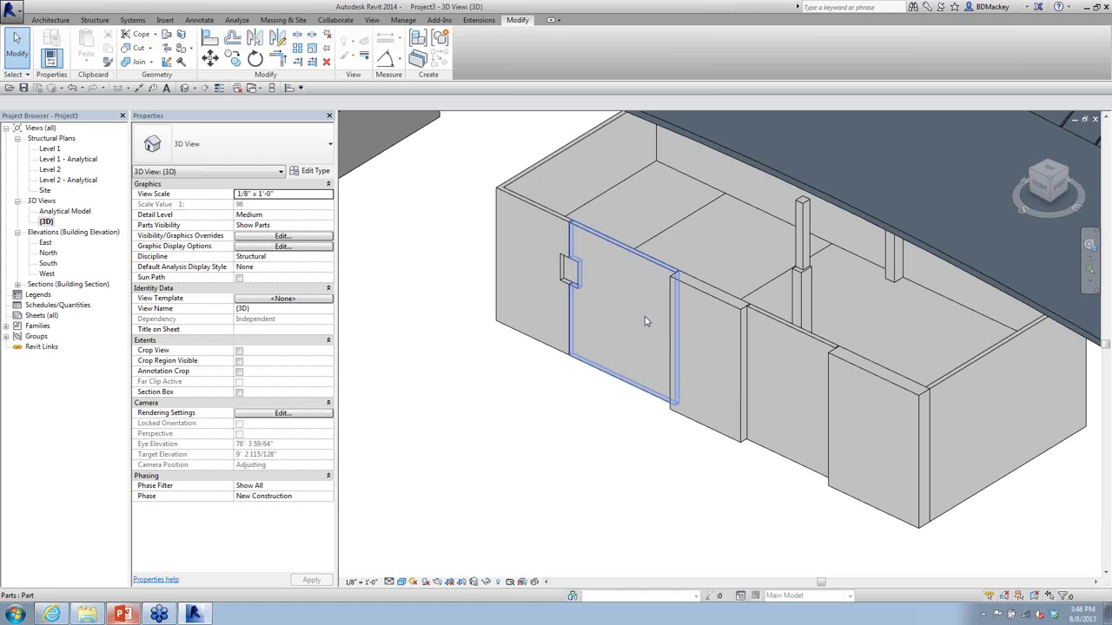
# Step: Turn off the Parts category in the 3D view's visibility overrides and undo that change
pyautogui.press('v')
pyautogui.press('g')
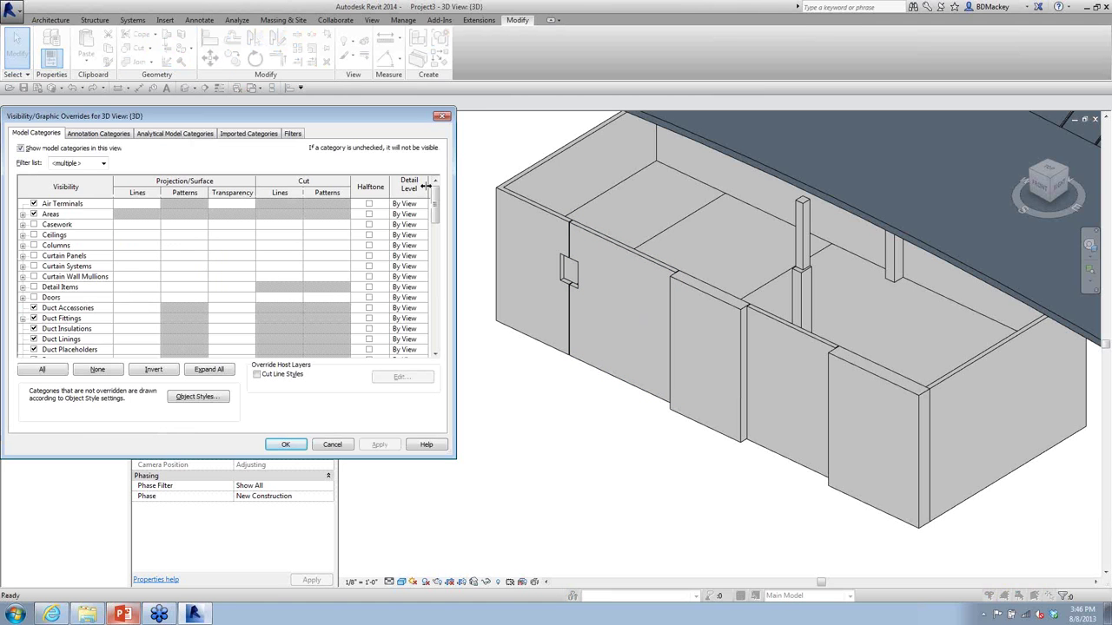
pyautogui.click(75, 299)
pyautogui.press('p')
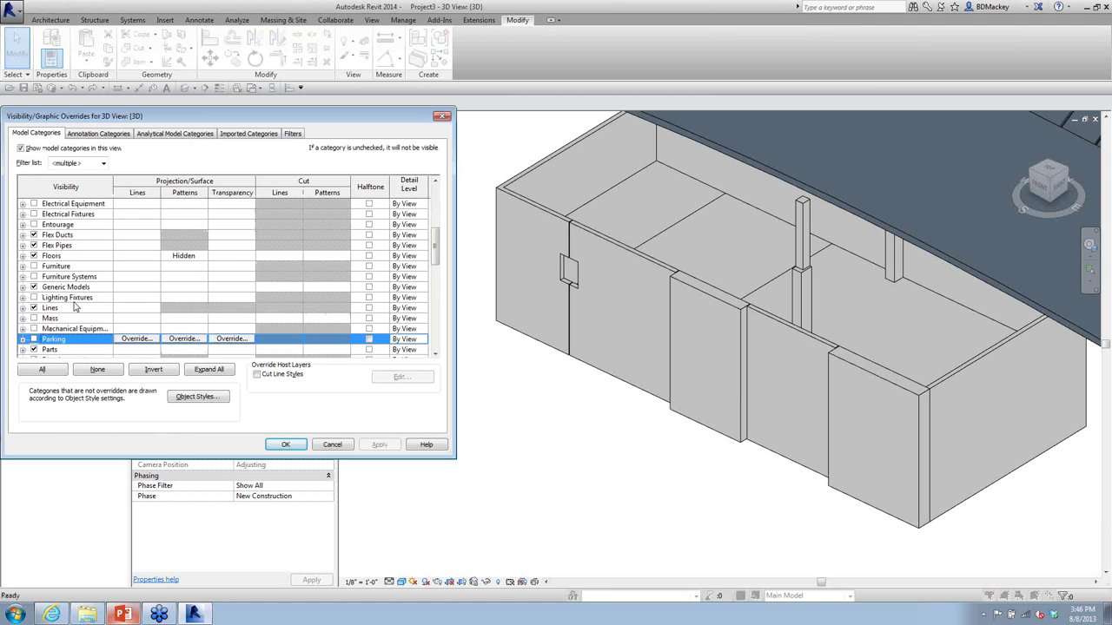
pyautogui.scroll(-1, 42, 345)
pyautogui.click(34, 329)
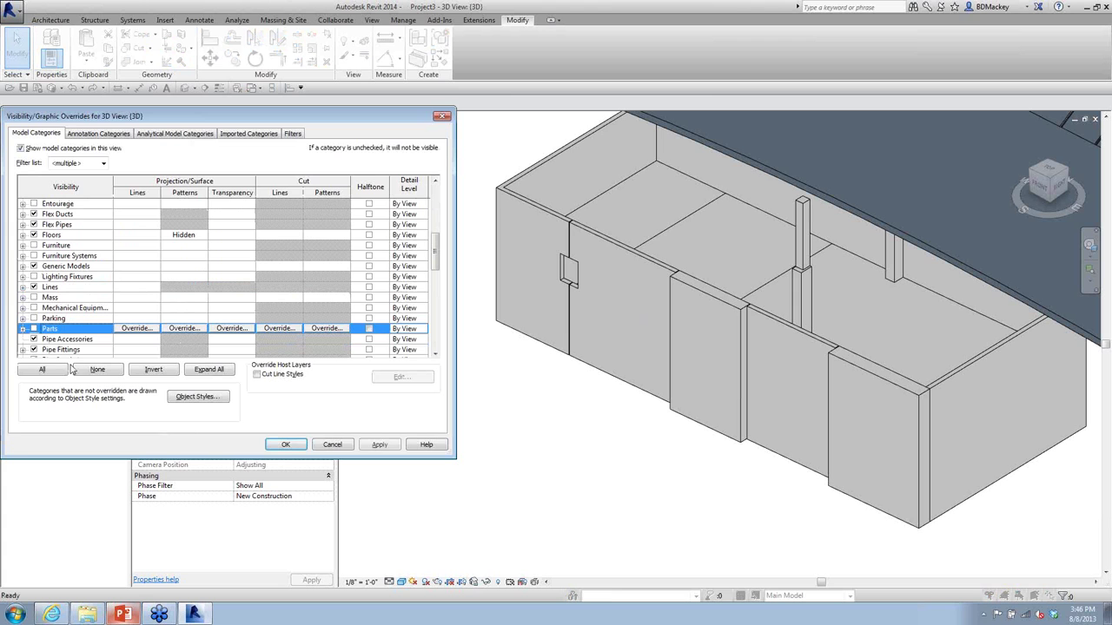
pyautogui.click(285, 443)
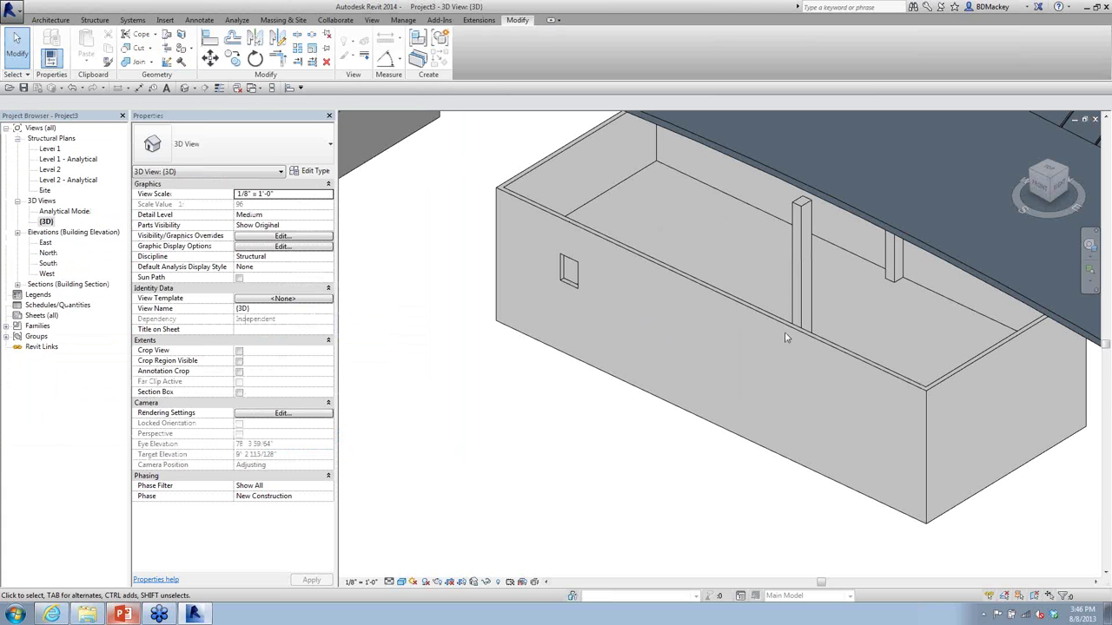
pyautogui.hotkey('ctrl', 'z')
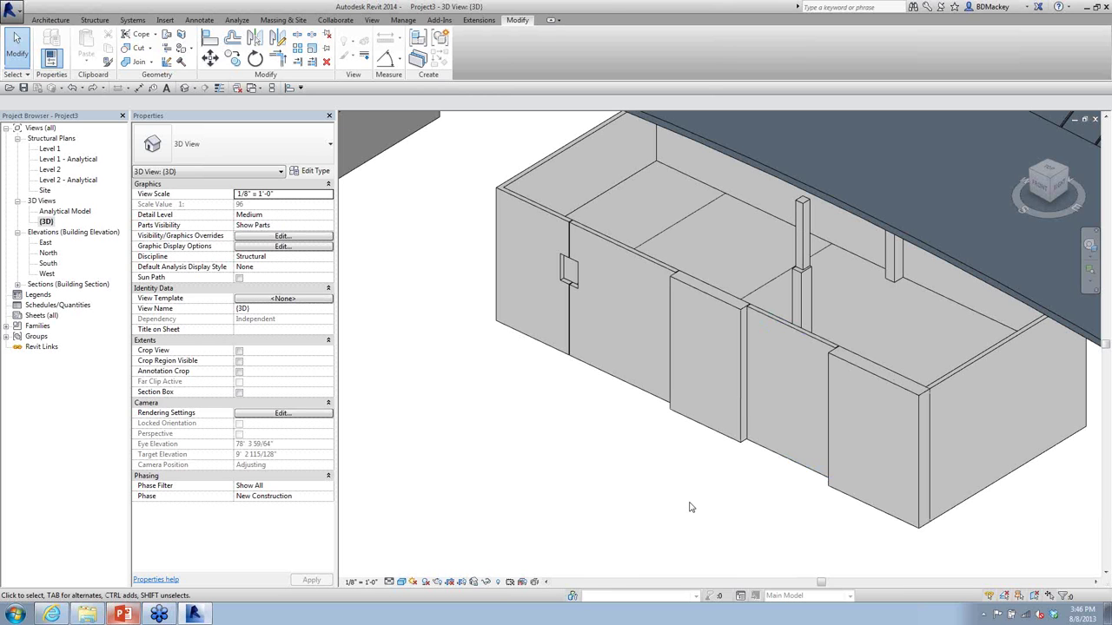
# Step: Open the Level 1 structural plan and examine the divided walls, floor and columns around grids 1 and 2
pyautogui.doubleClick(50, 149)
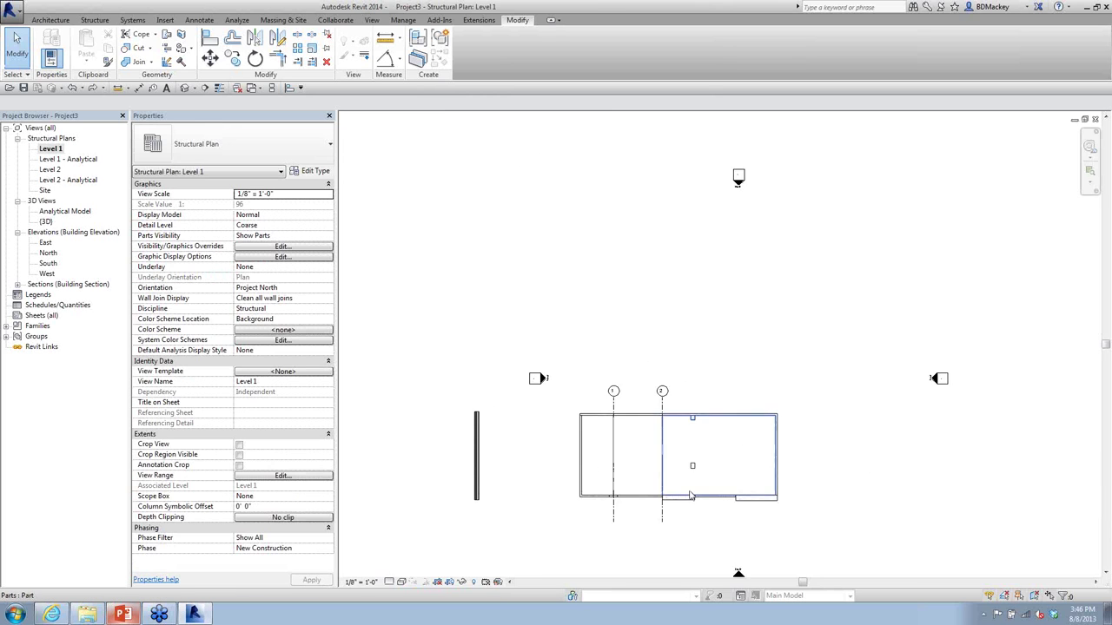
pyautogui.scroll(8, 691, 496)
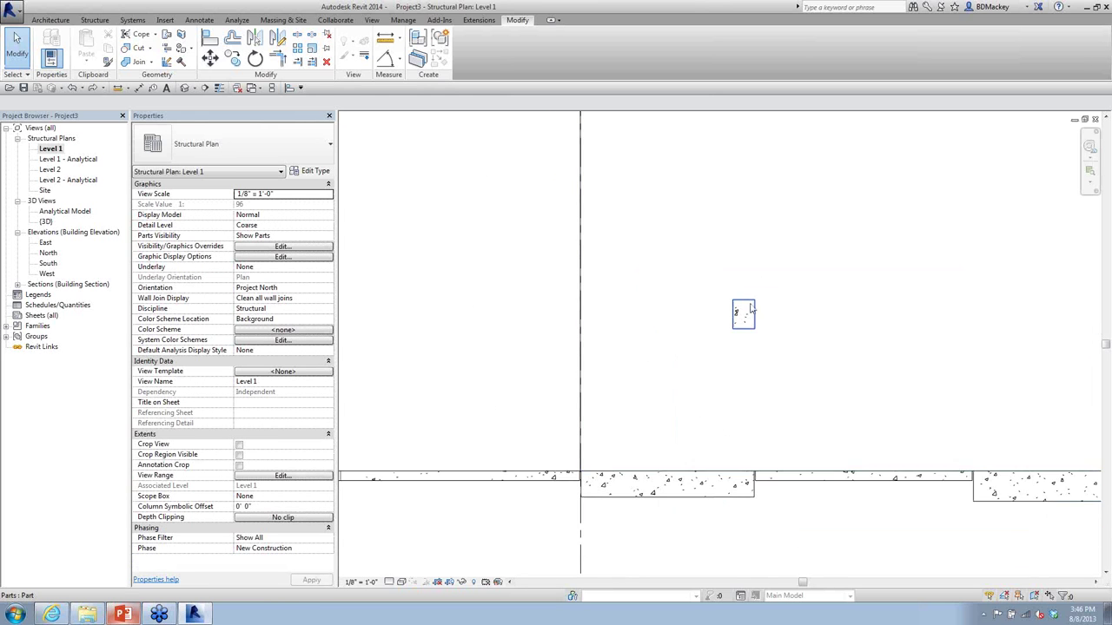
pyautogui.moveTo(747, 129); pyautogui.dragTo(758, 282, button='middle')
pyautogui.scroll(-5, 777, 317)
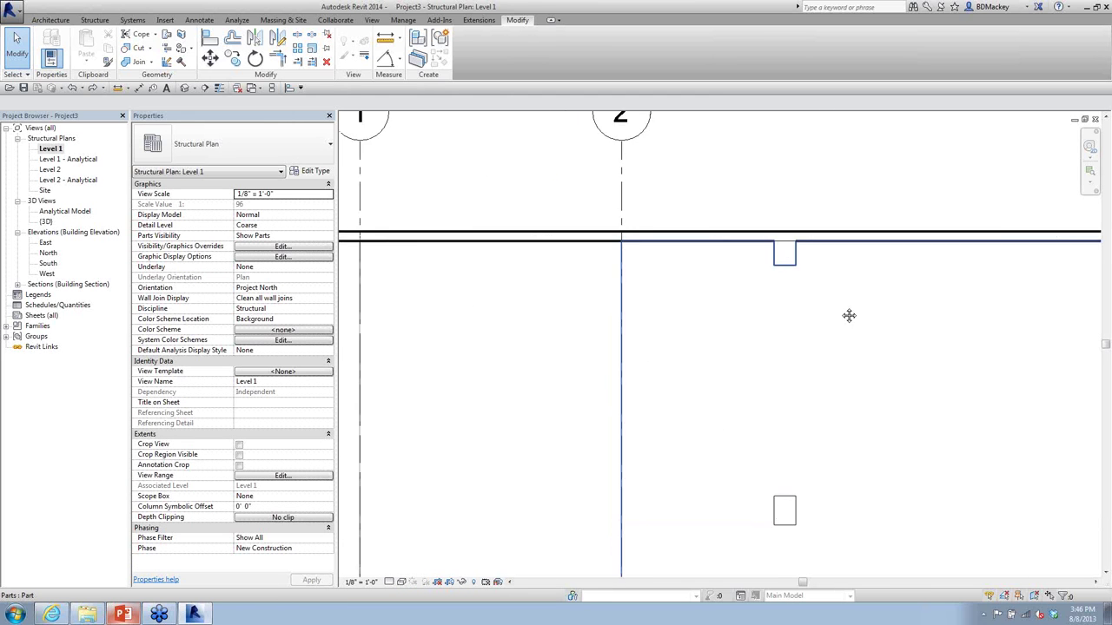
pyautogui.scroll(5, 780, 523)
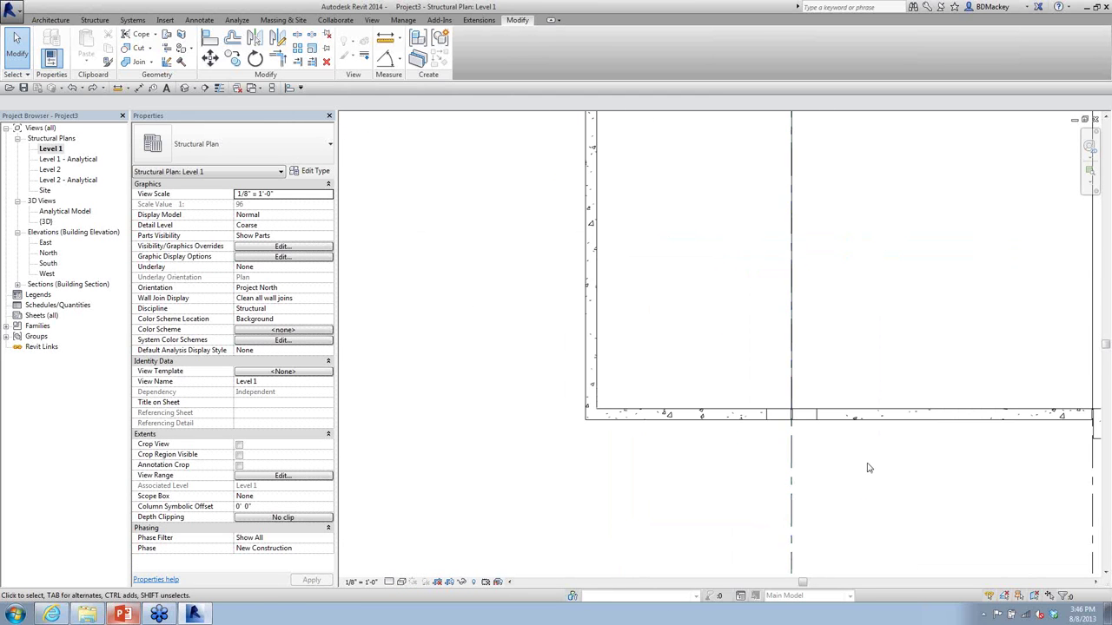
pyautogui.moveTo(869, 467); pyautogui.dragTo(707, 419, button='middle')
pyautogui.scroll(1, 669, 380)
pyautogui.scroll(4, 669, 379)
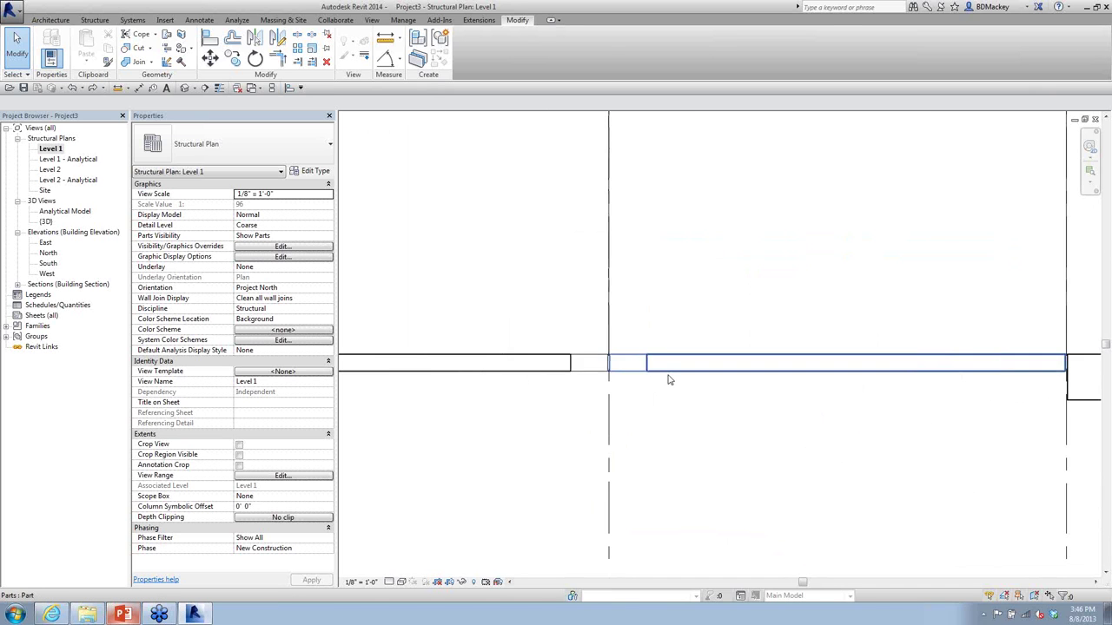
pyautogui.scroll(-4, 676, 413)
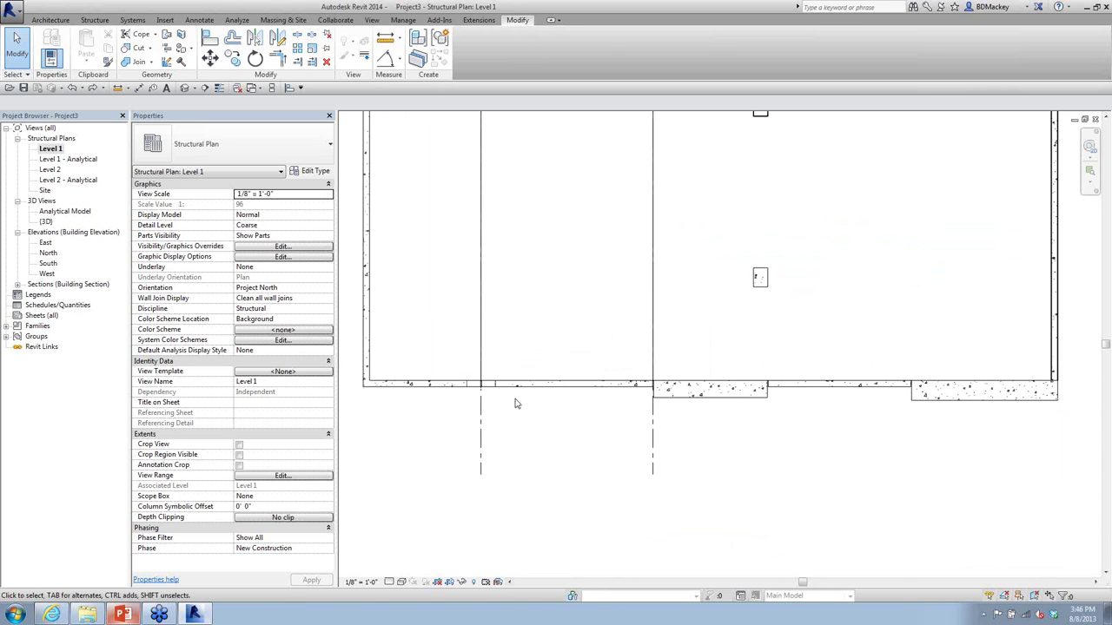
pyautogui.scroll(-3, 685, 377)
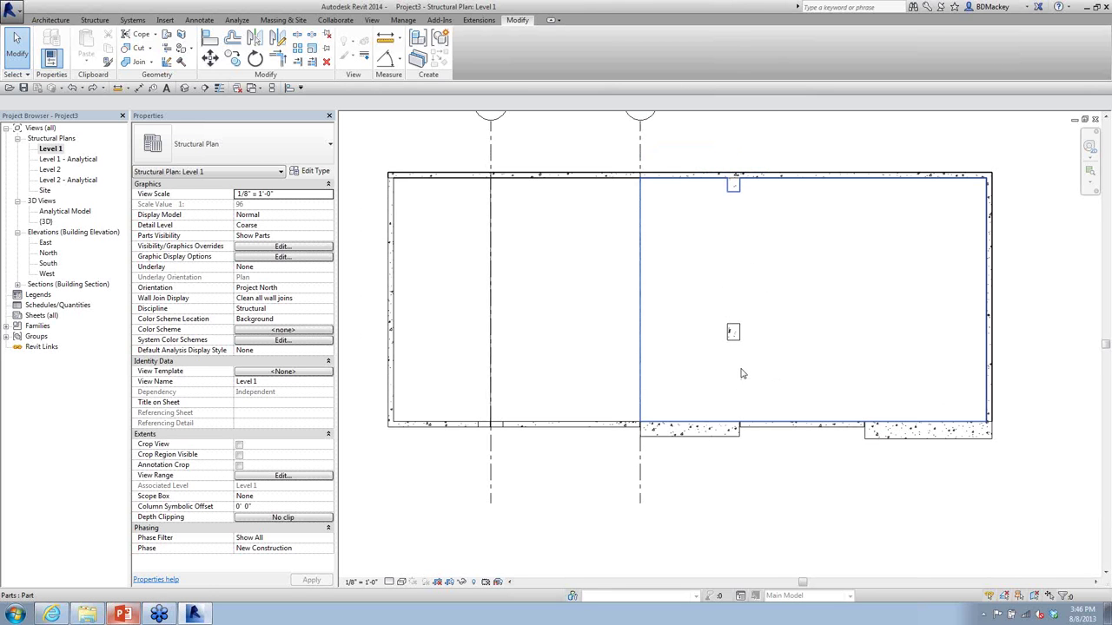
pyautogui.scroll(-3, 720, 368)
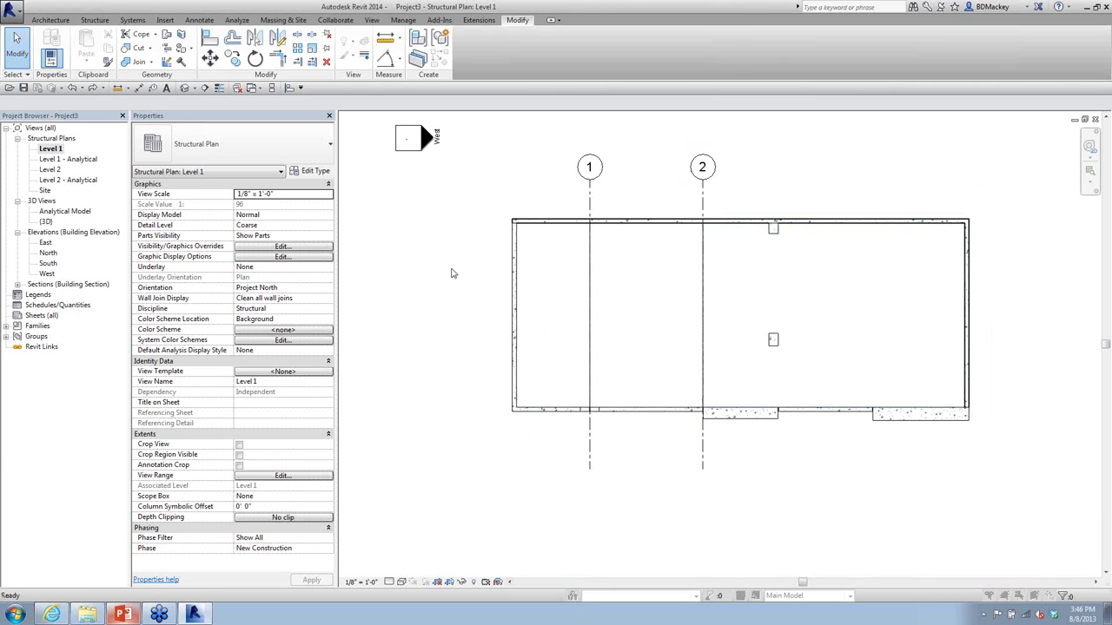
# Step: Create a new criteria-based view filter limited to the Parts category, hiding the unchecked categories in the list
pyautogui.press('v')
pyautogui.press('g')
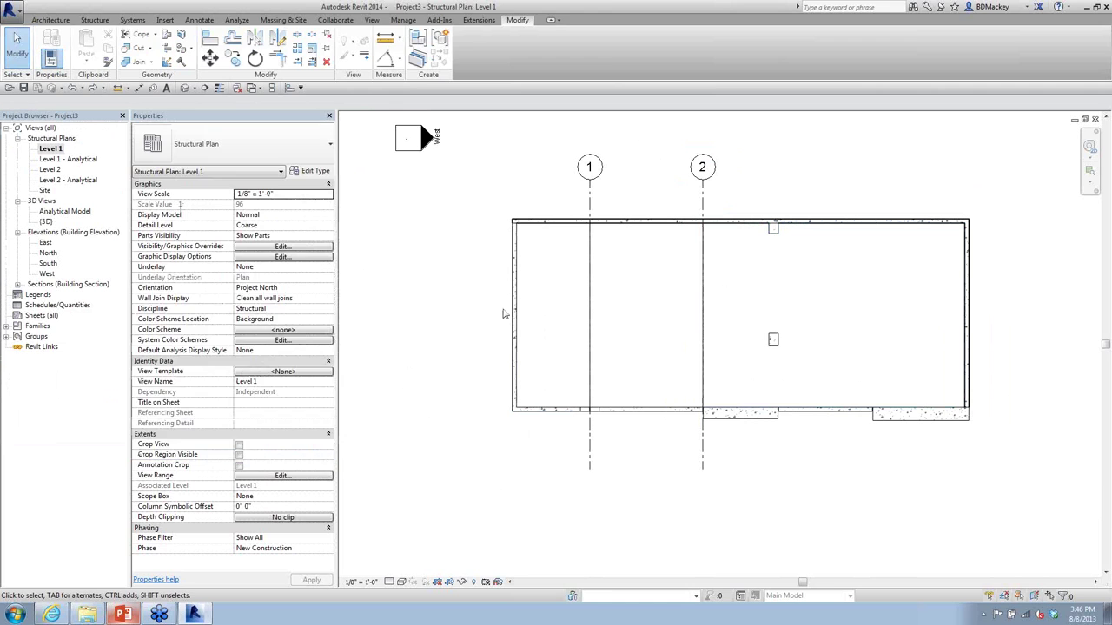
pyautogui.click(513, 312)
pyautogui.click(371, 20)
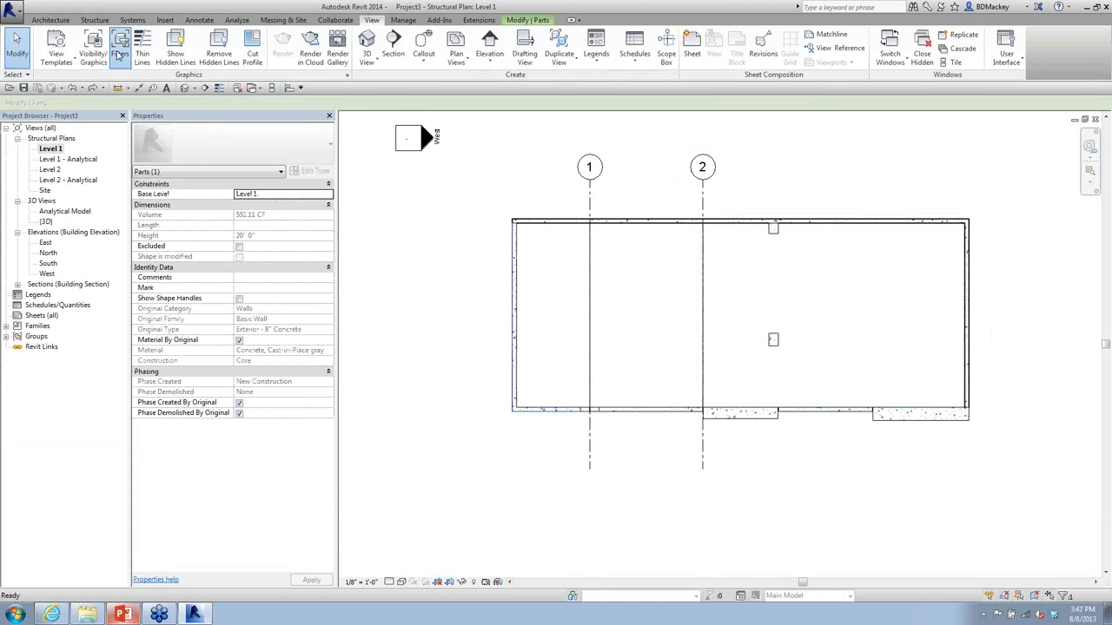
pyautogui.click(120, 51)
pyautogui.click(499, 197)
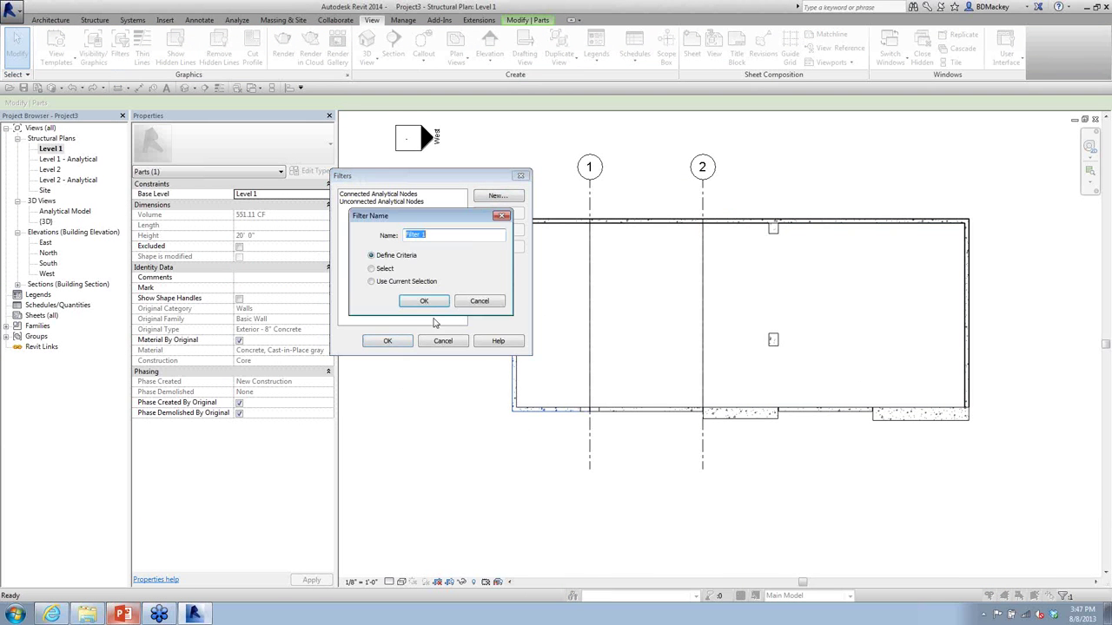
pyautogui.click(426, 301)
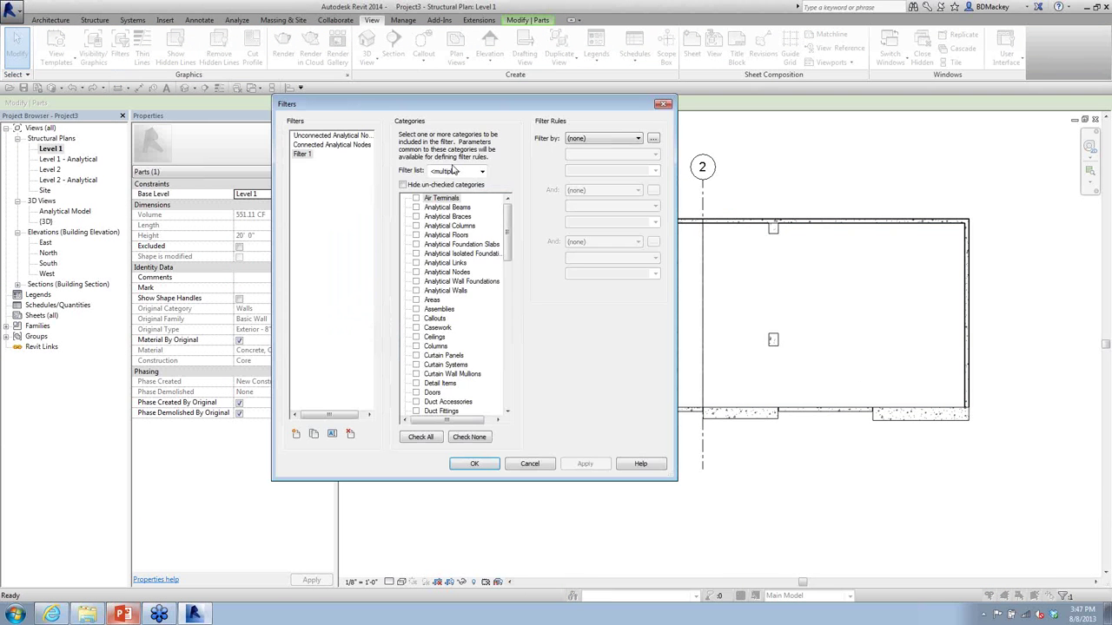
pyautogui.click(403, 185)
# Step: Set the filter rule to Original Family equals Basic Wall and save the filter
pyautogui.click(635, 139)
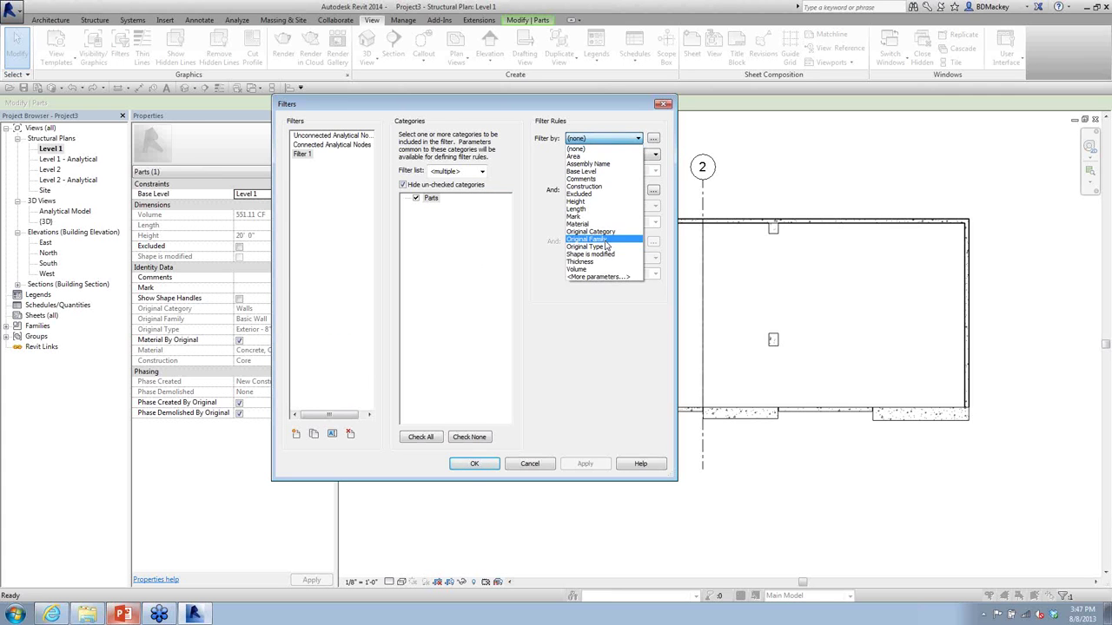
pyautogui.click(603, 240)
pyautogui.click(655, 172)
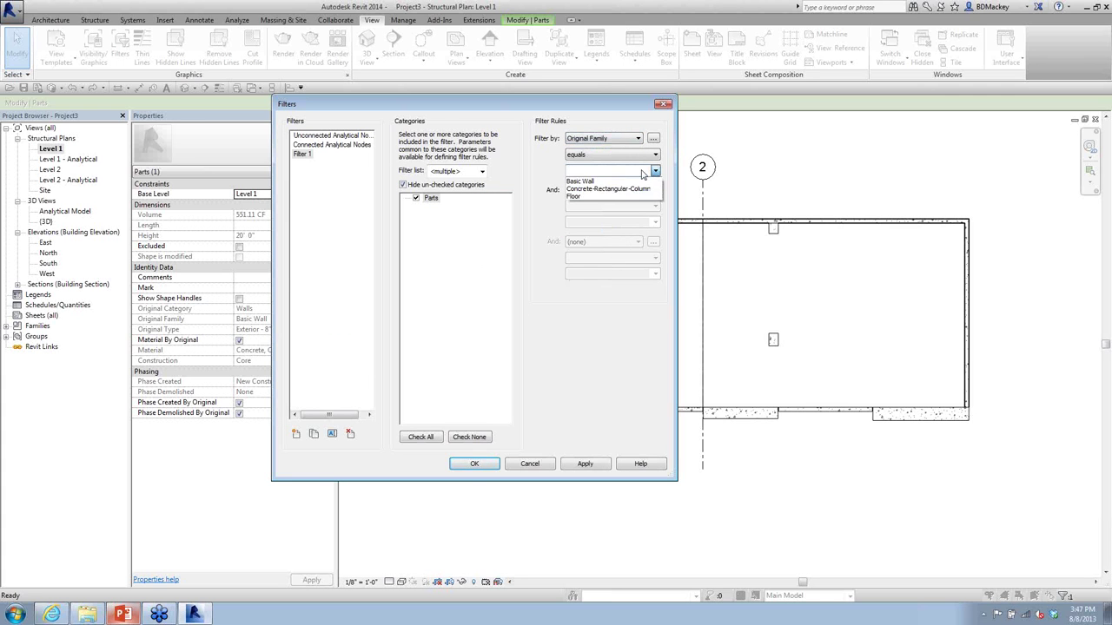
pyautogui.click(611, 184)
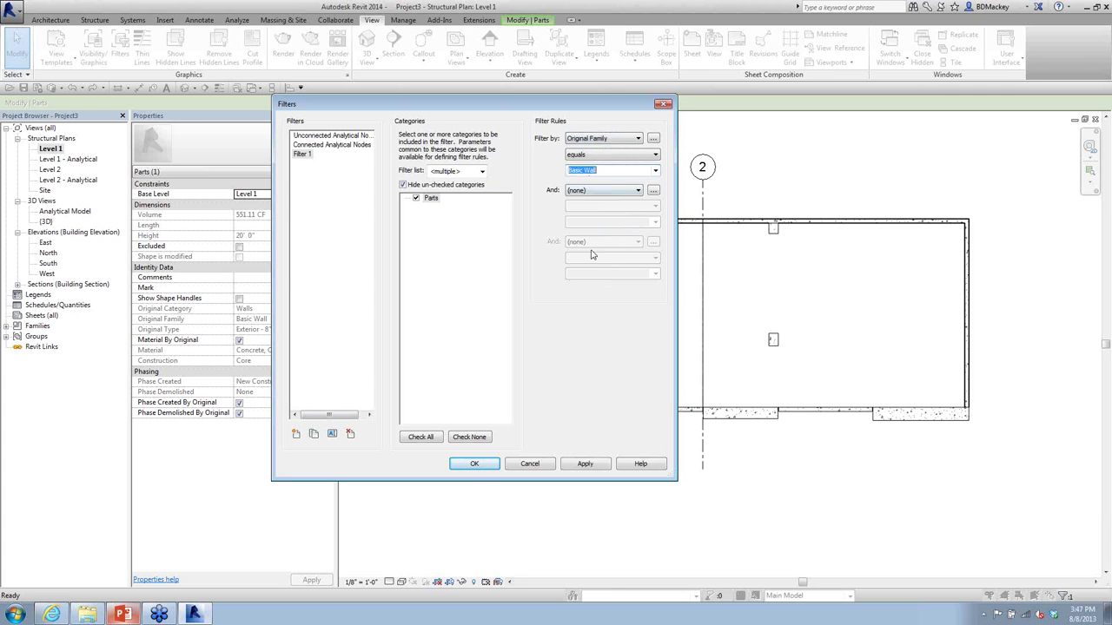
pyautogui.click(476, 464)
pyautogui.click(403, 343)
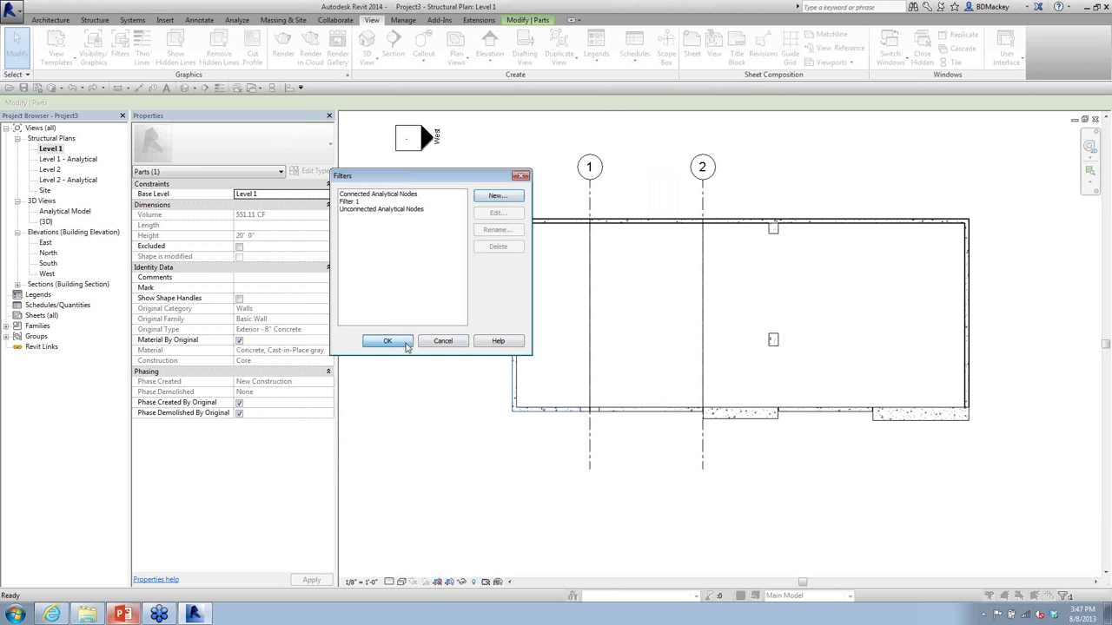
# Step: Add Filter 1 to the visibility overrides of the Level 1 structural plan
pyautogui.press('v')
pyautogui.press('g')
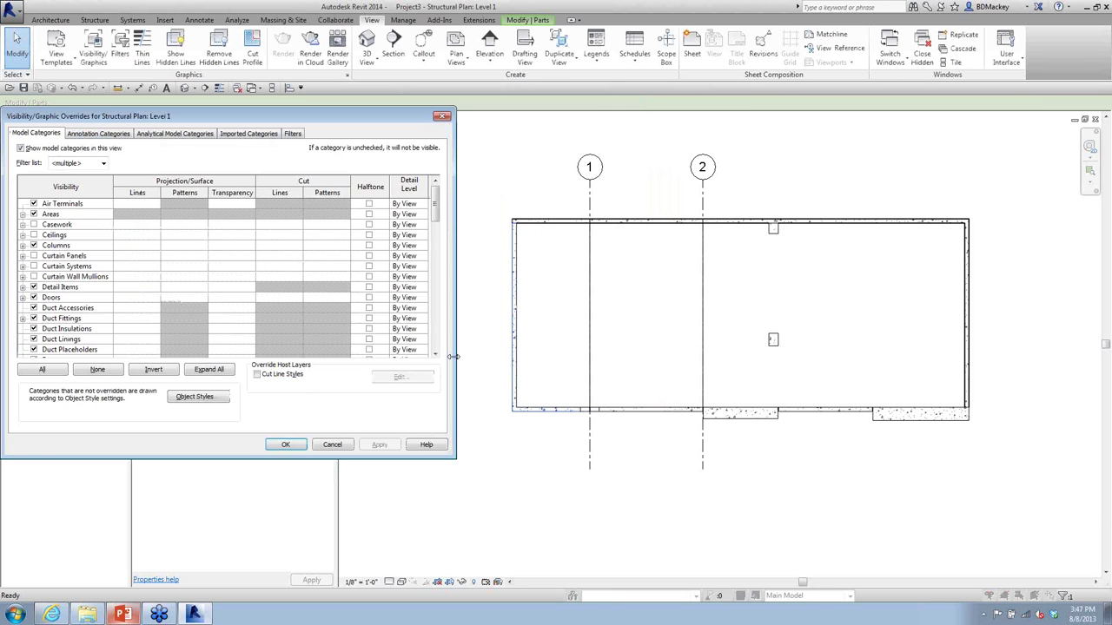
pyautogui.click(294, 135)
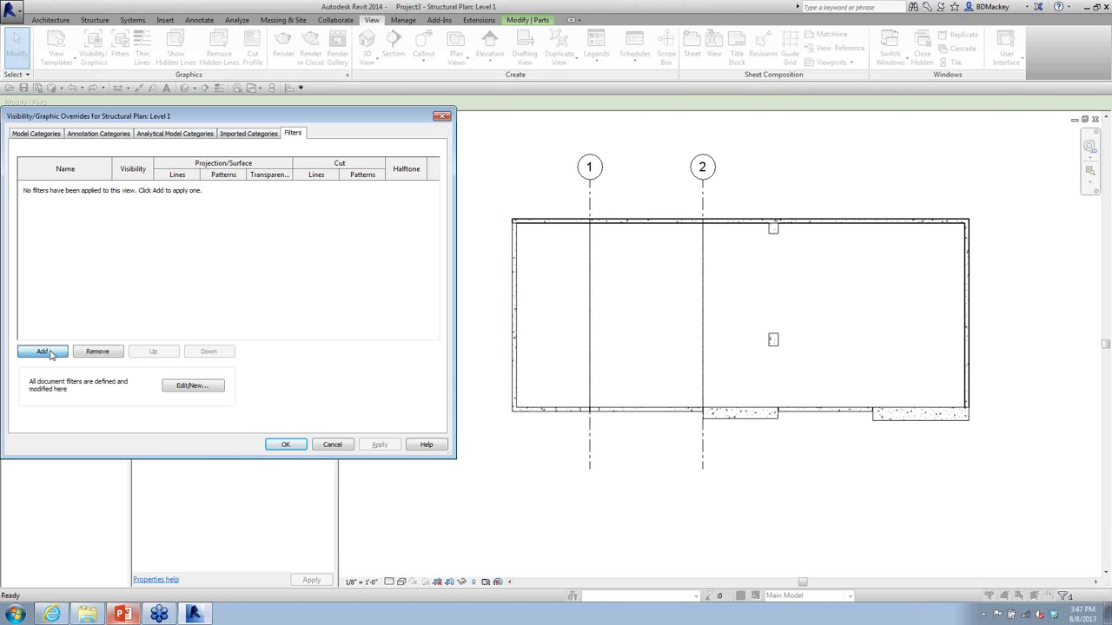
pyautogui.click(43, 351)
pyautogui.click(150, 232)
pyautogui.click(181, 372)
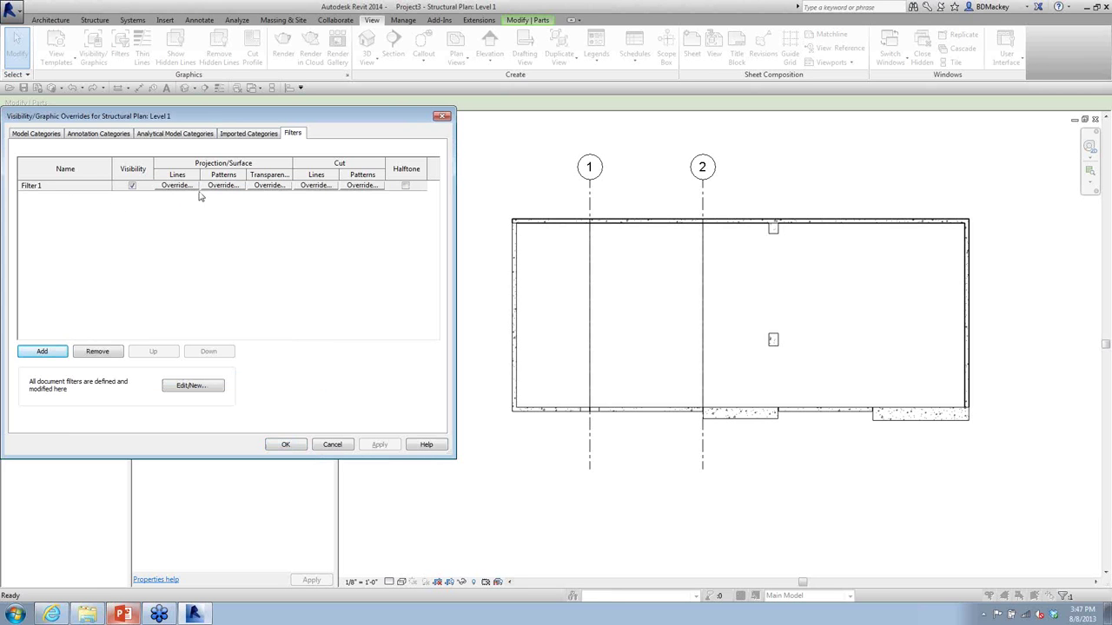
# Step: Override the filter's cut line weight to 8 and apply it to the plan
pyautogui.click(313, 186)
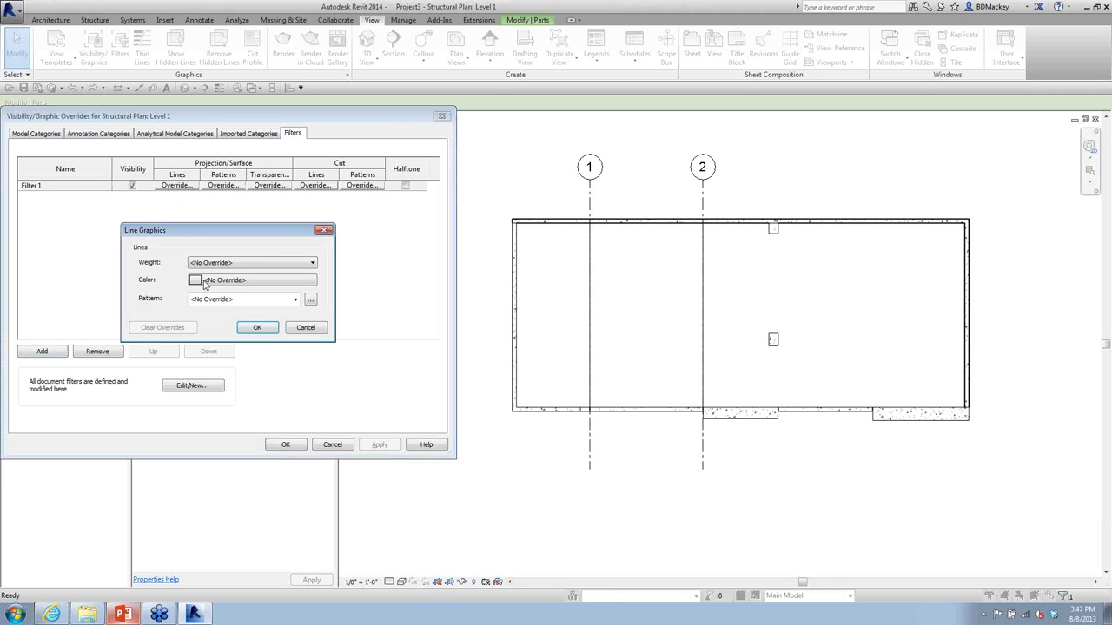
pyautogui.click(211, 264)
pyautogui.click(209, 330)
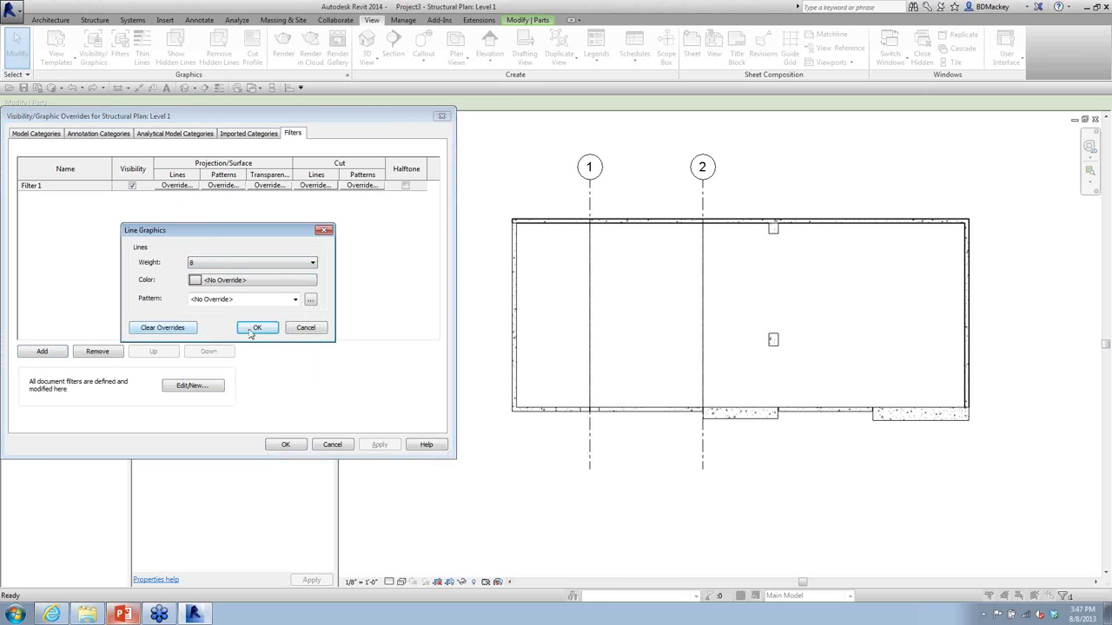
pyautogui.click(256, 330)
pyautogui.click(287, 445)
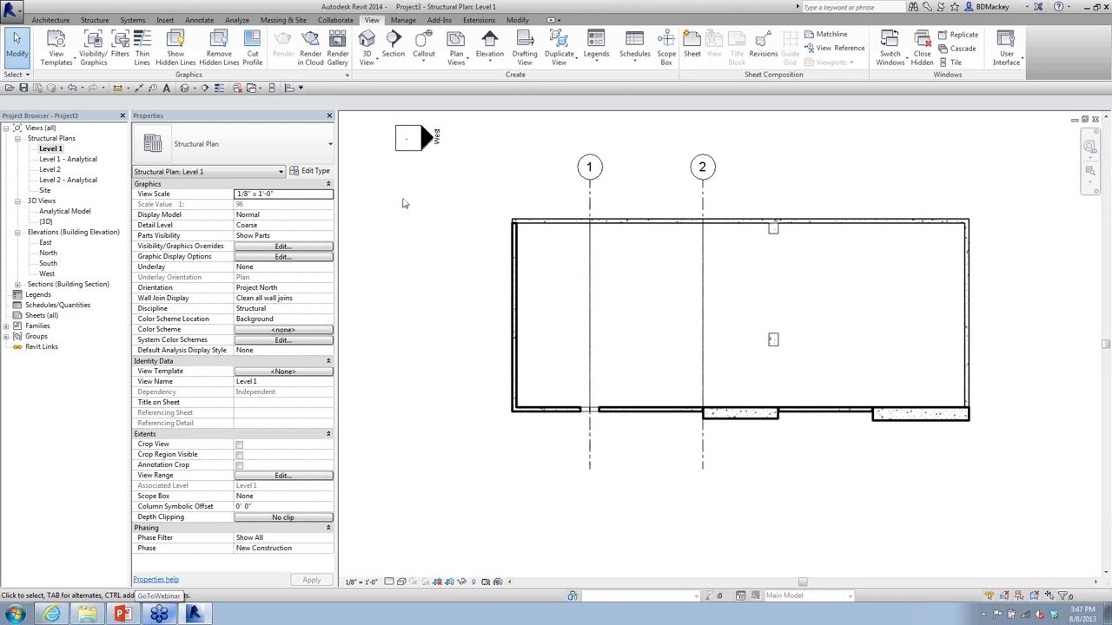
# Step: Switch to the PowerPoint slide on tips for tools and processes, and return to the Revit plan
pyautogui.click(124, 614)
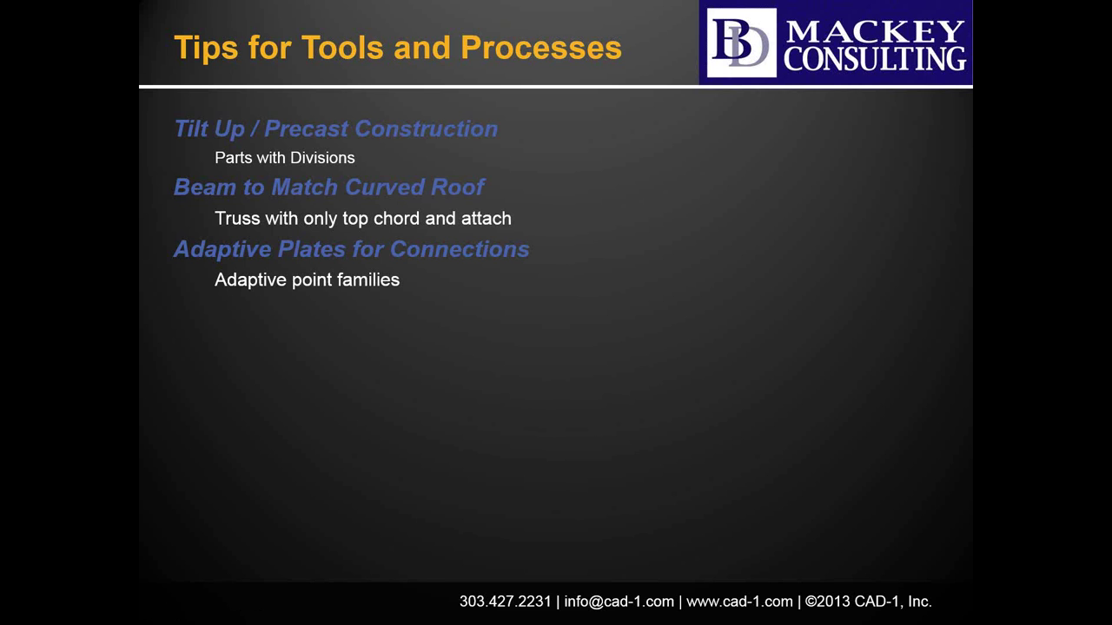
pyautogui.press('super')
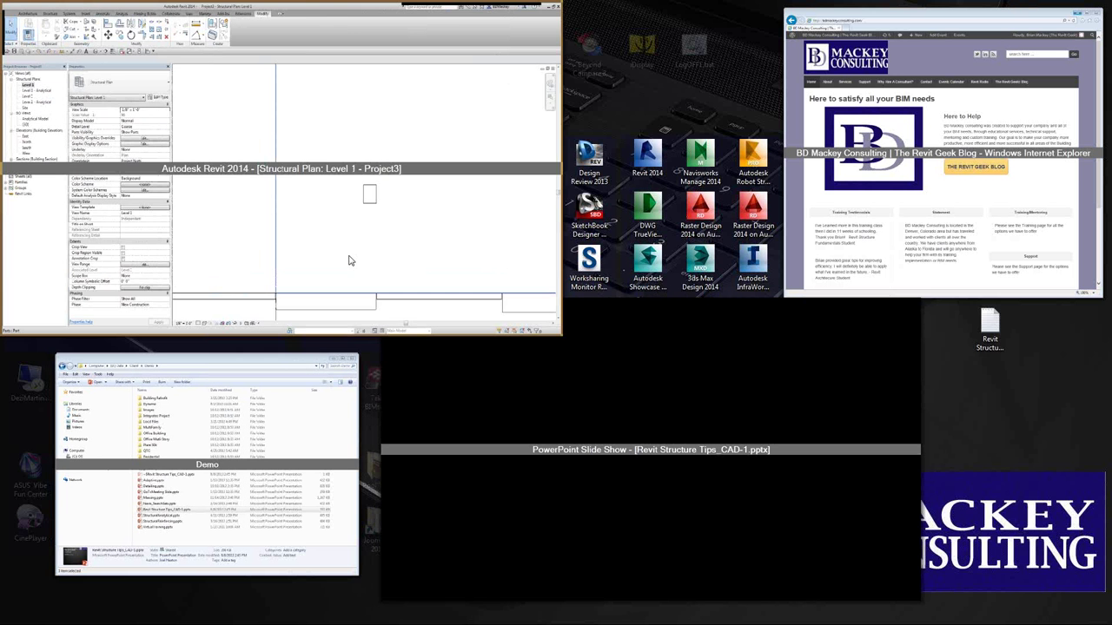
# Step: Close the Howe Flat Truss family and bring up the StructuralBeams project's 3D view
pyautogui.click(350, 257)
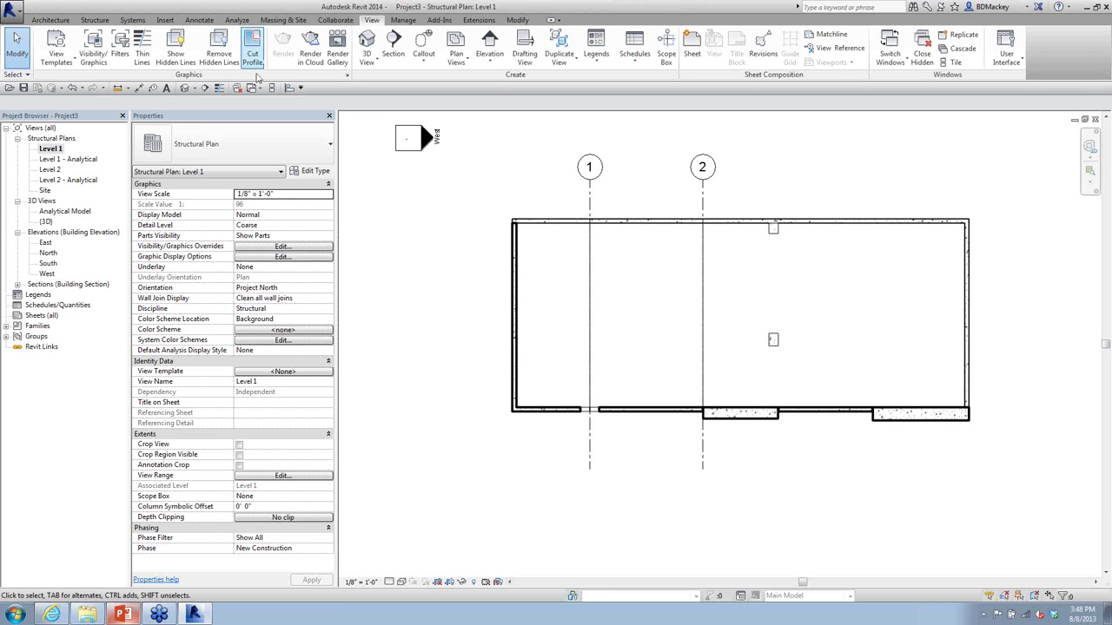
pyautogui.click(242, 90)
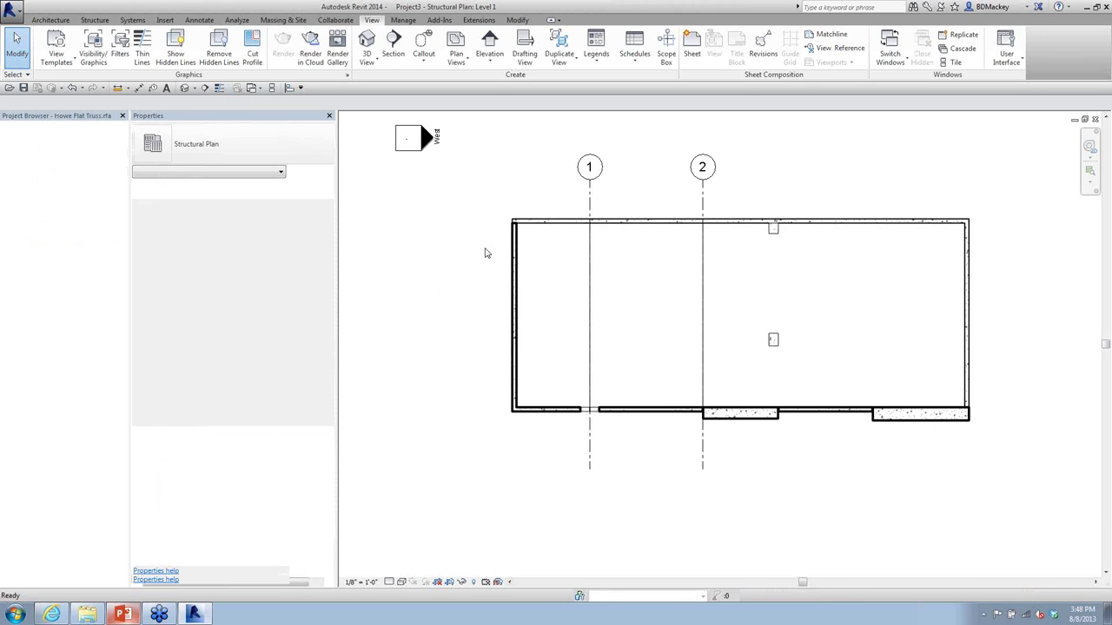
pyautogui.click(1094, 119)
pyautogui.click(587, 317)
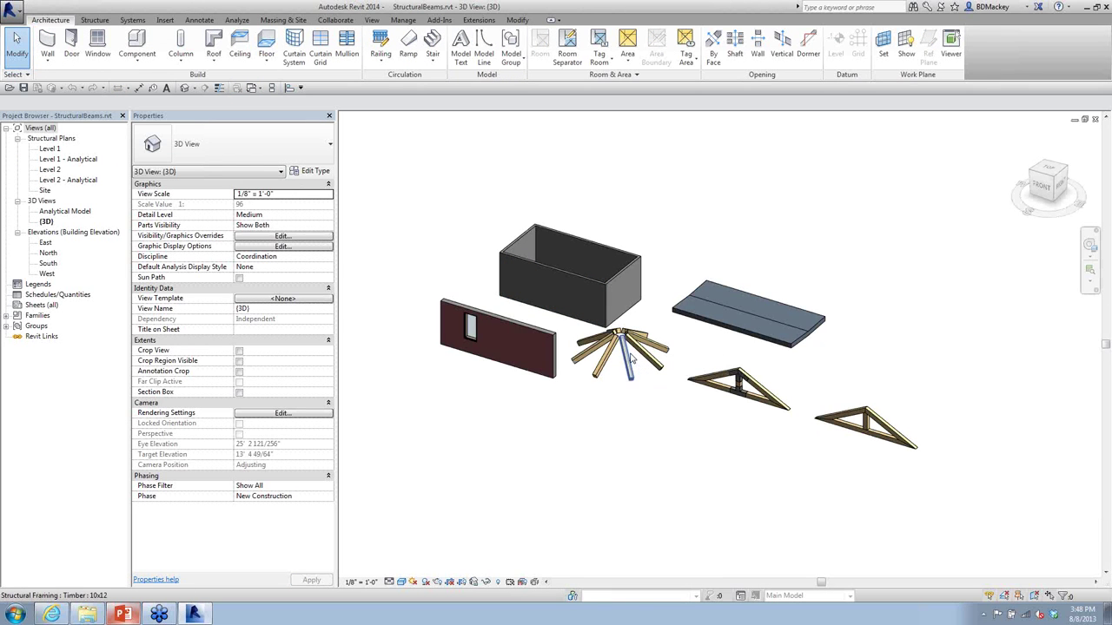
# Step: Start placing a StructuralConnection component from the Structural Connections families at the radial timber beams
pyautogui.scroll(2, 617, 362)
pyautogui.scroll(5, 618, 358)
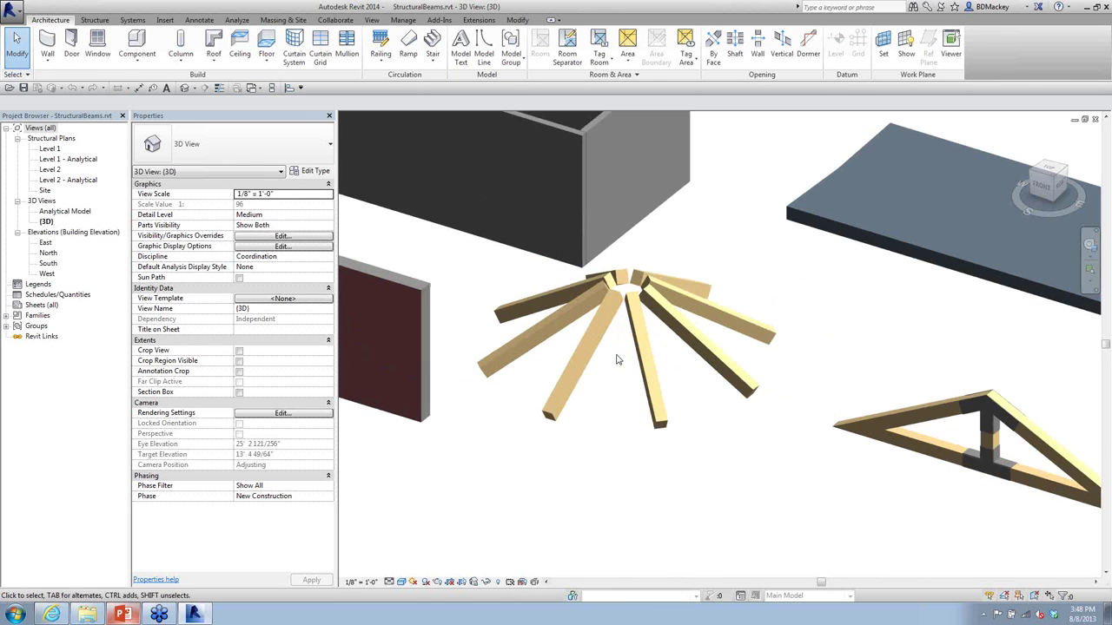
pyautogui.scroll(1, 621, 355)
pyautogui.moveTo(621, 354)
pyautogui.mouseDown(button='middle')
pyautogui.moveTo(764, 391)
pyautogui.moveTo(782, 412)
pyautogui.moveTo(780, 394)
pyautogui.mouseUp(button='middle')
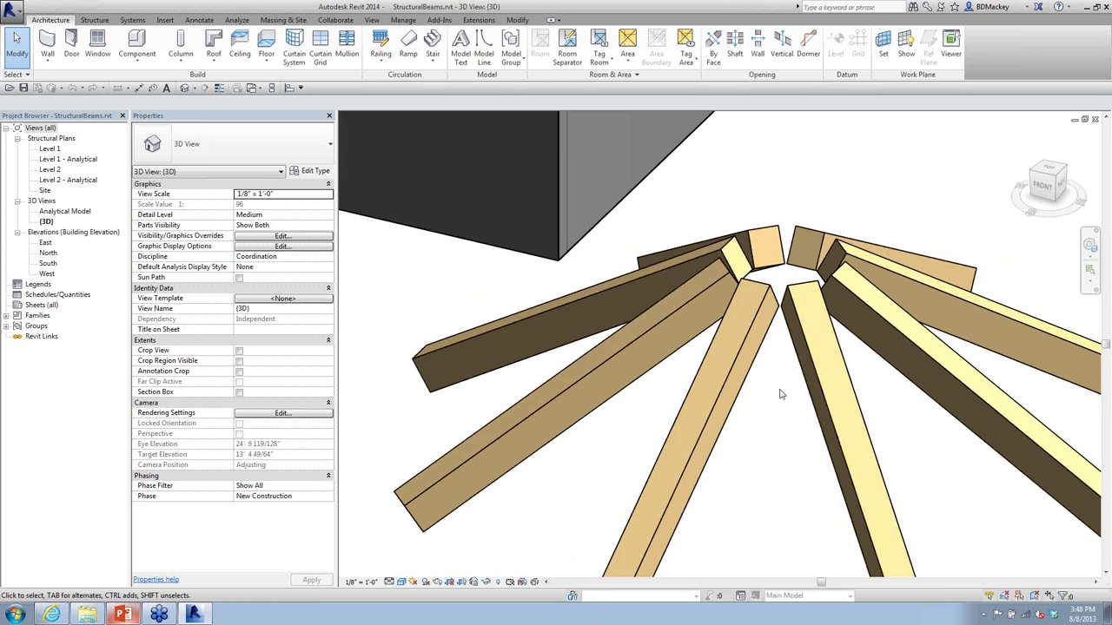
pyautogui.moveTo(780, 395); pyautogui.dragTo(759, 380, button='middle')
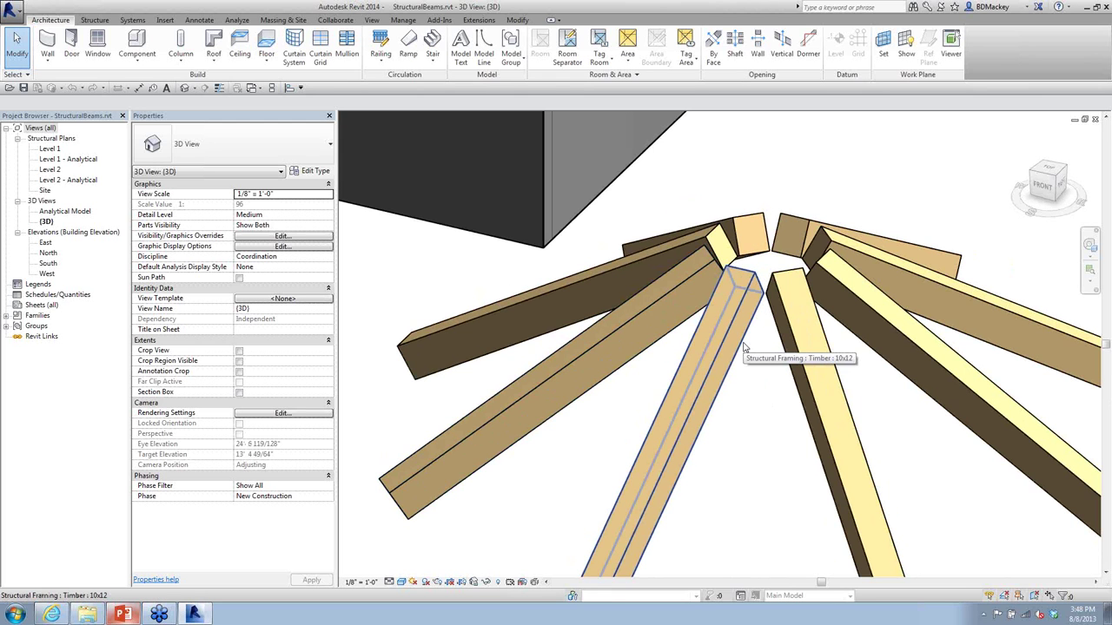
pyautogui.click(6, 315)
pyautogui.click(59, 473)
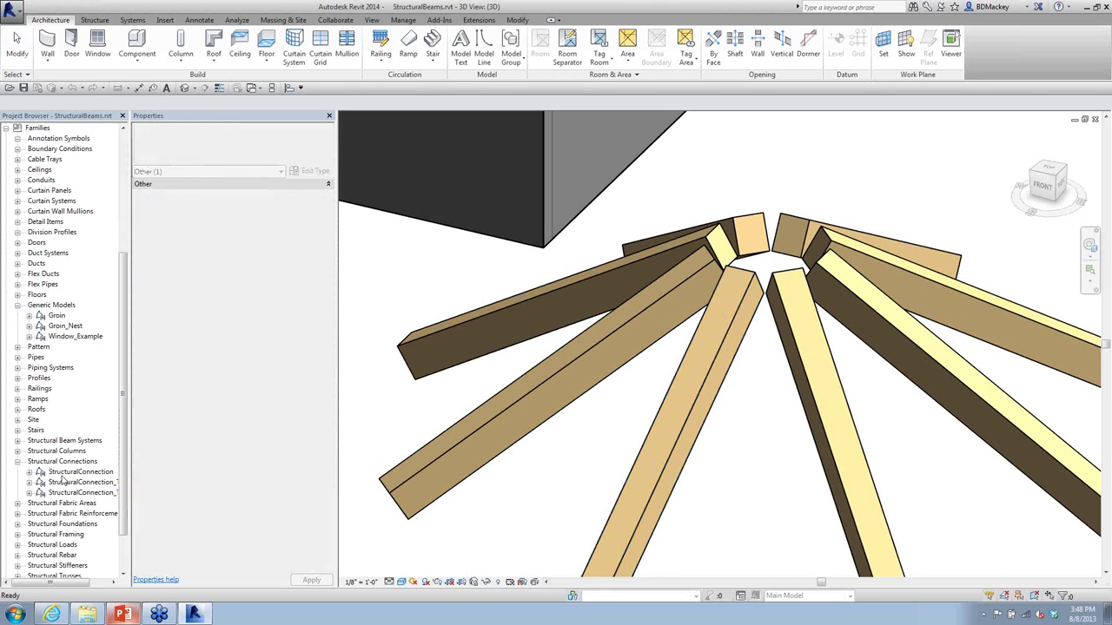
pyautogui.click(29, 473)
pyautogui.moveTo(76, 484); pyautogui.dragTo(652, 535)
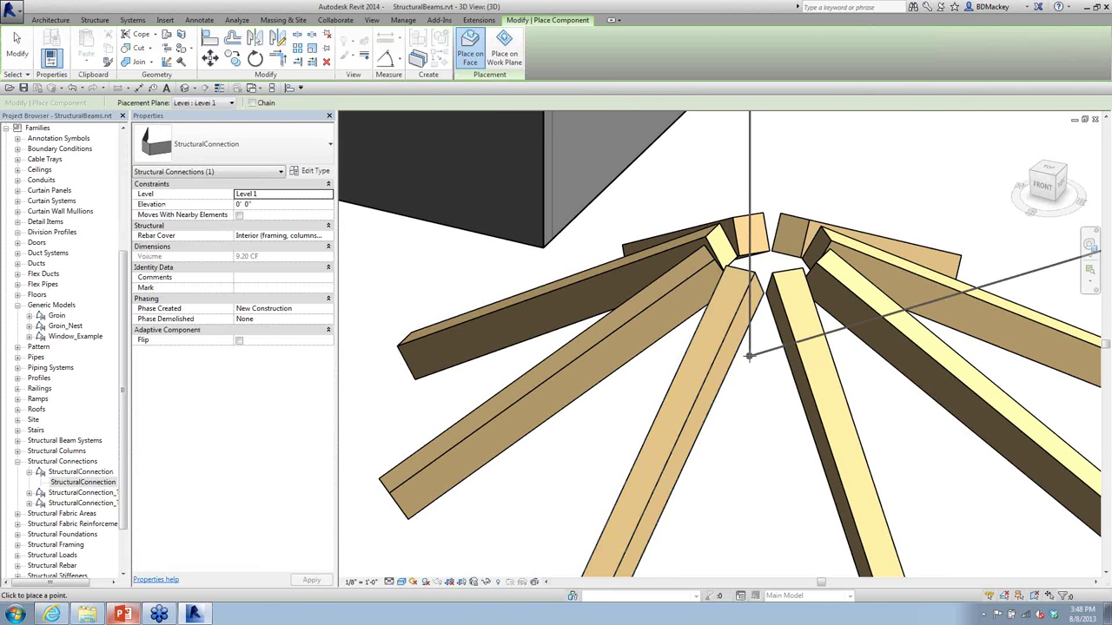
# Step: Place the connection's first four points along the lower inner edges of the two front beams, meeting at their inner ends
pyautogui.scroll(1, 734, 360)
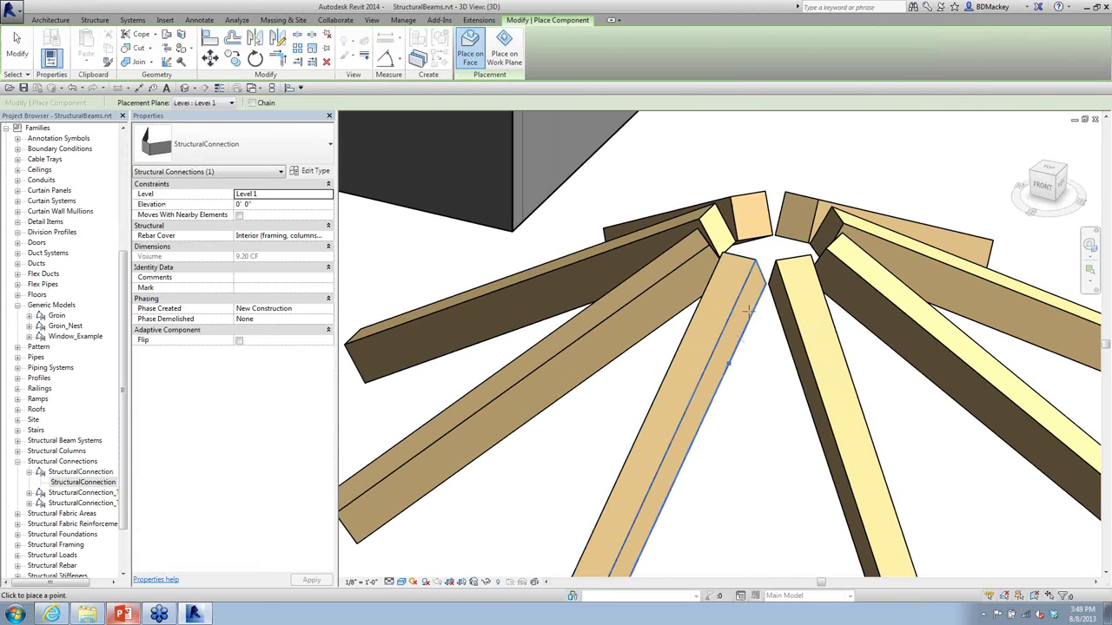
pyautogui.click(765, 283)
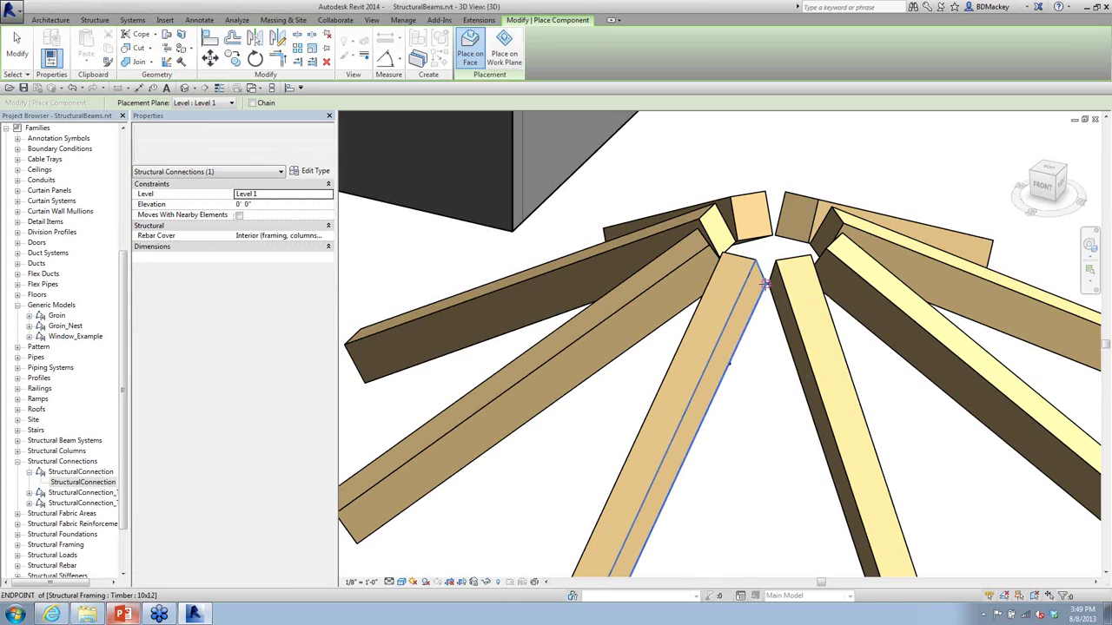
pyautogui.scroll(1, 764, 283)
pyautogui.scroll(3, 765, 284)
pyautogui.click(769, 282)
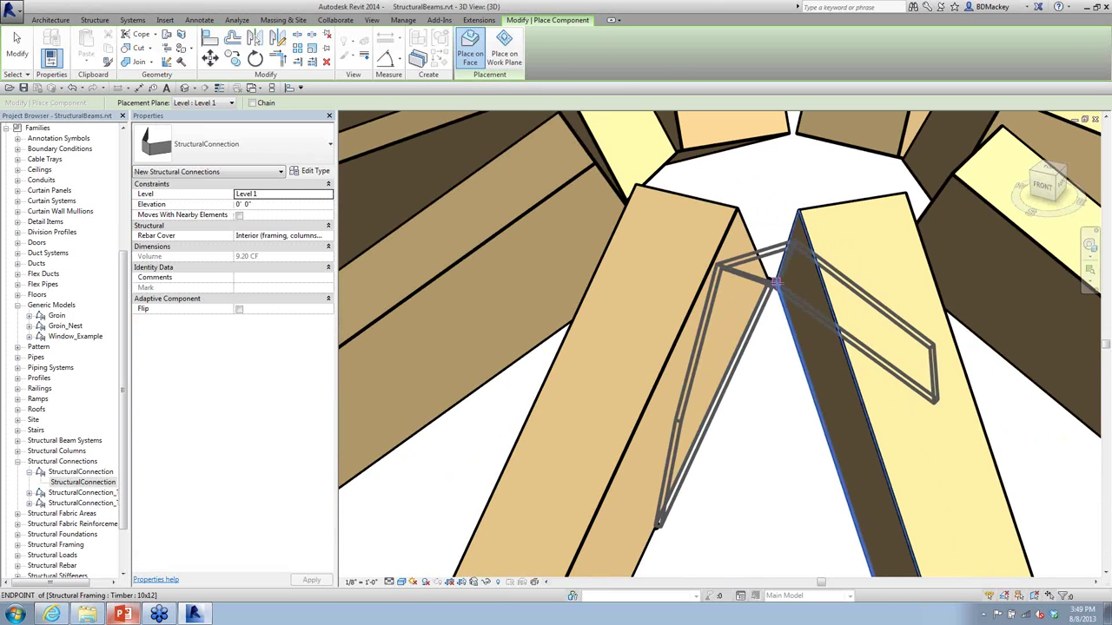
pyautogui.click(775, 281)
pyautogui.click(793, 348)
# Step: Place the remaining four points along the upper inner edges of the two front beams and end the component placement
pyautogui.moveTo(791, 326); pyautogui.dragTo(786, 260, button='middle')
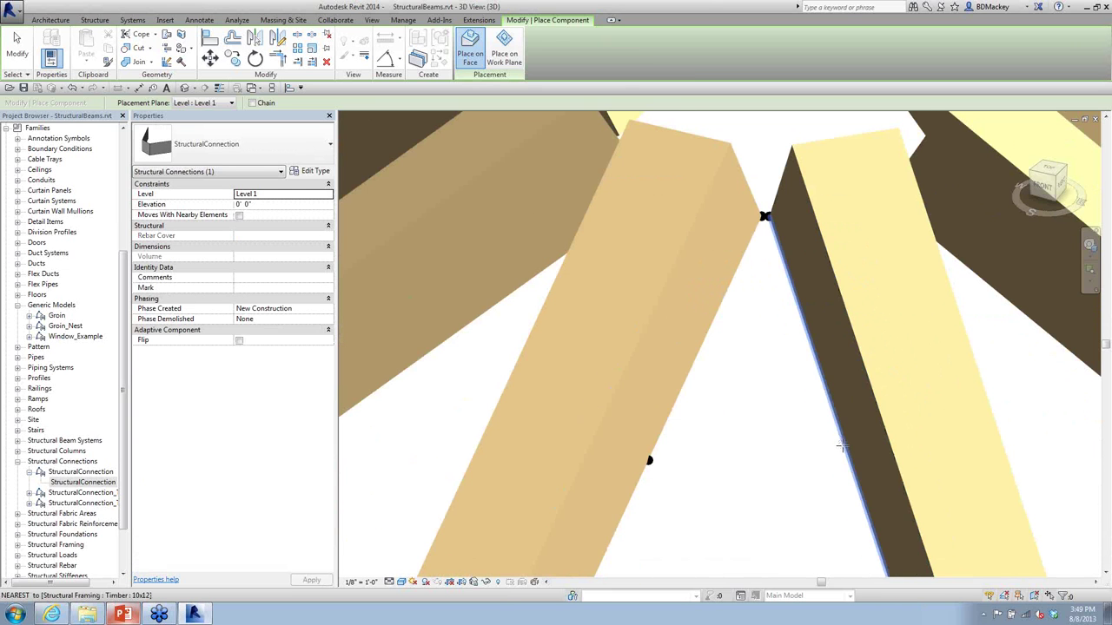
pyautogui.click(879, 409)
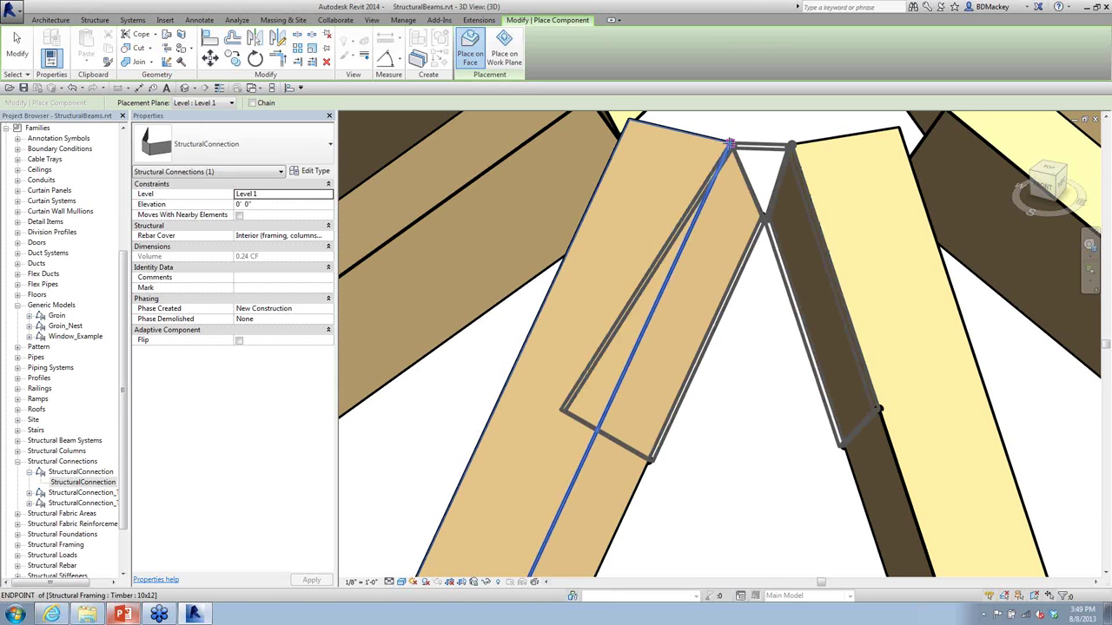
pyautogui.click(606, 412)
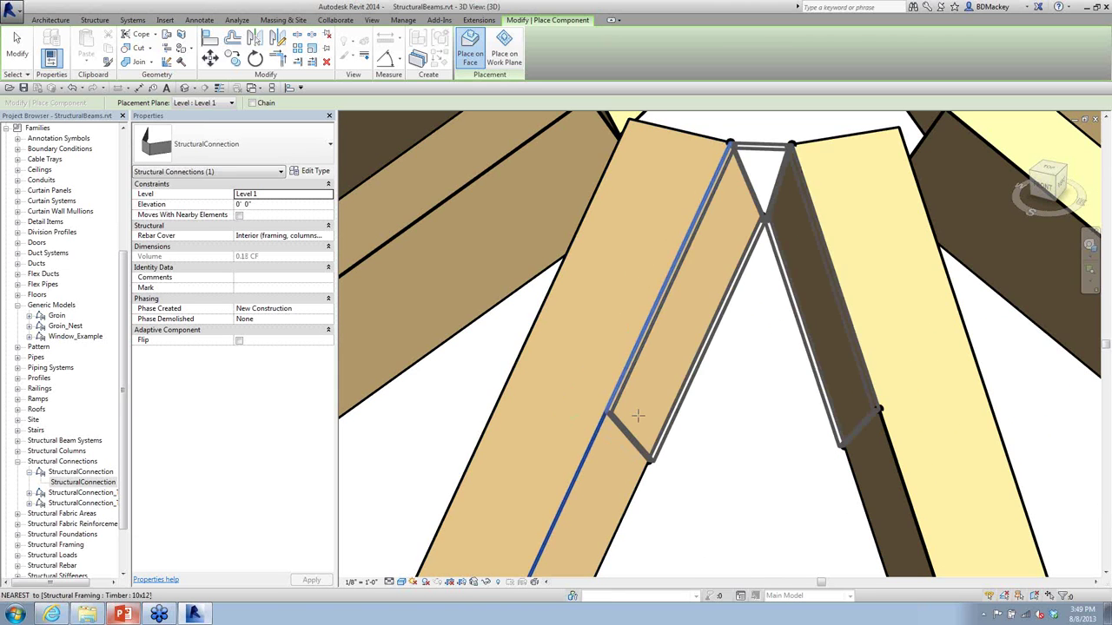
pyautogui.rightClick(753, 427)
pyautogui.click(777, 433)
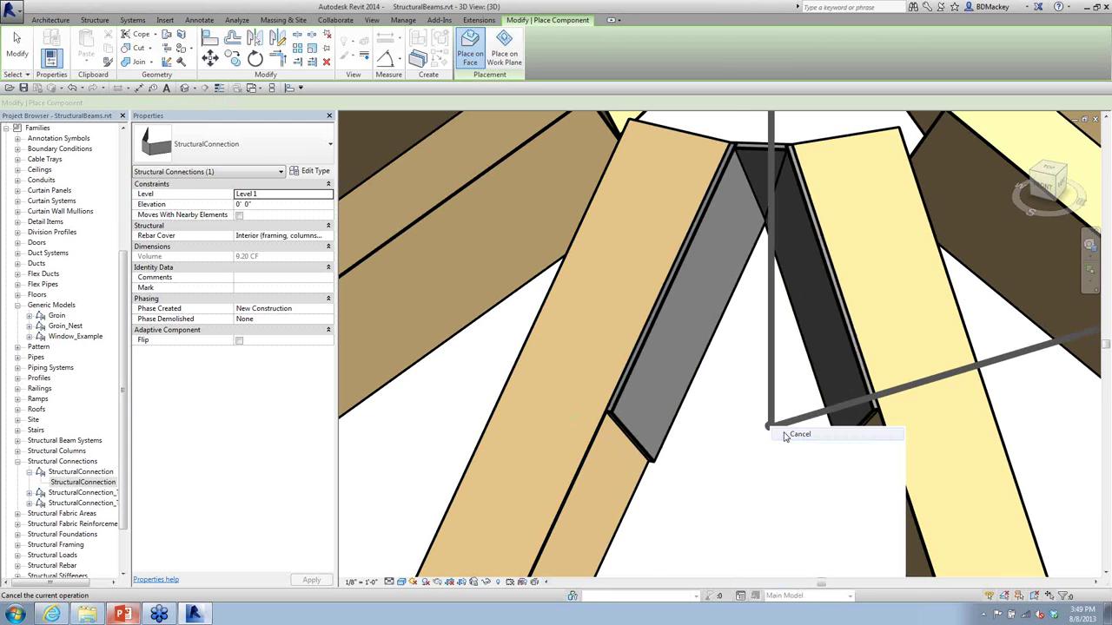
# Step: Select the placed structural connection to examine how it sits between the two front beams
pyautogui.scroll(-4, 777, 433)
pyautogui.scroll(3, 811, 321)
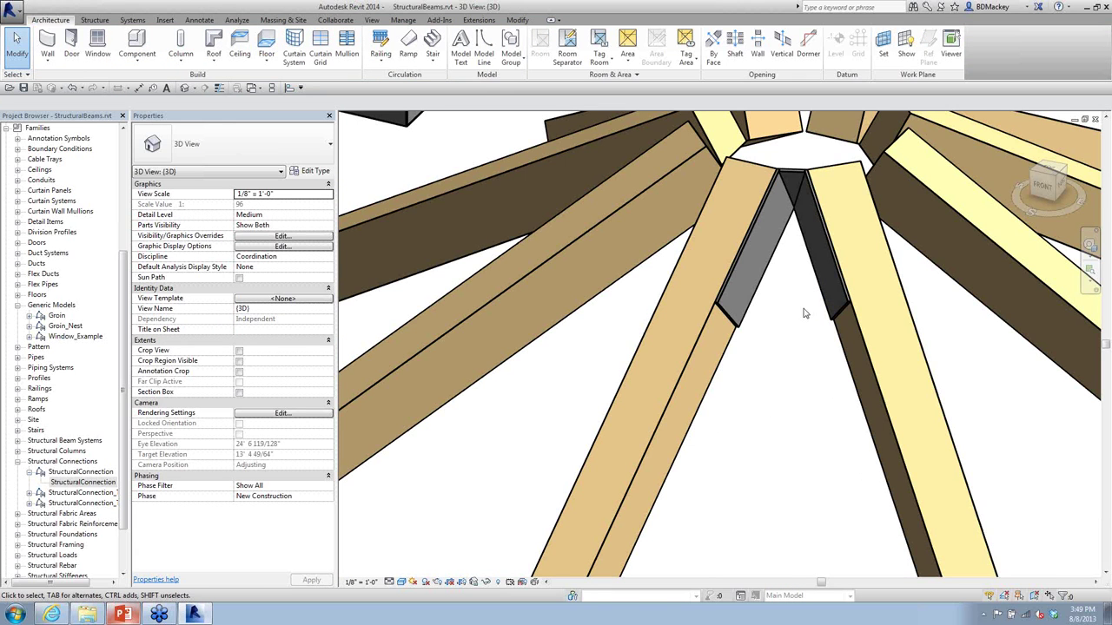
pyautogui.click(807, 187)
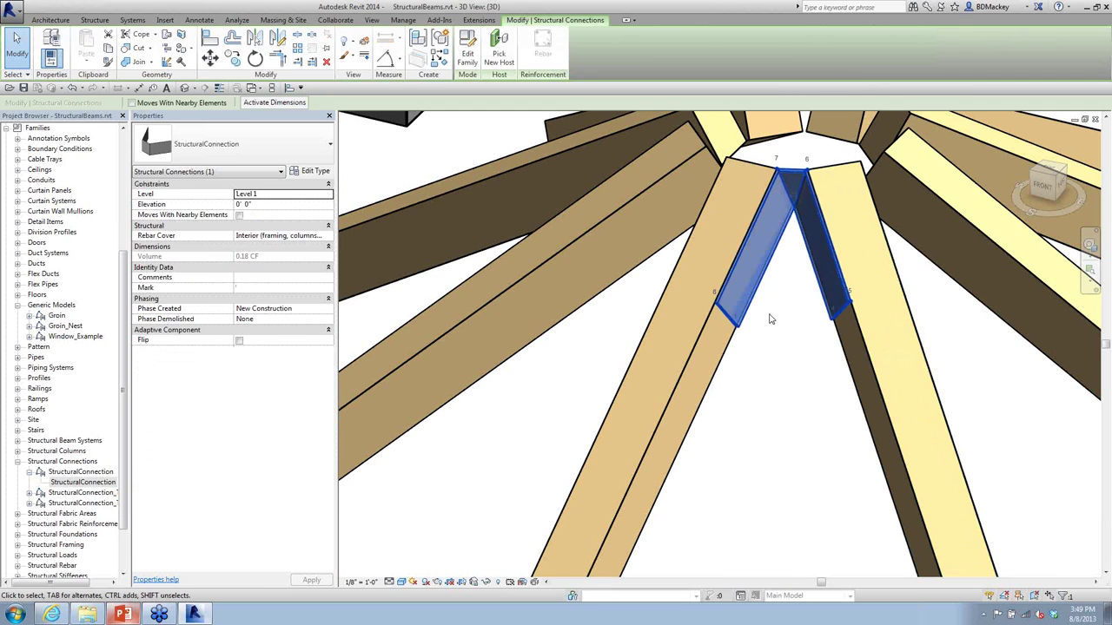
pyautogui.scroll(-4, 770, 320)
pyautogui.click(789, 384)
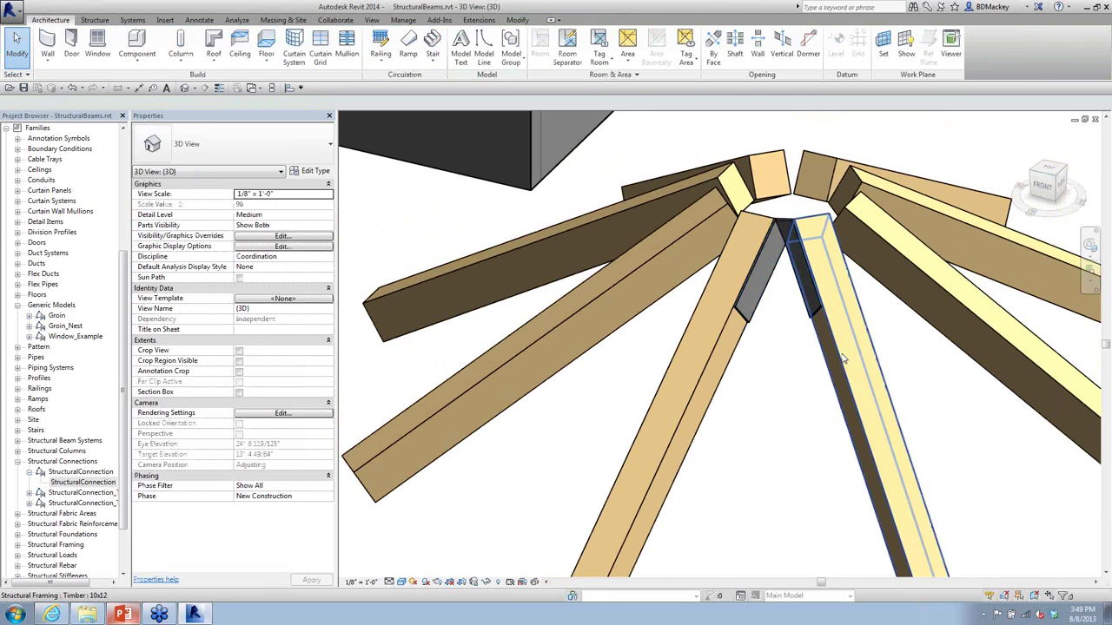
# Step: Select the whole chain of radial timber beams and set the start level offset of their shared peak to 8 feet
pyautogui.click(842, 358)
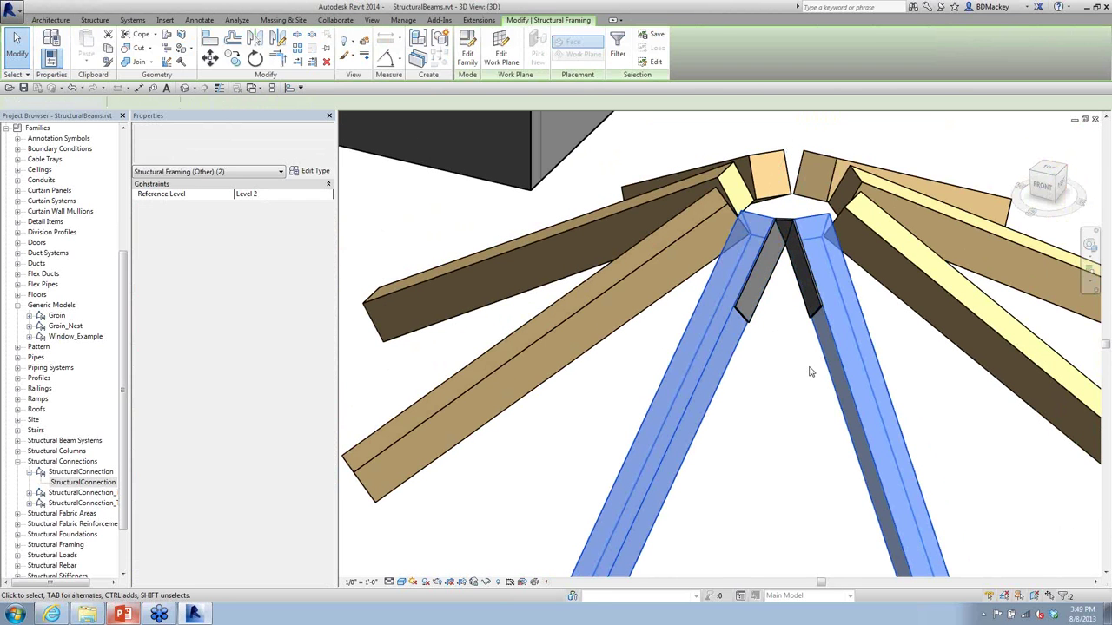
pyautogui.click(811, 371)
pyautogui.press('Tab')
pyautogui.press('Tab')
pyautogui.click(840, 363)
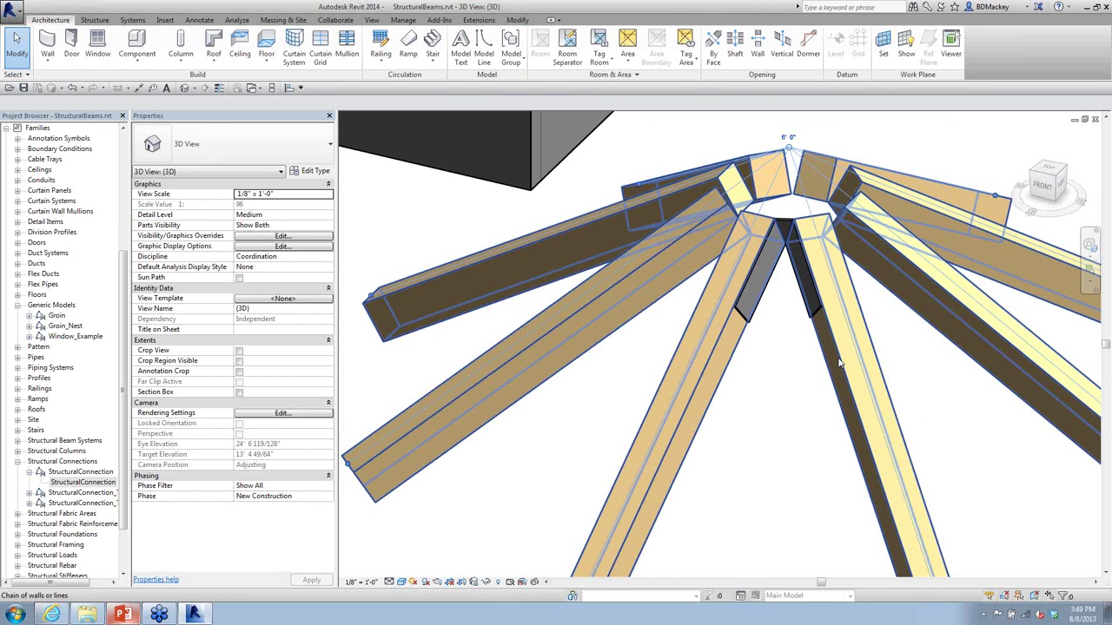
pyautogui.click(788, 138)
pyautogui.write('8')
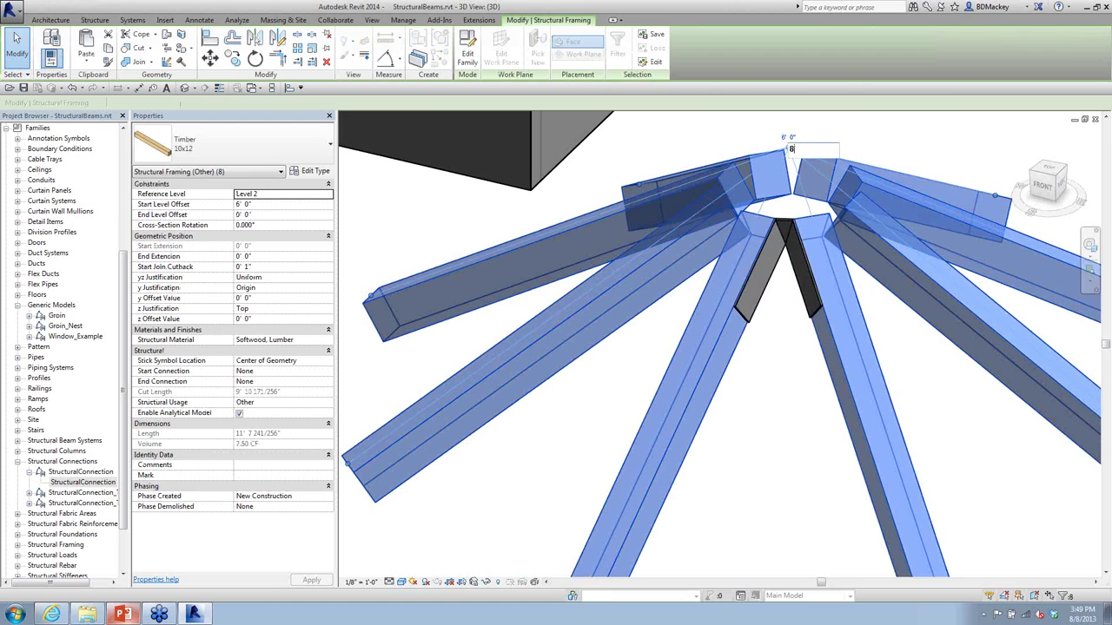
pyautogui.write('8')
pyautogui.press('Return')
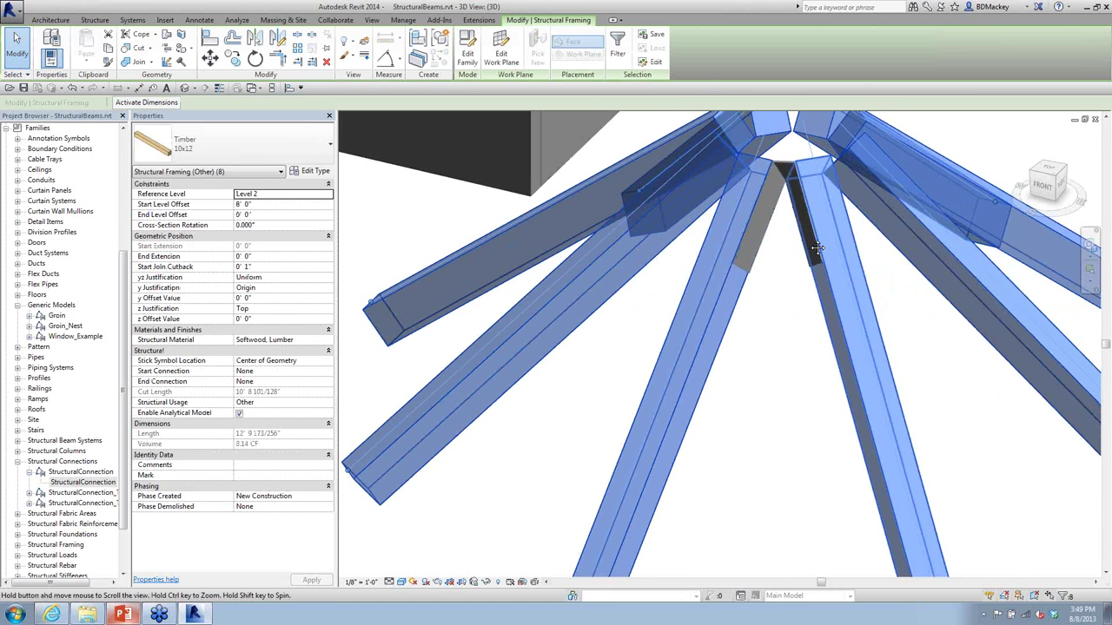
# Step: Set the radial beams' start level offset to 4 feet and deselect them
pyautogui.moveTo(817, 248); pyautogui.dragTo(828, 350, button='middle')
pyautogui.click(799, 164)
pyautogui.write('4')
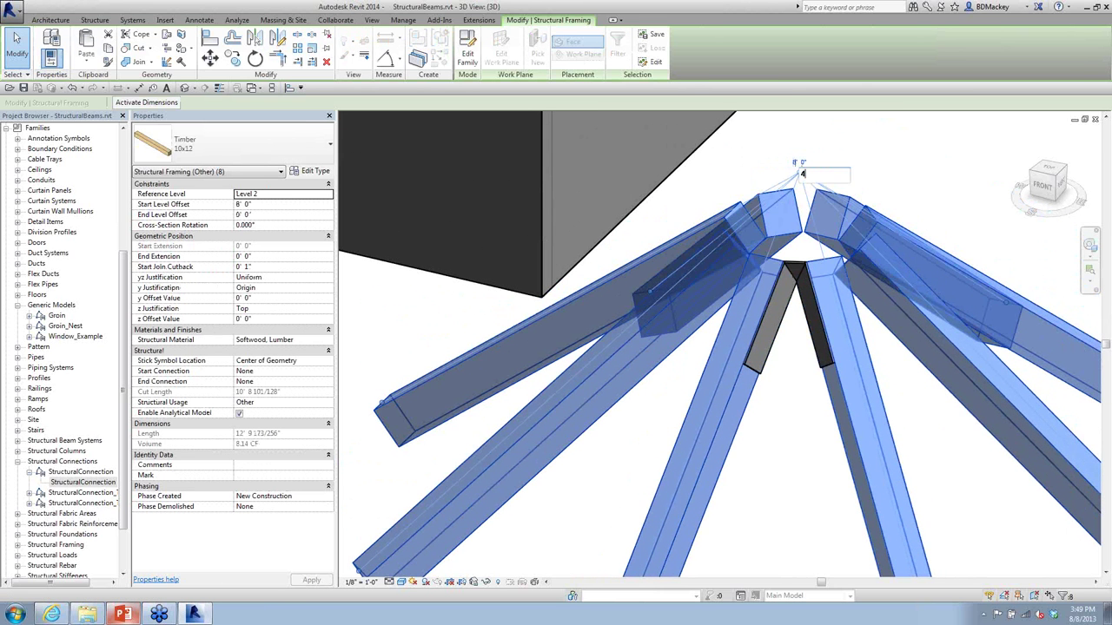
pyautogui.press('Return')
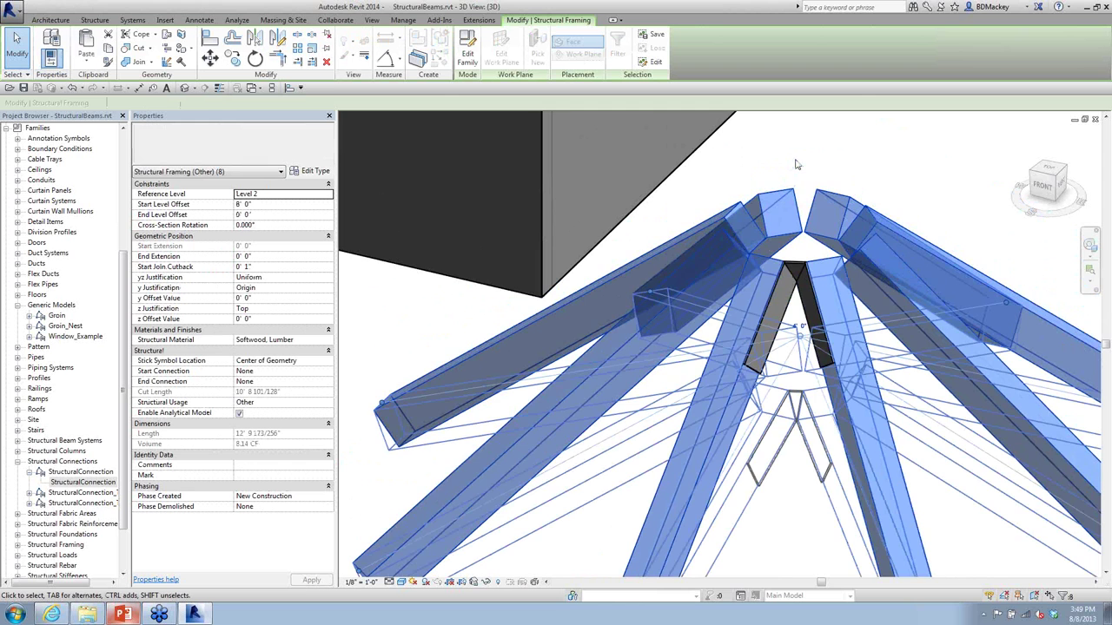
pyautogui.scroll(2, 813, 361)
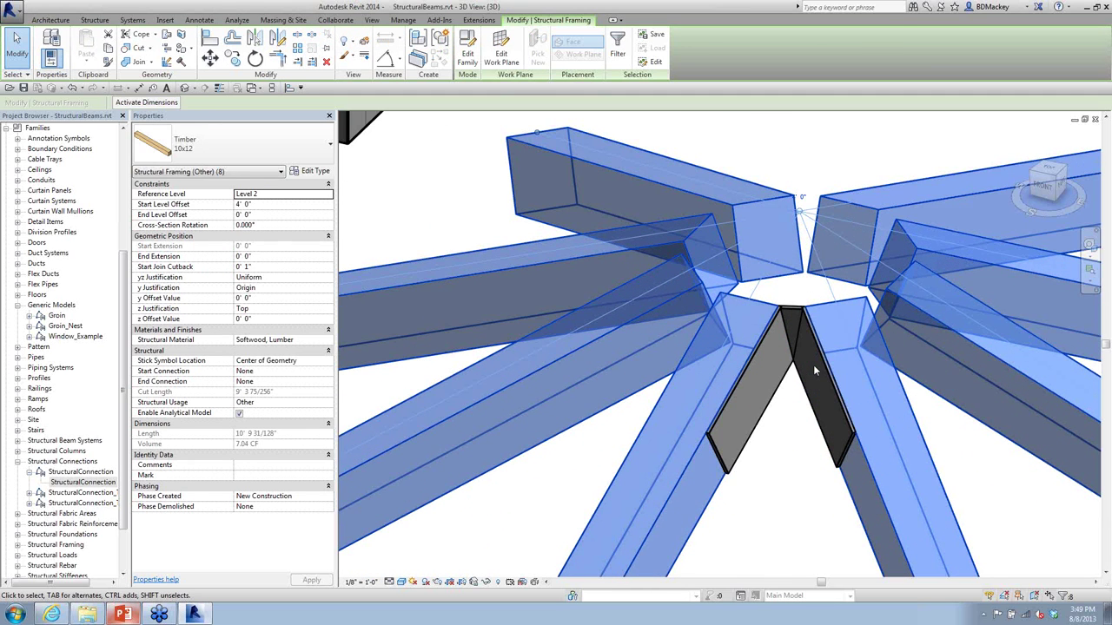
pyautogui.press('Escape')
# Step: Select the structural connection and examine its fit against the adjusted beams from several angles
pyautogui.click(788, 375)
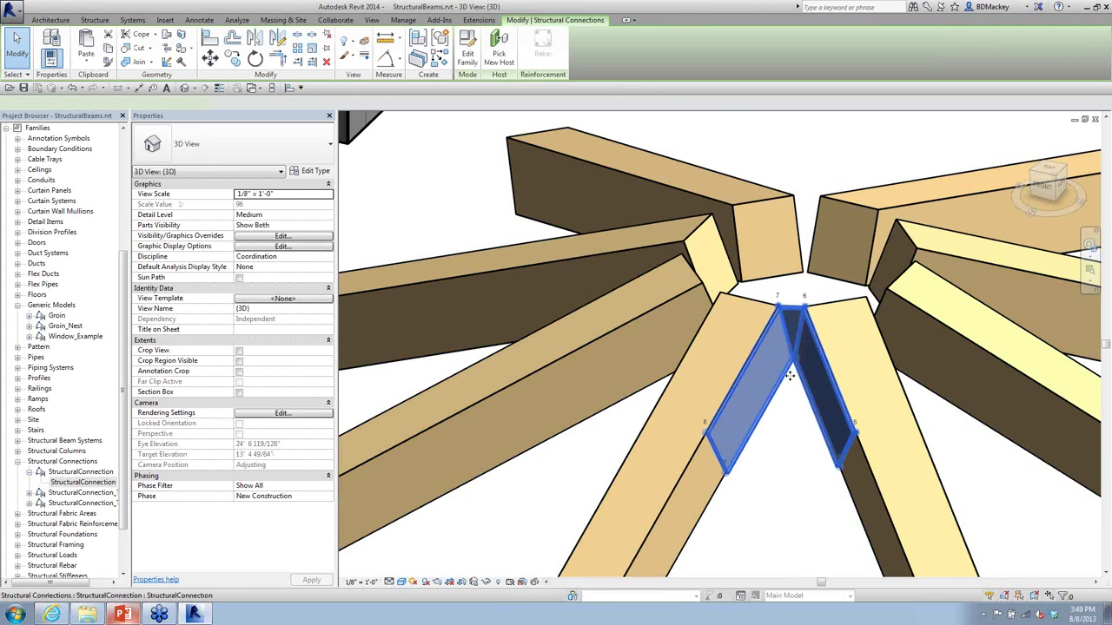
pyautogui.moveTo(793, 492); pyautogui.dragTo(779, 439, button='middle')
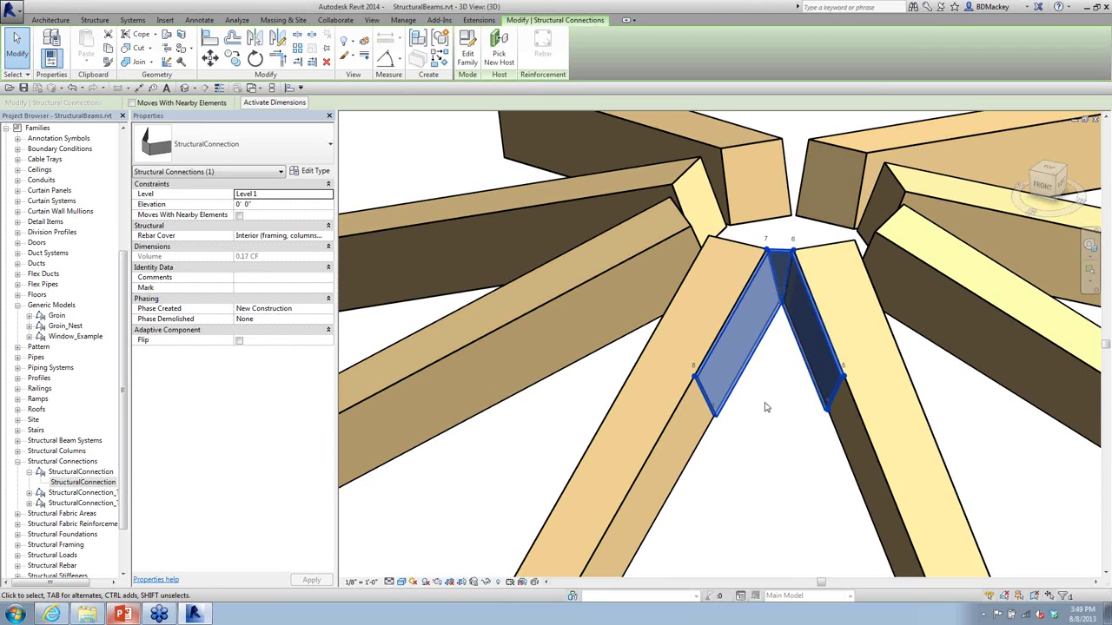
pyautogui.keyDown('shift'); pyautogui.moveTo(754, 372); pyautogui.dragTo(889, 373, button='middle'); pyautogui.keyUp('shift')
pyautogui.scroll(5, 886, 372)
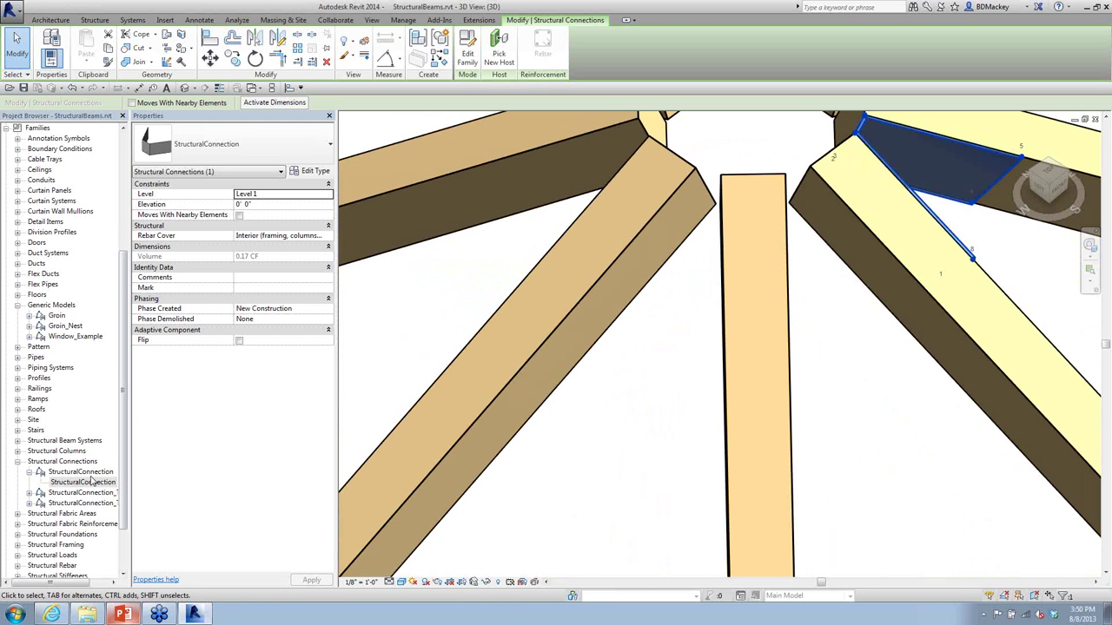
# Step: Place another StructuralConnection between the front radial beam and its left neighbour, picking its adaptive points along the edges of both beams
pyautogui.click(91, 482)
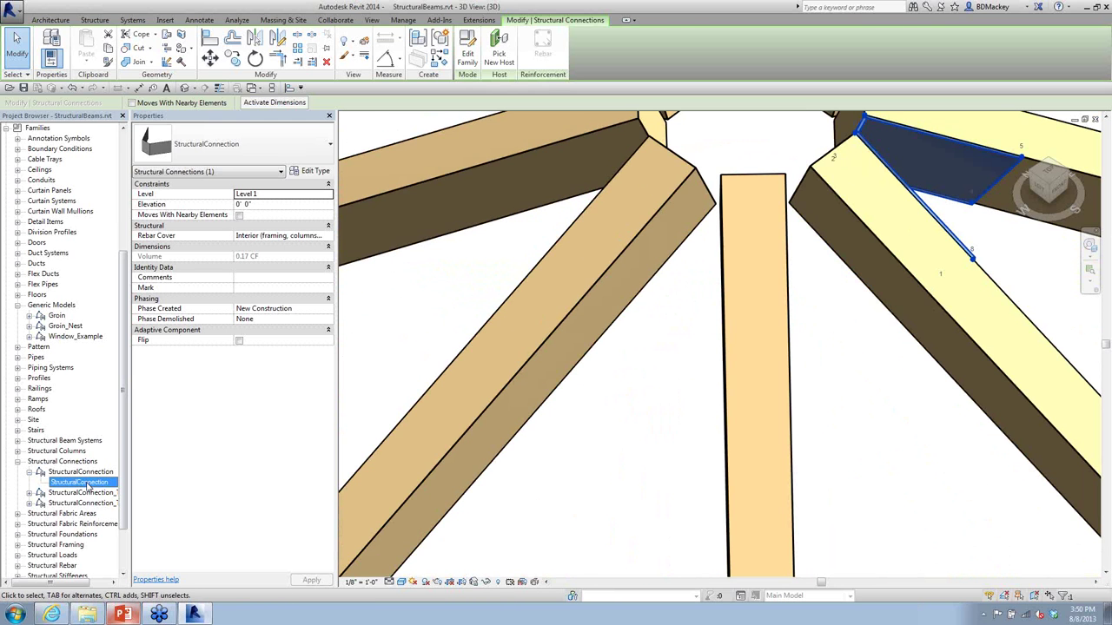
pyautogui.moveTo(94, 488); pyautogui.dragTo(670, 471)
pyautogui.scroll(-3, 720, 459)
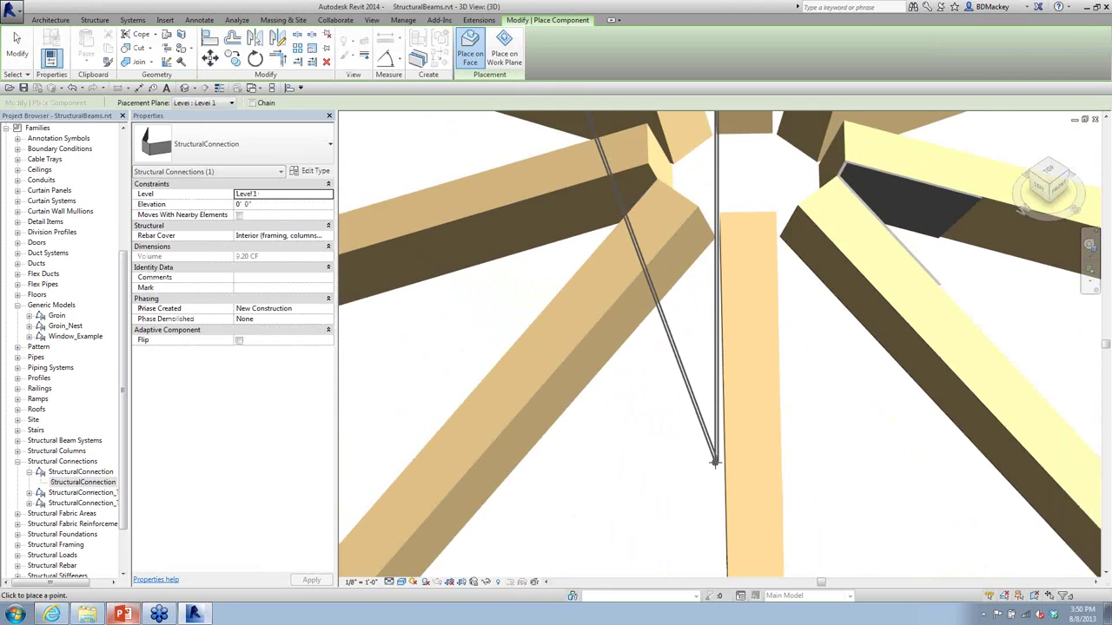
pyautogui.scroll(2, 749, 491)
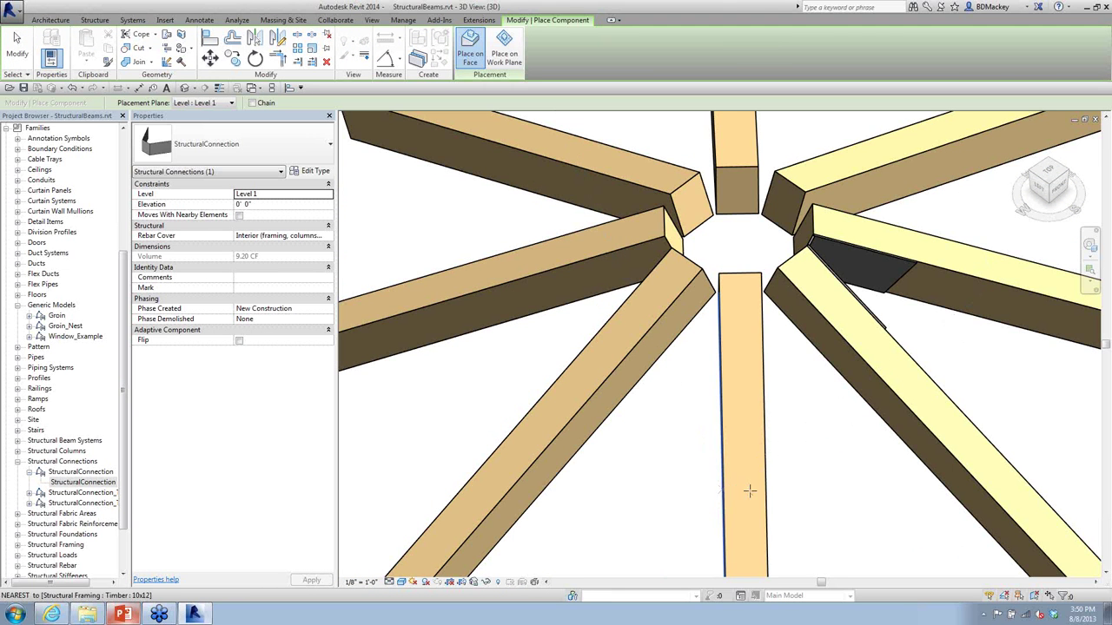
pyautogui.click(761, 273)
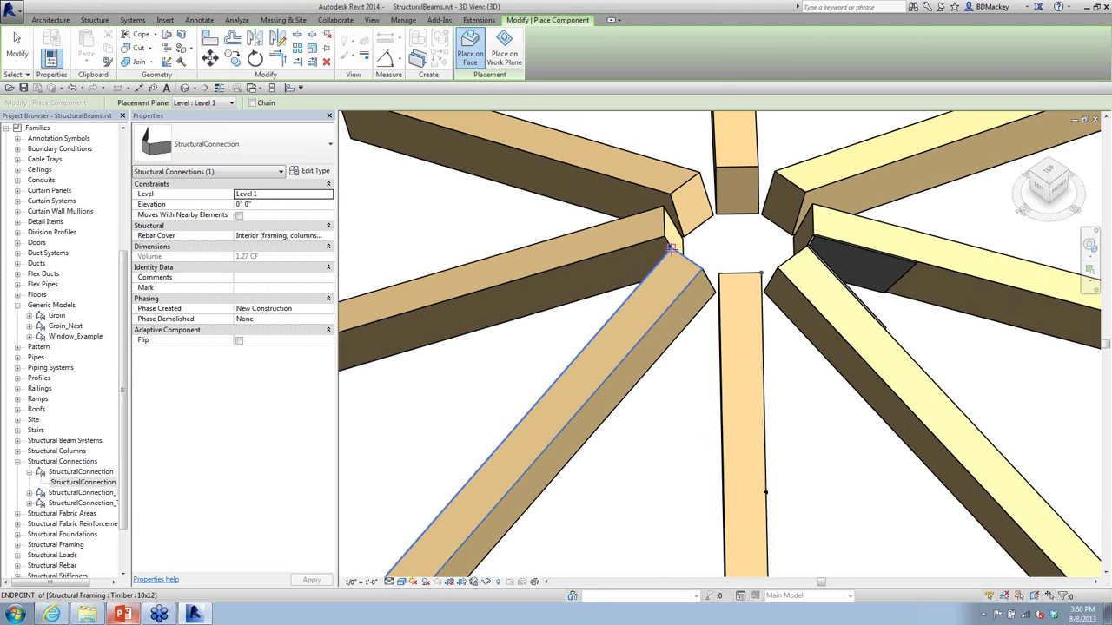
pyautogui.click(672, 248)
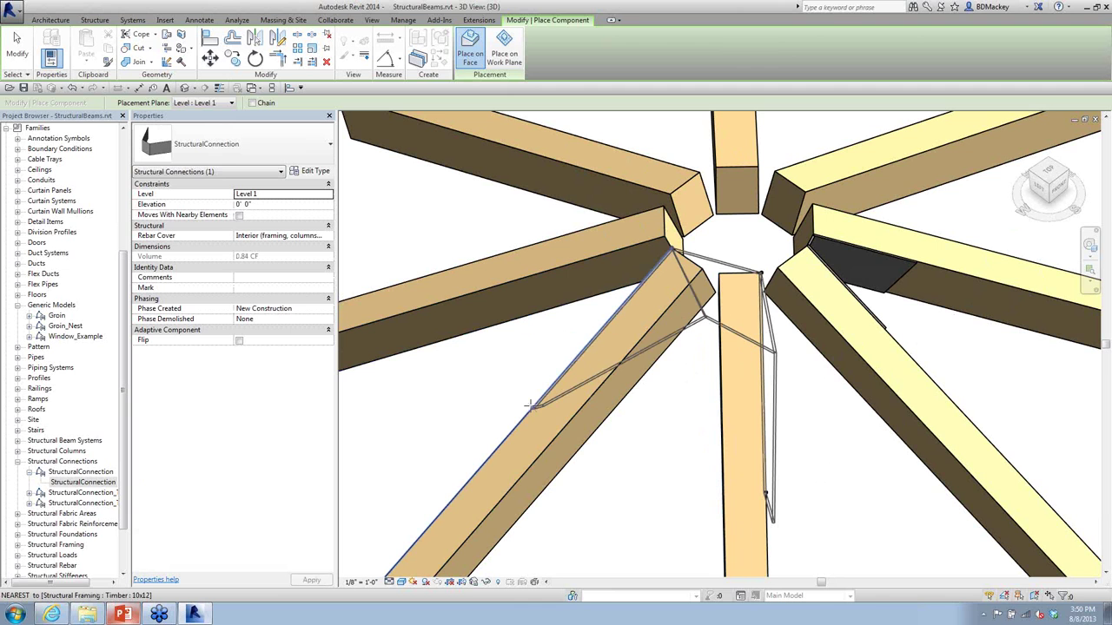
pyautogui.click(530, 405)
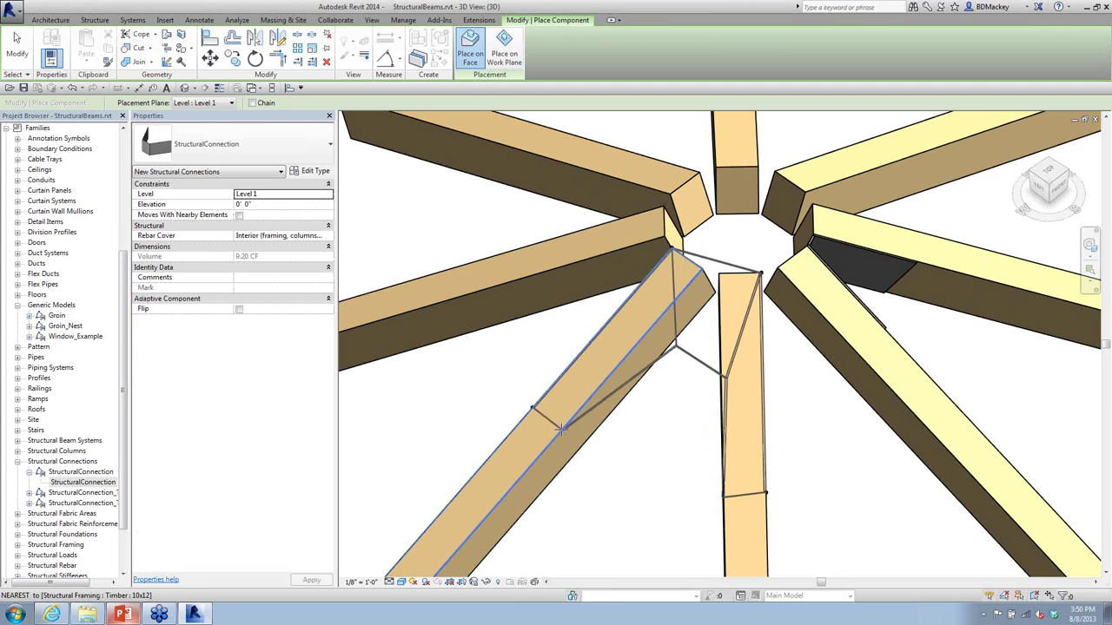
pyautogui.click(673, 301)
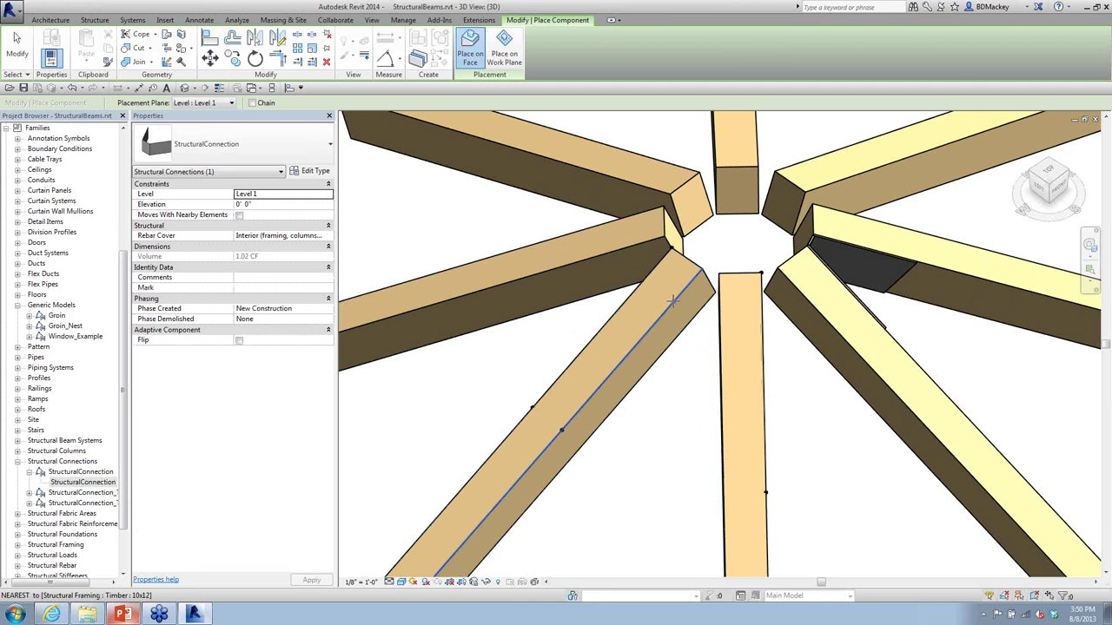
pyautogui.click(719, 307)
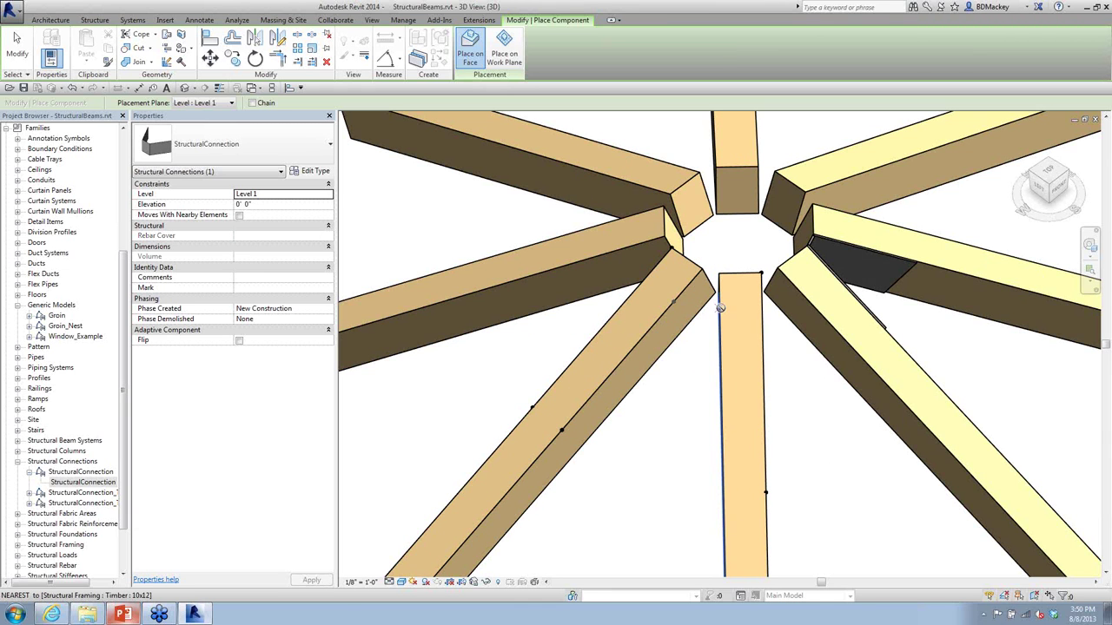
pyautogui.click(714, 480)
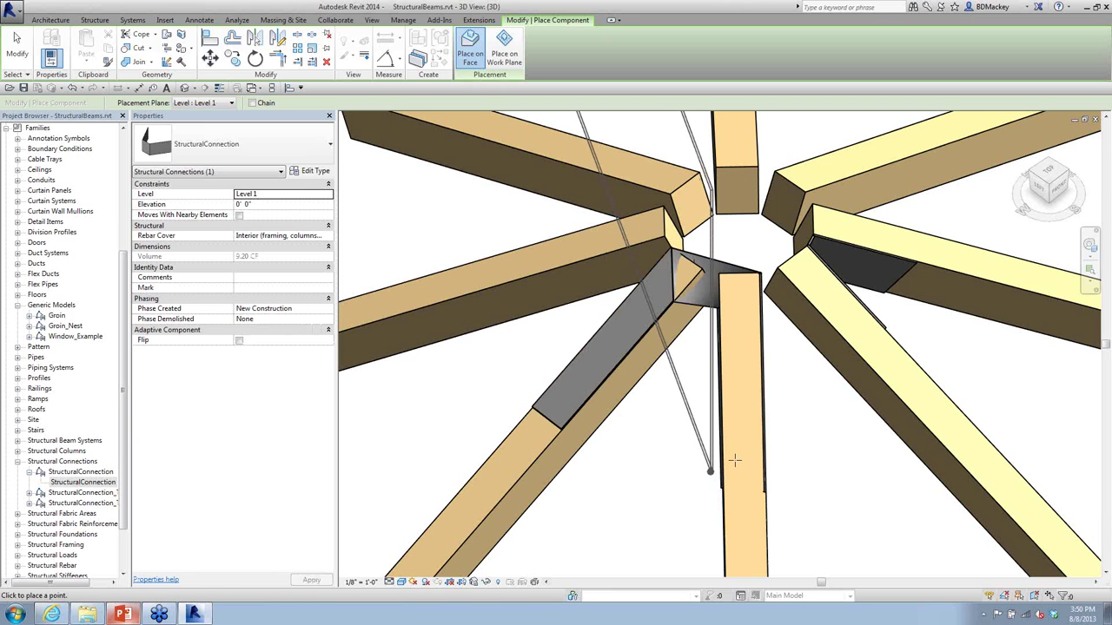
pyautogui.rightClick(778, 396)
pyautogui.click(800, 405)
pyautogui.rightClick(801, 404)
pyautogui.click(813, 412)
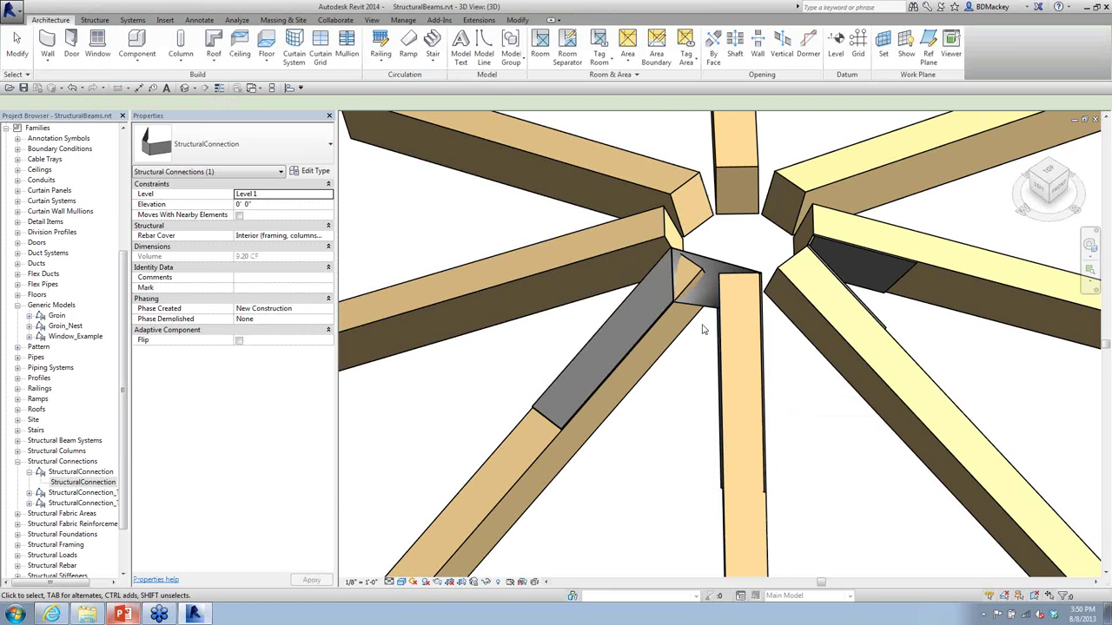
# Step: Re-host the outer lower adaptive point of the new connection onto the upper edge of the adjoining timber beam
pyautogui.click(700, 309)
pyautogui.keyDown('shift'); pyautogui.moveTo(735, 409); pyautogui.dragTo(807, 318, button='middle'); pyautogui.keyUp('shift')
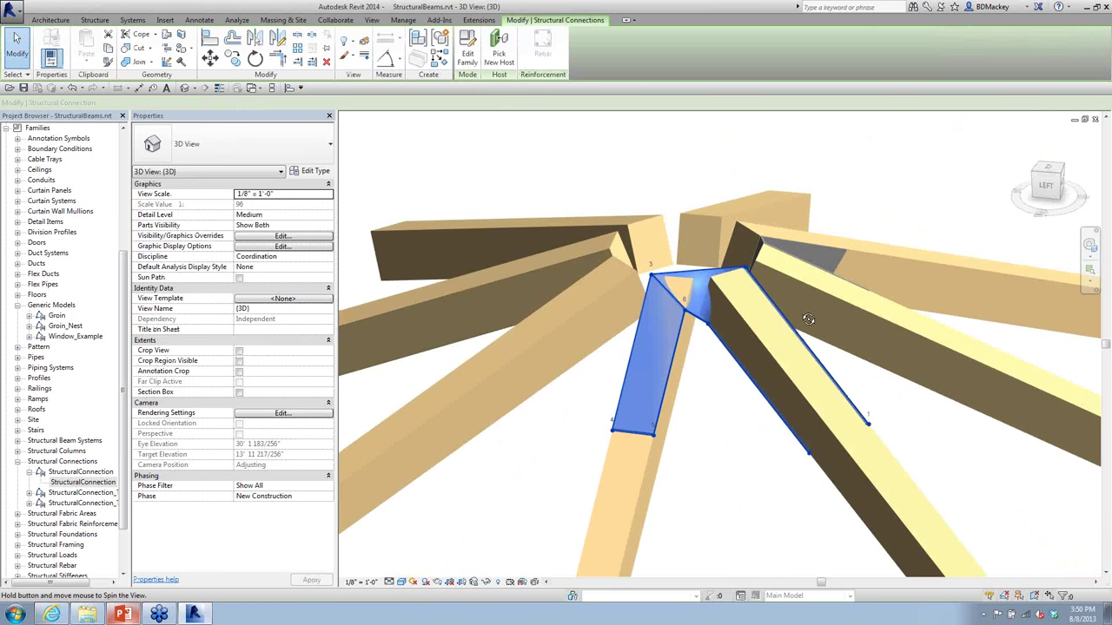
pyautogui.scroll(1, 808, 460)
pyautogui.click(794, 488)
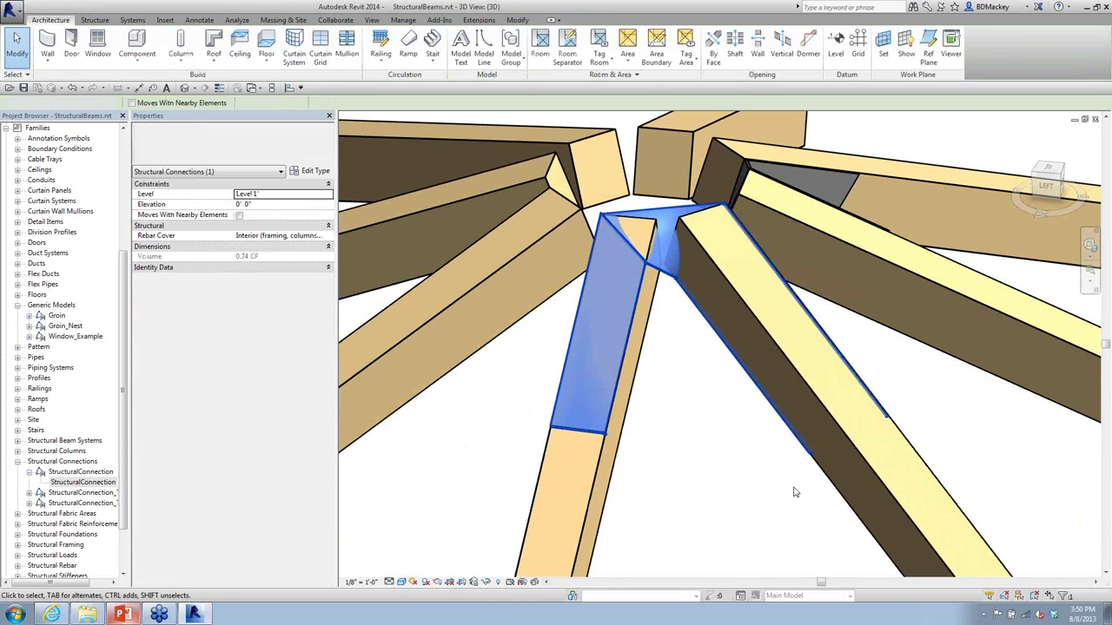
pyautogui.click(809, 455)
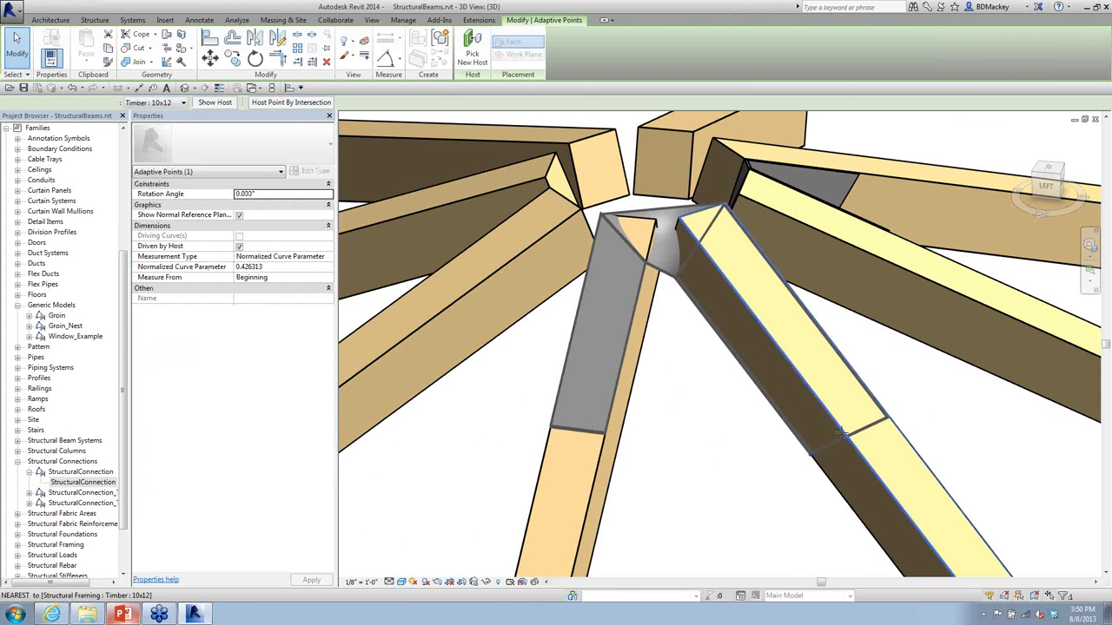
pyautogui.moveTo(841, 433); pyautogui.dragTo(650, 265)
# Step: Re-host the connection's inner lower adaptive point onto the same beam's upper edge, close to the beam's inner end
pyautogui.click(650, 265)
pyautogui.click(473, 52)
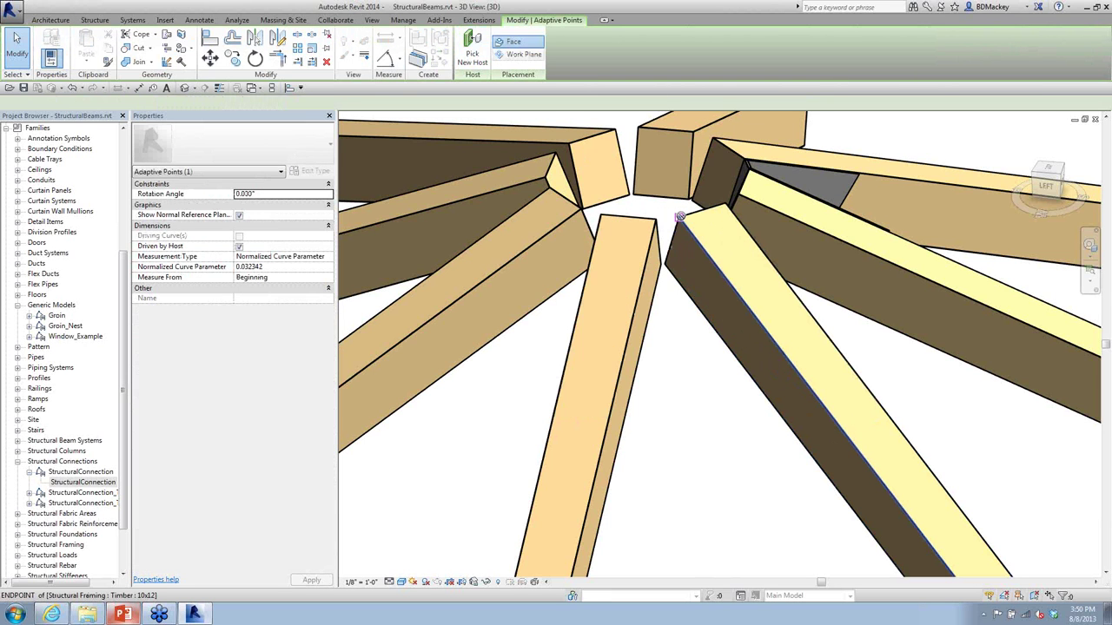
pyautogui.click(705, 369)
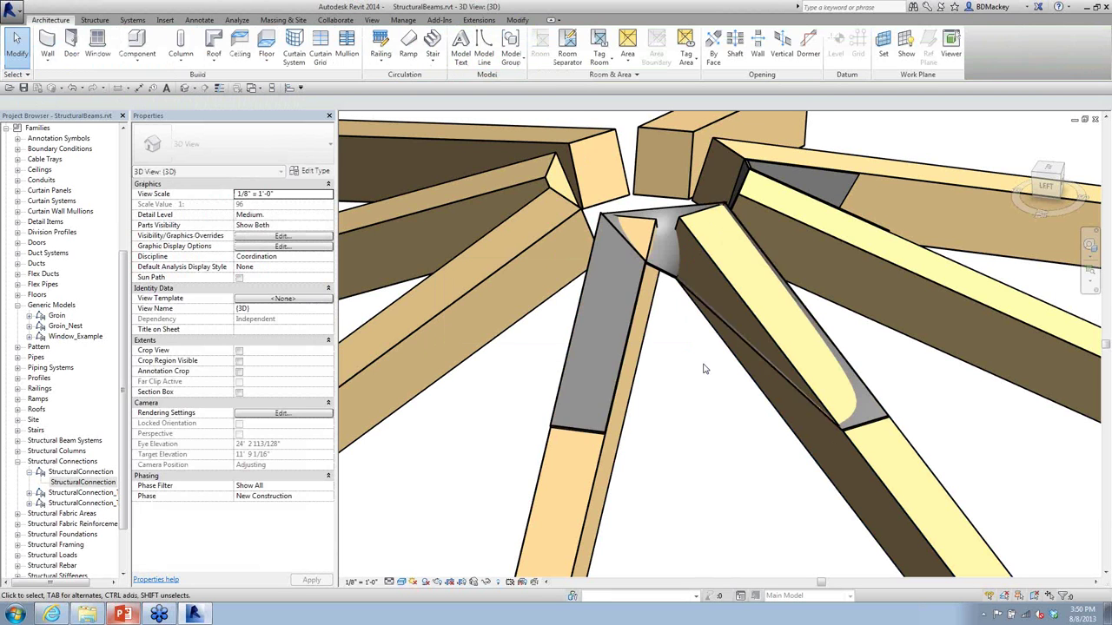
pyautogui.click(682, 281)
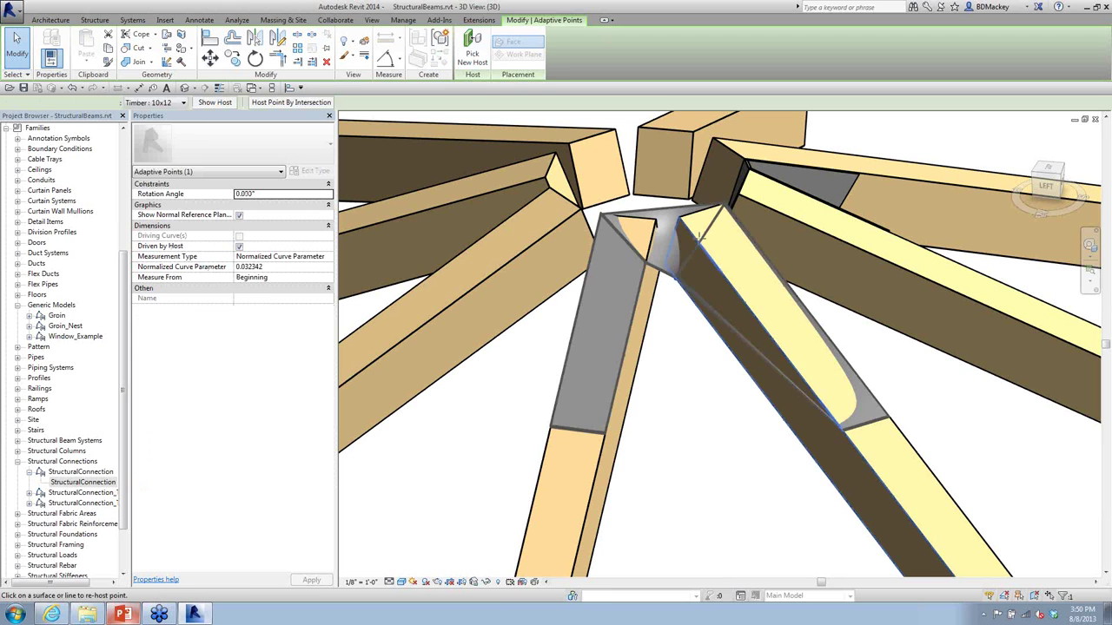
pyautogui.moveTo(683, 284); pyautogui.dragTo(696, 252)
pyautogui.keyDown('shift'); pyautogui.moveTo(702, 365); pyautogui.dragTo(516, 310, button='middle'); pyautogui.keyUp('shift')
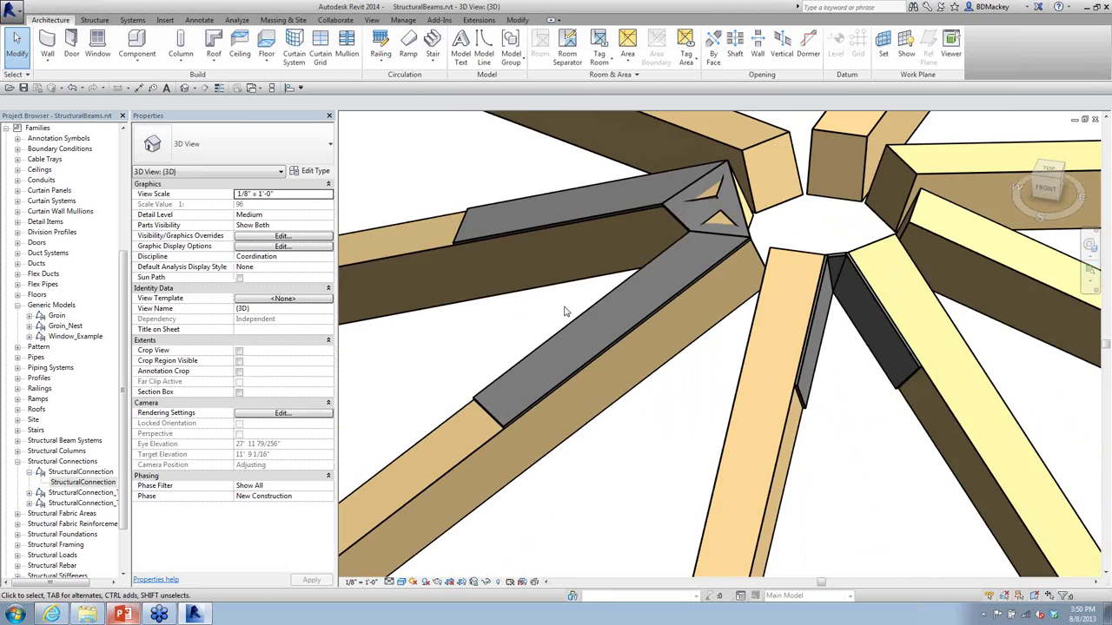
# Step: Place a StructuralConnection at the truss's heel joint, picking its adaptive points along the edges of the top and bottom chords
pyautogui.scroll(-3, 566, 311)
pyautogui.moveTo(755, 369); pyautogui.dragTo(571, 365, button='middle')
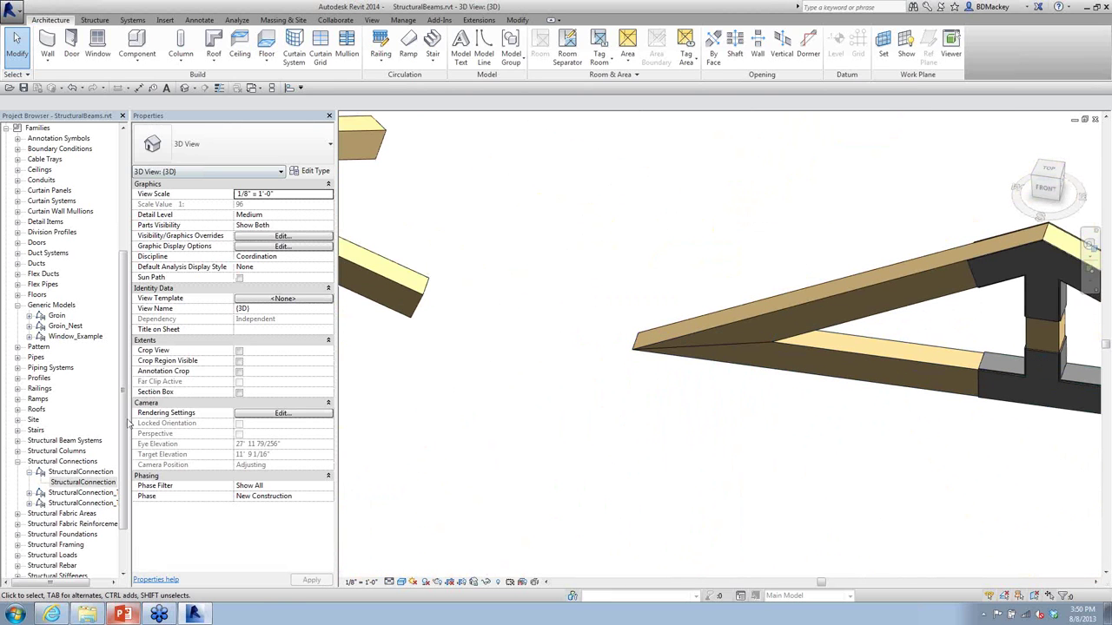
pyautogui.moveTo(82, 482); pyautogui.dragTo(477, 458)
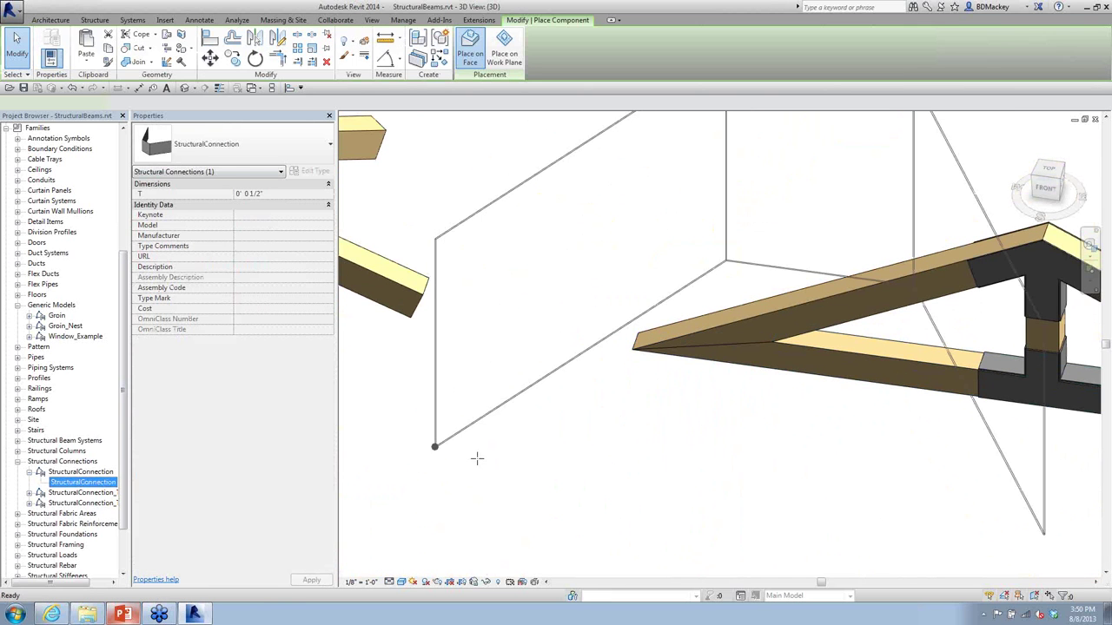
pyautogui.scroll(3, 825, 348)
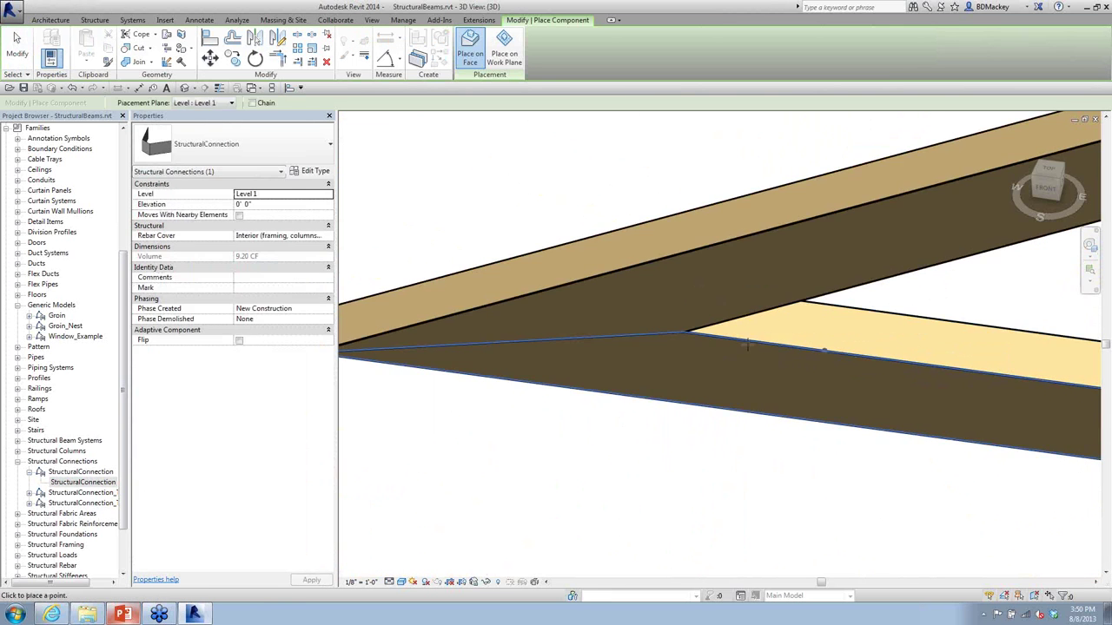
pyautogui.click(748, 344)
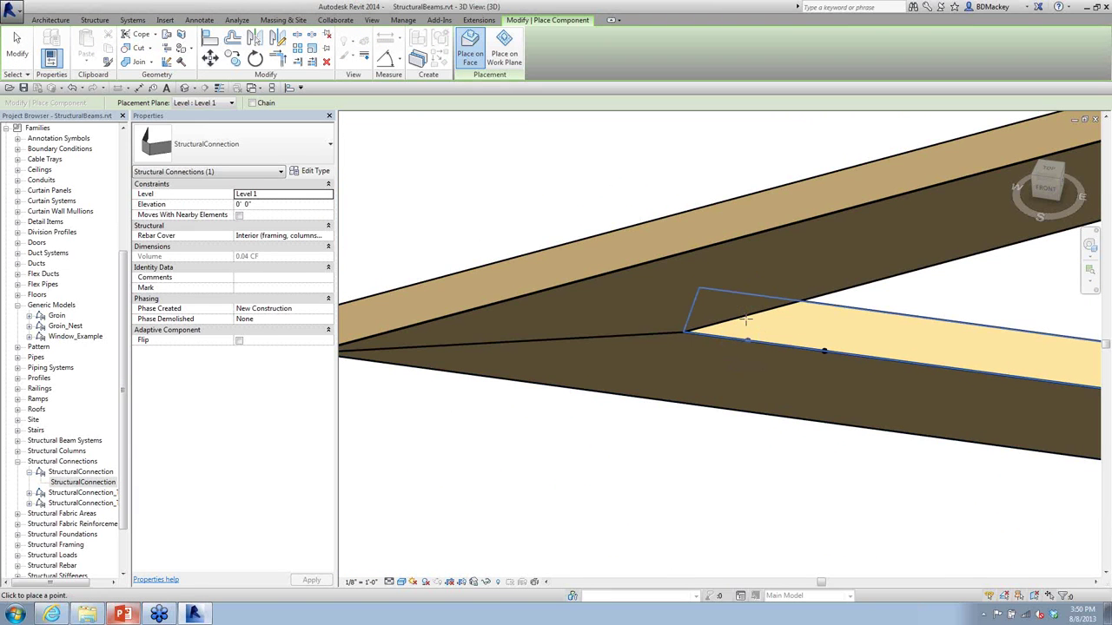
pyautogui.click(745, 320)
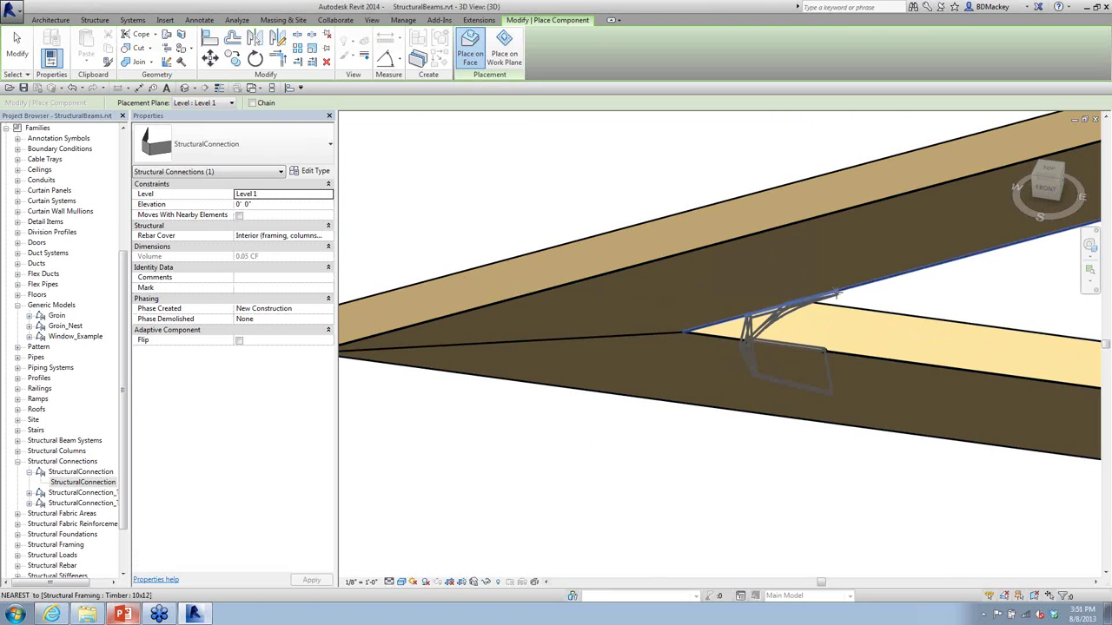
pyautogui.click(836, 294)
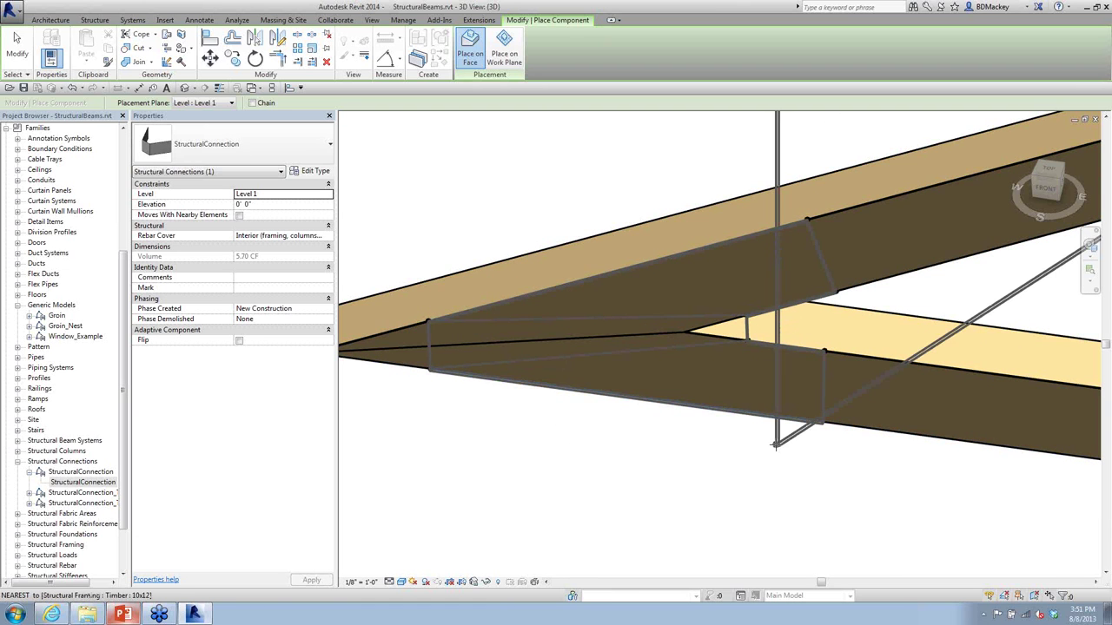
pyautogui.click(776, 445)
pyautogui.press('Escape')
pyautogui.press('Escape')
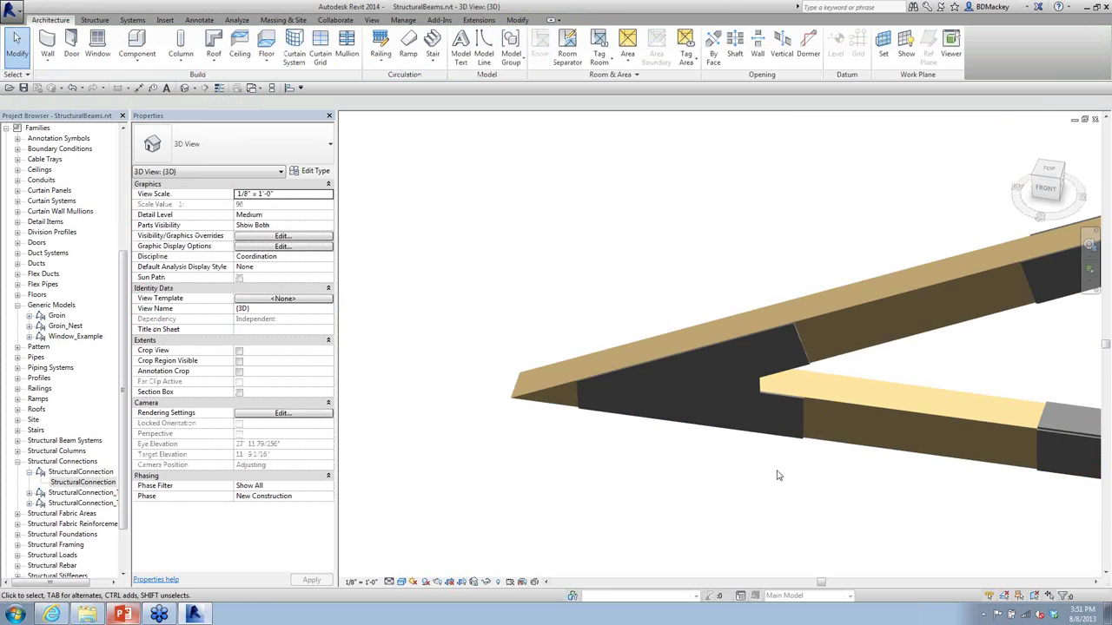
# Step: Set the lower outer adaptive point of the front radial connection to the Segment Length measurement type with a length of 2' 0"
pyautogui.scroll(-2, 756, 472)
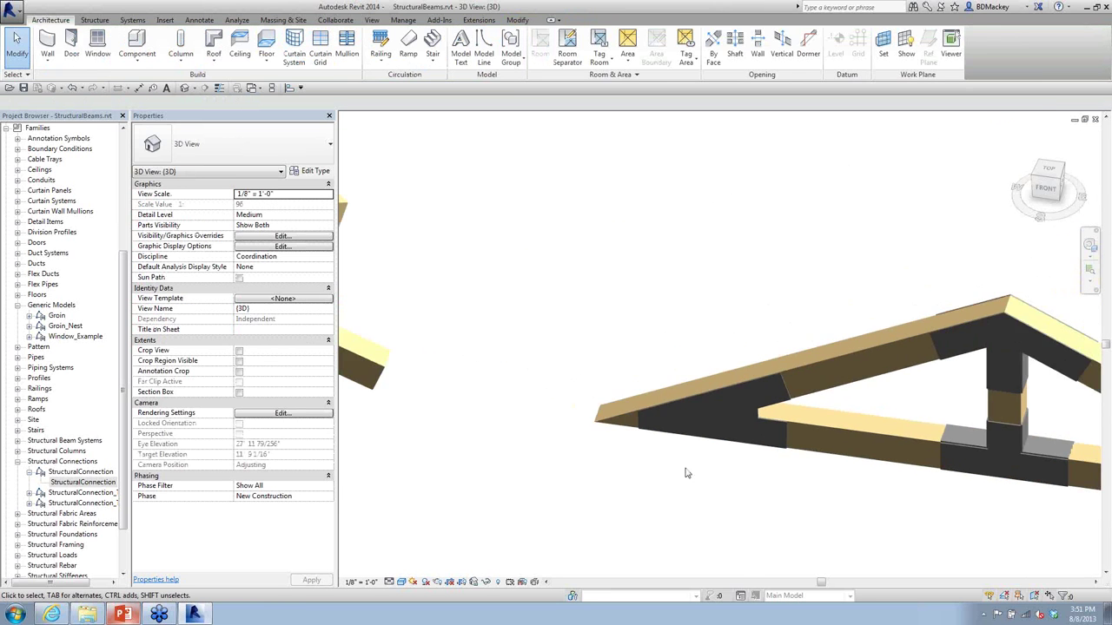
pyautogui.moveTo(625, 468); pyautogui.dragTo(962, 469, button='middle')
pyautogui.moveTo(782, 414); pyautogui.dragTo(1009, 461, button='middle')
pyautogui.scroll(3, 630, 351)
pyautogui.moveTo(696, 429); pyautogui.dragTo(641, 406, button='middle')
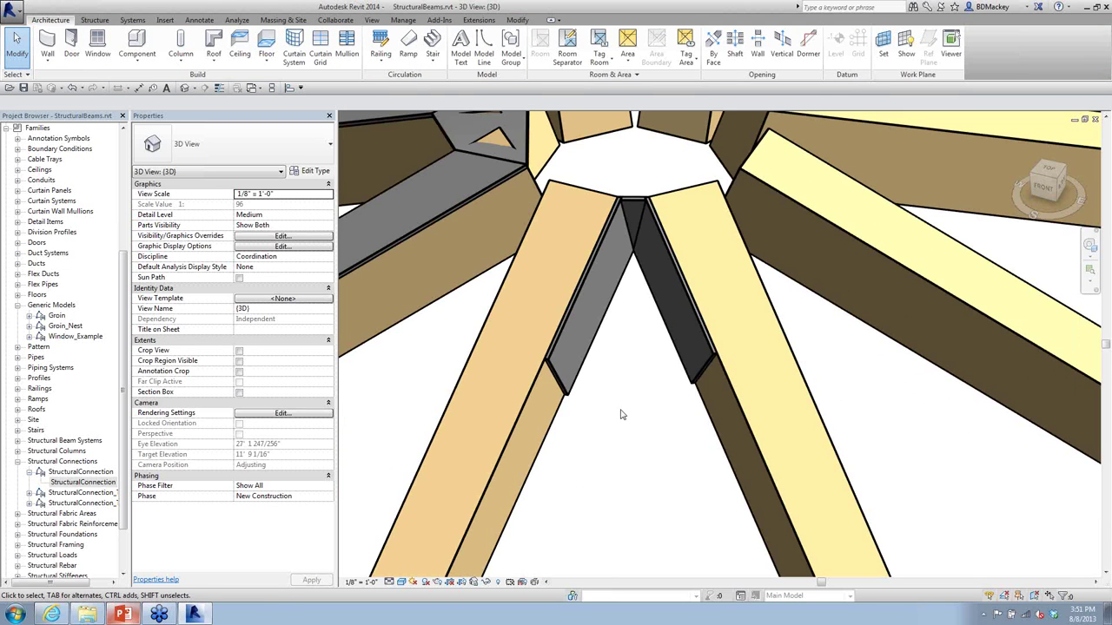
pyautogui.click(566, 397)
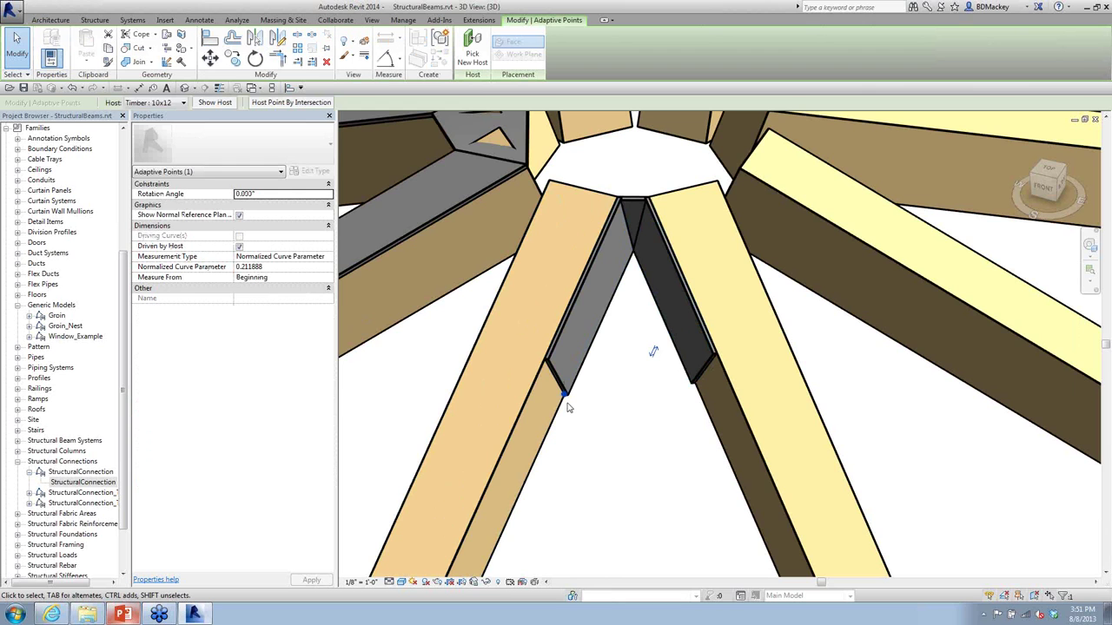
pyautogui.click(330, 258)
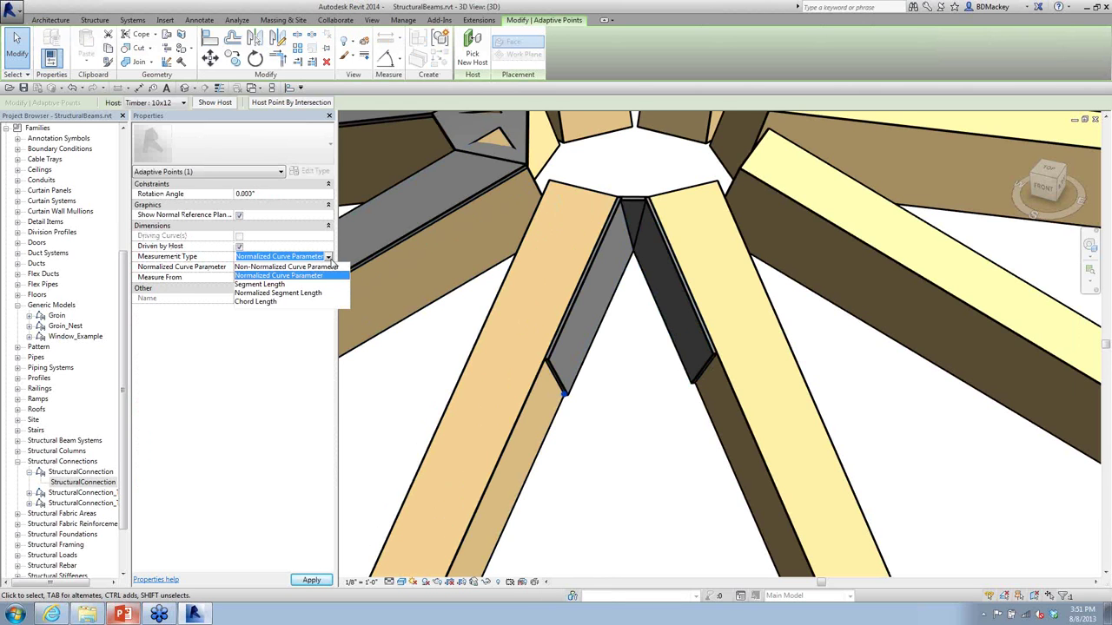
pyautogui.click(286, 284)
pyautogui.click(298, 267)
pyautogui.write('2\' 0"')
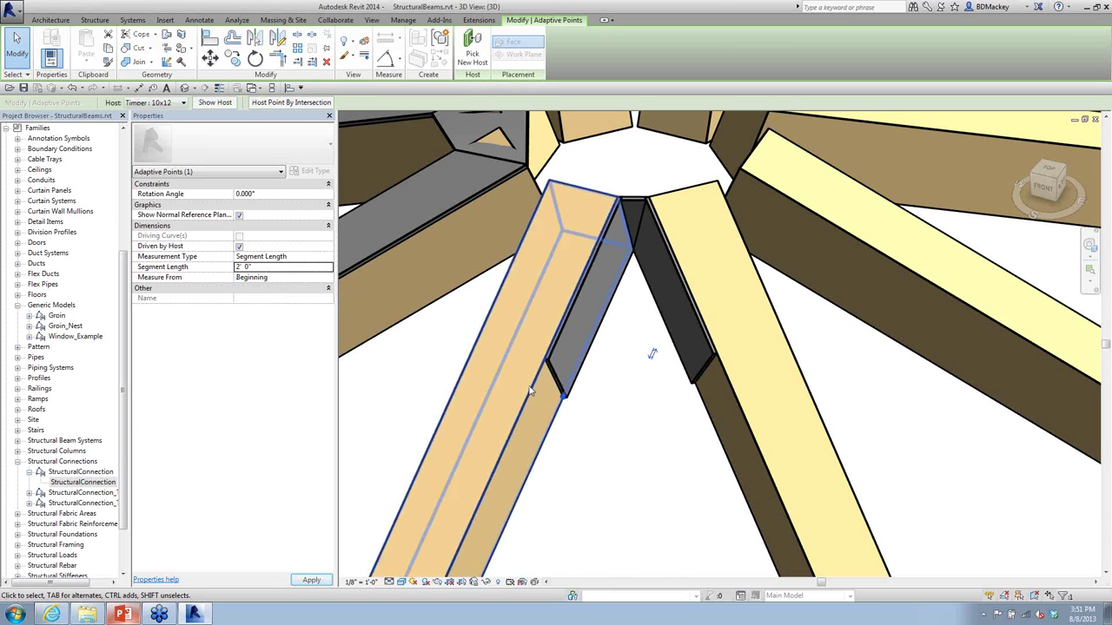
# Step: Set the connection's upper outer point on the same beam to Segment Length, measured from End, with a length of 2' 0"
pyautogui.click(544, 361)
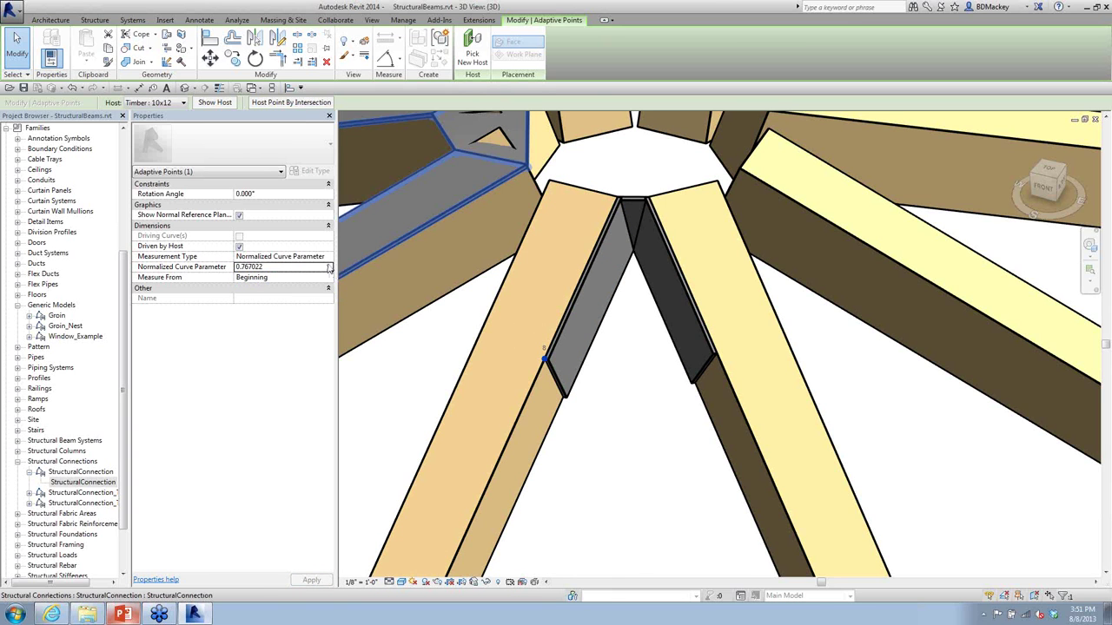
pyautogui.click(328, 257)
pyautogui.click(328, 258)
pyautogui.click(281, 285)
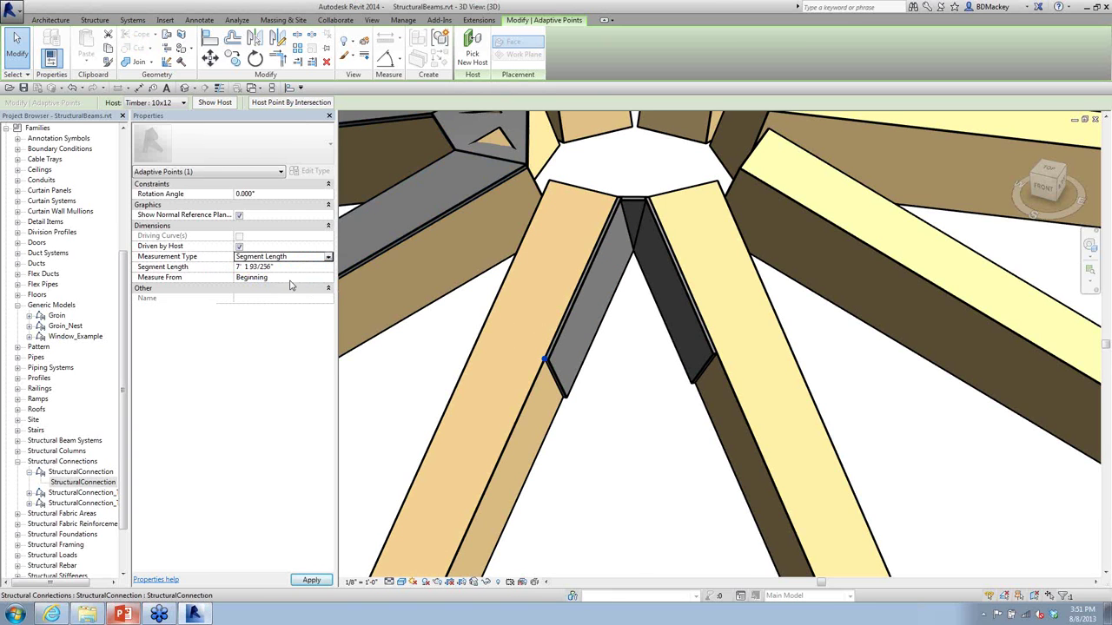
pyautogui.click(328, 278)
pyautogui.click(328, 278)
pyautogui.click(256, 298)
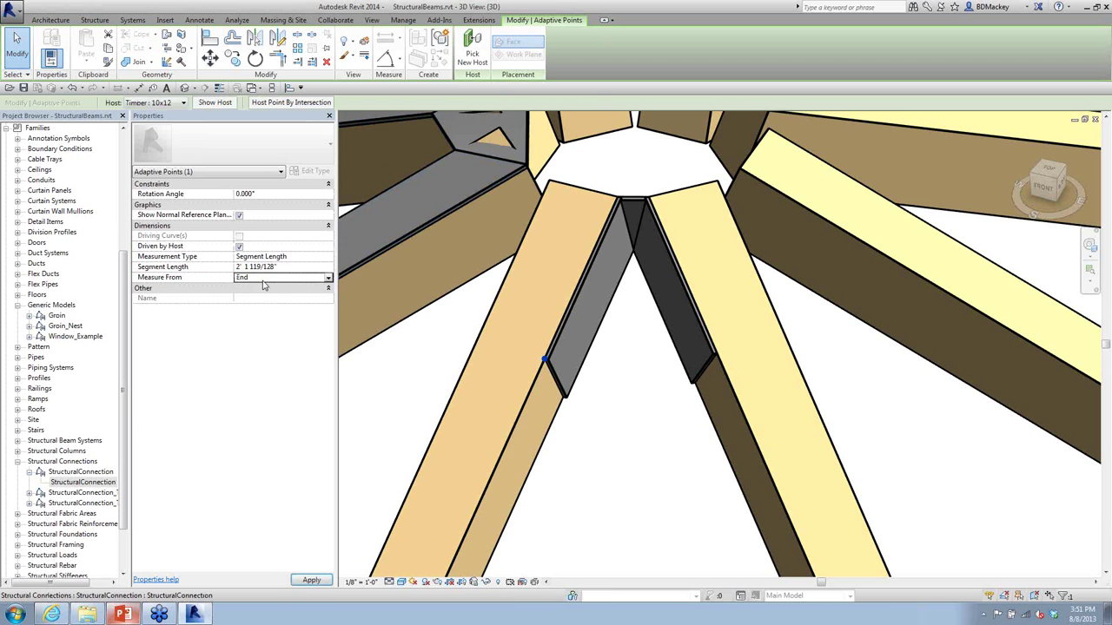
pyautogui.click(292, 269)
pyautogui.write('2\' 0"')
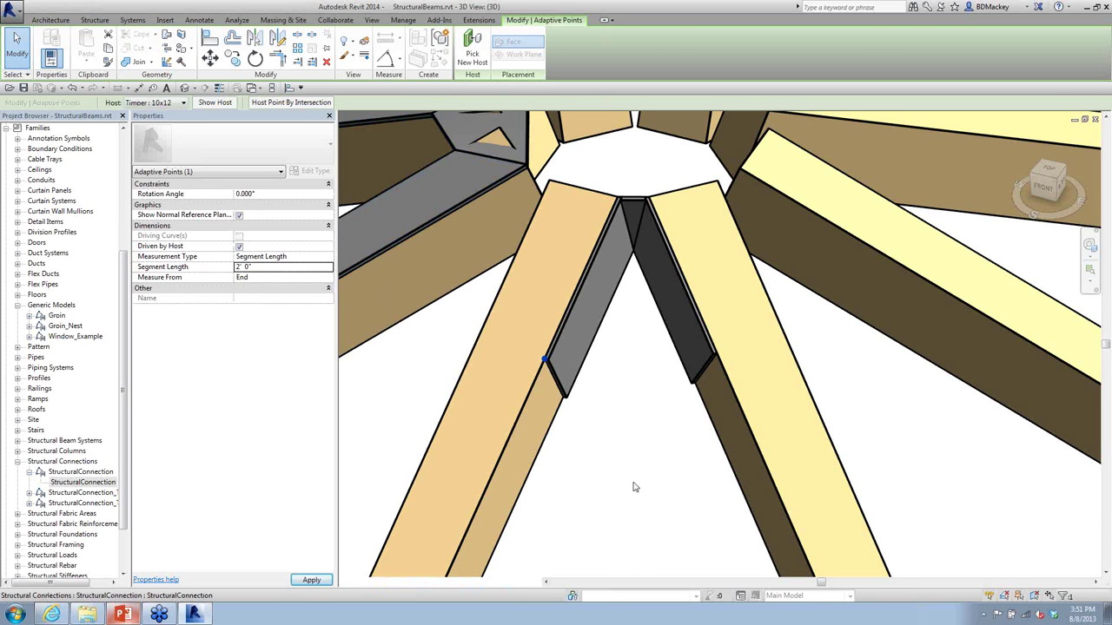
pyautogui.click(639, 487)
pyautogui.scroll(-5, 619, 142)
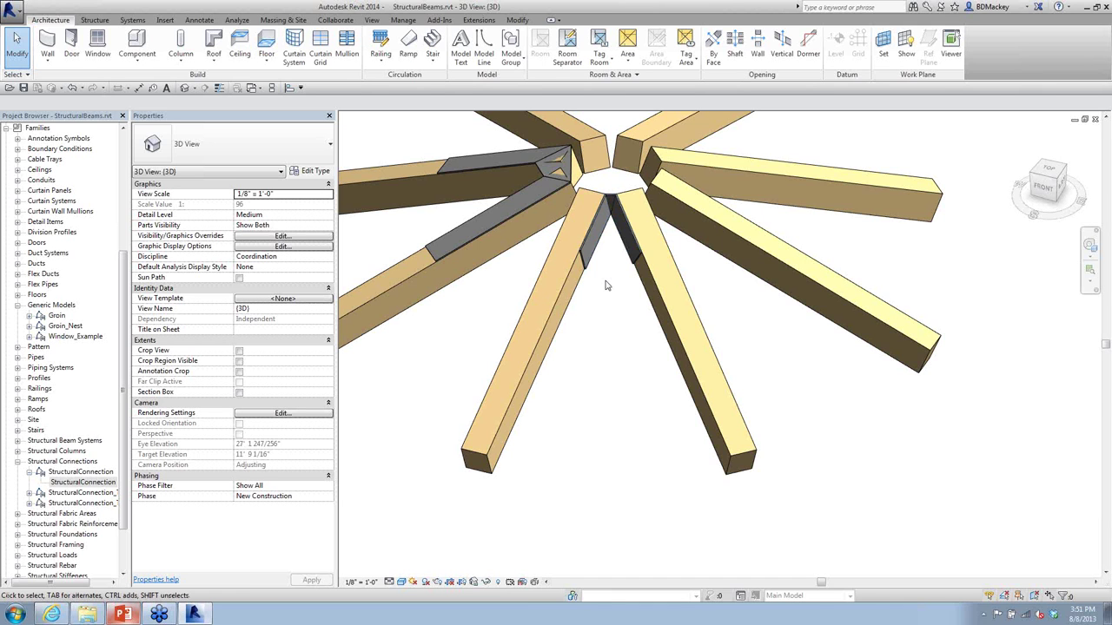
pyautogui.scroll(-3, 610, 286)
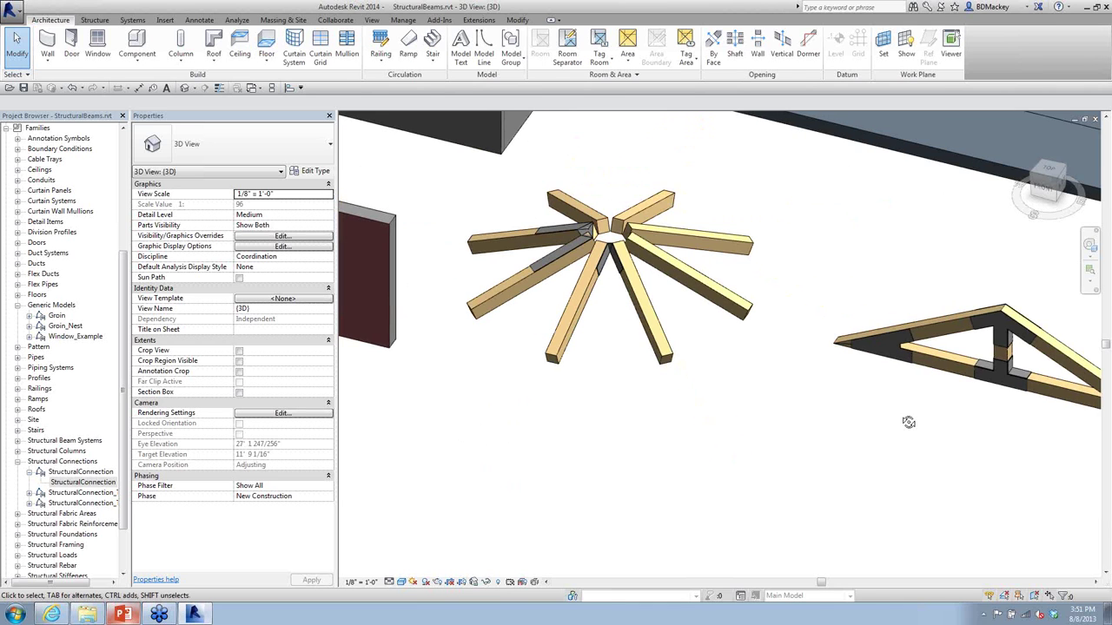
# Step: Temporarily isolate the StructuralConnection_T_2Plate element at the truss's peak joint in the 3D view
pyautogui.keyDown('shift'); pyautogui.moveTo(909, 421); pyautogui.dragTo(964, 398, button='middle'); pyautogui.keyUp('shift')
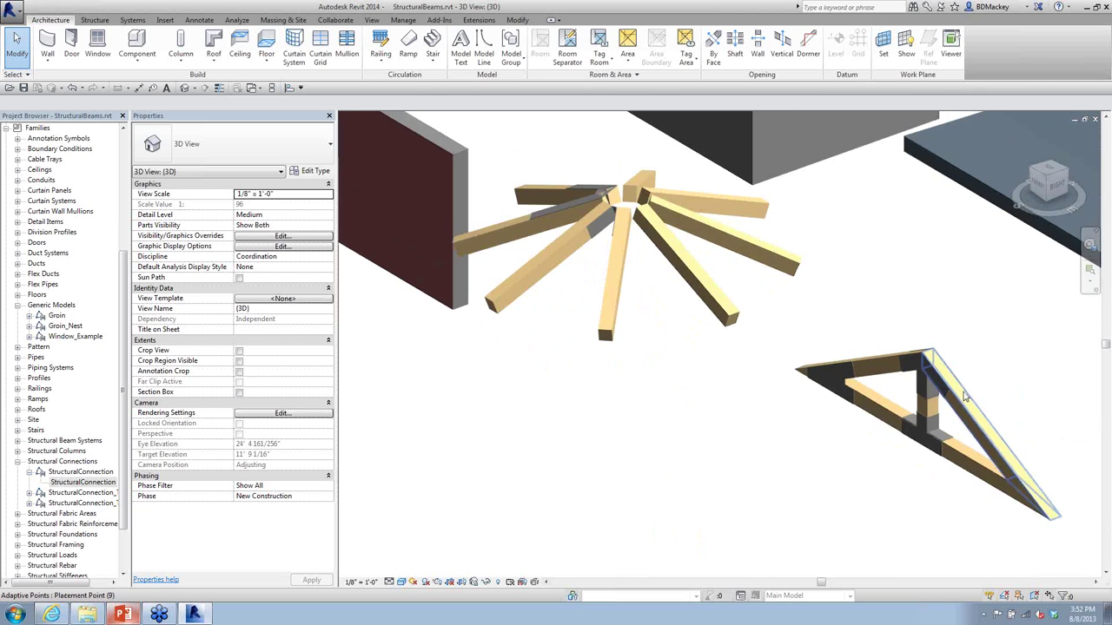
pyautogui.scroll(4, 964, 398)
pyautogui.scroll(2, 968, 399)
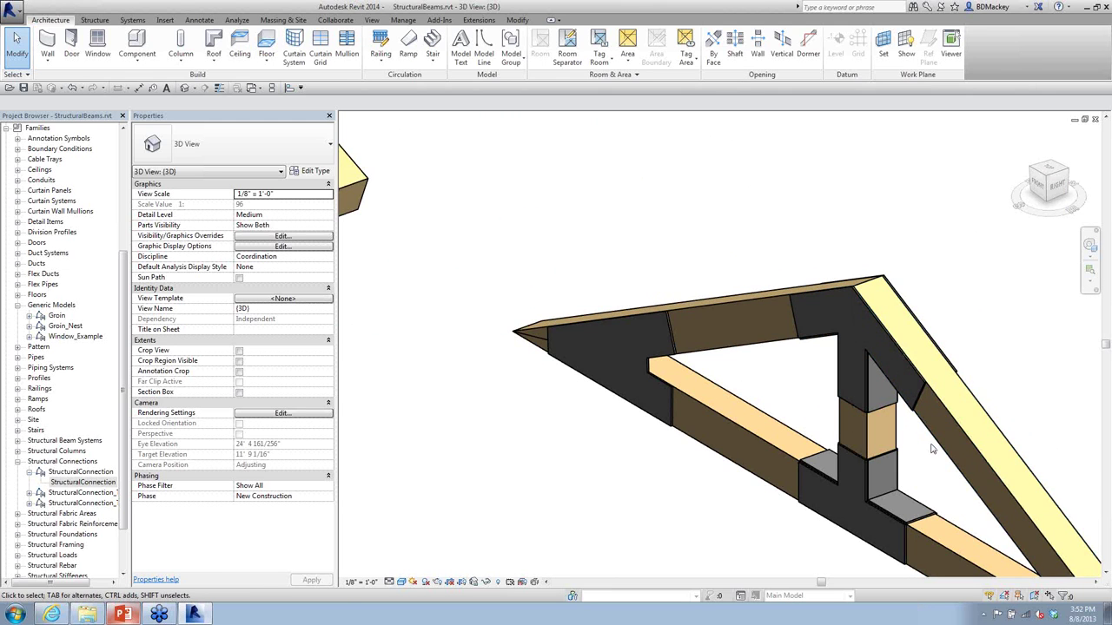
pyautogui.keyDown('shift'); pyautogui.moveTo(929, 453); pyautogui.dragTo(881, 466, button='middle'); pyautogui.keyUp('shift')
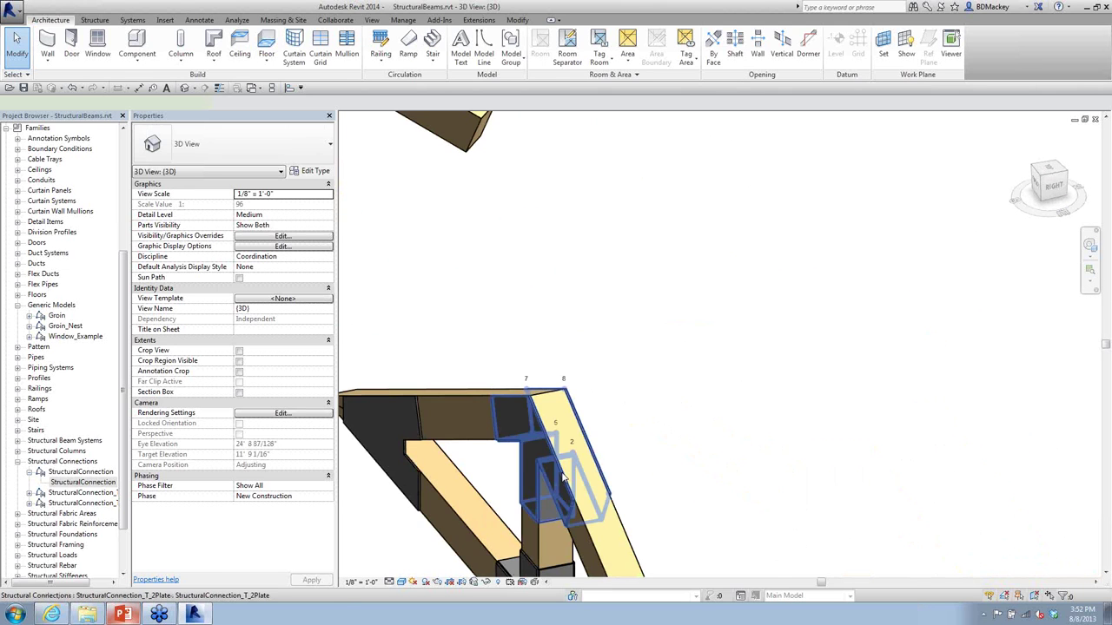
pyautogui.click(599, 470)
pyautogui.moveTo(711, 441); pyautogui.dragTo(961, 296, button='middle')
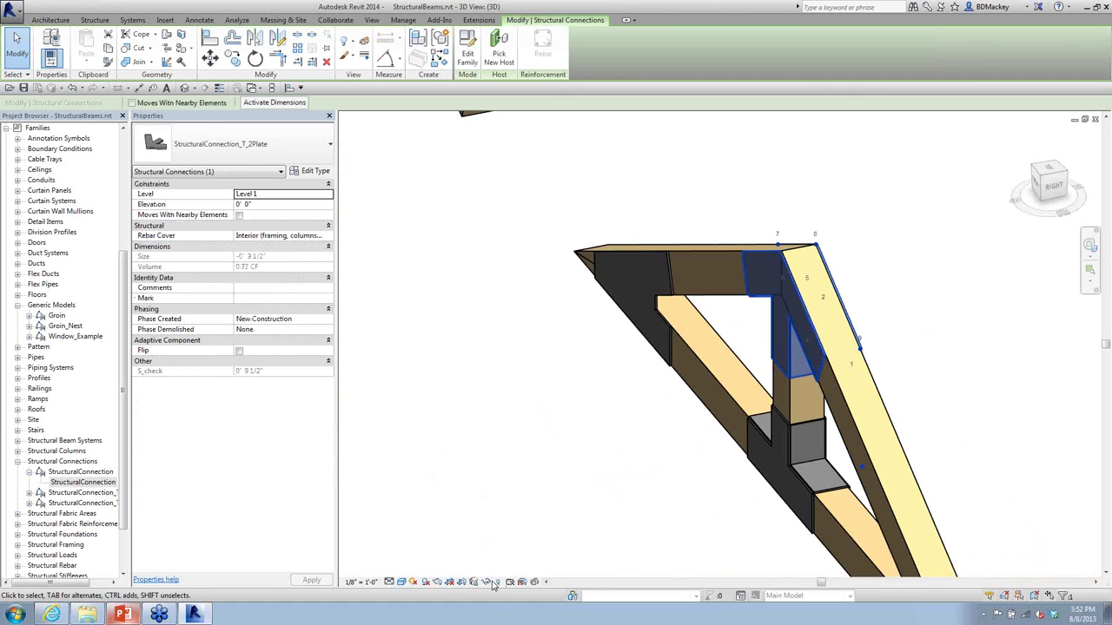
pyautogui.click(486, 582)
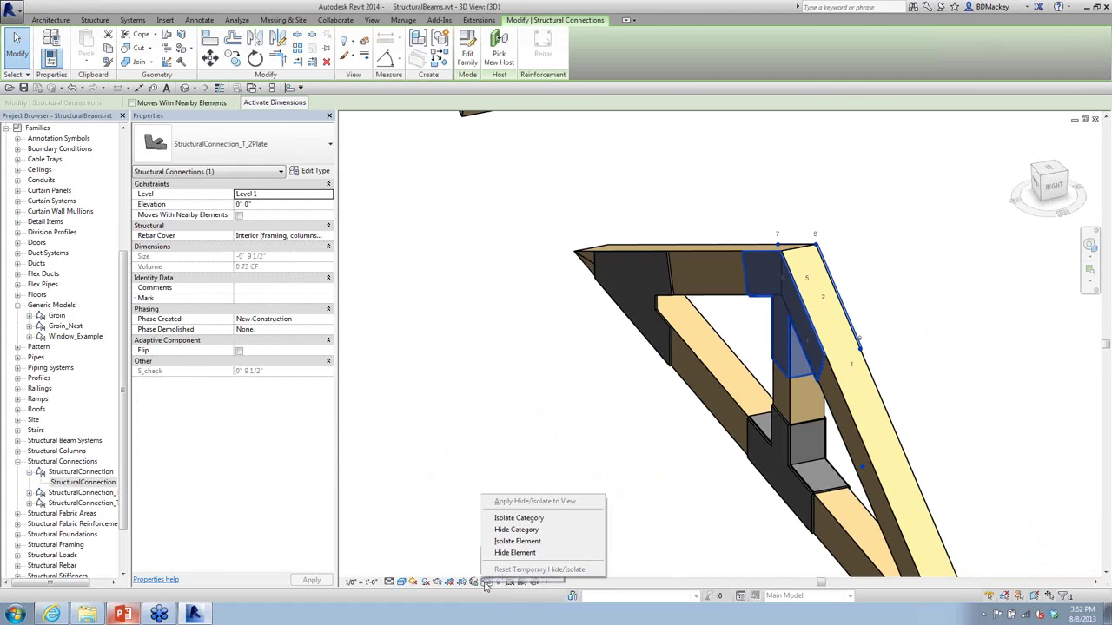
pyautogui.click(519, 541)
# Step: Examine the isolated two-plate connection's geometry and adaptive points from the side and from above
pyautogui.keyDown('shift'); pyautogui.moveTo(709, 489); pyautogui.dragTo(774, 452, button='middle'); pyautogui.keyUp('shift')
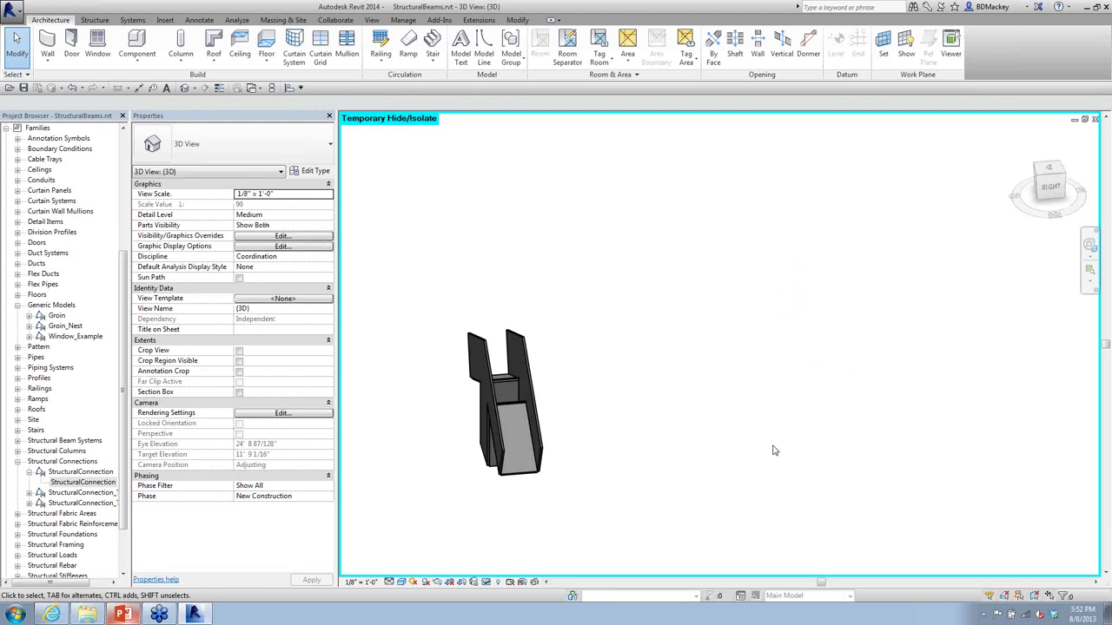
pyautogui.click(545, 446)
pyautogui.keyDown('shift'); pyautogui.moveTo(548, 444); pyautogui.dragTo(690, 445, button='middle'); pyautogui.keyUp('shift')
pyautogui.click(600, 458)
pyautogui.click(579, 424)
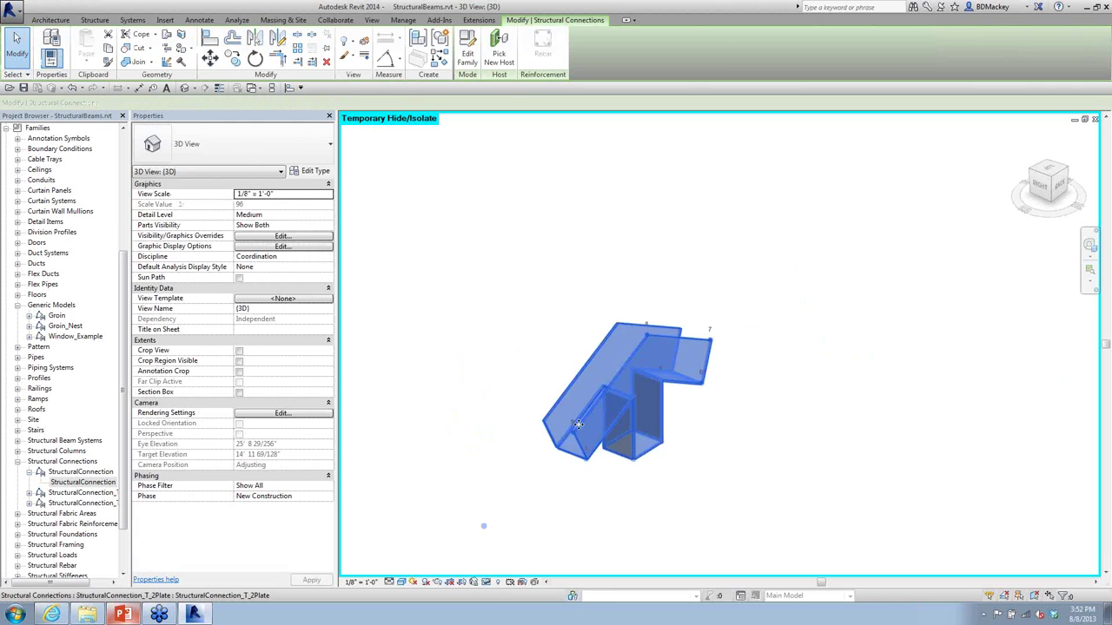
pyautogui.keyDown('shift'); pyautogui.moveTo(578, 424); pyautogui.dragTo(727, 434, button='middle'); pyautogui.keyUp('shift')
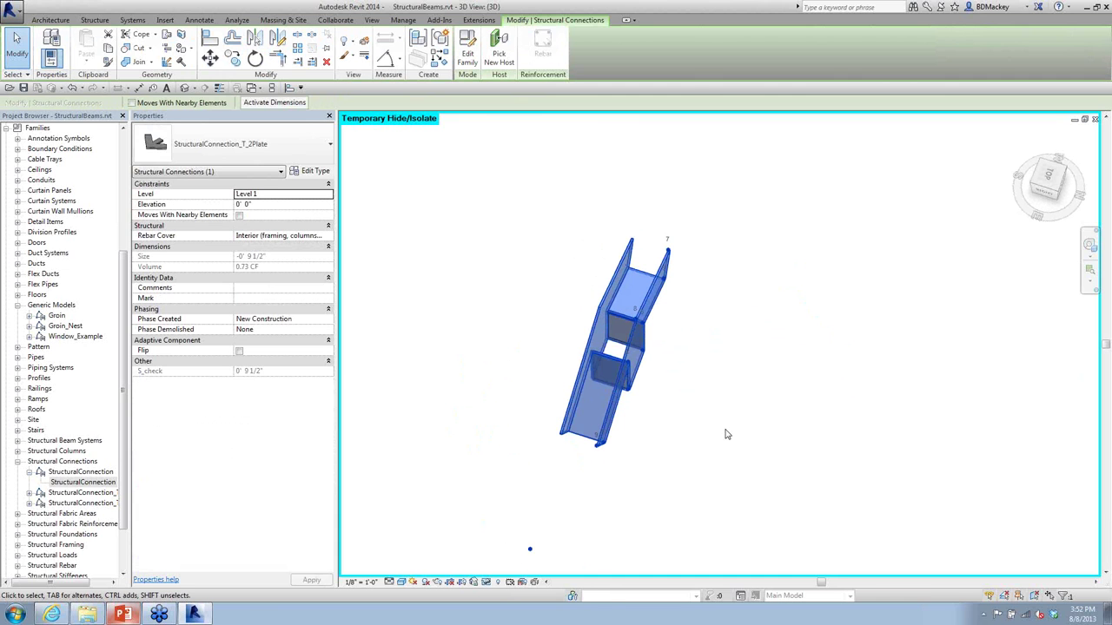
pyautogui.click(744, 434)
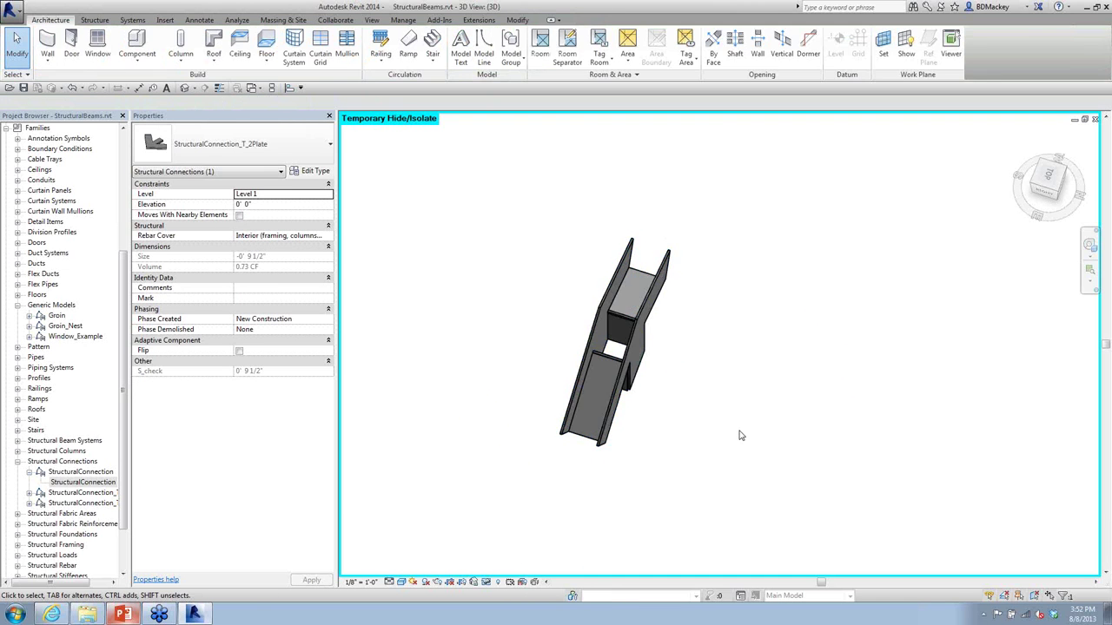
pyautogui.click(620, 411)
pyautogui.keyDown('shift'); pyautogui.moveTo(625, 439); pyautogui.dragTo(684, 451, button='middle'); pyautogui.keyUp('shift')
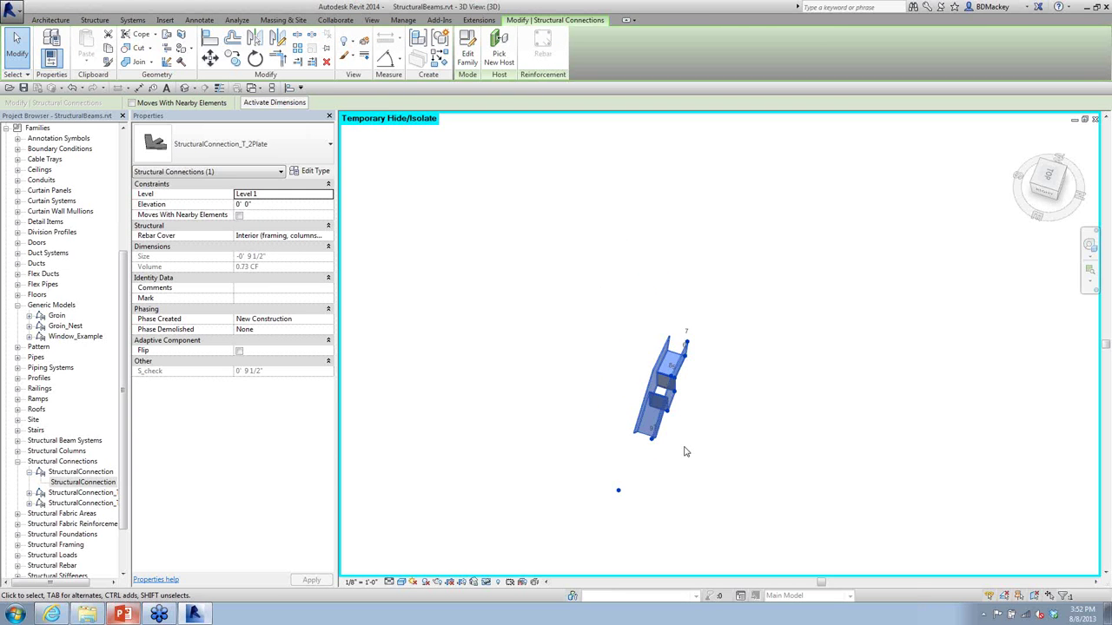
# Step: Reset the temporary isolation of the two-plate connection so the complete truss is displayed again
pyautogui.click(685, 451)
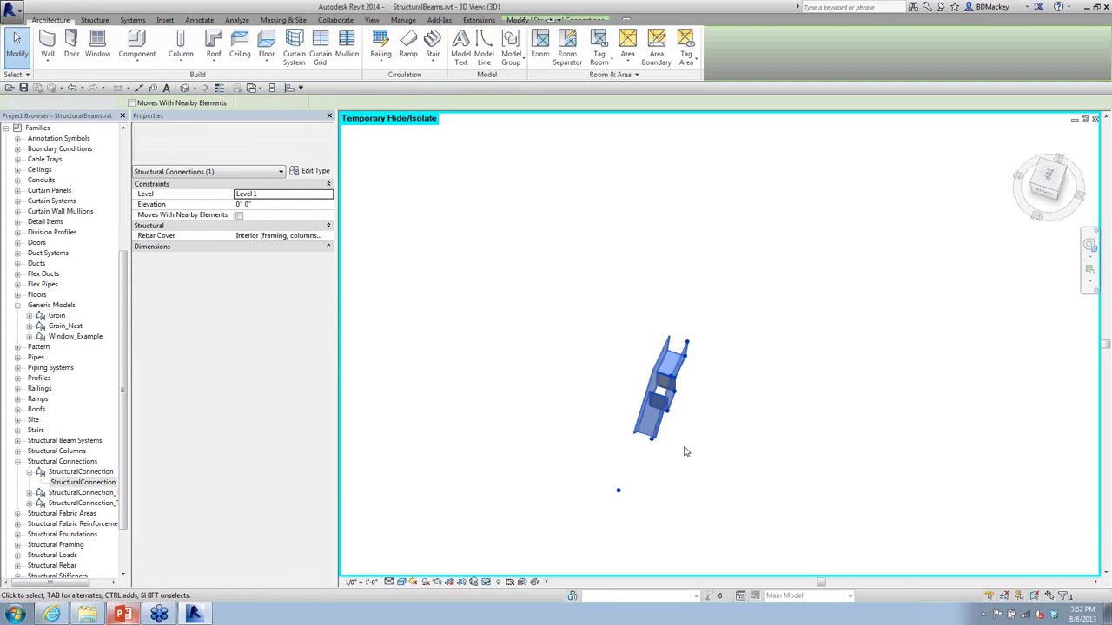
pyautogui.scroll(2, 659, 438)
pyautogui.click(658, 440)
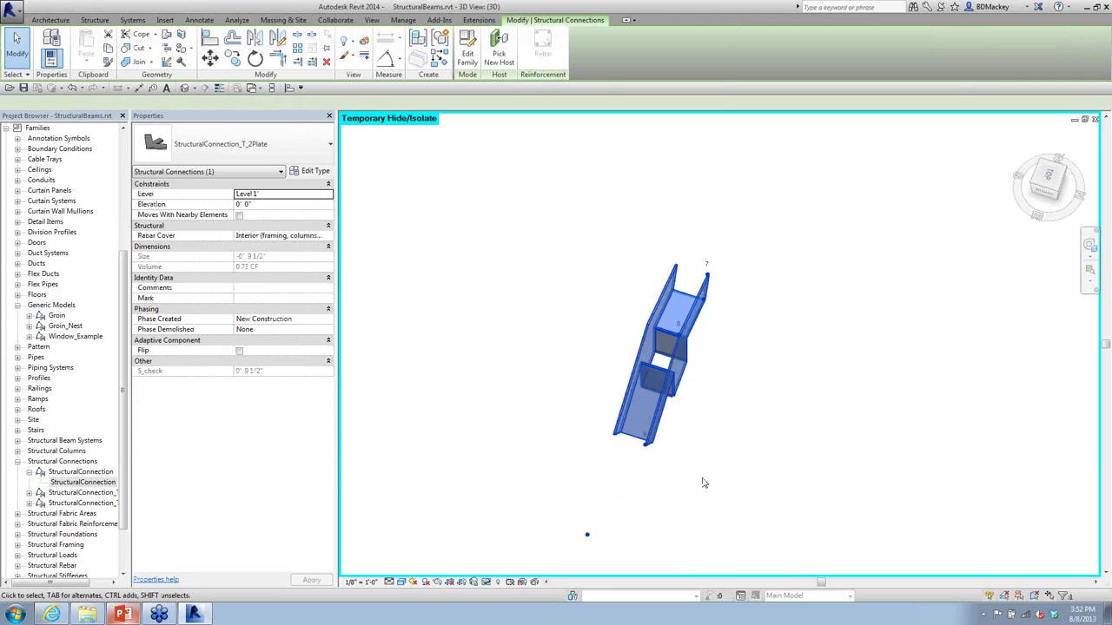
pyautogui.keyDown('shift'); pyautogui.moveTo(703, 483); pyautogui.dragTo(762, 436, button='middle'); pyautogui.keyUp('shift')
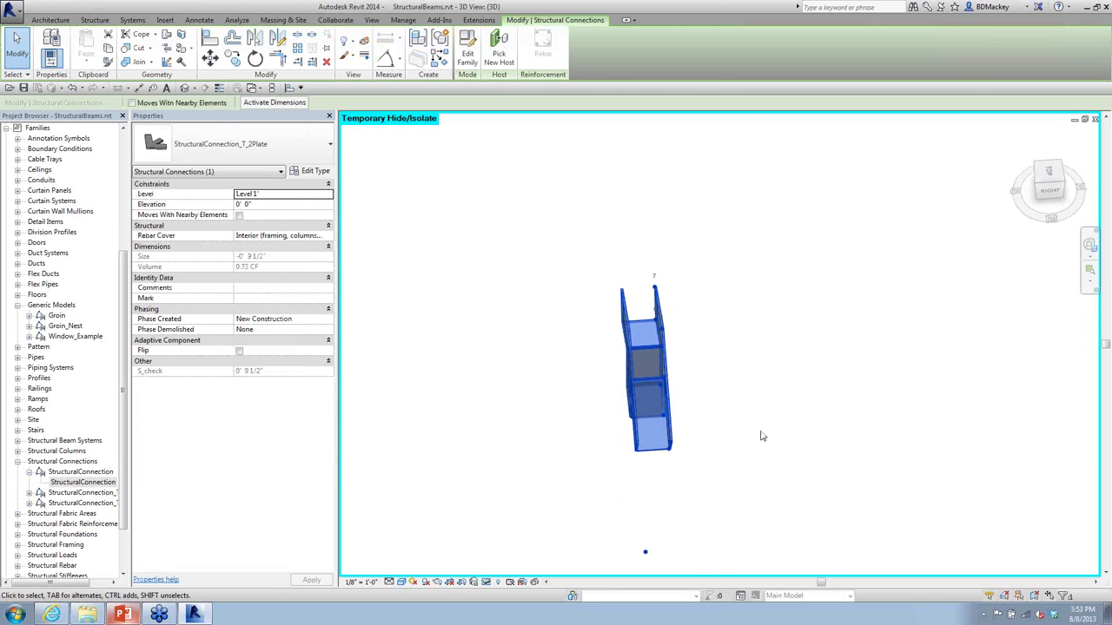
pyautogui.moveTo(710, 451)
pyautogui.keyDown('shift'); pyautogui.mouseDown(button='middle')
pyautogui.moveTo(707, 462)
pyautogui.moveTo(741, 373)
pyautogui.moveTo(576, 360)
pyautogui.moveTo(633, 369)
pyautogui.moveTo(593, 530)
pyautogui.mouseUp(button='middle'); pyautogui.keyUp('shift')
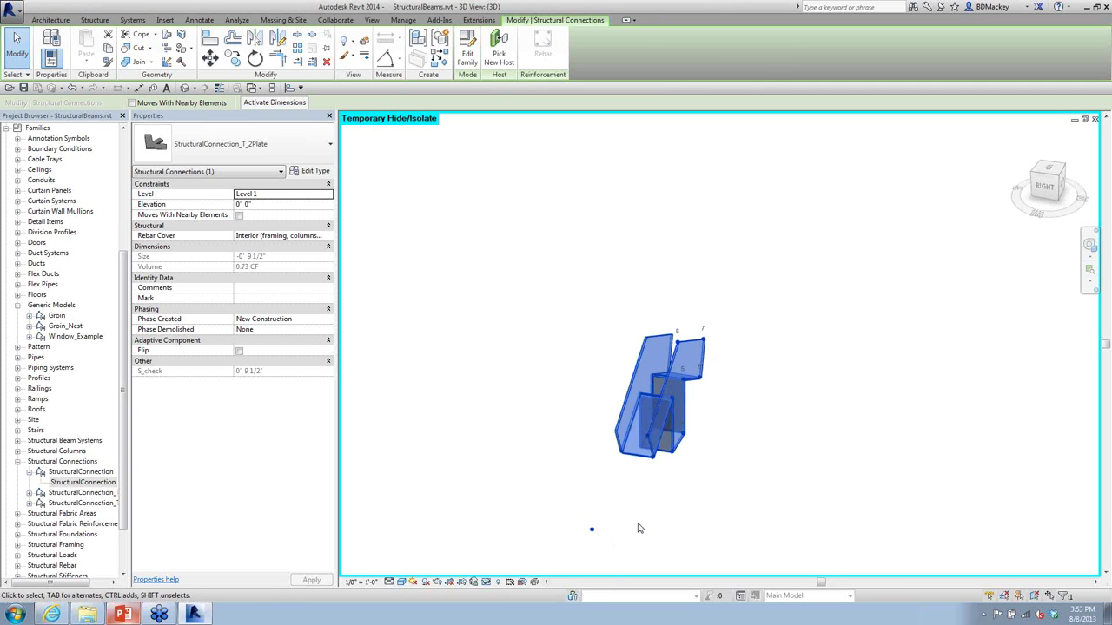
pyautogui.press('h')
pyautogui.press('r')
pyautogui.press('Escape')
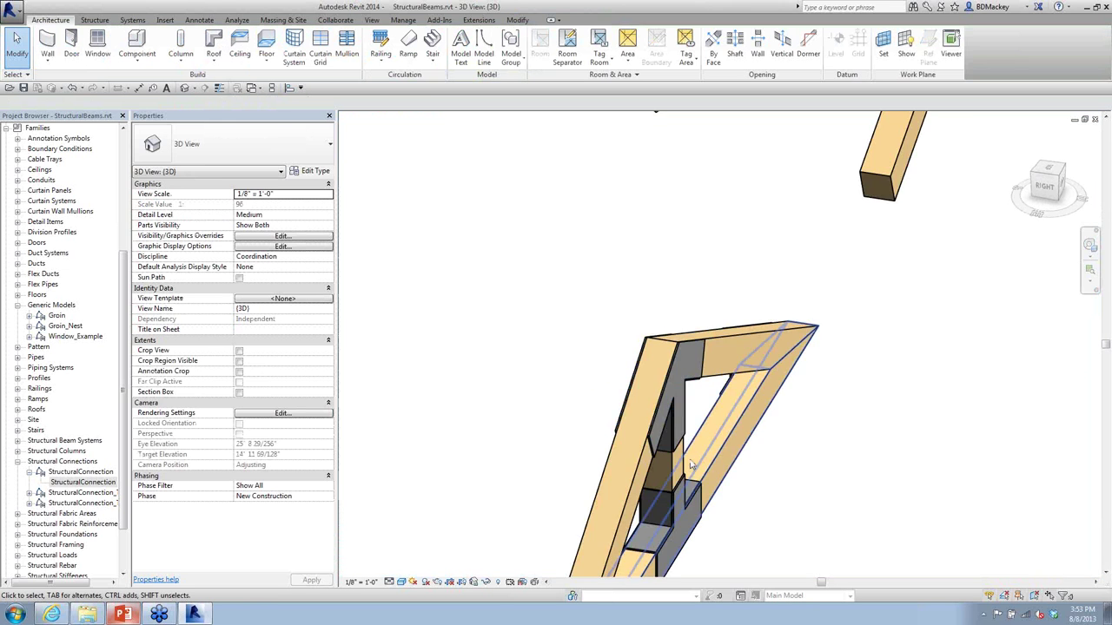
# Step: Rehost the peak connection's shape handle point from the truss's sloping timber onto the face of the lower plate connection
pyautogui.keyDown('shift'); pyautogui.moveTo(671, 408); pyautogui.dragTo(680, 500, button='middle'); pyautogui.keyUp('shift')
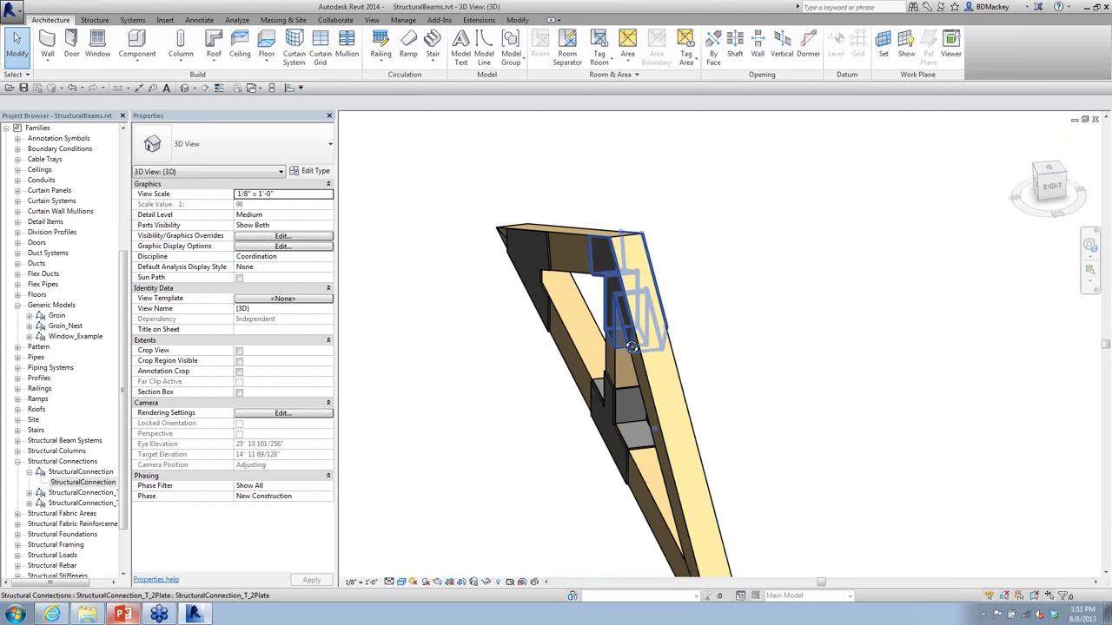
pyautogui.keyDown('shift'); pyautogui.moveTo(626, 346); pyautogui.dragTo(670, 329, button='middle'); pyautogui.keyUp('shift')
pyautogui.click(695, 426)
pyautogui.click(721, 431)
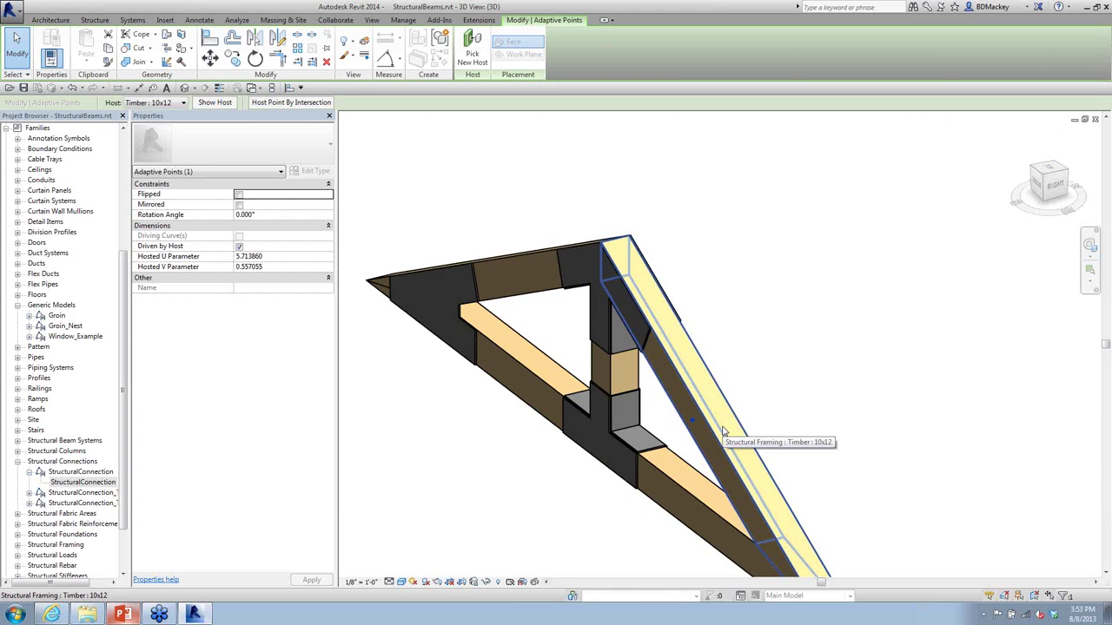
pyautogui.scroll(-3, 704, 413)
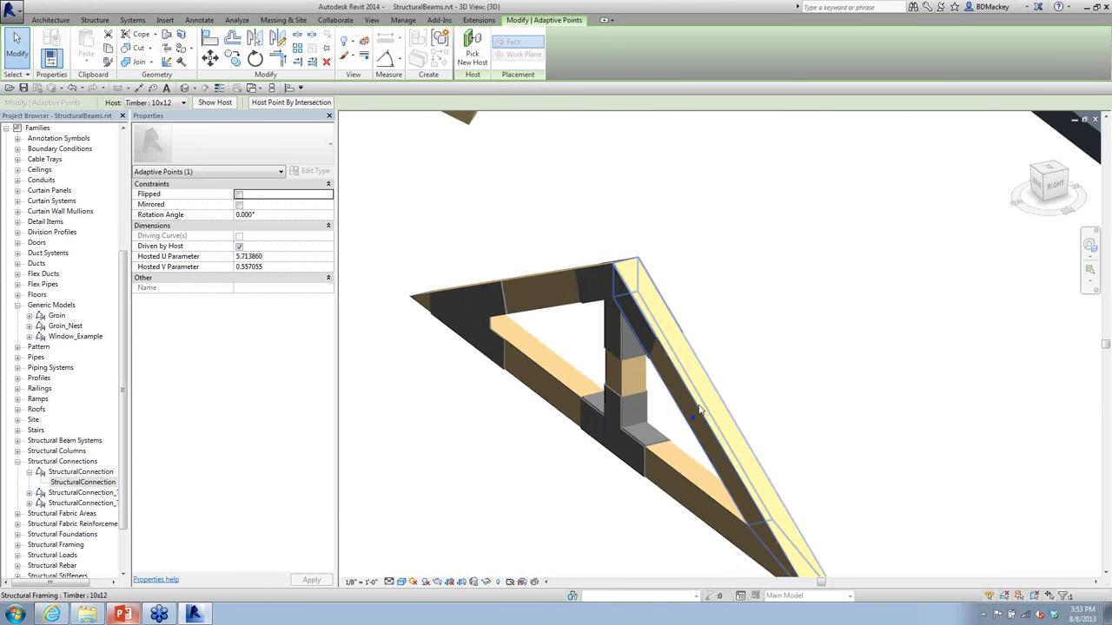
pyautogui.moveTo(701, 409); pyautogui.dragTo(729, 416, button='middle')
pyautogui.click(472, 49)
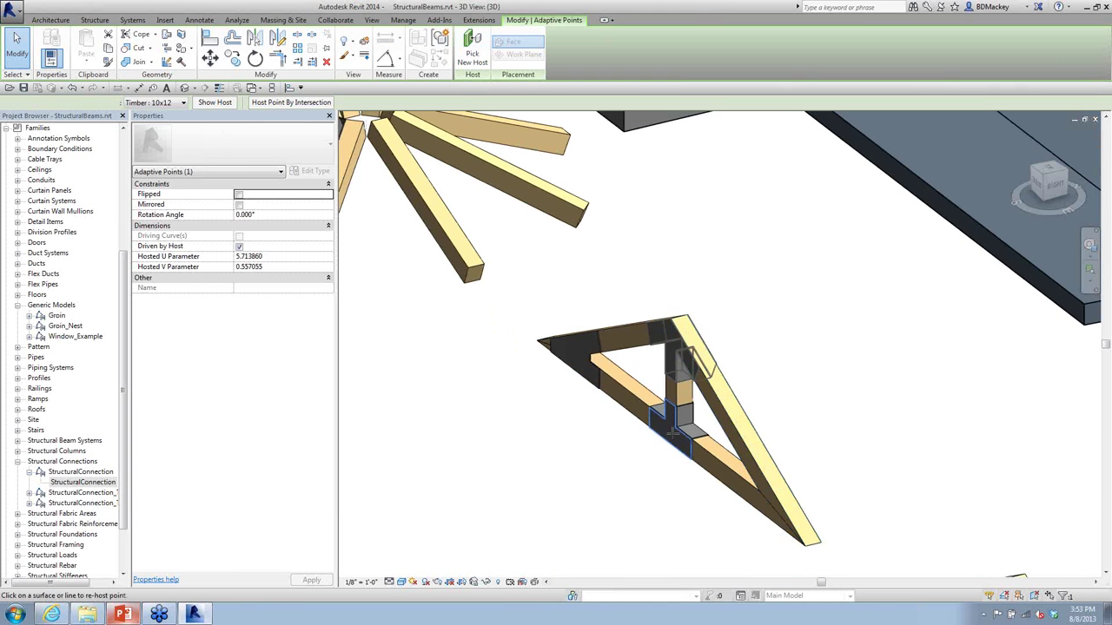
pyautogui.scroll(2, 671, 433)
pyautogui.click(671, 433)
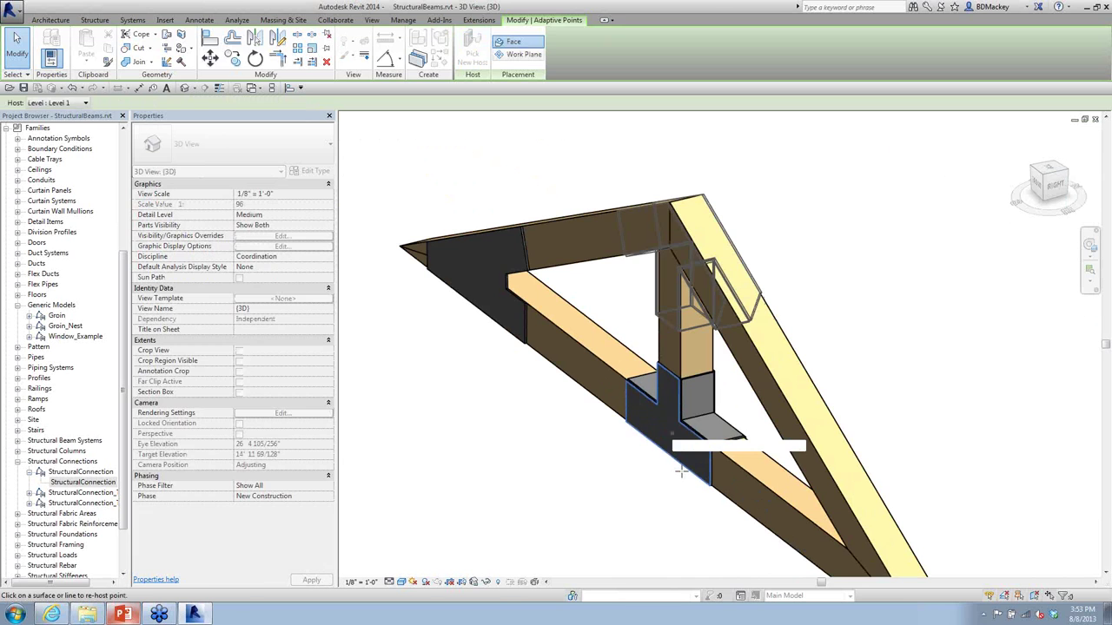
pyautogui.scroll(4, 733, 329)
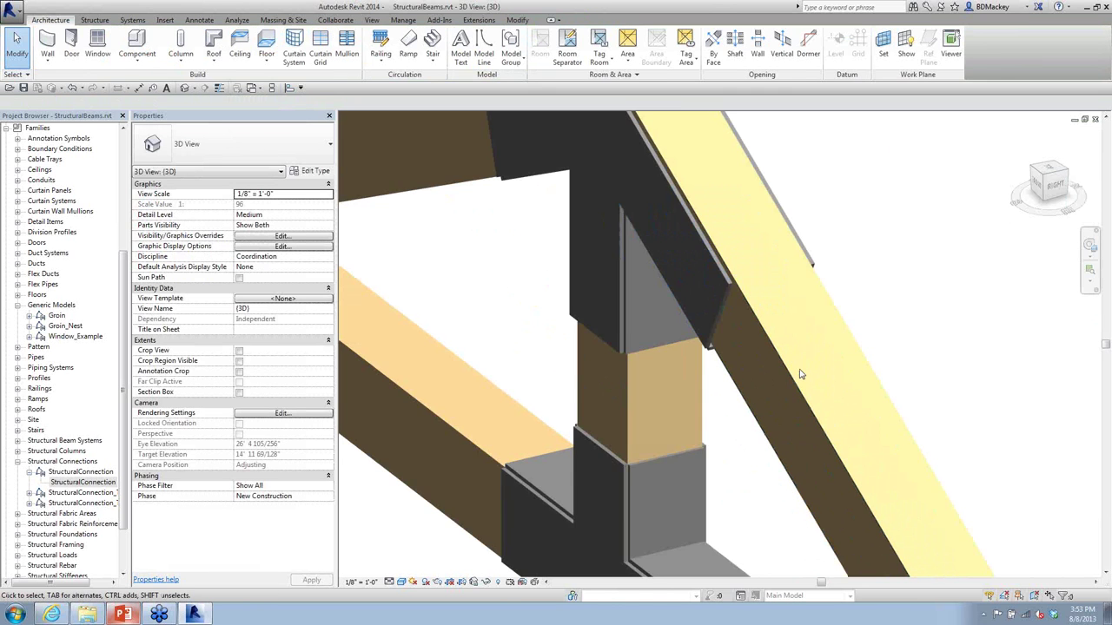
# Step: Rehost the peak connection's shape handle point from the lower plate connection onto the long wall face of the rectangular enclosure
pyautogui.scroll(-5, 732, 325)
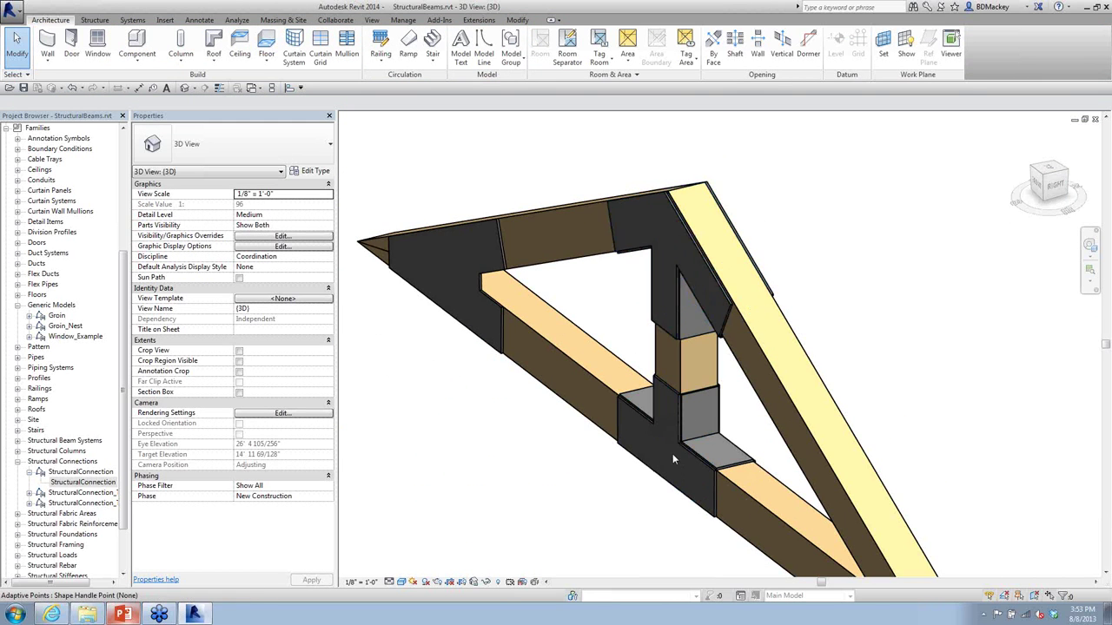
pyautogui.click(686, 443)
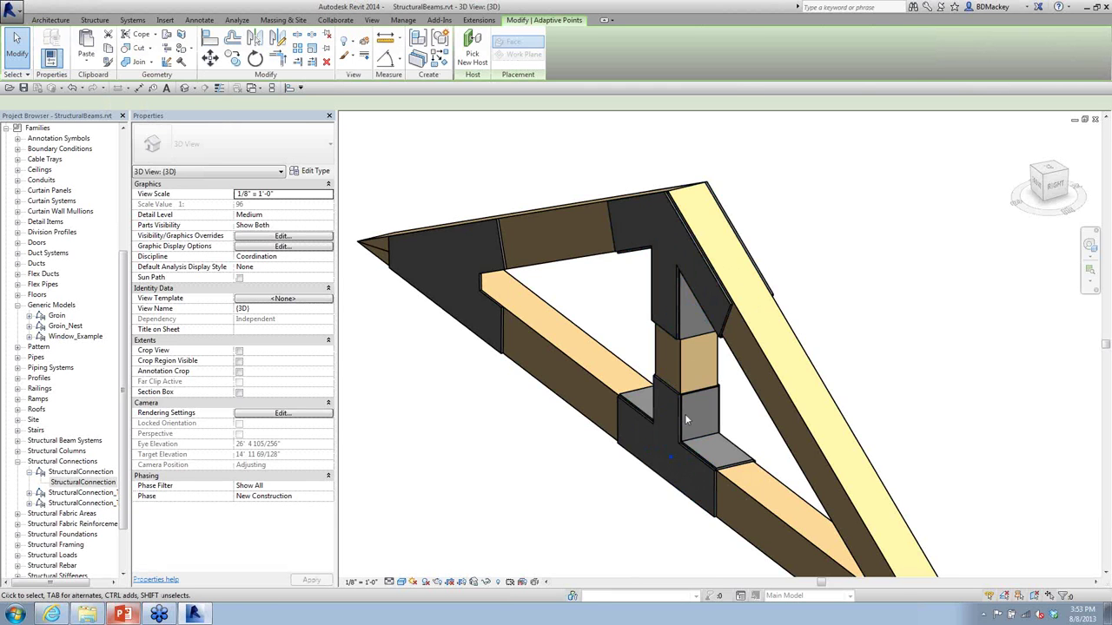
pyautogui.scroll(-8, 686, 426)
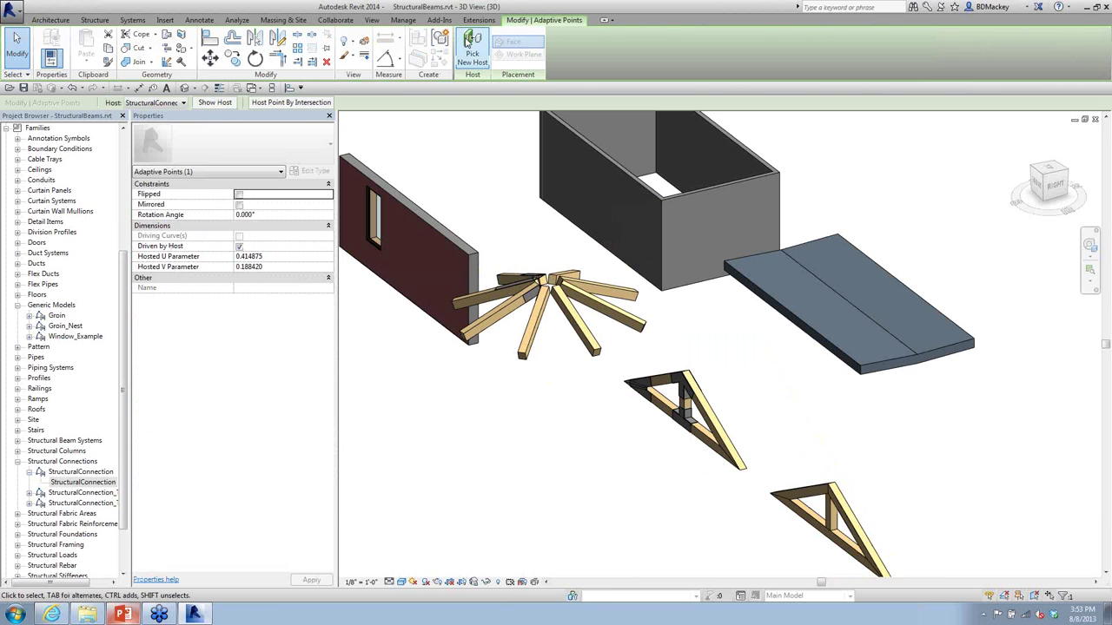
pyautogui.click(704, 365)
pyautogui.keyDown('shift'); pyautogui.moveTo(689, 467); pyautogui.dragTo(612, 282, button='middle'); pyautogui.keyUp('shift')
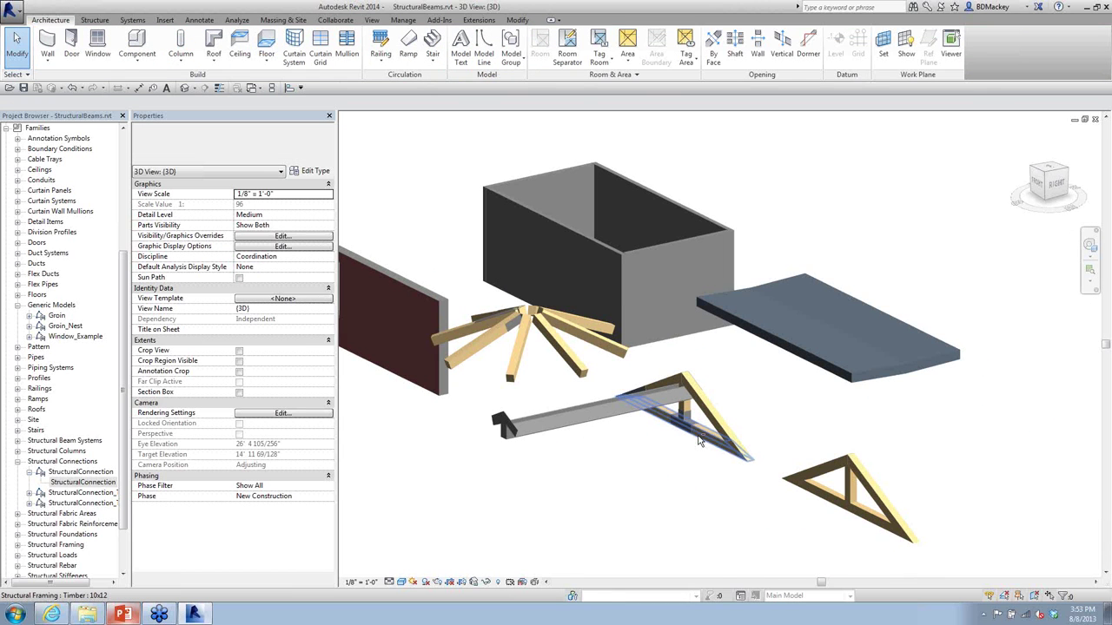
pyautogui.click(667, 344)
pyautogui.press('Escape')
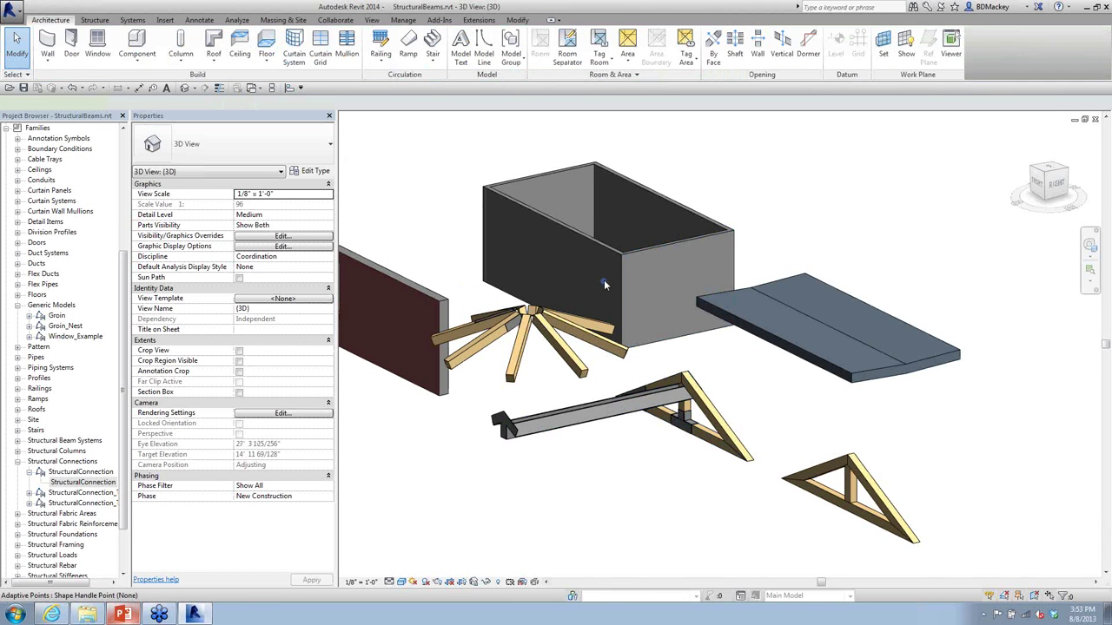
# Step: Rehost the shape handle point from the wall back onto the sloping 10x12 timber's side face near the truss peak
pyautogui.click(604, 281)
pyautogui.click(472, 50)
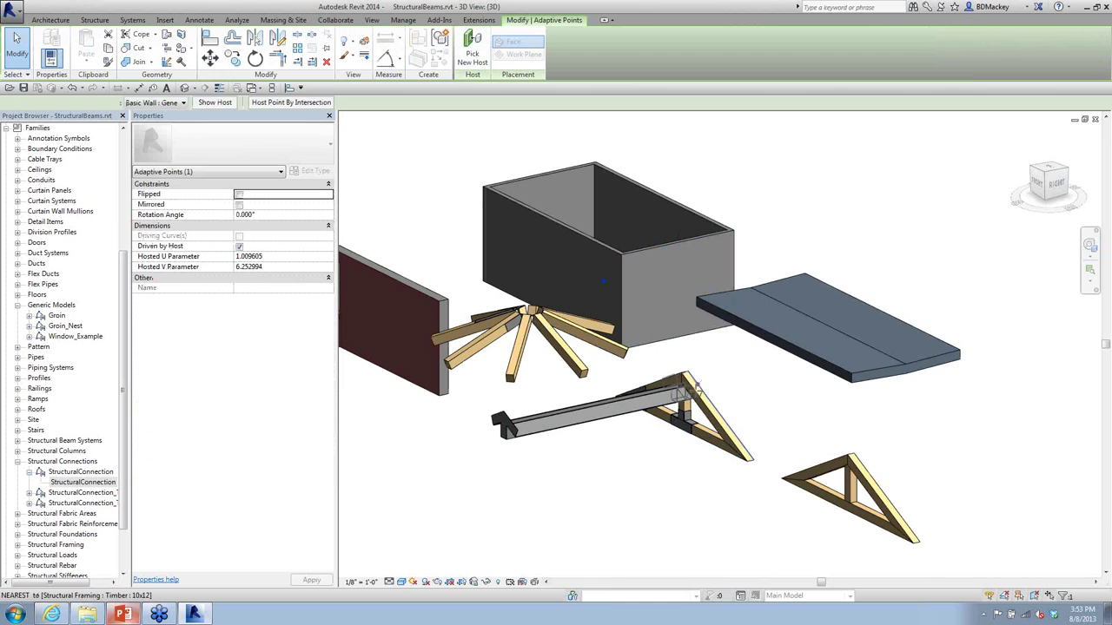
pyautogui.scroll(10, 685, 389)
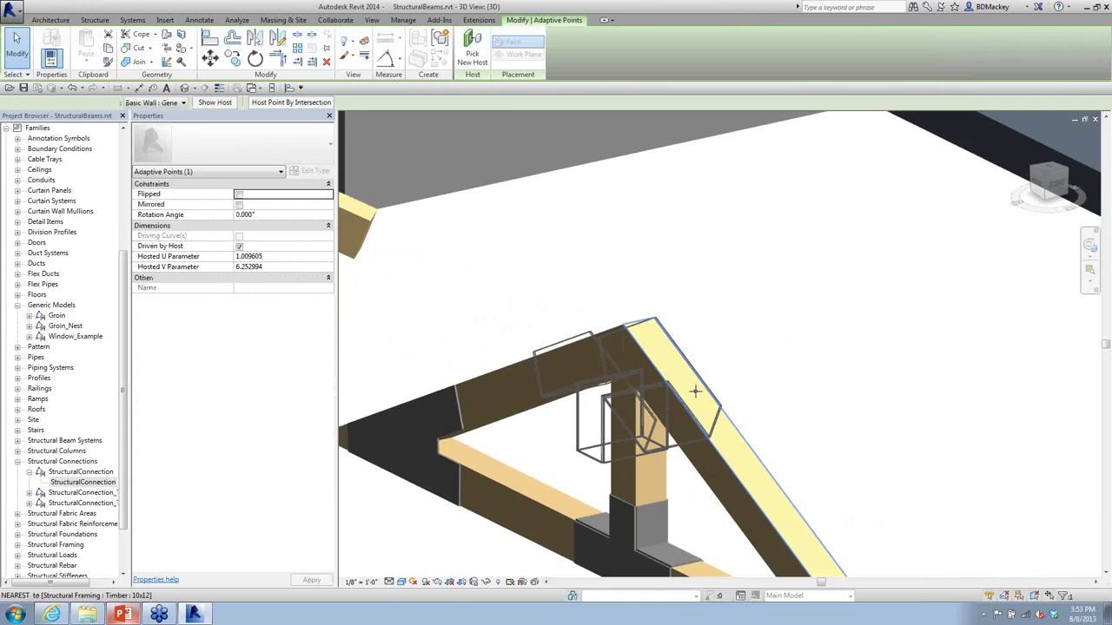
pyautogui.click(673, 437)
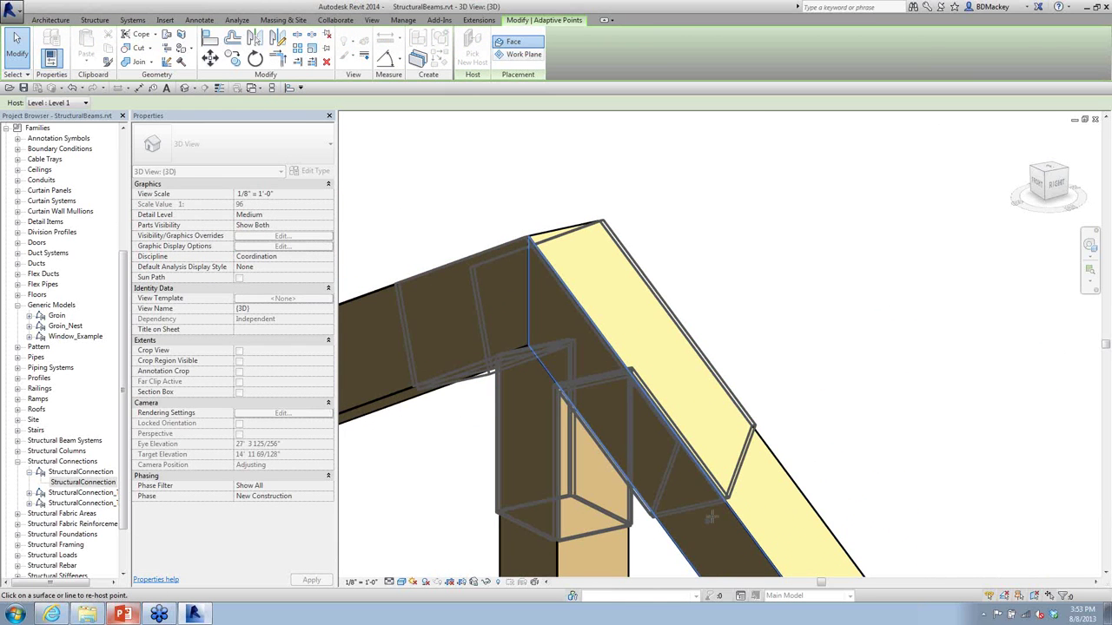
pyautogui.rightClick(675, 302)
pyautogui.click(705, 316)
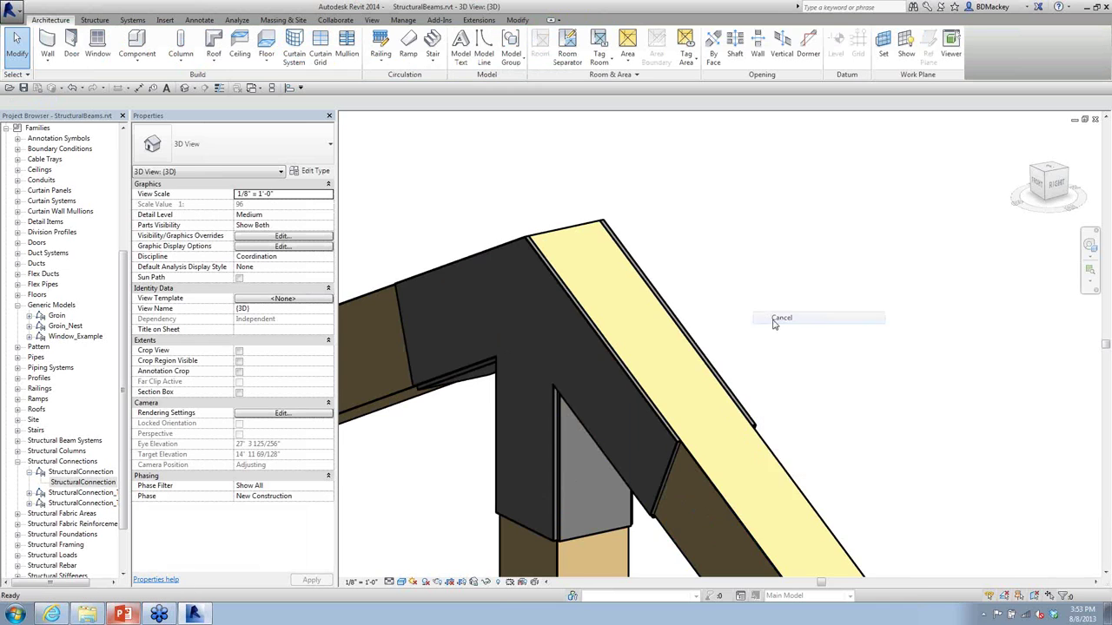
pyautogui.scroll(-3, 734, 373)
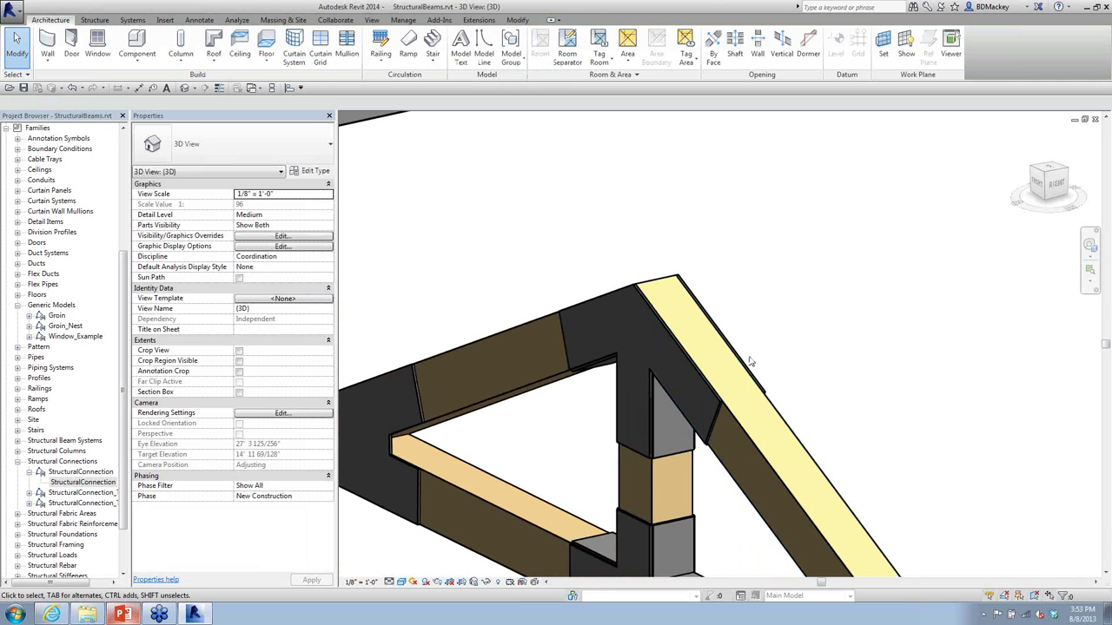
pyautogui.click(695, 372)
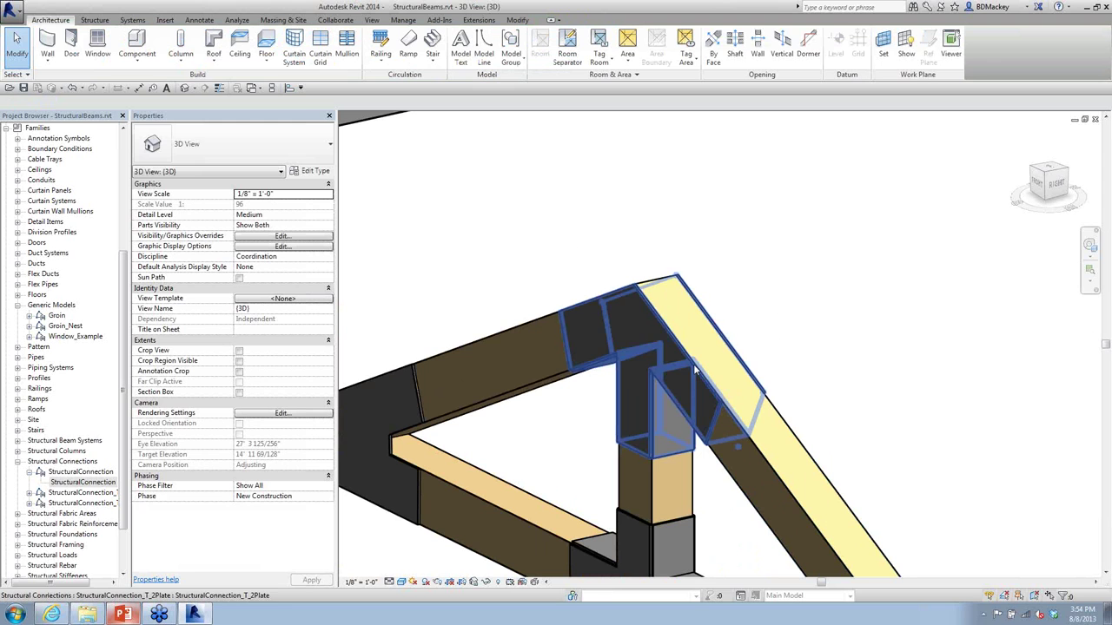
pyautogui.press('Delete')
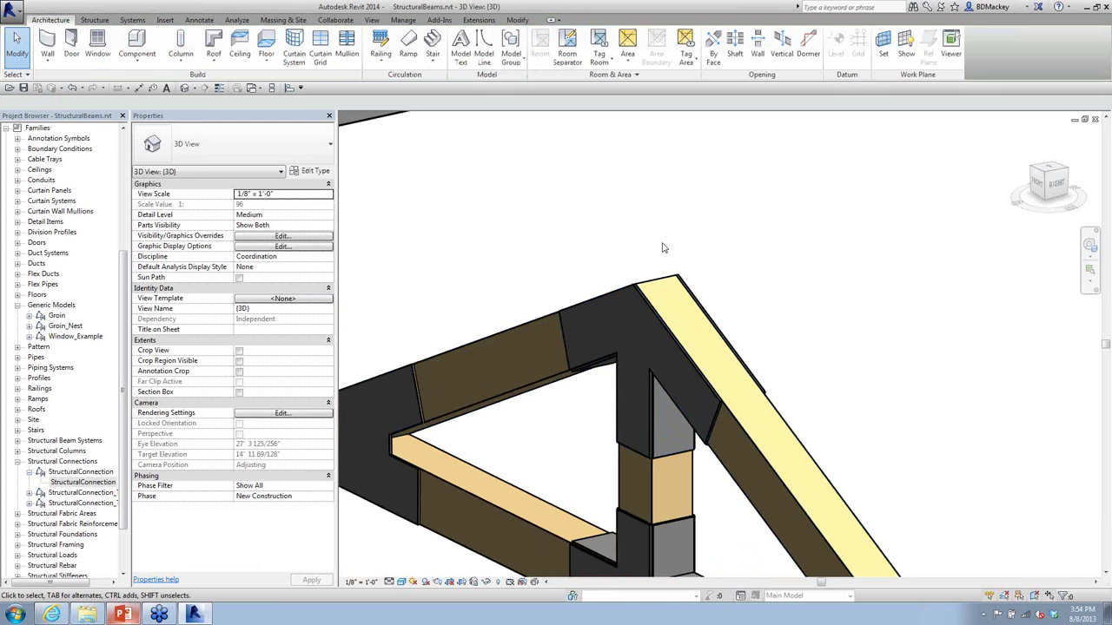
pyautogui.scroll(-3, 663, 242)
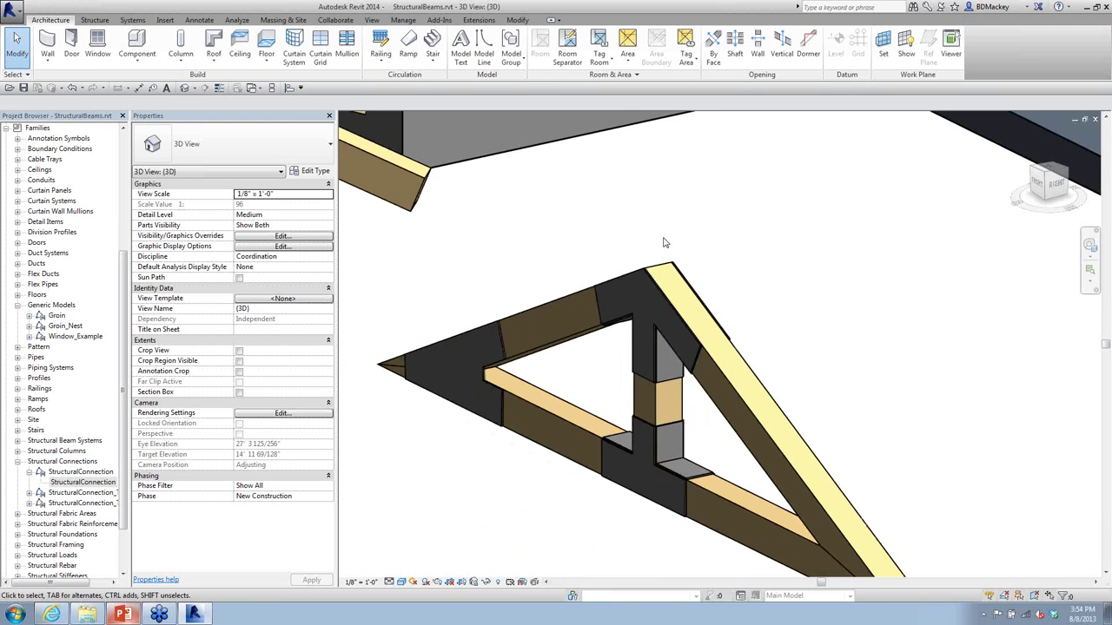
# Step: Try to change the two sloping timbers meeting at the truss peak to type Timber 12x14, and cancel the change
pyautogui.click(732, 388)
pyautogui.keyDown('shift'); pyautogui.moveTo(733, 388); pyautogui.dragTo(633, 404, button='middle'); pyautogui.keyUp('shift')
pyautogui.scroll(5, 874, 381)
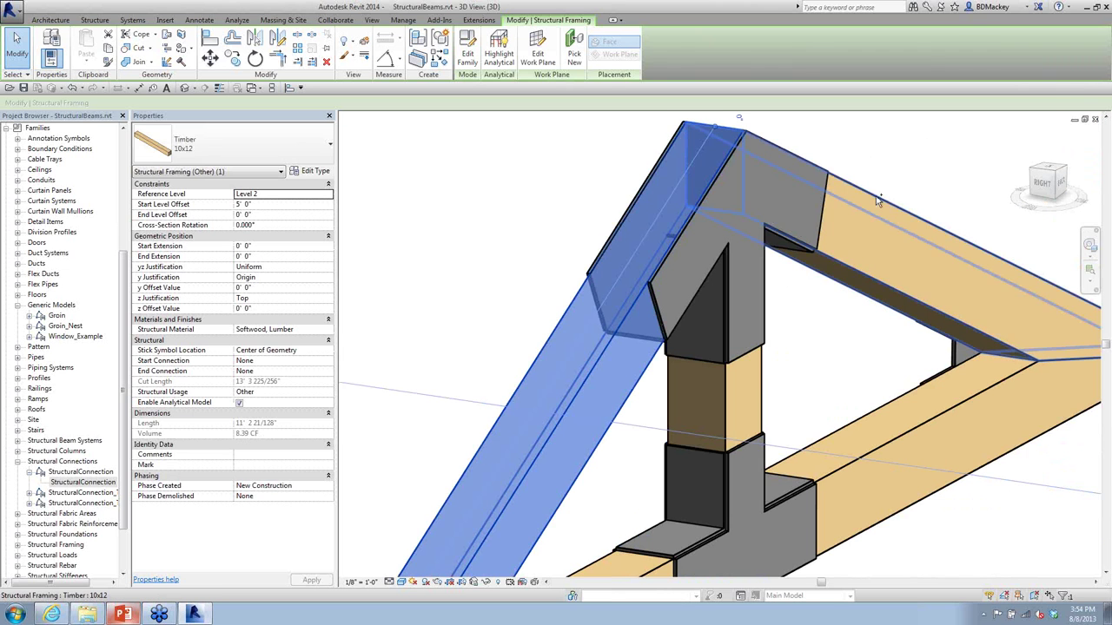
pyautogui.keyDown('ctrl'); pyautogui.click(863, 212); pyautogui.keyUp('ctrl')
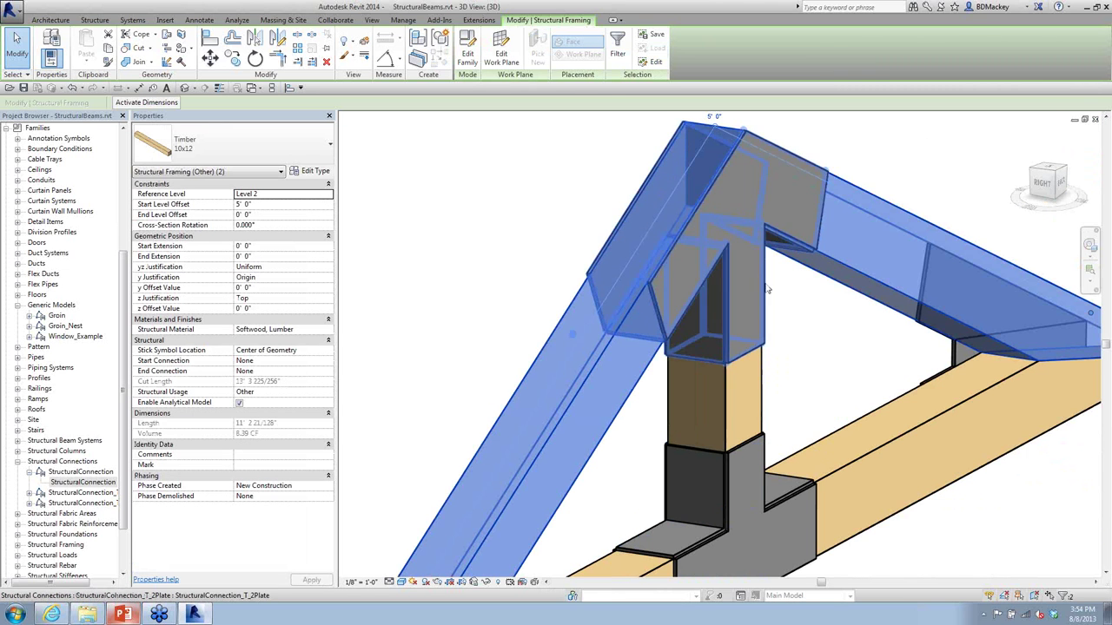
pyautogui.click(209, 142)
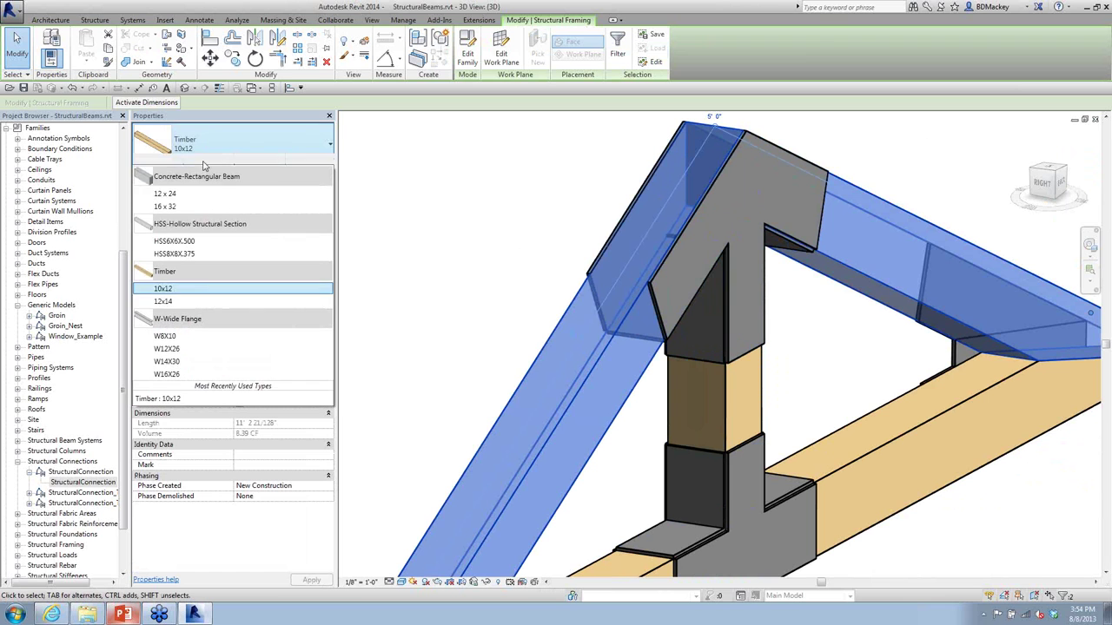
pyautogui.click(491, 330)
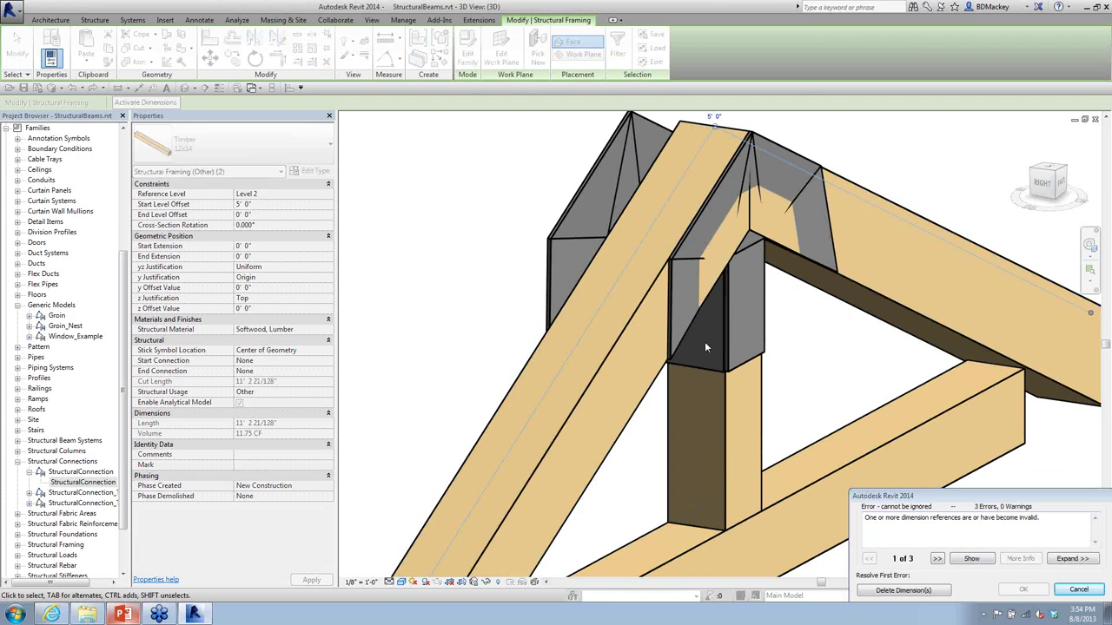
pyautogui.click(1077, 590)
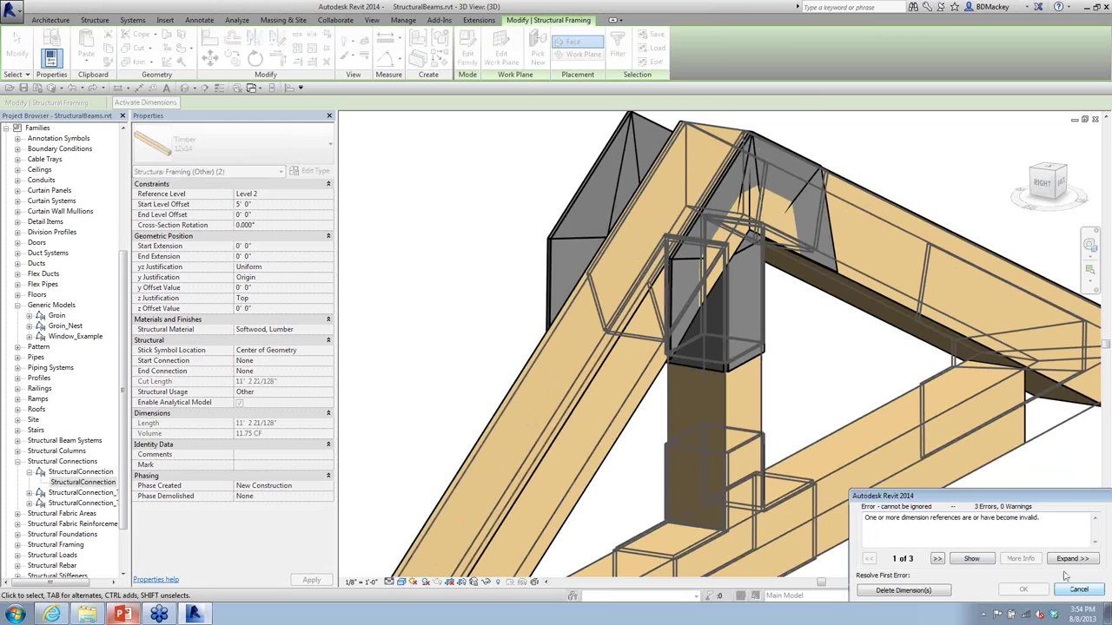
# Step: Duplicate the truss post's column type as 10x12 2 and set its b dimension to 11.5
pyautogui.click(738, 395)
pyautogui.click(291, 152)
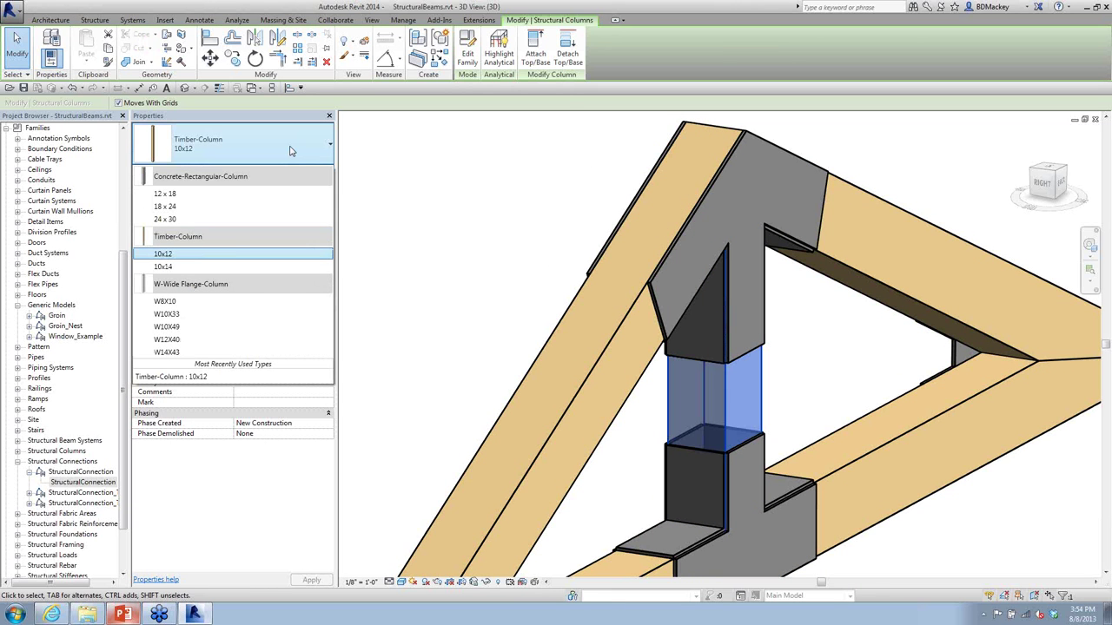
pyautogui.click(291, 151)
pyautogui.click(309, 172)
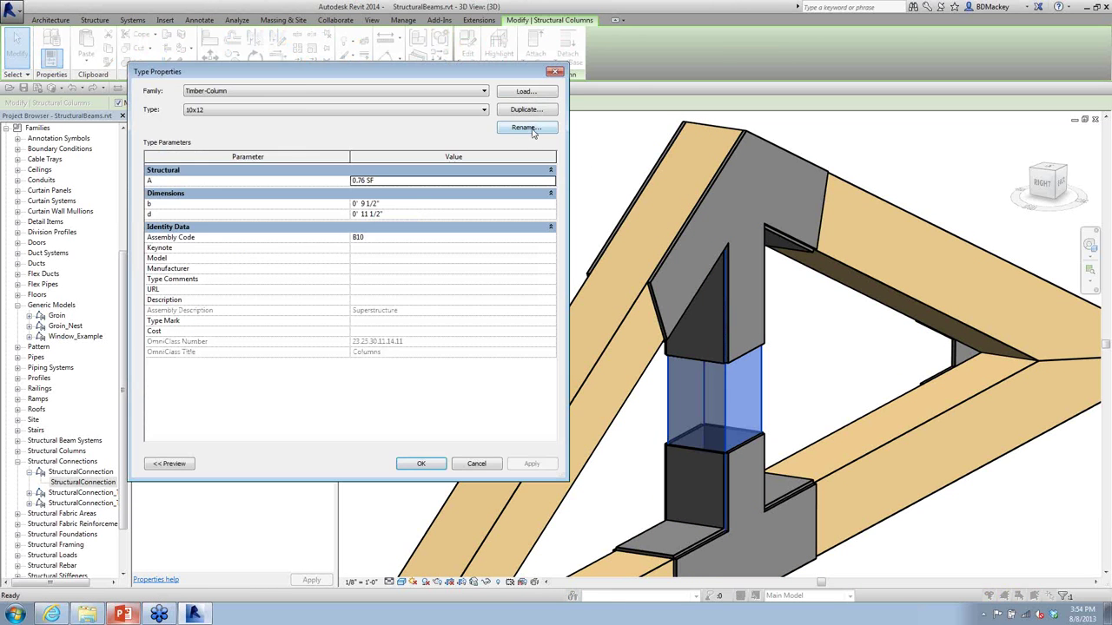
pyautogui.click(526, 109)
pyautogui.press('Return')
pyautogui.click(401, 203)
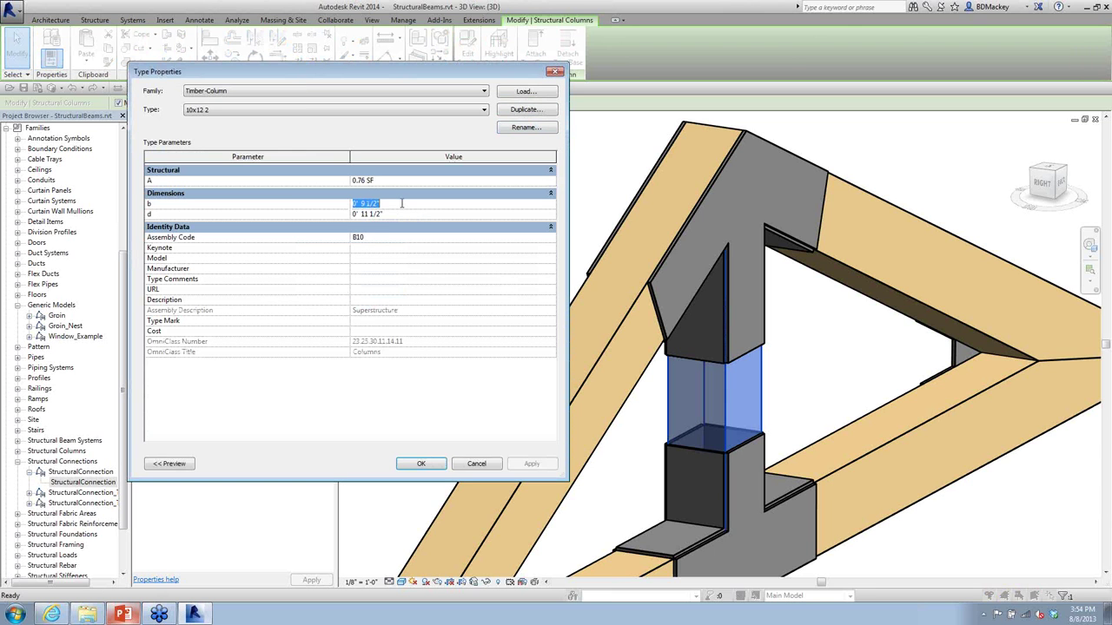
pyautogui.write('11.5')
pyautogui.click(420, 463)
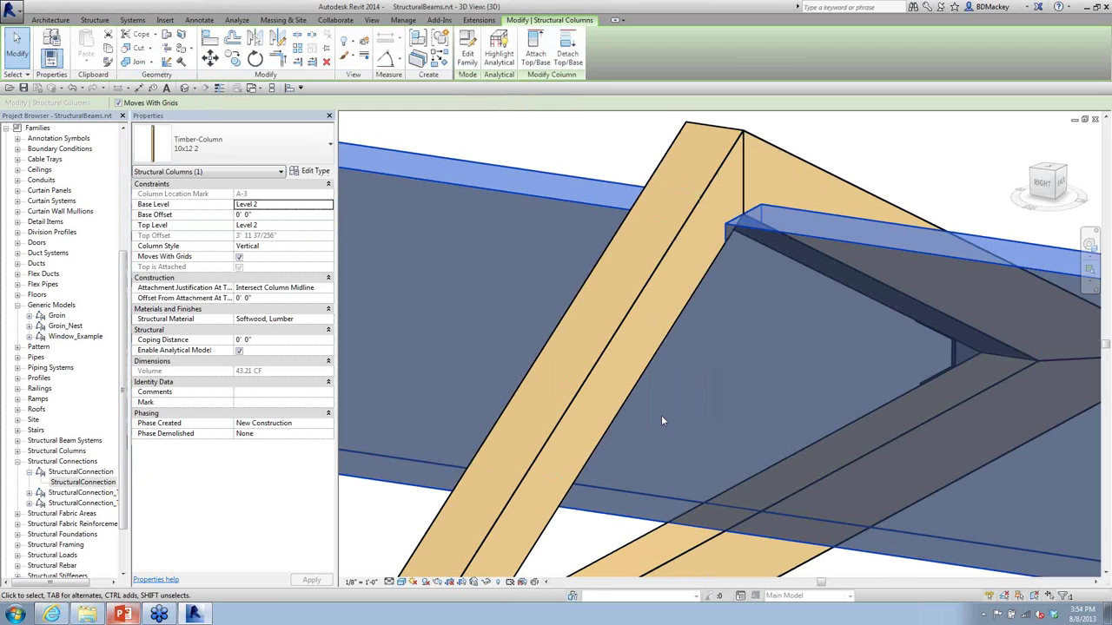
# Step: Undo the size change of the truss post to bring back the post and its connections
pyautogui.scroll(-5, 648, 384)
pyautogui.click(648, 385)
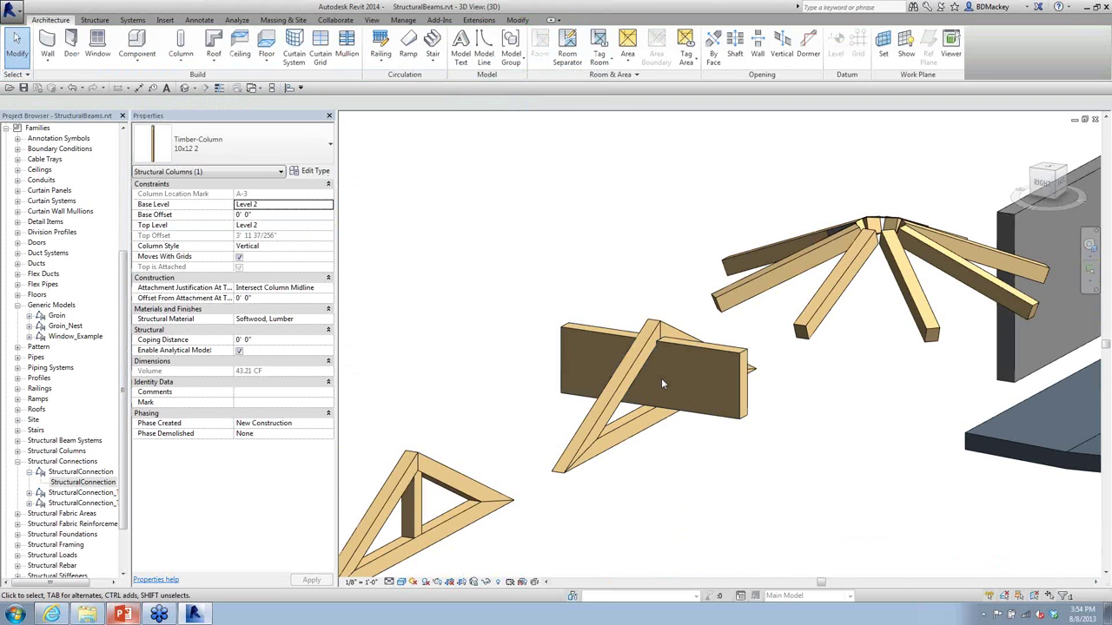
pyautogui.click(667, 407)
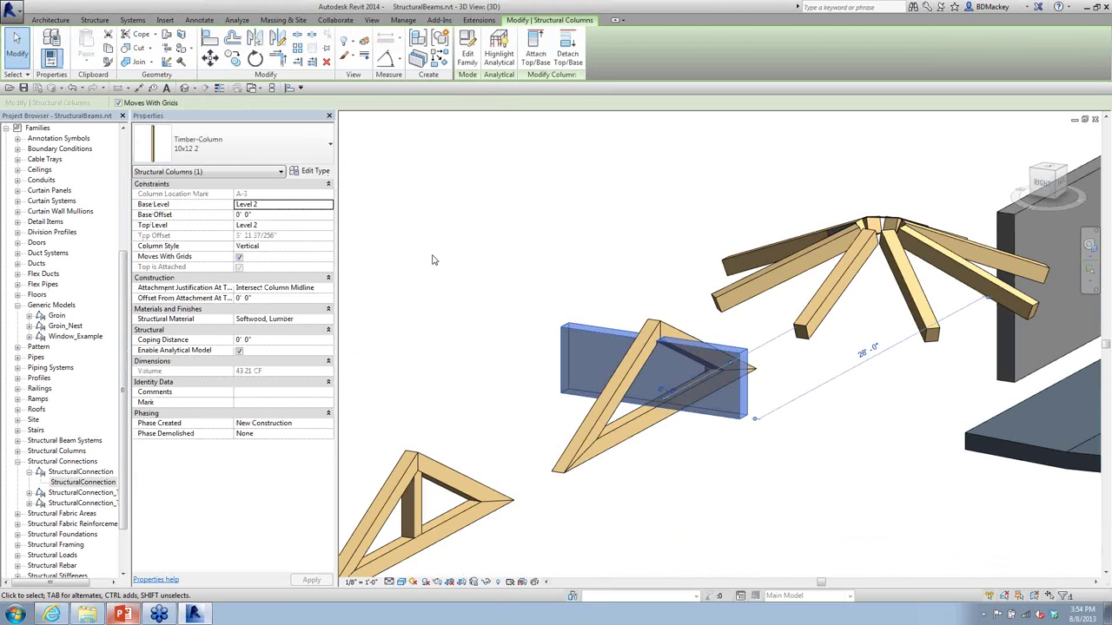
pyautogui.scroll(3, 654, 374)
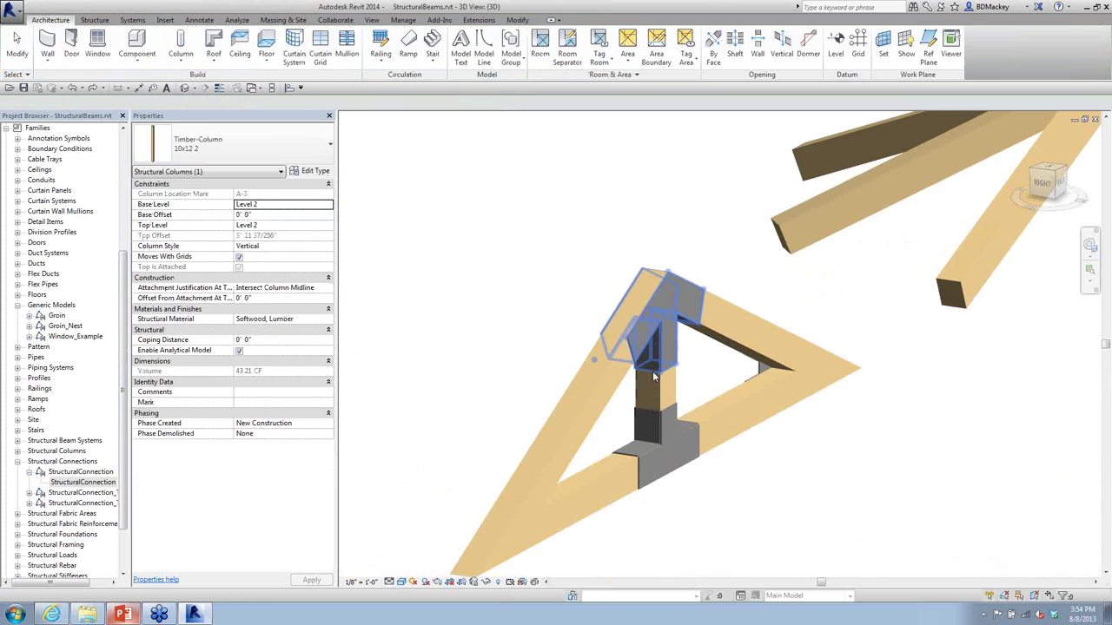
# Step: Duplicate the truss post's column type as 10x12 3 and set its b dimension to 11.5"
pyautogui.click(653, 375)
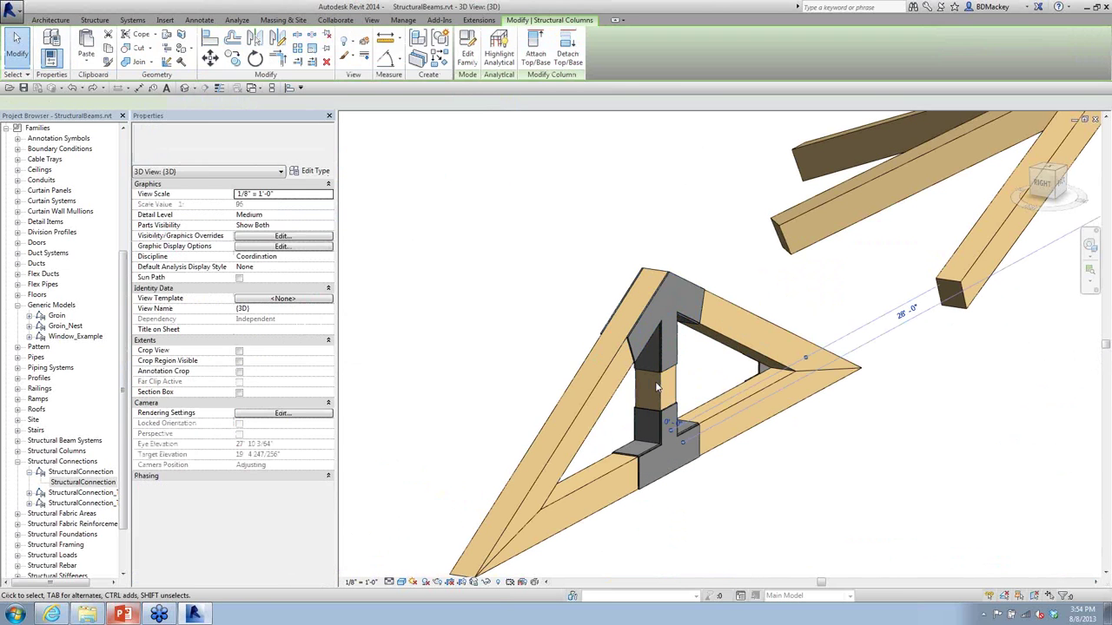
pyautogui.click(310, 172)
pyautogui.click(541, 108)
pyautogui.write('10x12 3')
pyautogui.click(360, 298)
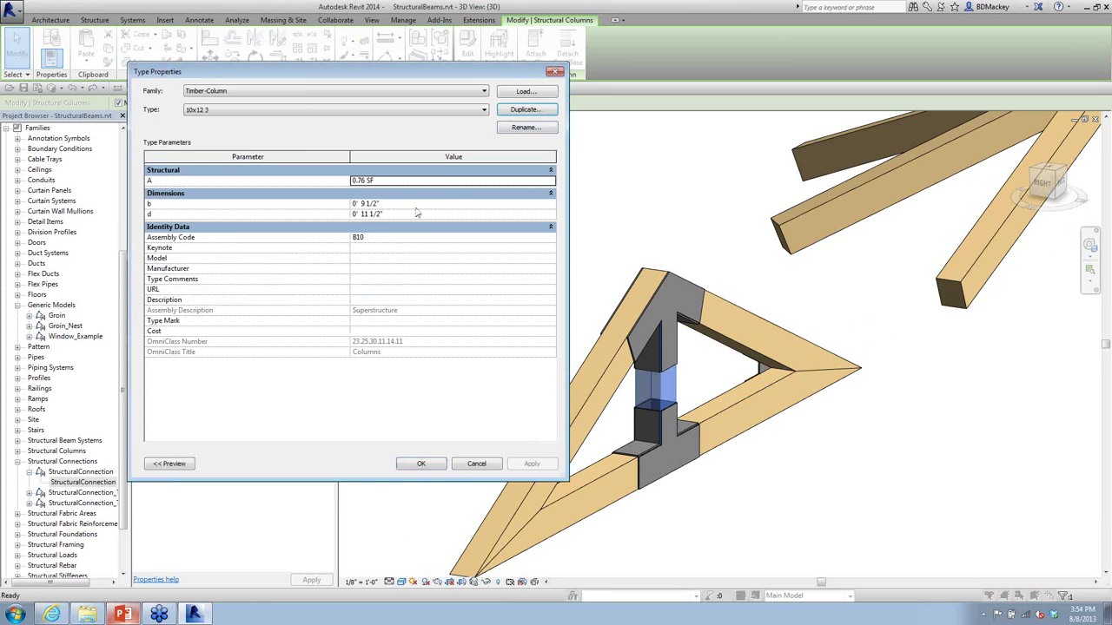
pyautogui.click(414, 204)
pyautogui.write('11')
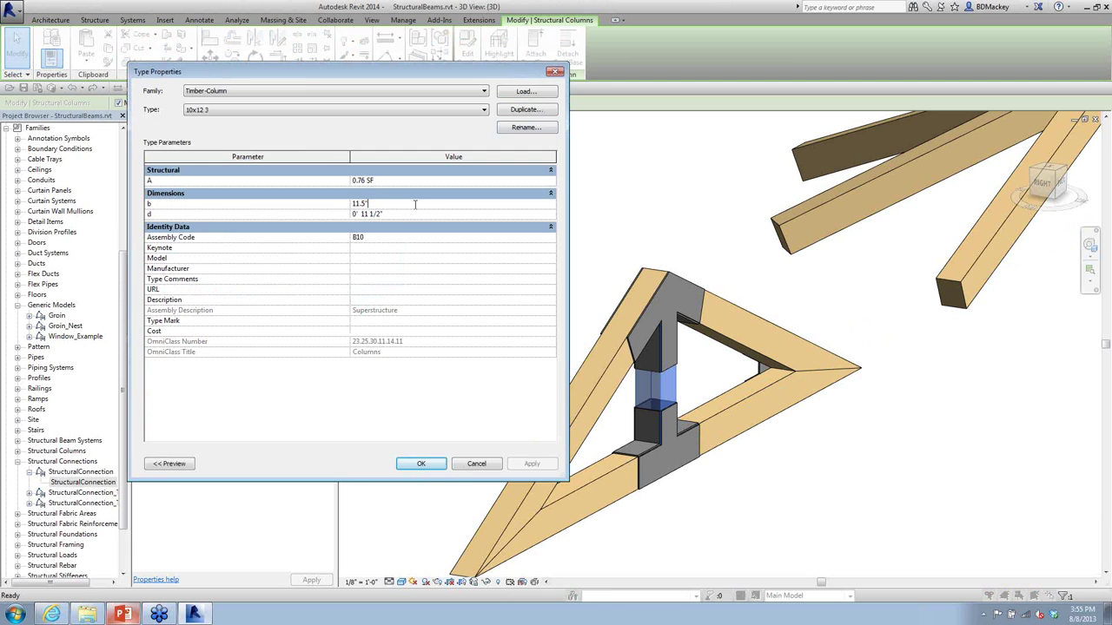
pyautogui.click(434, 463)
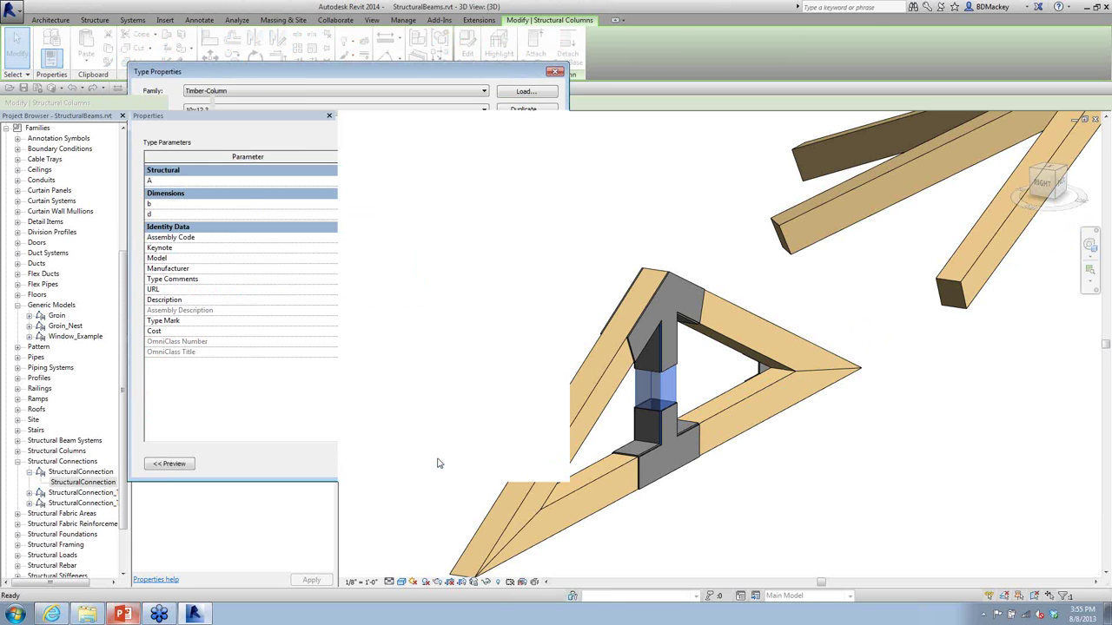
pyautogui.press('Escape')
# Step: Examine the resized post where it meets the truss timbers, and undo the post's size change
pyautogui.scroll(3, 676, 338)
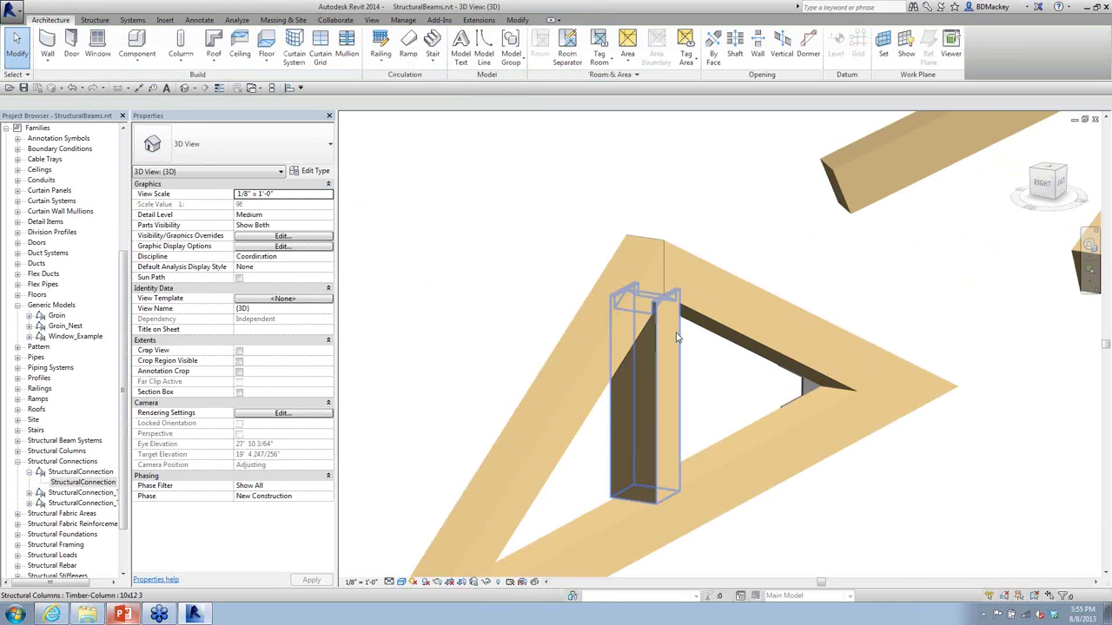
pyautogui.keyDown('shift'); pyautogui.moveTo(676, 338); pyautogui.dragTo(704, 427, button='middle'); pyautogui.keyUp('shift')
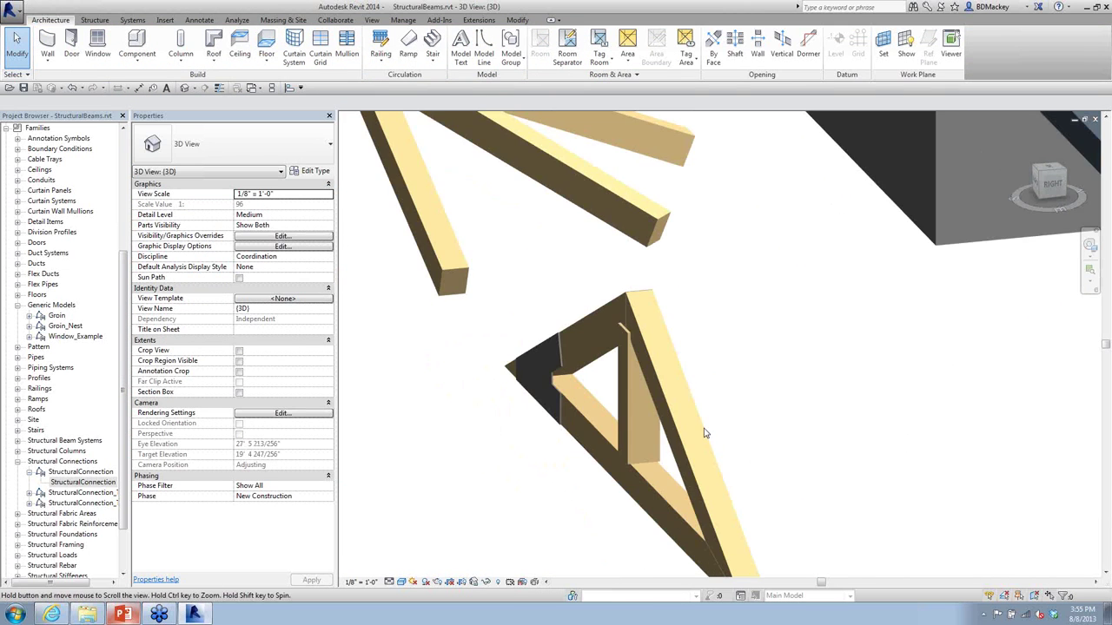
pyautogui.scroll(2, 630, 352)
pyautogui.click(629, 360)
pyautogui.keyDown('shift'); pyautogui.moveTo(629, 360); pyautogui.dragTo(655, 410, button='middle'); pyautogui.keyUp('shift')
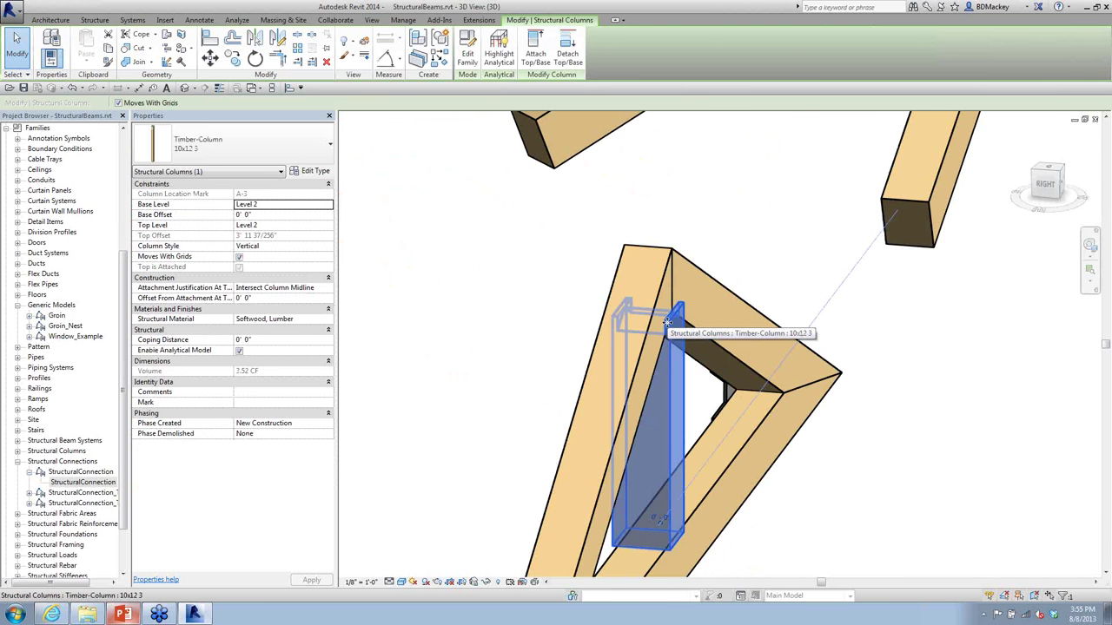
pyautogui.hotkey('ctrl', 'z')
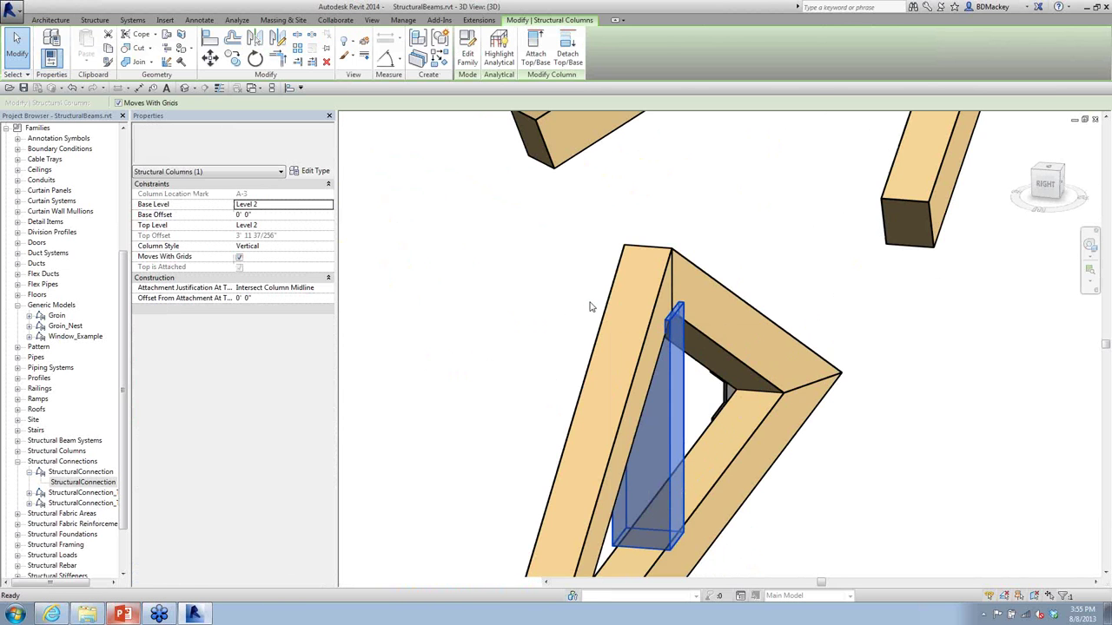
# Step: Select the truss post together with the adjoining sloping timber at the peak, and clear the selection
pyautogui.scroll(1, 658, 415)
pyautogui.moveTo(539, 406); pyautogui.dragTo(636, 384, button='middle')
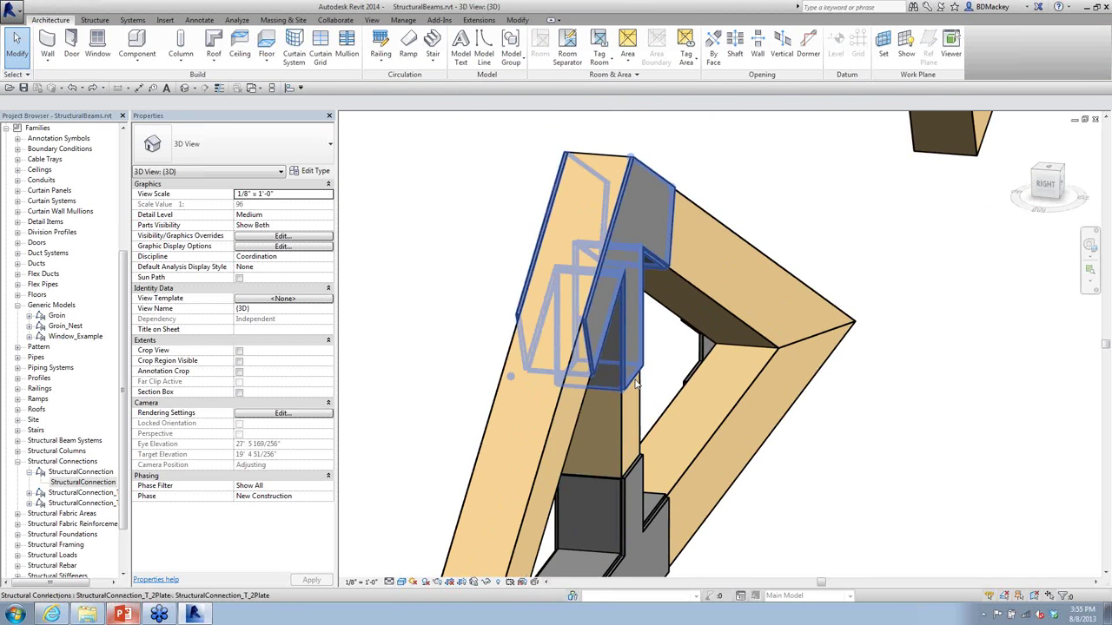
pyautogui.click(643, 408)
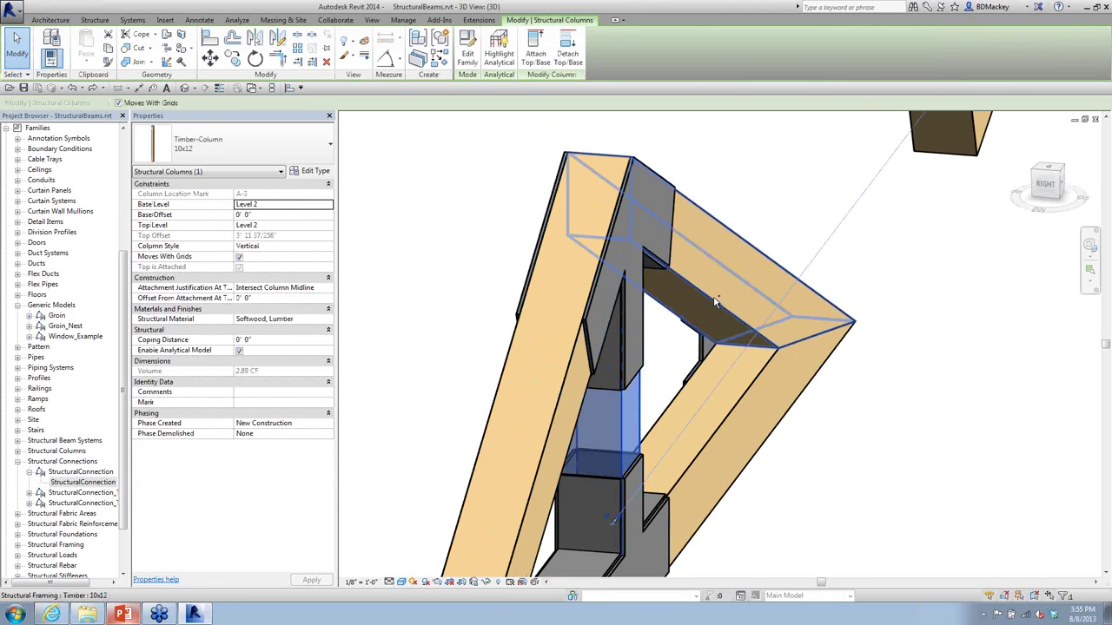
pyautogui.keyDown('ctrl'); pyautogui.click(676, 294); pyautogui.keyUp('ctrl')
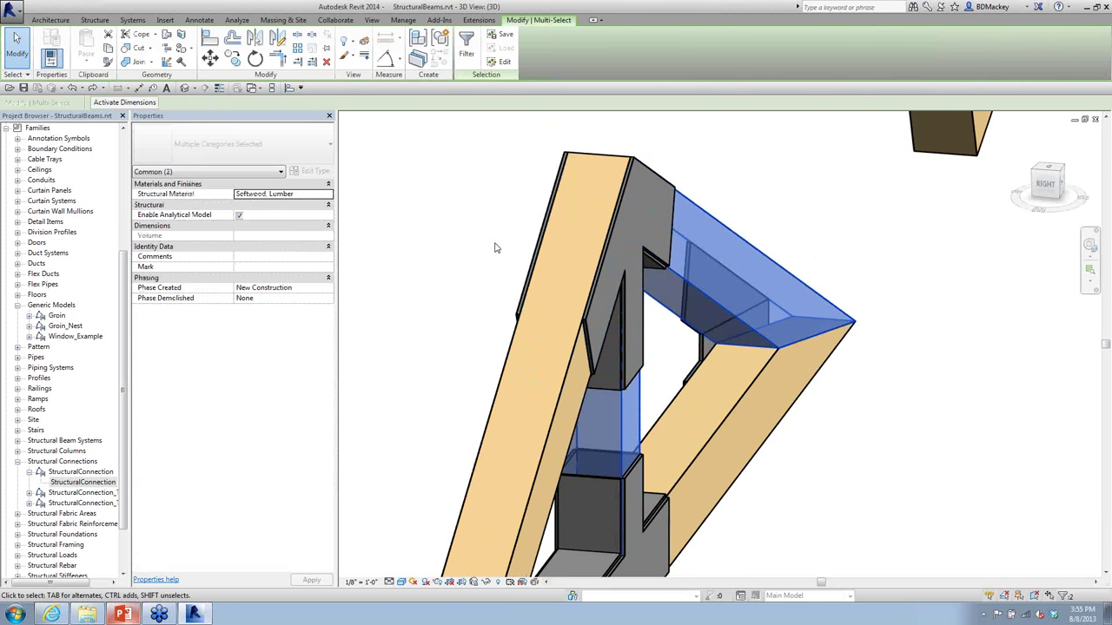
pyautogui.click(496, 246)
# Step: Bring in the StructuralConnection_T_Plate type from the structural connection families for placement on the bare timber truss
pyautogui.scroll(-2, 722, 365)
pyautogui.scroll(-3, 757, 401)
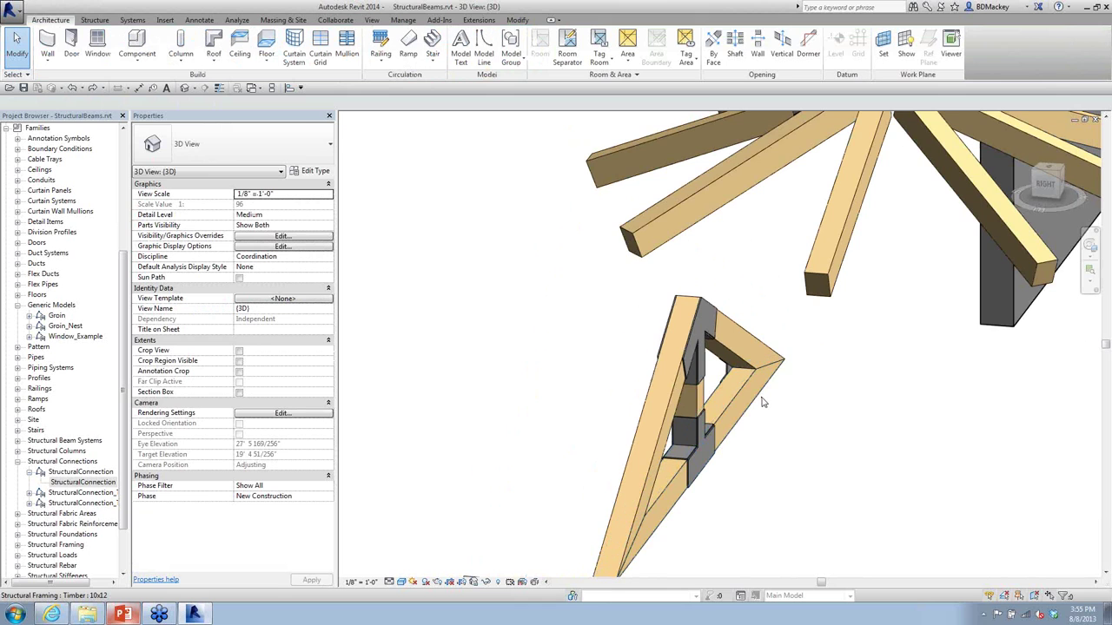
pyautogui.scroll(-3, 762, 402)
pyautogui.moveTo(758, 415)
pyautogui.keyDown('shift'); pyautogui.mouseDown(button='middle')
pyautogui.moveTo(776, 421)
pyautogui.moveTo(738, 422)
pyautogui.mouseUp(button='middle'); pyautogui.keyUp('shift')
pyautogui.scroll(5, 738, 422)
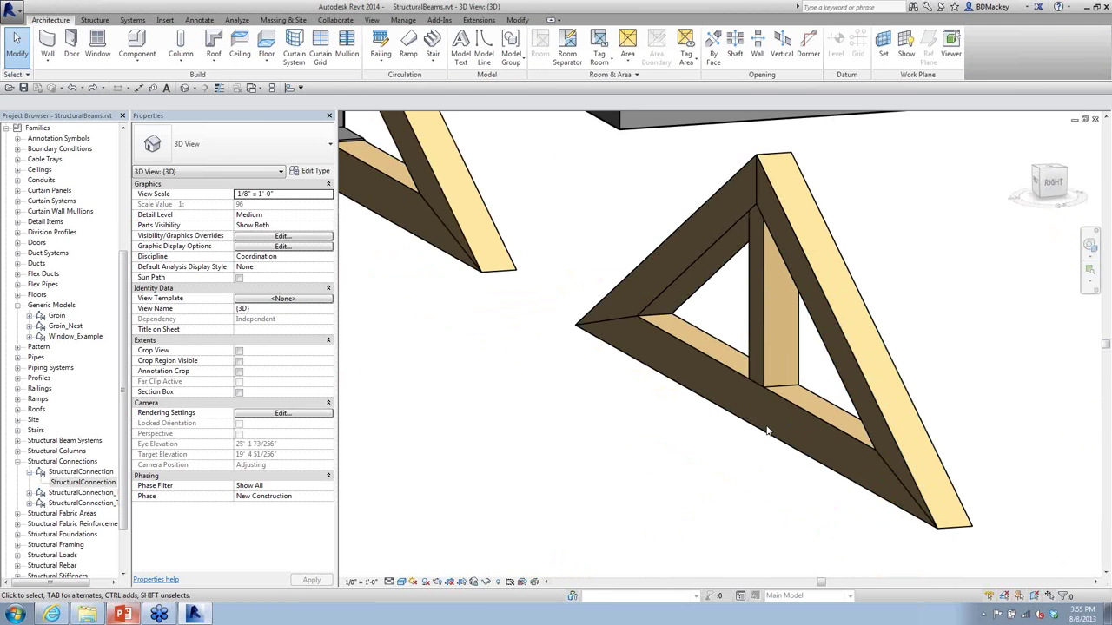
pyautogui.doubleClick(85, 504)
pyautogui.click(80, 515)
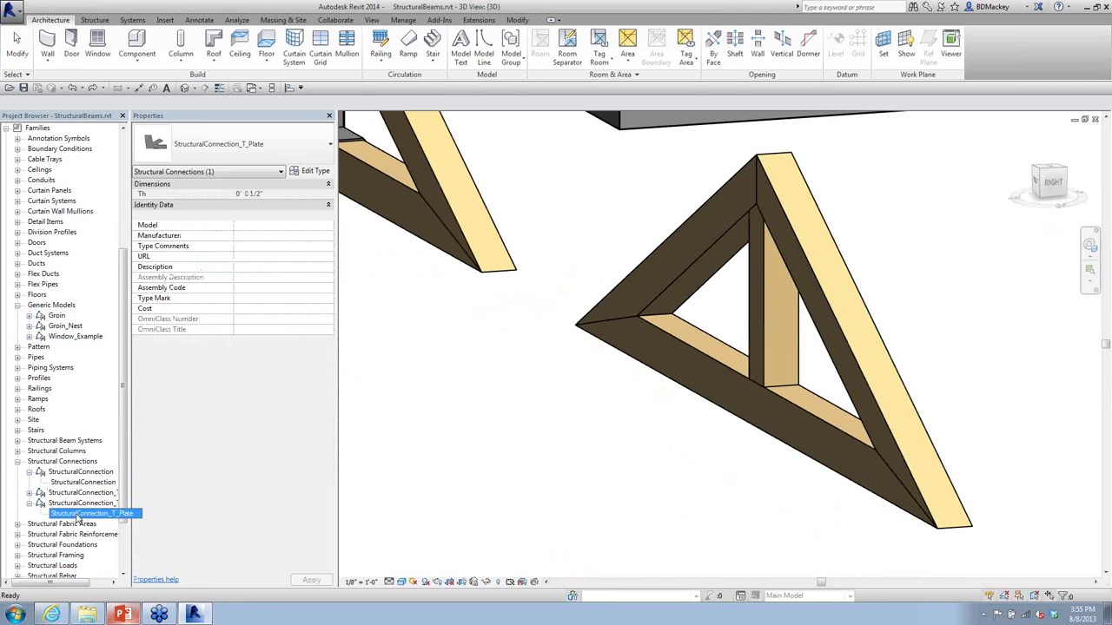
pyautogui.moveTo(78, 515); pyautogui.dragTo(670, 377)
# Step: Place the T plate's first adaptive points on the left sloping timber's lower edge, the post's upper-left corner and its left edge
pyautogui.scroll(3, 759, 350)
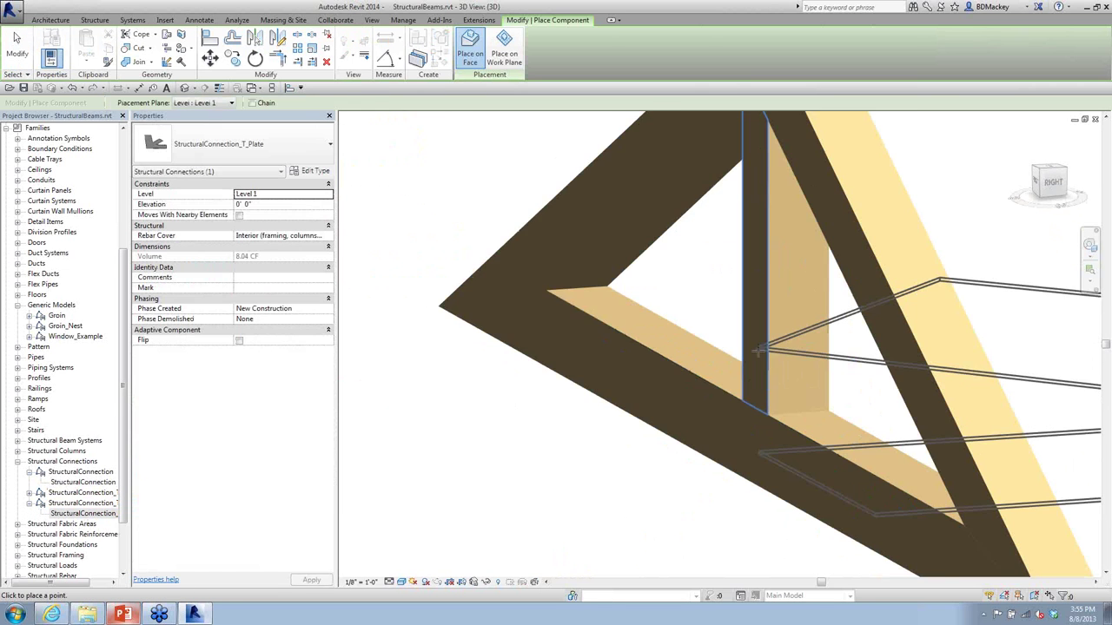
pyautogui.scroll(-1, 758, 350)
pyautogui.scroll(1, 758, 350)
pyautogui.moveTo(762, 340); pyautogui.dragTo(830, 478, button='middle')
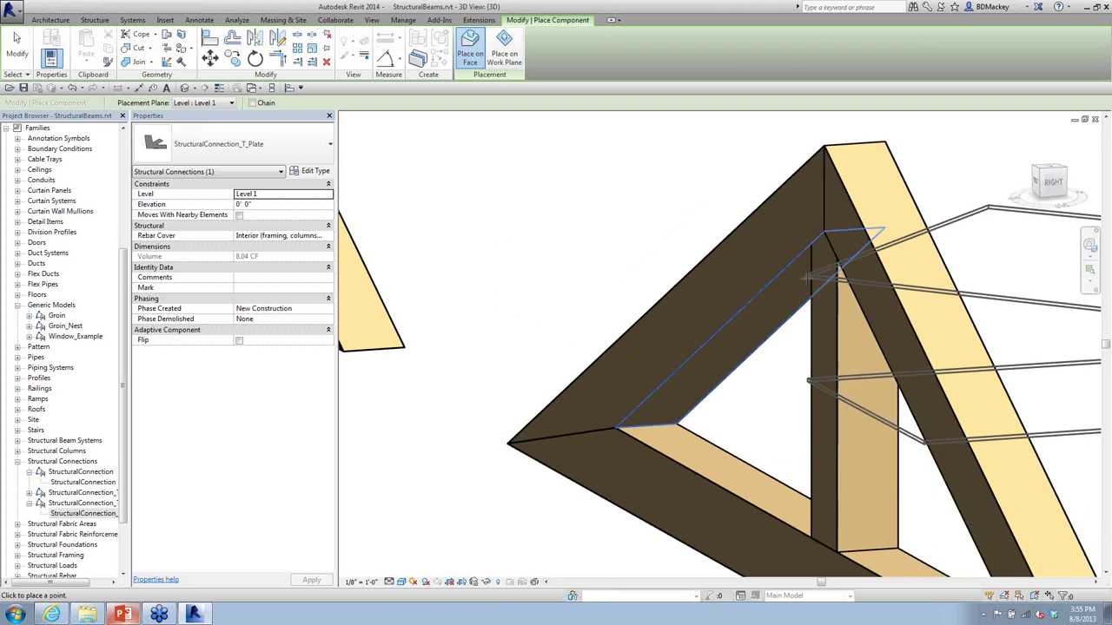
pyautogui.scroll(-3, 780, 339)
pyautogui.scroll(4, 769, 298)
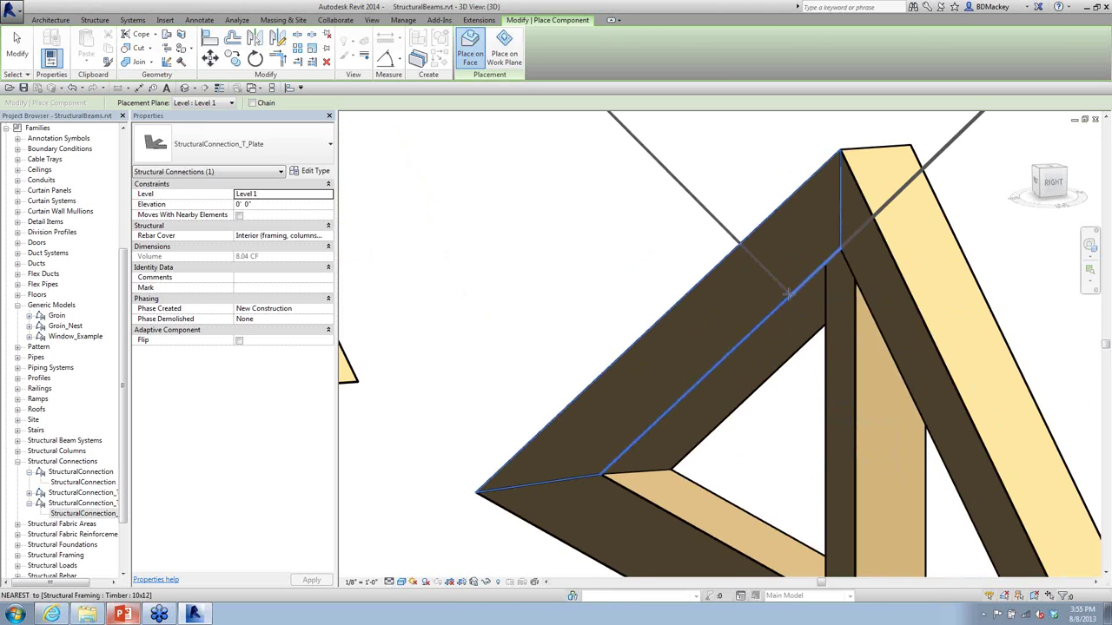
pyautogui.keyDown('shift'); pyautogui.moveTo(794, 292); pyautogui.dragTo(847, 291, button='middle'); pyautogui.keyUp('shift')
pyautogui.scroll(-3, 717, 254)
pyautogui.moveTo(699, 250); pyautogui.dragTo(990, 427, button='middle')
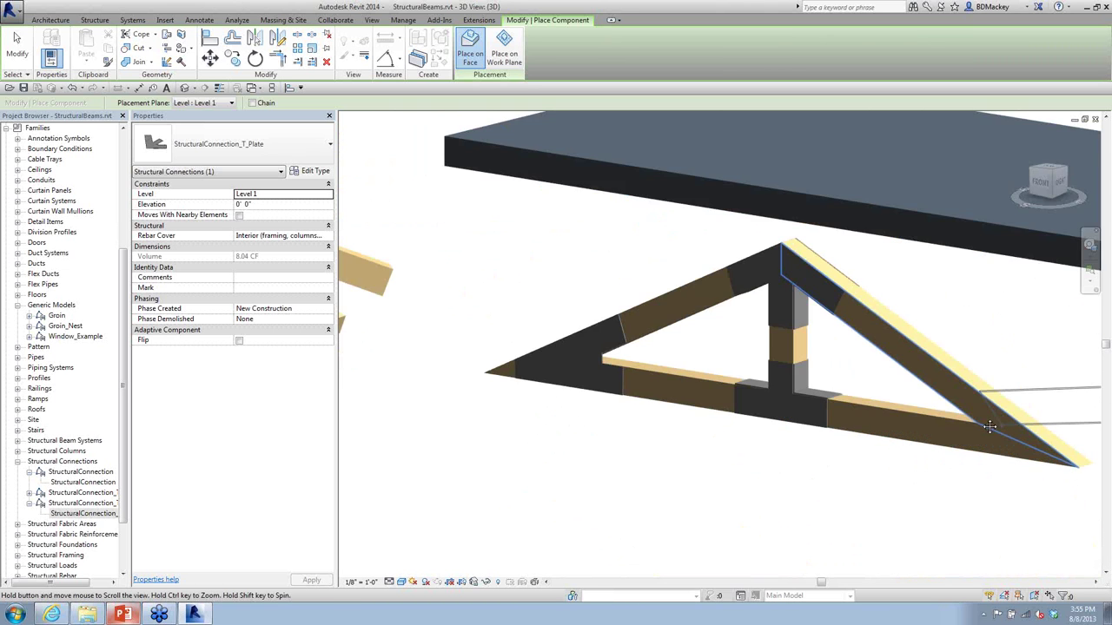
pyautogui.scroll(-4, 990, 426)
pyautogui.scroll(7, 686, 299)
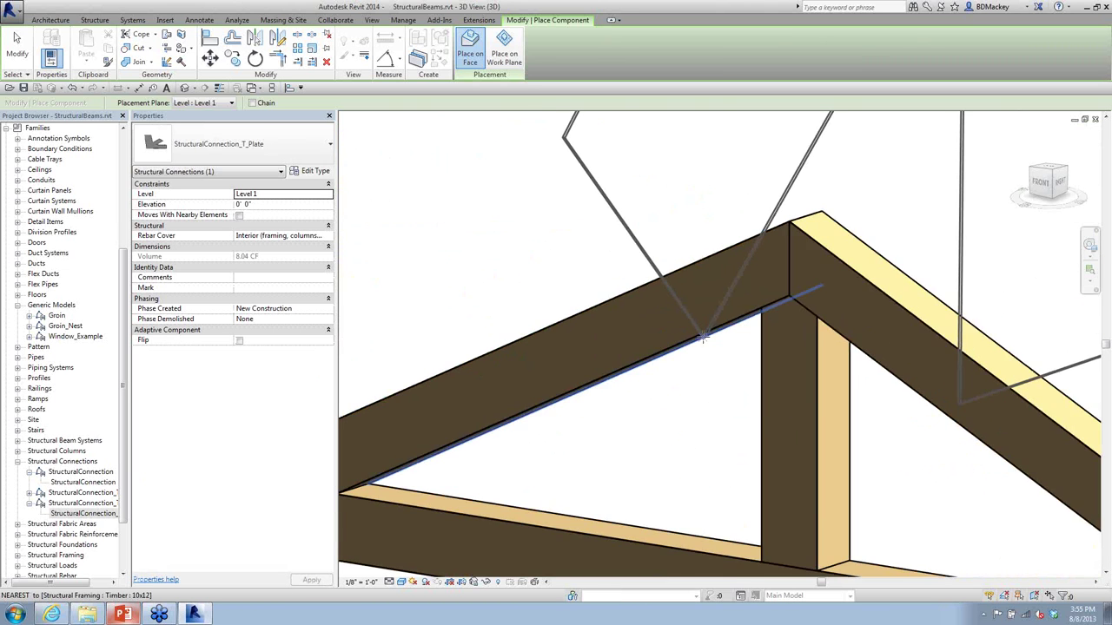
pyautogui.scroll(3, 760, 310)
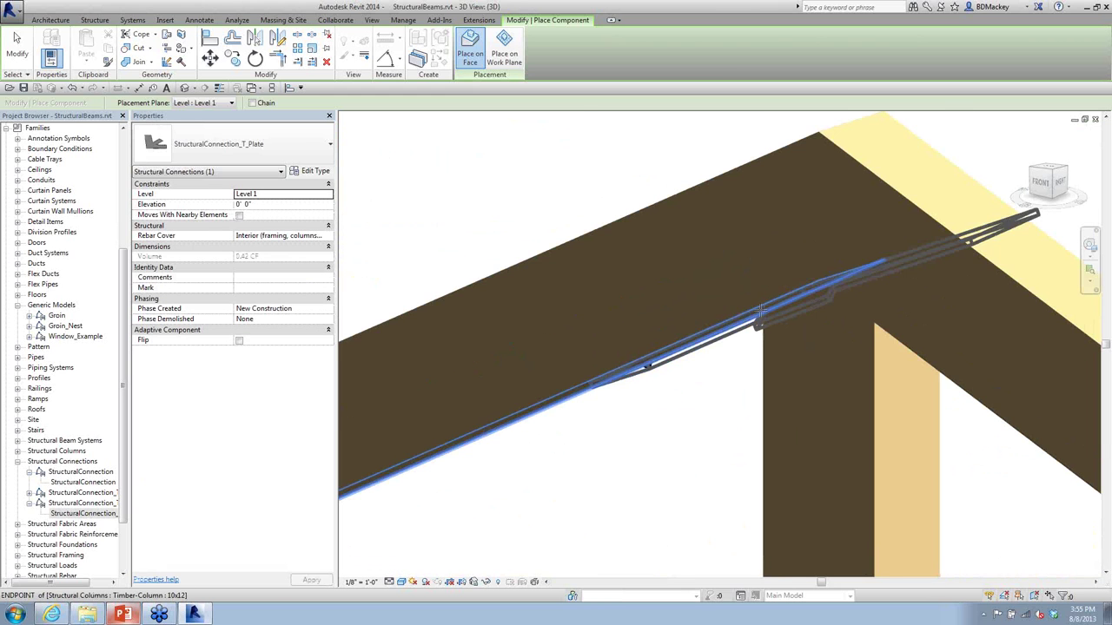
pyautogui.keyDown('shift'); pyautogui.moveTo(761, 310); pyautogui.dragTo(760, 434, button='middle'); pyautogui.keyUp('shift')
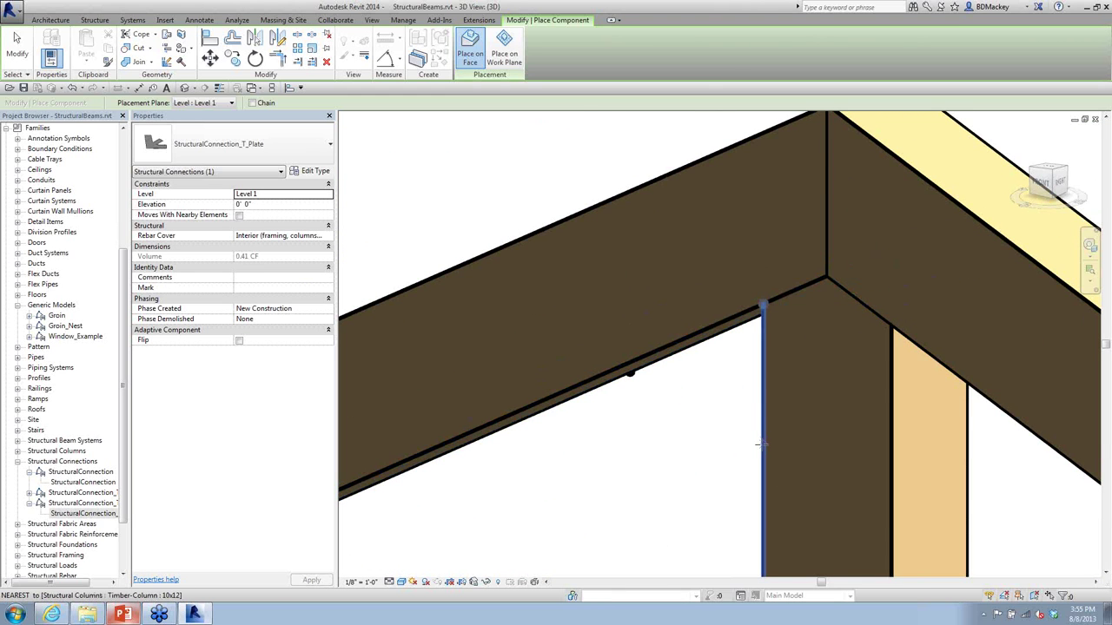
pyautogui.click(761, 444)
# Step: Place the remaining T plate points on the post's right edge, the right sloping timber, the peak and the left timber's upper edge
pyautogui.click(891, 456)
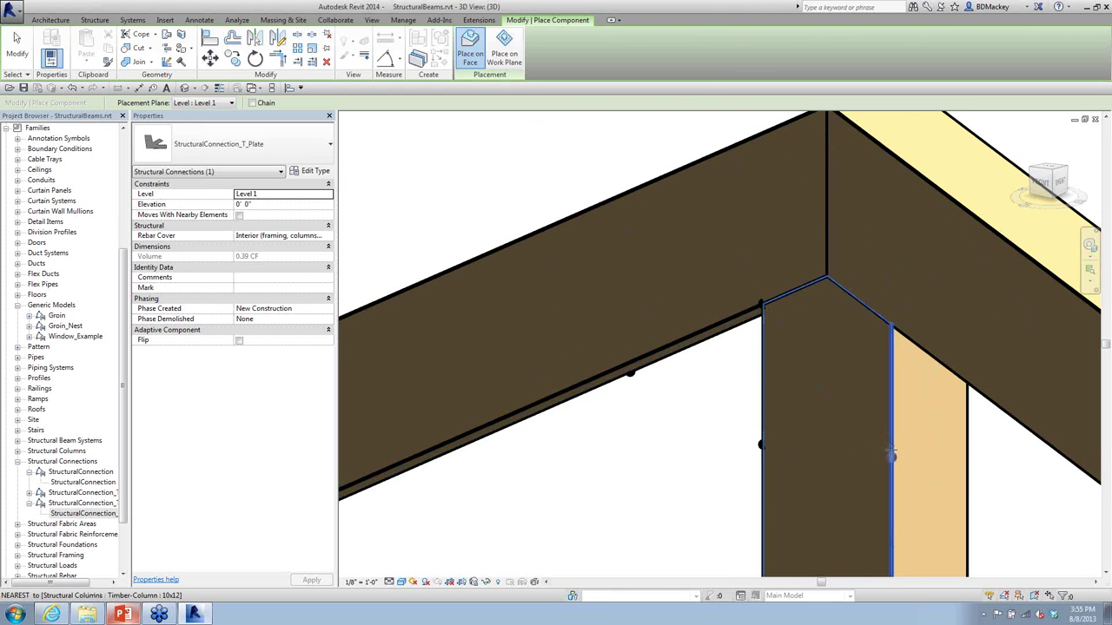
pyautogui.click(891, 453)
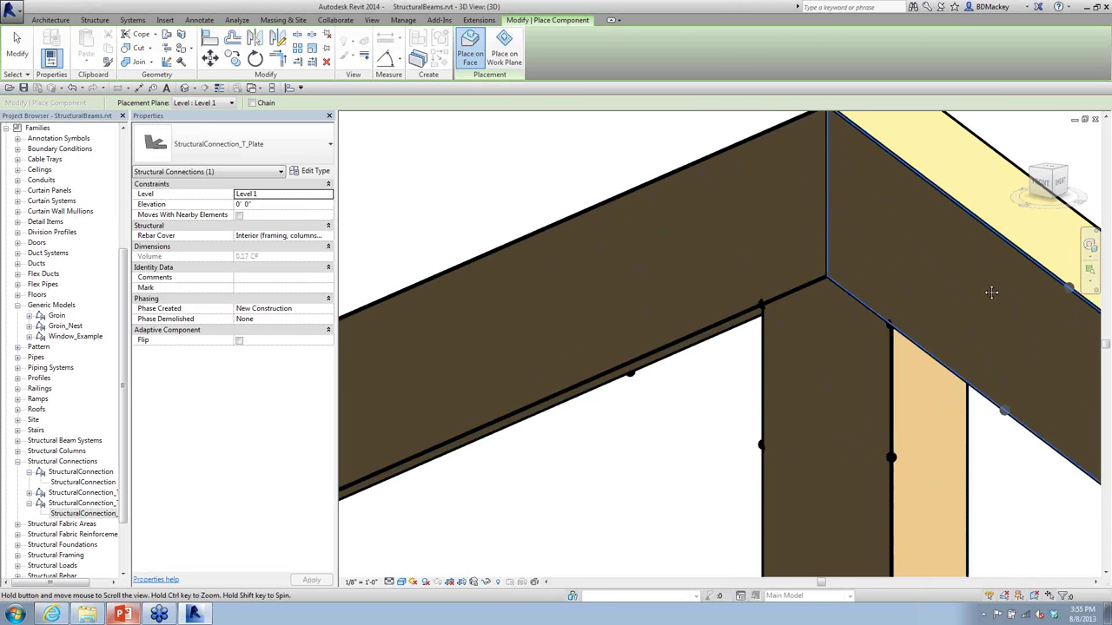
pyautogui.moveTo(991, 293); pyautogui.dragTo(1019, 364, button='middle')
pyautogui.click(855, 177)
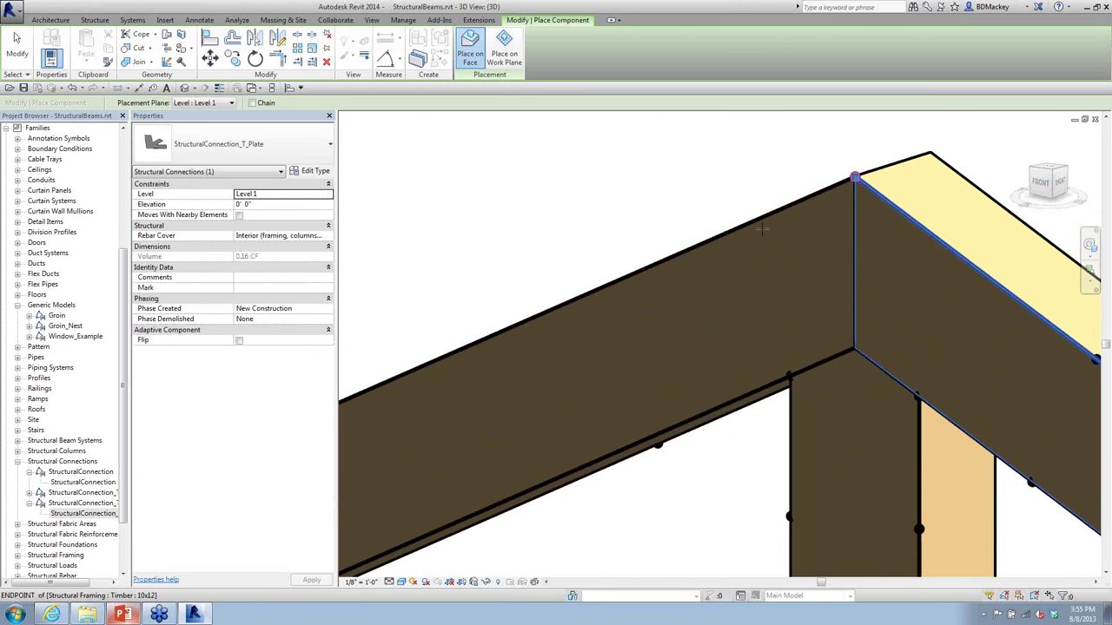
pyautogui.click(604, 283)
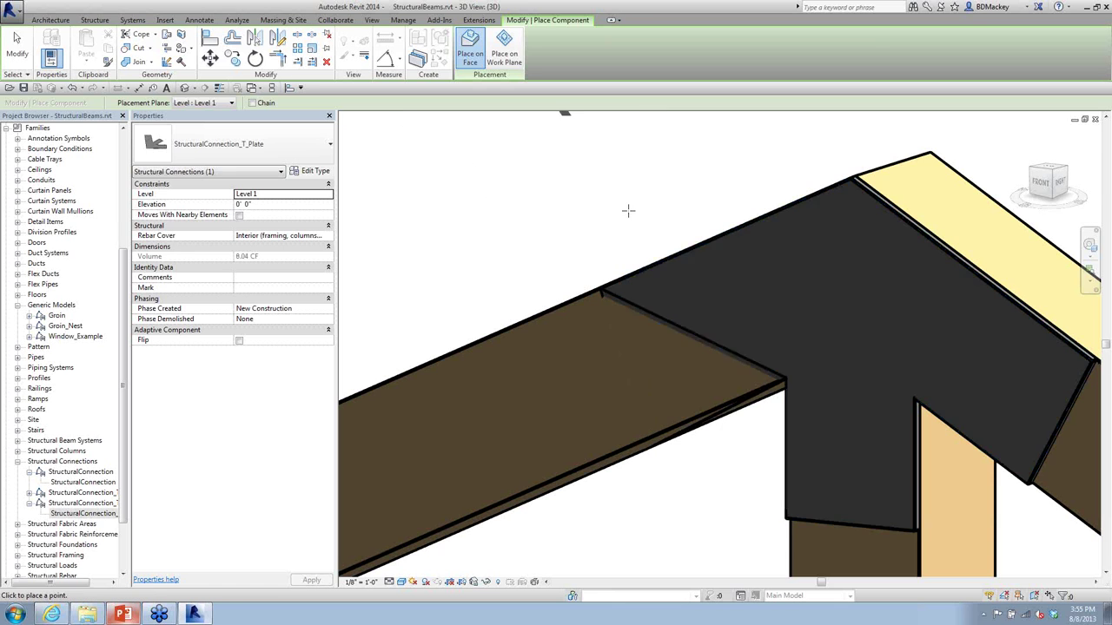
pyautogui.rightClick(779, 289)
pyautogui.click(799, 300)
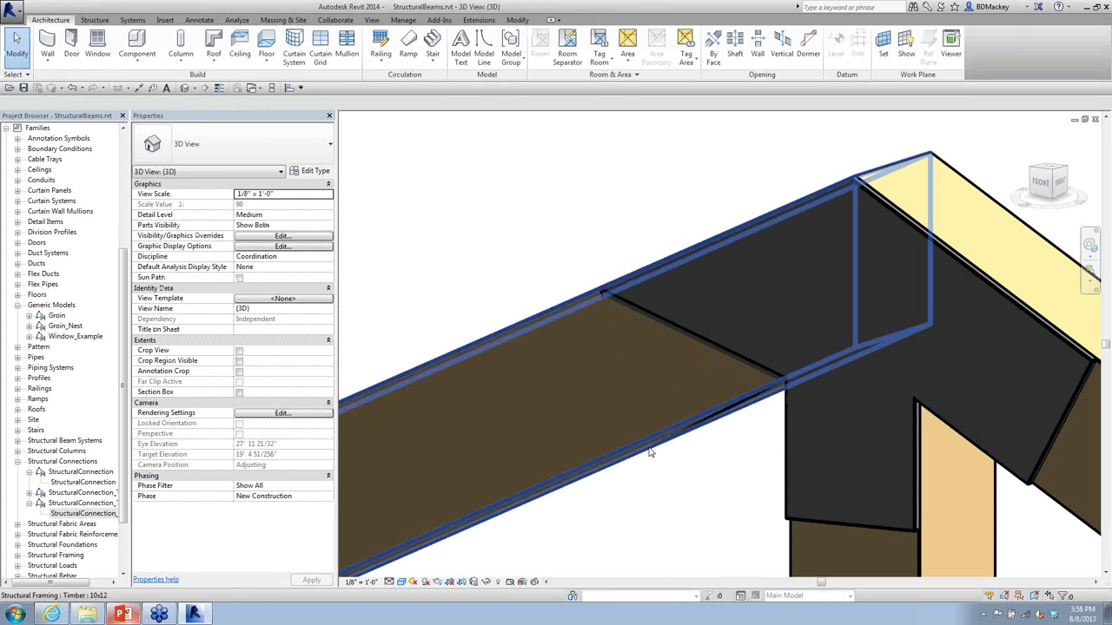
# Step: Rehost the misplaced plate point from the left sloping timber's back lower edge to the lower edge of its front face
pyautogui.click(656, 446)
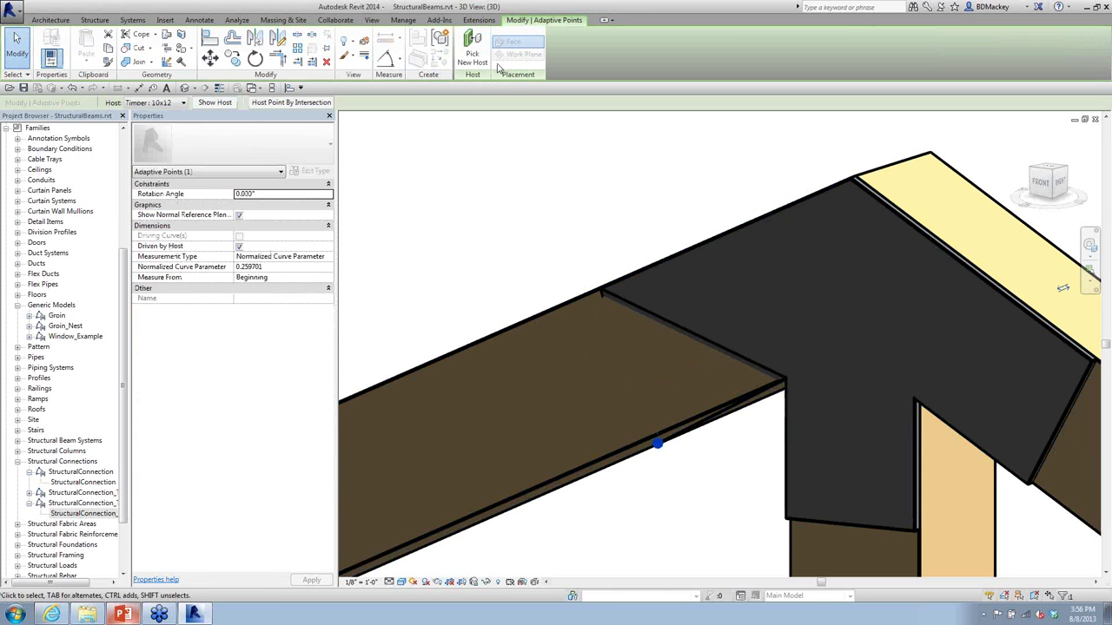
pyautogui.click(477, 57)
pyautogui.click(641, 440)
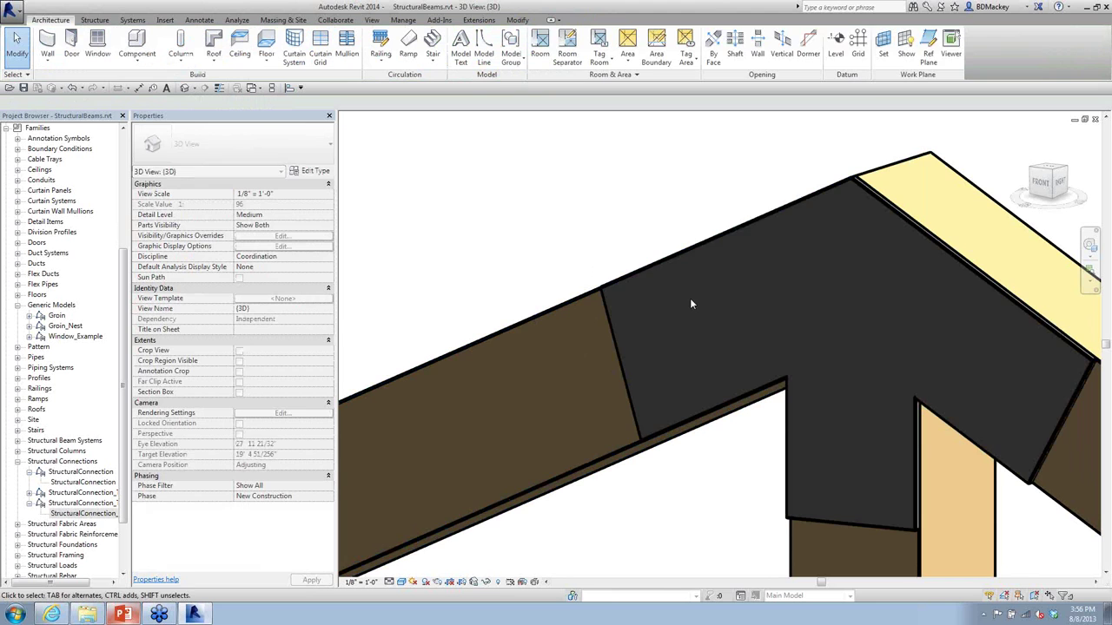
pyautogui.rightClick(687, 204)
pyautogui.click(707, 209)
pyautogui.rightClick(707, 209)
pyautogui.click(716, 218)
pyautogui.scroll(-3, 784, 306)
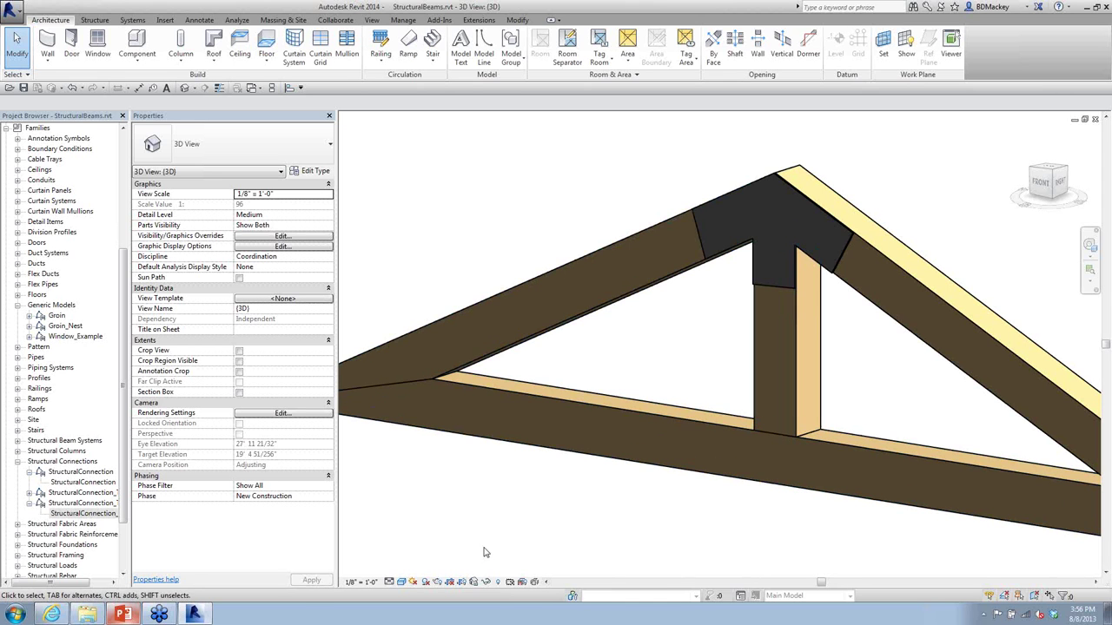
# Step: Switch to the PowerPoint slide show to show the Tips for Tools and Processes slide, and end the show
pyautogui.click(123, 615)
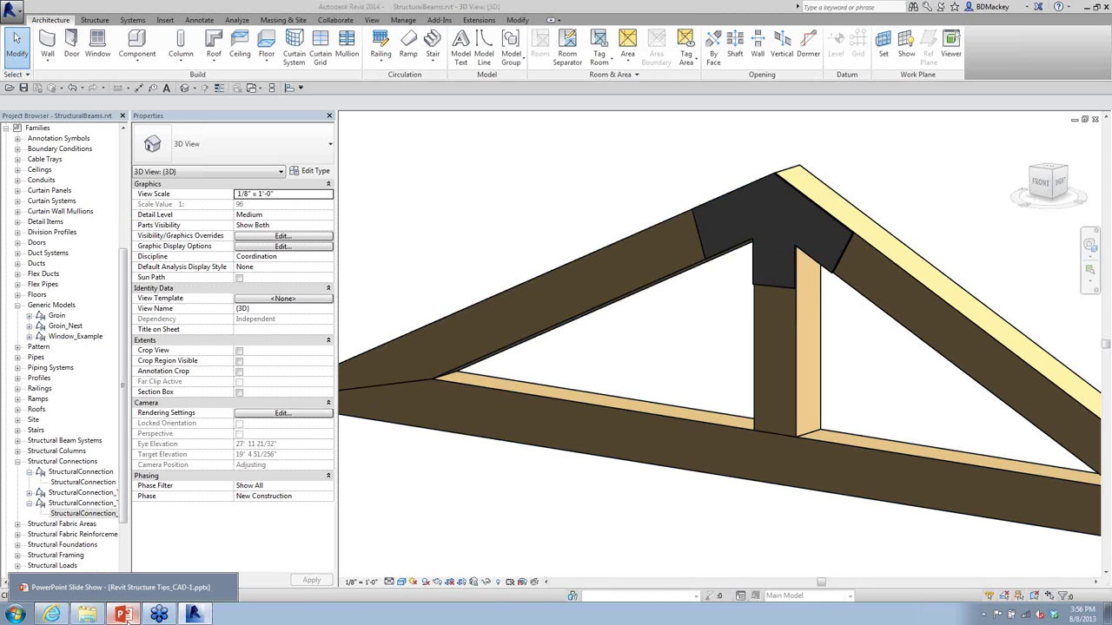
pyautogui.click(120, 587)
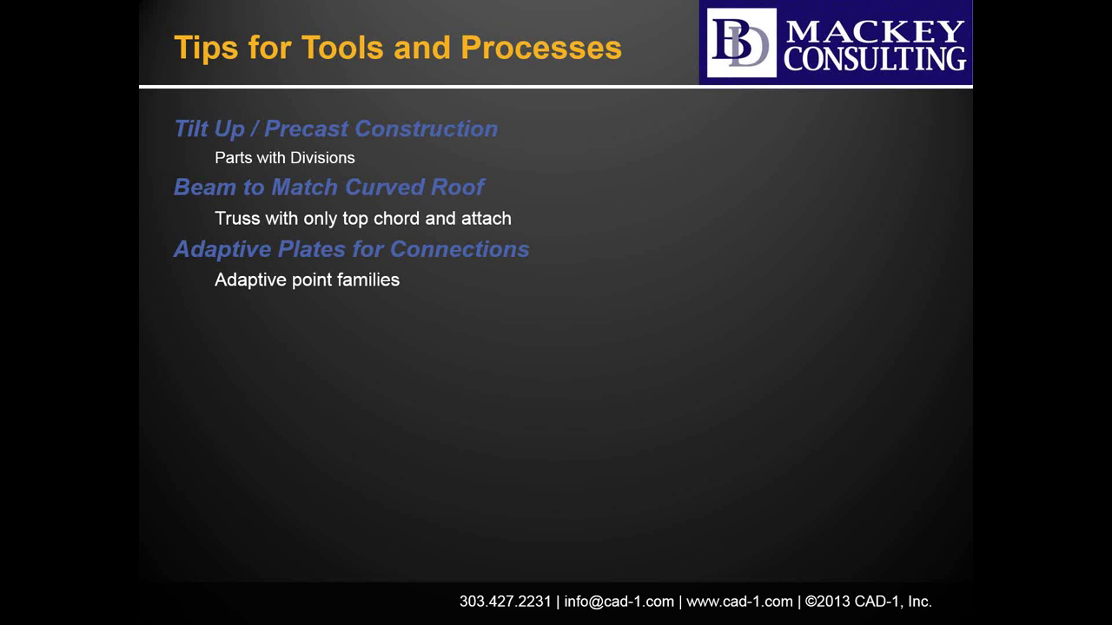
pyautogui.click(525, 375)
pyautogui.click(526, 376)
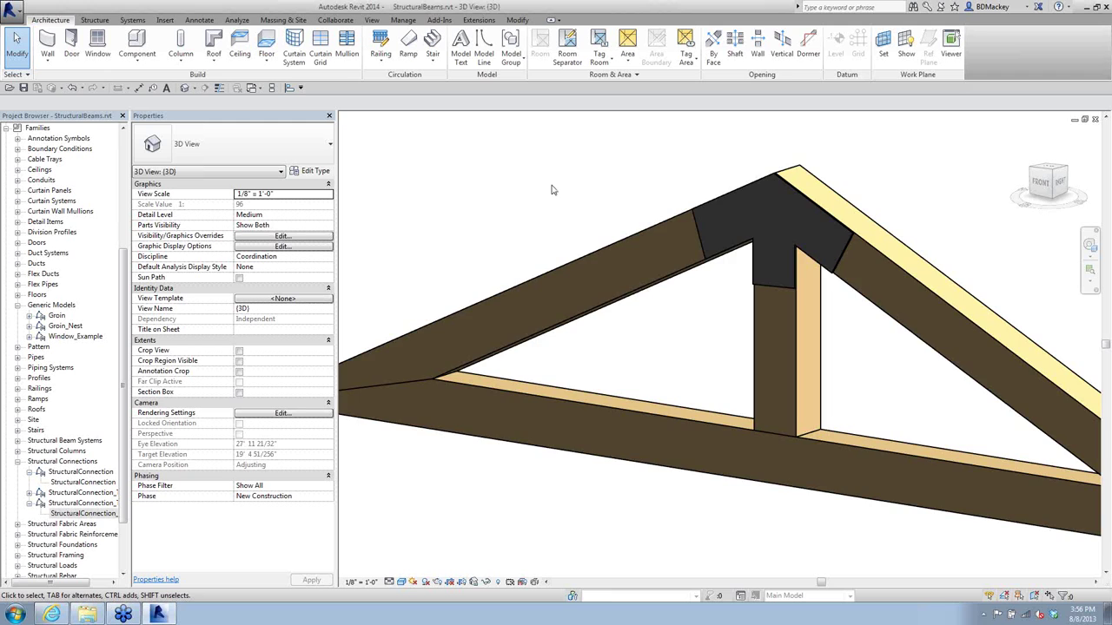
pyautogui.scroll(-2, 823, 263)
pyautogui.scroll(-5, 822, 263)
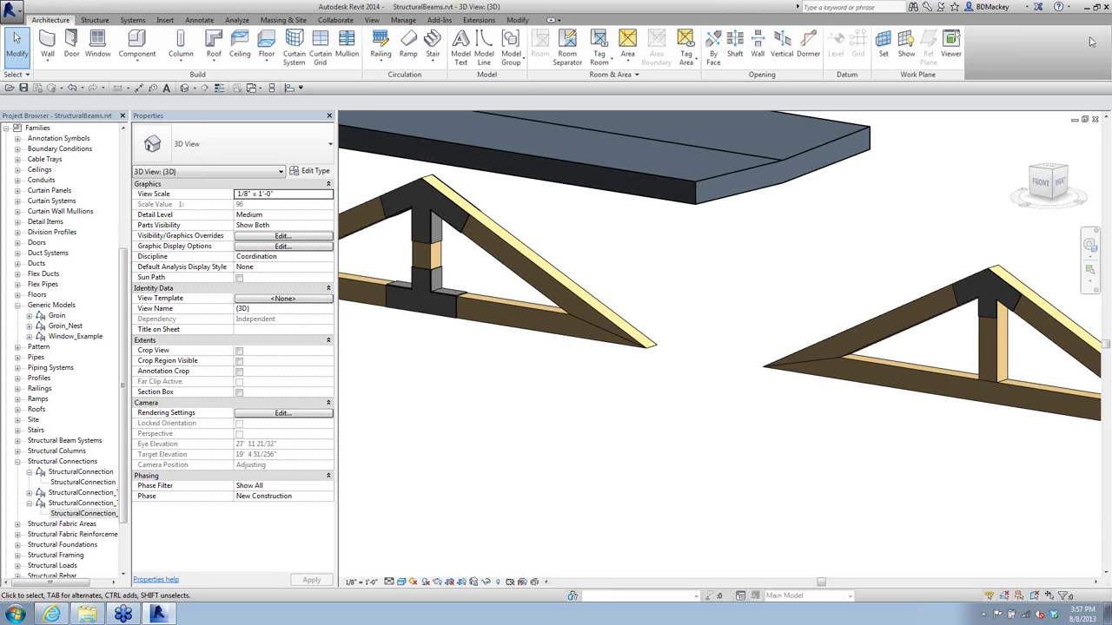
pyautogui.moveTo(556, 402); pyautogui.dragTo(872, 425, button='middle')
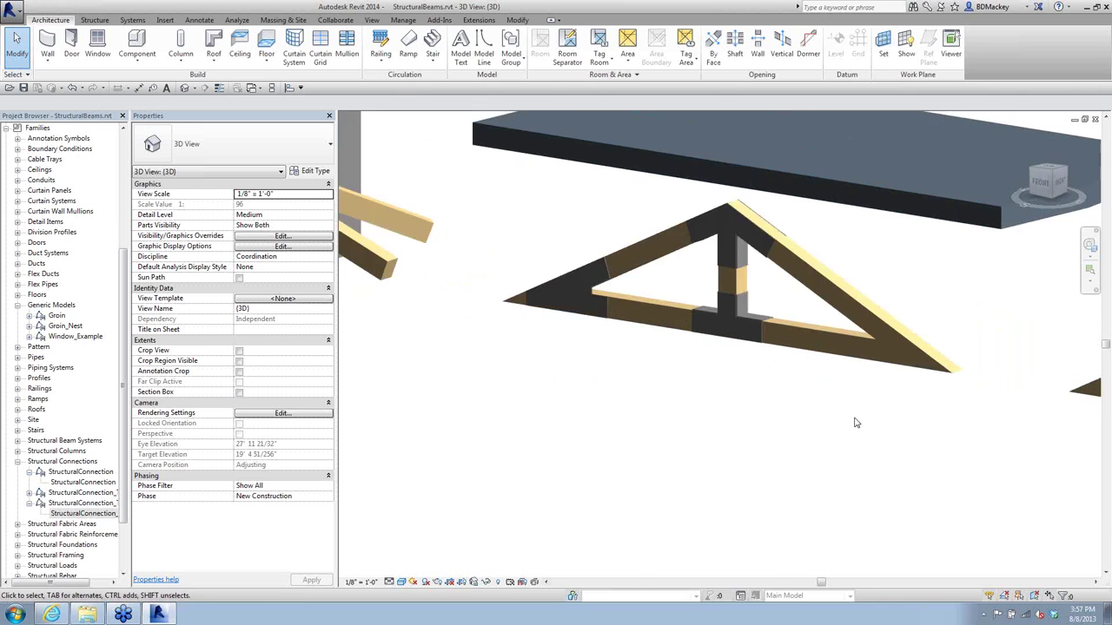
pyautogui.scroll(-2, 868, 423)
pyautogui.moveTo(656, 406); pyautogui.dragTo(693, 414, button='middle')
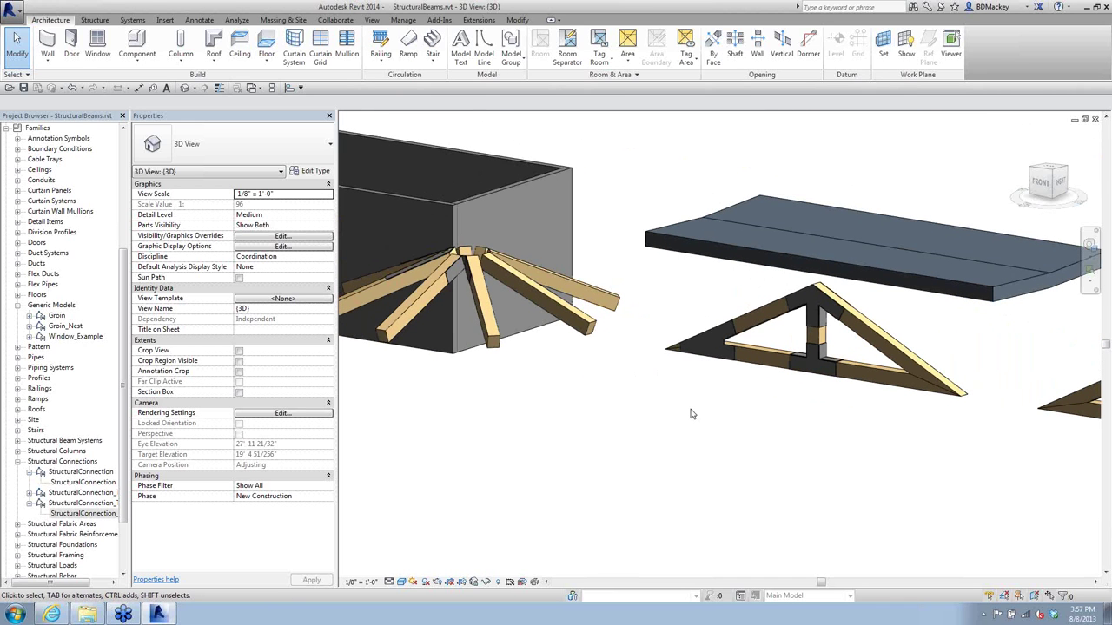
# Step: Switch to Internet Explorer, show The Revit Geeks Blog on the BD Mackey Consulting site, and return to the Revit model
pyautogui.moveTo(61, 617)
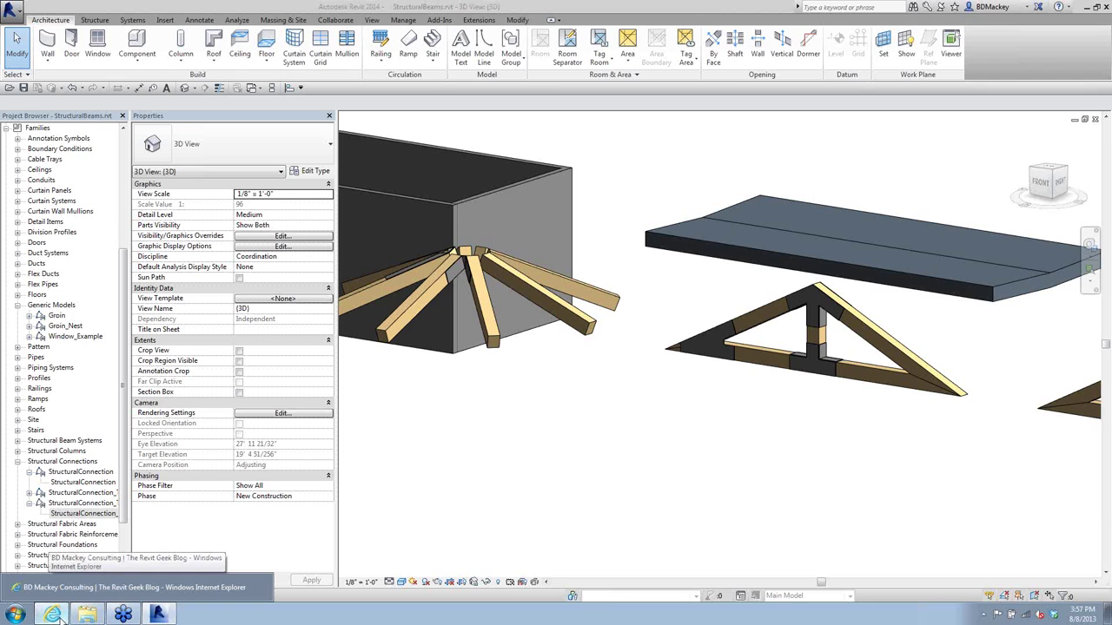
pyautogui.click(61, 619)
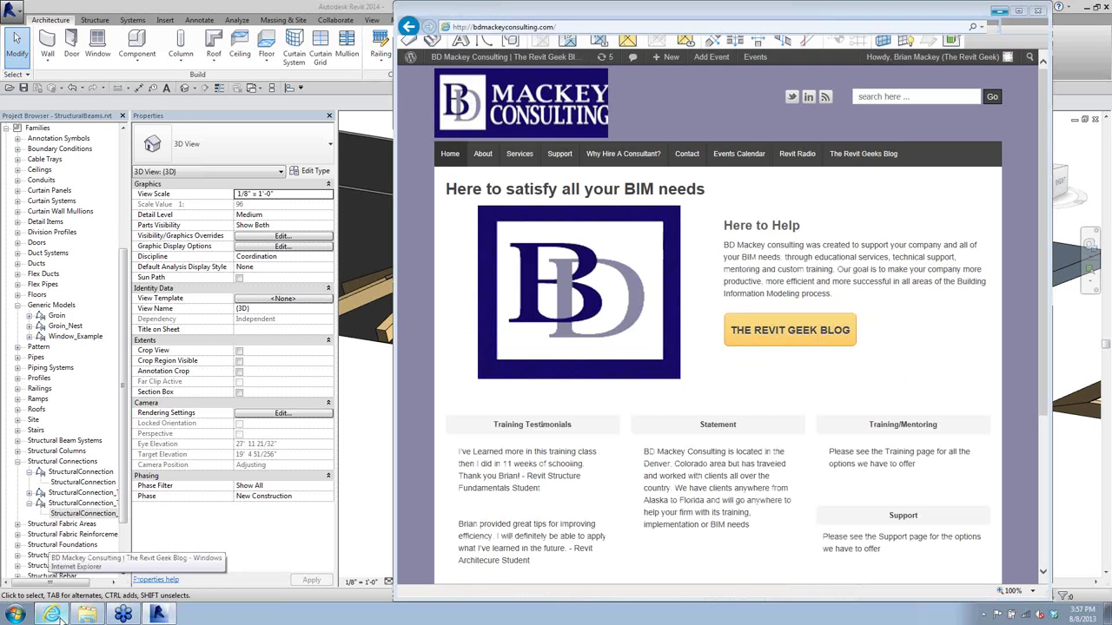
pyautogui.click(849, 153)
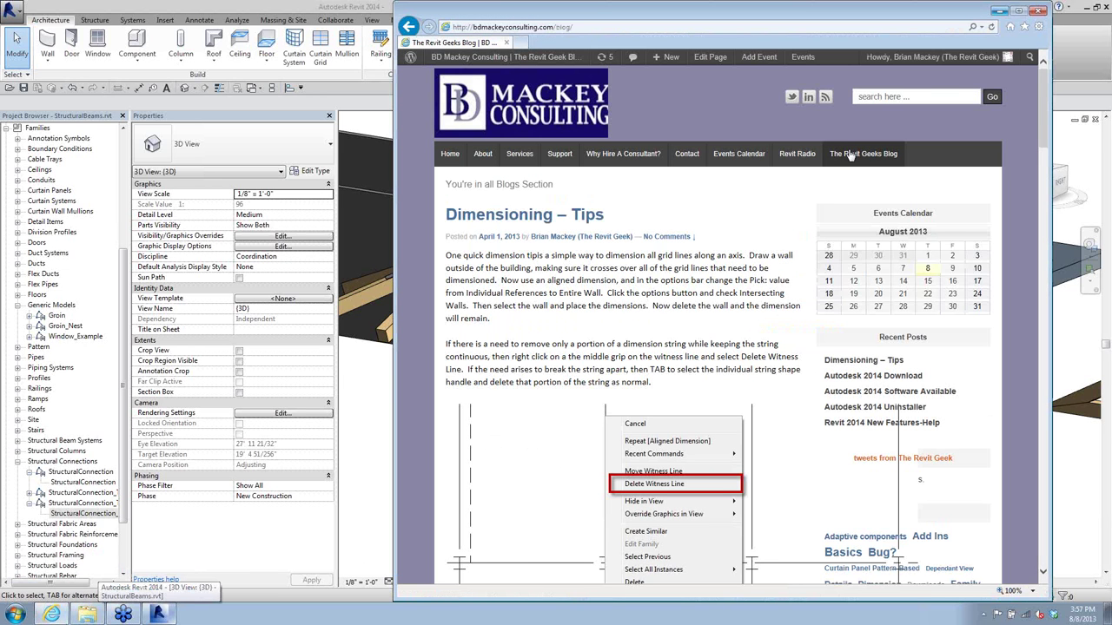
pyautogui.click(999, 11)
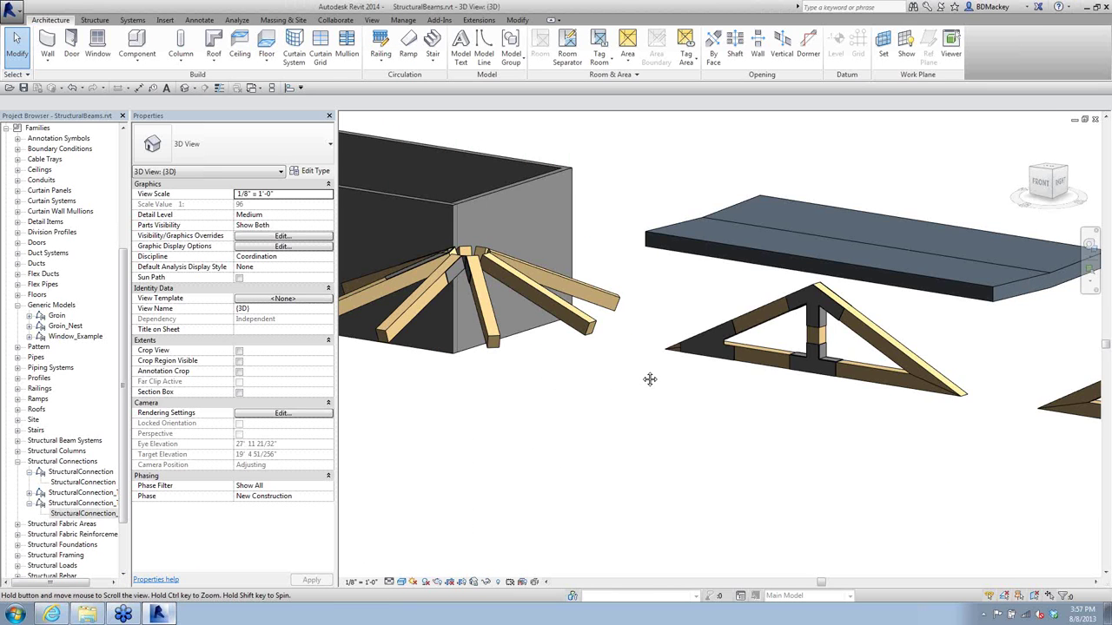
# Step: Bring Internet Explorer back up to show the Dimensioning – Tips post on the blog page
pyautogui.keyDown('shift'); pyautogui.moveTo(650, 377); pyautogui.dragTo(684, 354, button='middle'); pyautogui.keyUp('shift')
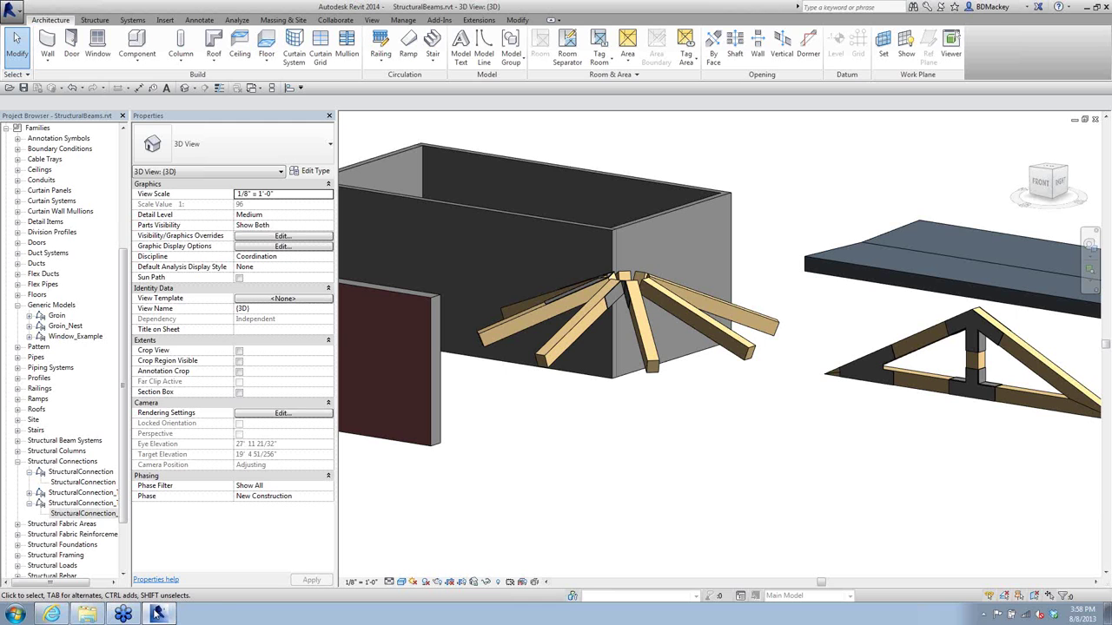
pyautogui.click(52, 615)
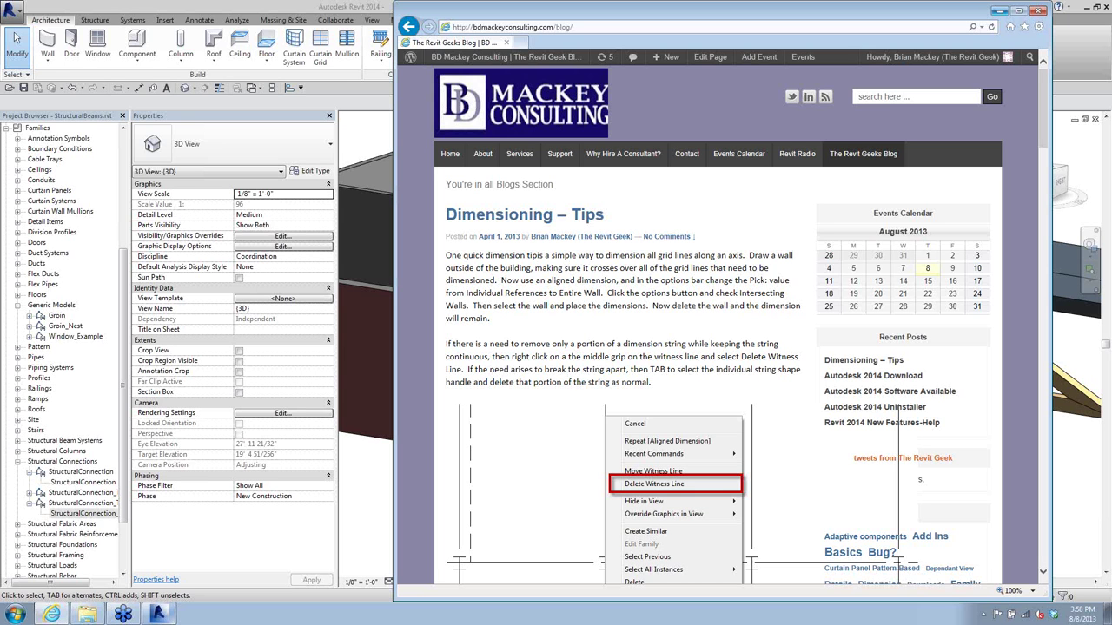
pyautogui.click(999, 11)
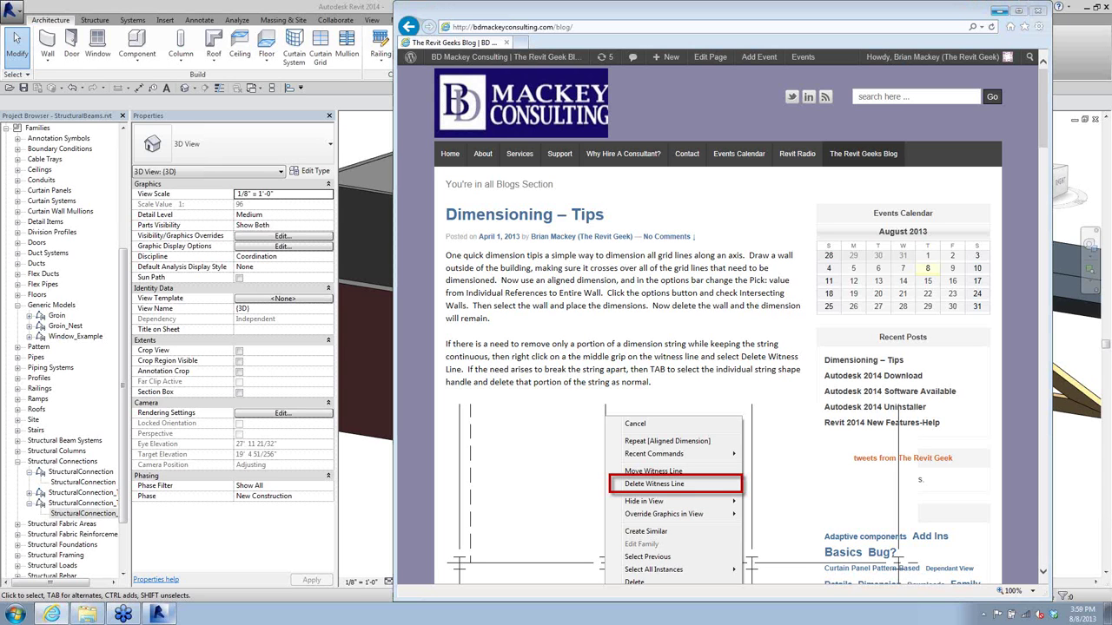